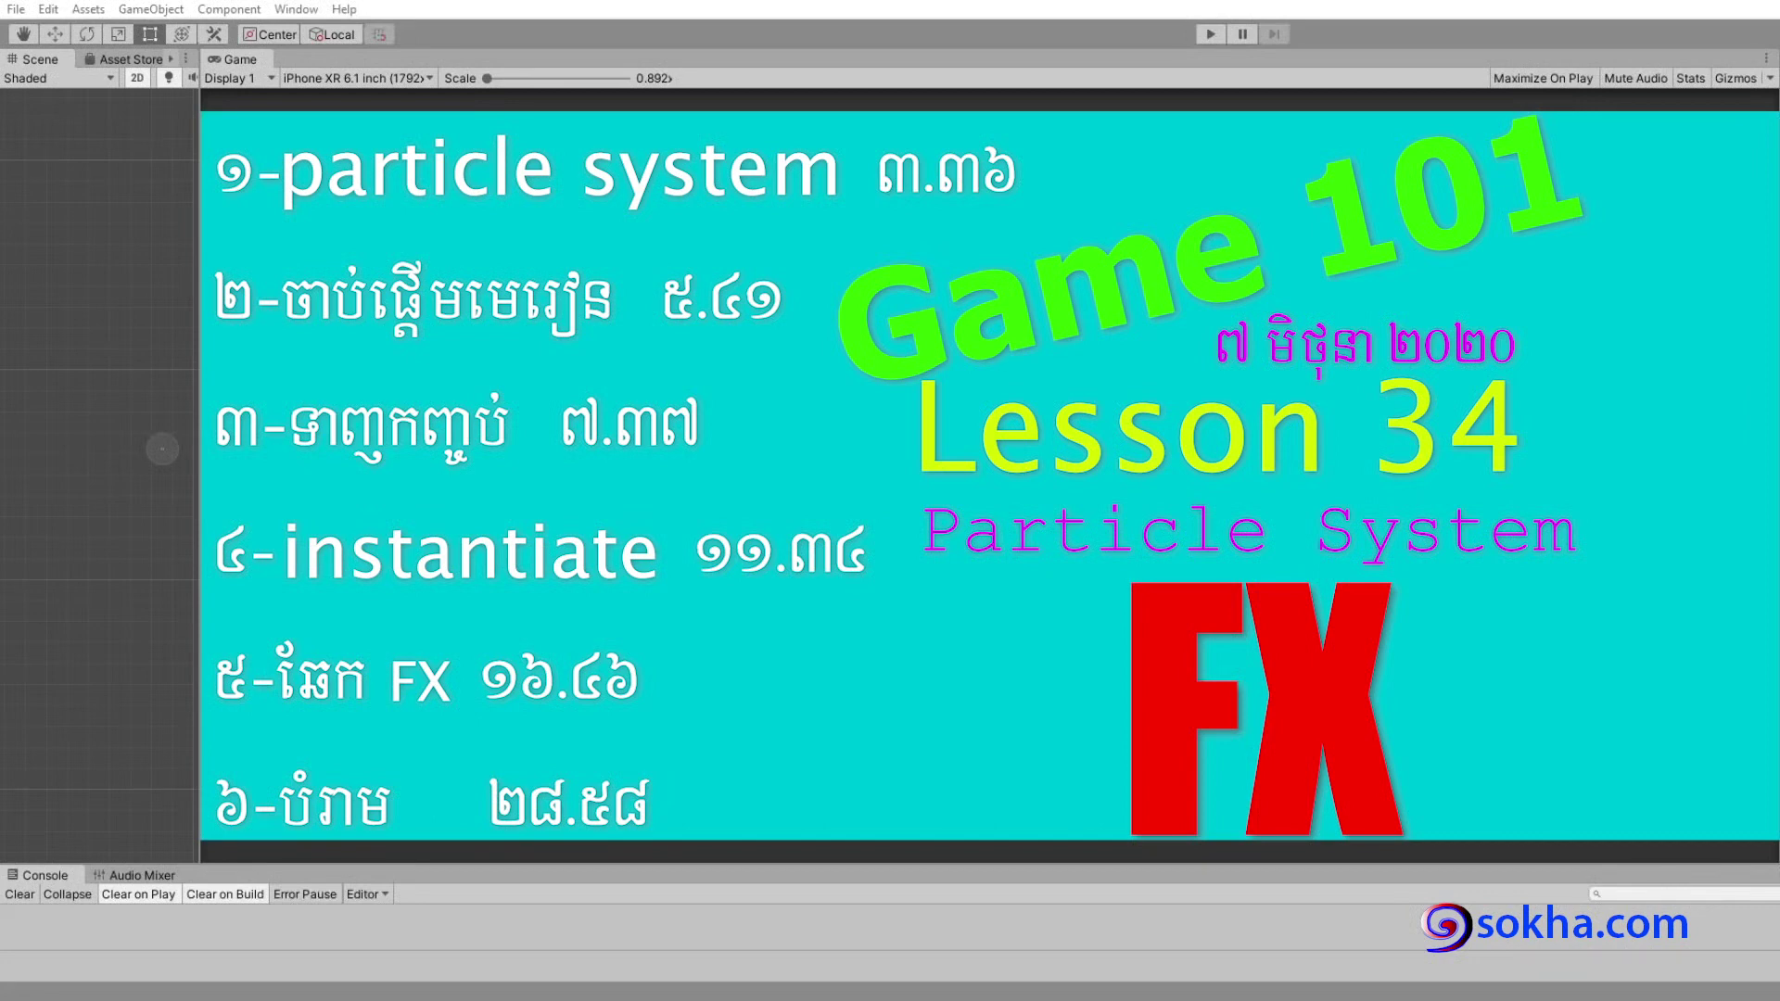
Enter Play mode to preview the rat animation with its sparkling particle effects.
left_click(1205, 35)
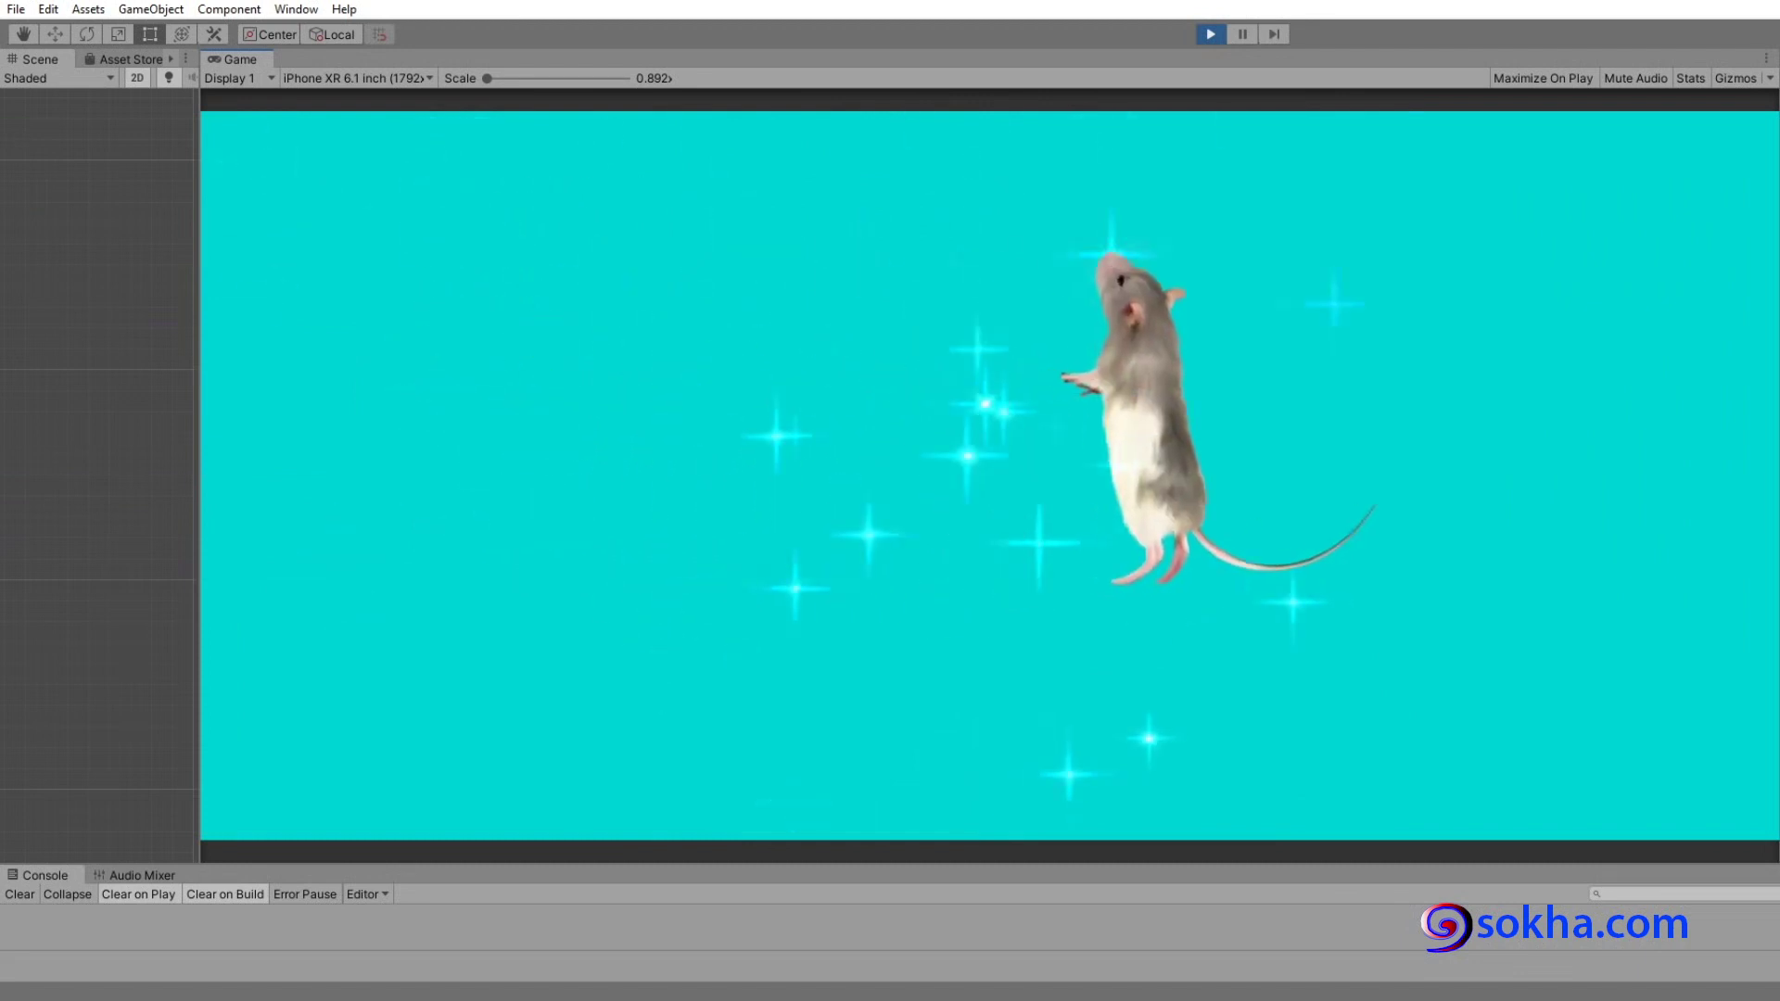
Stop the preview, replay the rat animation once, and stop it again.
key("ctrl+p")
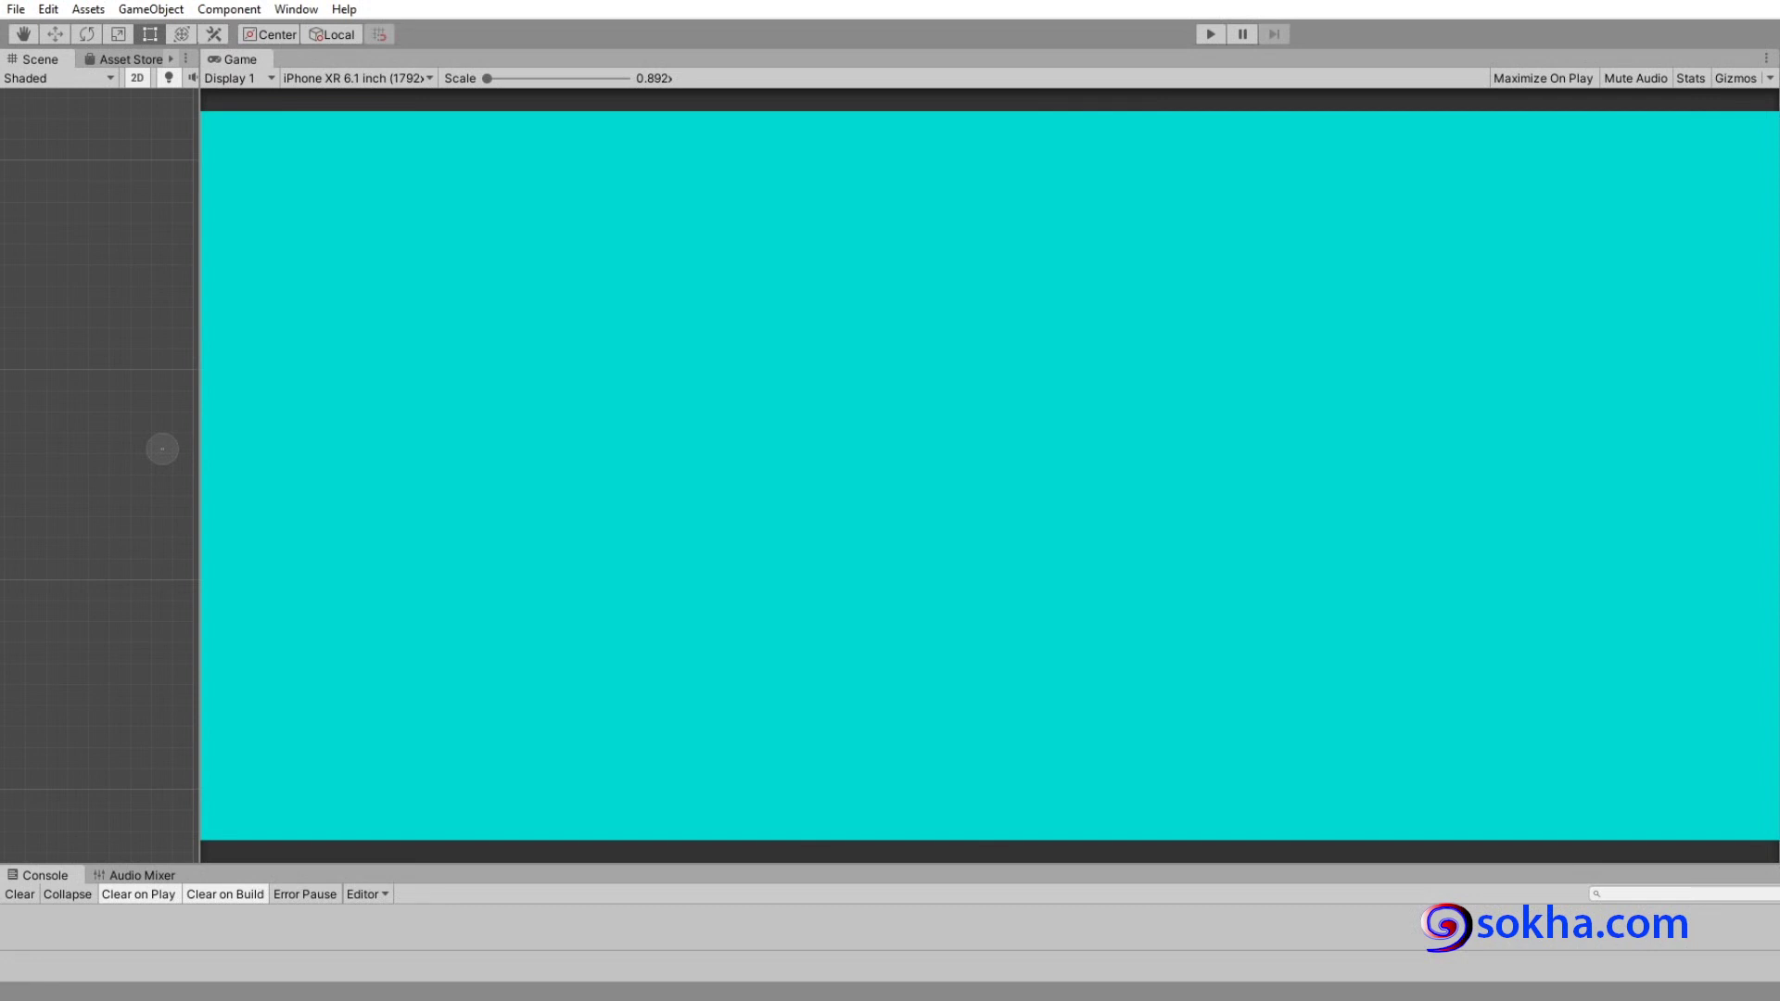
left_click(1209, 37)
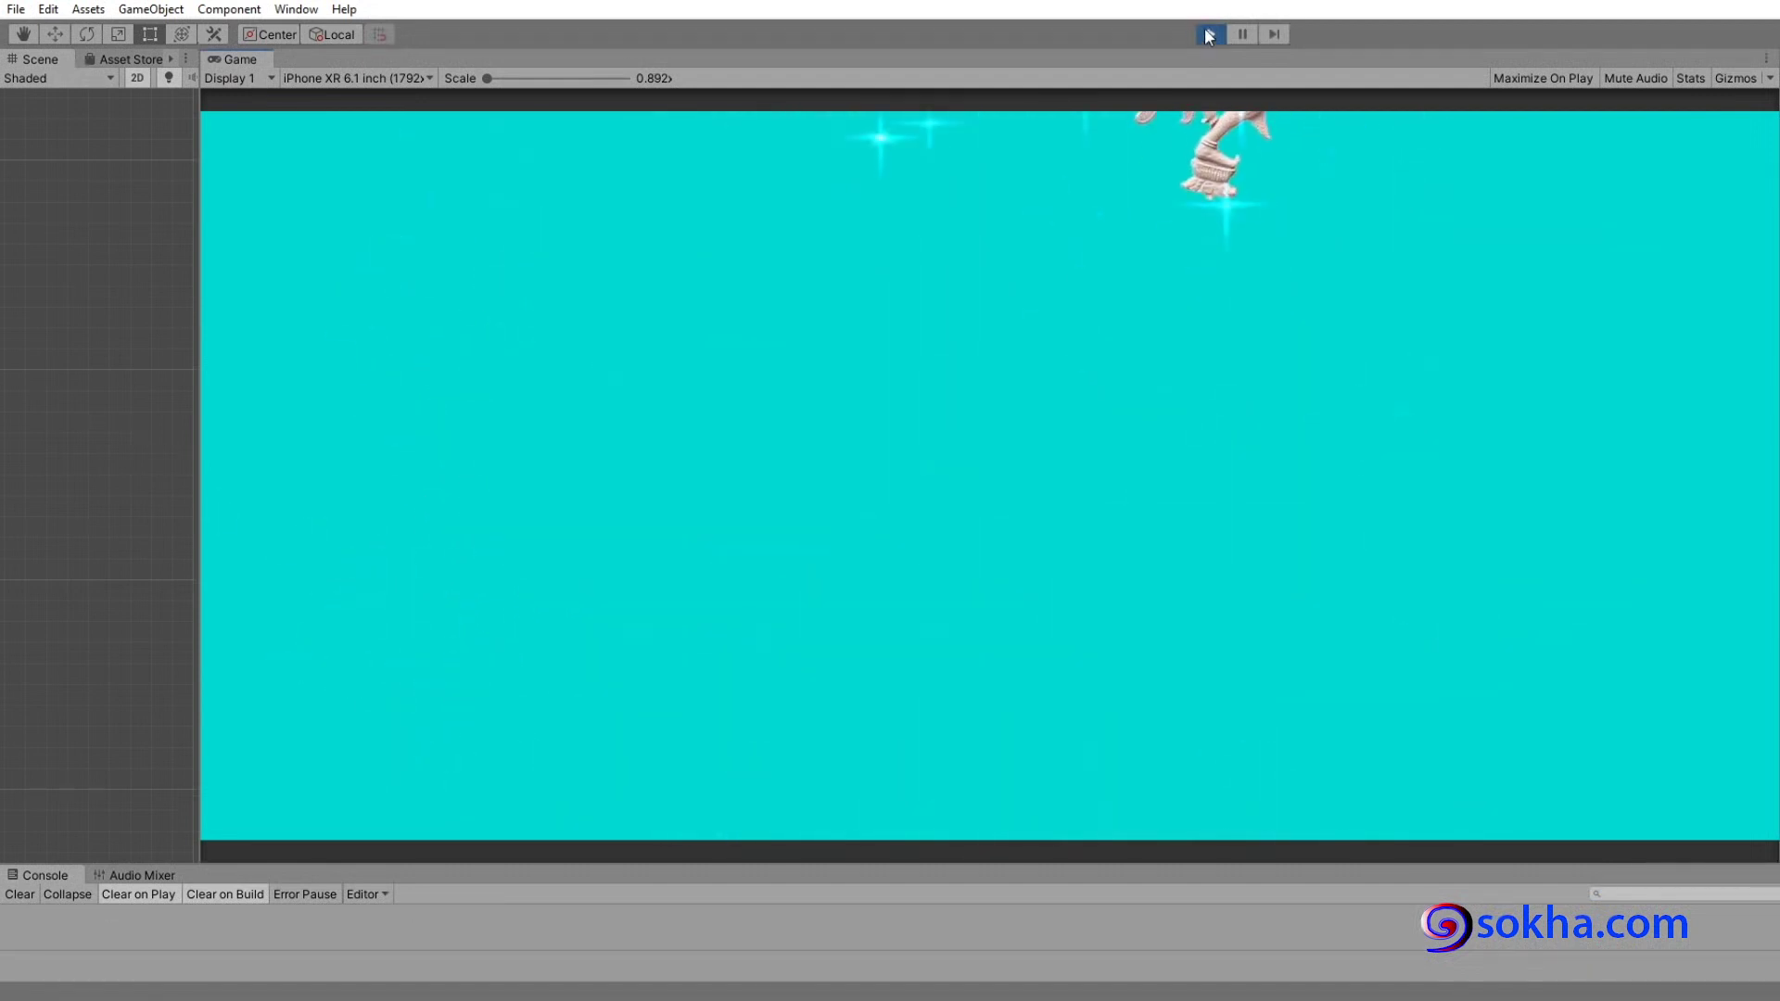
key("ctrl+p")
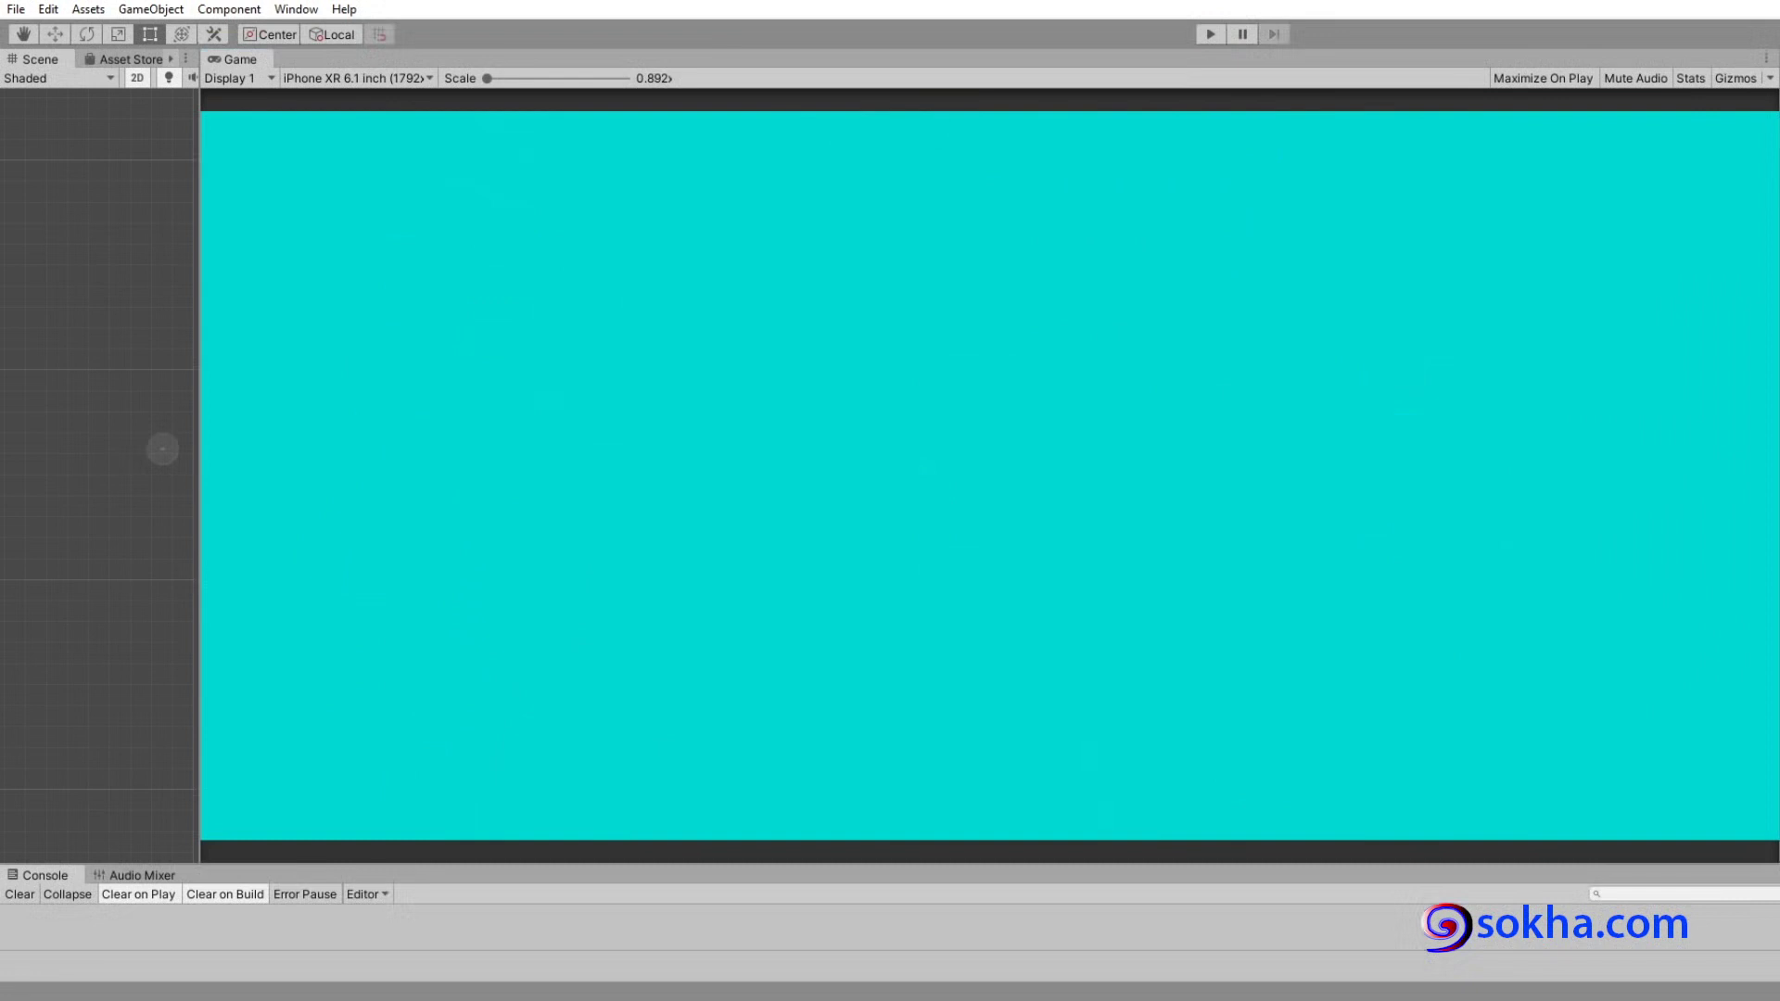
Run the game and click two spots in the Game view to spawn glowing bursts.
left_click(1213, 34)
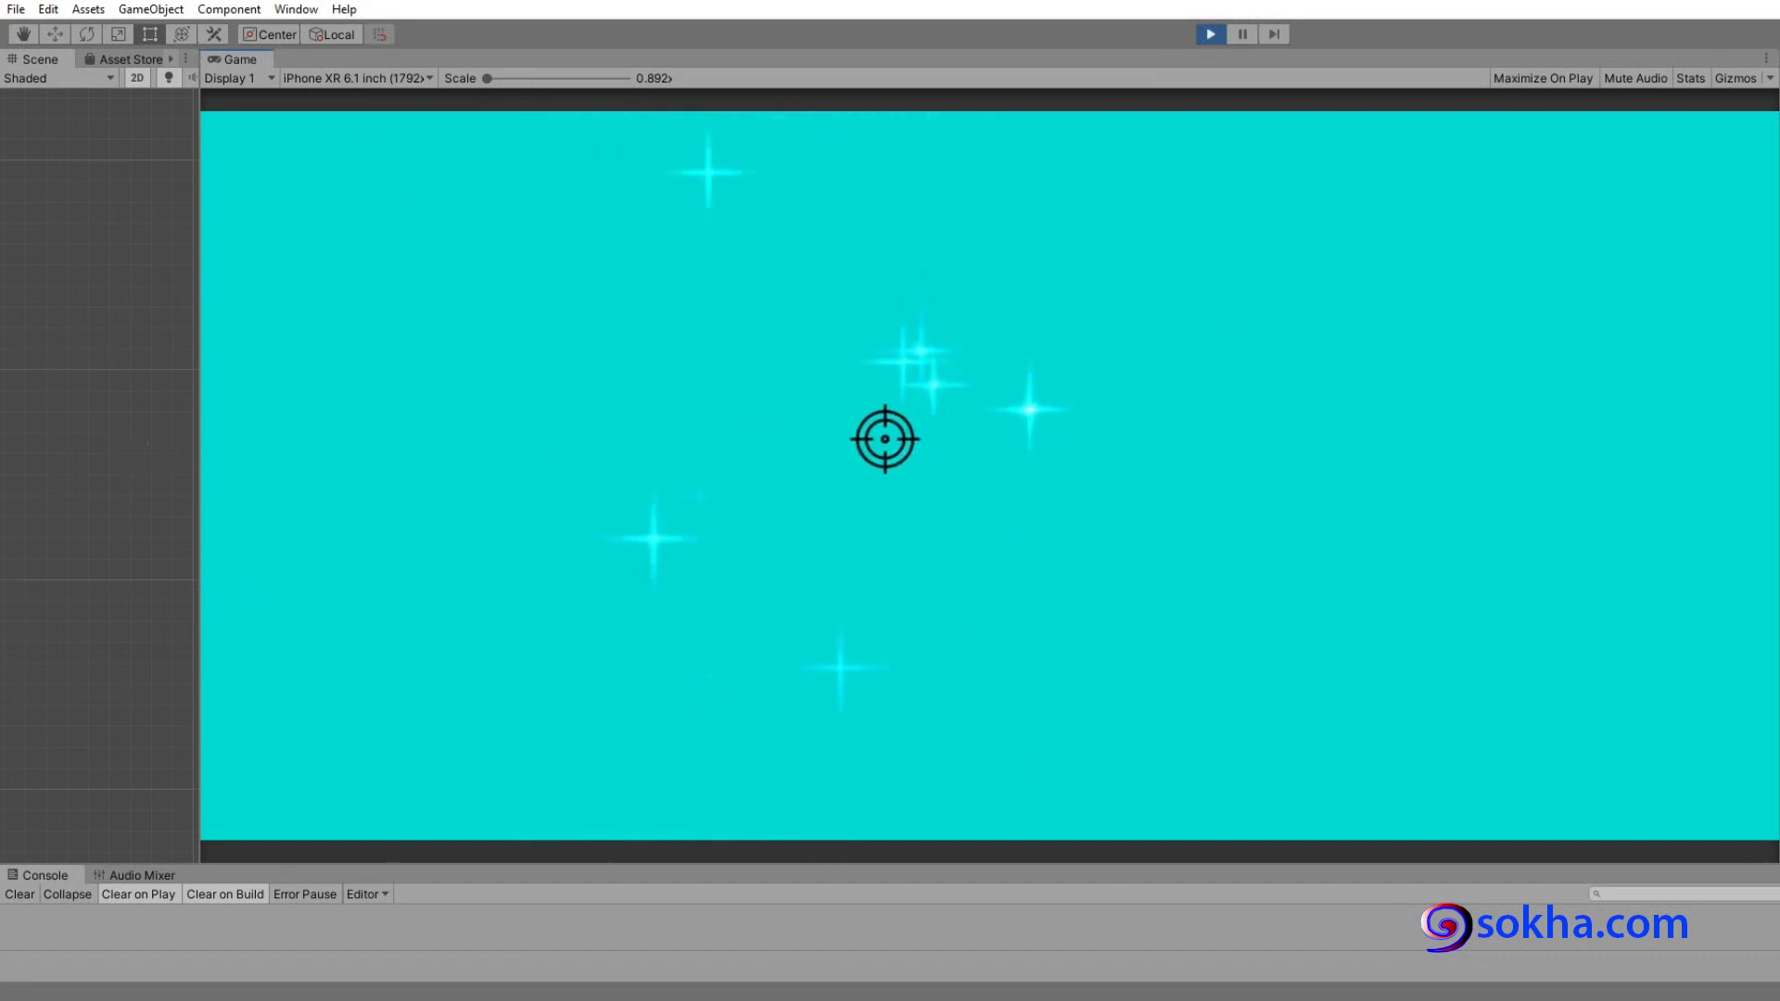
left_click(1039, 436)
left_click(1369, 408)
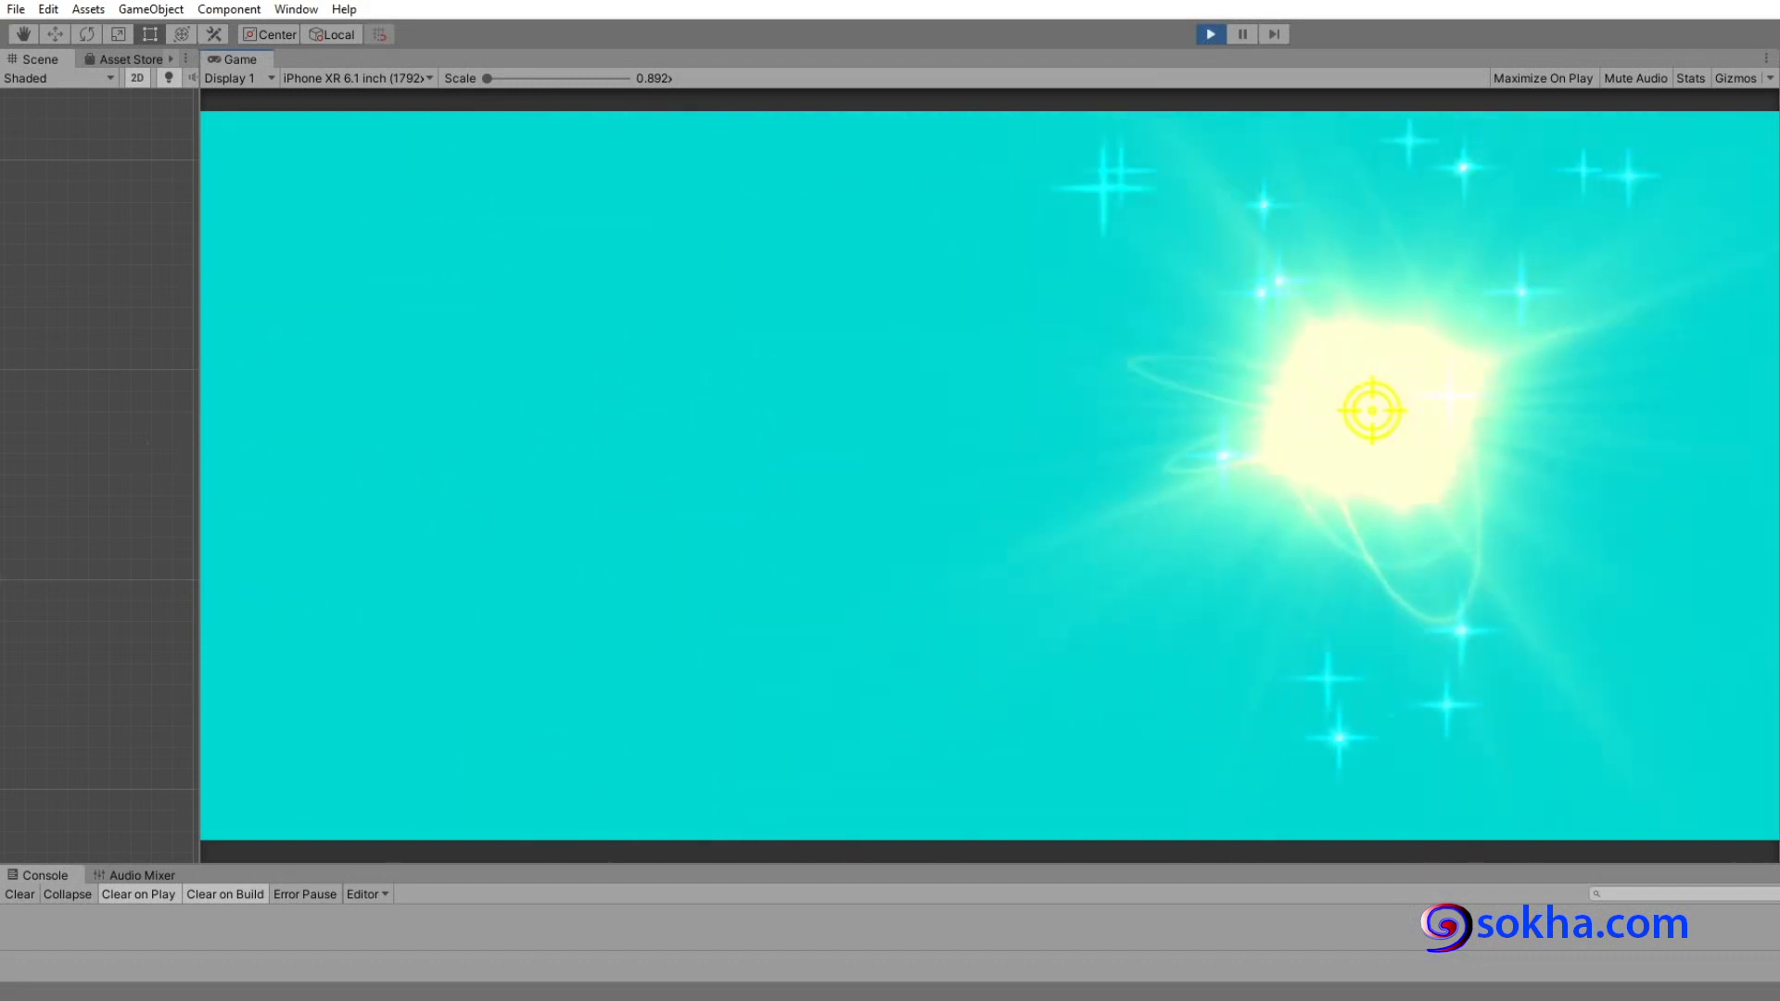
left_click(1210, 35)
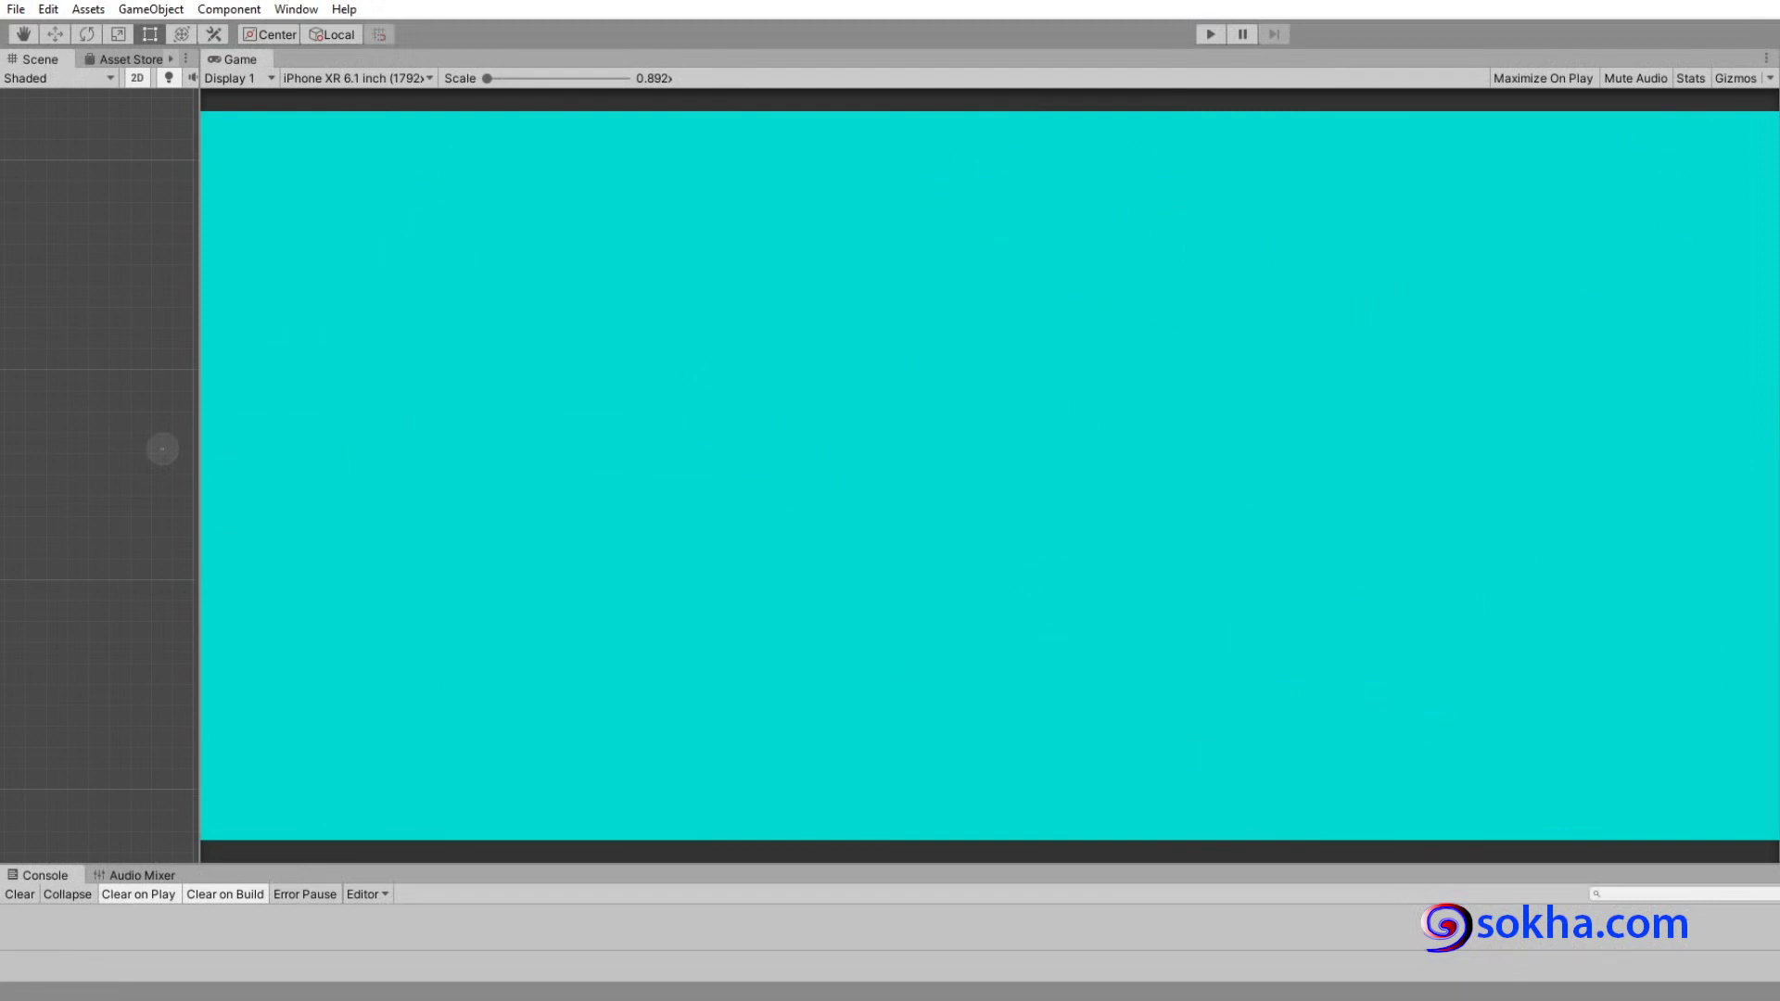
Run again, spawn the dancer burst at two more spots, then stop the game.
left_click(1208, 35)
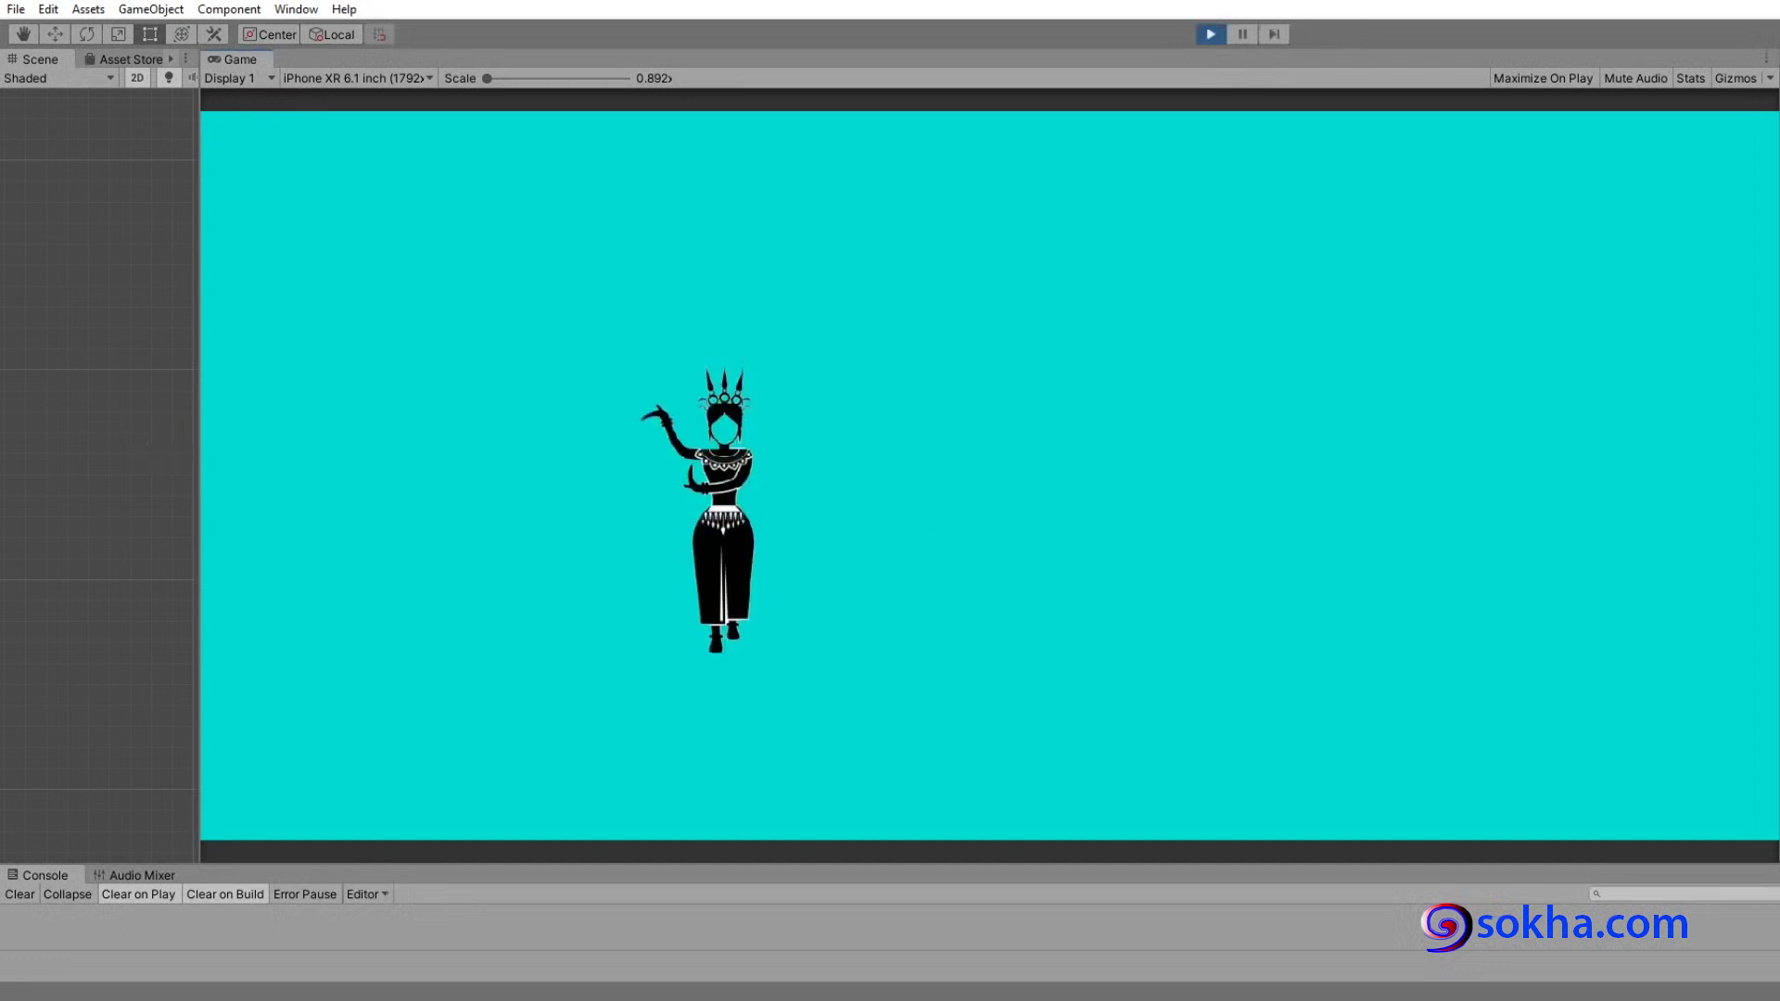
left_click(723, 516)
left_click(1173, 458)
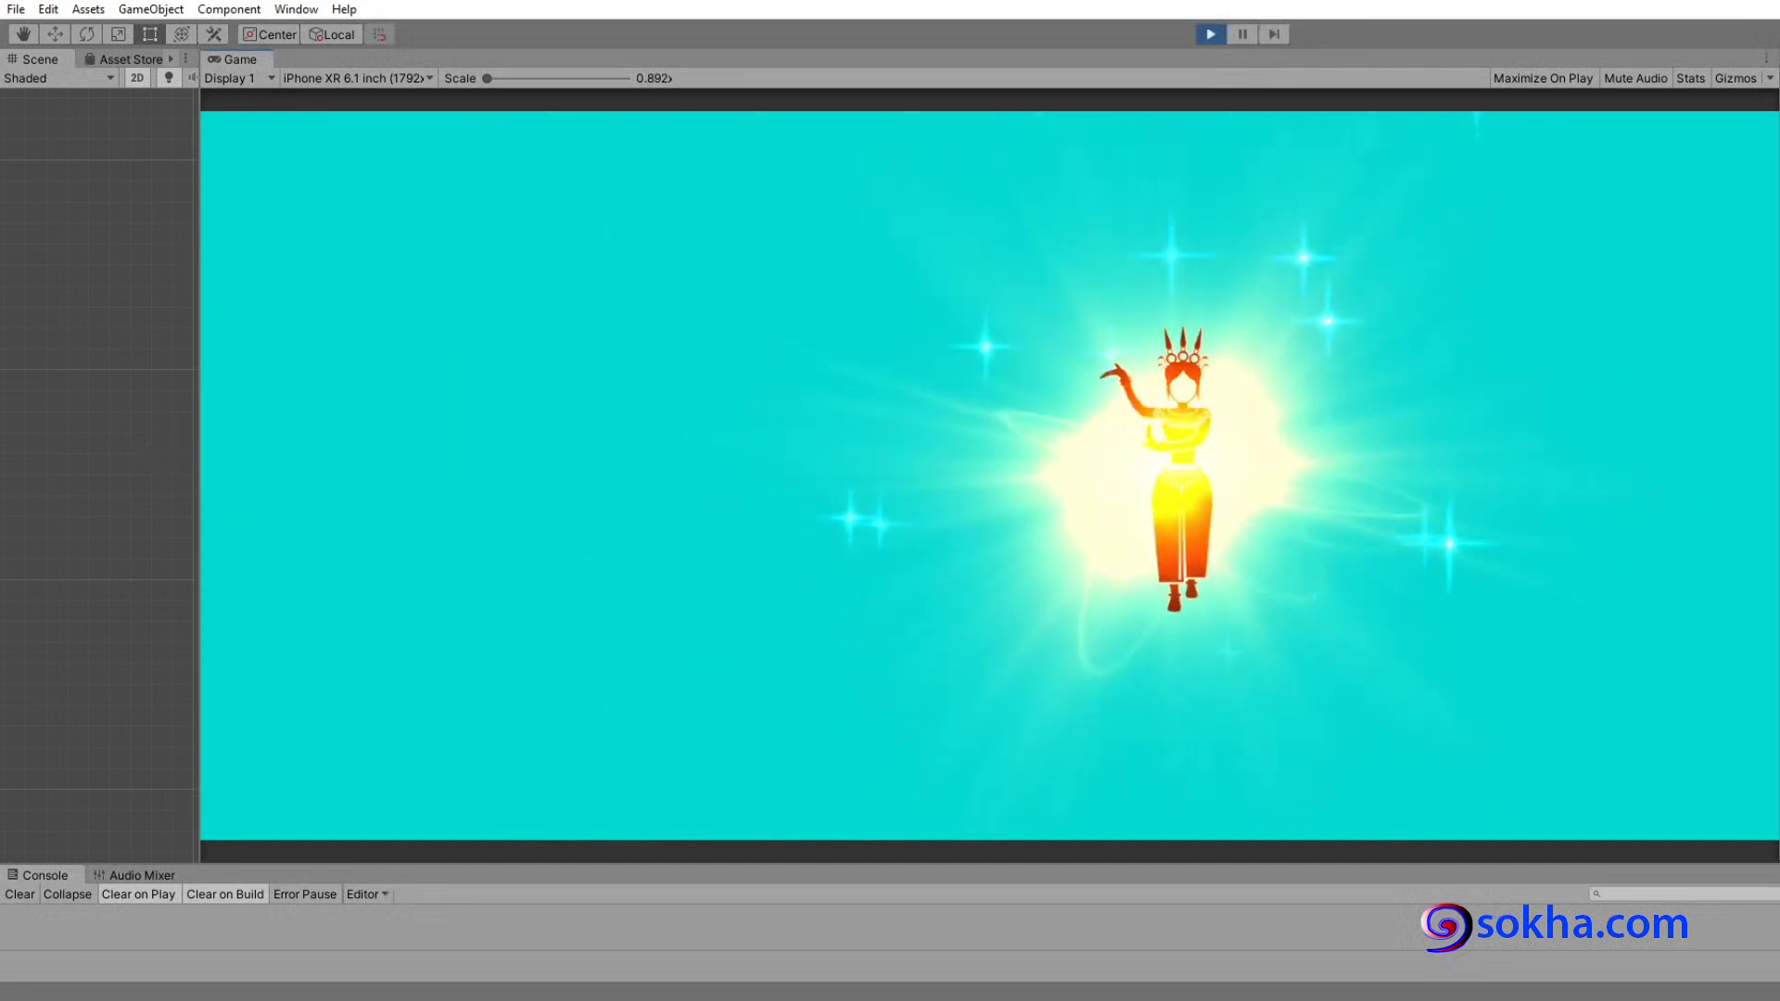
left_click(1207, 34)
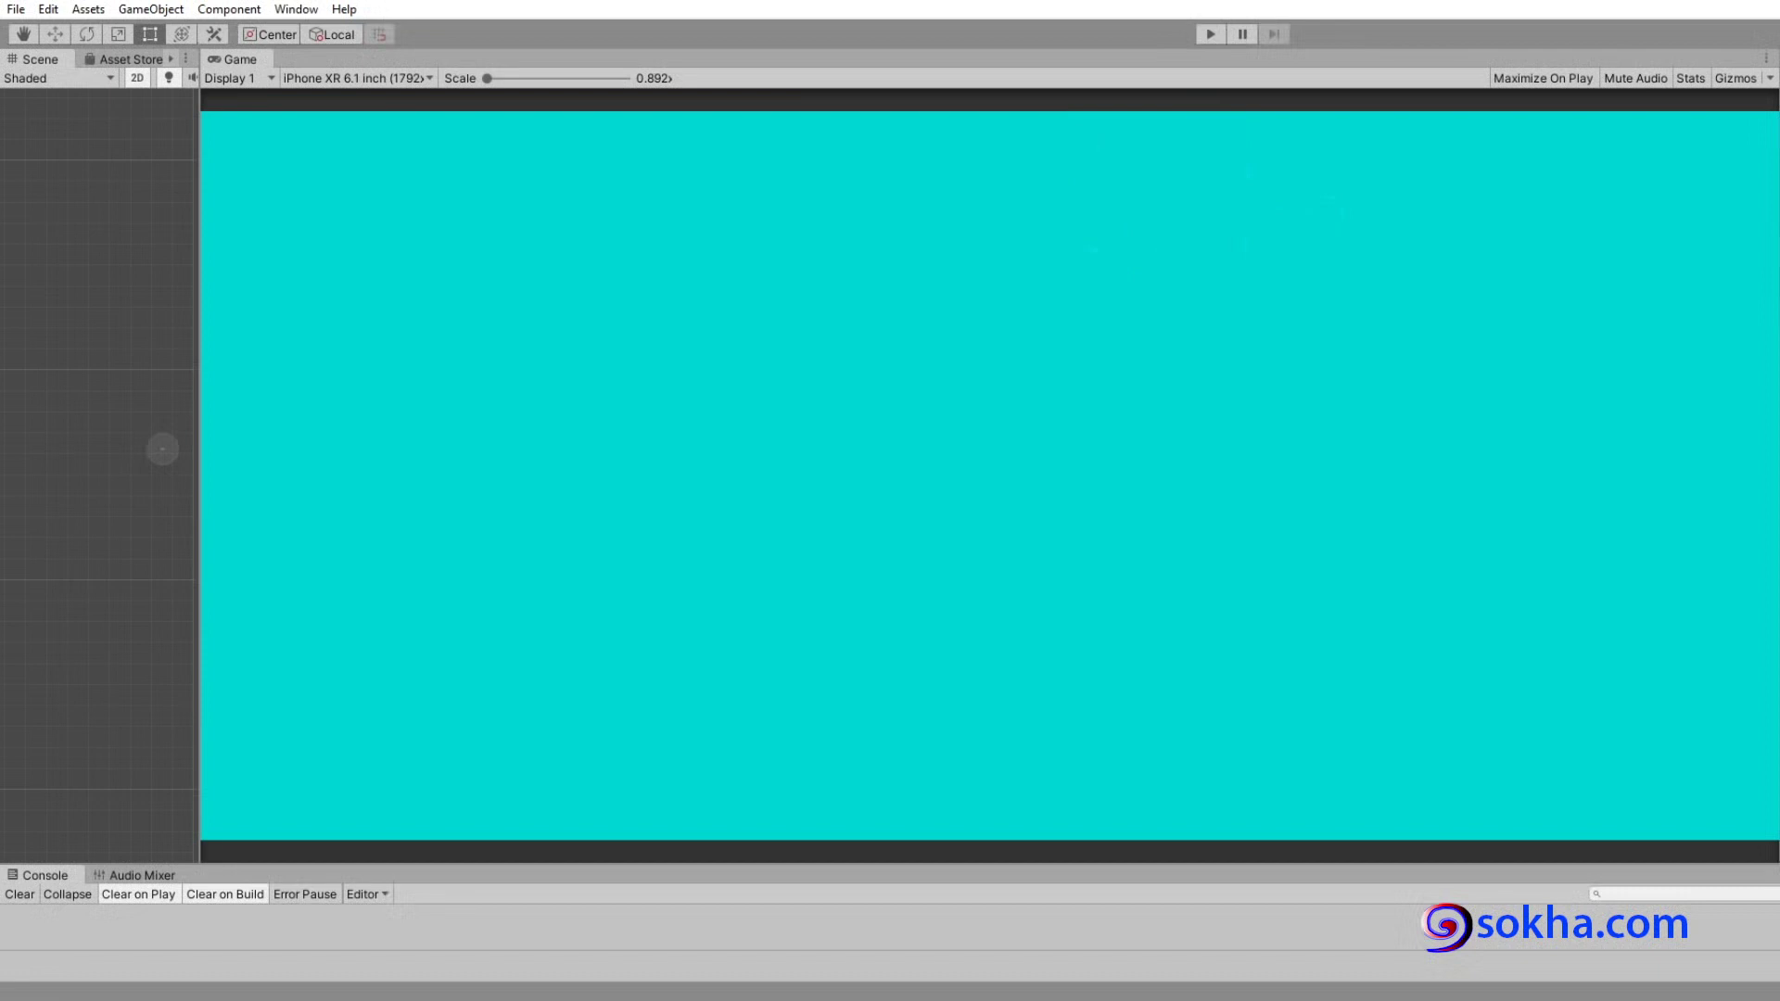
left_click(1212, 37)
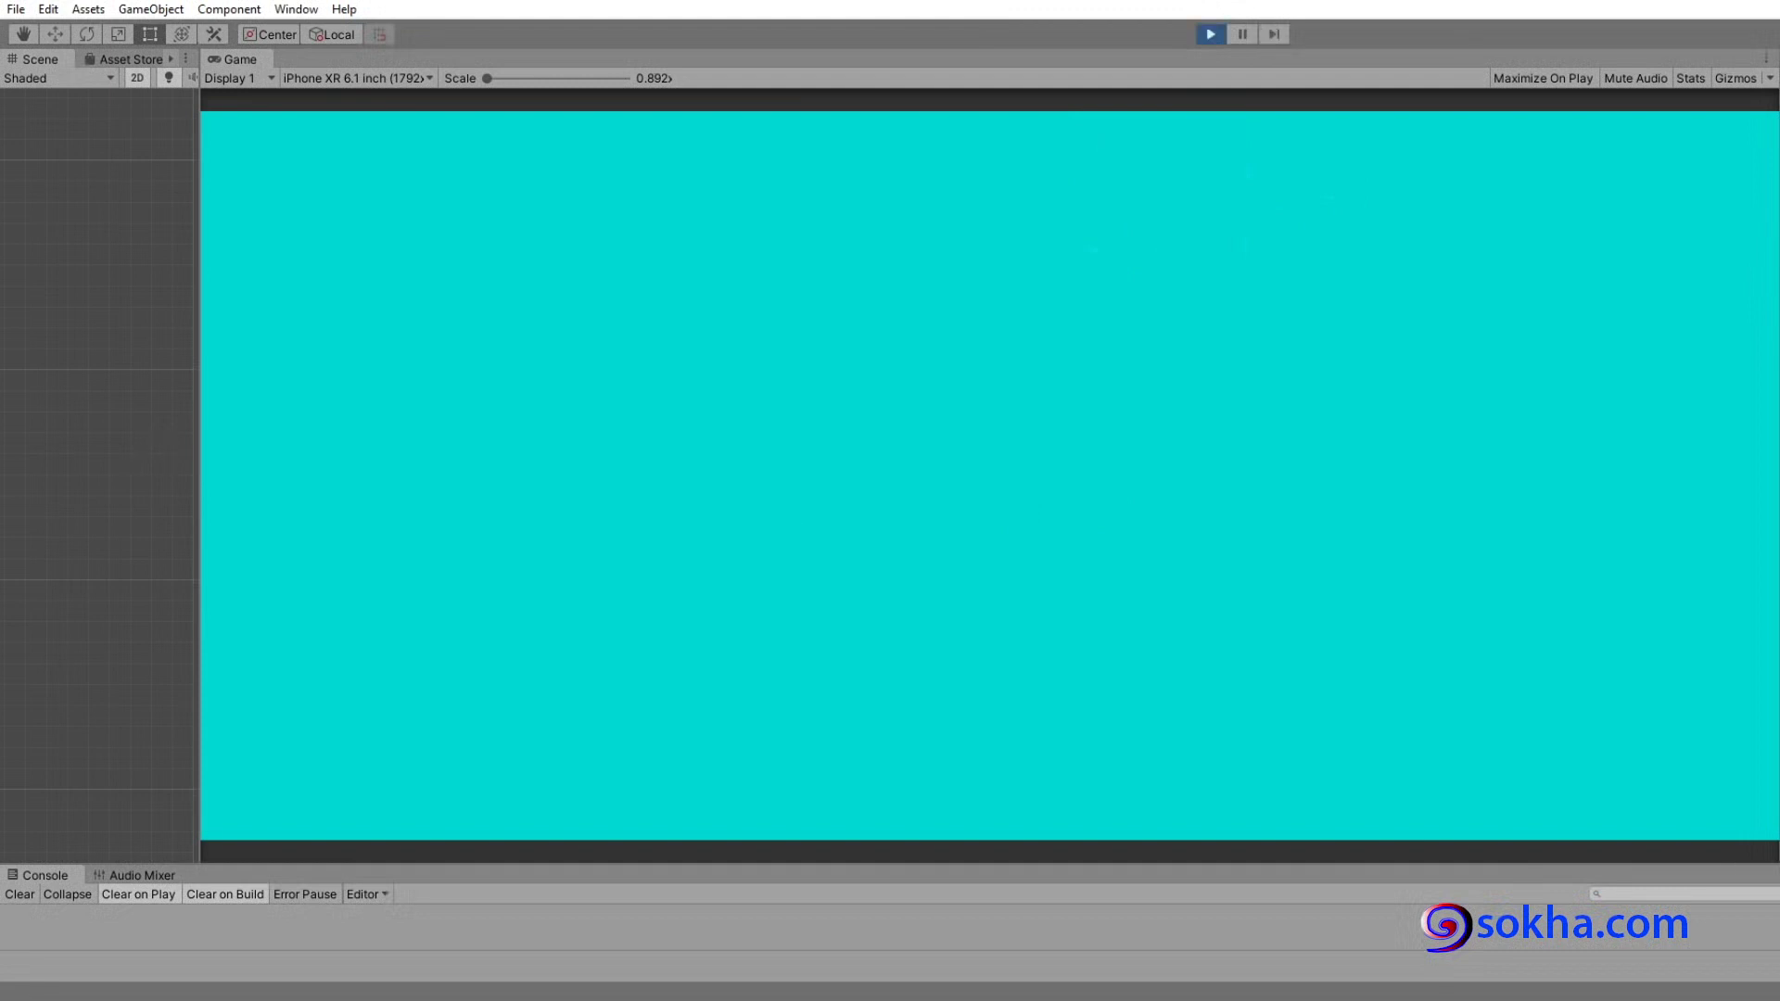
left_click(806, 482)
left_click(1025, 457)
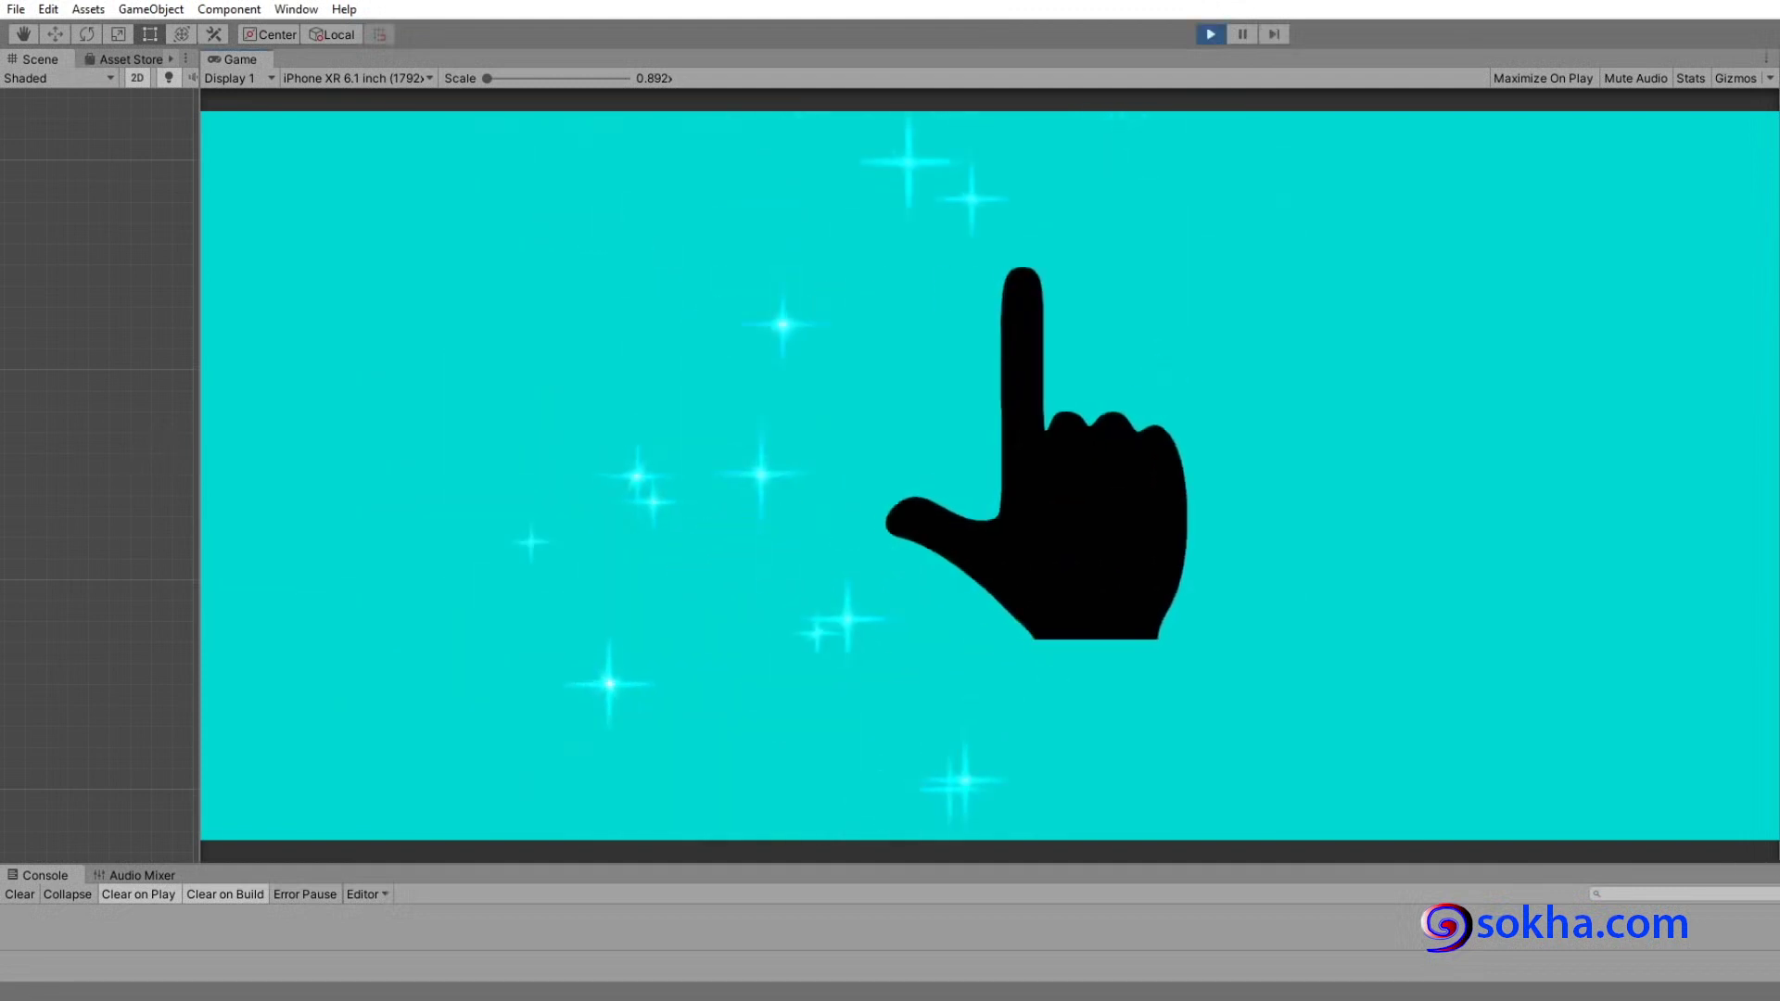
left_click(1399, 436)
left_click(532, 366)
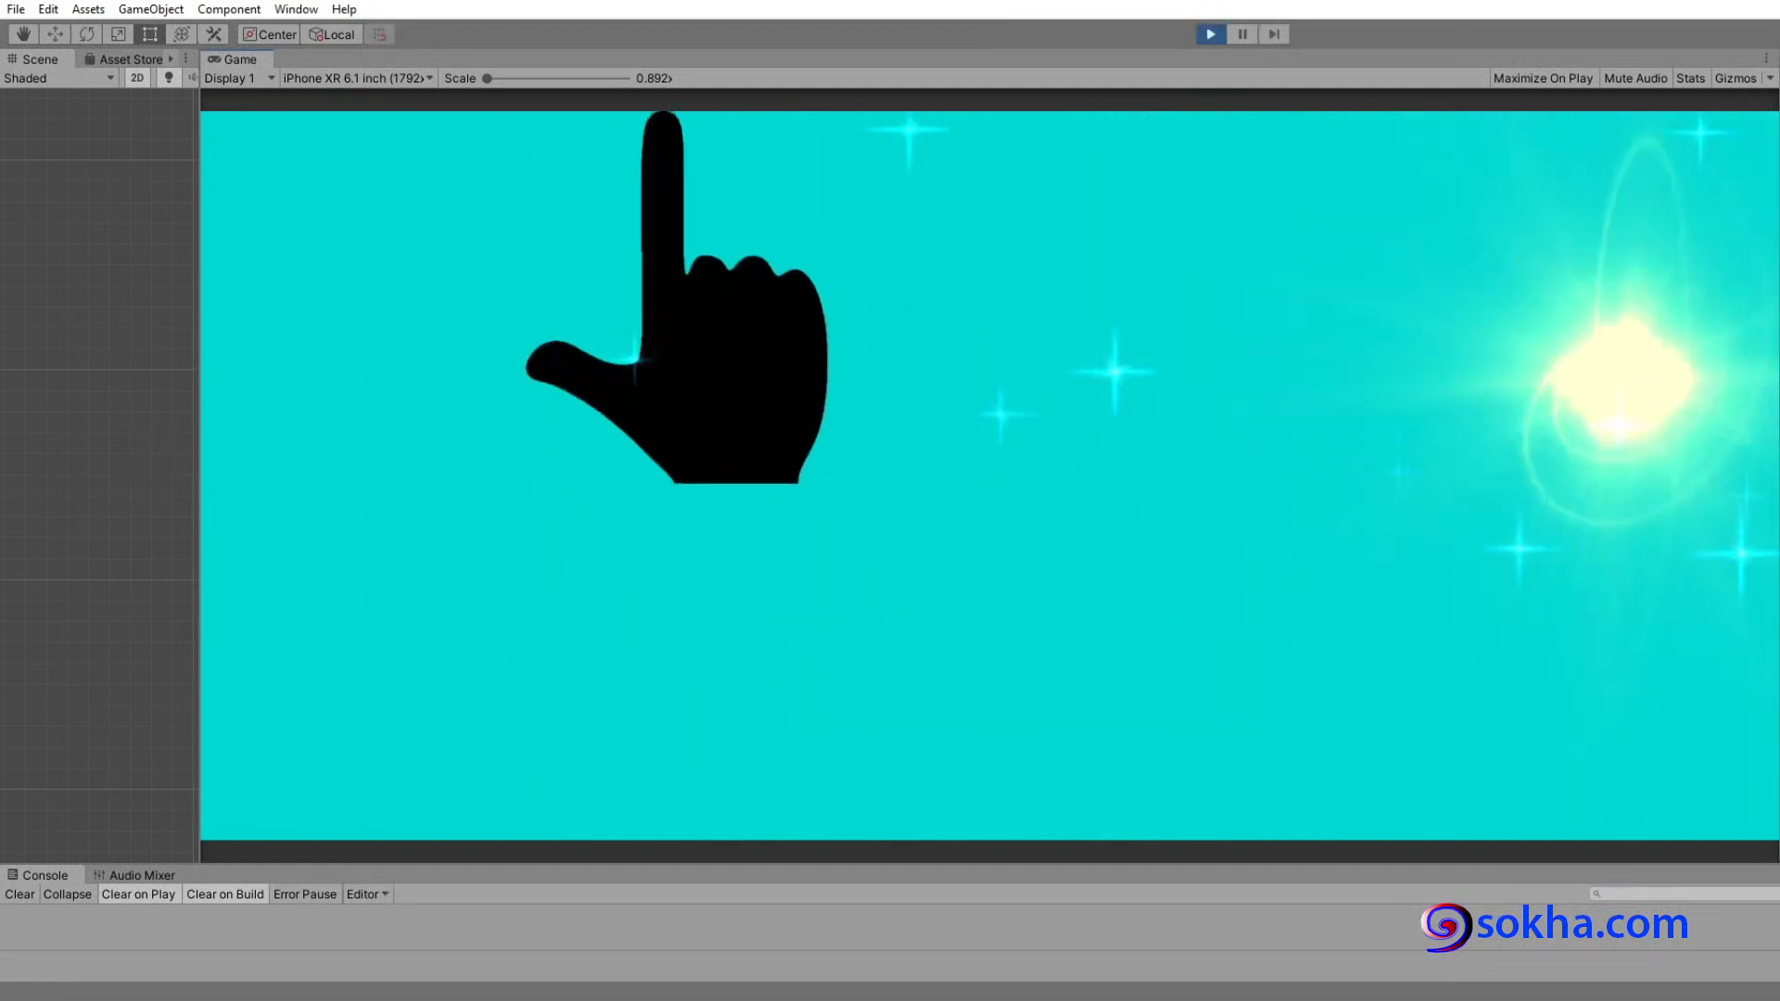
left_click(389, 528)
left_click(589, 464)
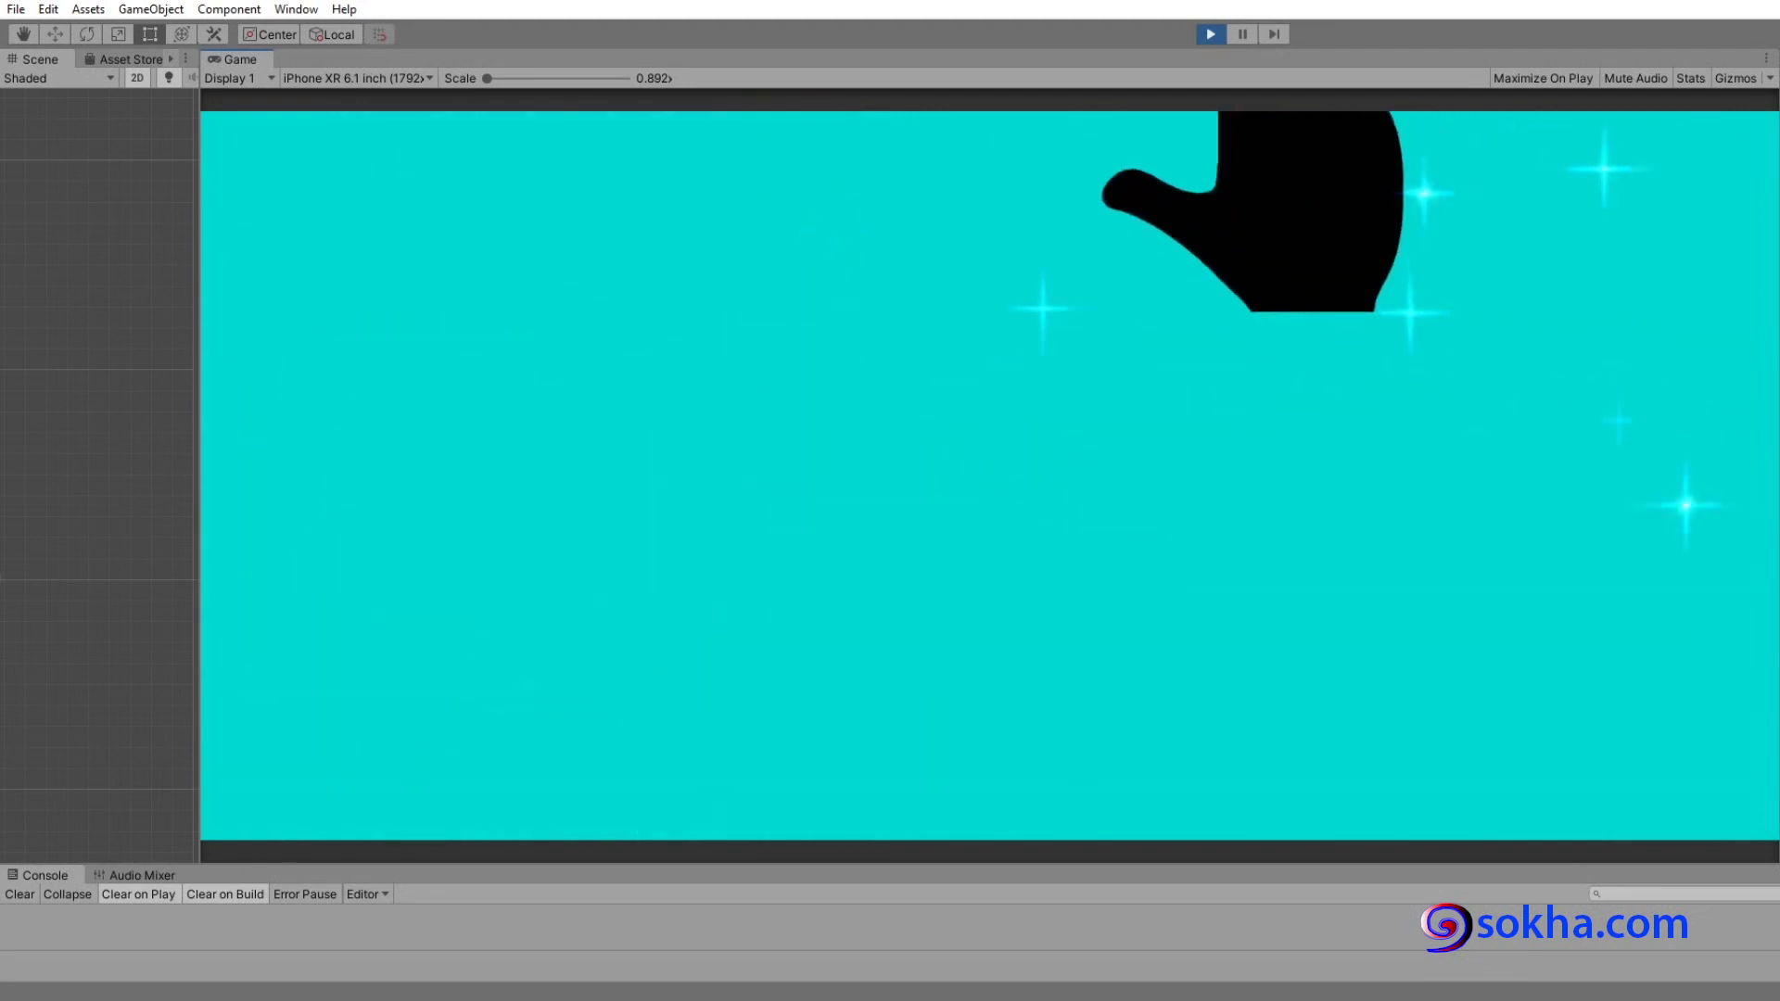
left_click(1211, 34)
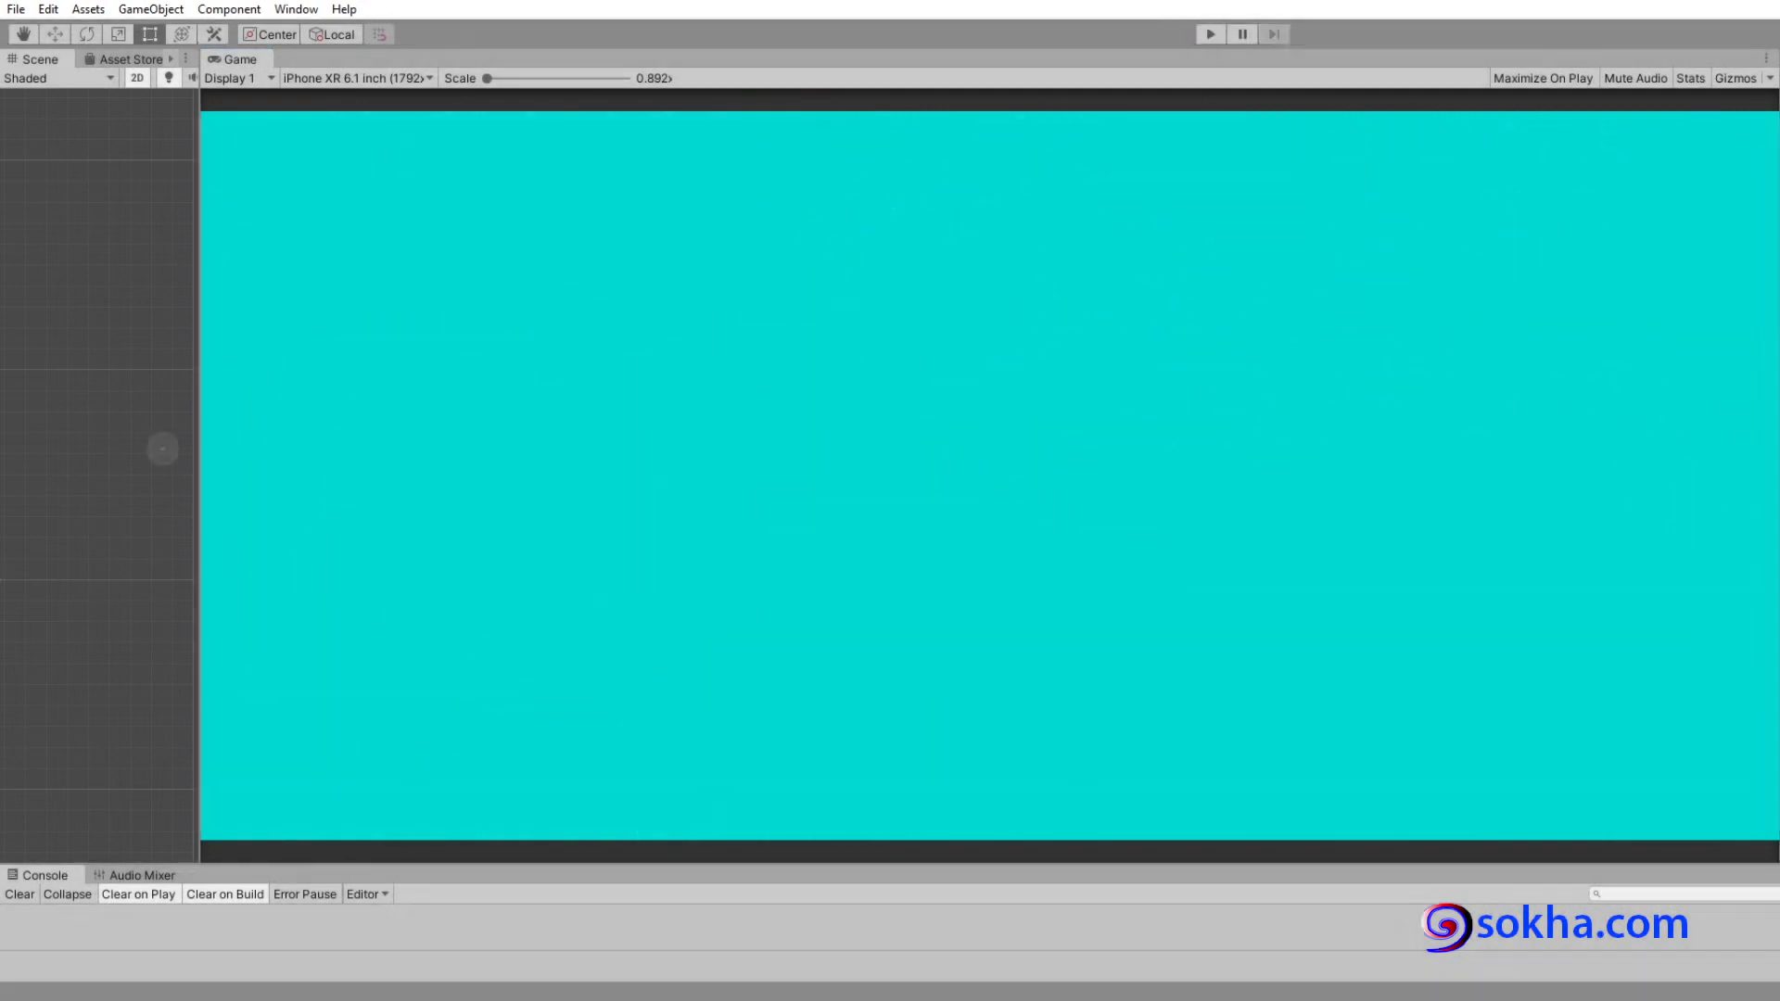
left_click(1213, 35)
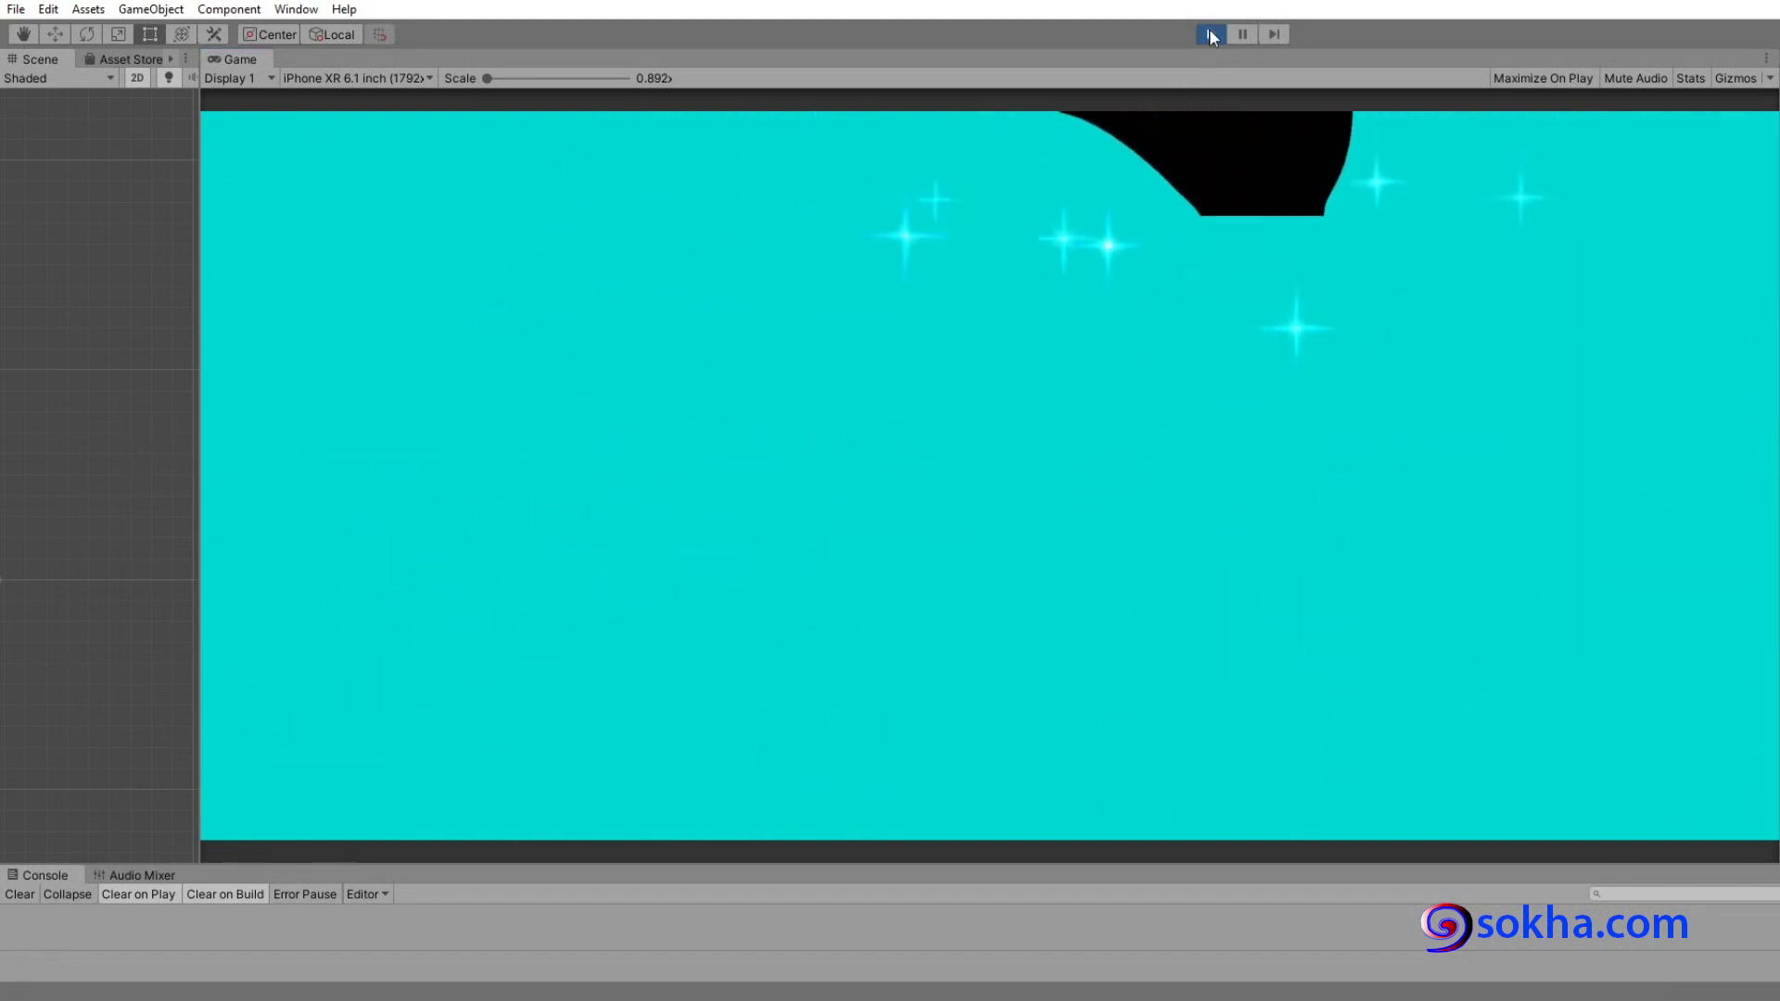
left_click(1212, 36)
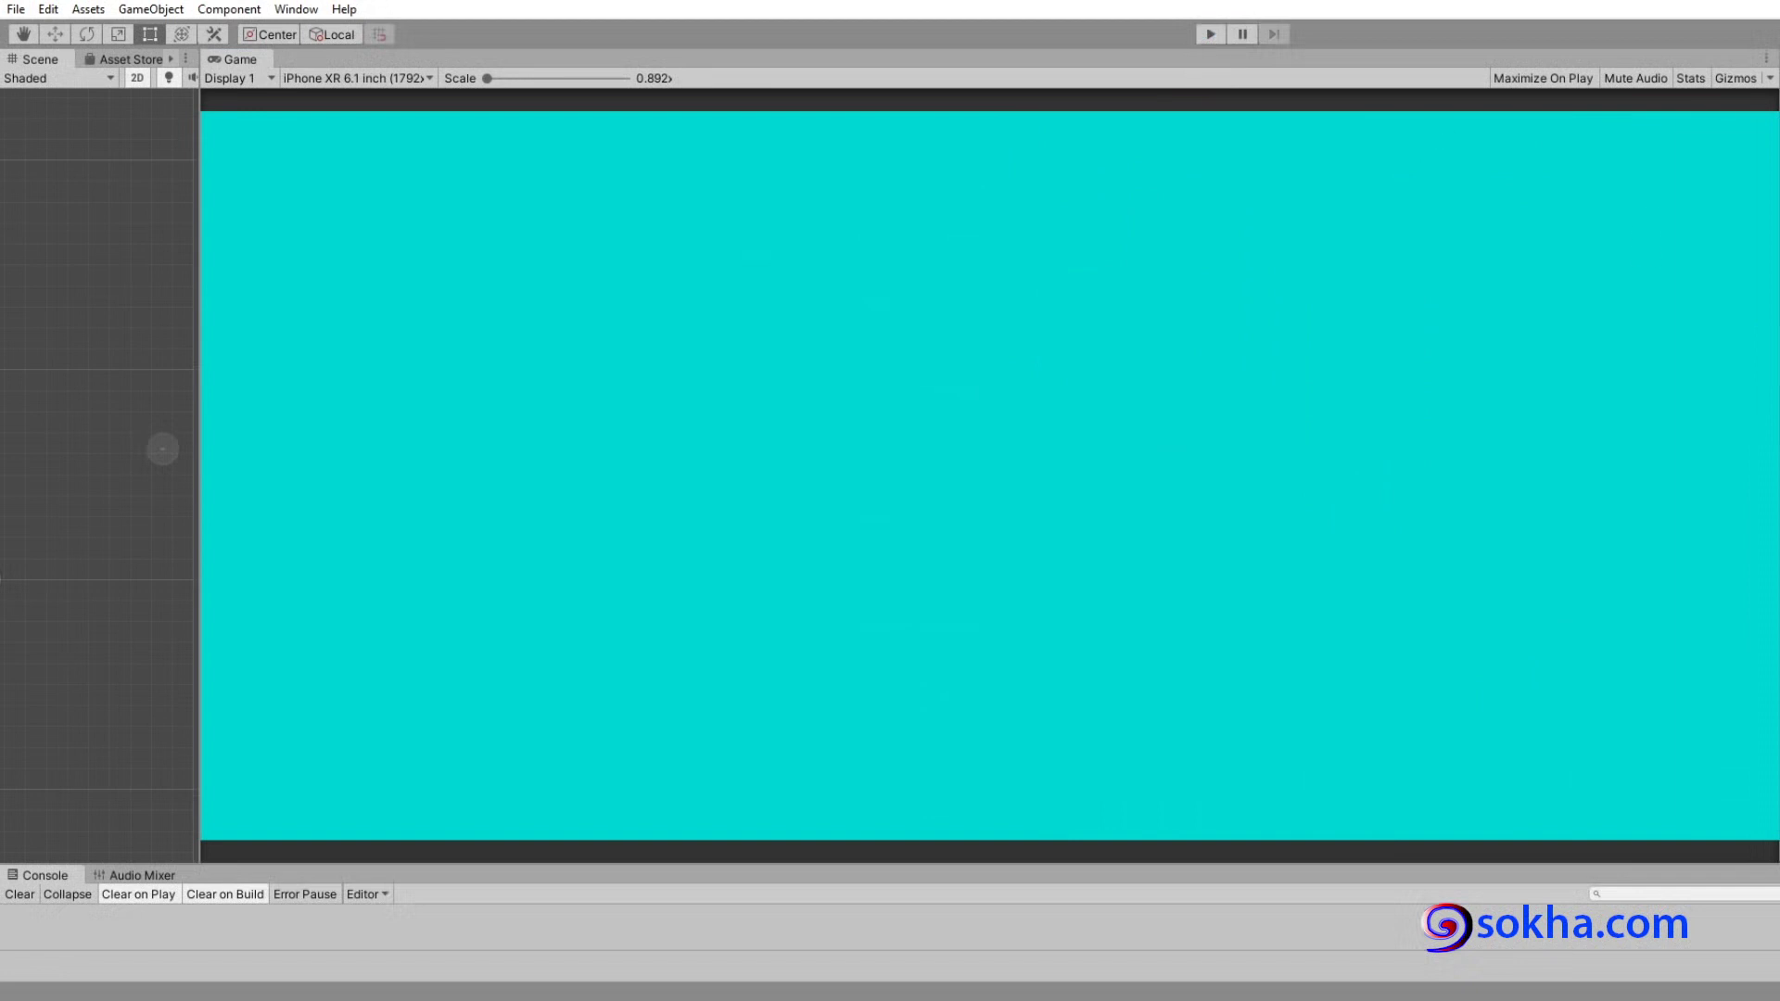
left_click(1220, 34)
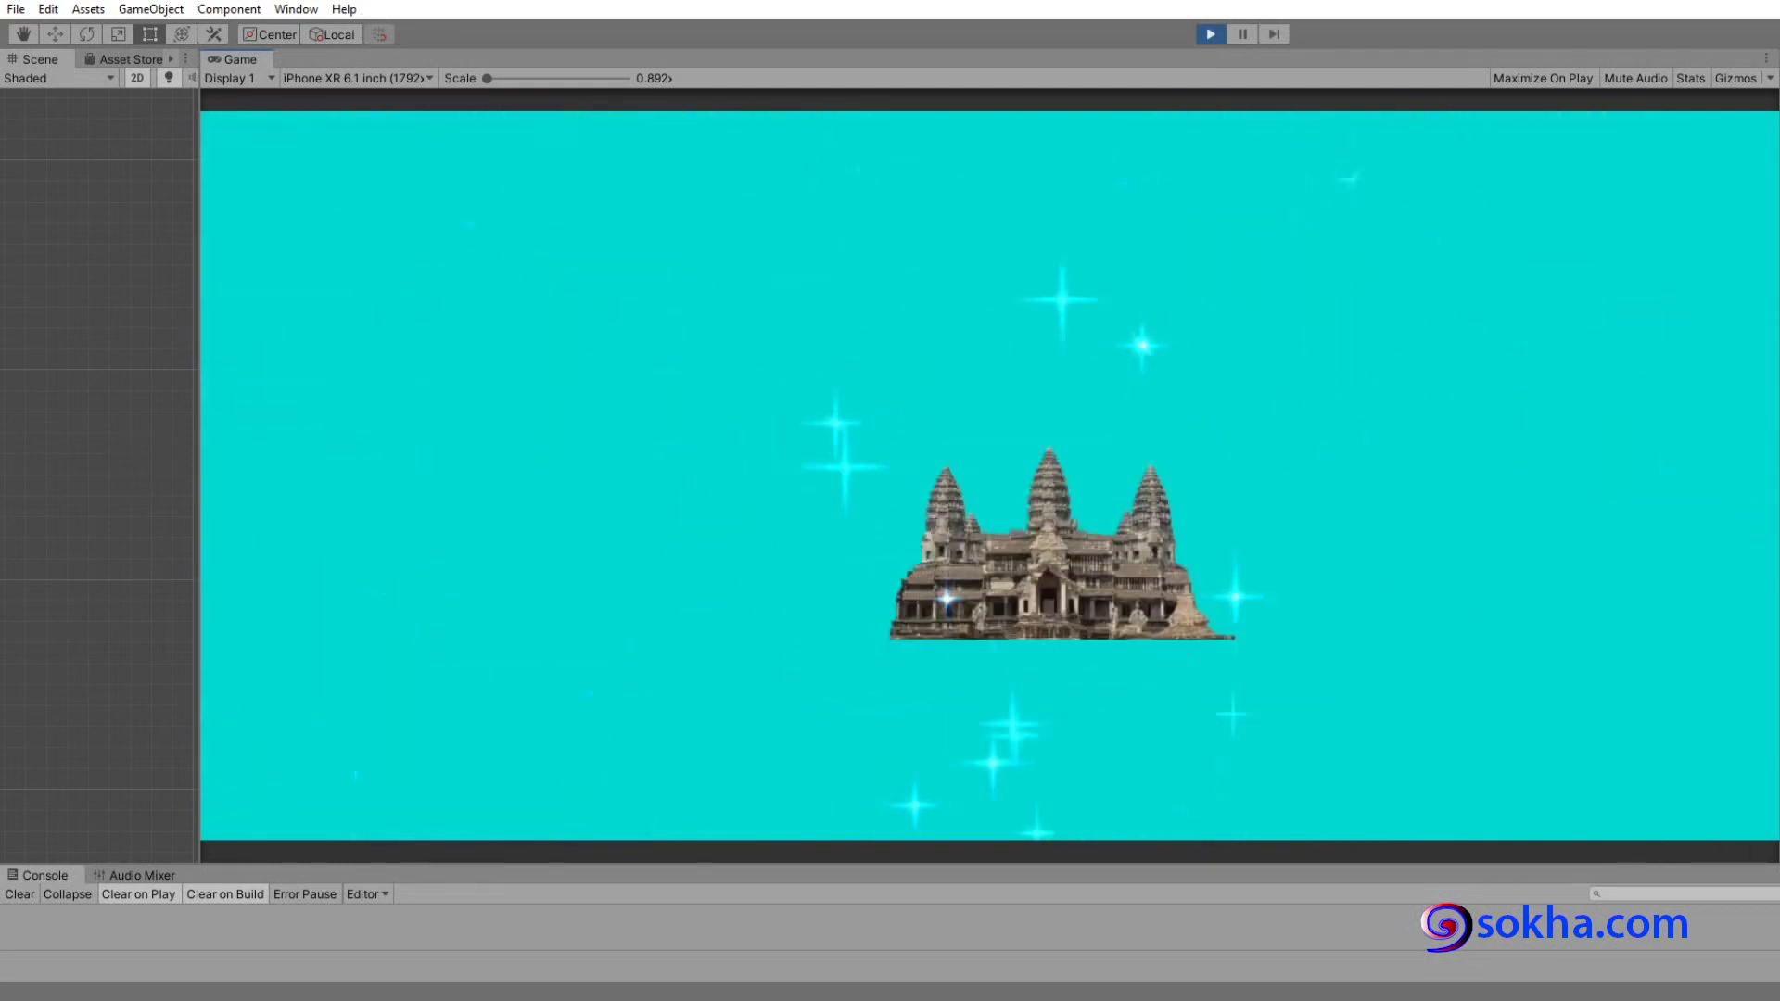
left_click(1210, 34)
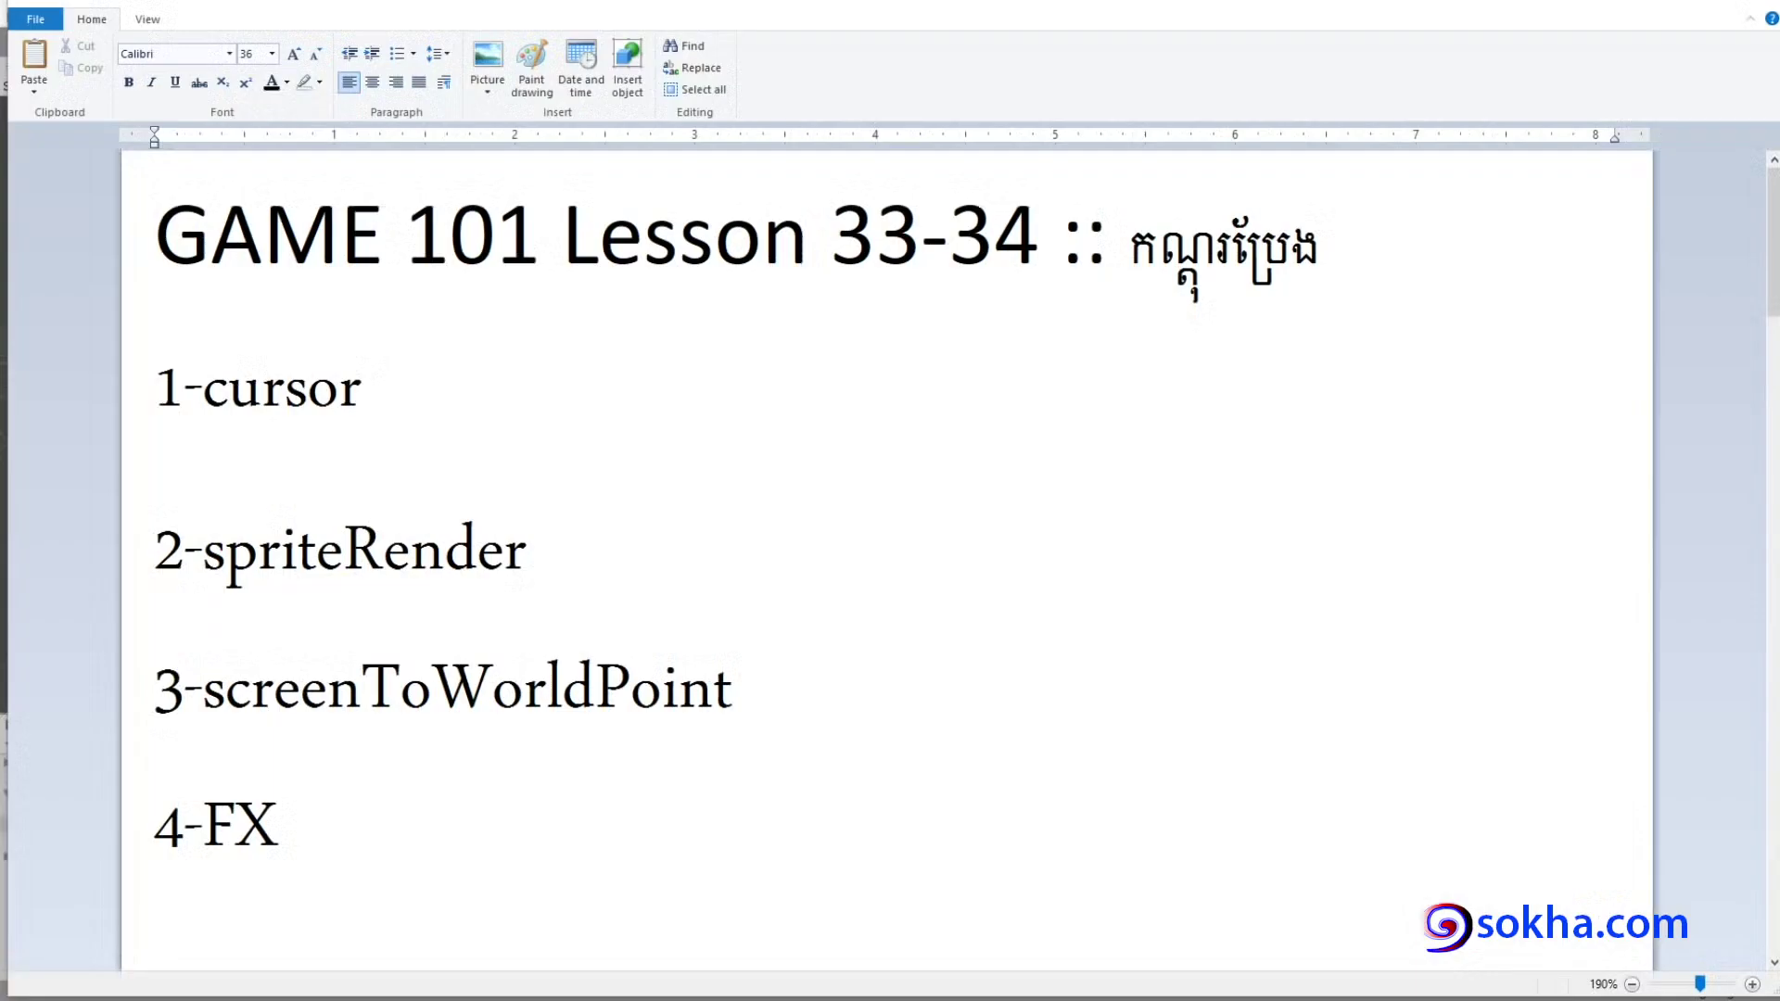
Ink-mark the title words and list items 1 to 4 with the pen, then clear the ink.
left_click_drag(177, 264, 557, 288)
left_click_drag(1131, 275, 1341, 285)
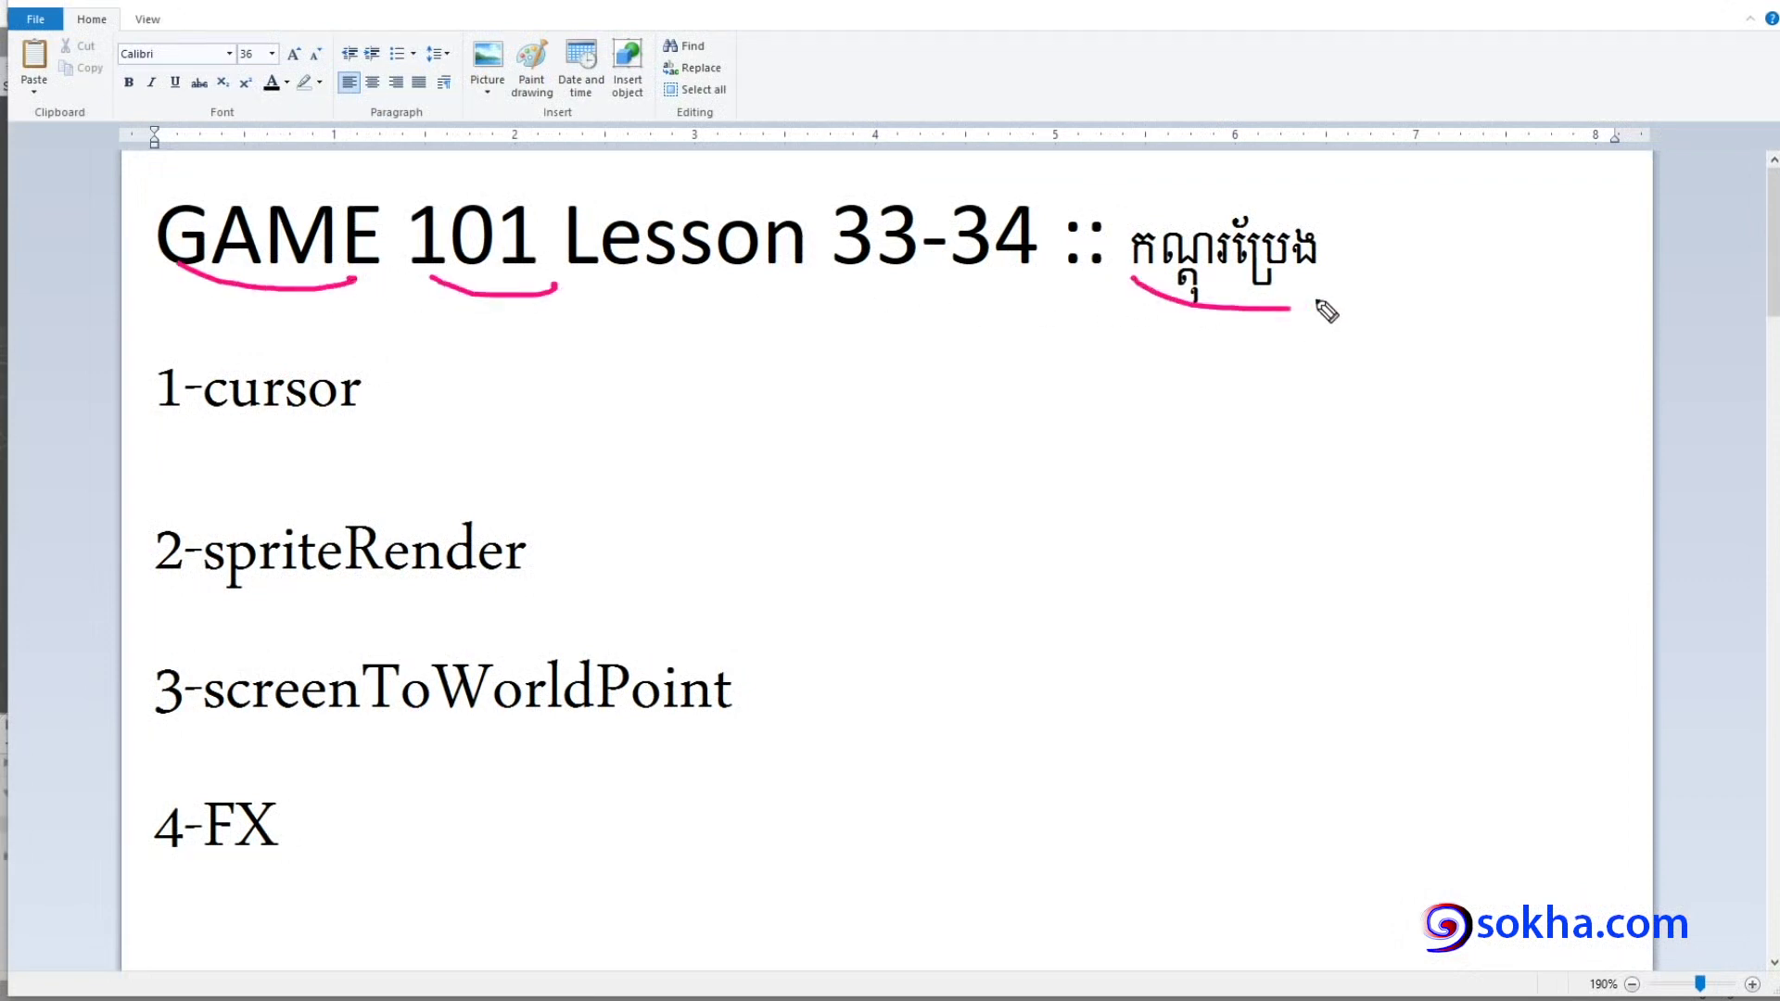
mouse_move(396, 376)
left_mouse_down()
mouse_move(878, 683)
mouse_move(699, 721)
left_mouse_up()
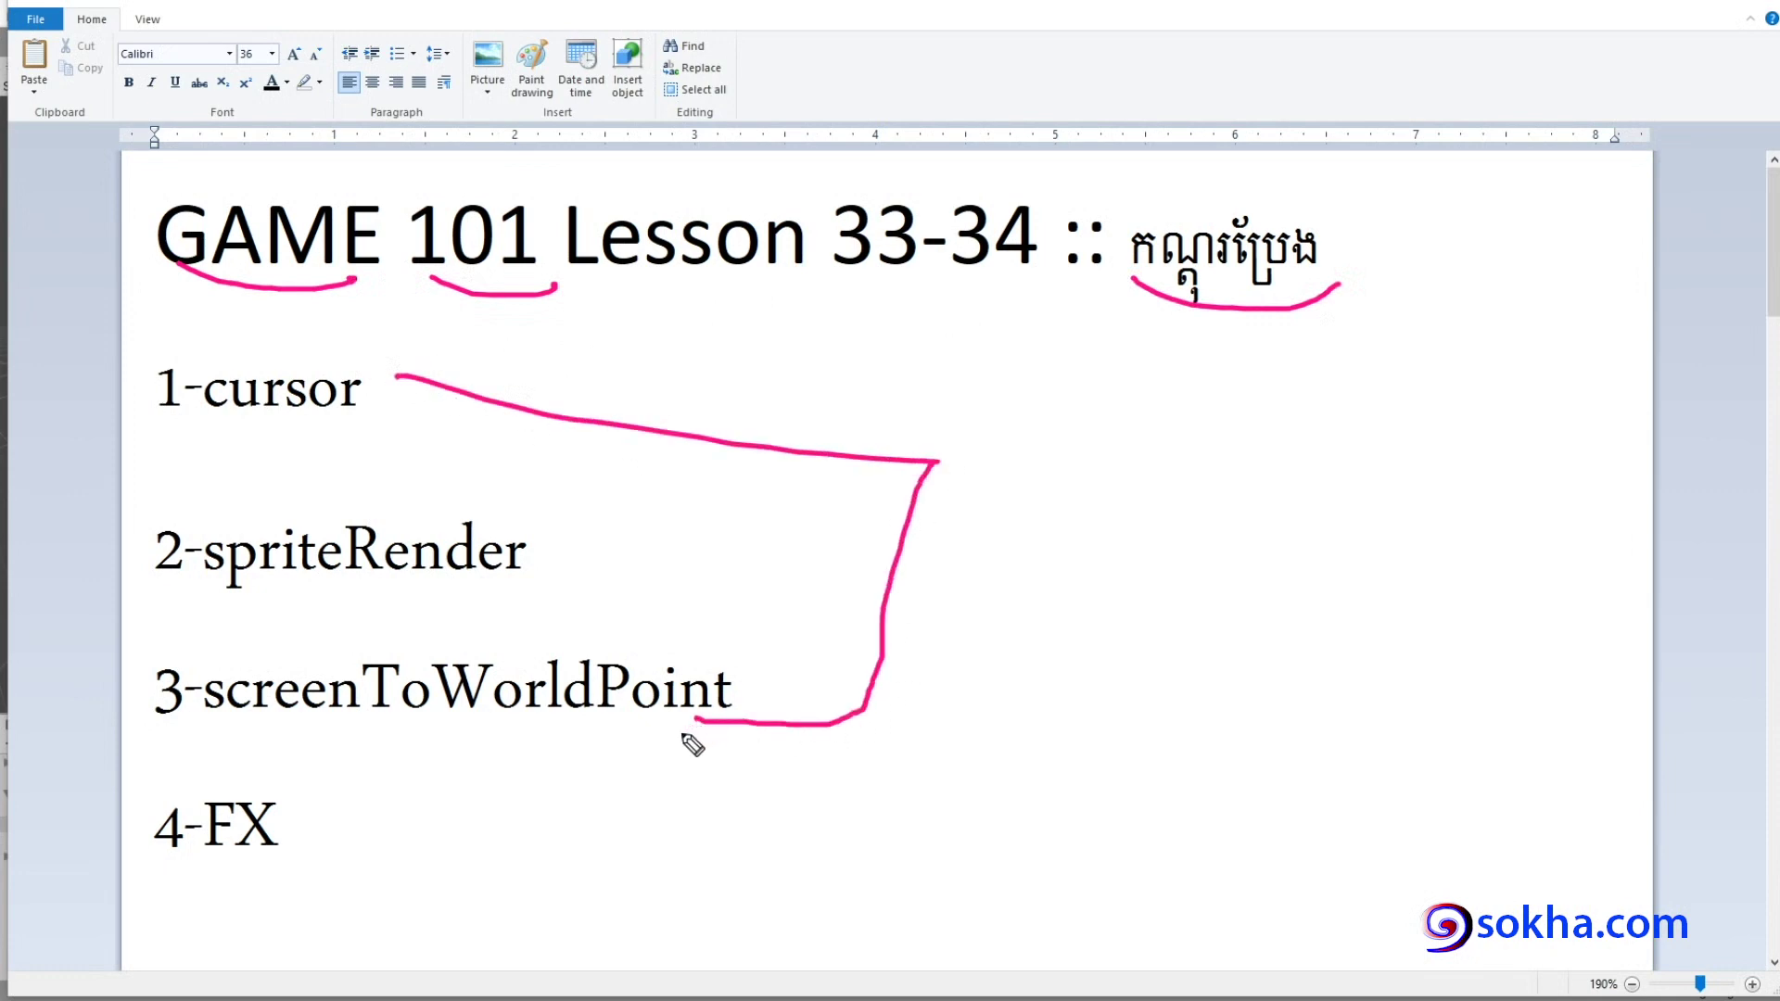
mouse_move(276, 775)
left_mouse_down()
mouse_move(239, 777)
mouse_move(267, 772)
left_mouse_up()
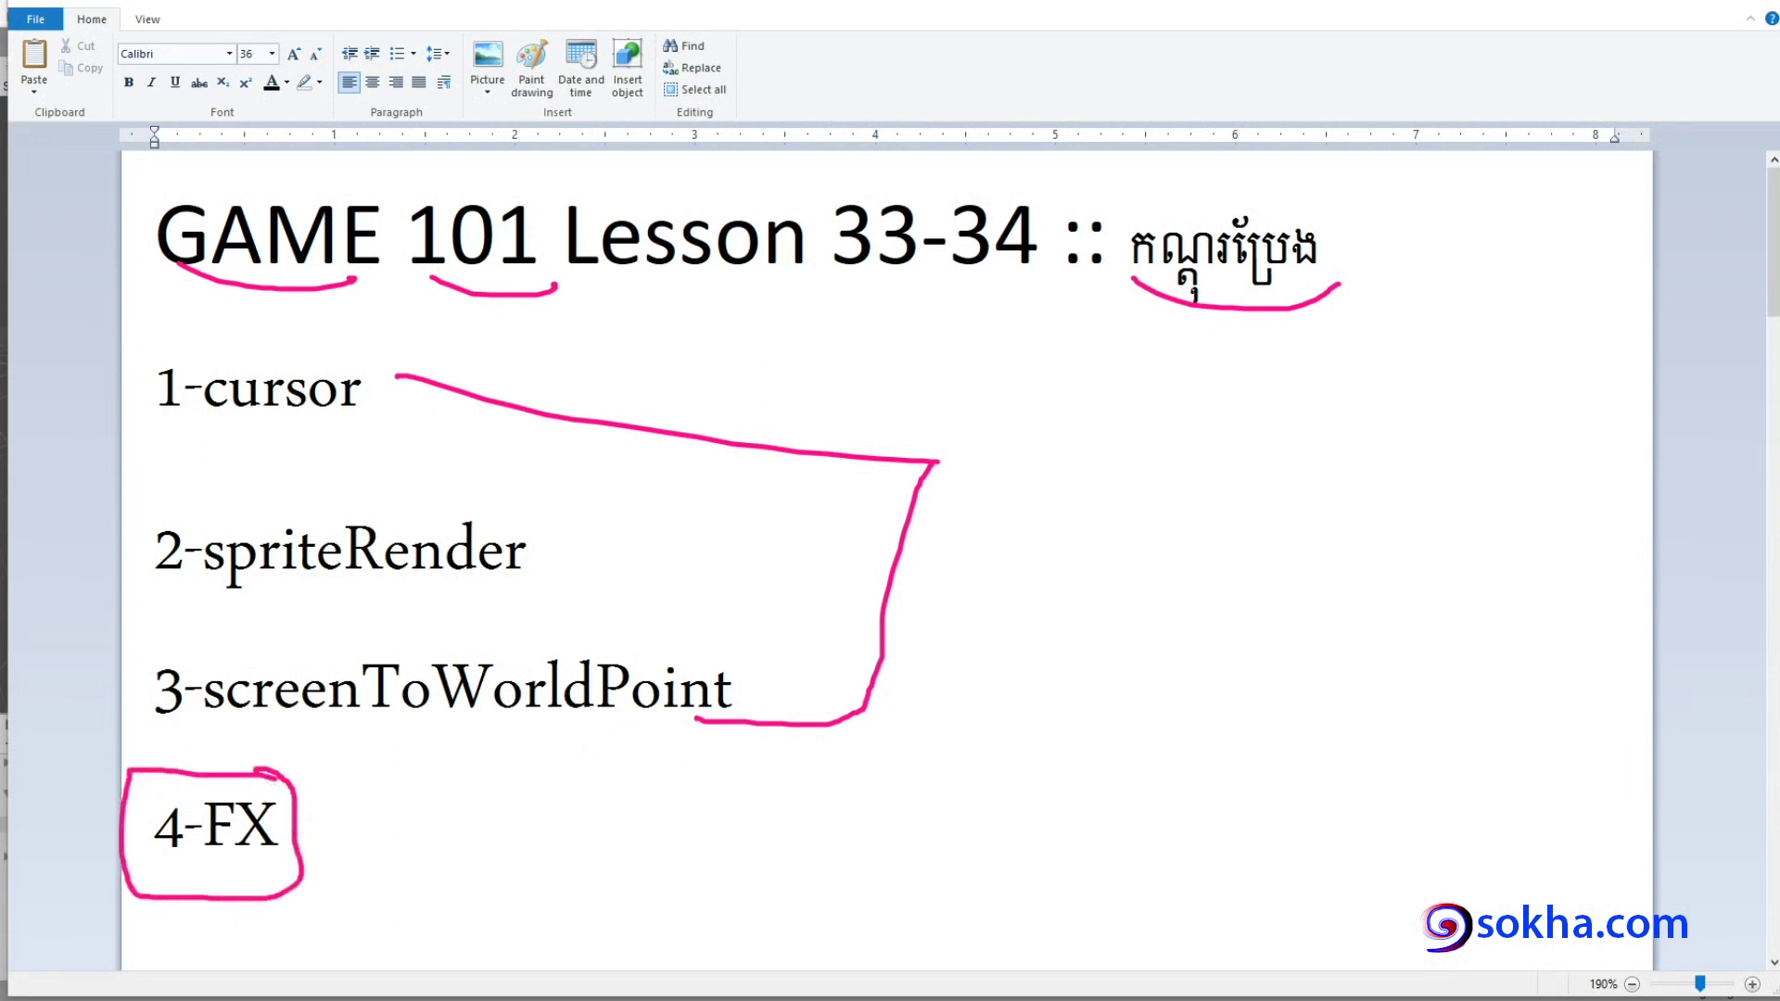
key("Escape")
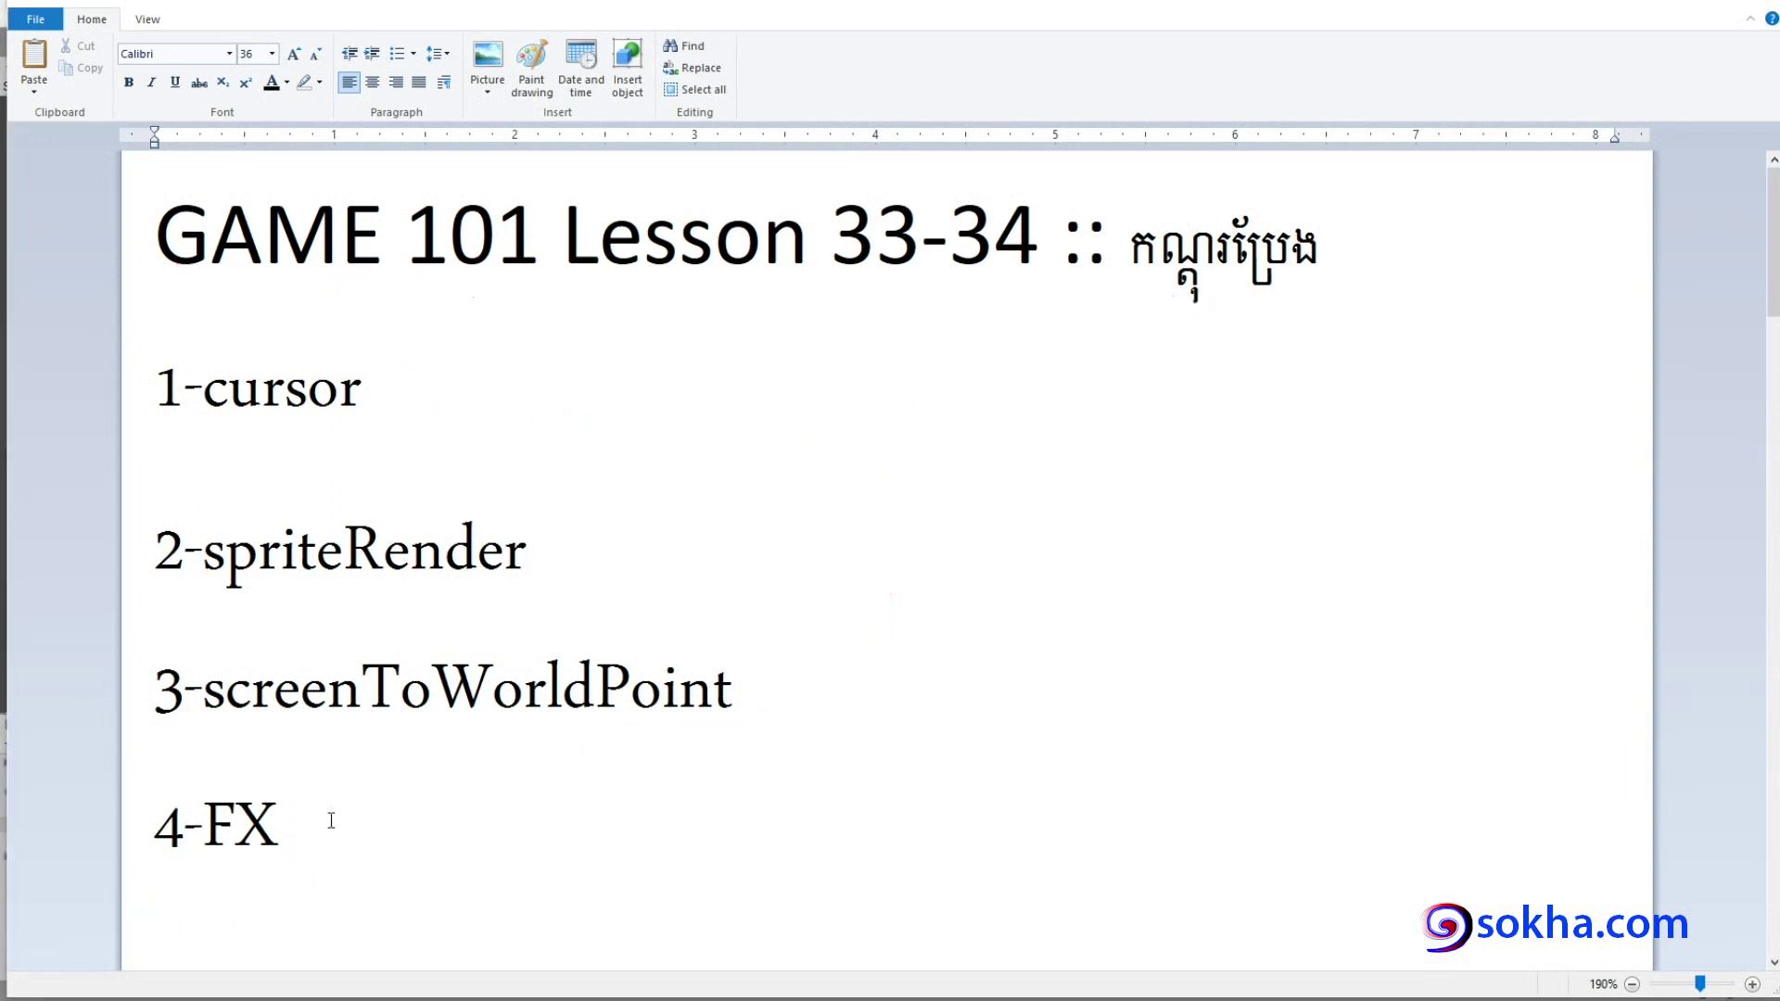
Append ' = effect (particle system)' after 4-FX and select 'particle system'.
left_click(317, 825)
type("= effe")
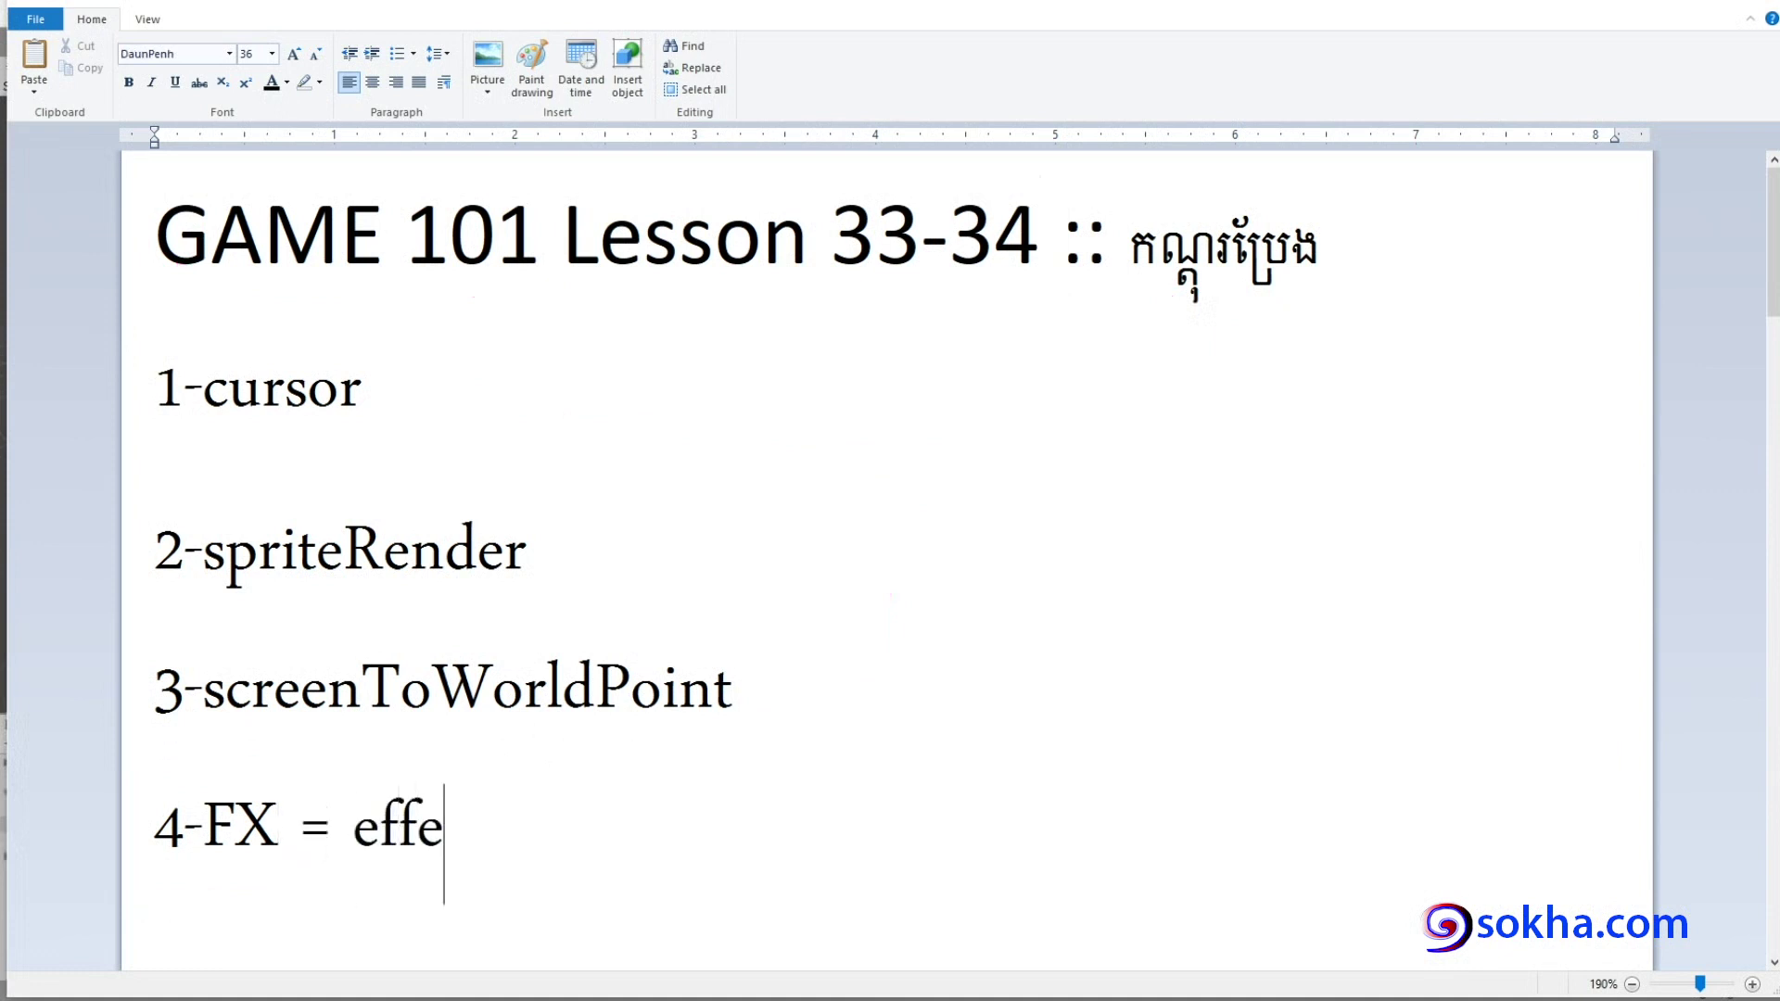
type("ct ")
type("(parti")
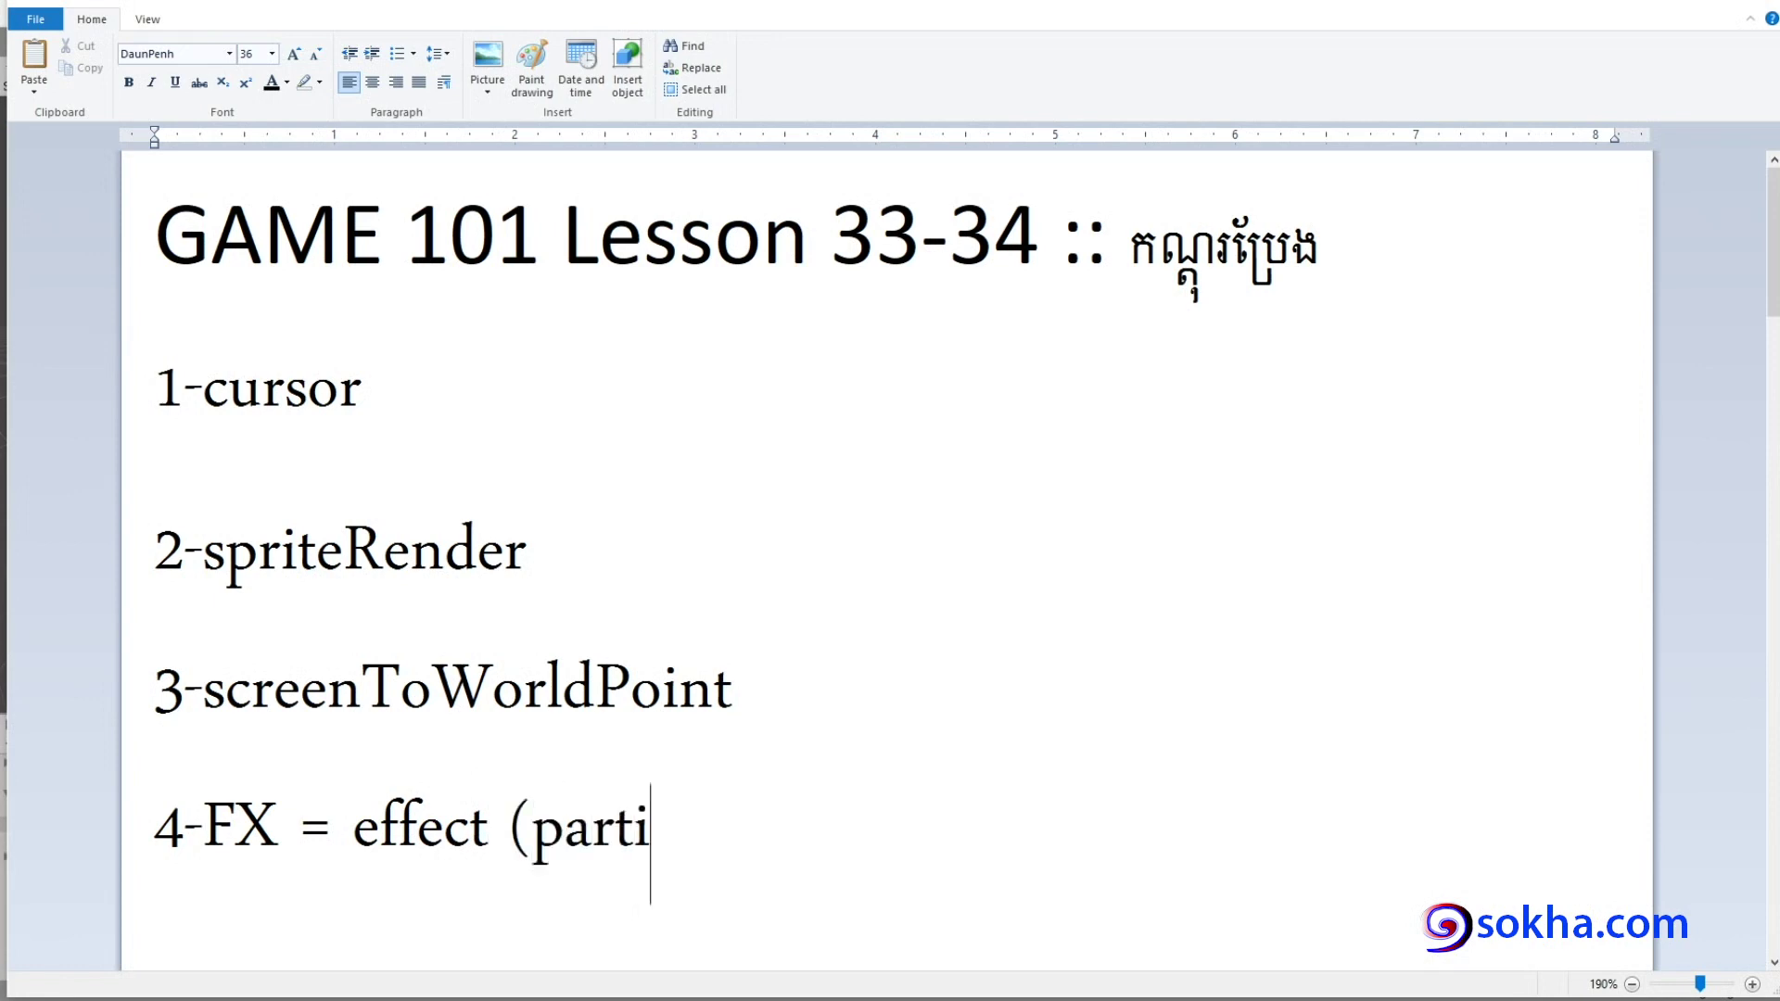
type("cle system)")
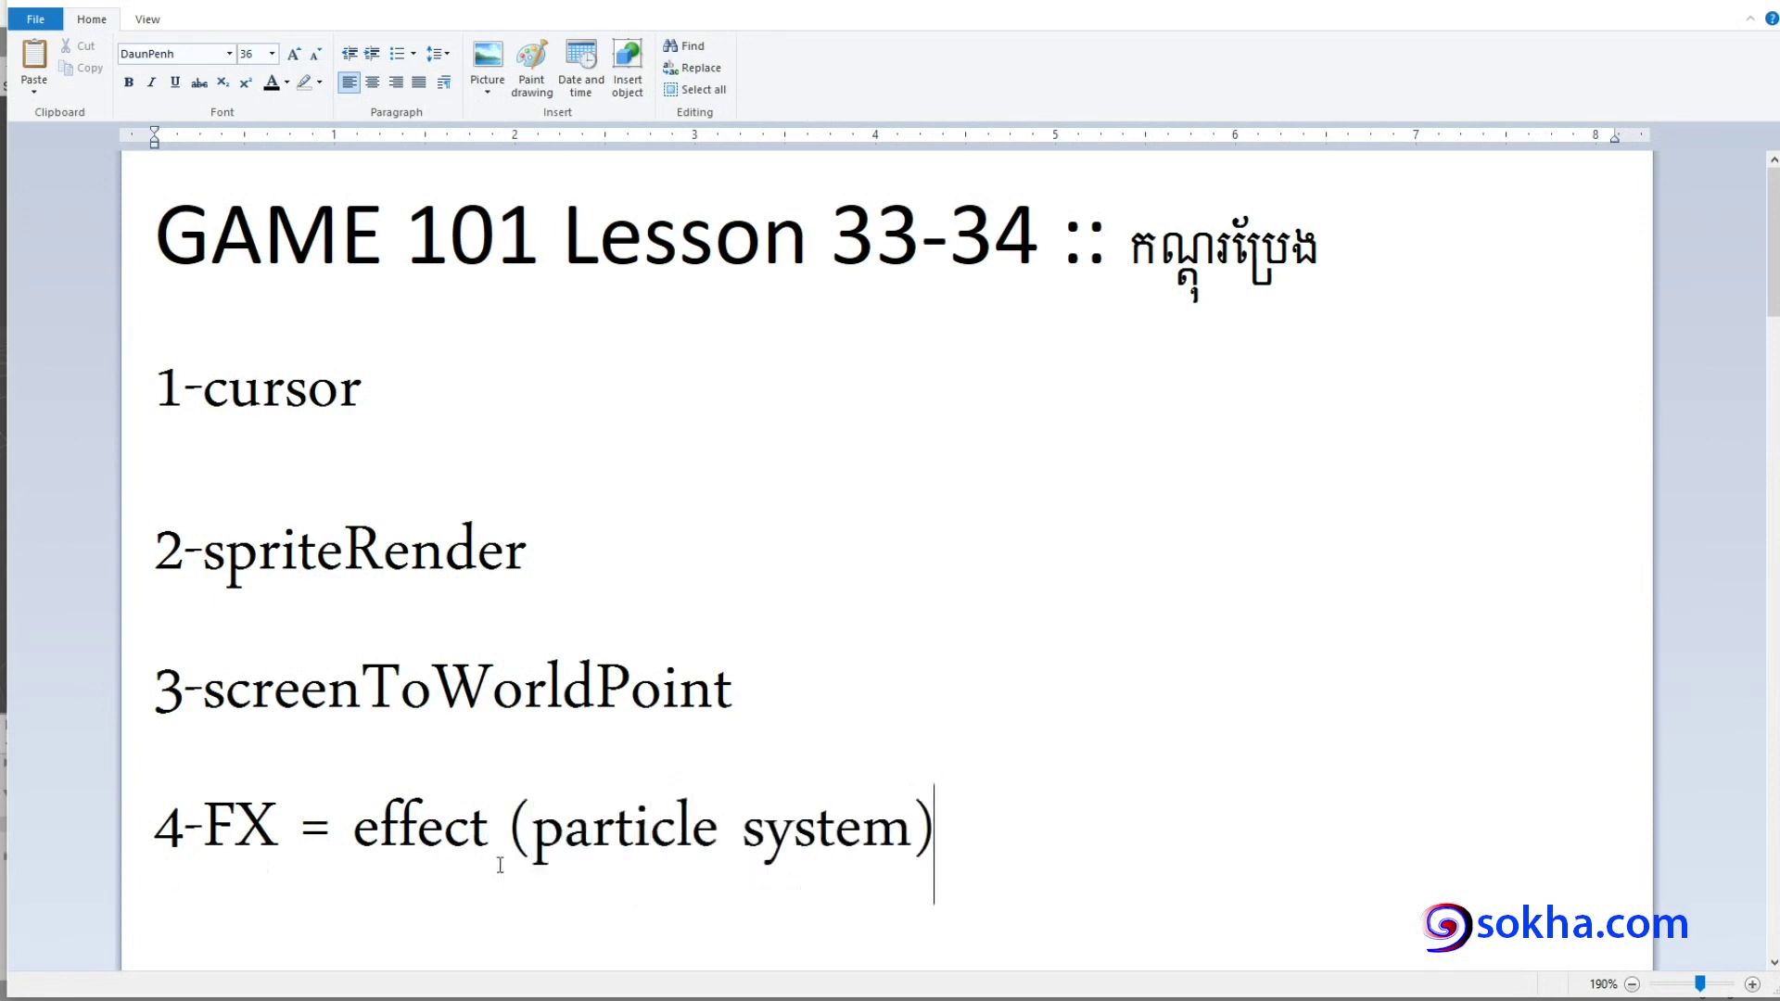
left_click_drag(532, 823, 912, 825)
left_click(965, 831)
left_click_drag(543, 816, 909, 839)
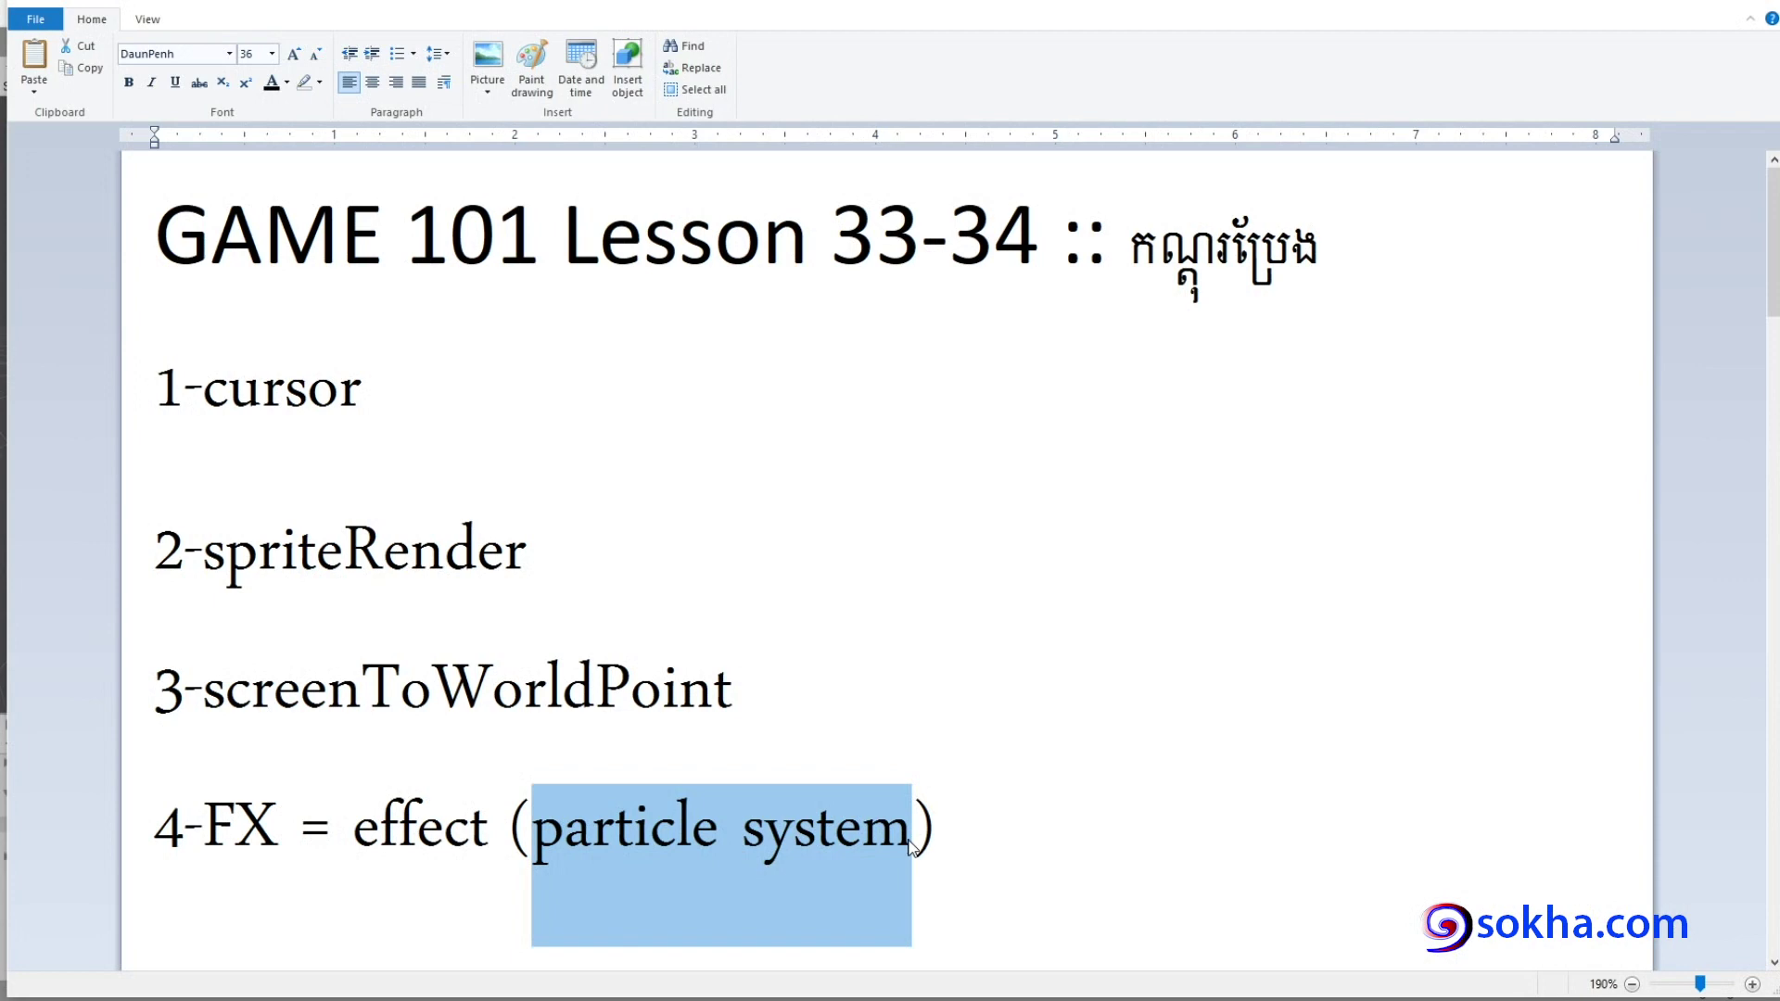
Reselect 'particle system', then ink-mark the DL Fantasy RPG Effects title and FREE price and clear it.
left_click(834, 816)
left_click_drag(533, 816, 912, 815)
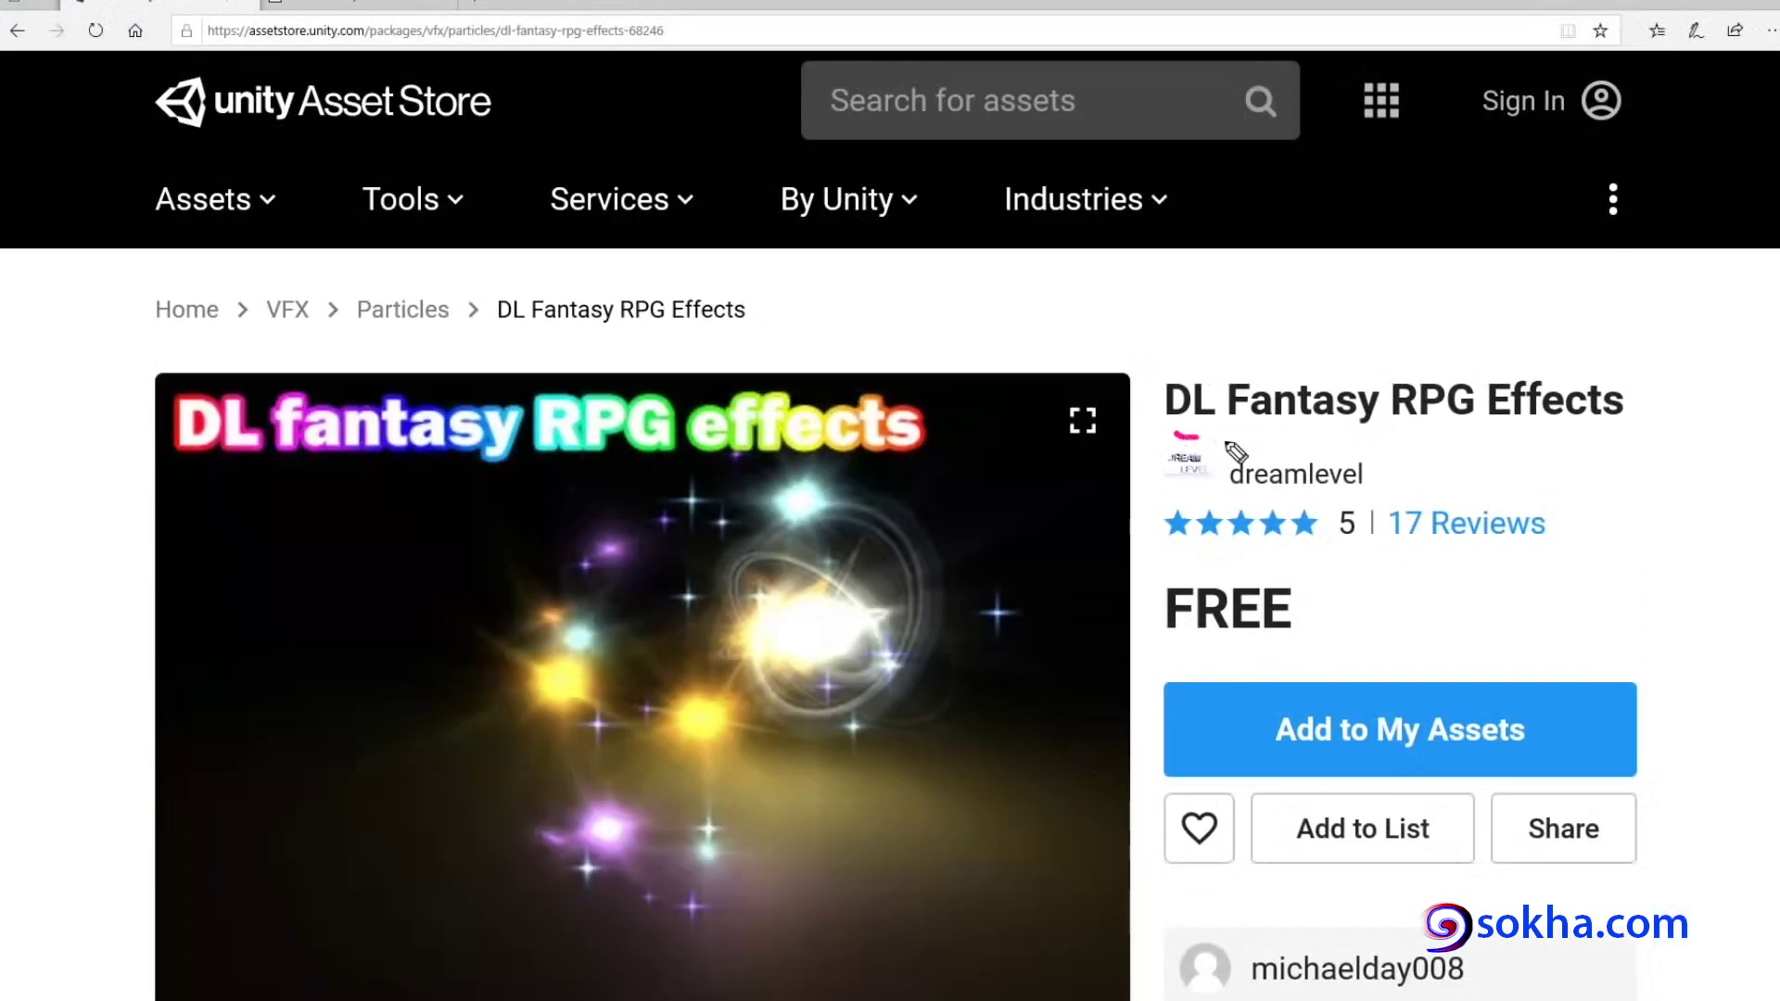
mouse_move(1173, 432)
left_mouse_down()
mouse_move(1275, 328)
mouse_move(1240, 437)
left_mouse_up()
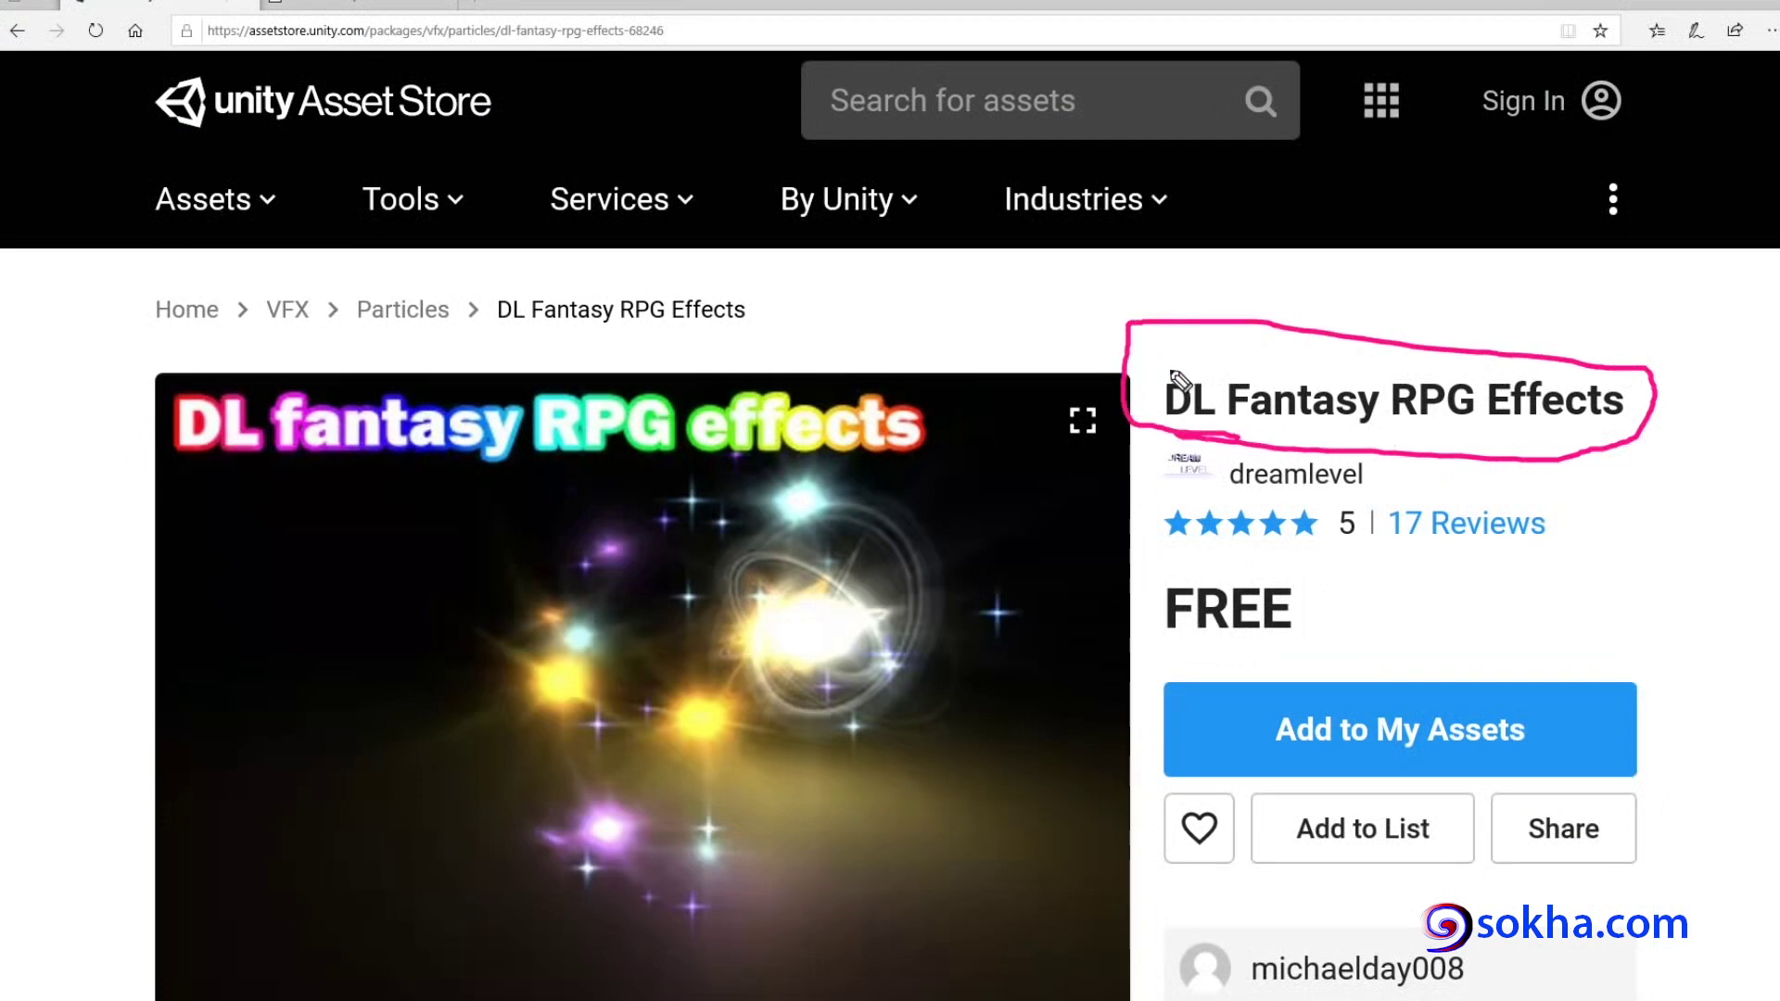
left_click_drag(964, 261, 1353, 359)
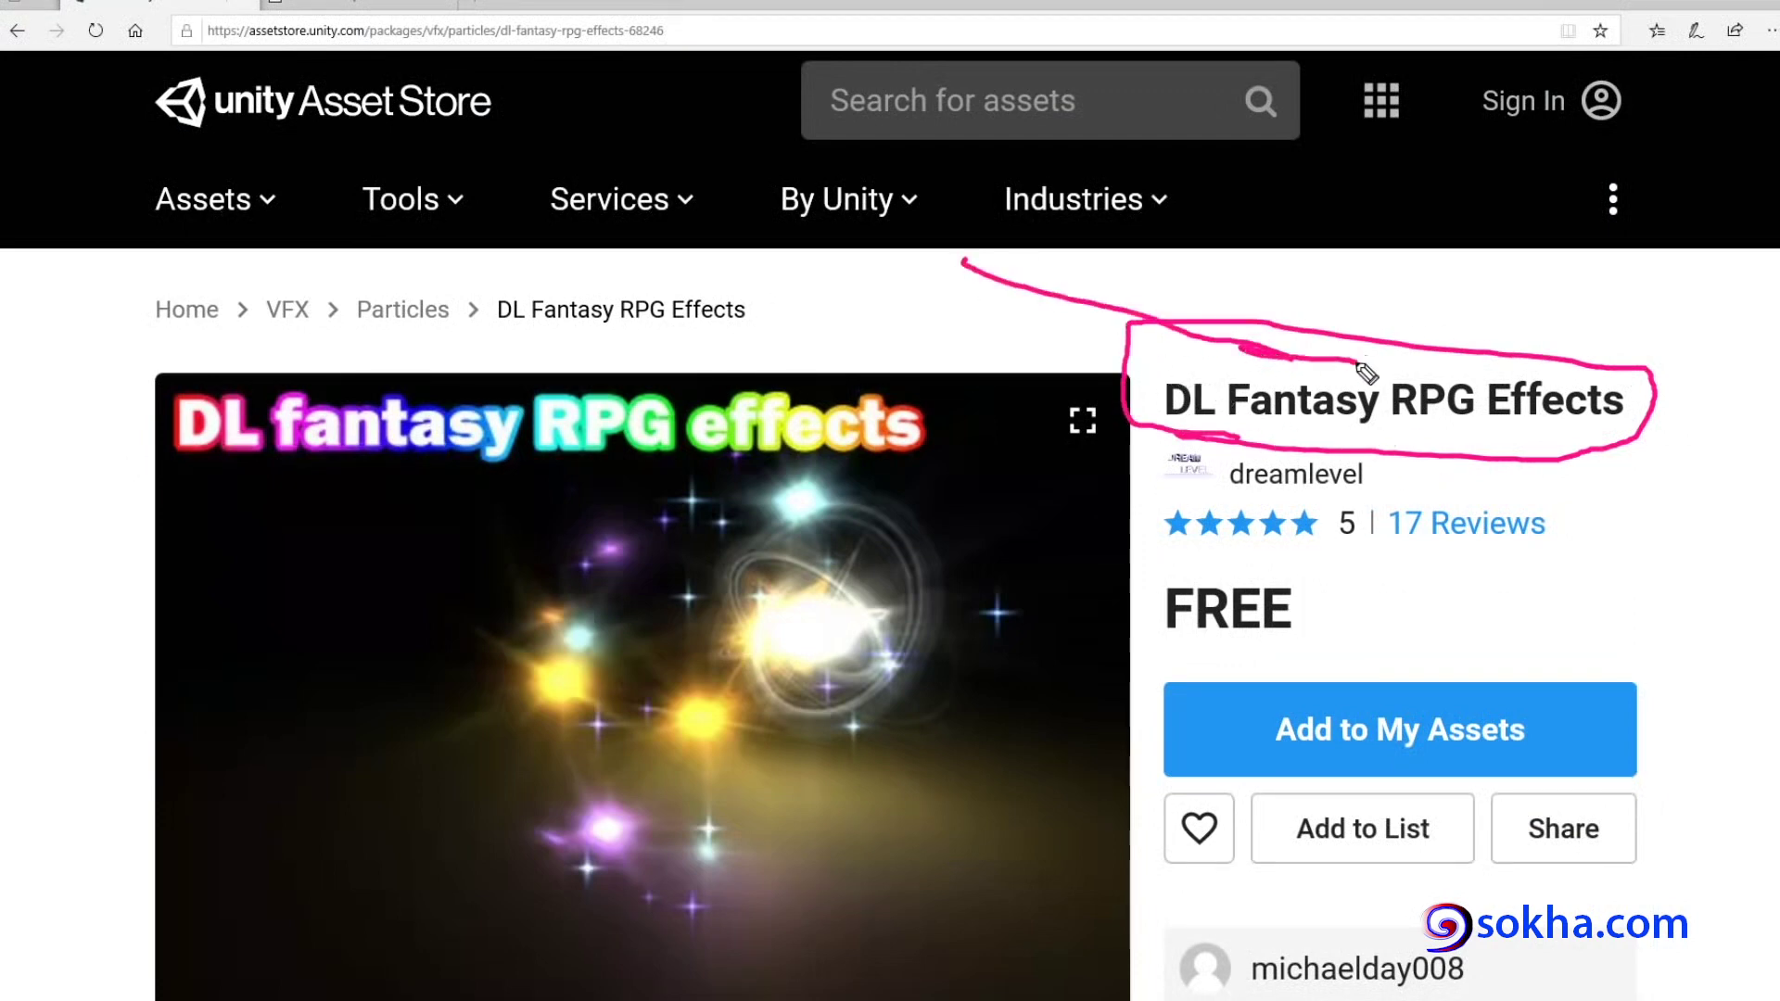
left_click_drag(1142, 432, 1552, 439)
left_click_drag(1276, 436, 1520, 436)
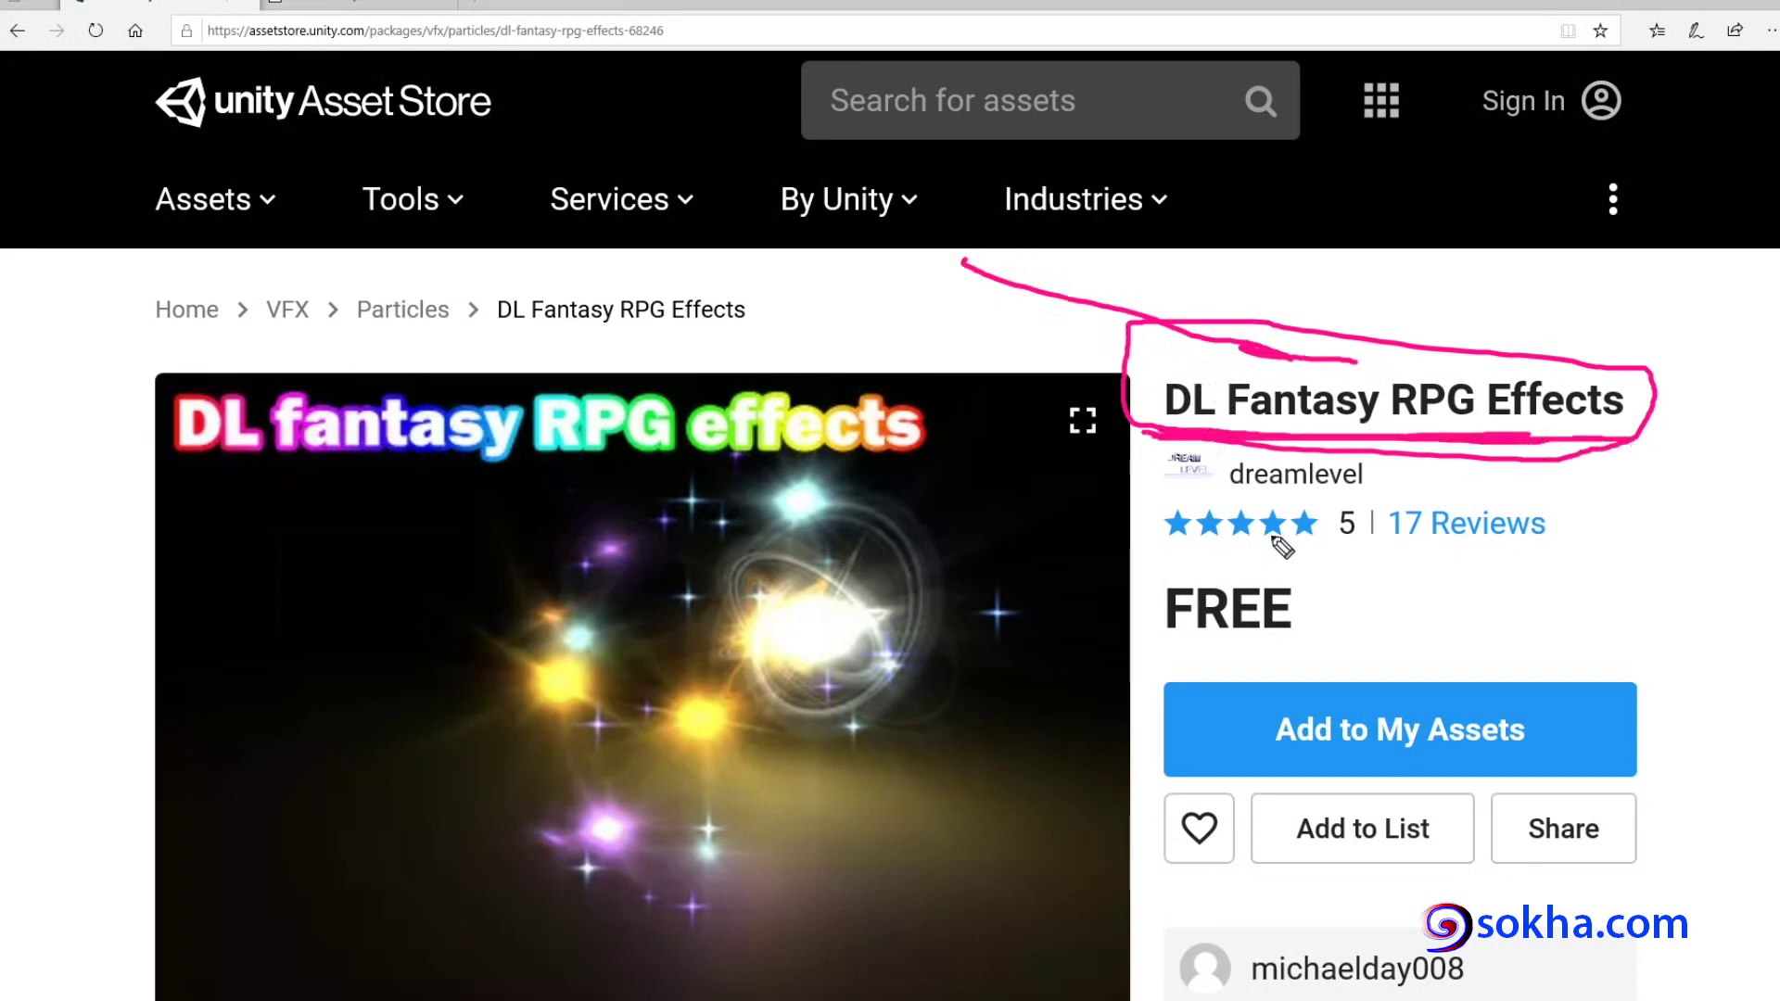
mouse_move(1351, 563)
left_mouse_down()
mouse_move(1395, 627)
mouse_move(1267, 545)
left_mouse_up()
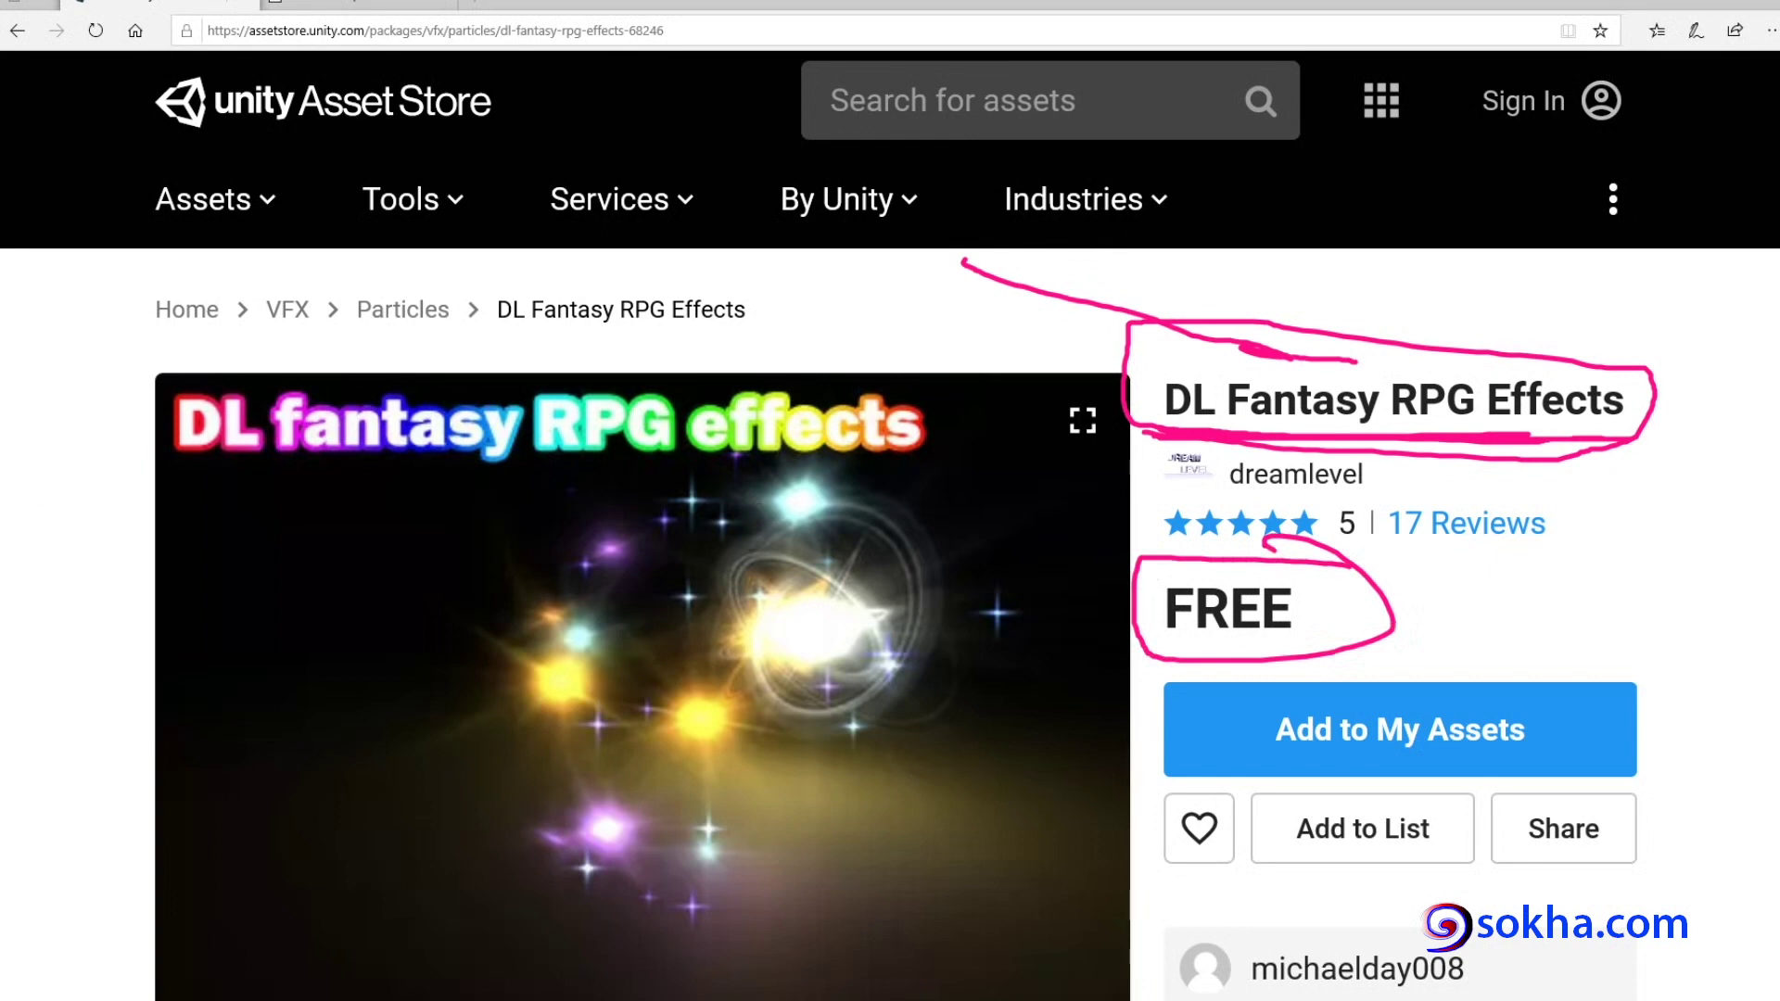
key("Escape")
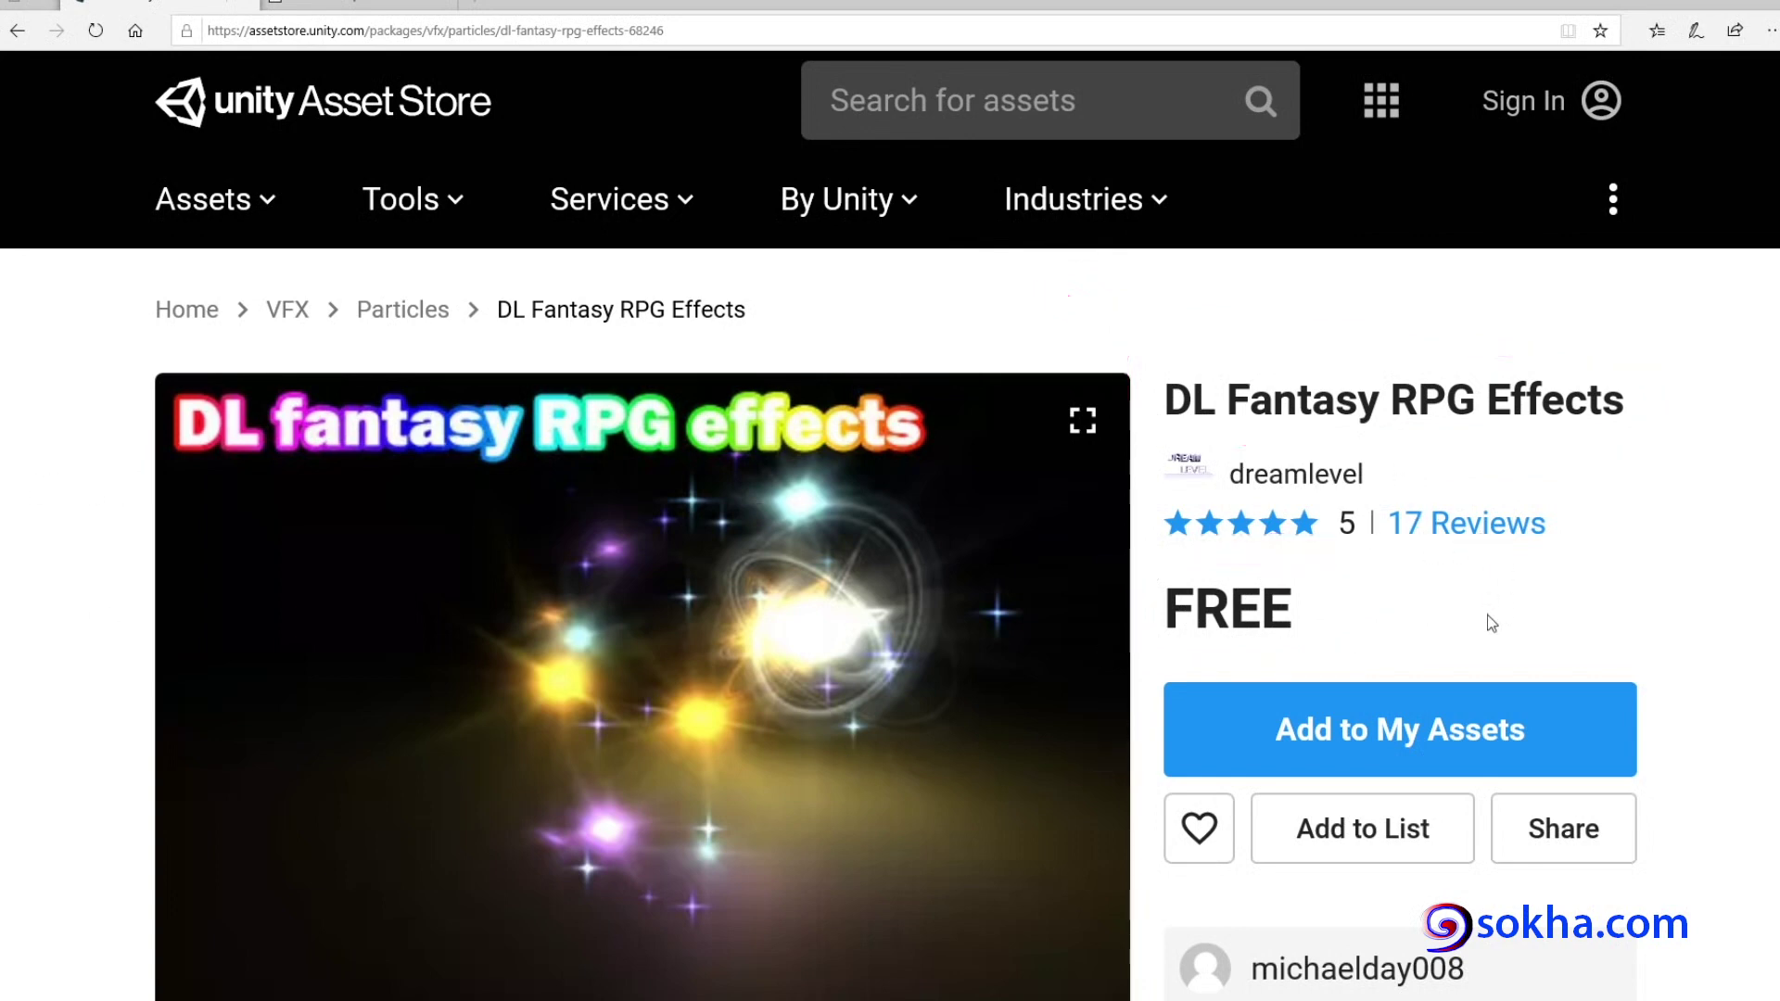
Advance the preview carousel to the golden orb slide 7/8 and open the pack's PDF.
scroll(1504, 569, "down", 2)
scroll(1504, 569, "down", 3)
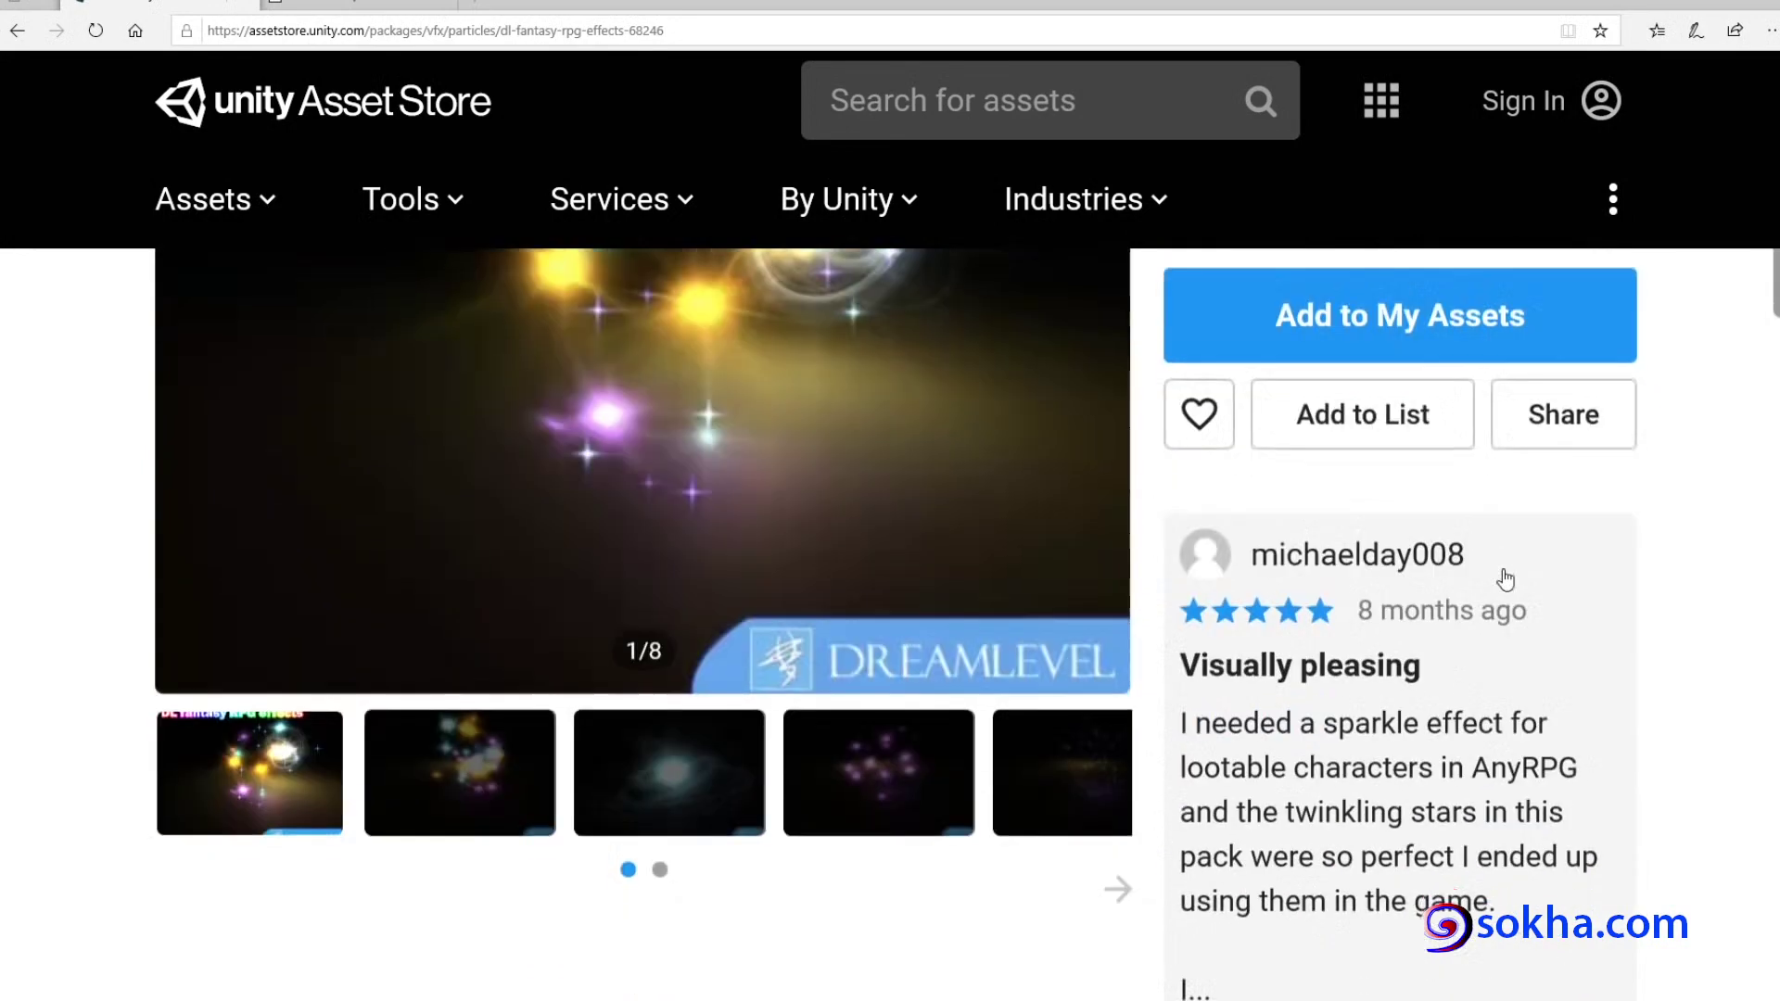
scroll(1503, 575, "down", 3)
scroll(1504, 578, "up", 3)
scroll(1501, 575, "up", 4)
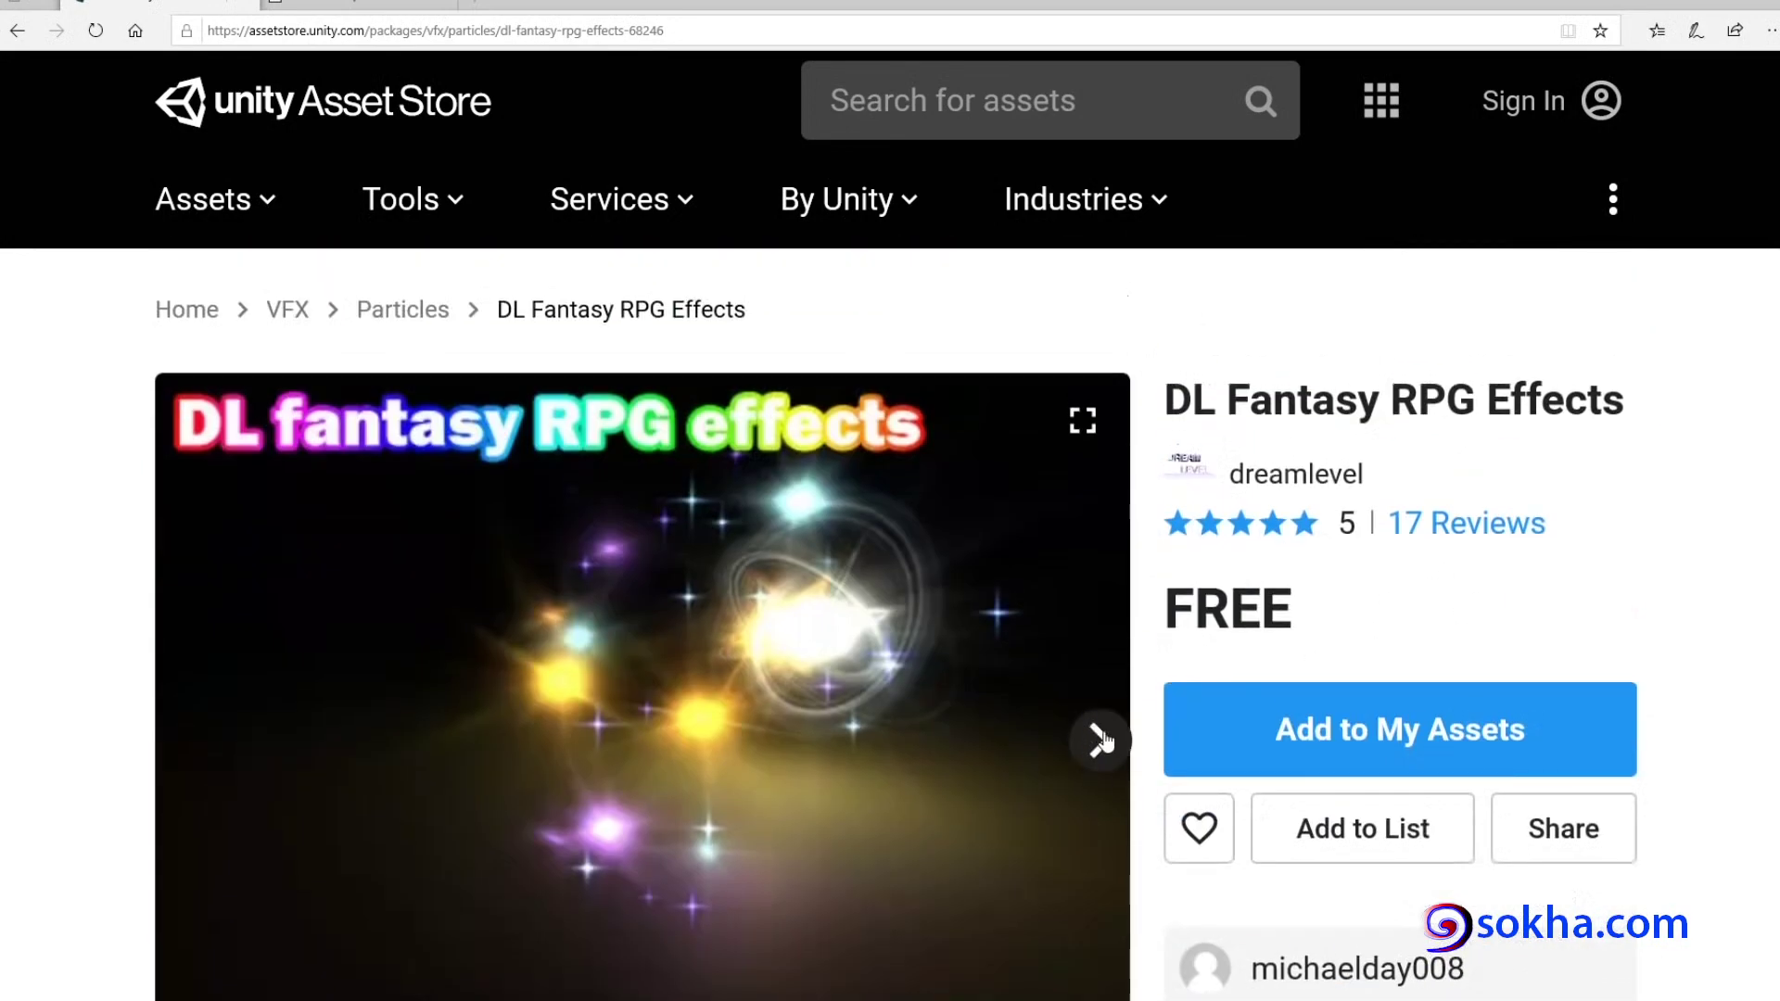
left_click(1103, 740)
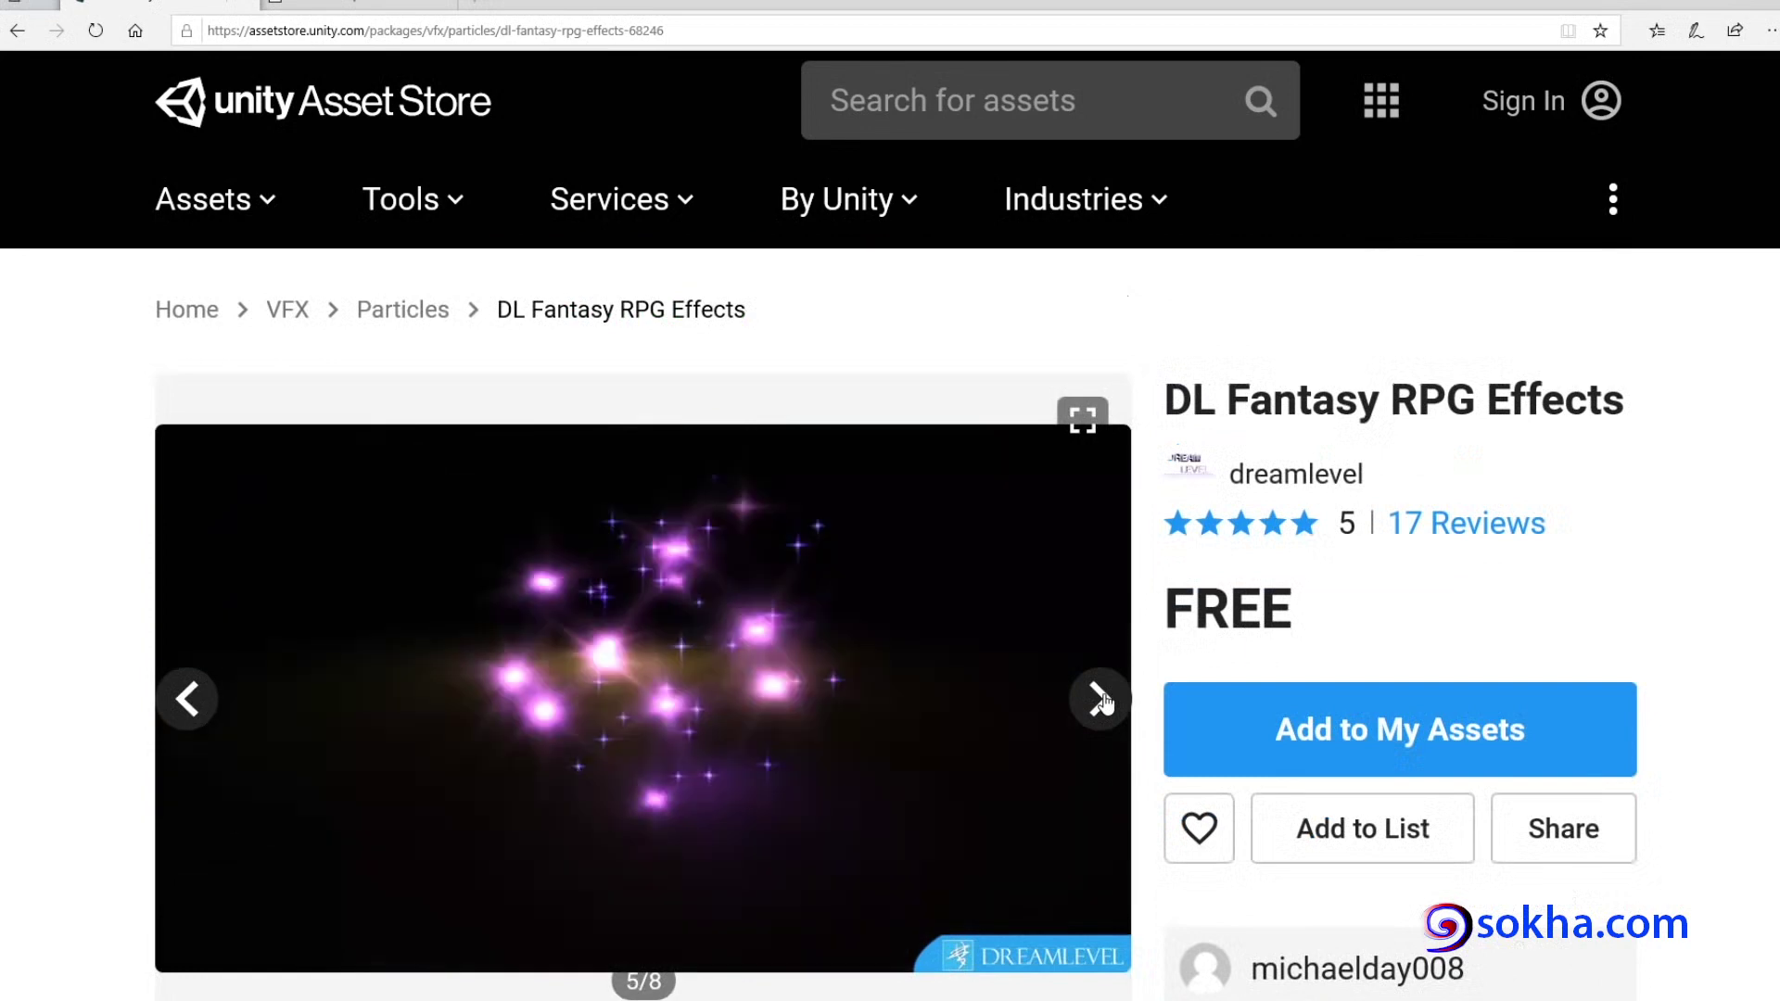
left_click(1101, 702)
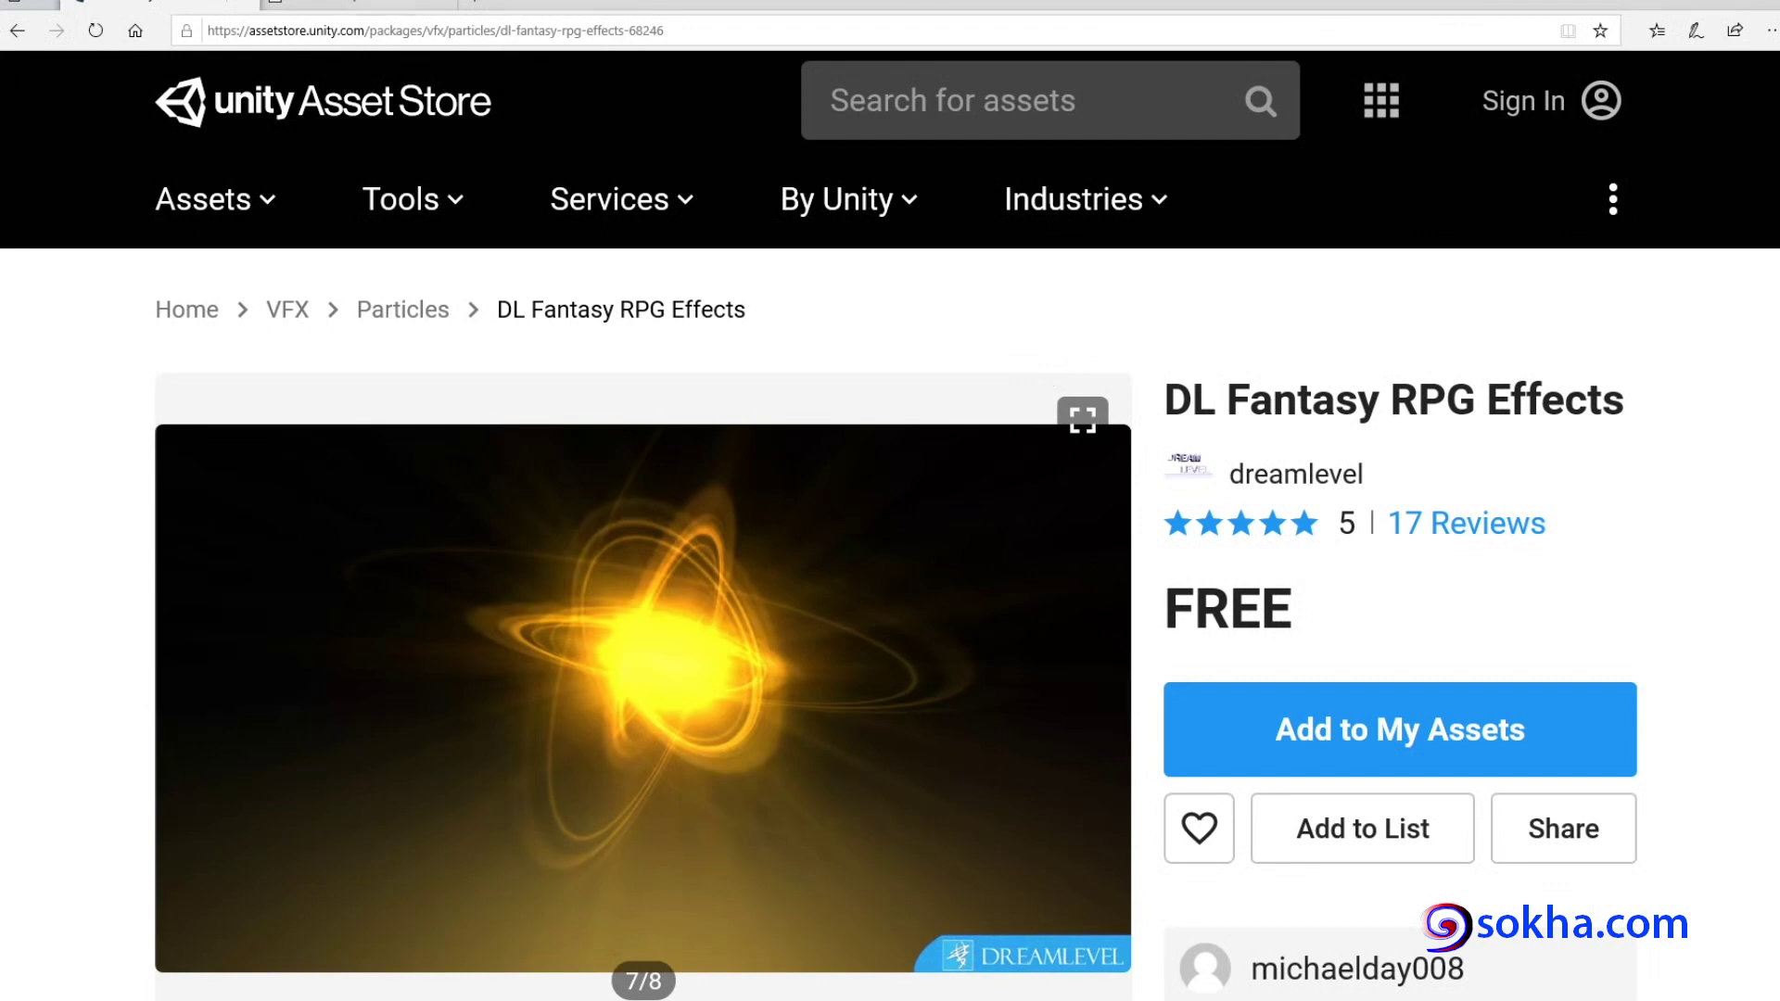
left_click(383, 2)
Underline the Overview's 7 prefabs, 5 star and 2 explosion effects lines, then clear them.
scroll(968, 639, "down", 5)
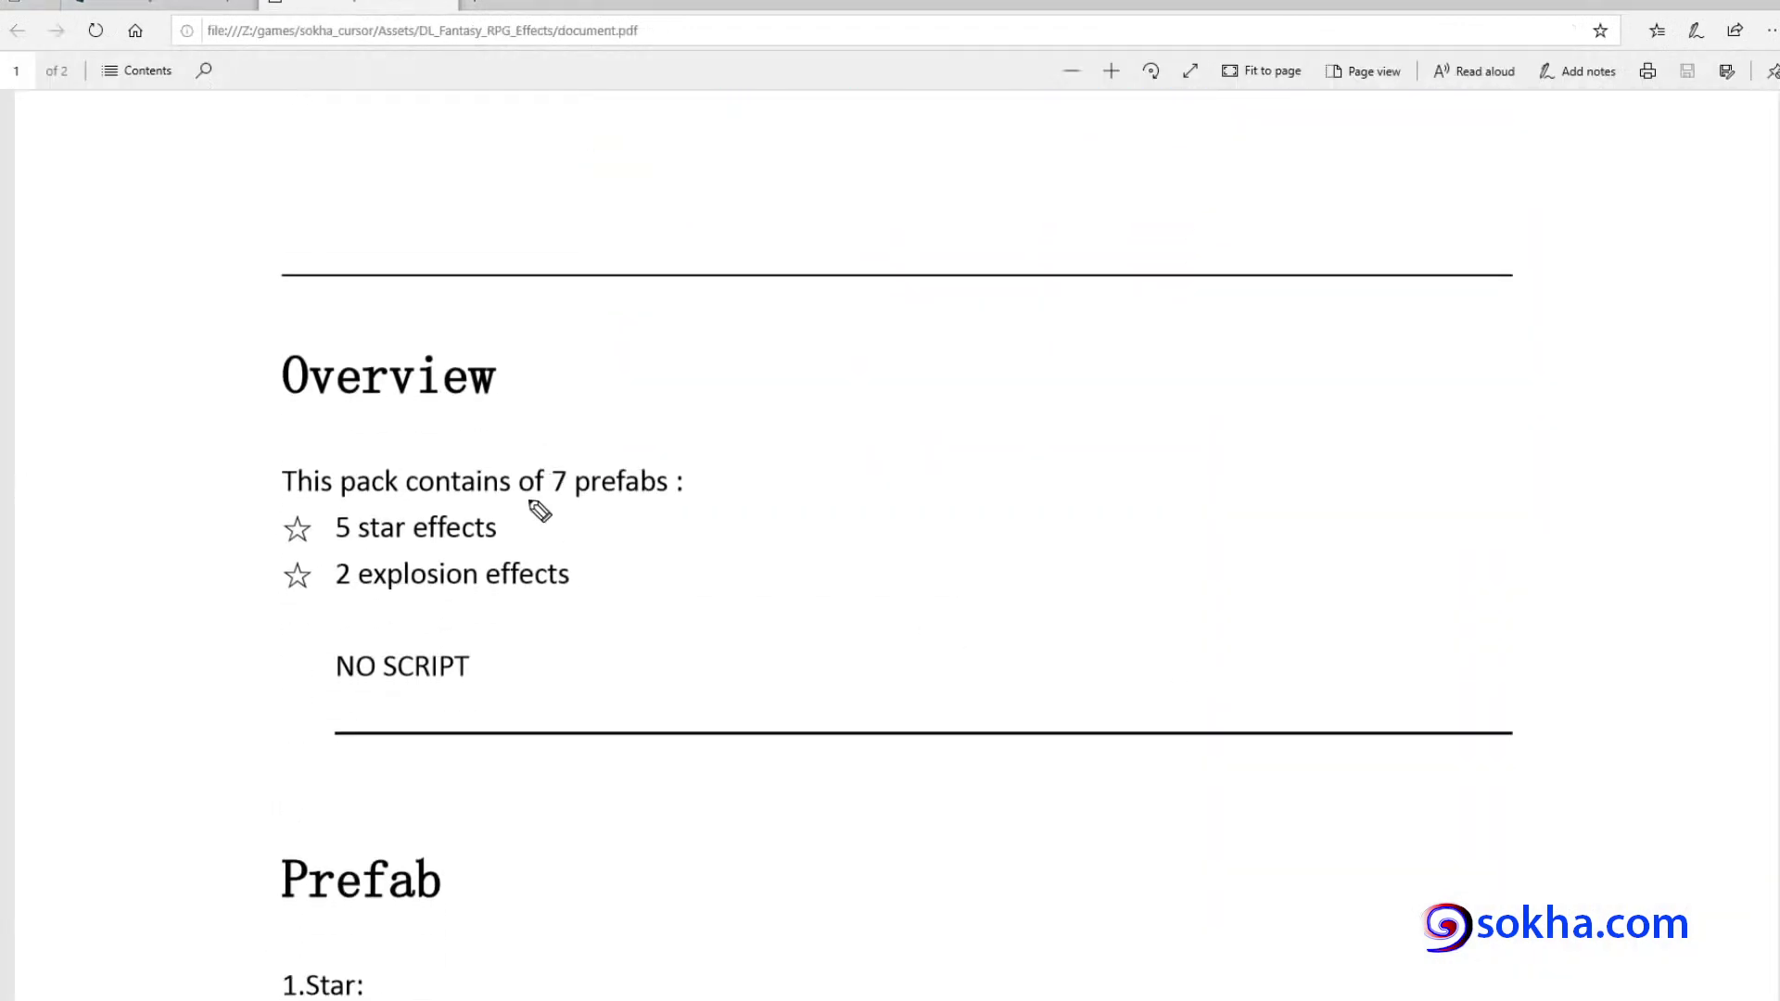
left_click_drag(525, 500, 720, 496)
left_click_drag(324, 548, 463, 538)
left_click_drag(327, 595, 578, 585)
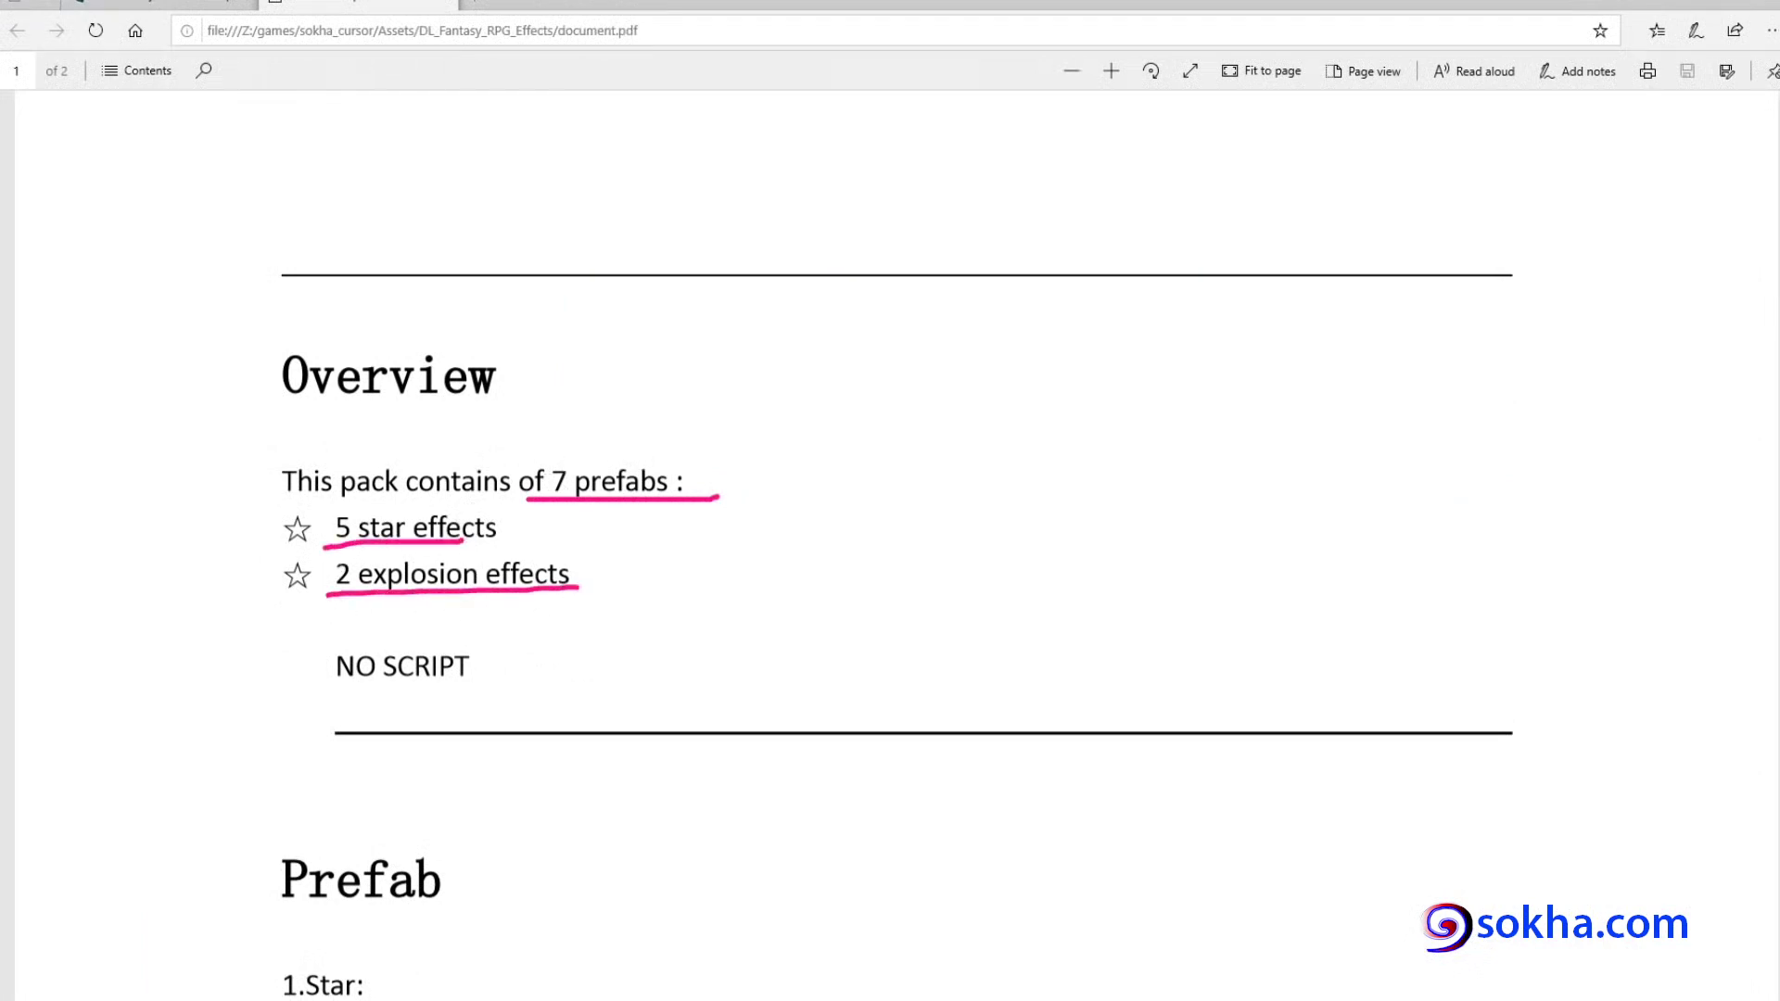
key("Escape")
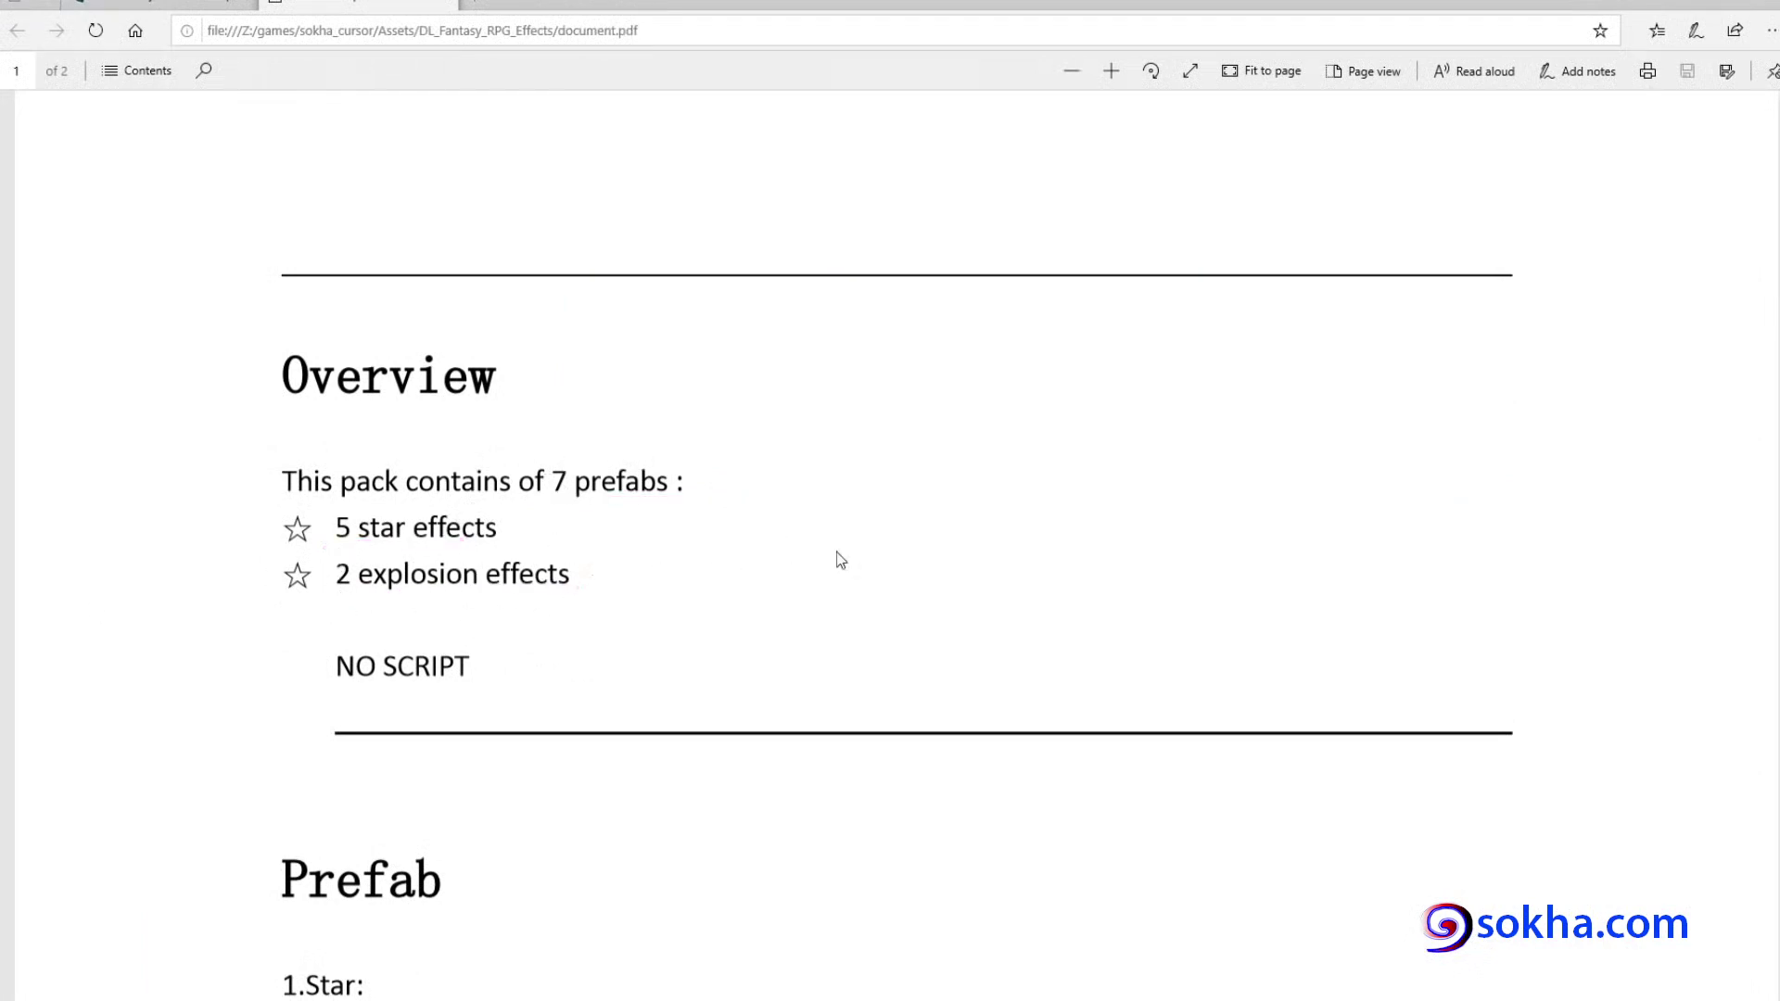
Scroll down to the Texture section and underline the author's contact e-mail.
scroll(837, 552, "down", 8)
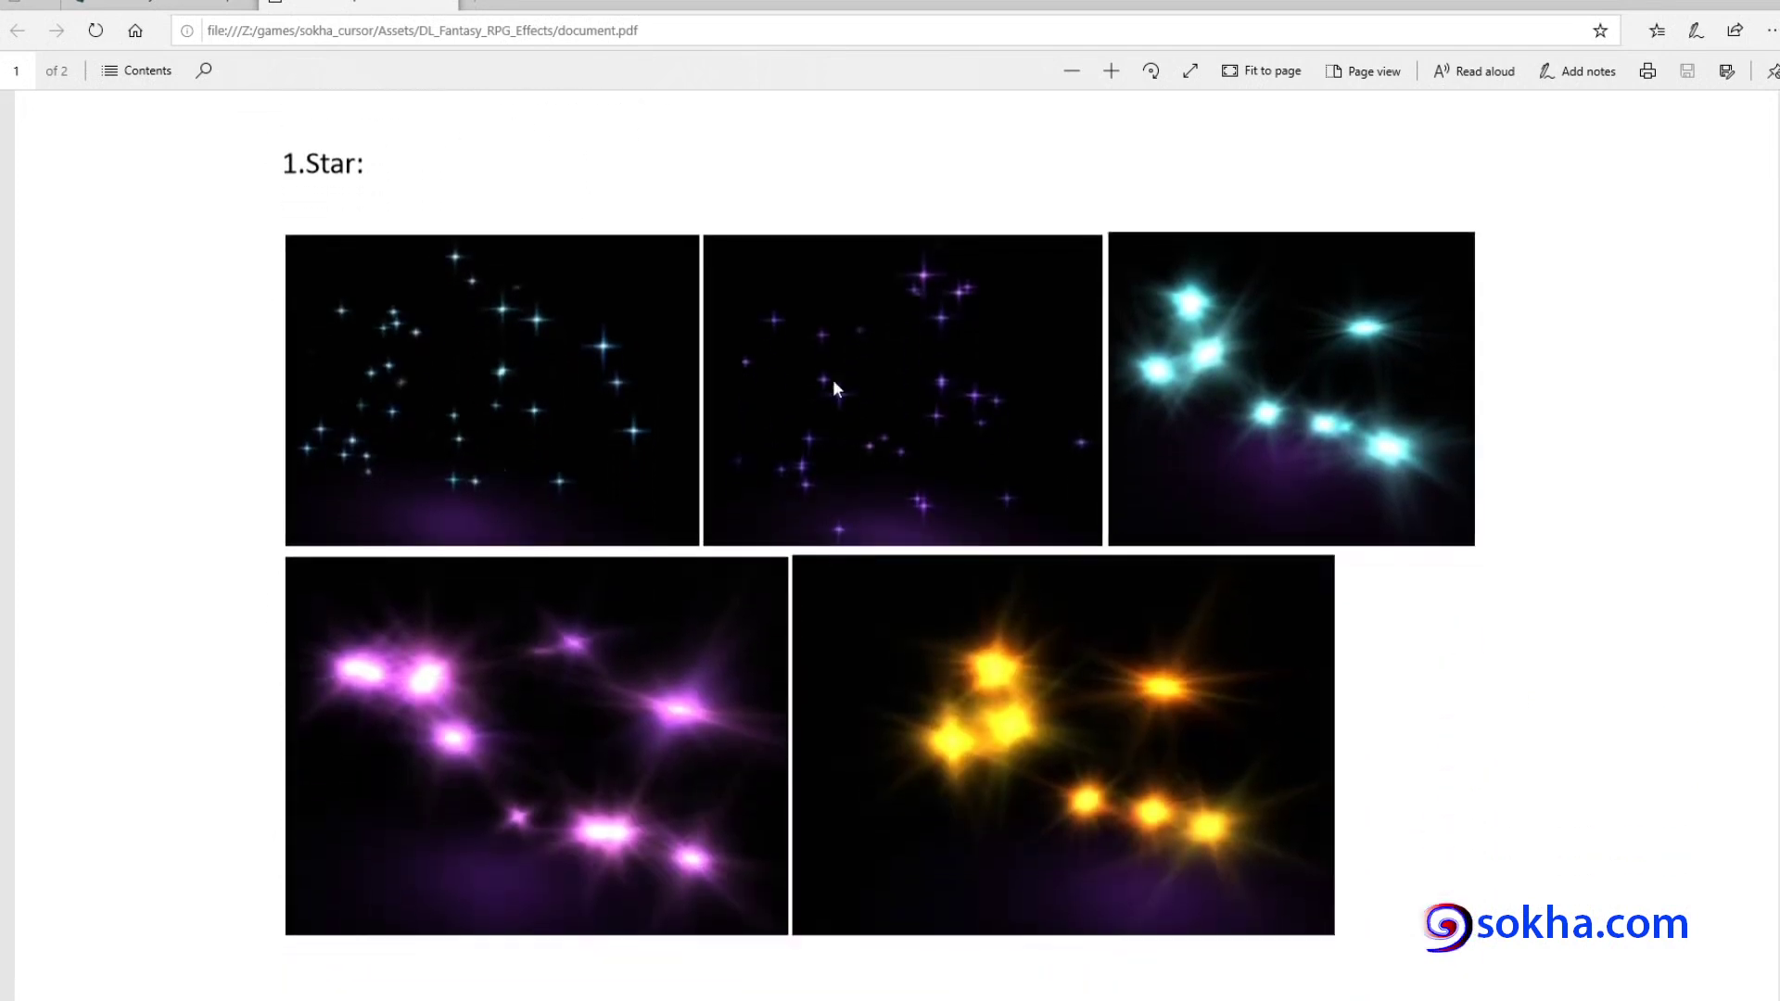
scroll(1340, 552, "down", 13)
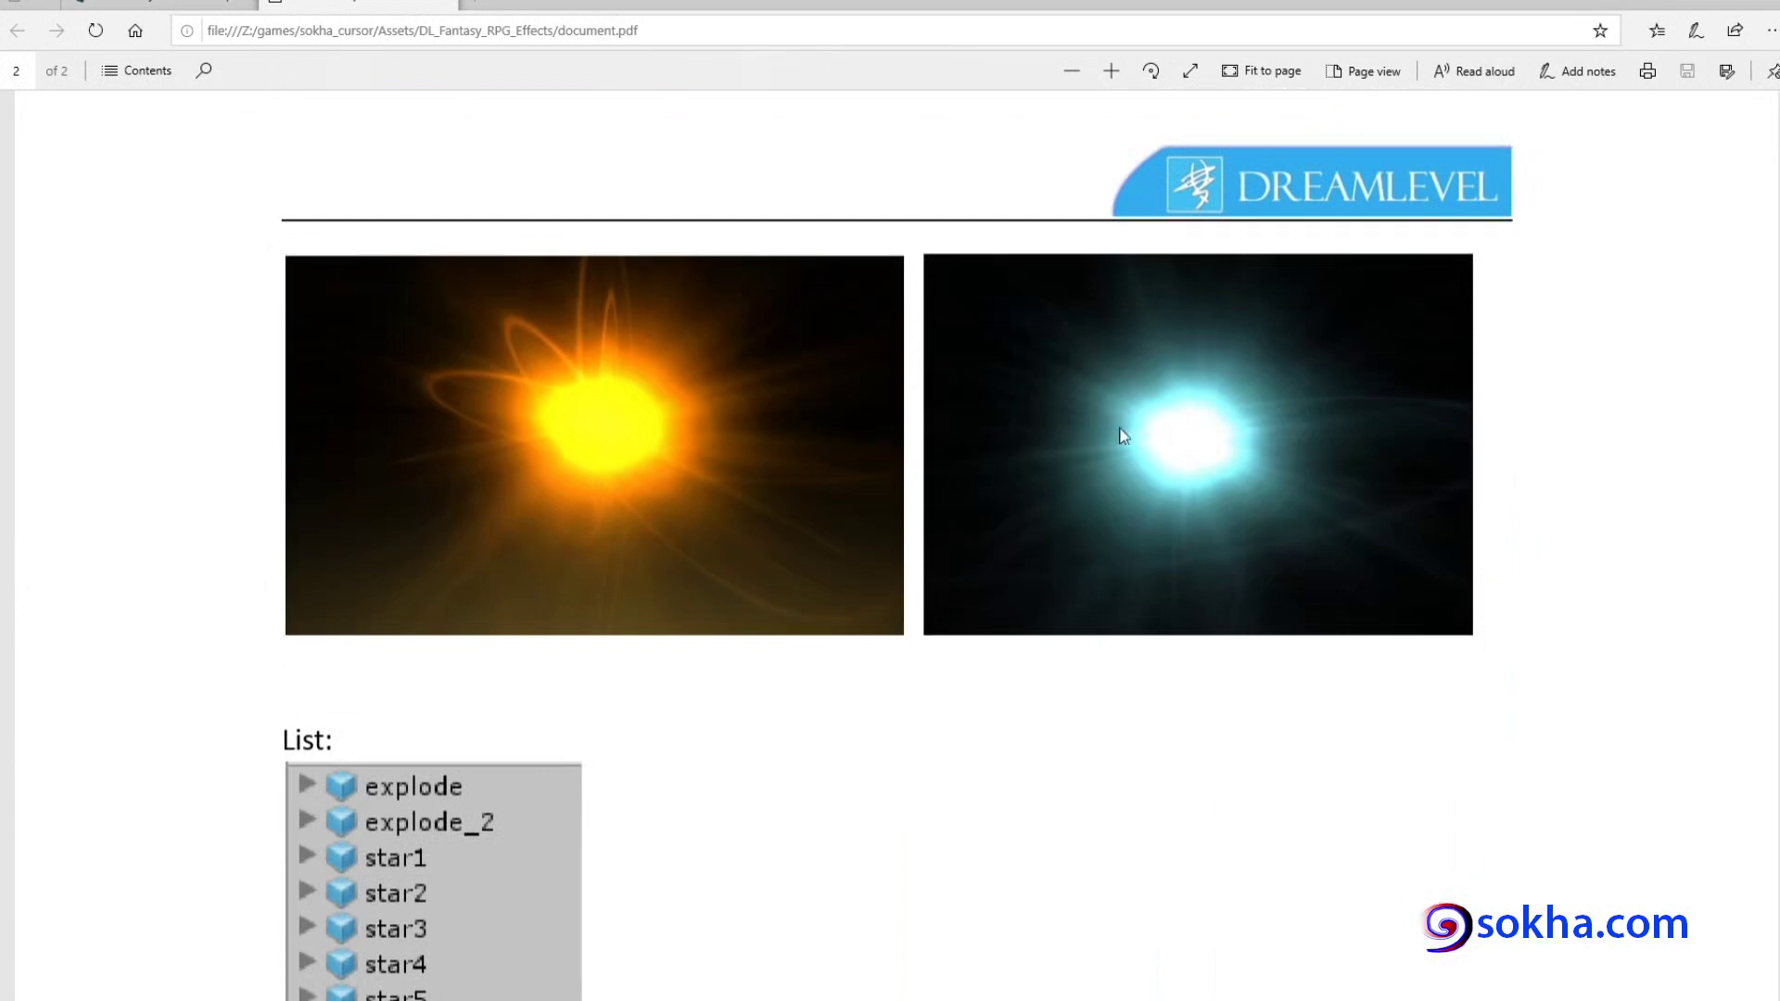
scroll(1010, 410, "down", 12)
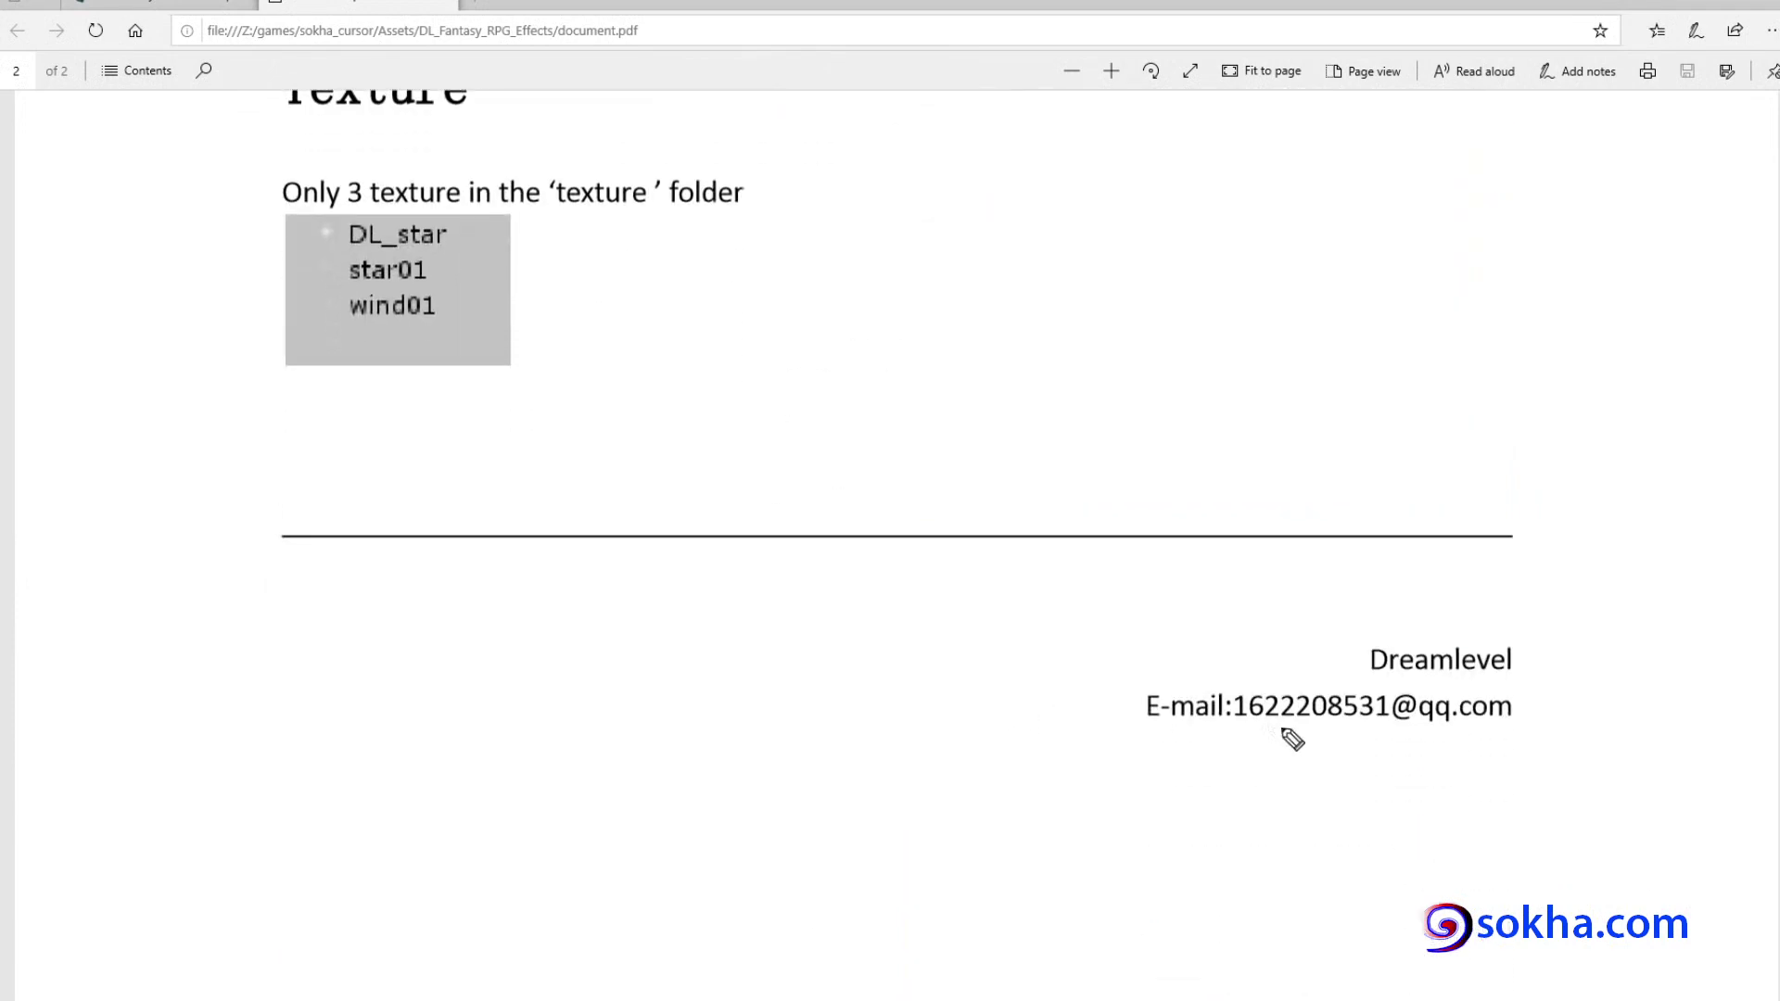
left_click_drag(1214, 739, 1521, 735)
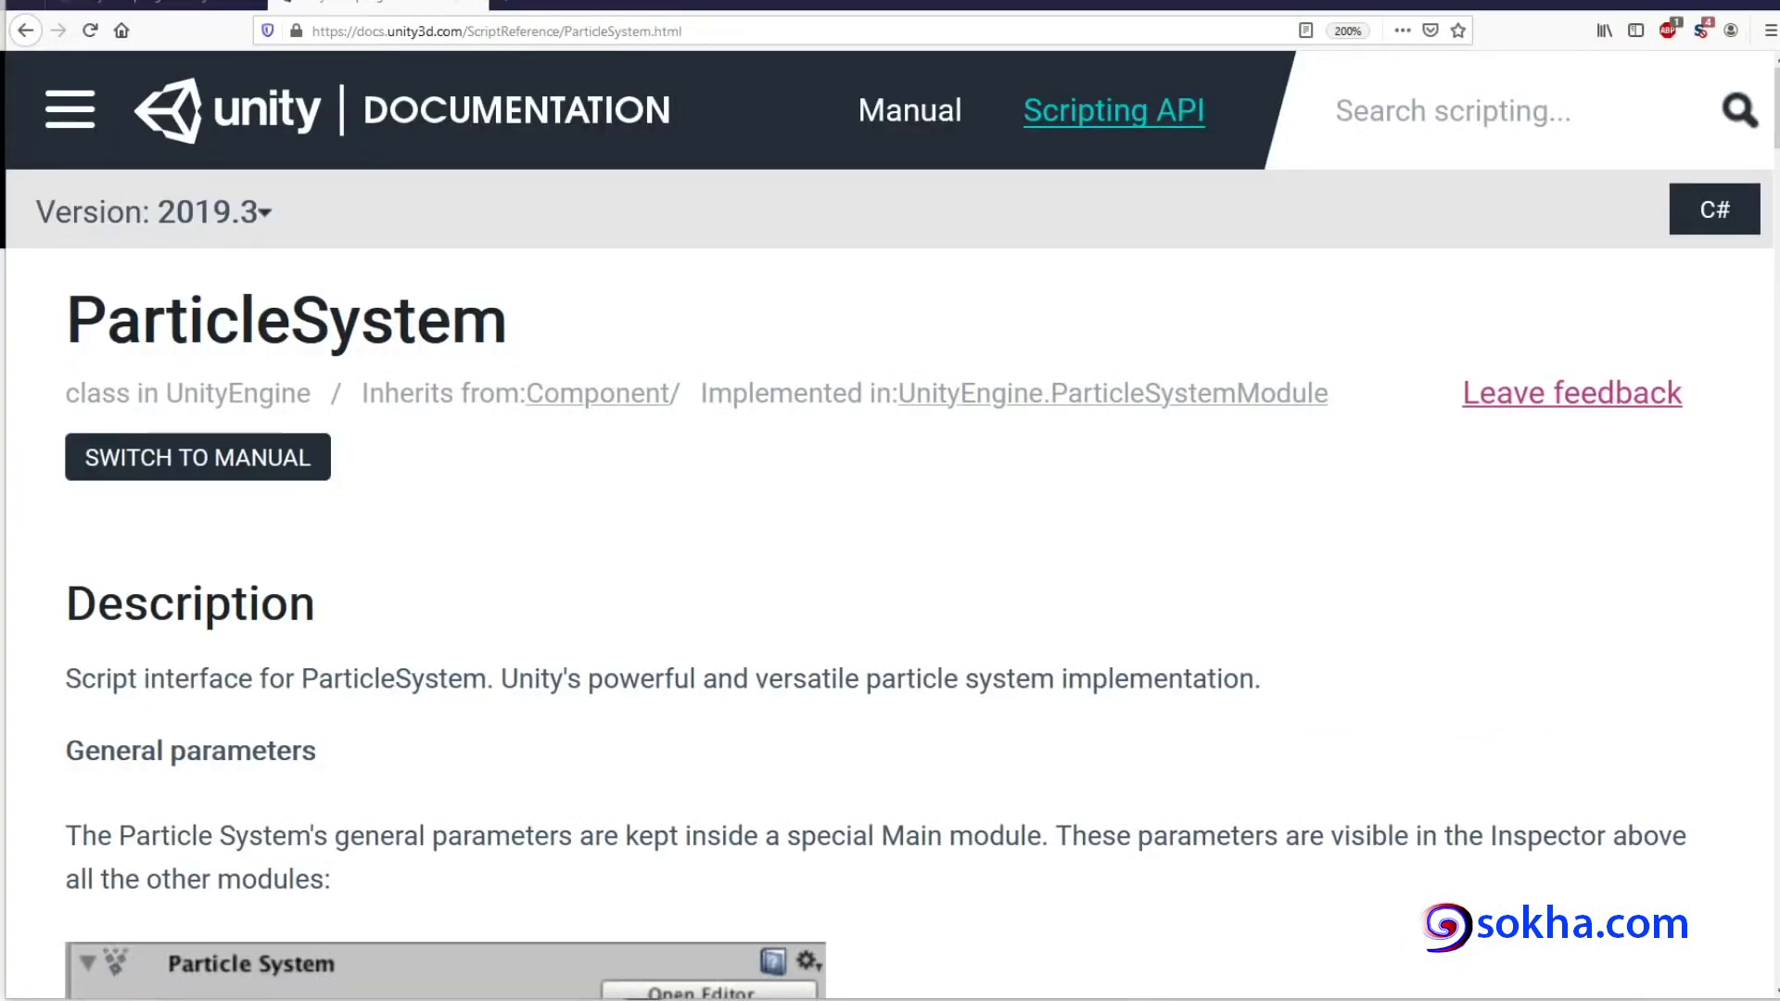
left_click_drag(256, 192, 259, 183)
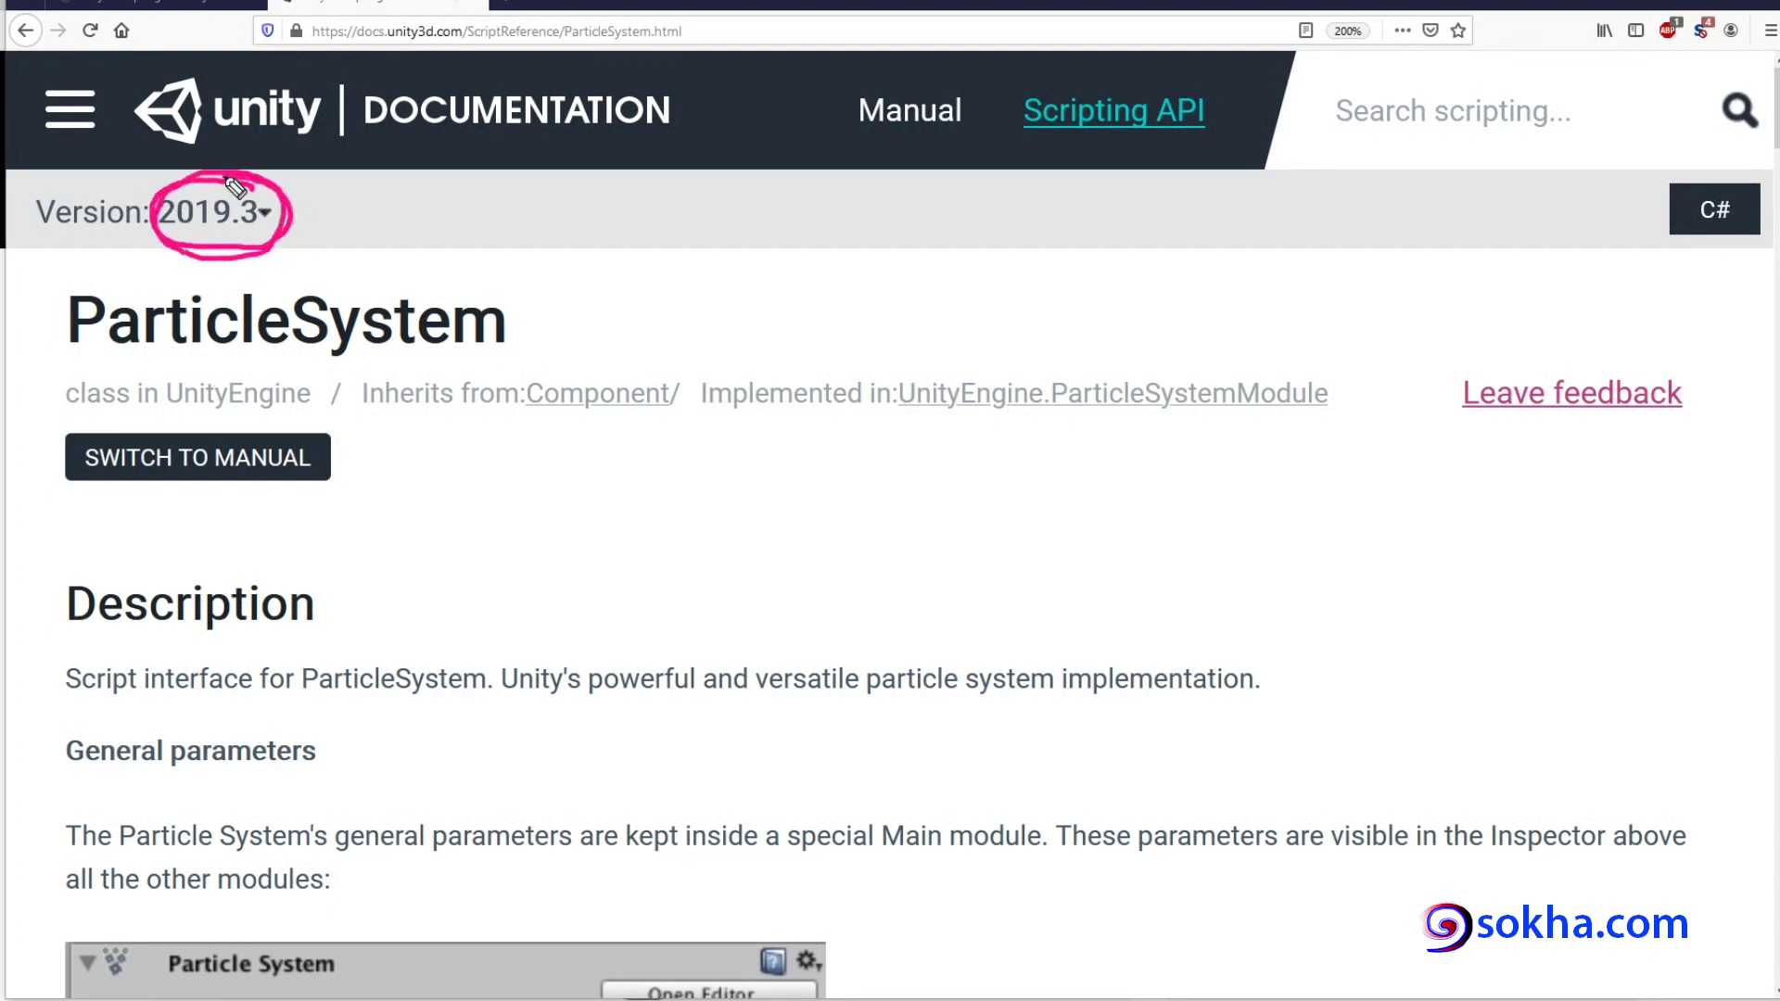
mouse_move(538, 212)
left_mouse_down()
mouse_move(303, 213)
mouse_move(362, 234)
left_mouse_up()
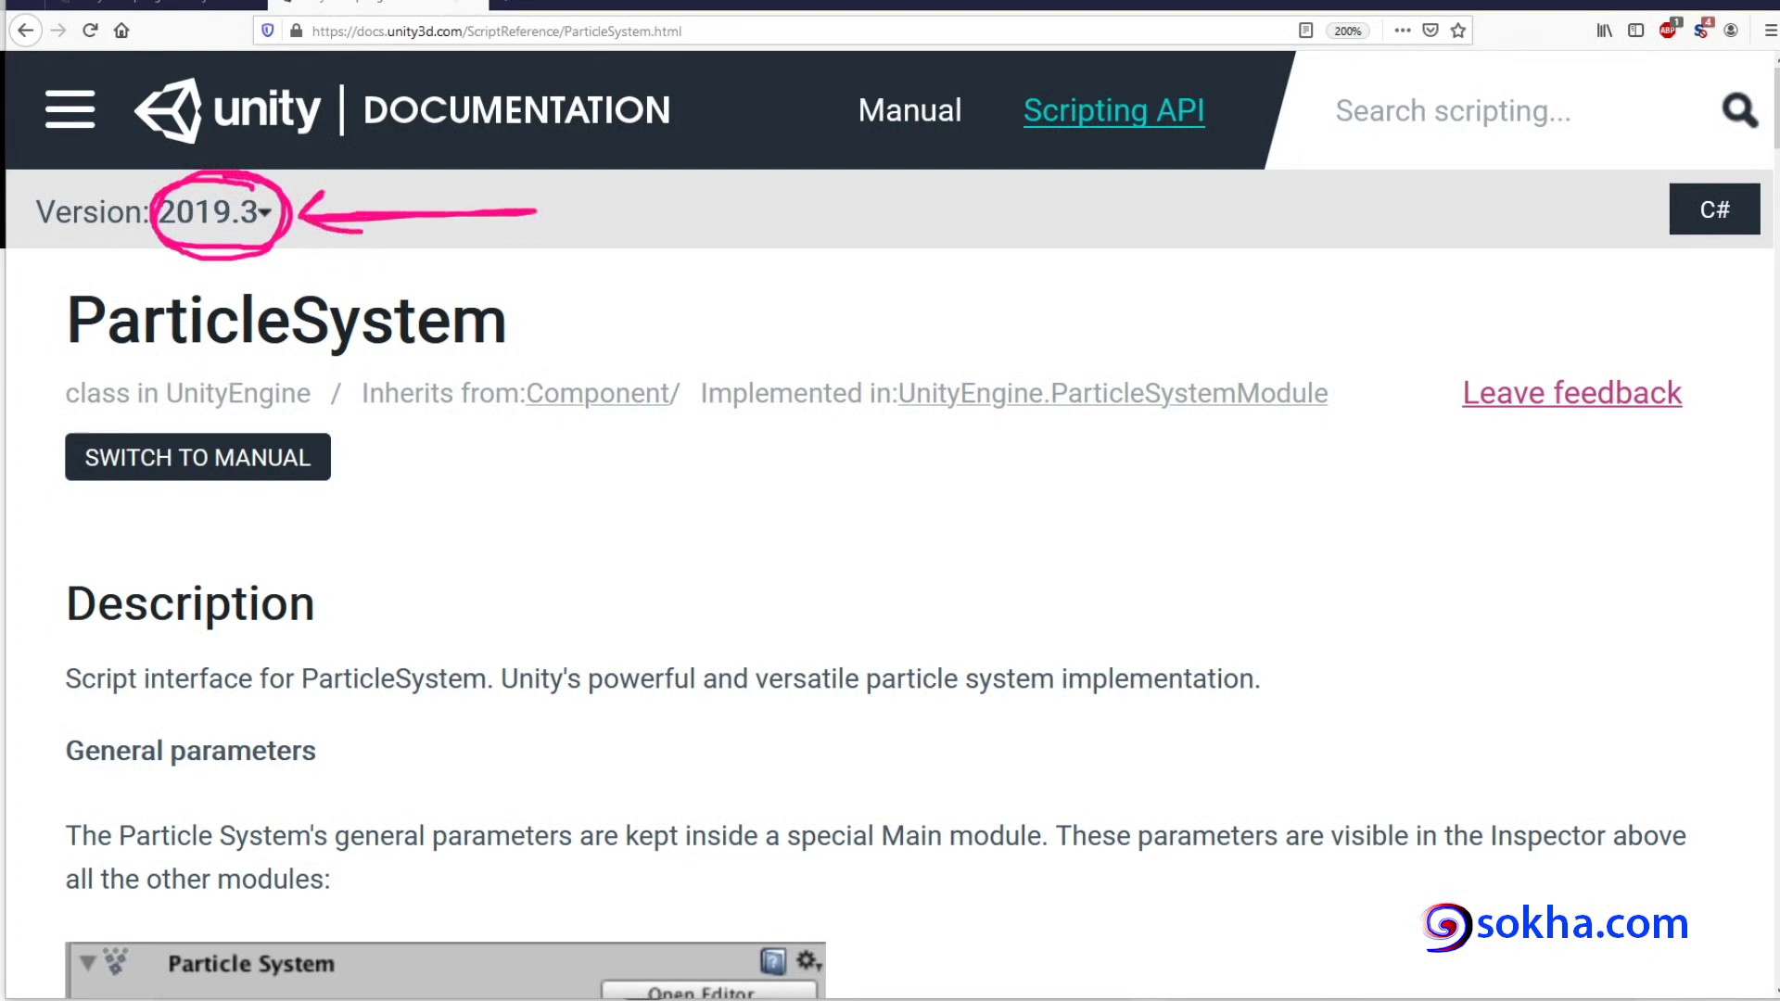
left_click_drag(67, 361, 476, 365)
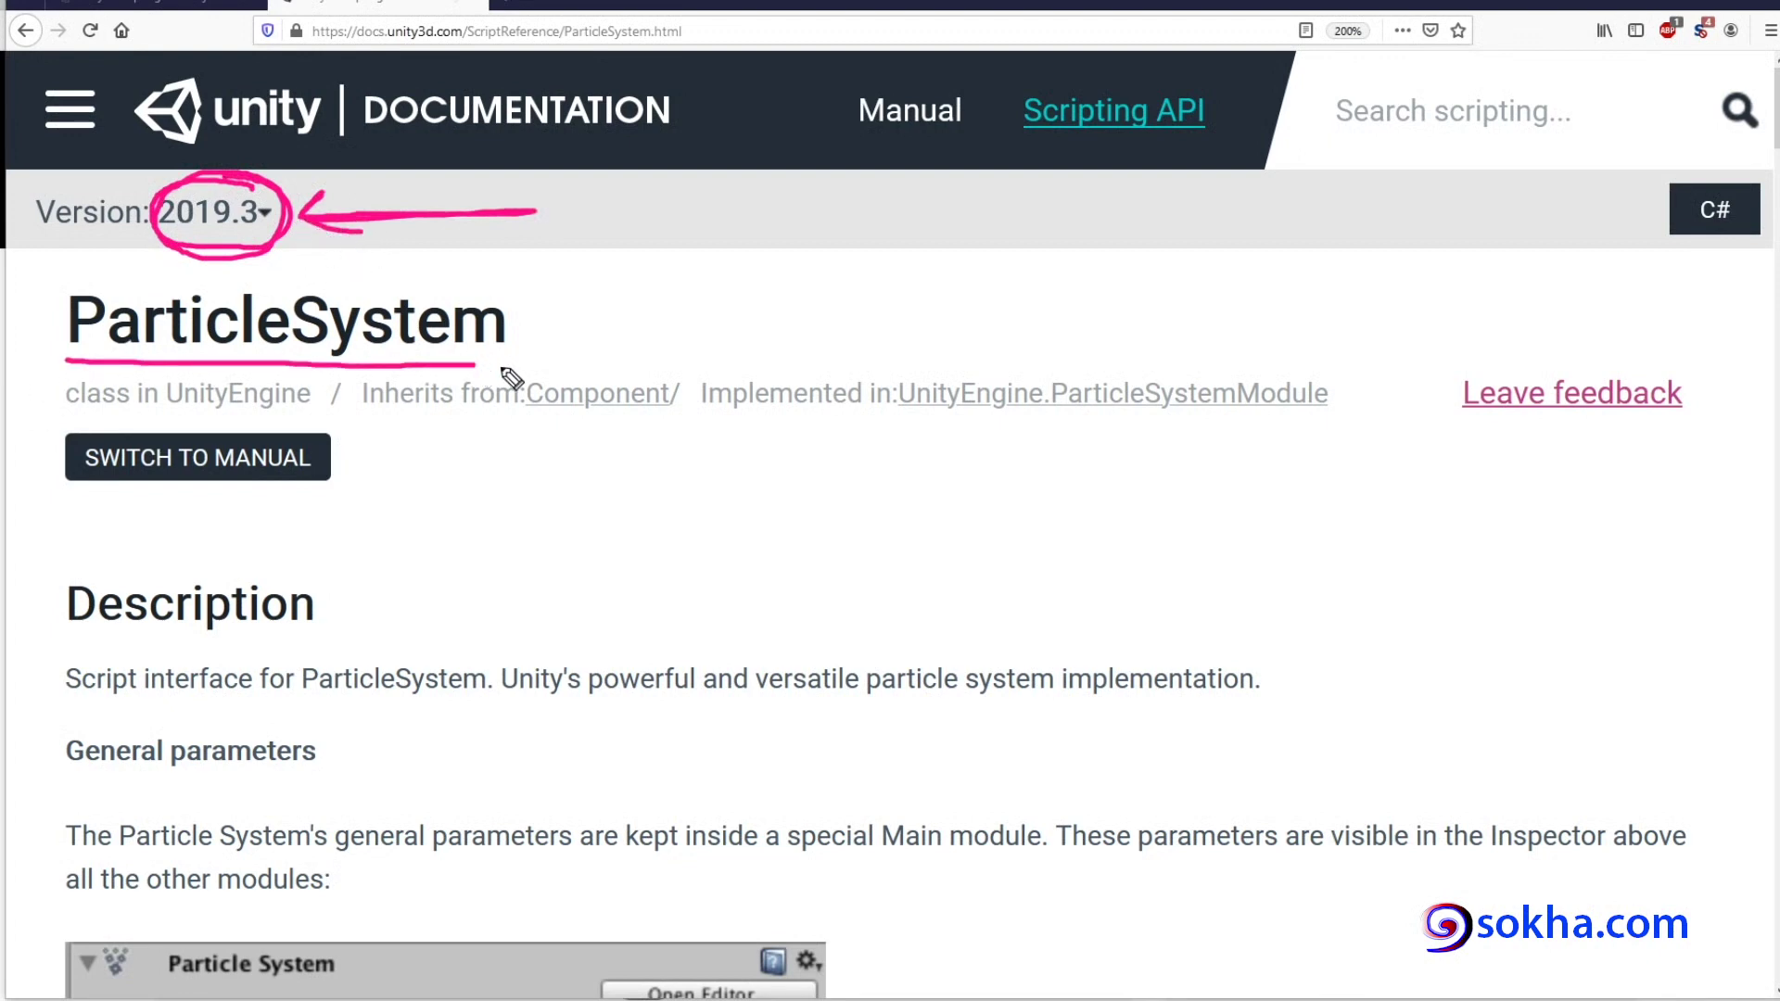
mouse_move(74, 361)
left_mouse_down()
mouse_move(491, 369)
mouse_move(542, 877)
left_mouse_up()
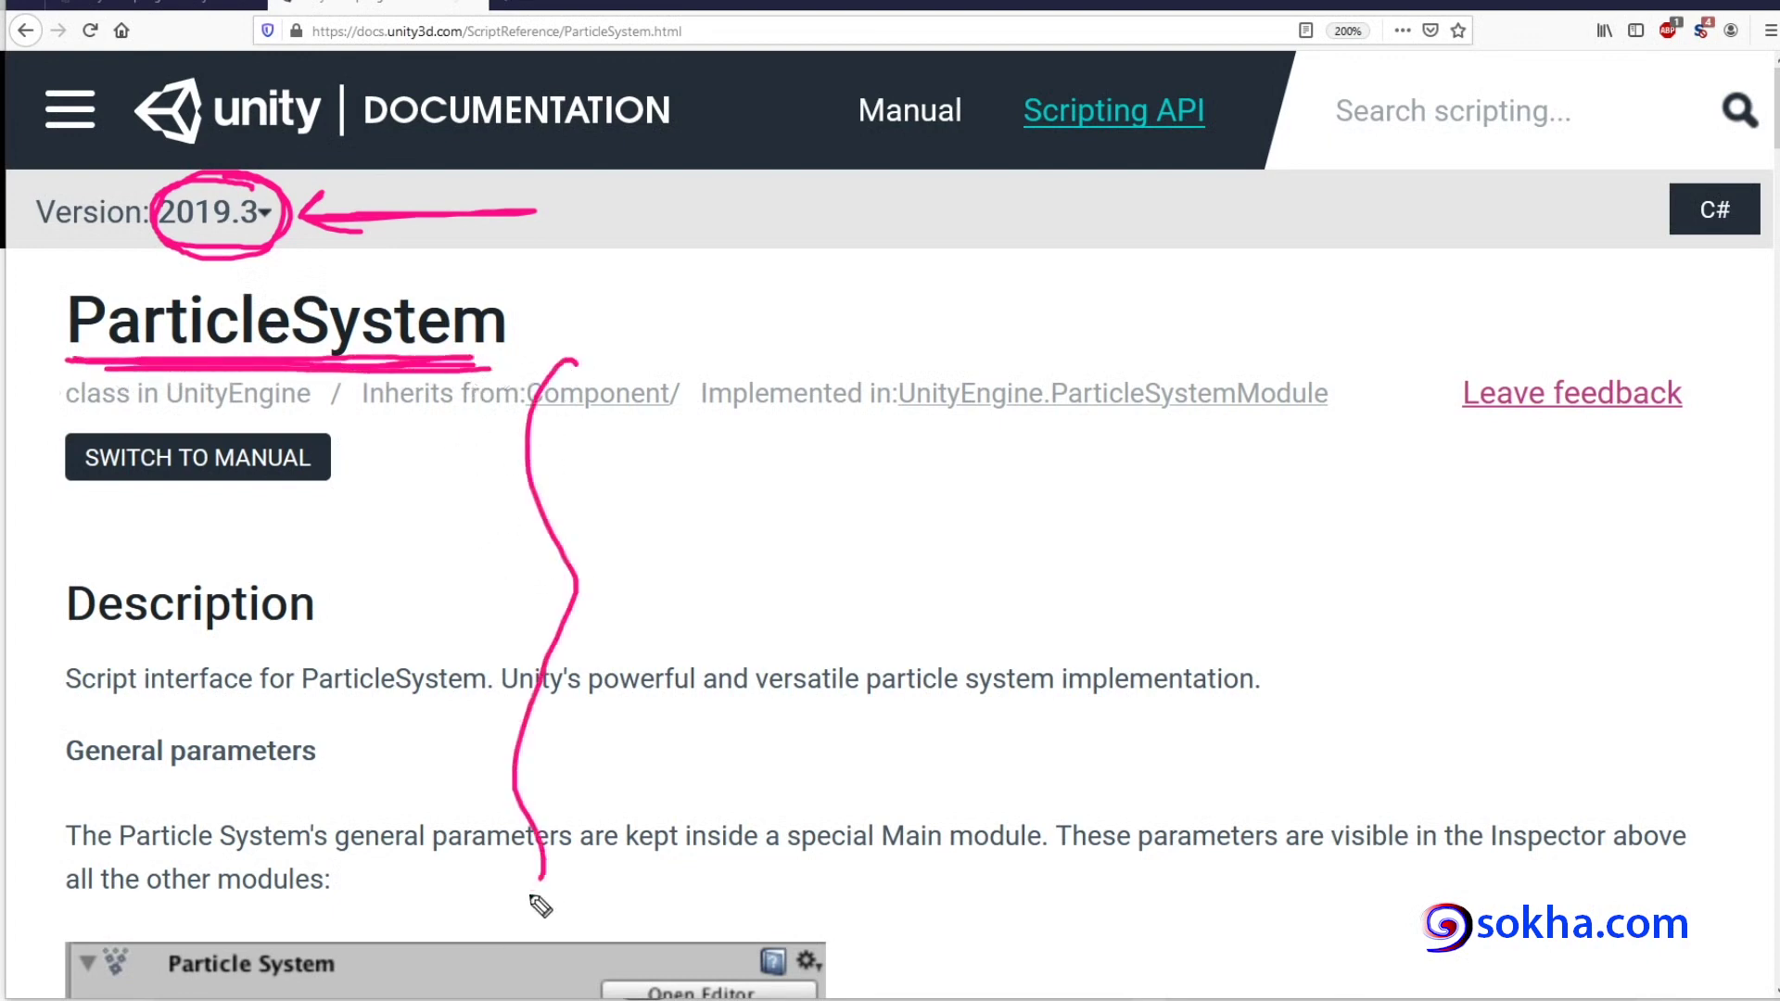
key("Escape")
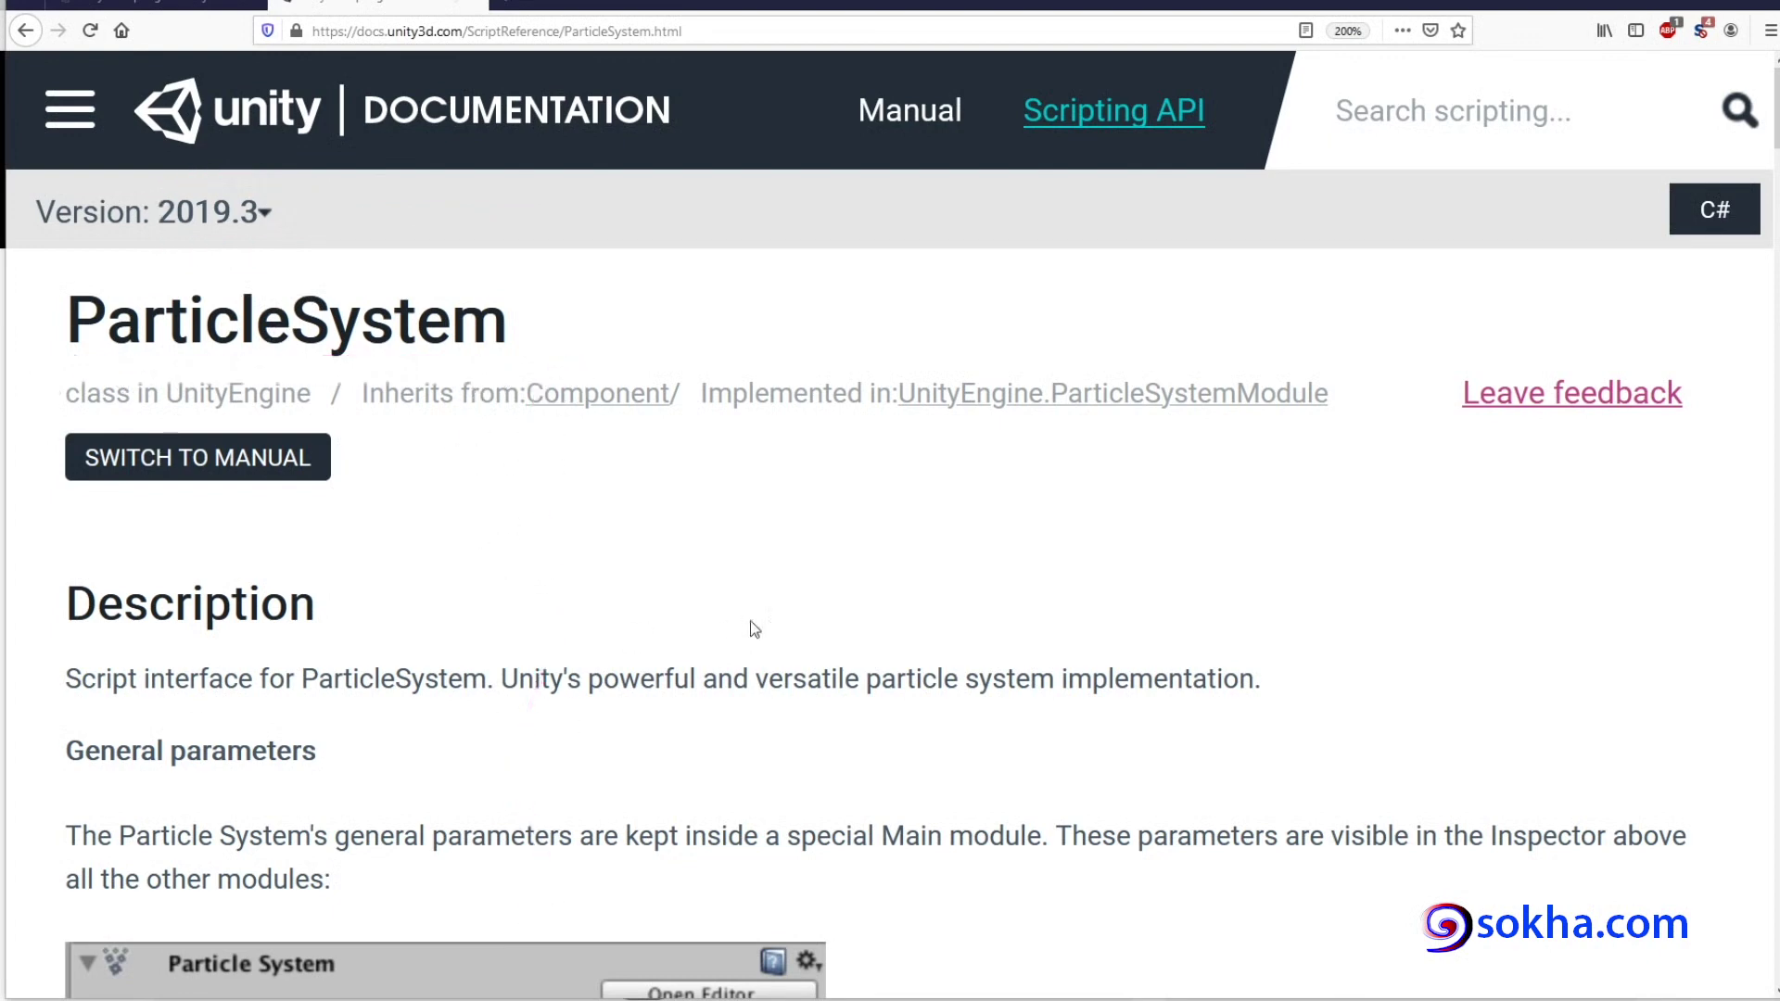
scroll(749, 620, "down", 5)
scroll(751, 622, "down", 4)
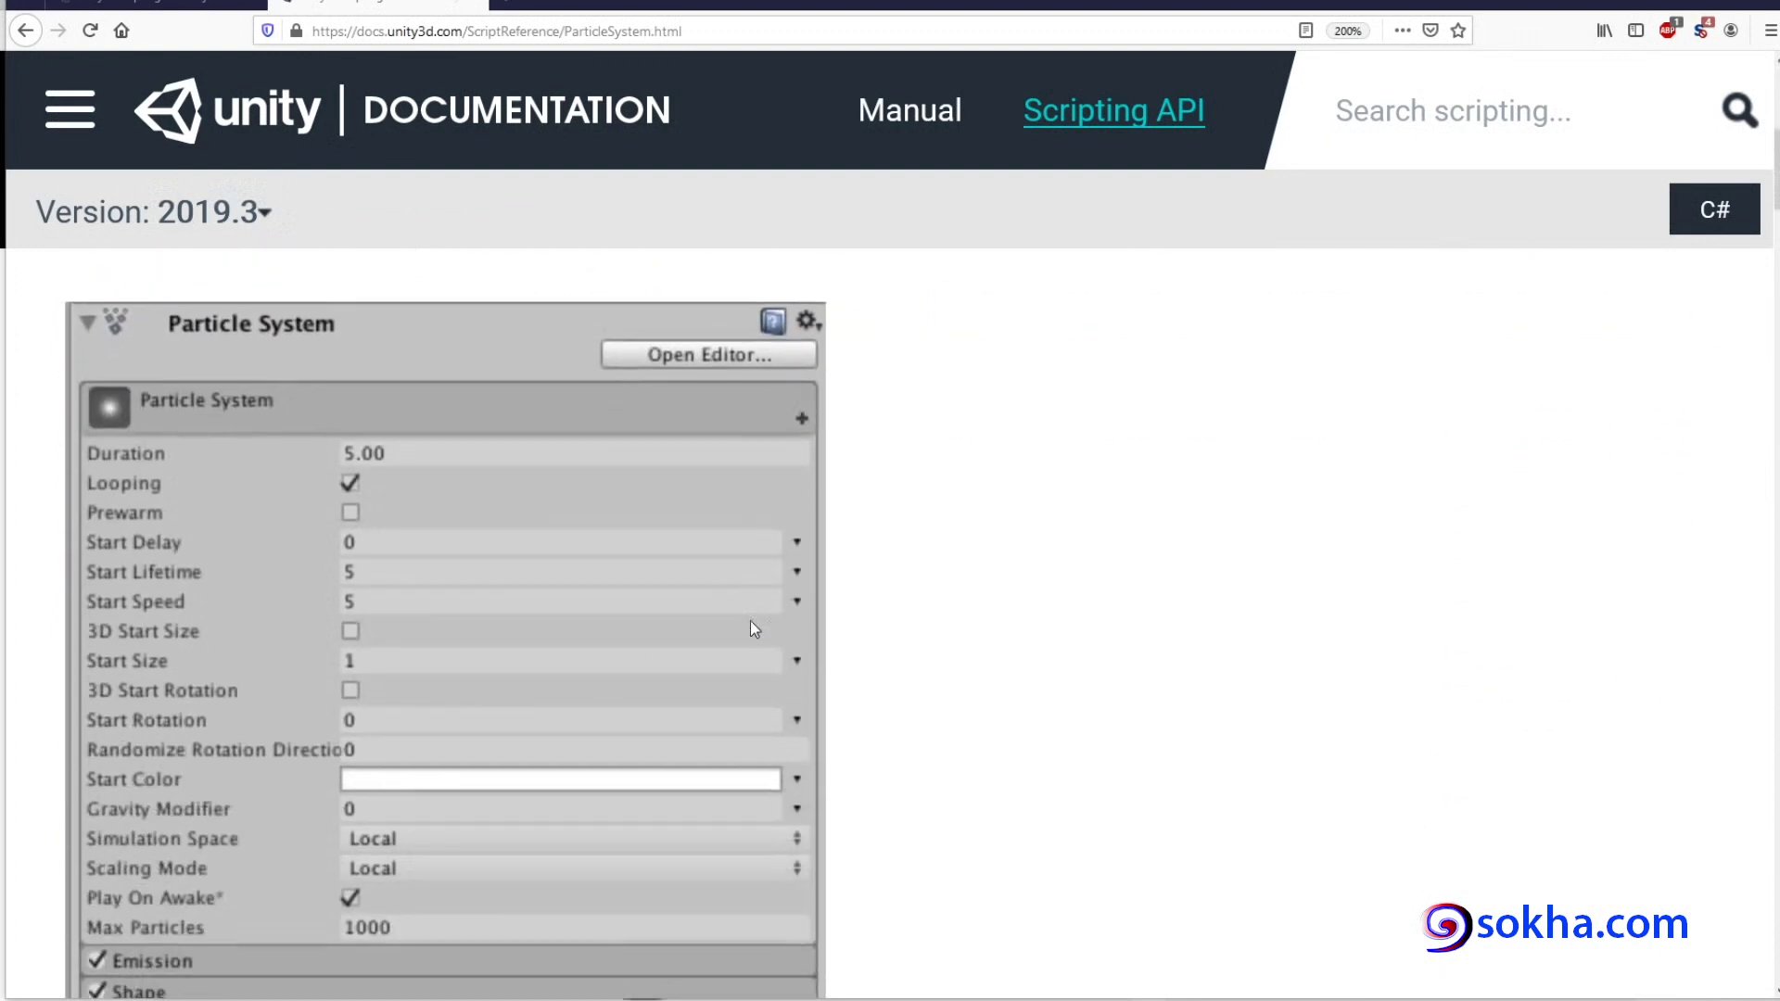
scroll(751, 622, "down", 2)
scroll(751, 622, "down", 2)
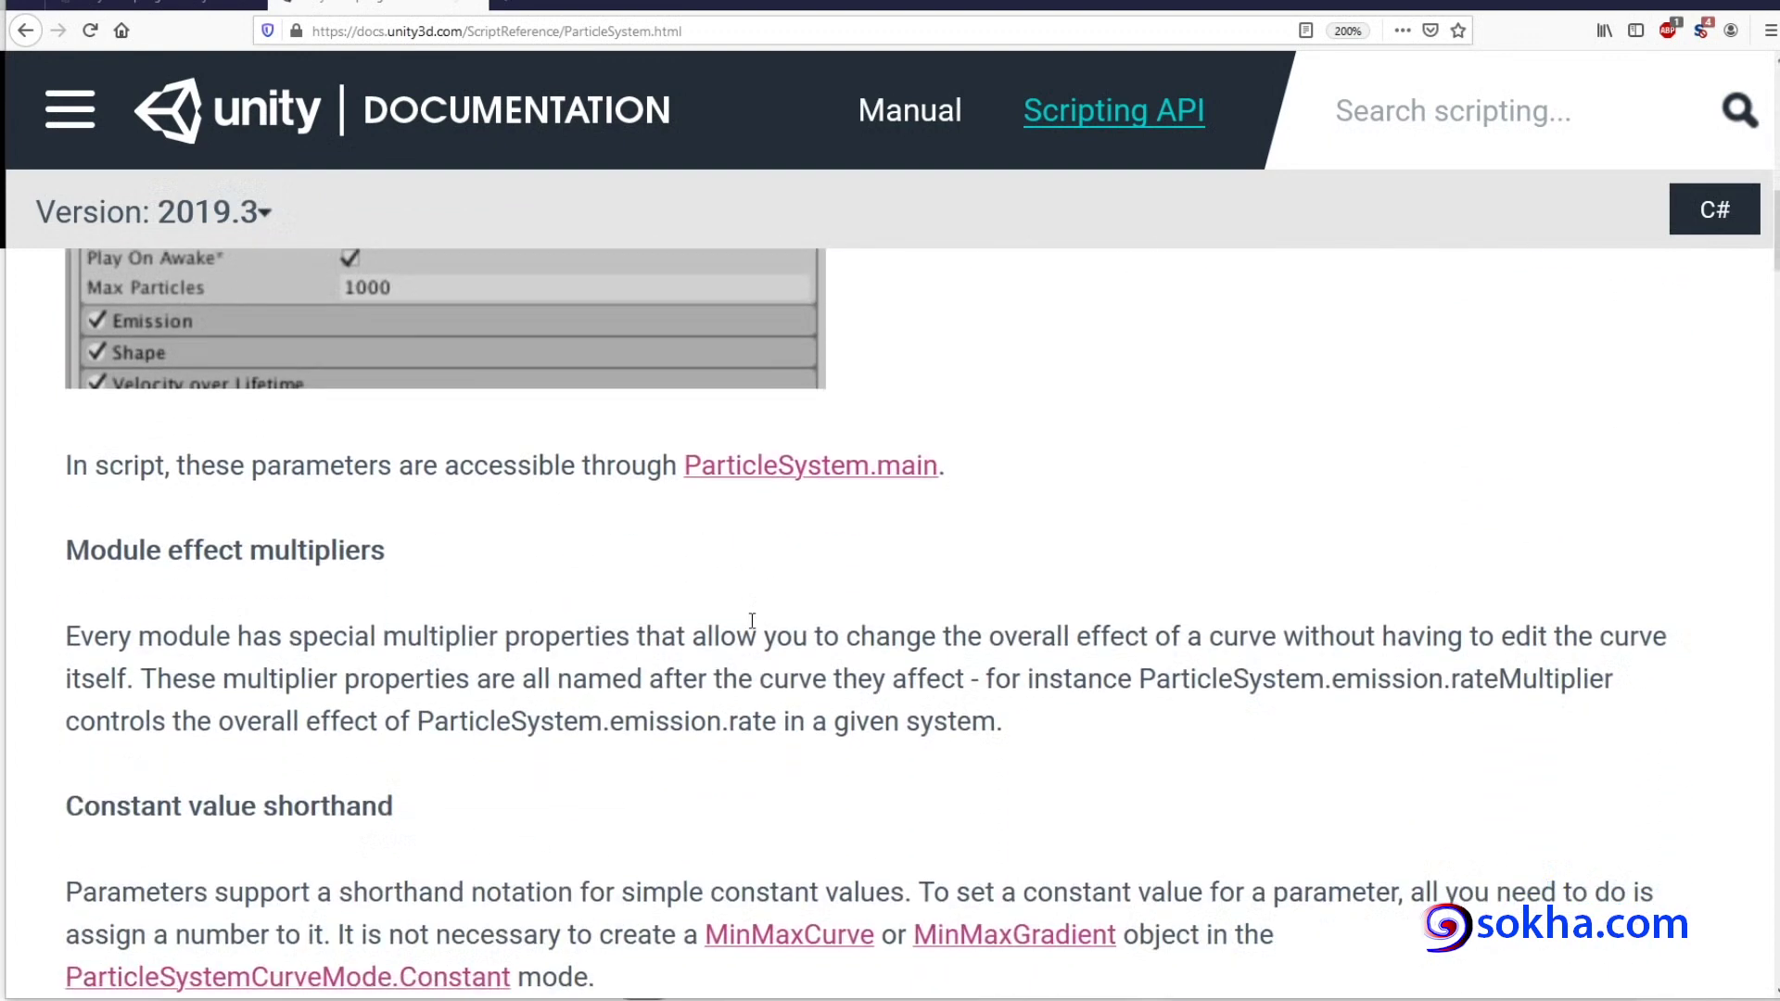
scroll(751, 622, "down", 2)
scroll(750, 622, "down", 3)
scroll(750, 621, "down", 1)
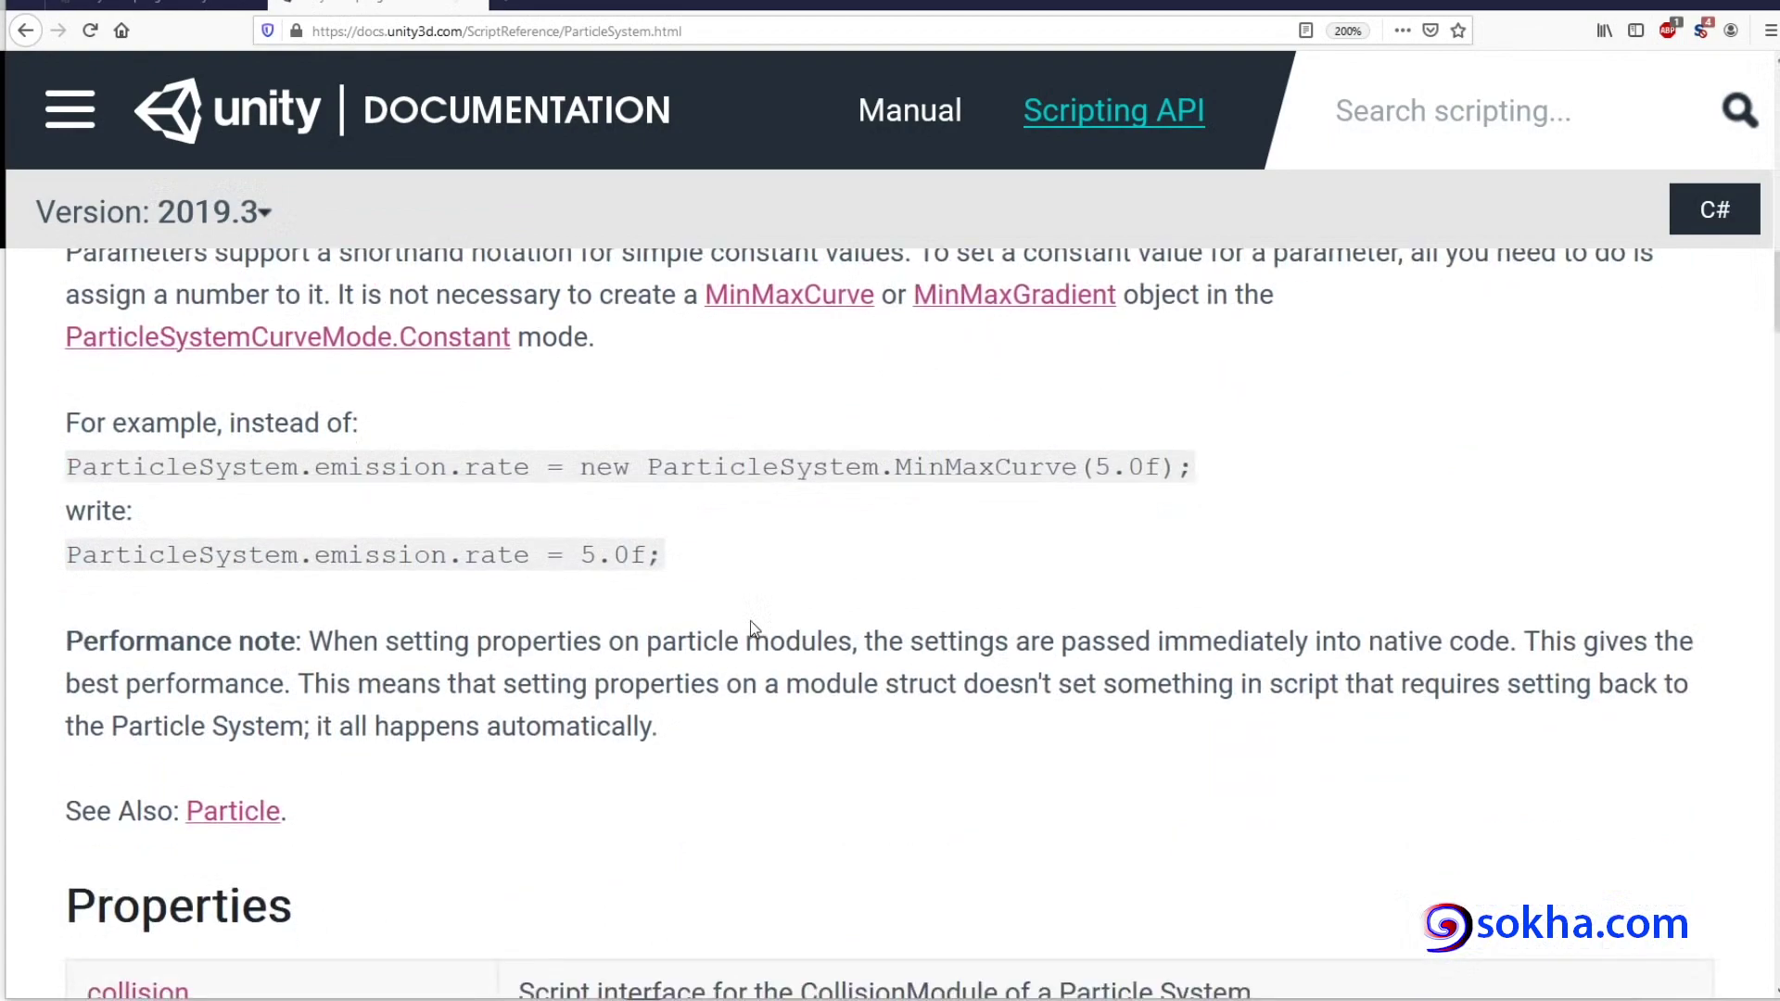
scroll(750, 621, "down", 6)
scroll(750, 621, "down", 2)
scroll(751, 620, "down", 4)
scroll(752, 620, "down", 1)
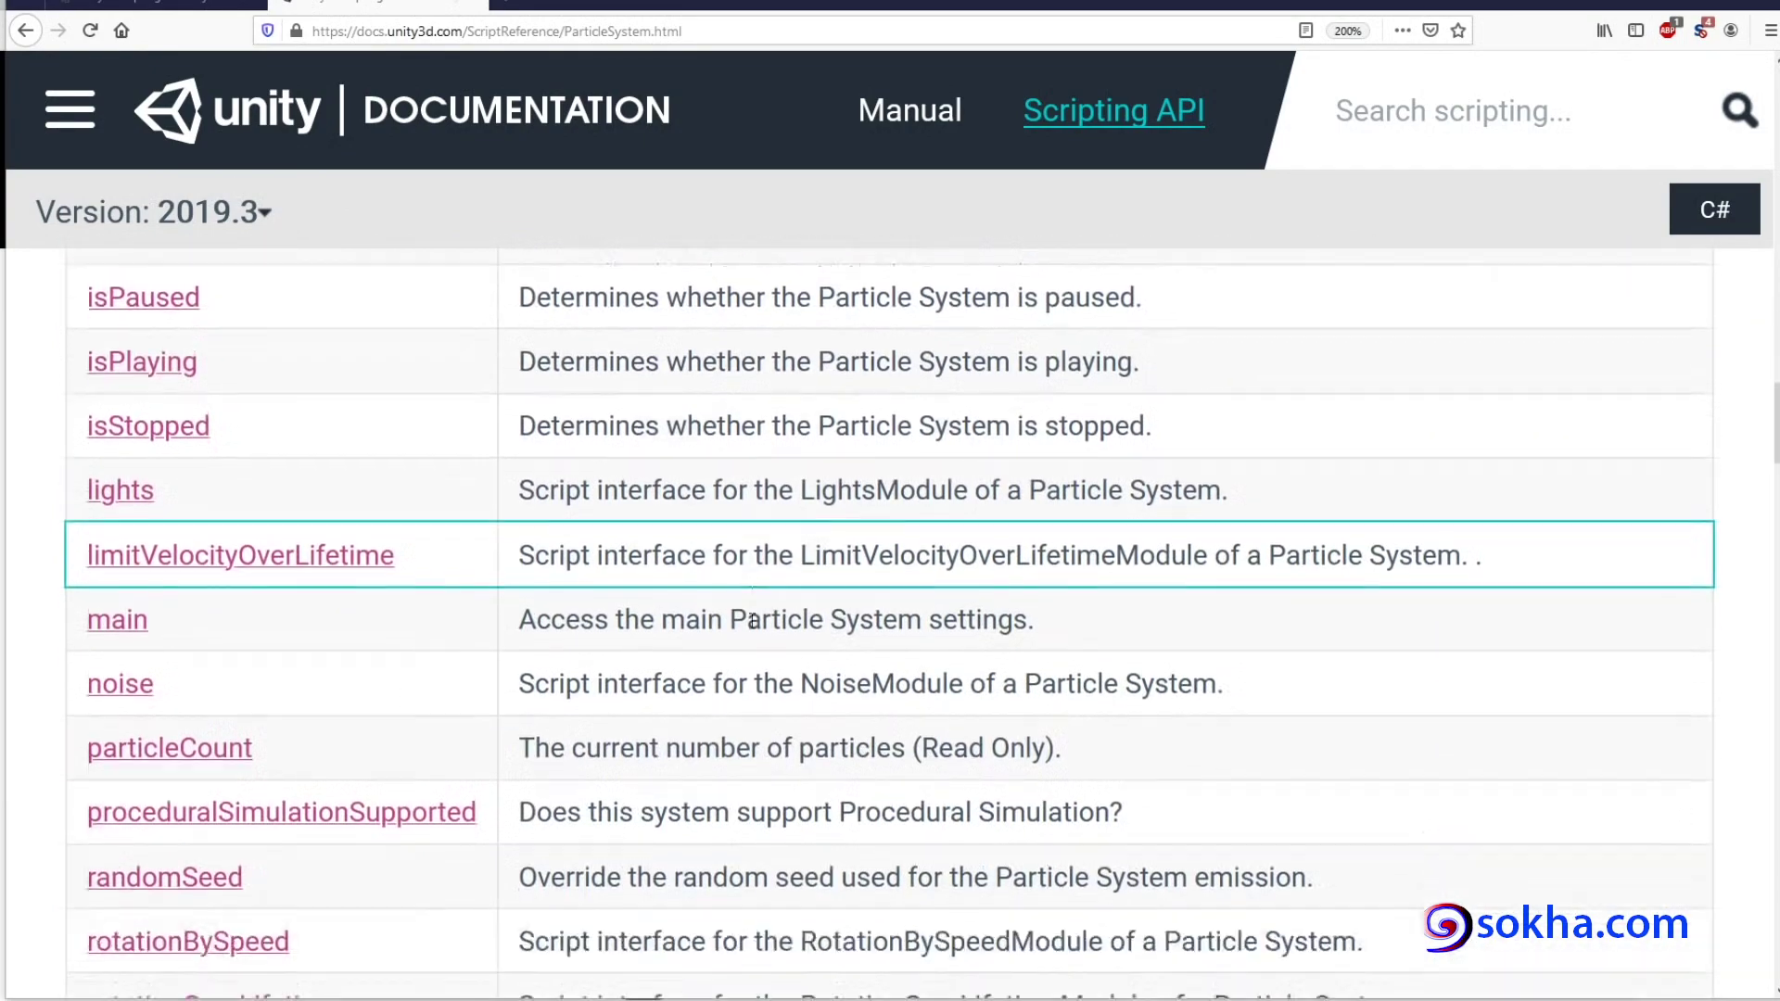
scroll(752, 620, "down", 5)
scroll(751, 620, "down", 6)
scroll(752, 620, "down", 3)
scroll(751, 621, "down", 3)
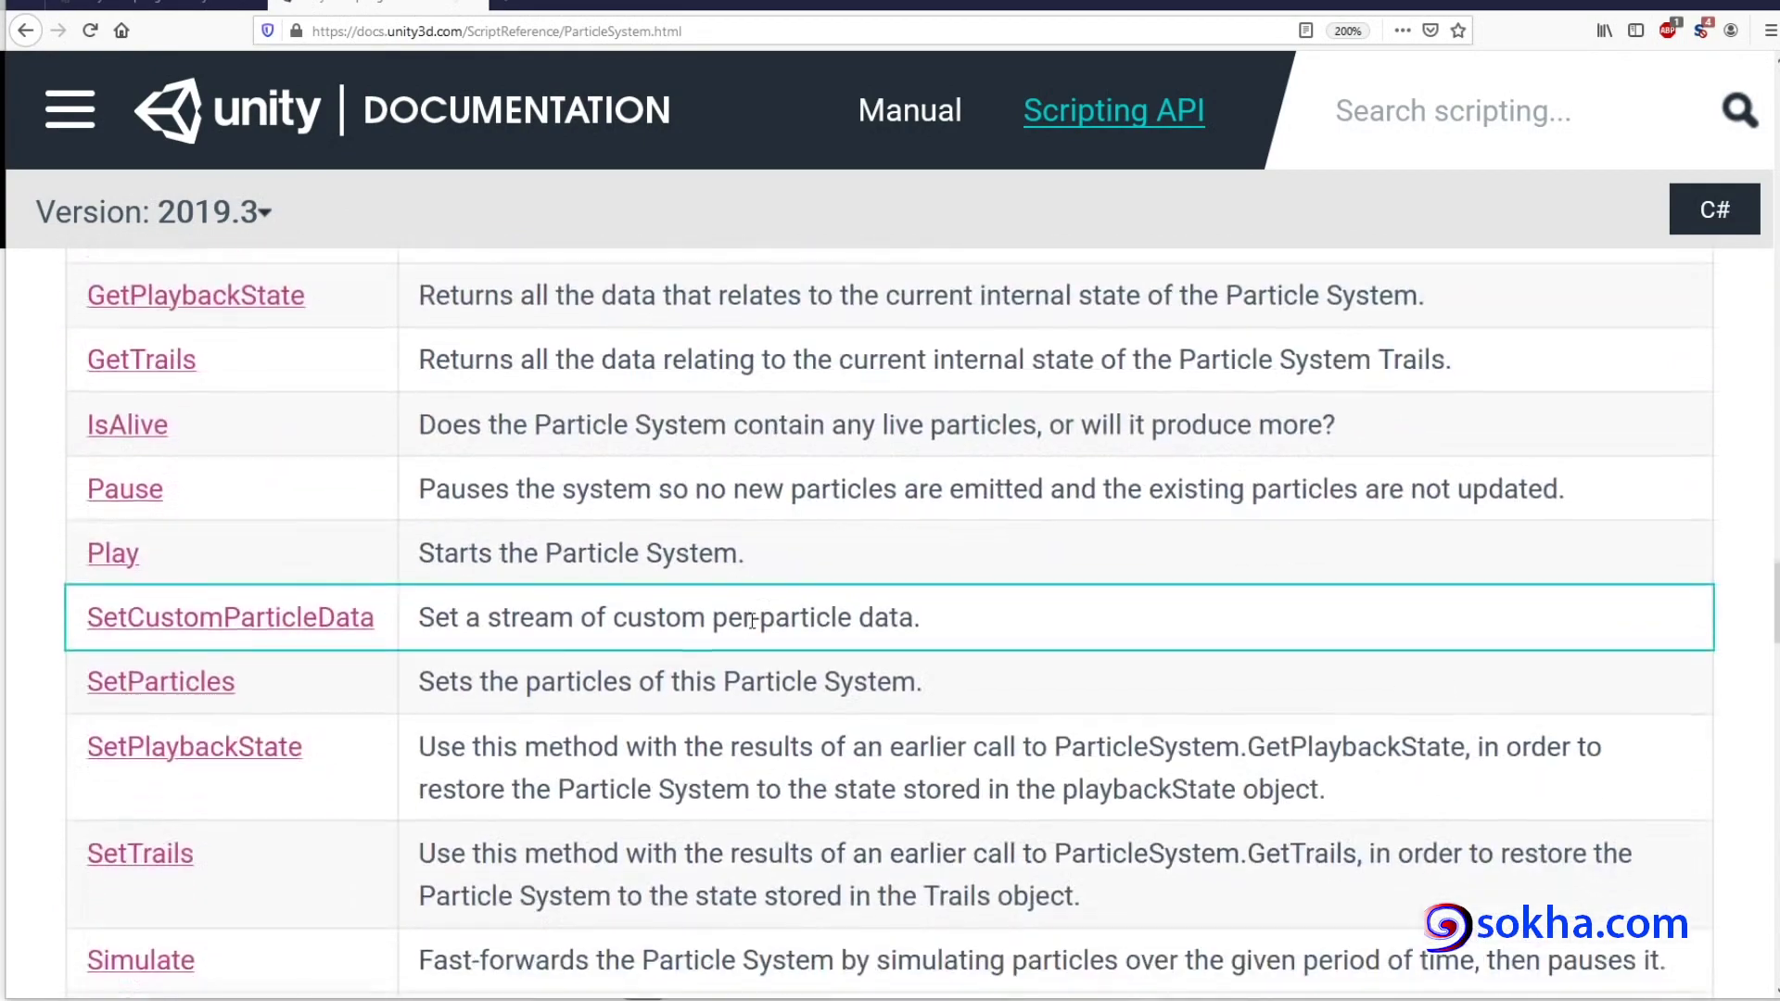
scroll(752, 620, "down", 7)
scroll(752, 620, "down", 4)
scroll(752, 620, "down", 5)
scroll(752, 623, "down", 4)
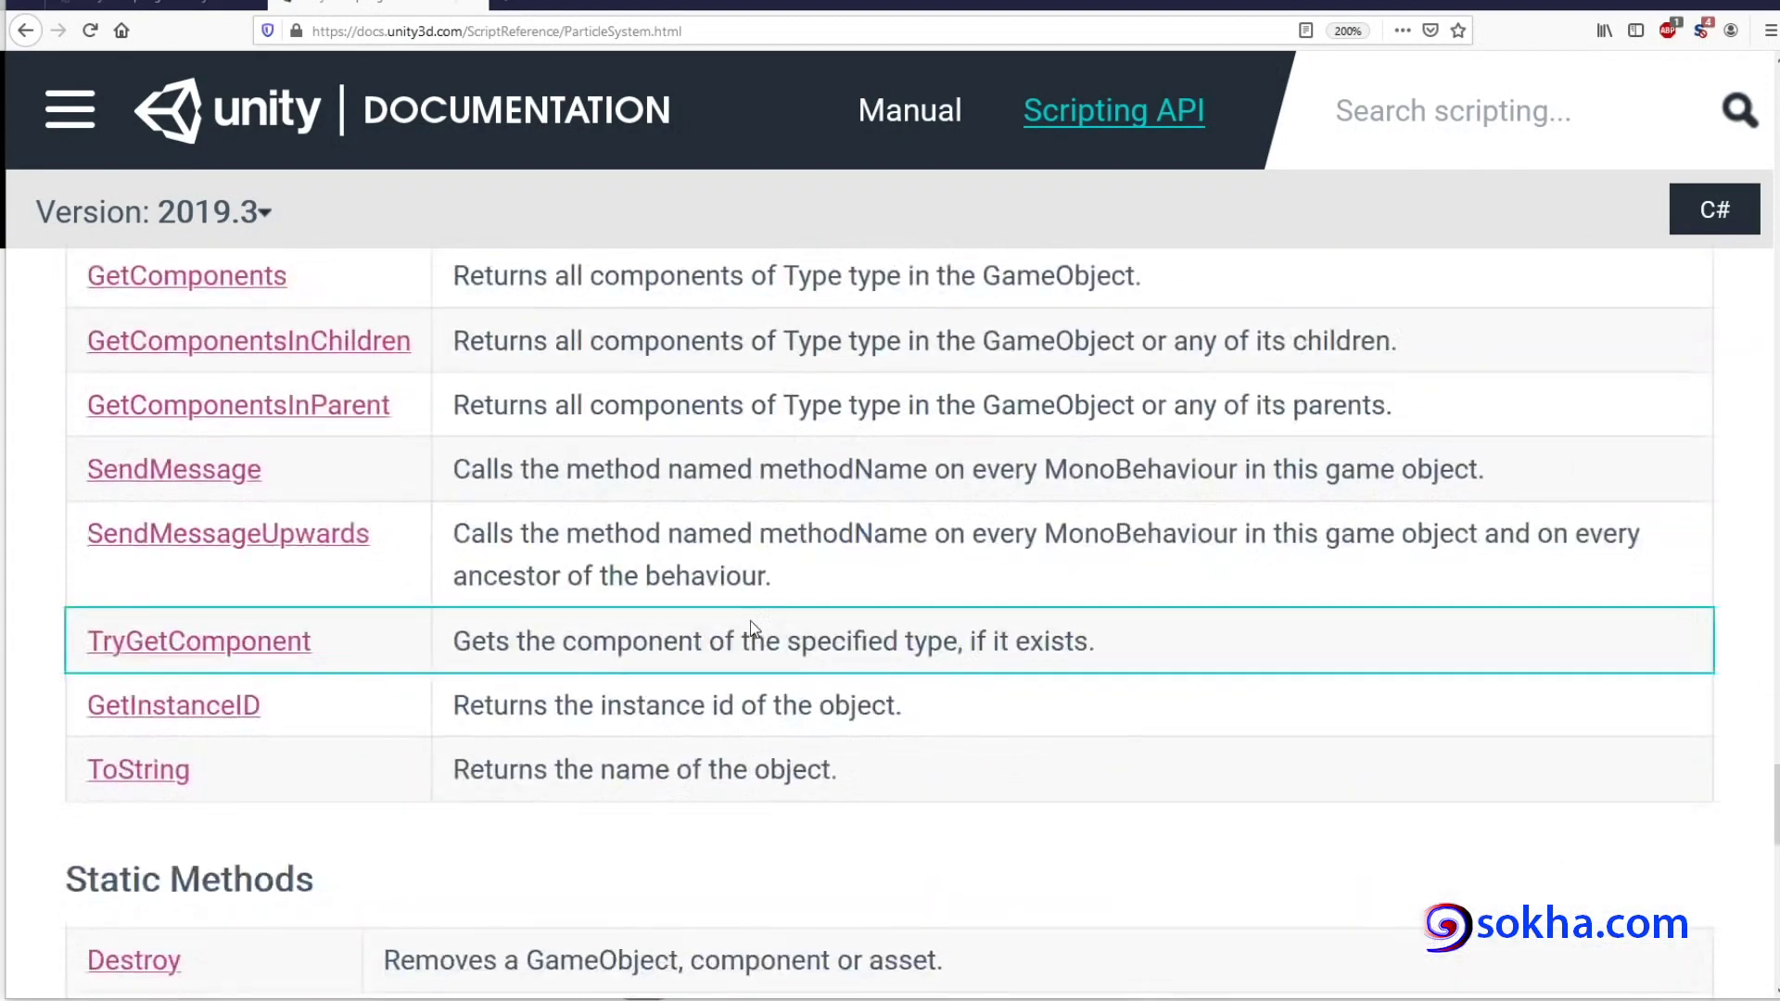
scroll(752, 623, "up", 18)
scroll(752, 622, "up", 16)
scroll(752, 621, "up", 11)
scroll(750, 620, "up", 12)
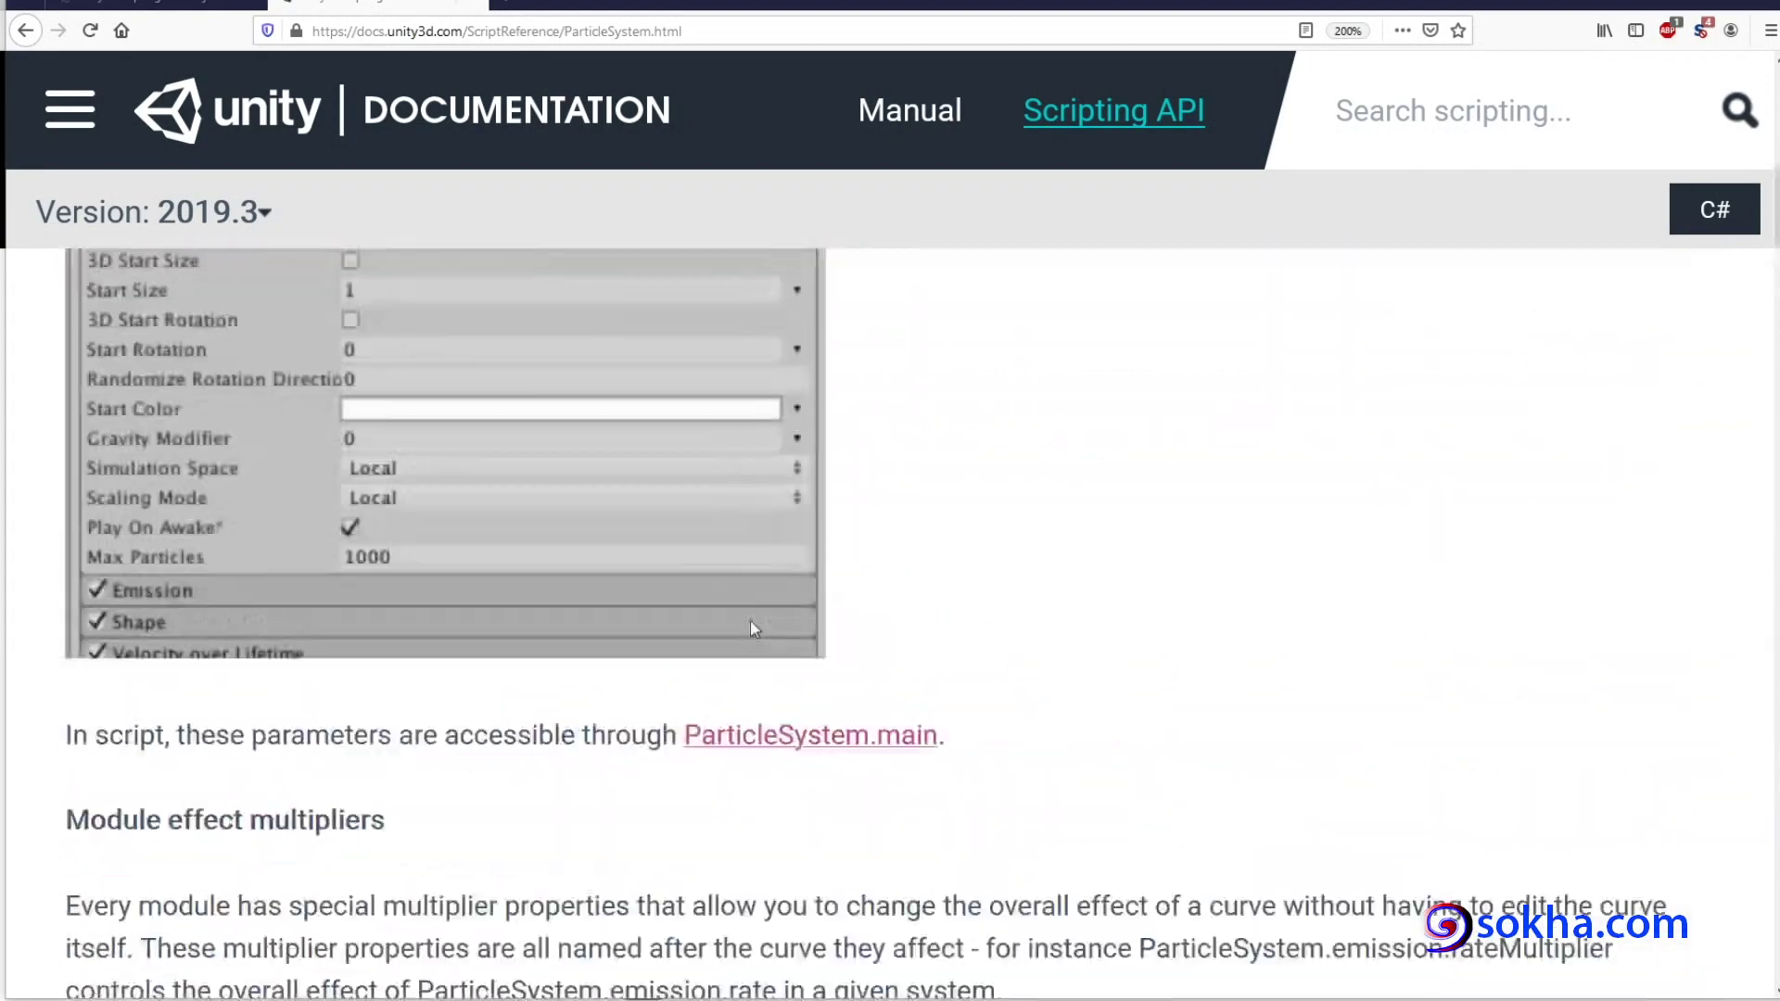
scroll(750, 620, "up", 8)
scroll(749, 621, "up", 5)
left_click_drag(545, 324, 93, 311)
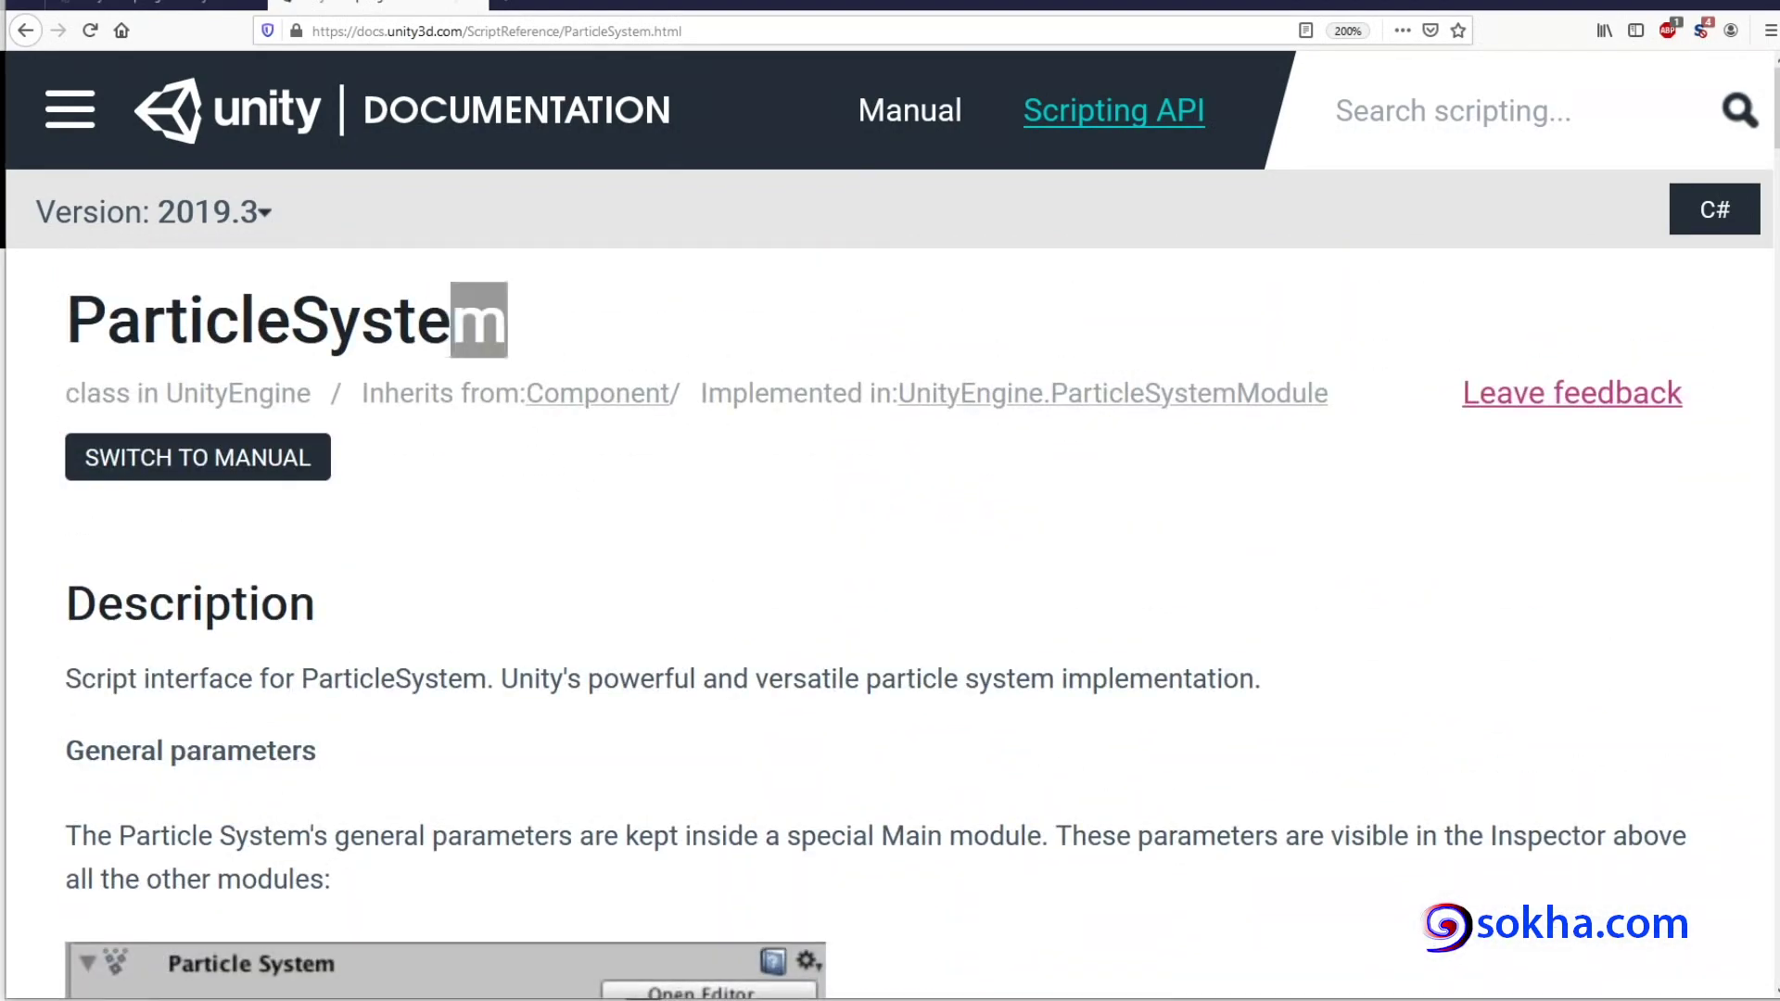
Switch to the Object.Instantiate page, ink-mark its title, then clear the marks.
key("ctrl+Tab")
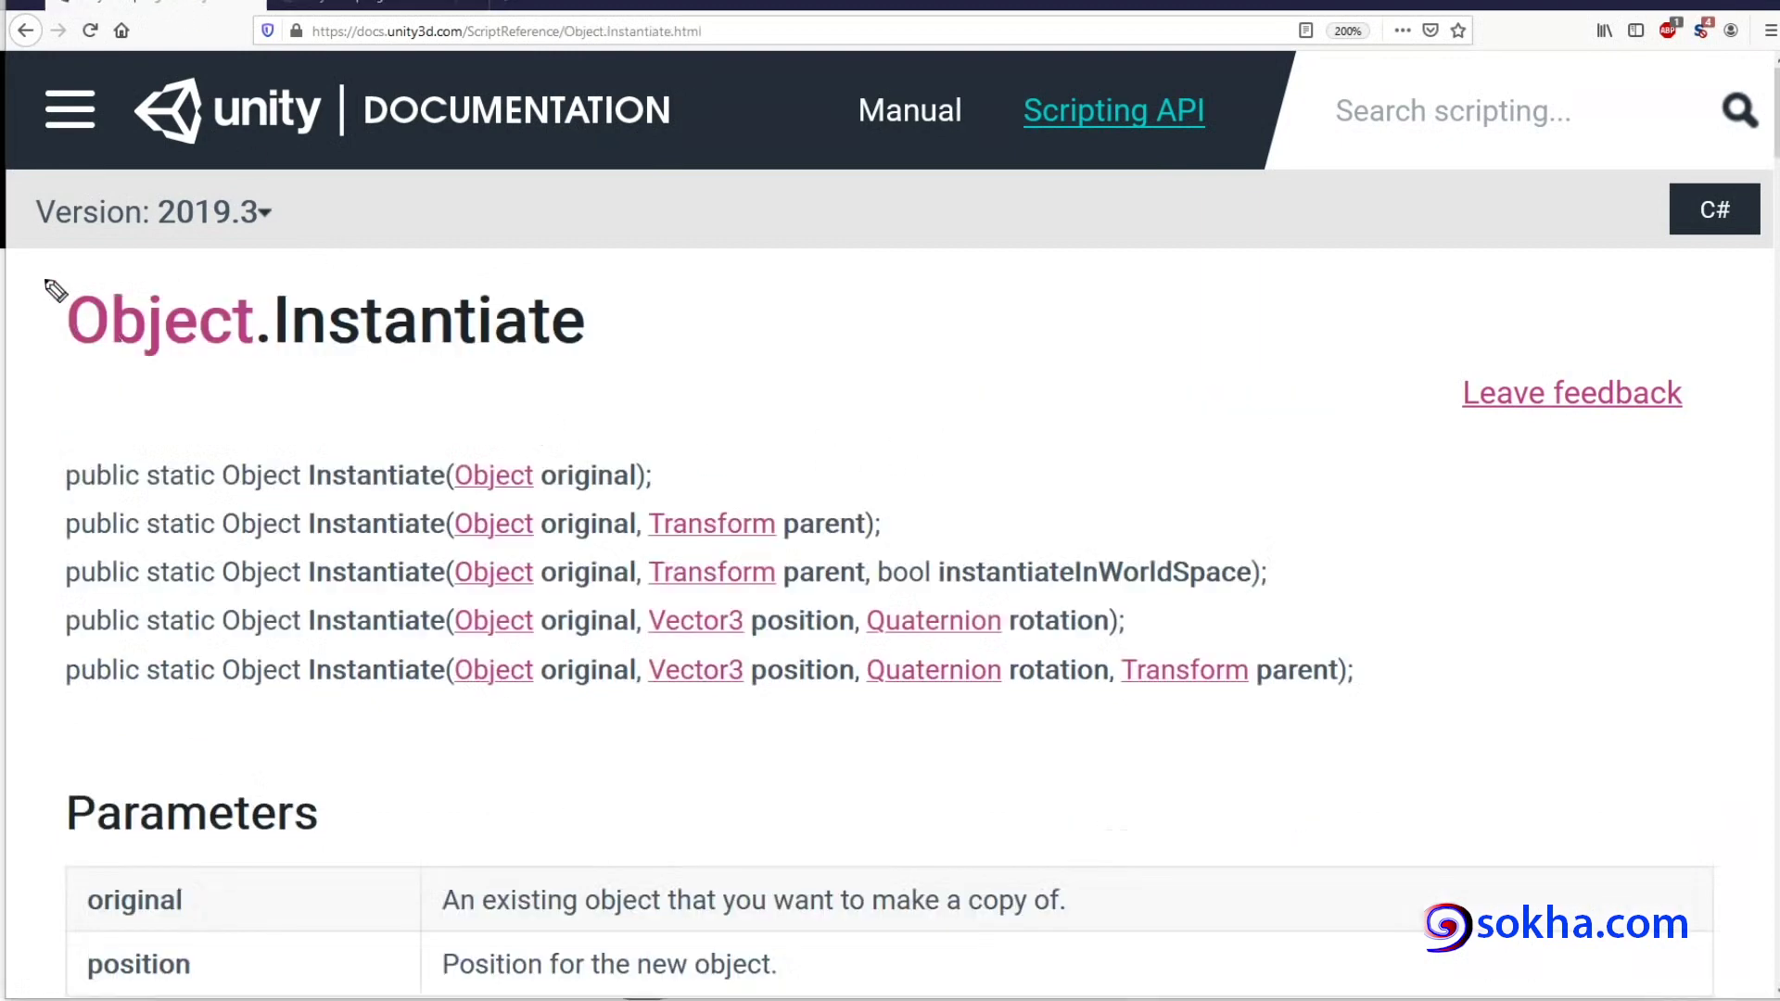
left_click_drag(47, 282, 48, 275)
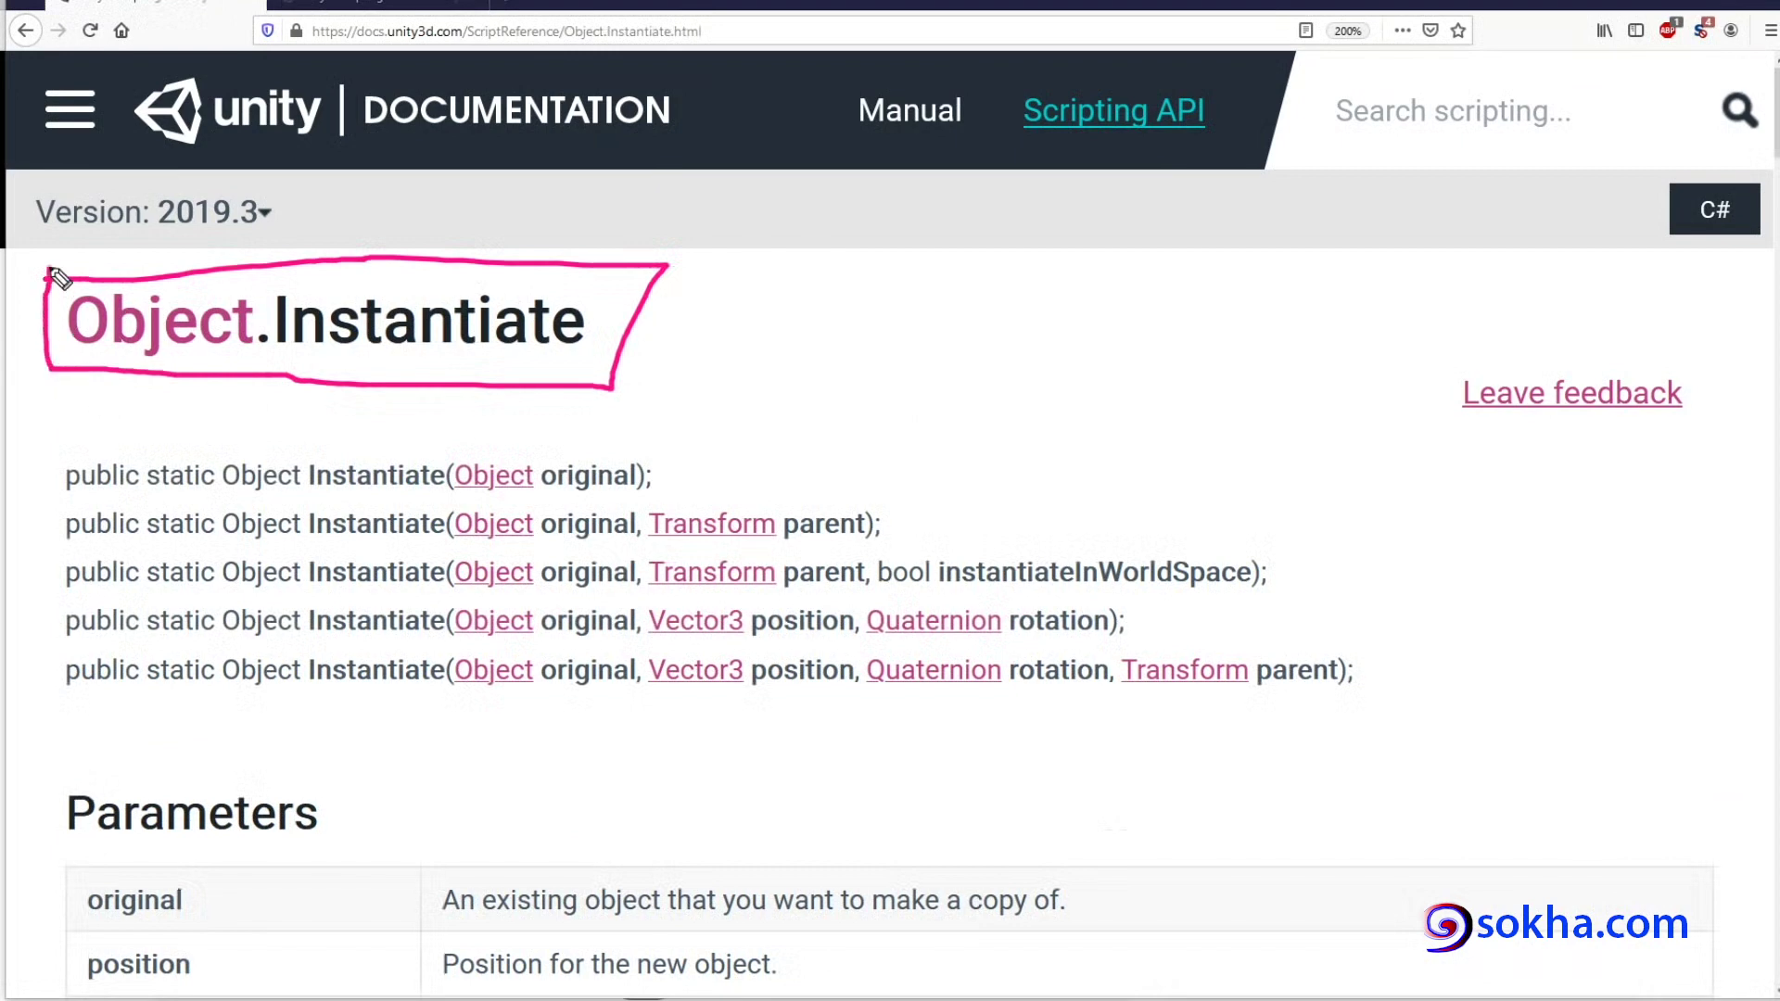
left_click_drag(999, 303, 669, 318)
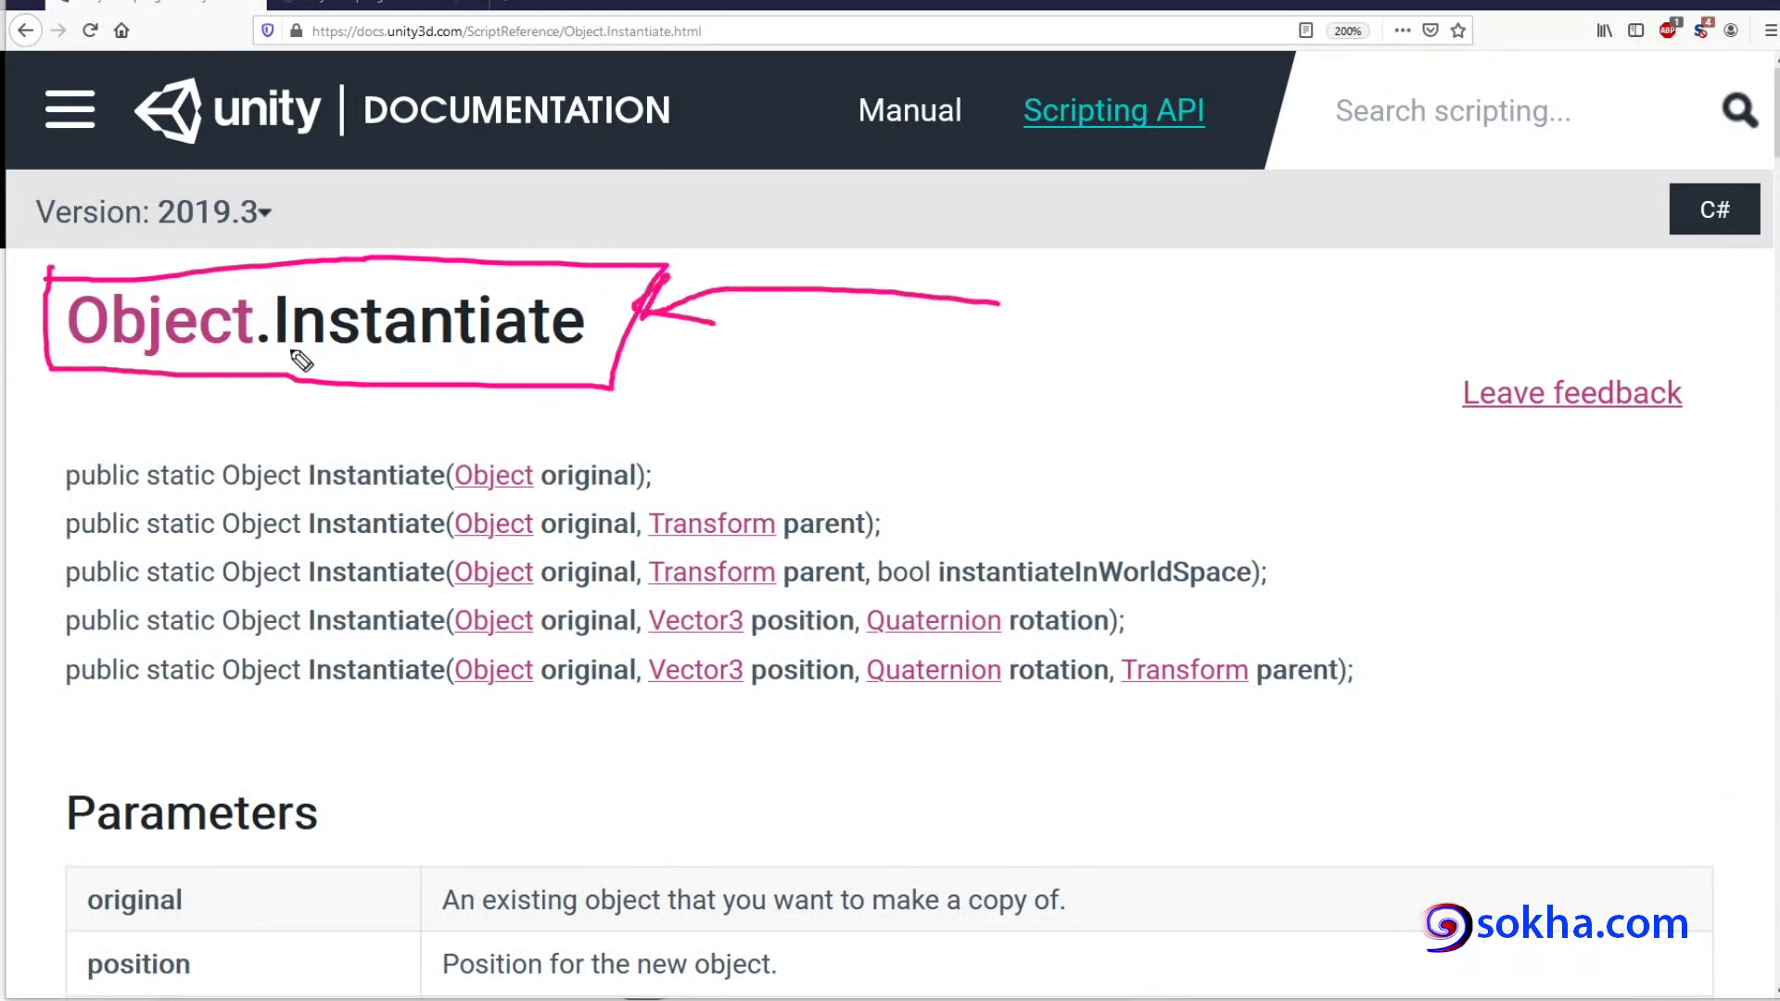
left_click_drag(293, 354, 556, 364)
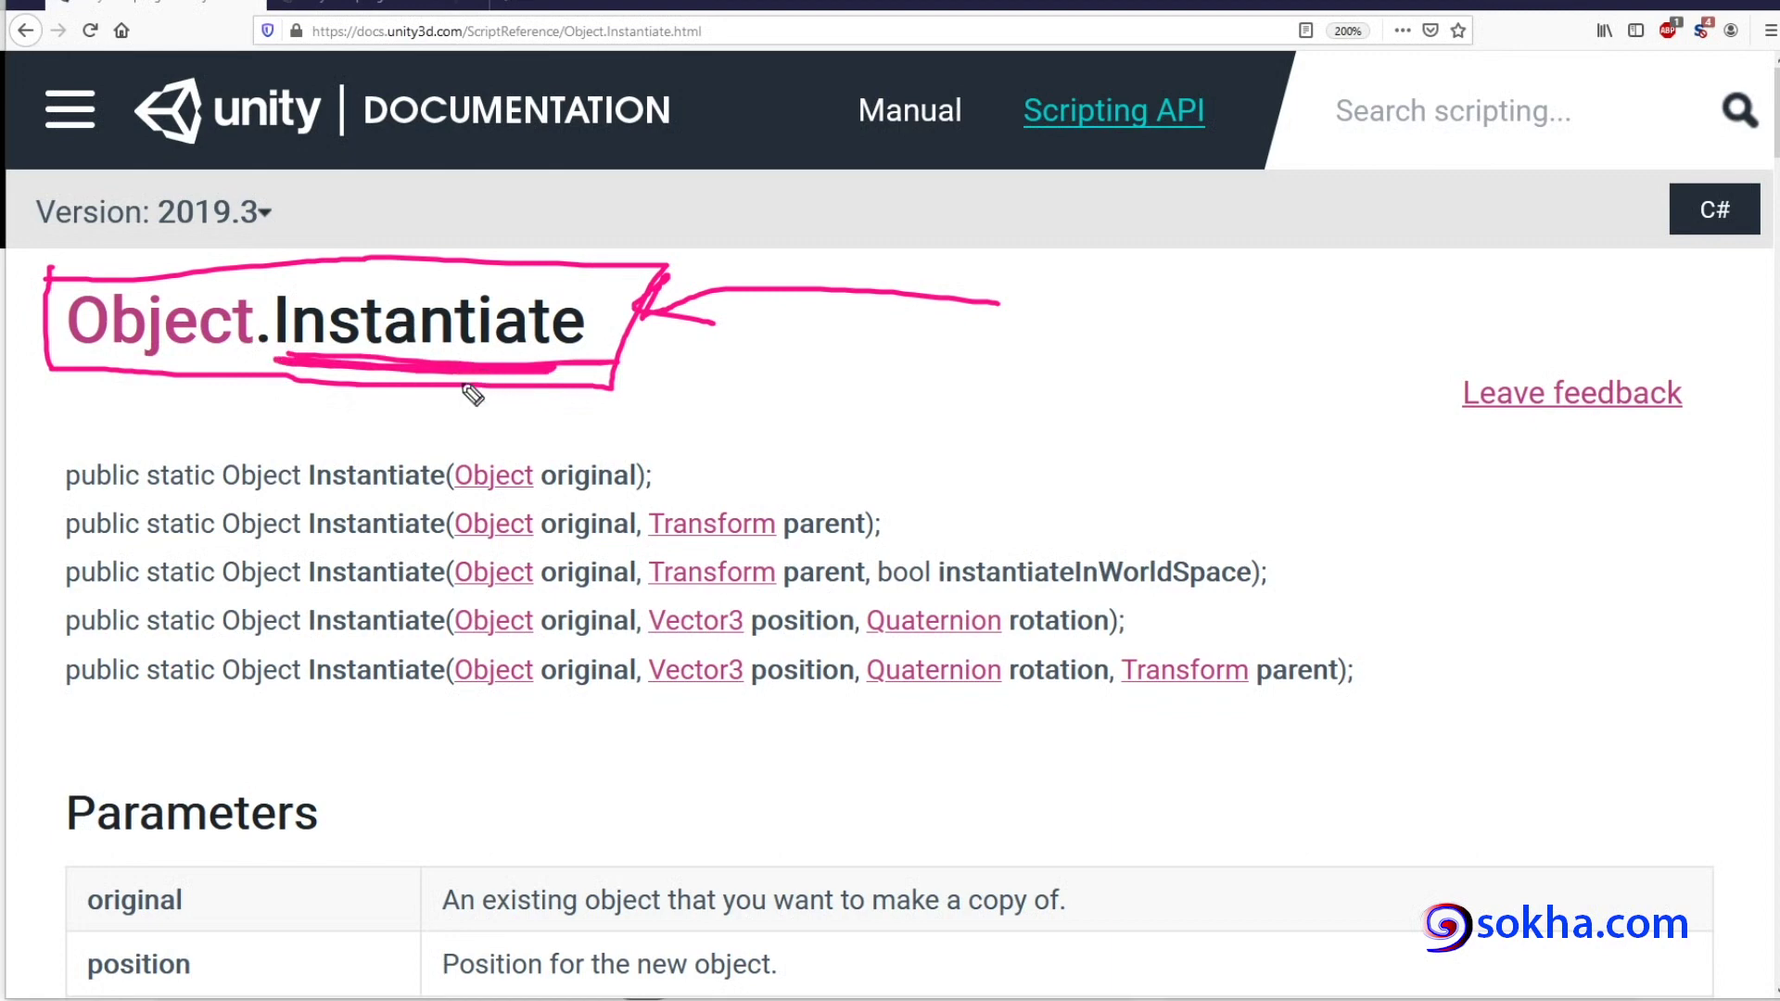
key("Escape")
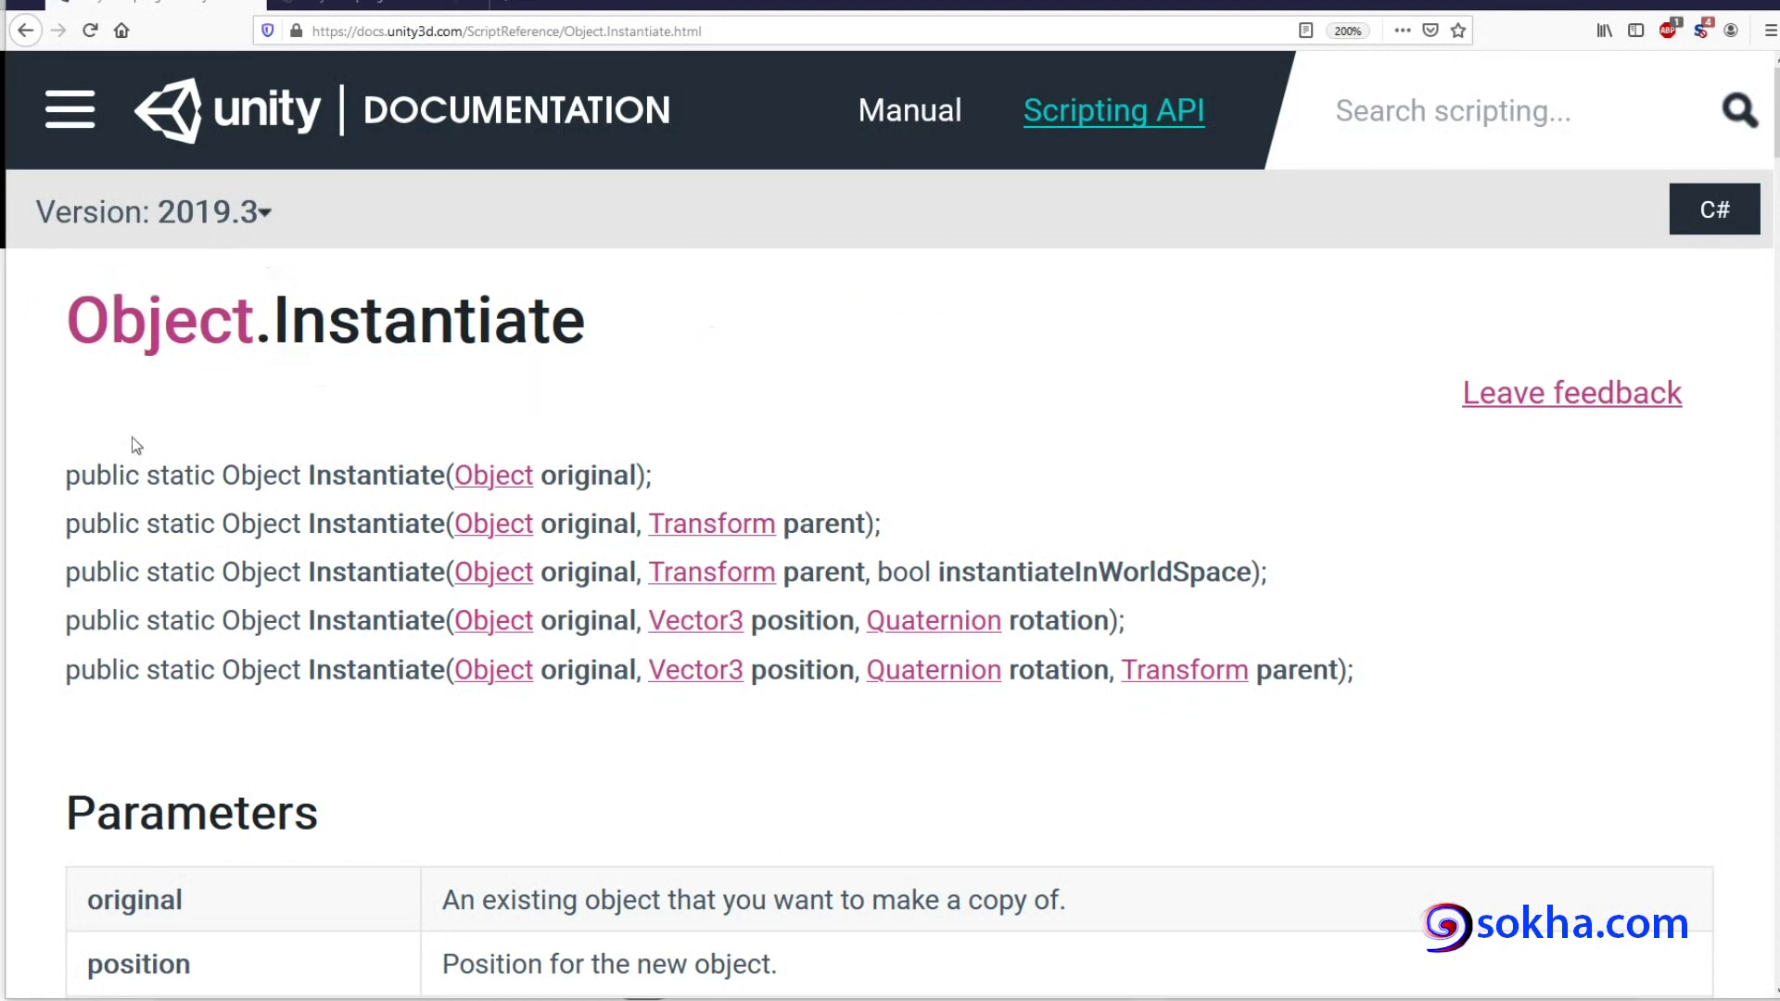
Mark version 2019.3 and the title, clear, then bracket the five Instantiate overloads.
mouse_move(225, 183)
left_mouse_down()
mouse_move(199, 259)
mouse_move(227, 173)
left_mouse_up()
left_click_drag(84, 362, 651, 363)
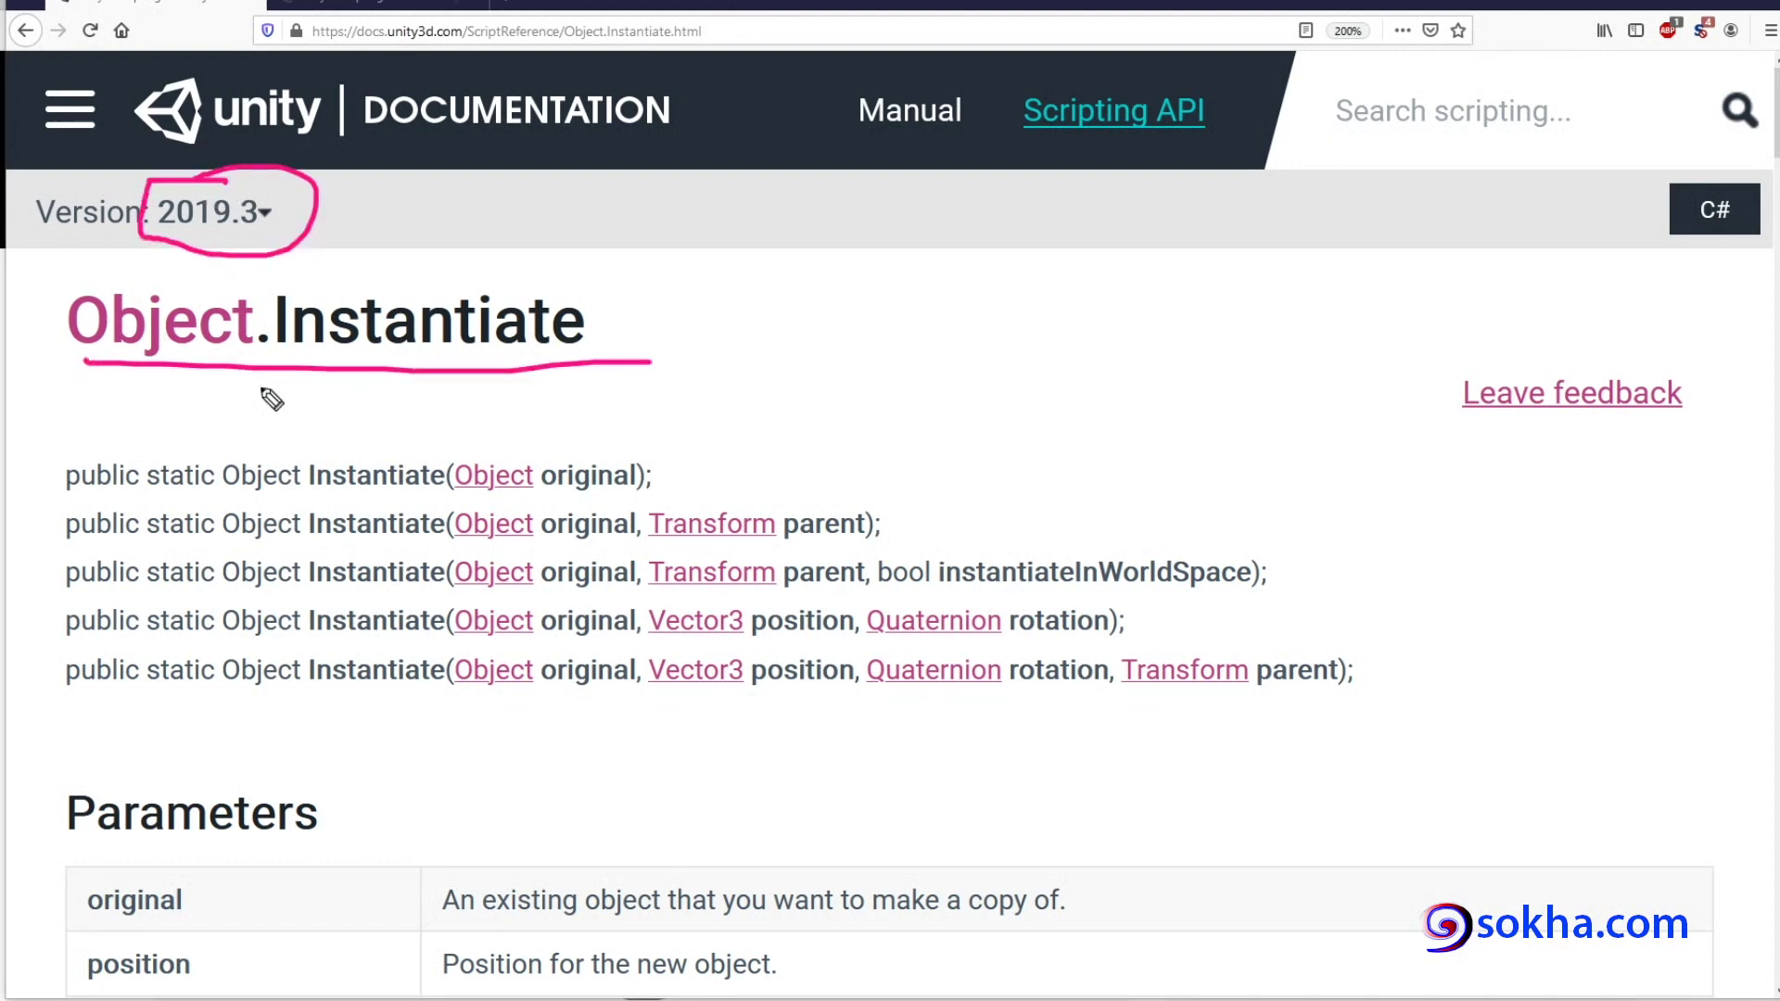
left_click_drag(246, 428, 259, 358)
key("Escape")
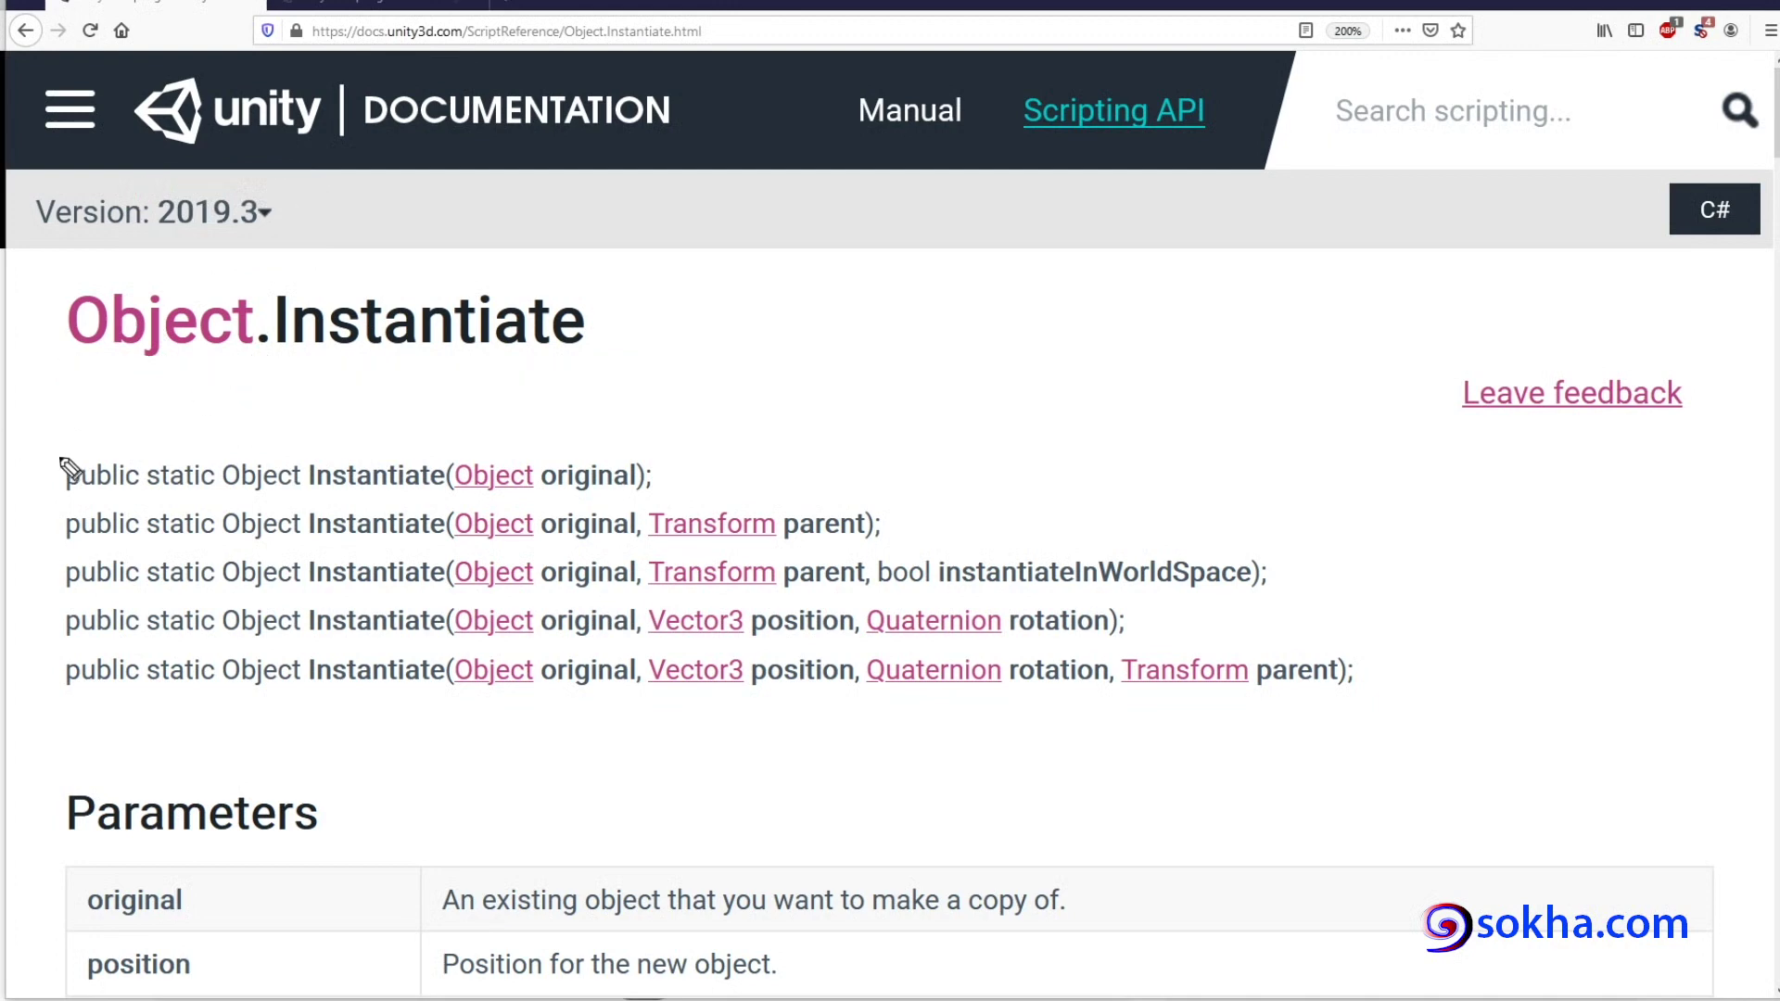
mouse_move(131, 446)
left_mouse_down()
mouse_move(47, 516)
mouse_move(64, 732)
mouse_move(168, 728)
left_mouse_up()
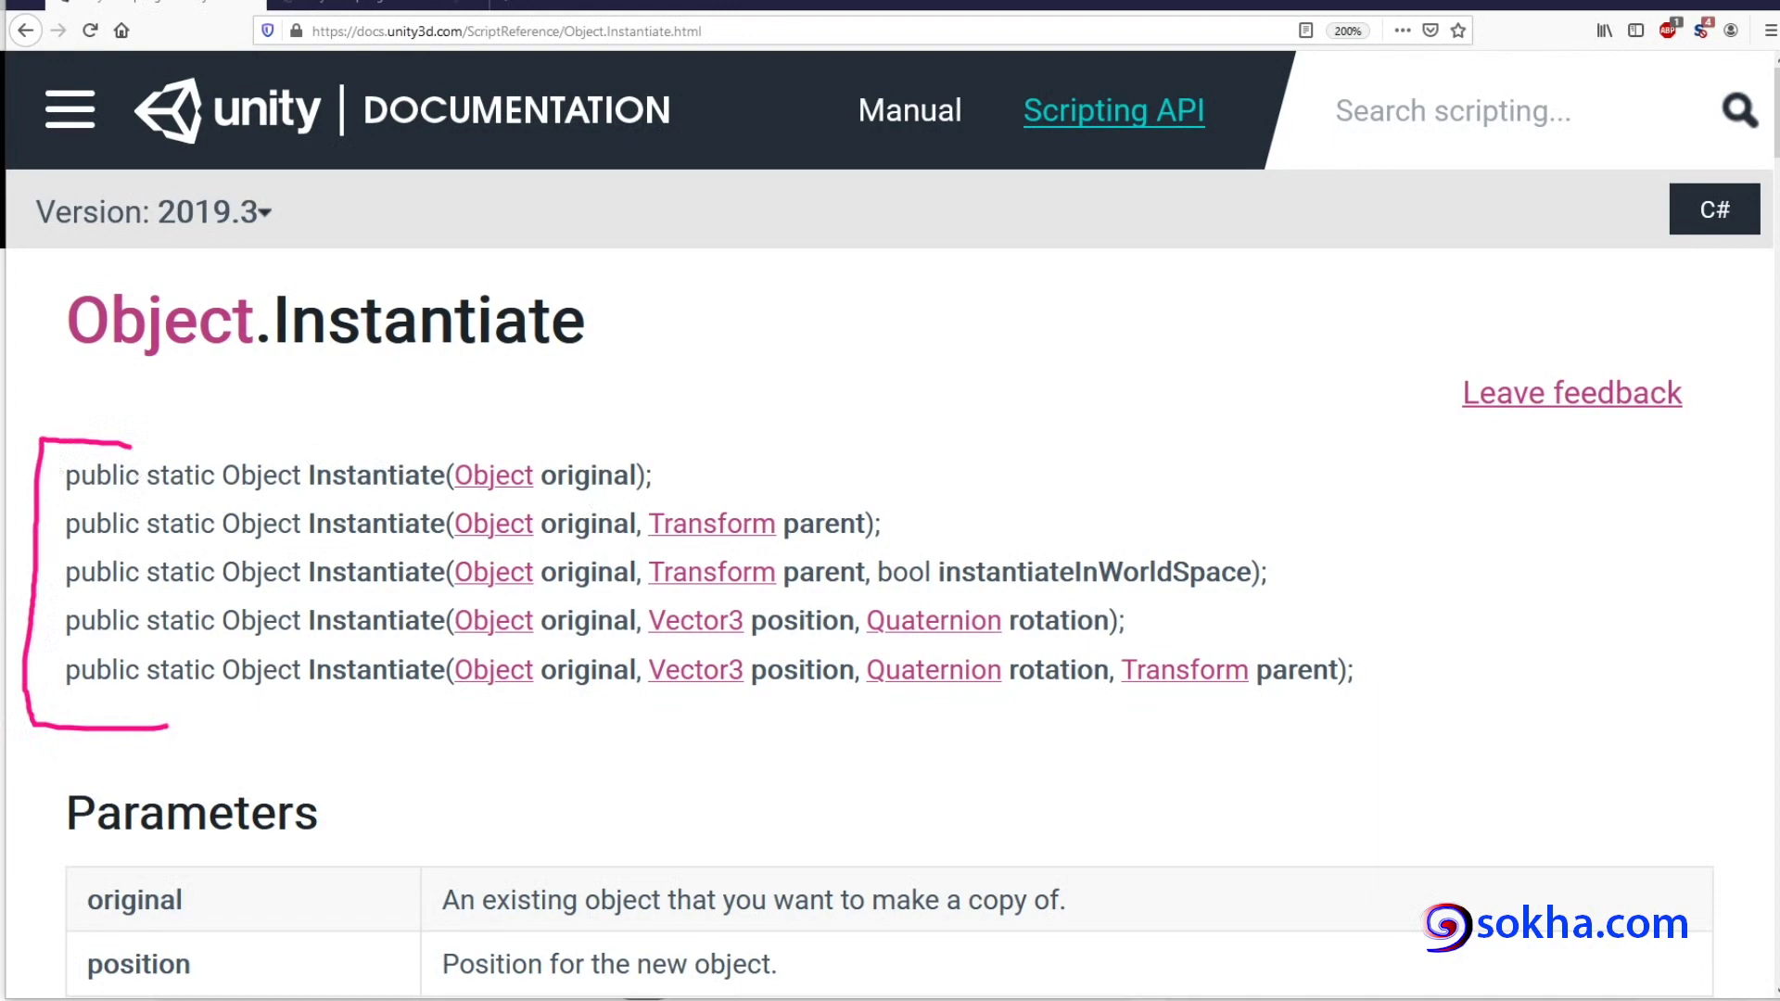
key("Escape")
scroll(826, 524, "down", 5)
scroll(826, 524, "up", 2)
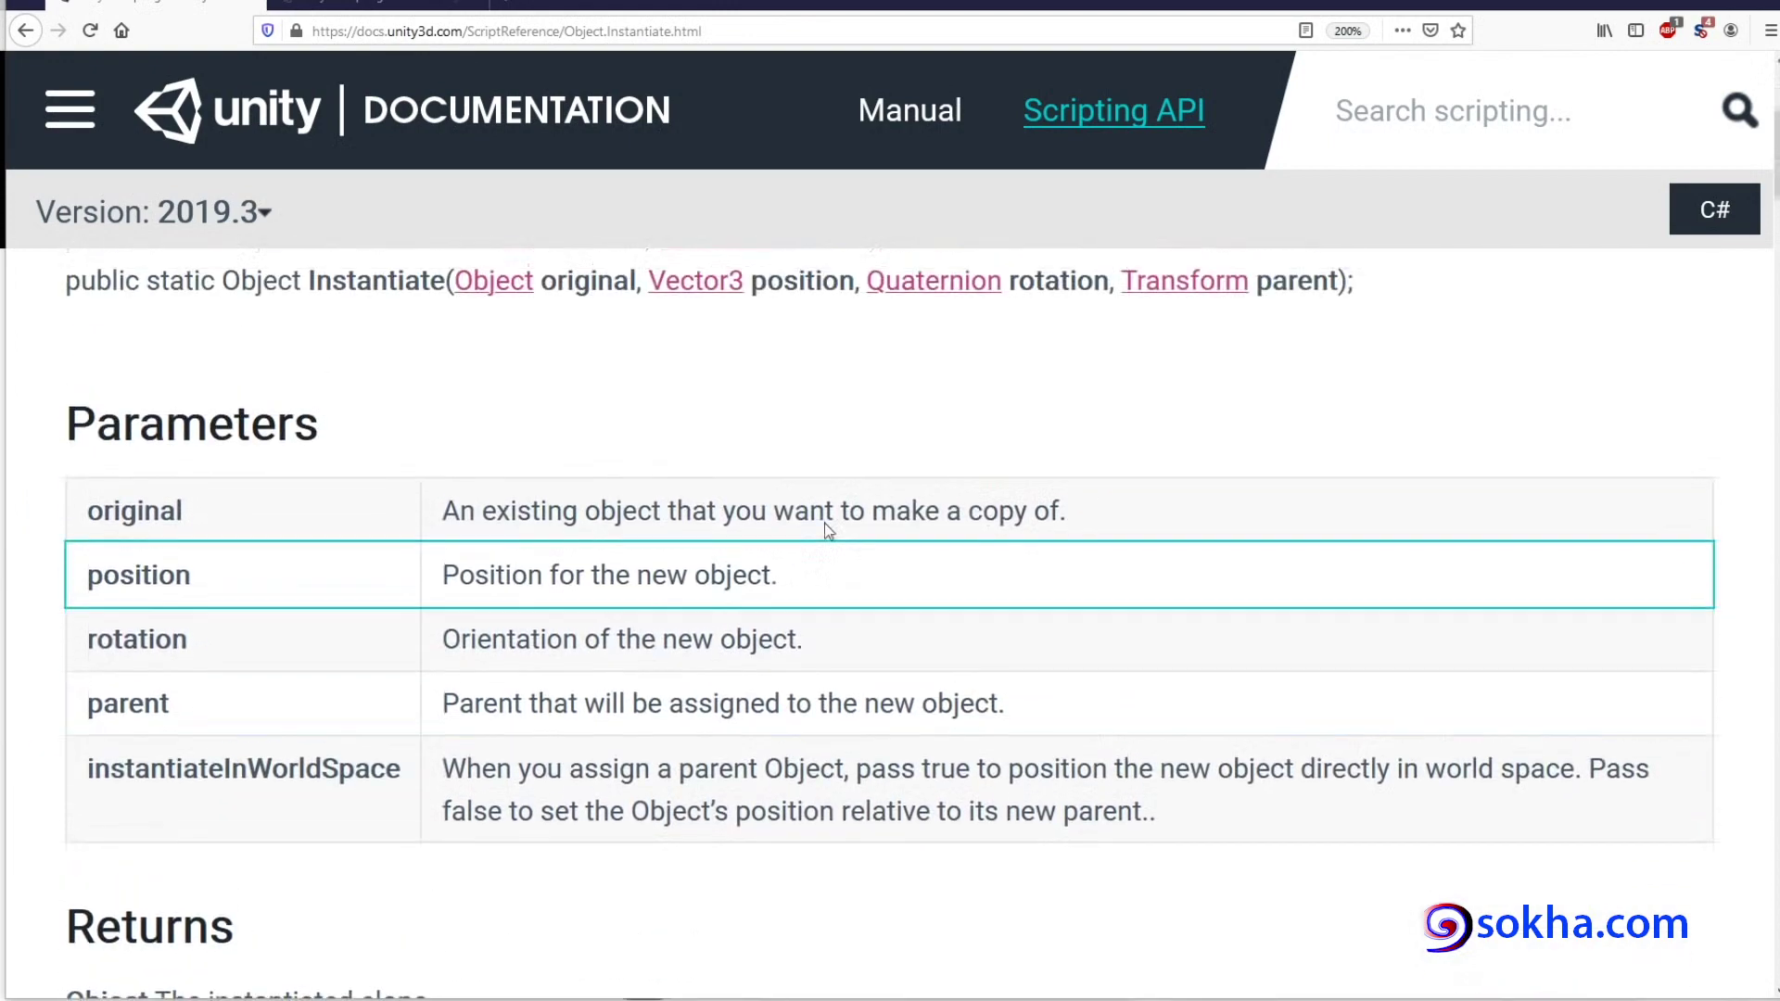
scroll(828, 530, "up", 2)
scroll(828, 529, "down", 3)
scroll(828, 529, "down", 5)
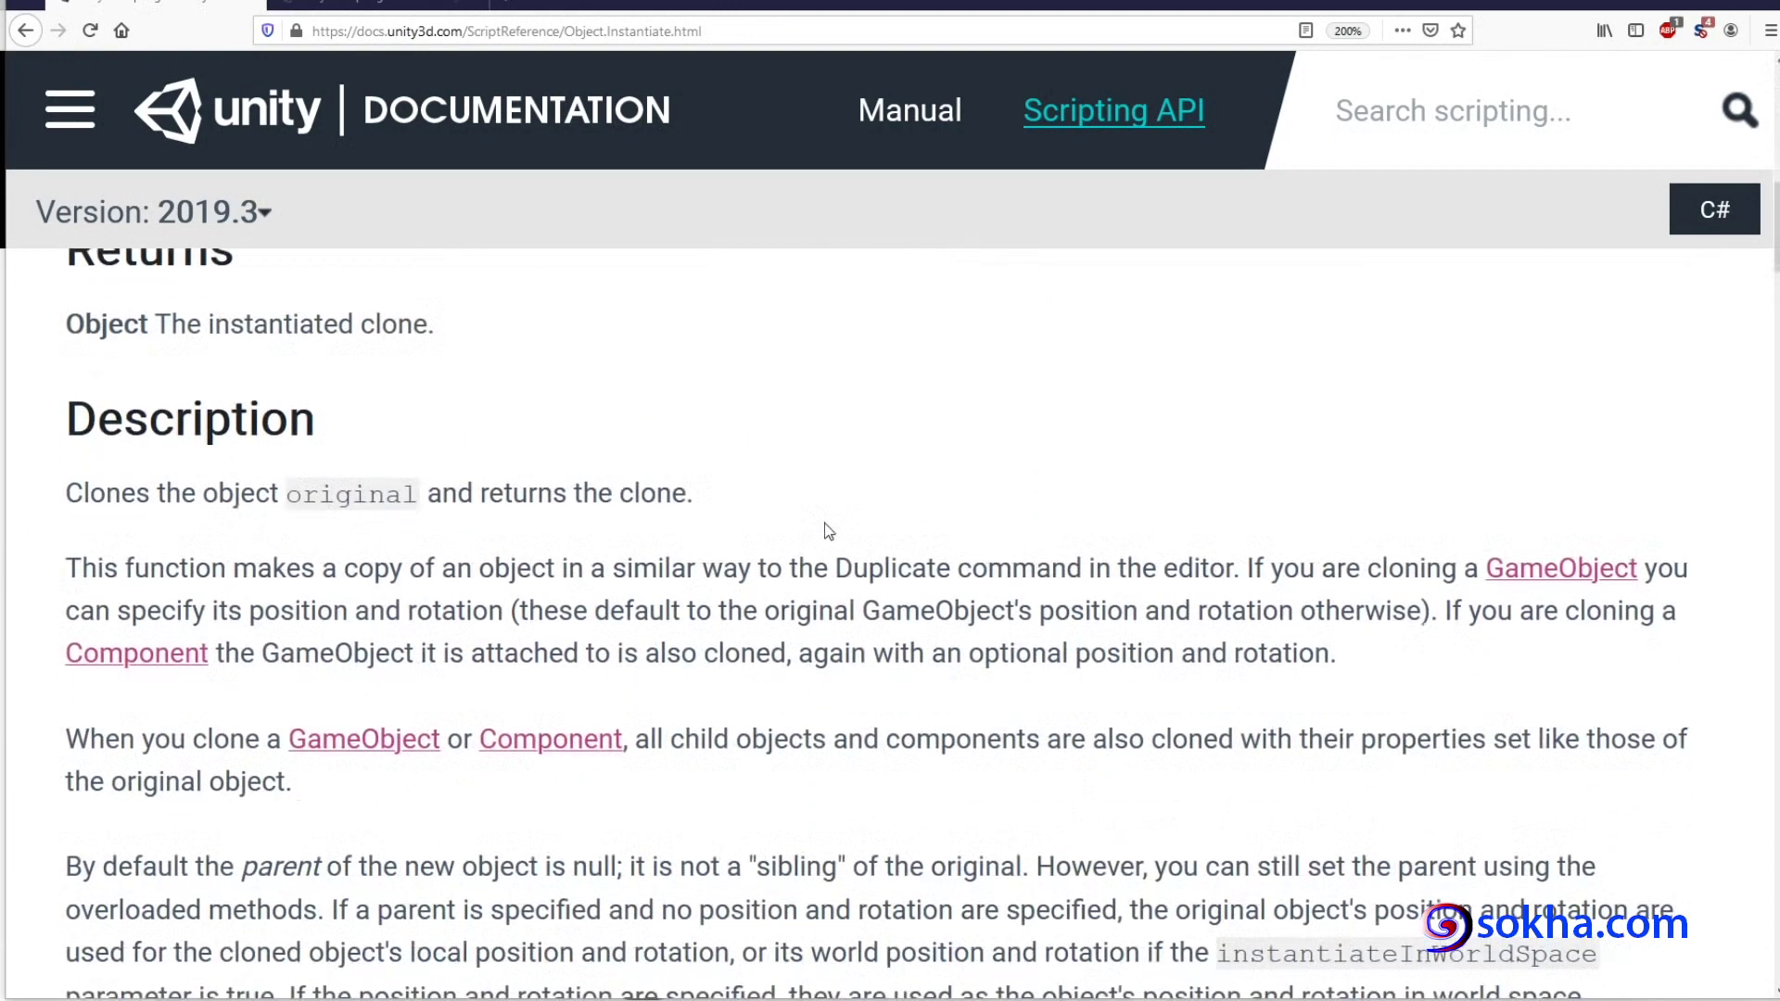
scroll(828, 531, "down", 5)
scroll(828, 530, "down", 3)
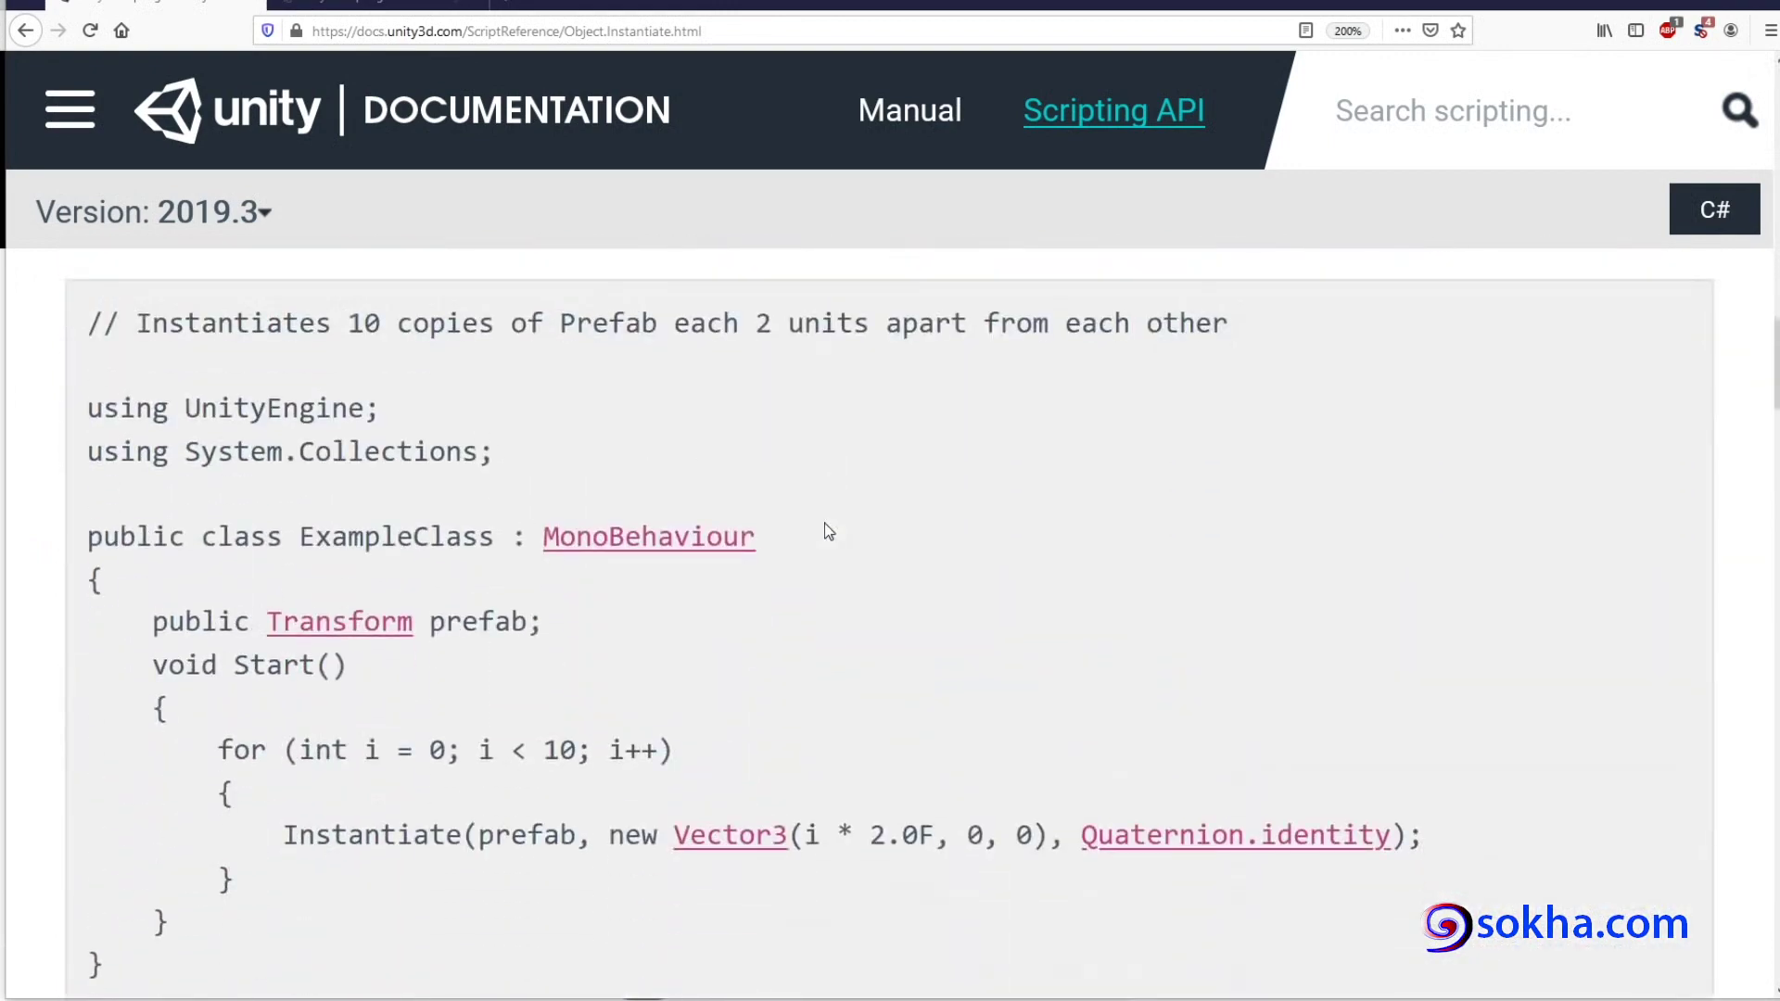
scroll(828, 530, "down", 3)
scroll(827, 531, "down", 4)
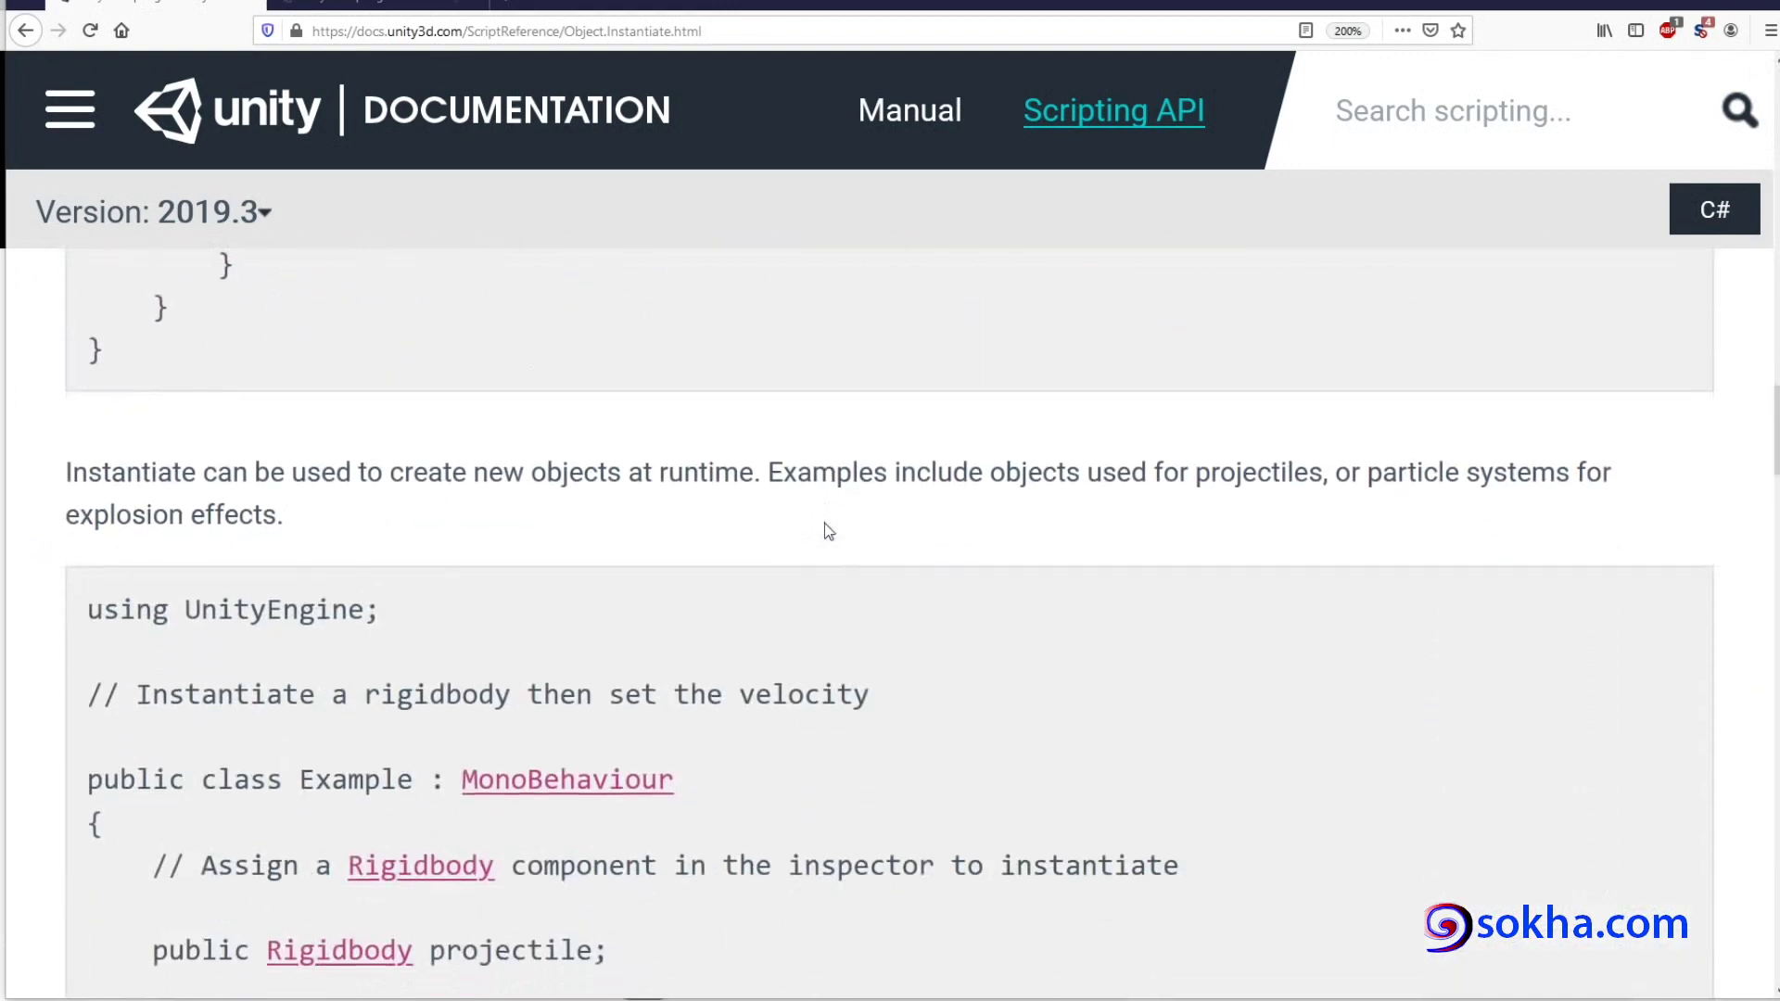
scroll(828, 530, "down", 5)
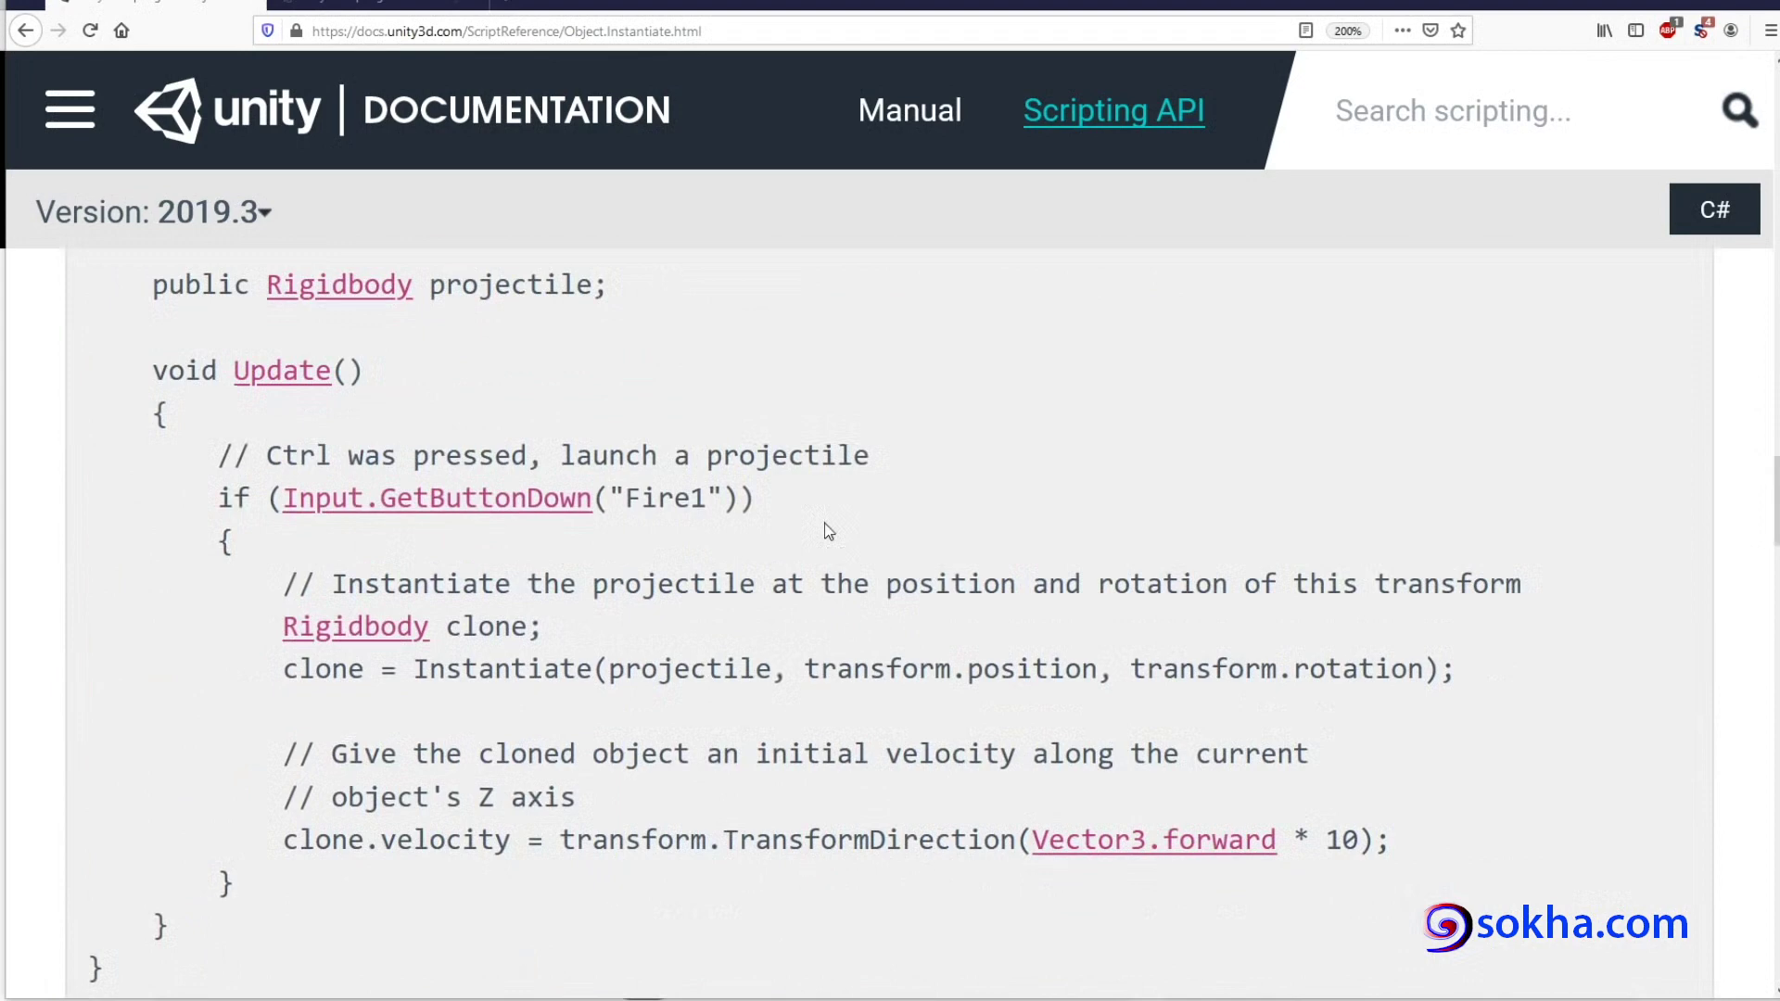
scroll(828, 531, "down", 2)
scroll(824, 529, "down", 2)
scroll(825, 529, "down", 3)
scroll(825, 529, "down", 4)
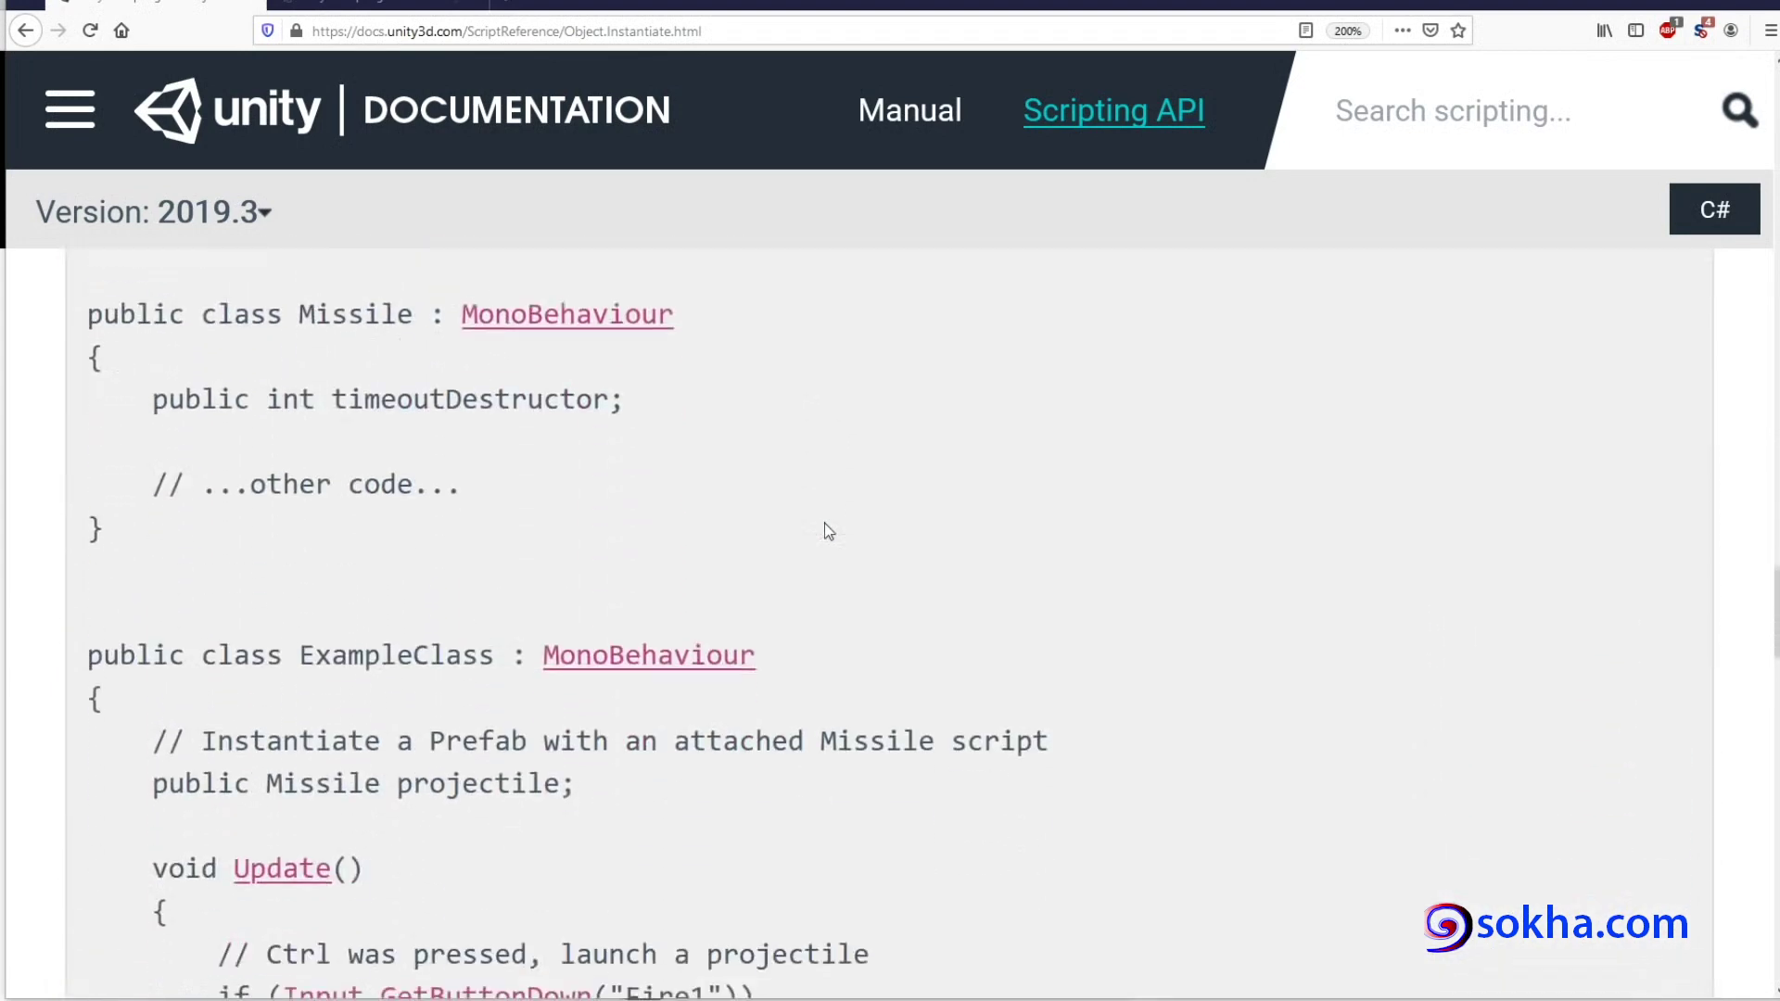
scroll(825, 528, "down", 2)
scroll(828, 530, "down", 2)
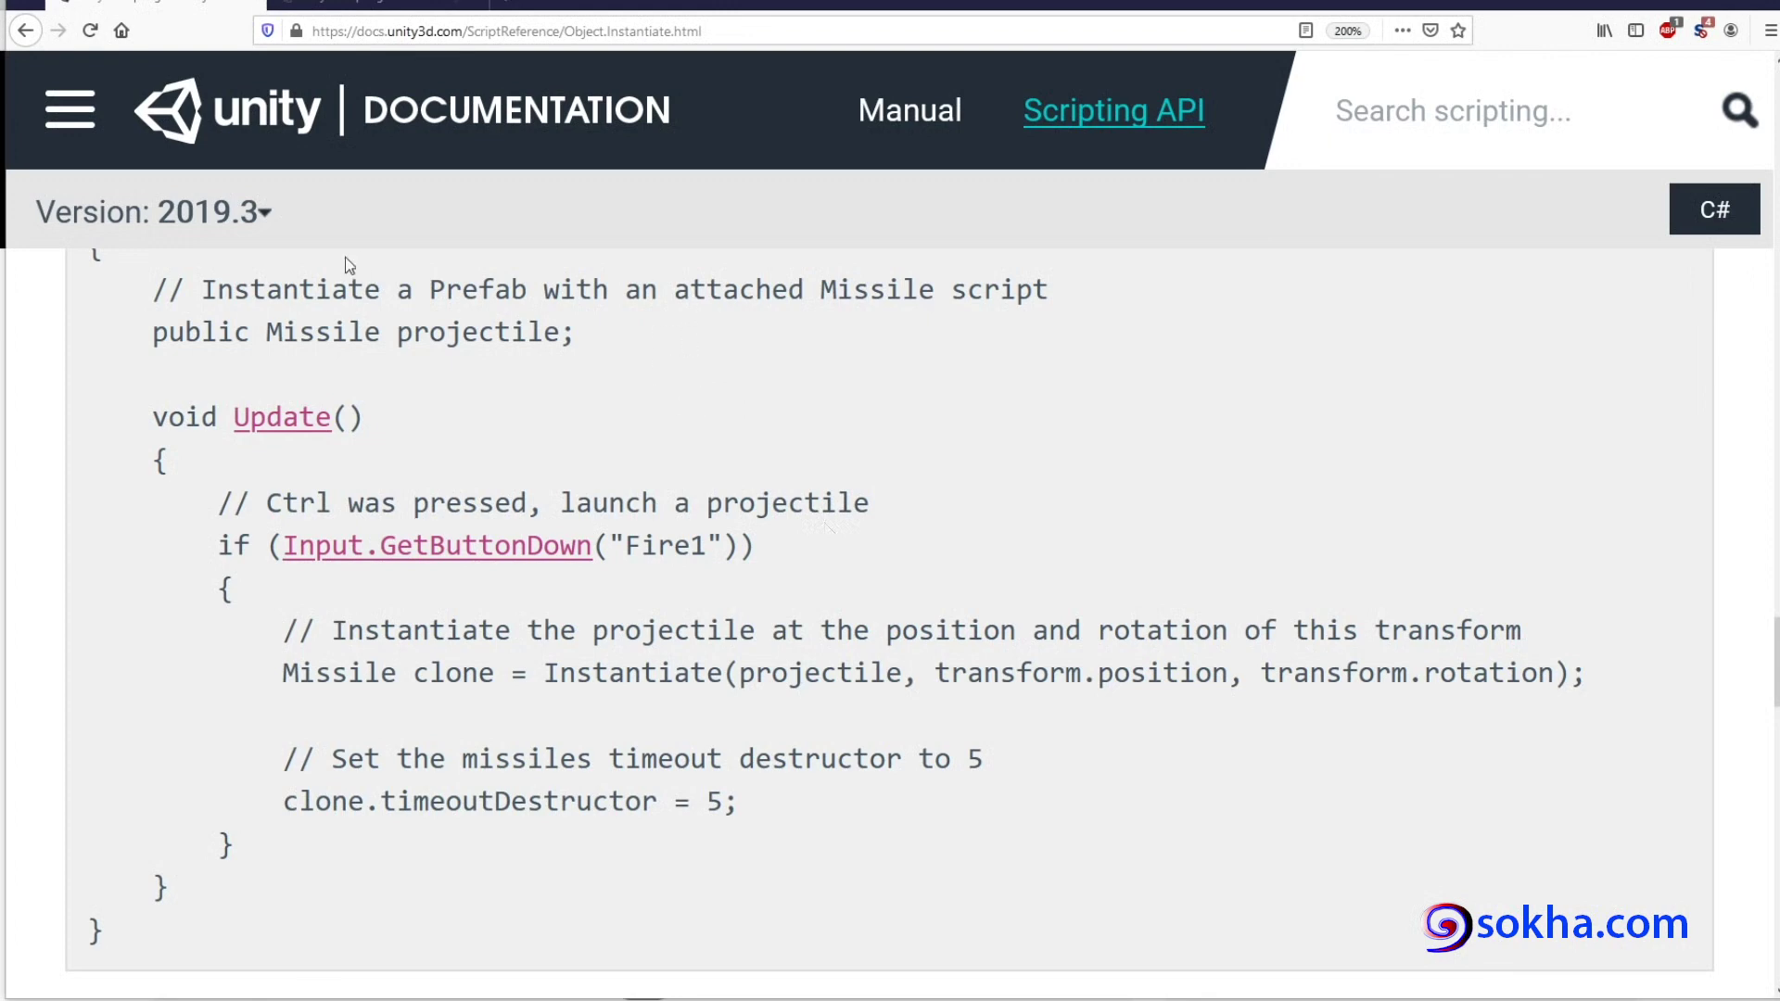
left_click_drag(249, 289, 658, 359)
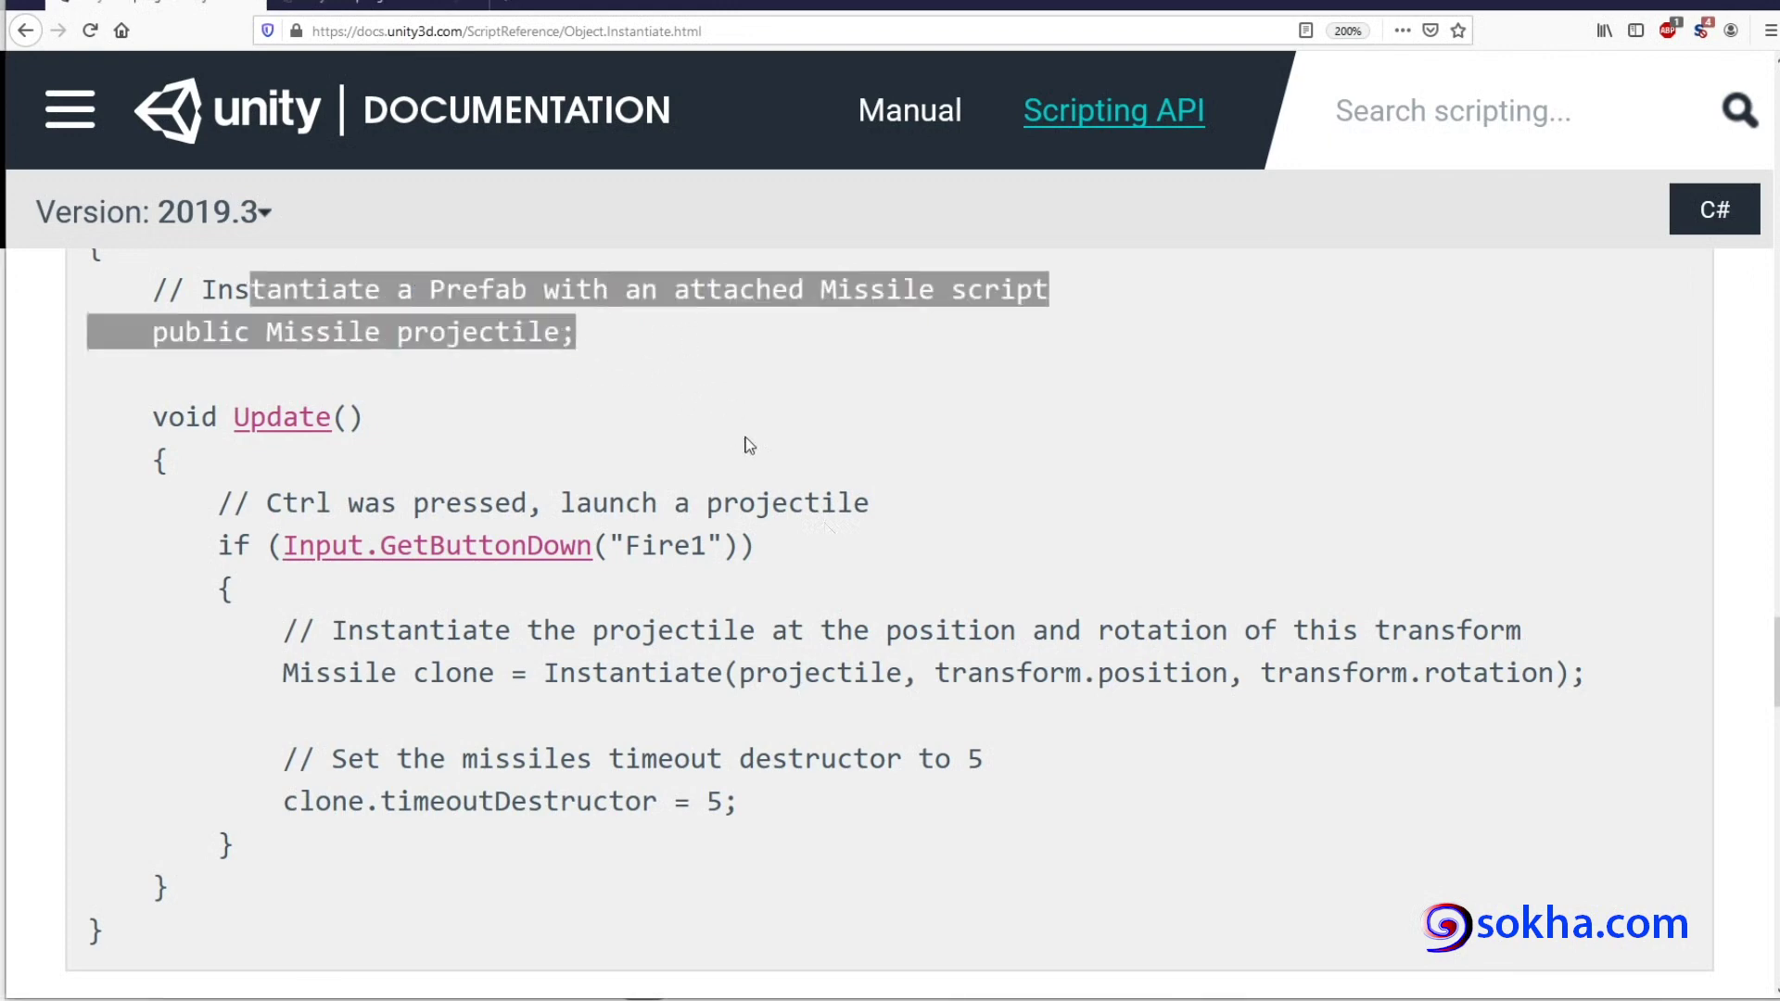
scroll(940, 660, "down", 3)
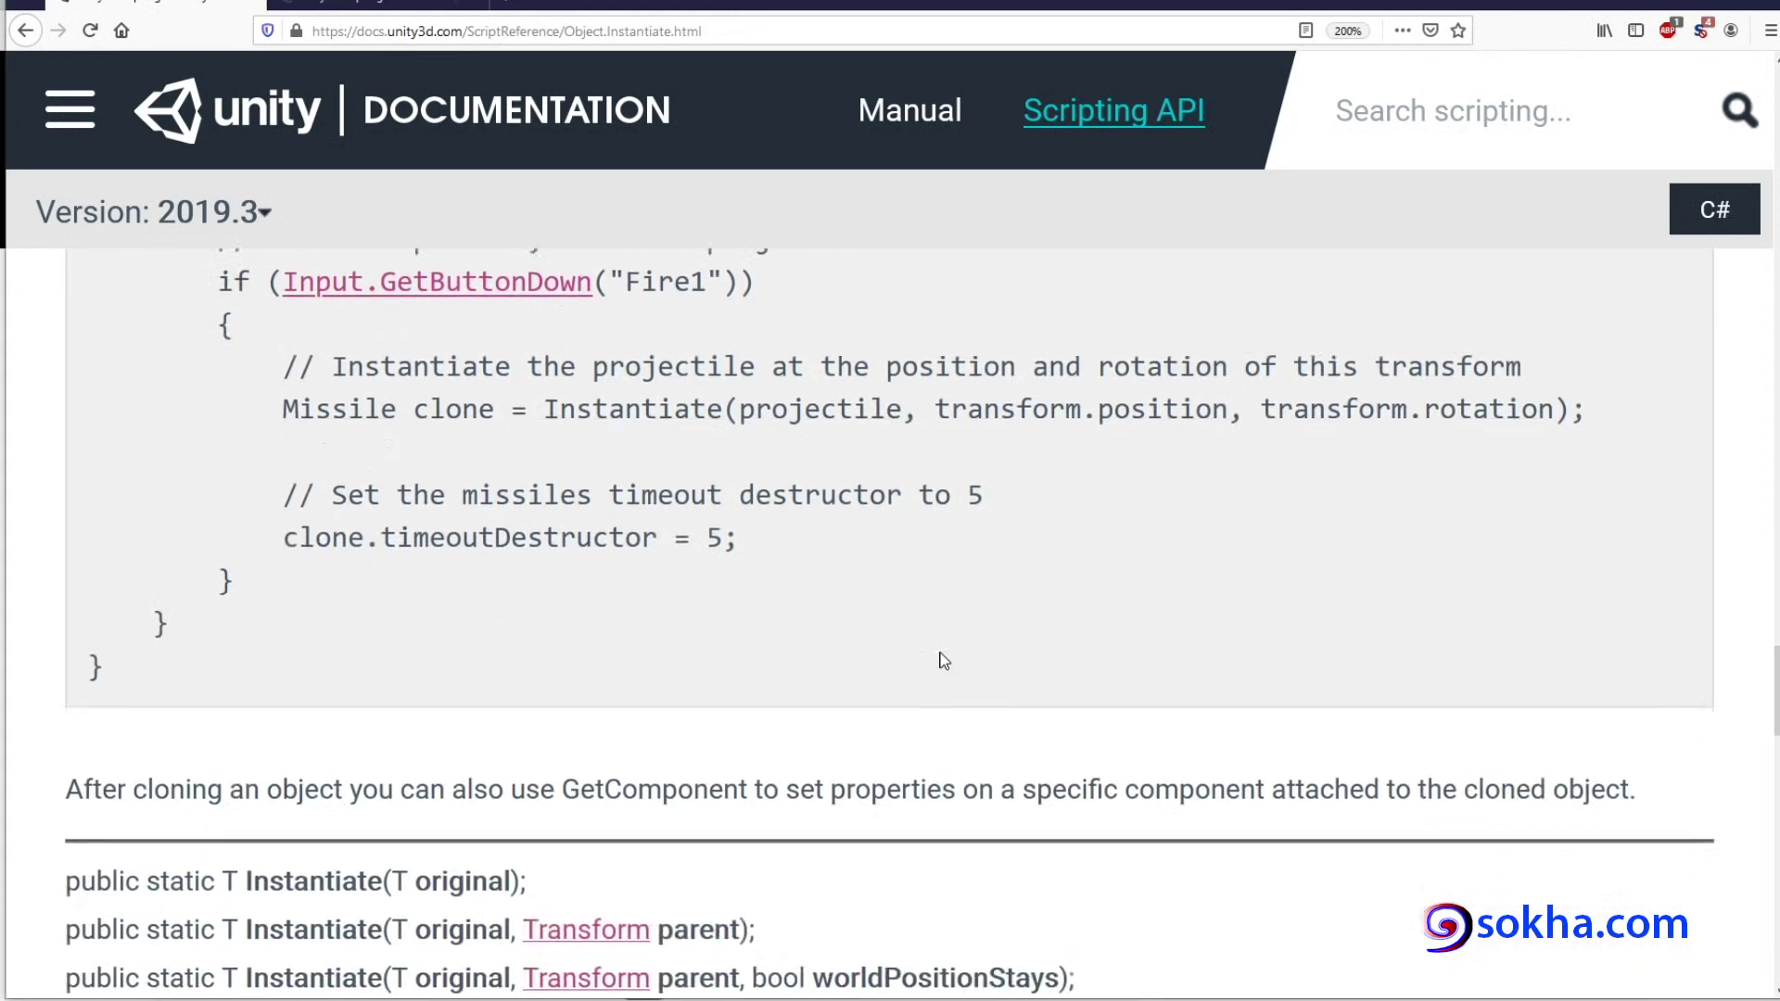
scroll(941, 660, "down", 4)
scroll(943, 661, "down", 4)
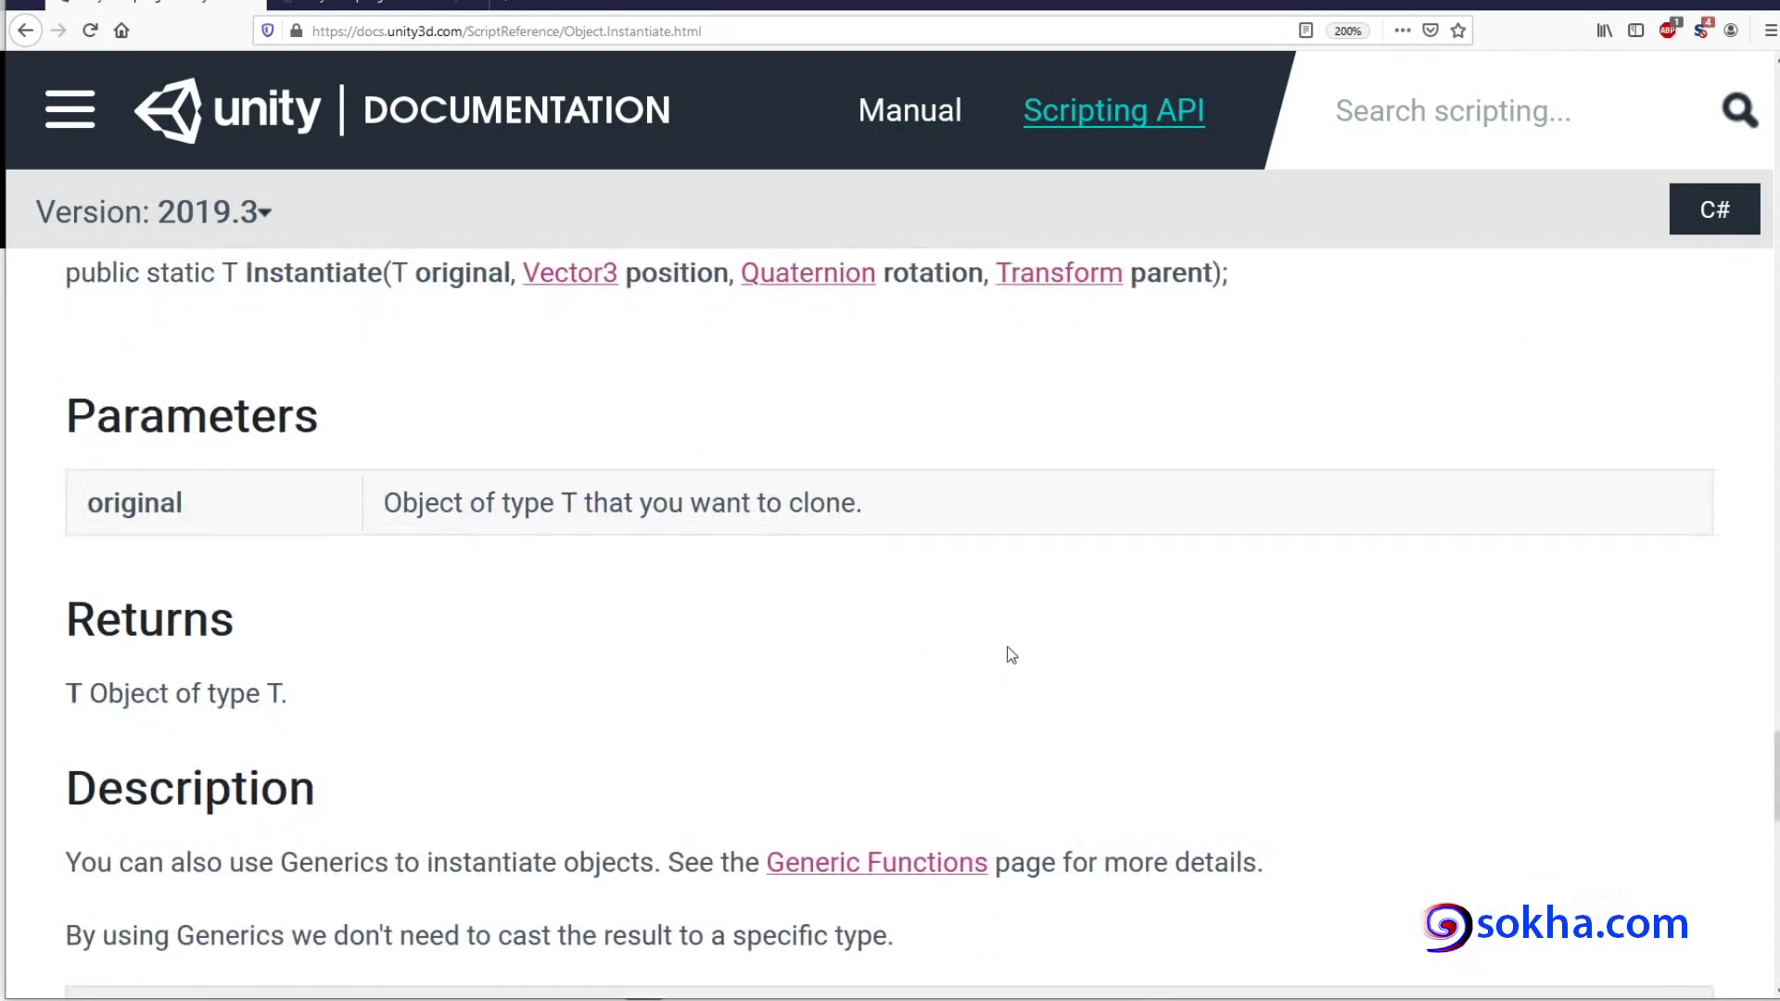
scroll(1010, 654, "down", 5)
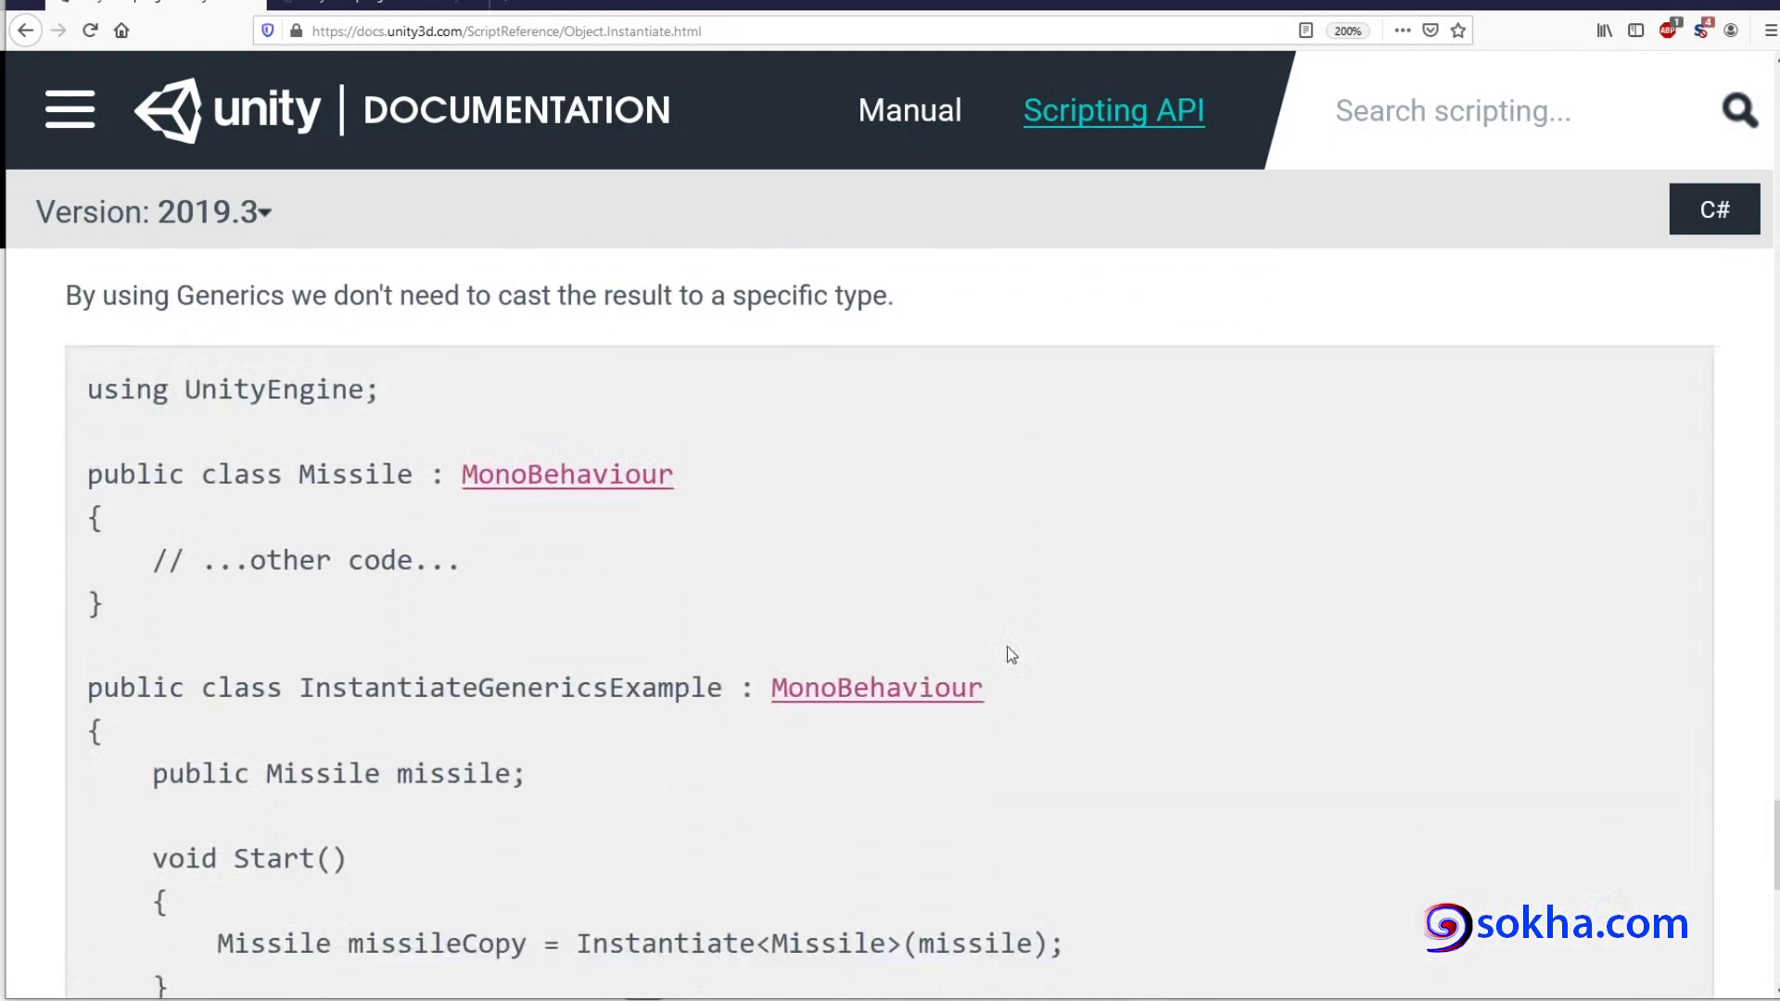
scroll(1010, 654, "down", 5)
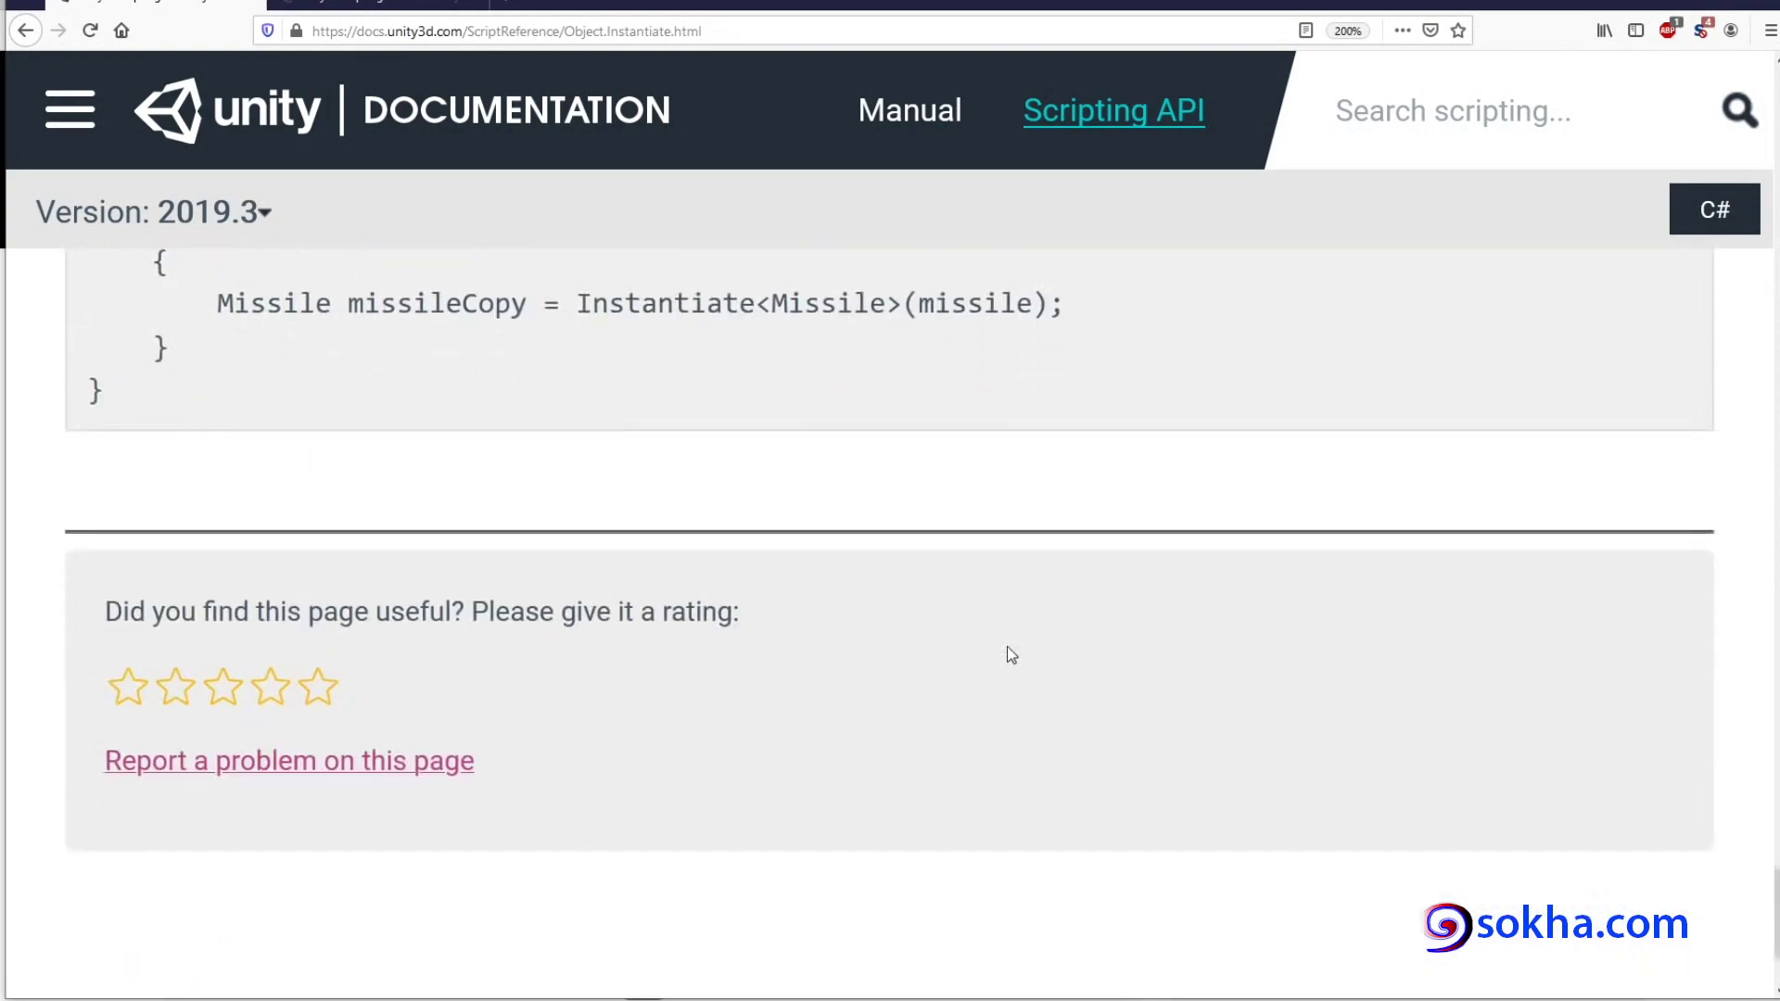
scroll(1011, 654, "up", 2)
scroll(1010, 654, "up", 2)
scroll(1010, 654, "up", 1)
scroll(1011, 654, "up", 5)
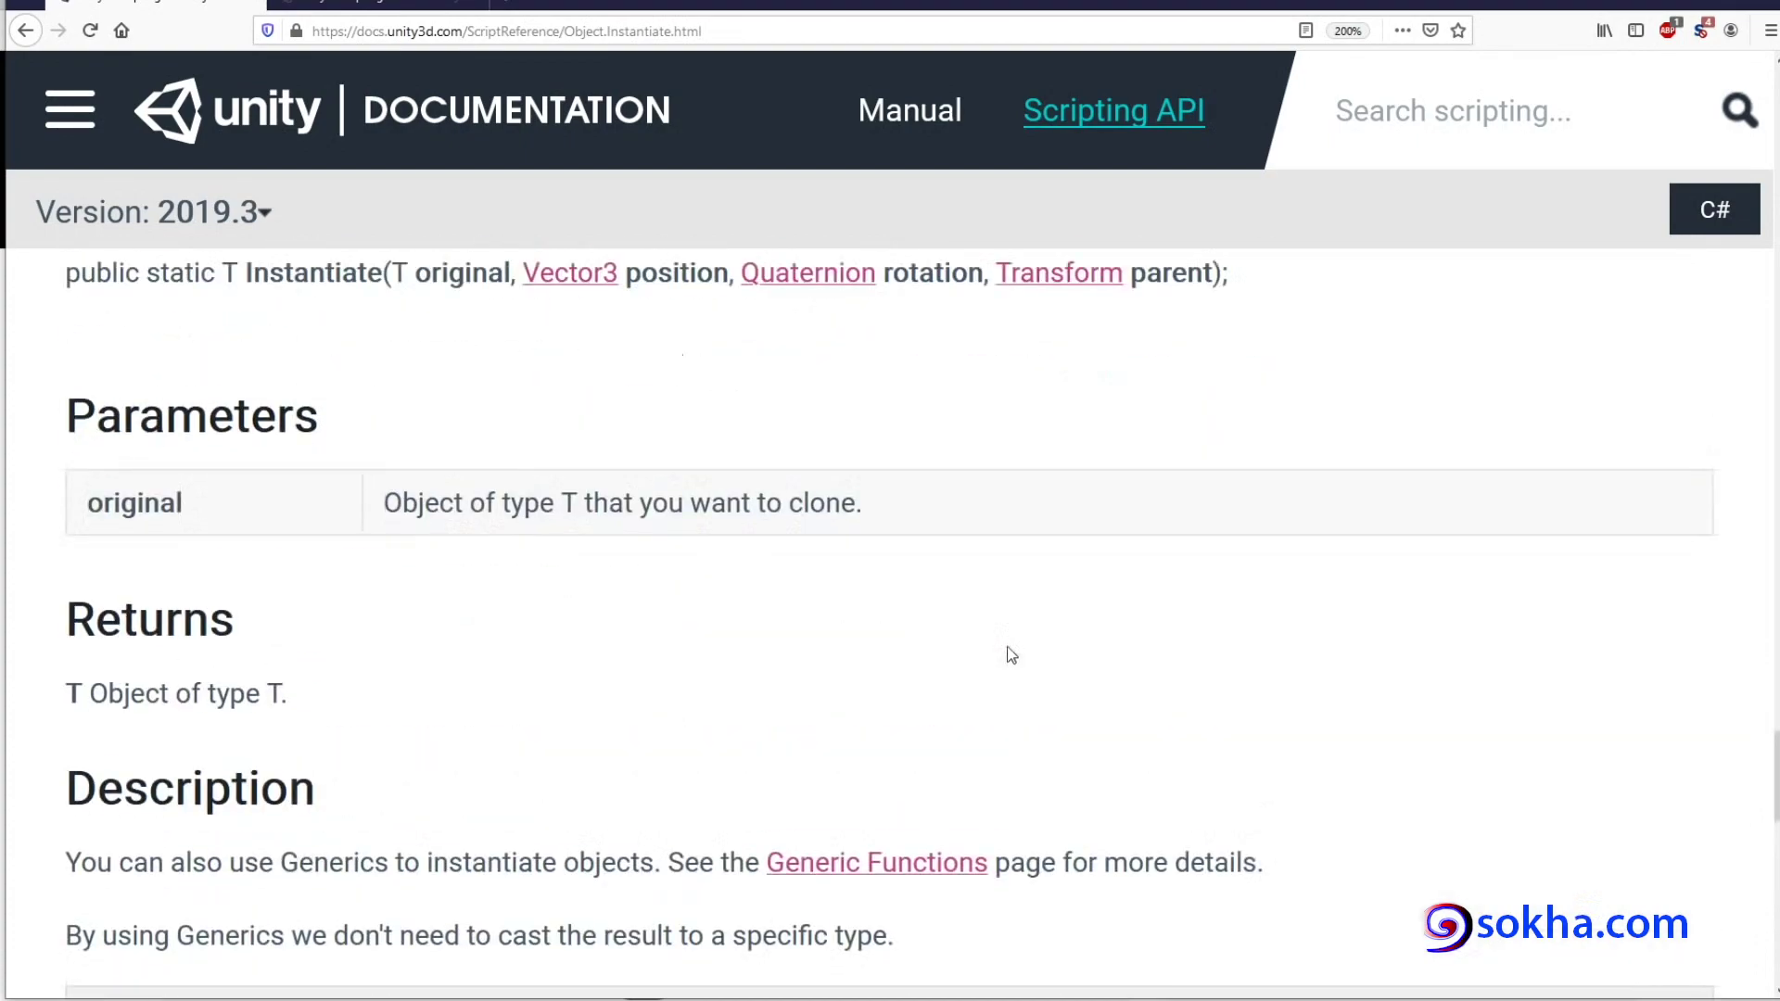
scroll(1011, 655, "up", 5)
scroll(1011, 655, "up", 3)
scroll(1010, 654, "up", 5)
scroll(1010, 654, "up", 5)
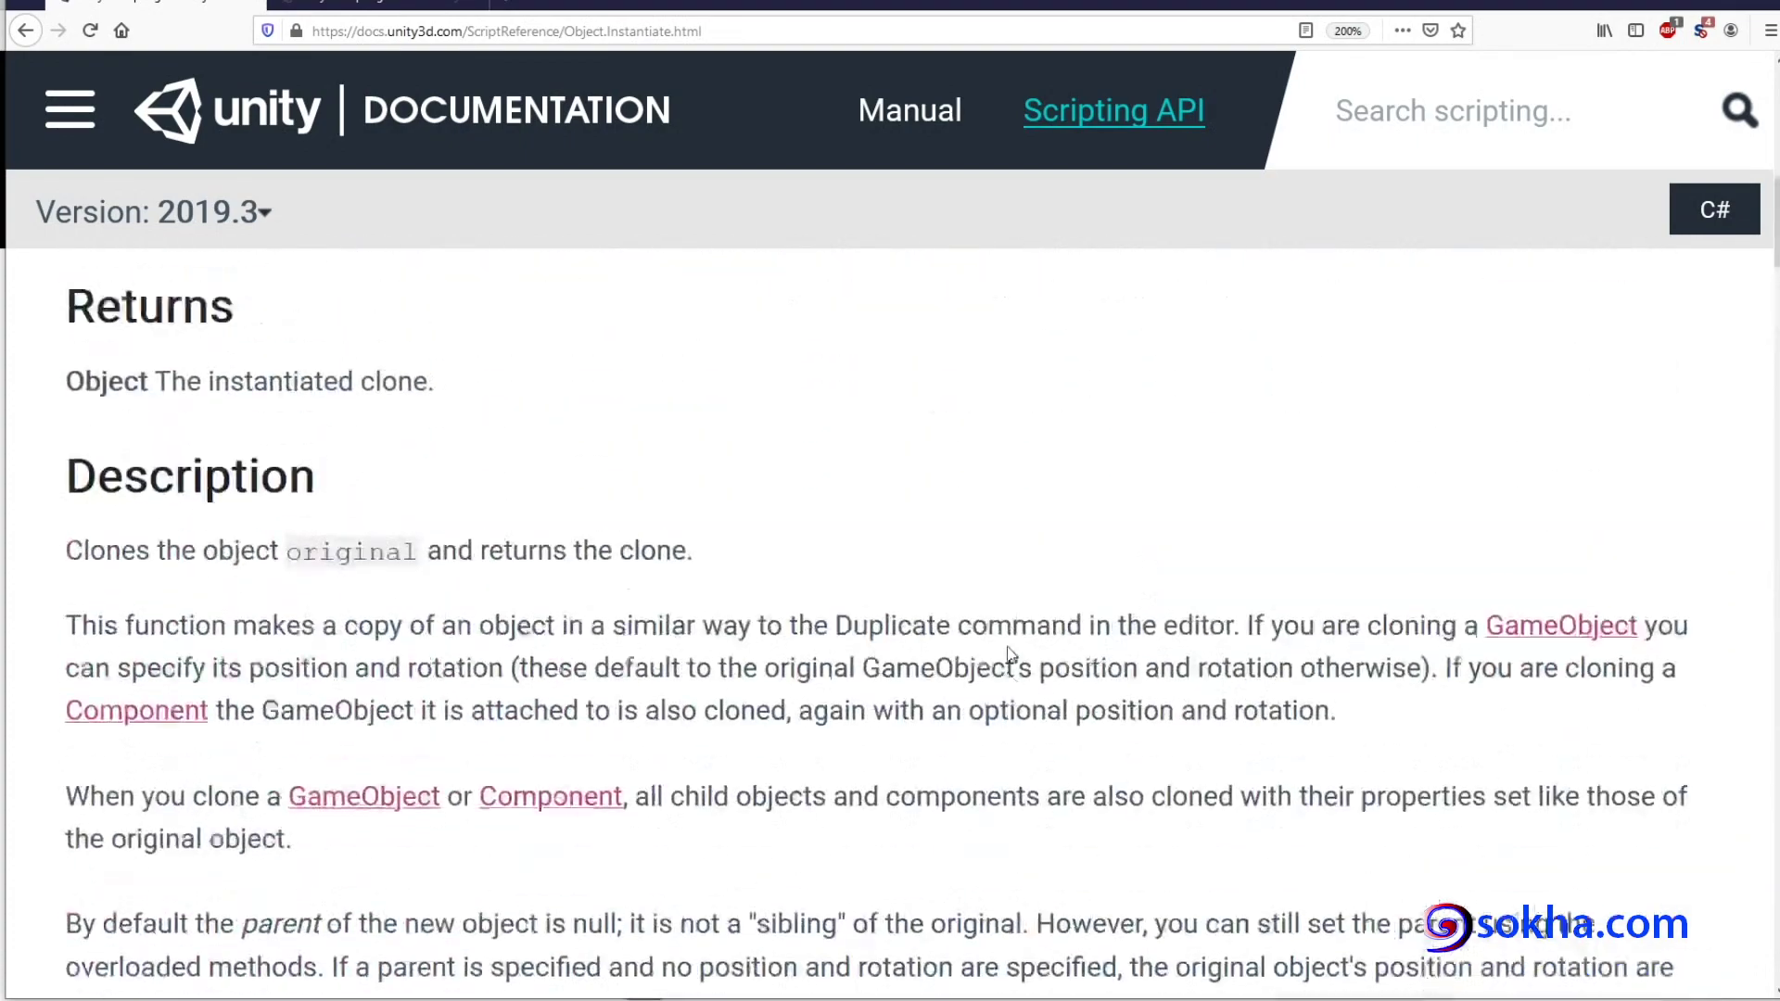
scroll(1010, 654, "up", 5)
scroll(1006, 647, "up", 2)
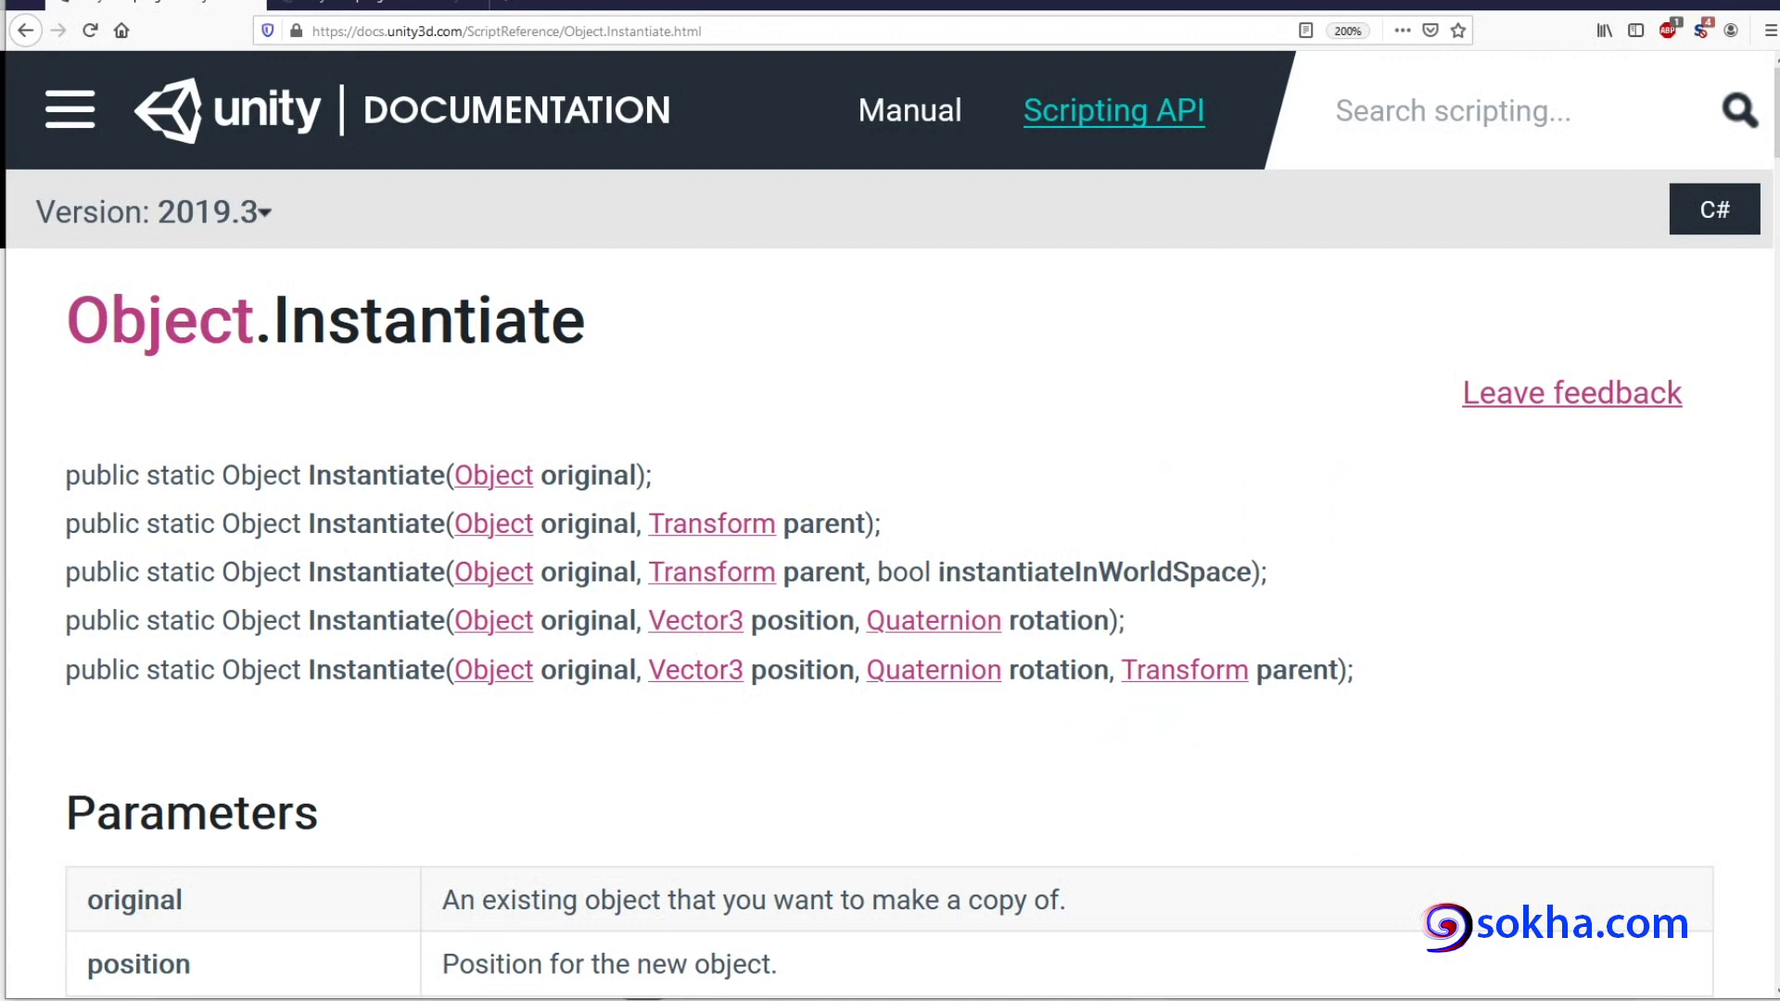
mouse_move(76, 375)
left_mouse_down()
mouse_move(697, 334)
mouse_move(777, 882)
left_mouse_up()
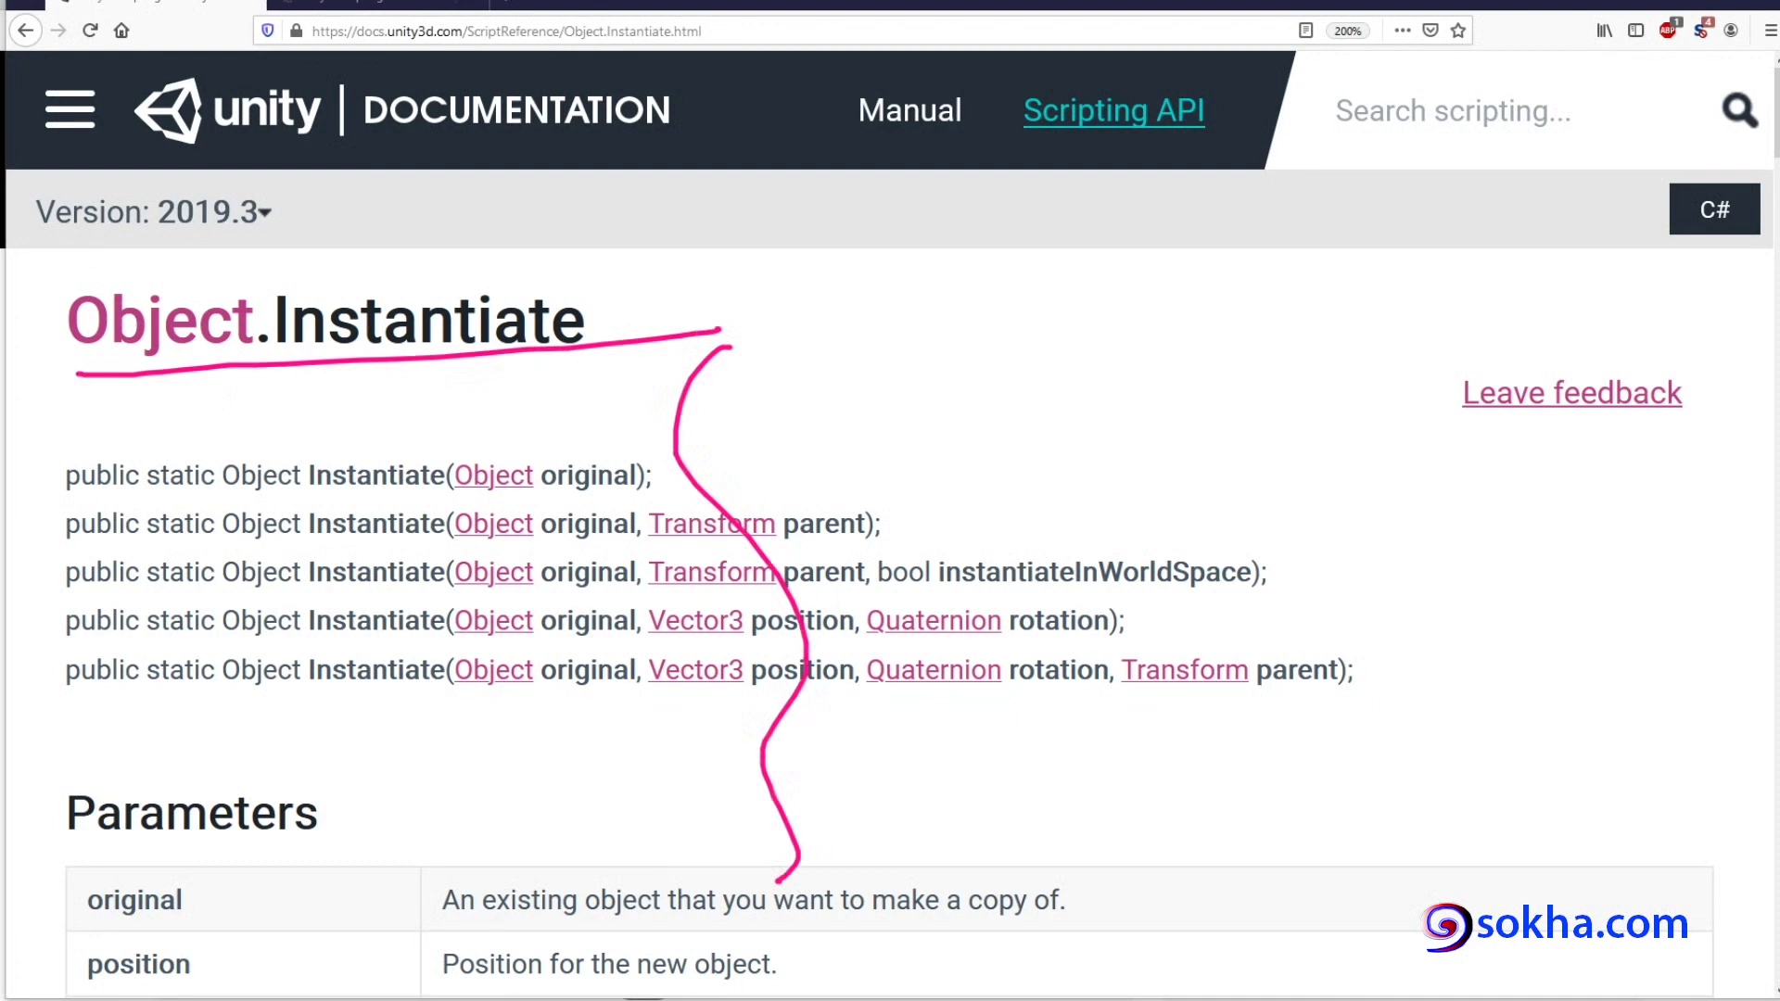
key("Escape")
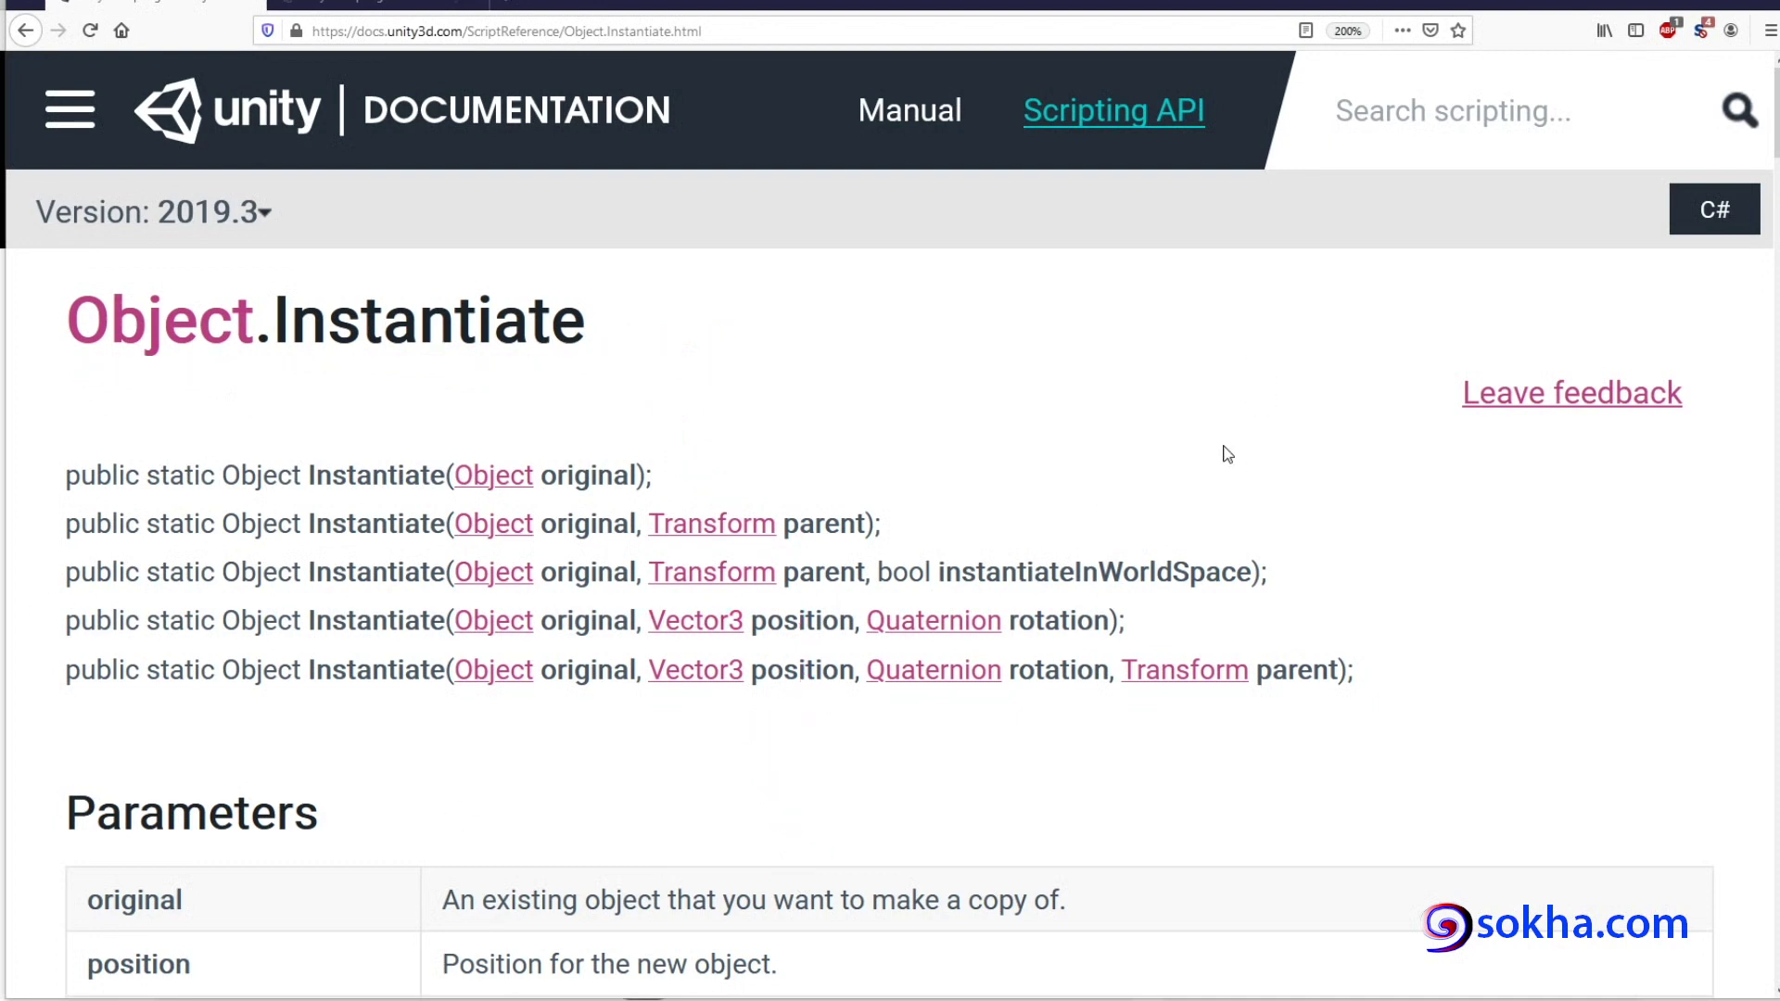
scroll(1227, 454, "down", 5)
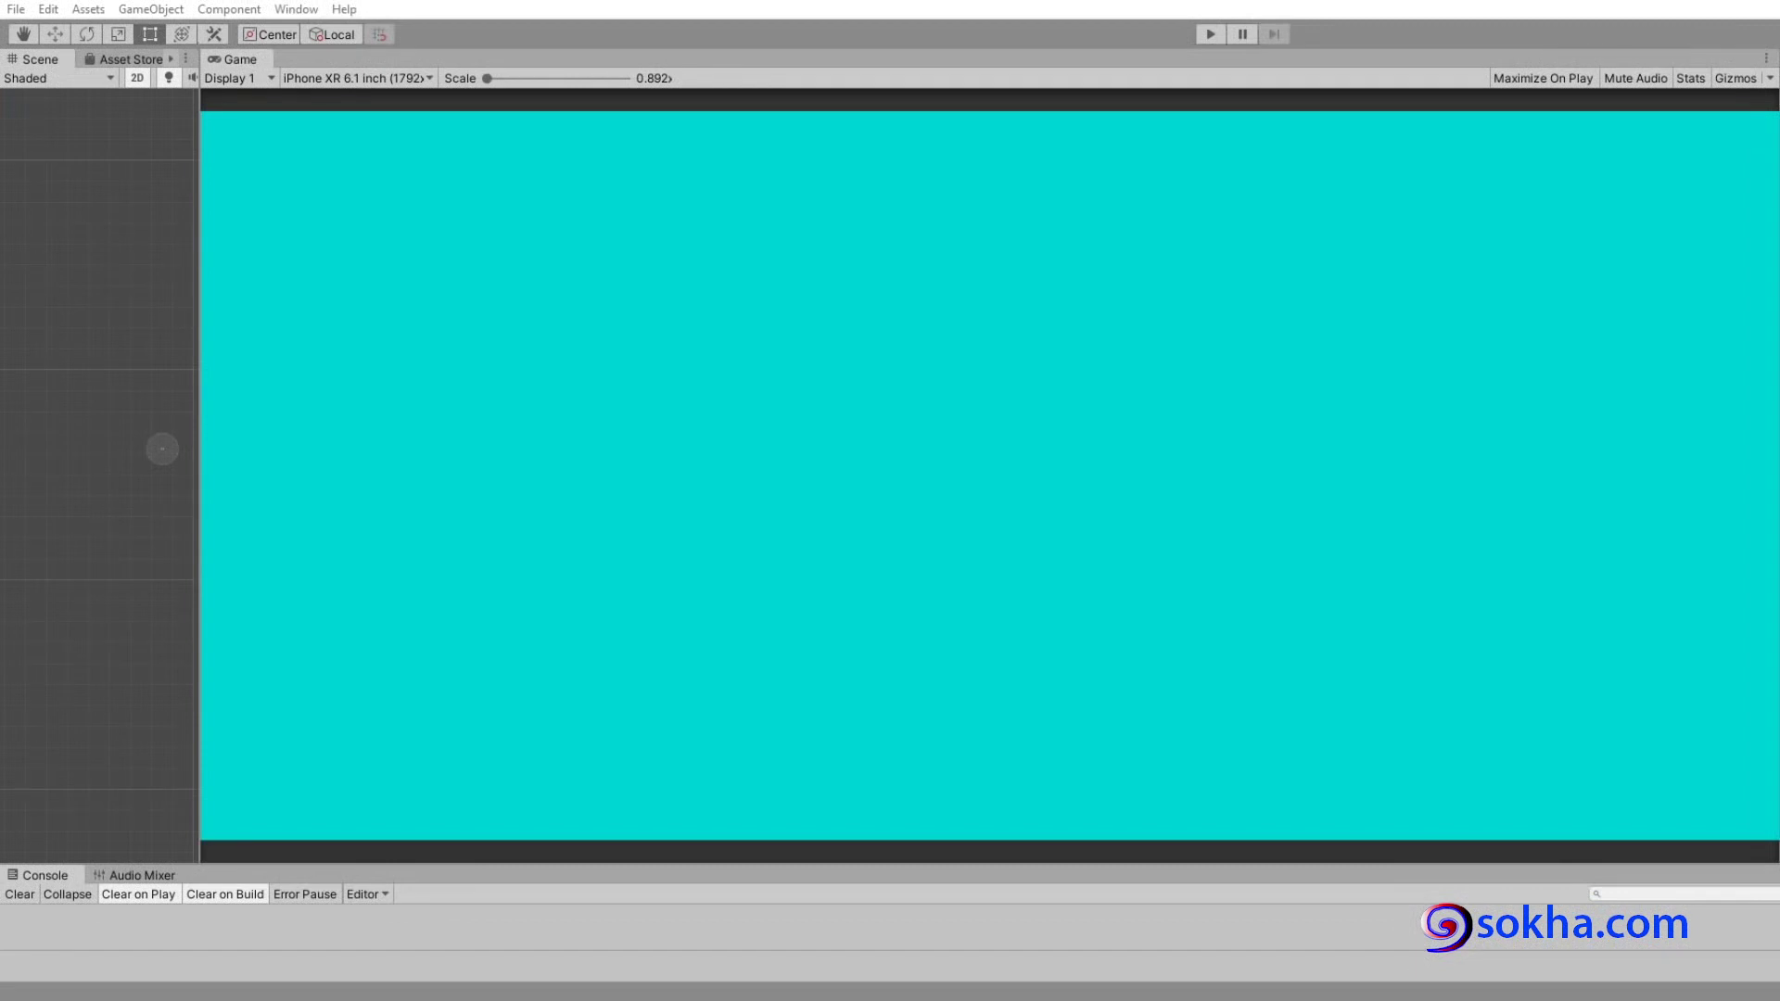
left_click(339, 9)
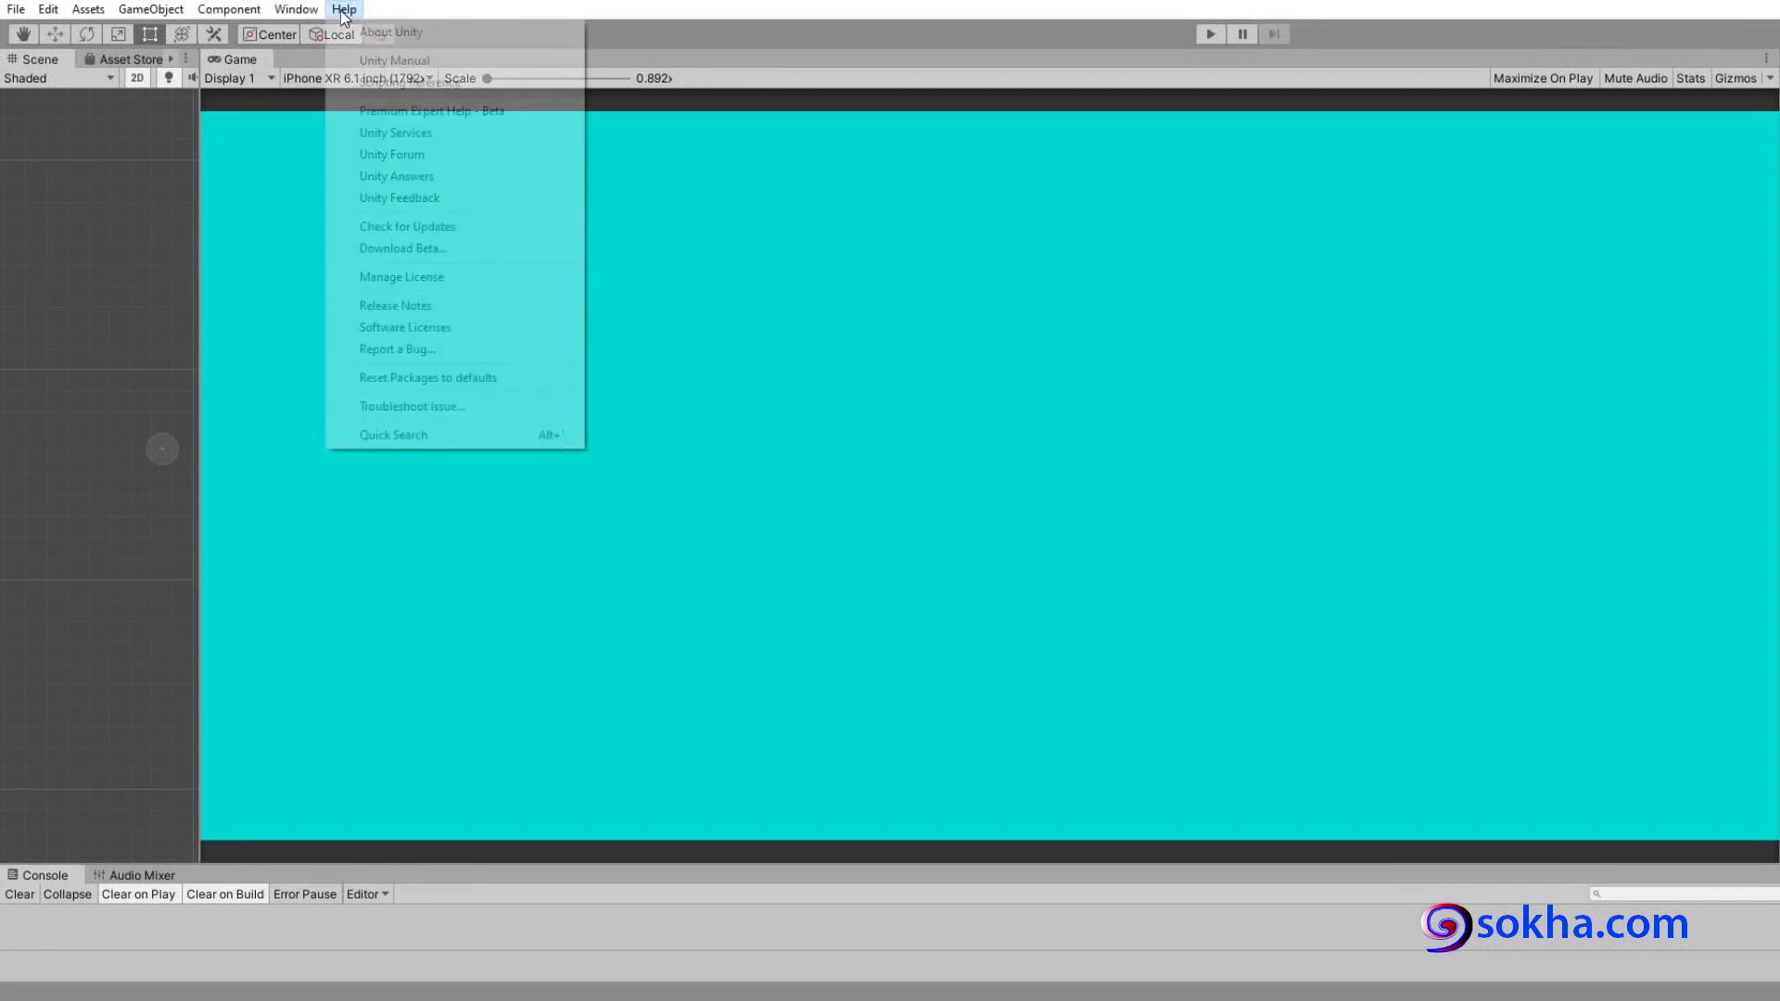
left_click(363, 28)
left_click_drag(537, 71, 1121, 314)
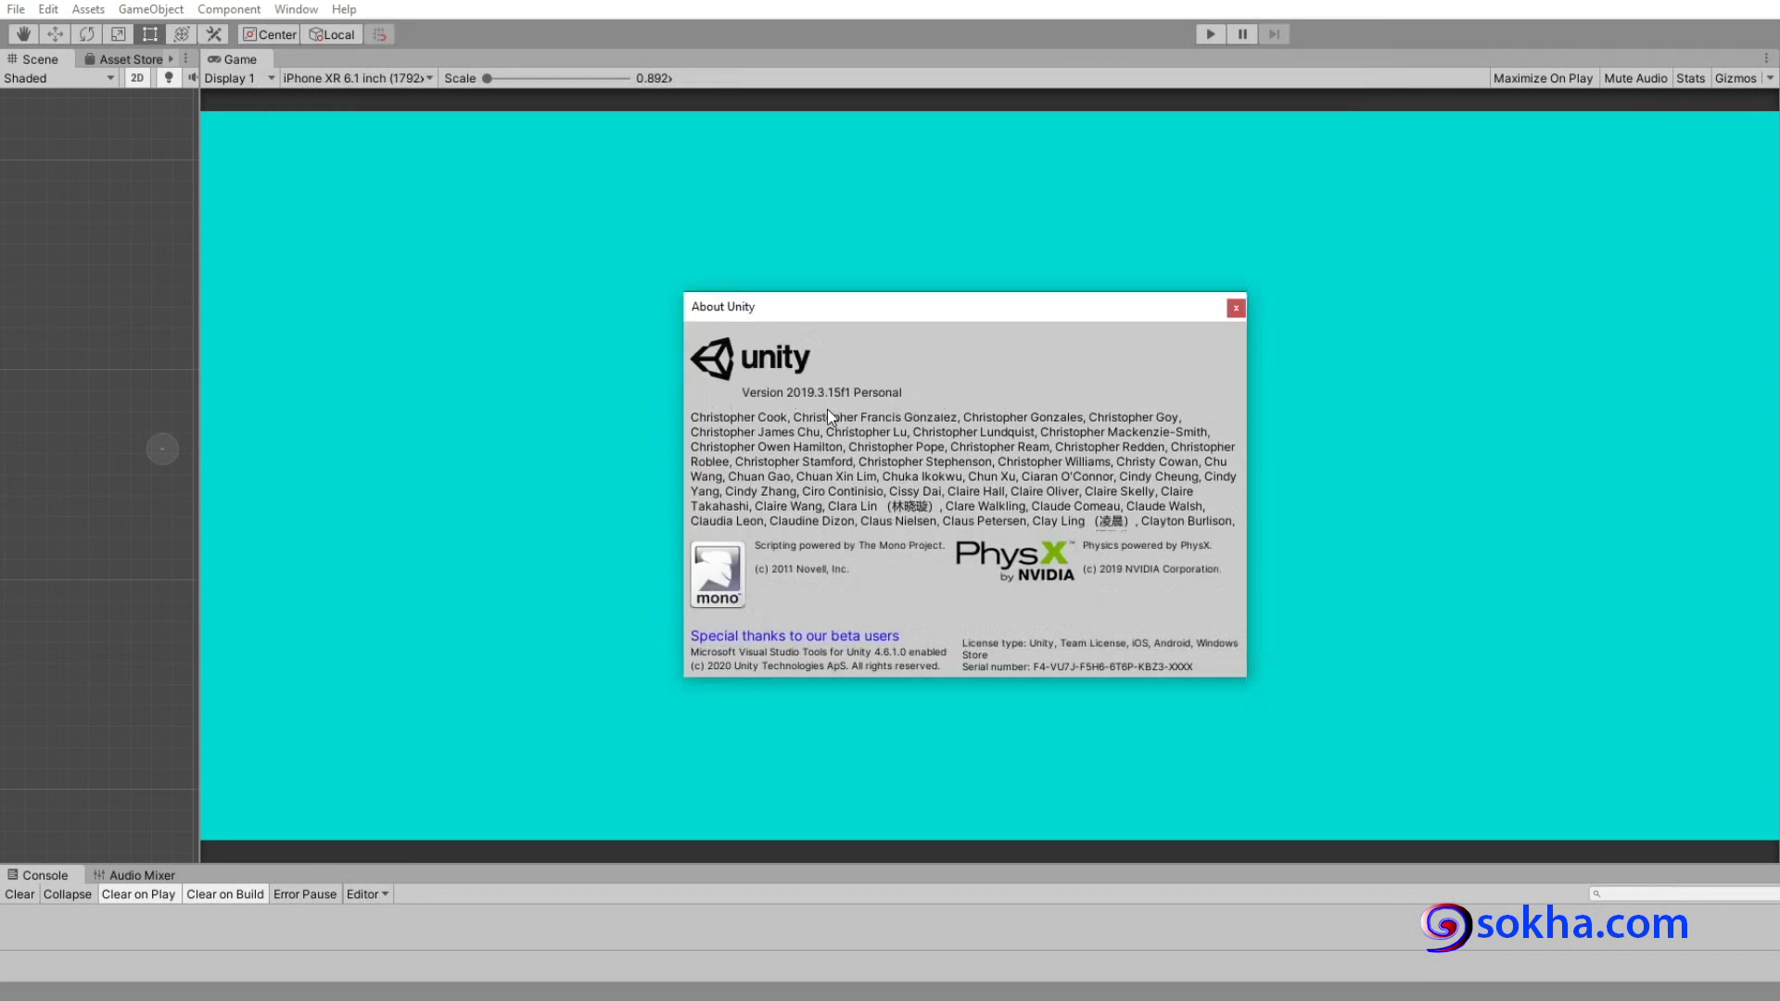
left_click(1238, 304)
left_click(1209, 35)
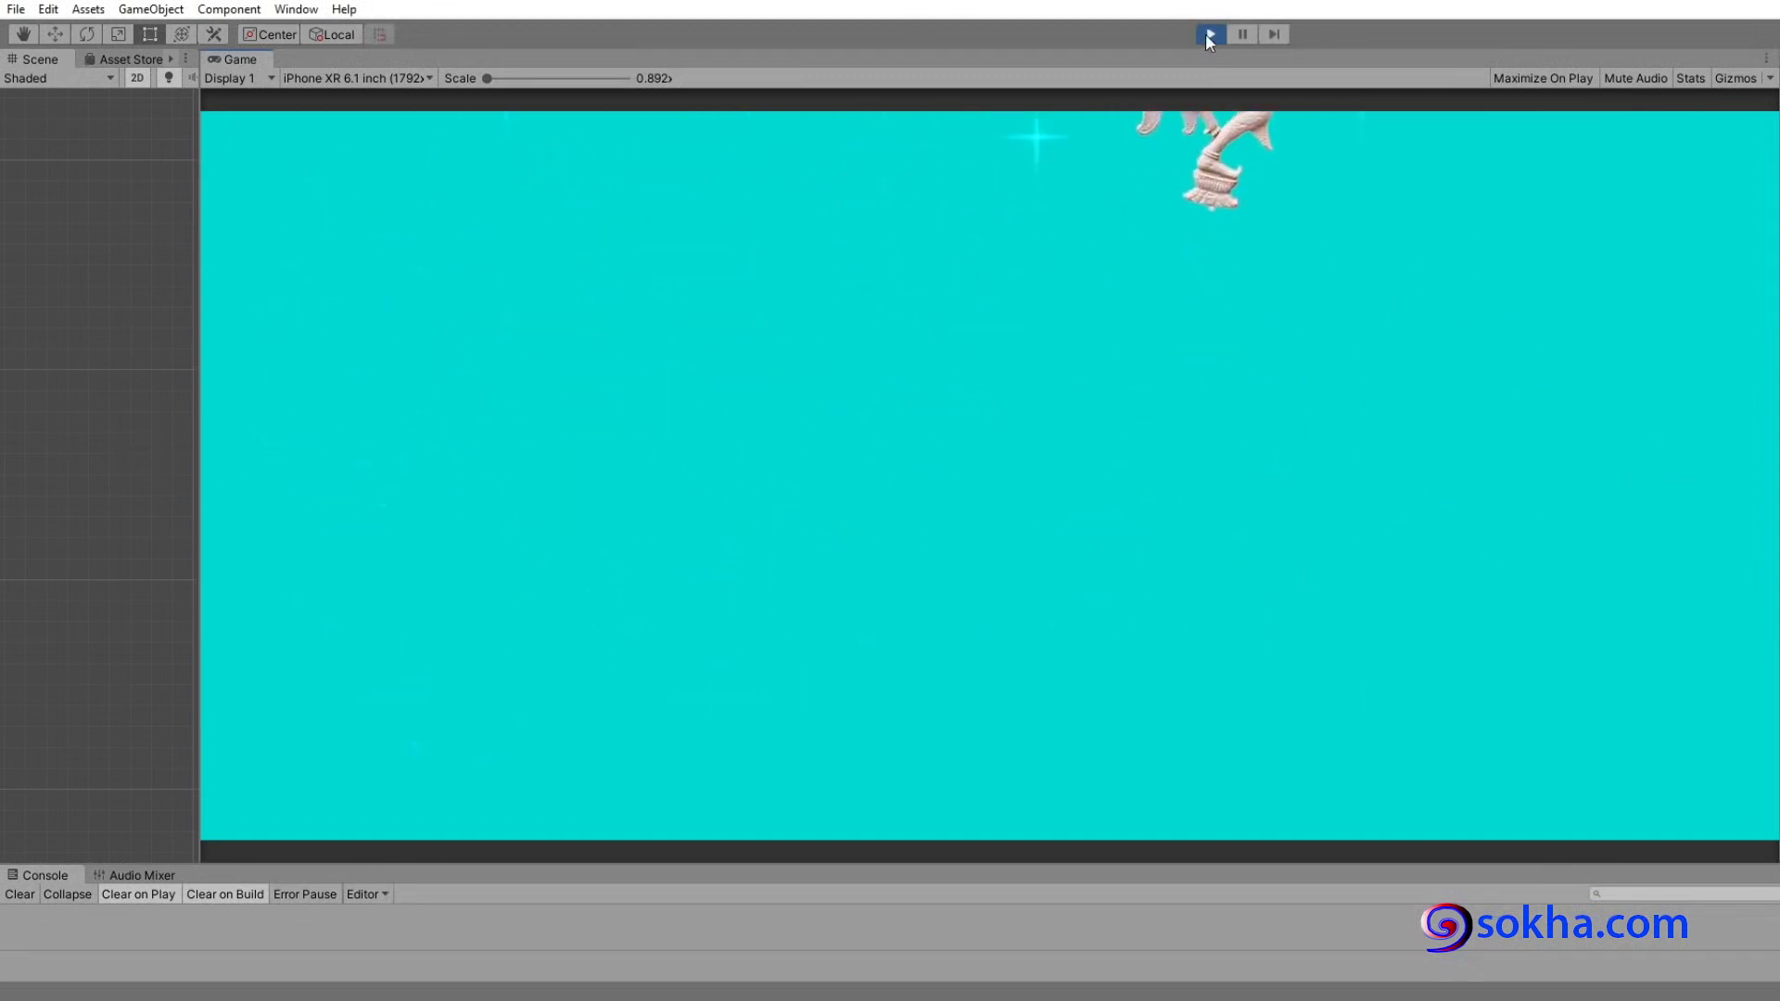
key("ctrl+p")
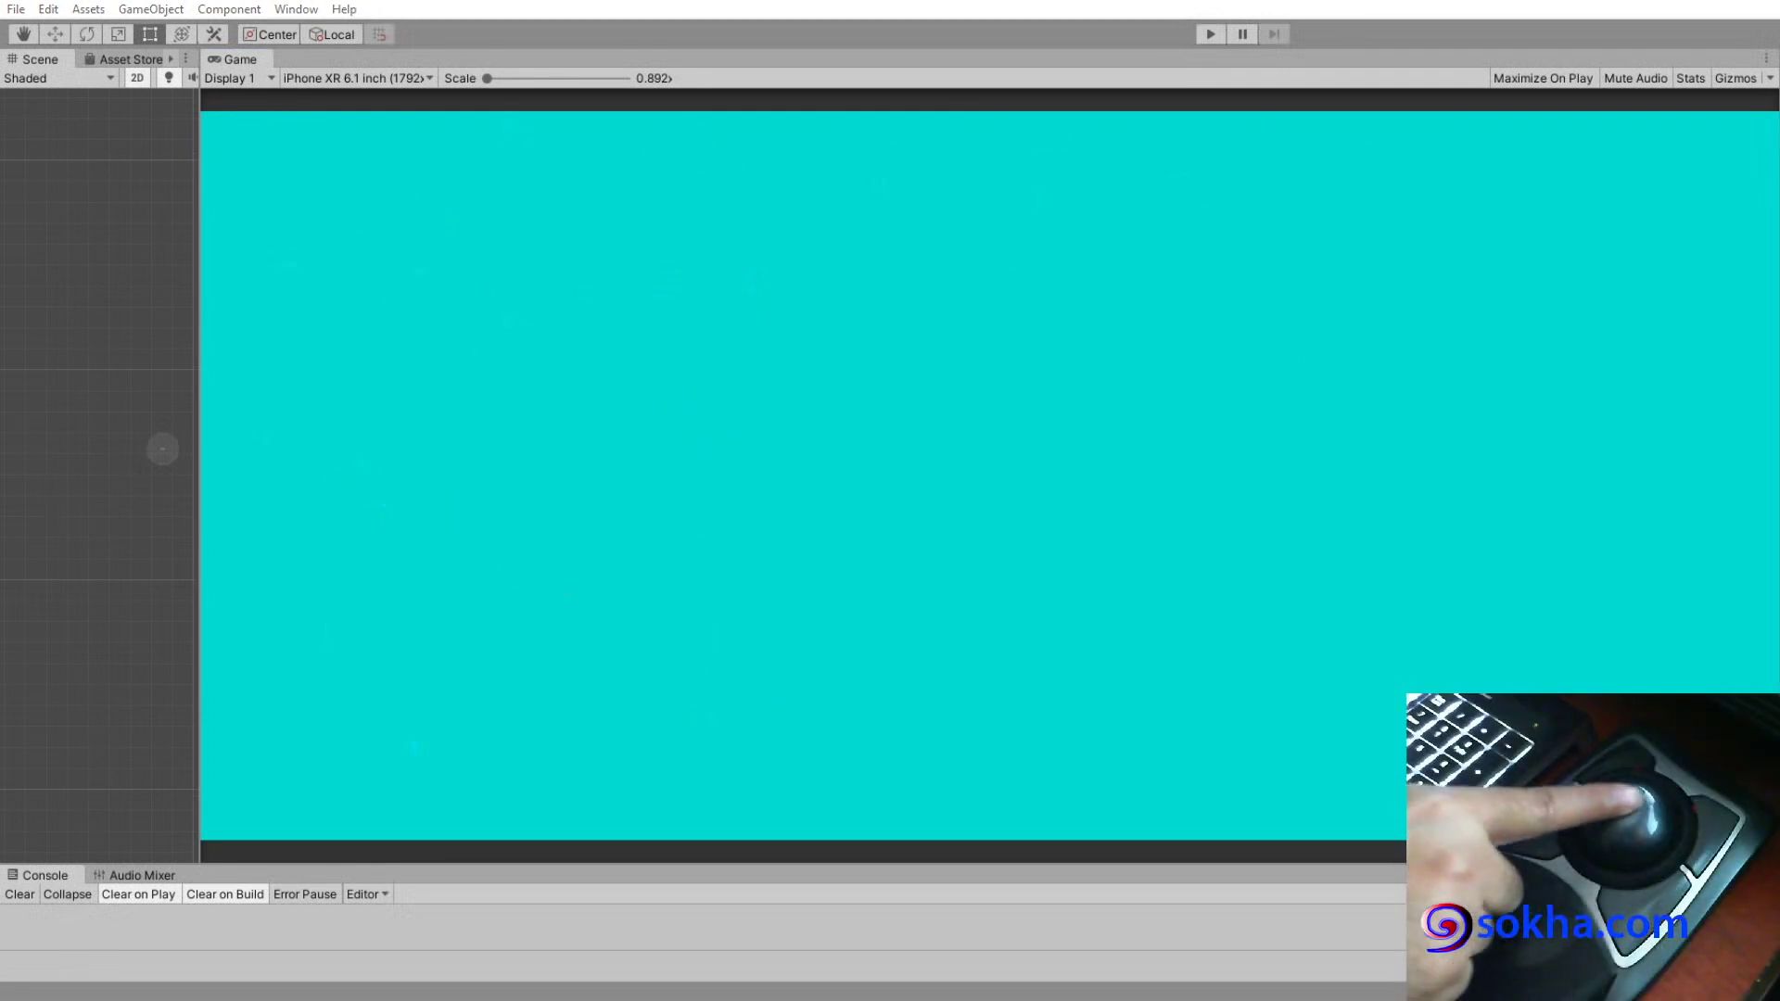
left_click(1208, 35)
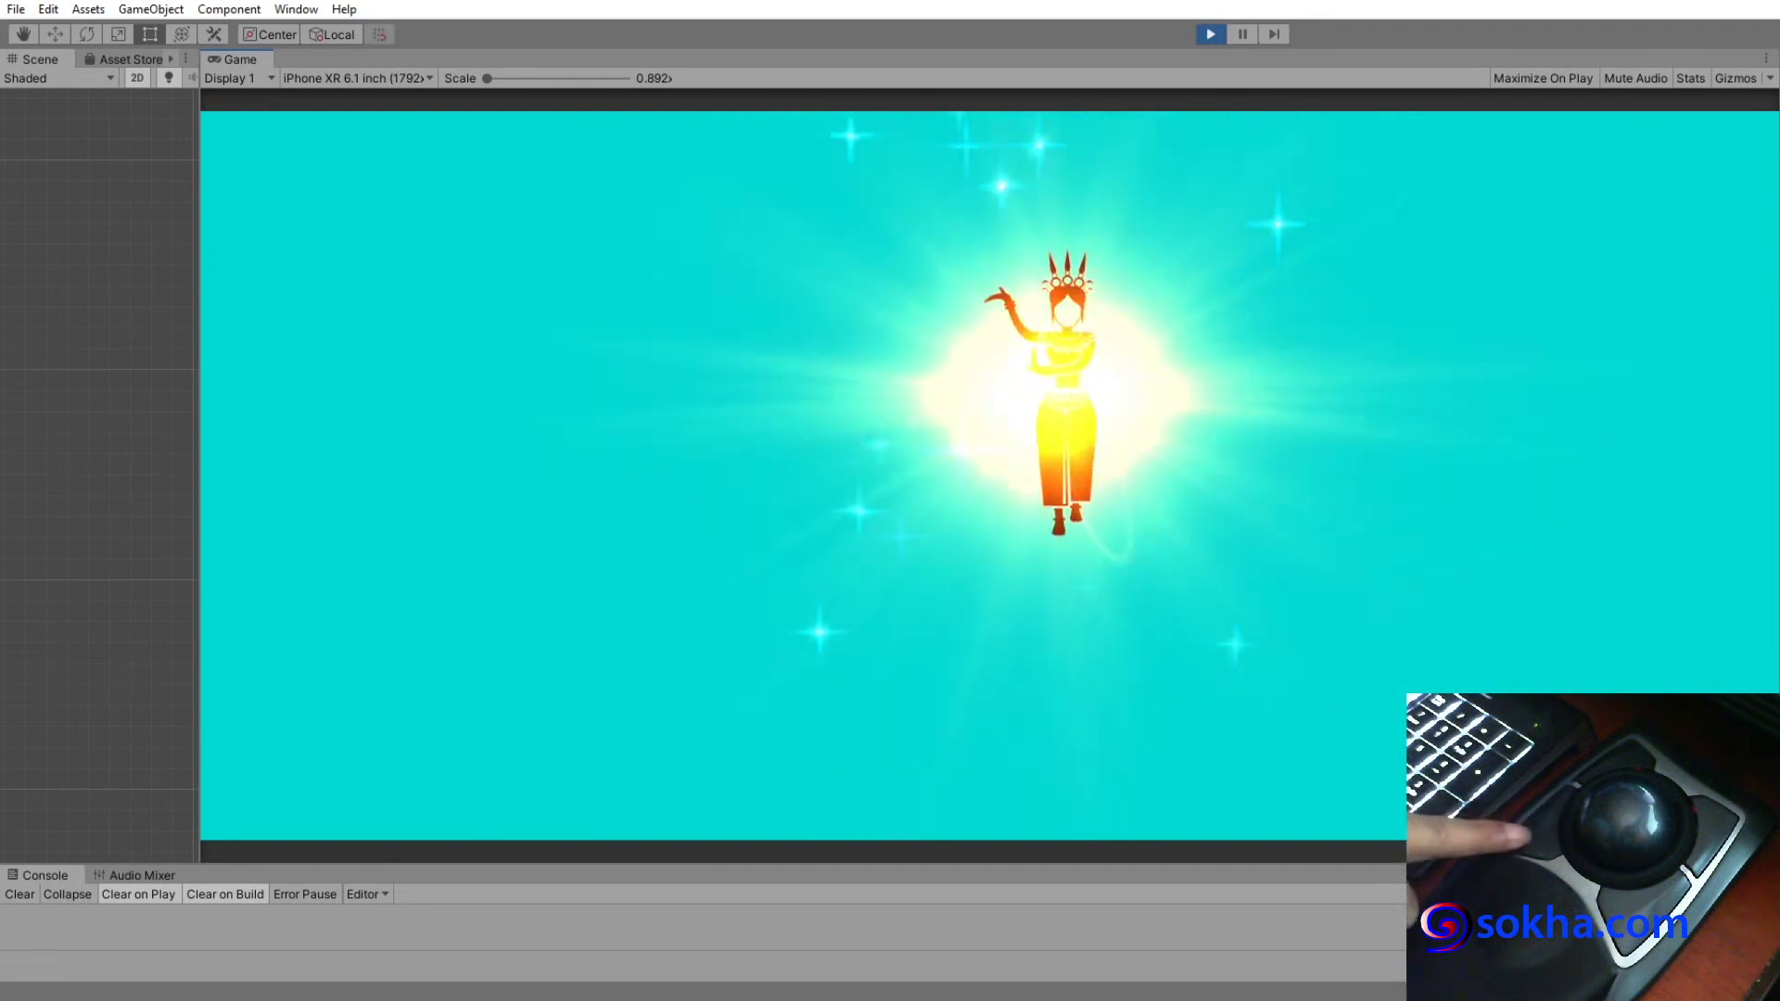
left_click(1209, 33)
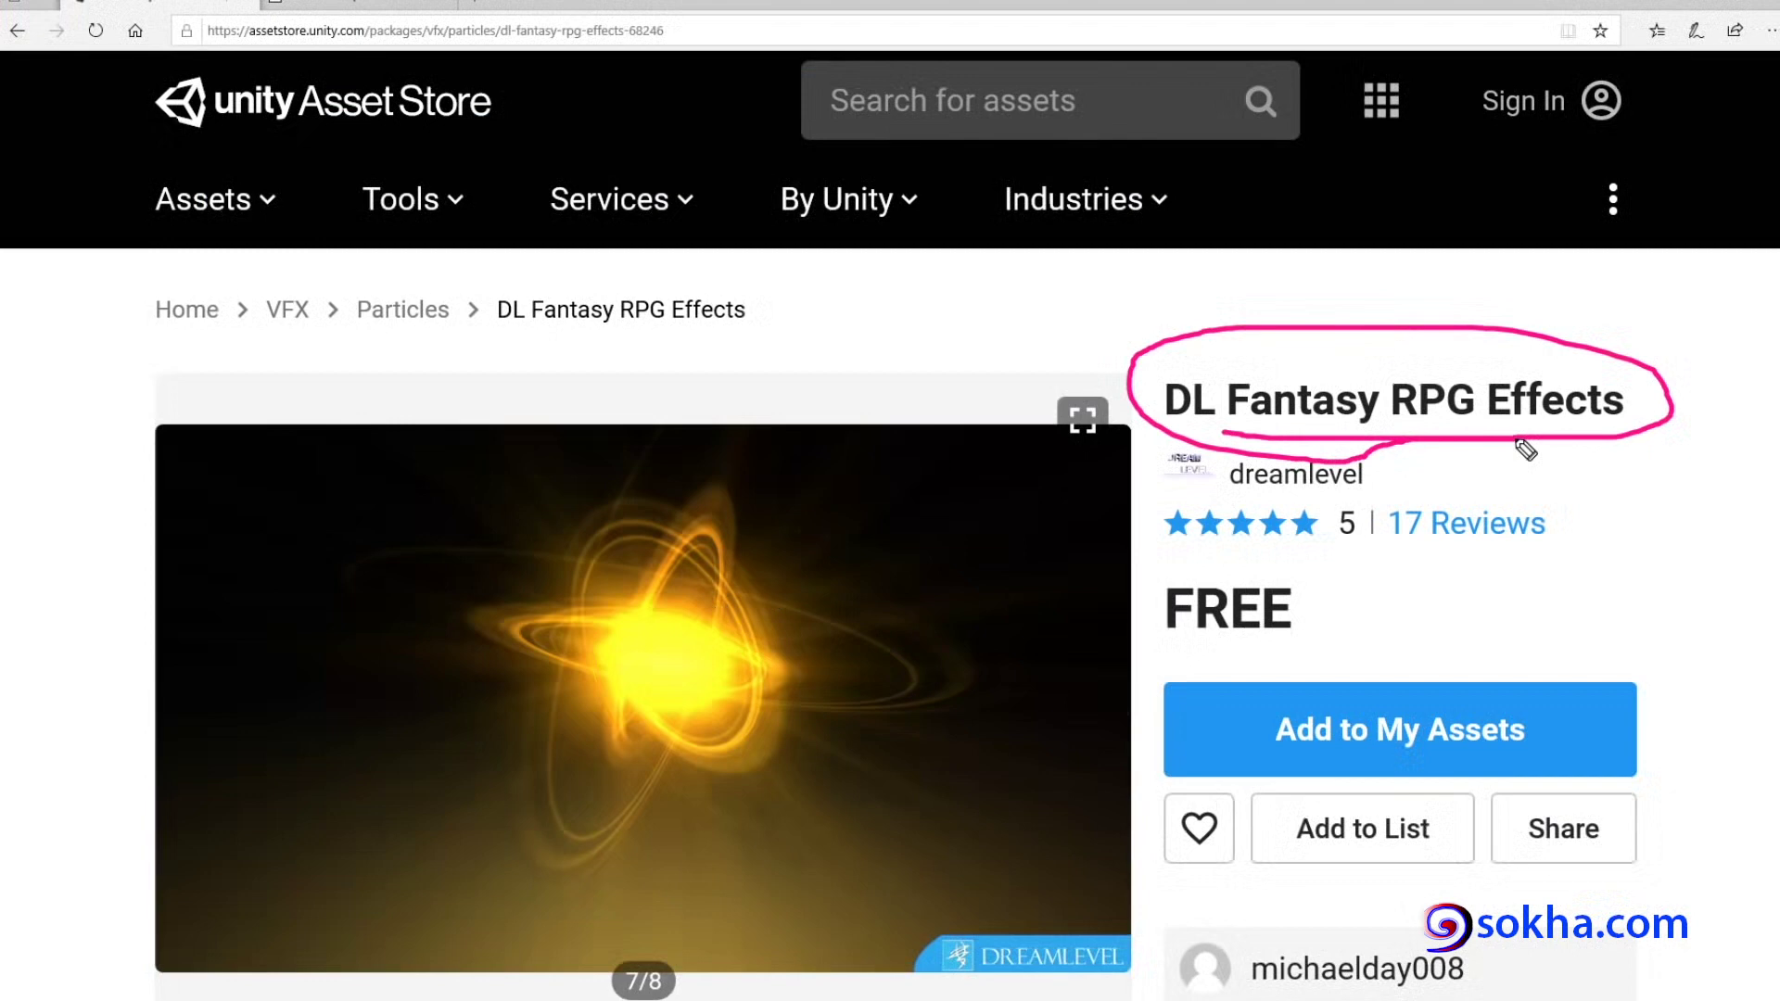
left_click_drag(1085, 268, 1428, 359)
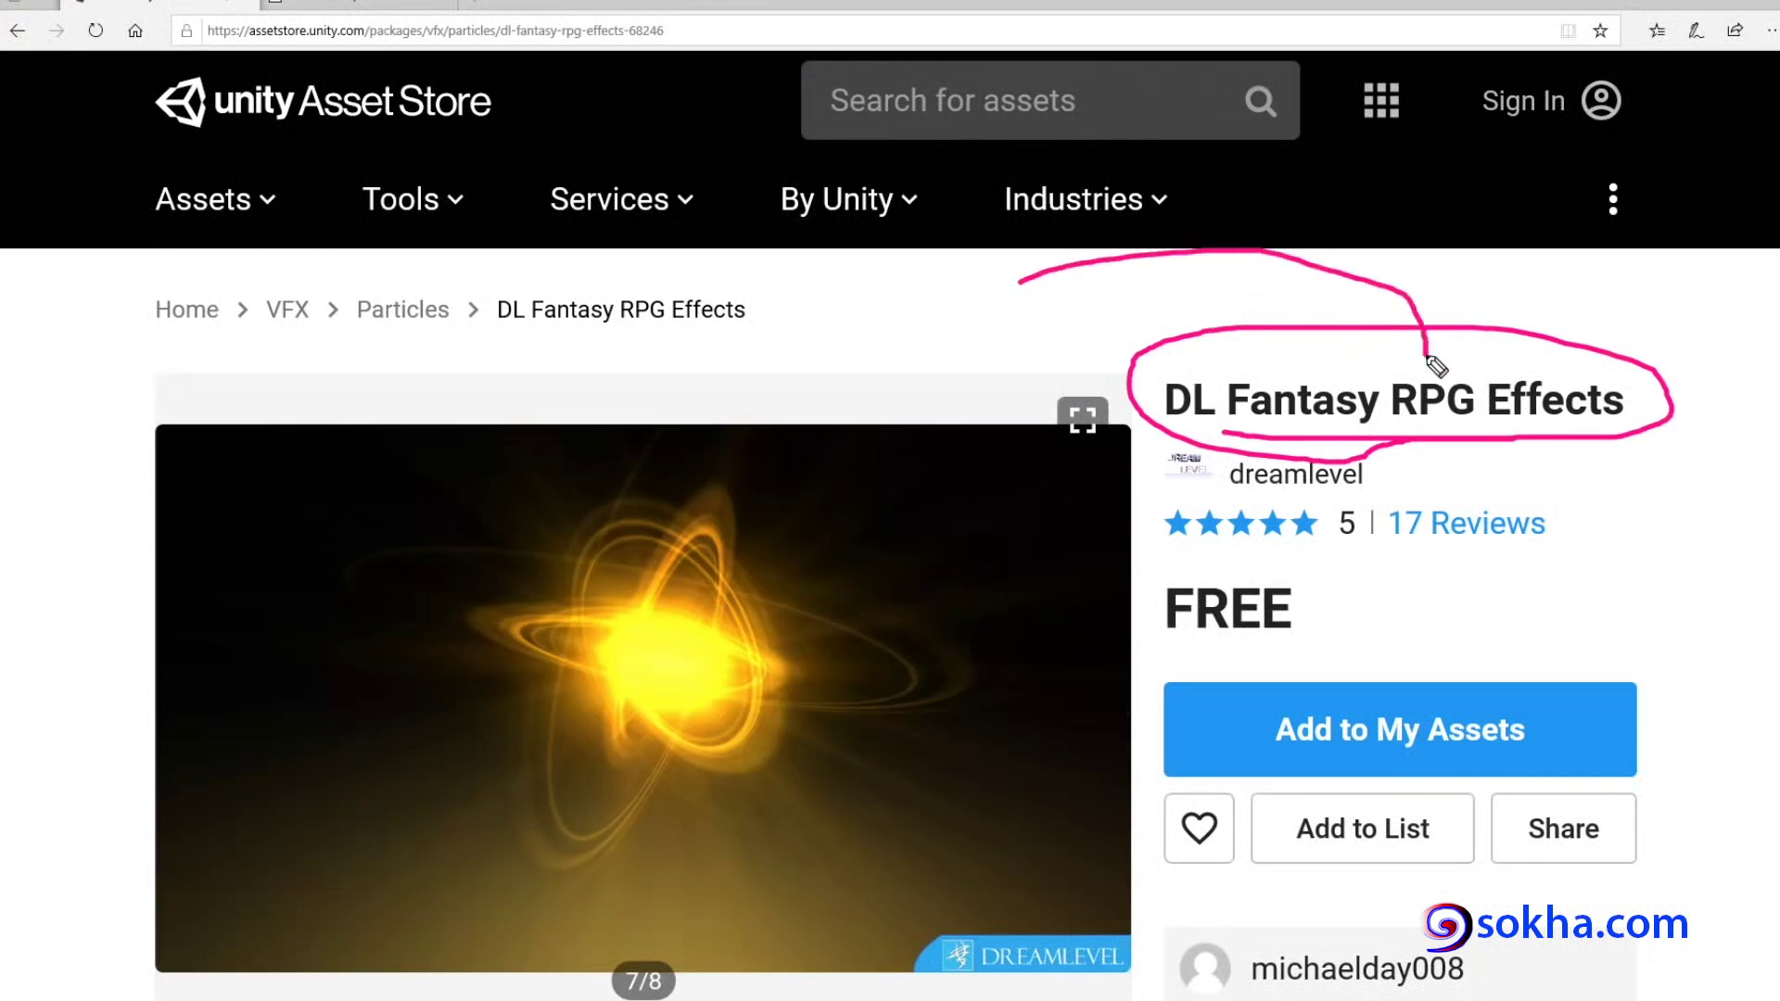
left_click_drag(1262, 439, 1543, 453)
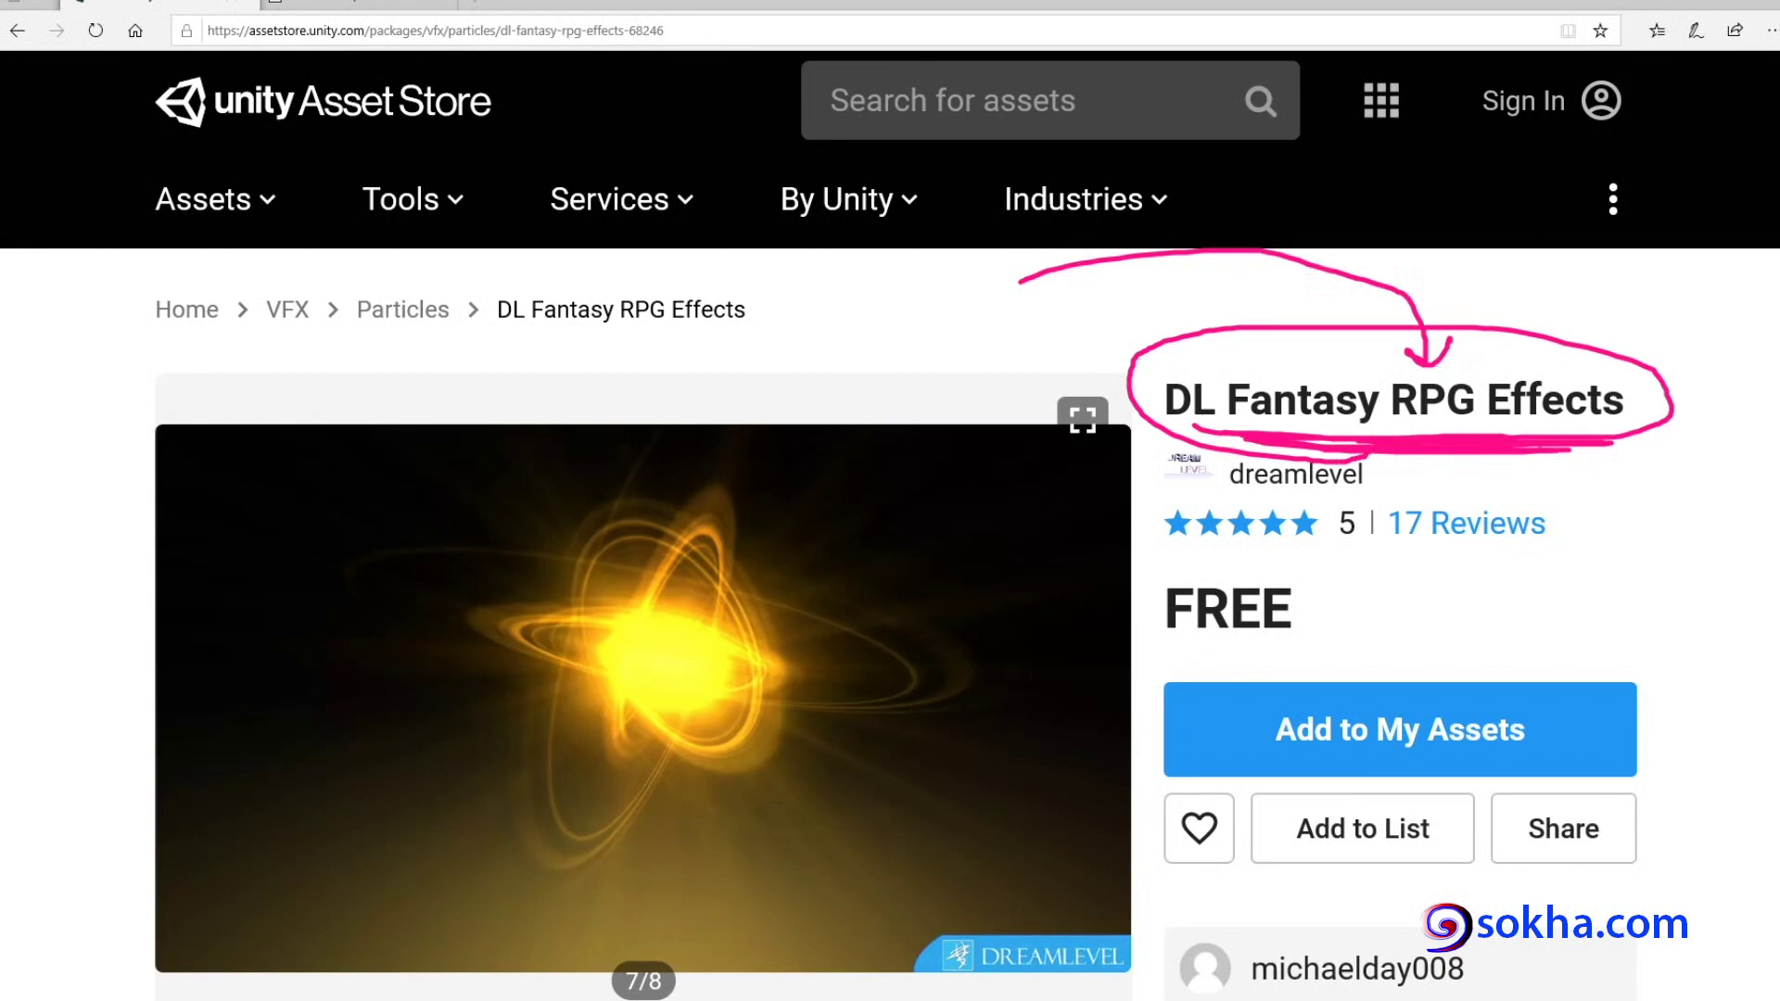
key("Escape")
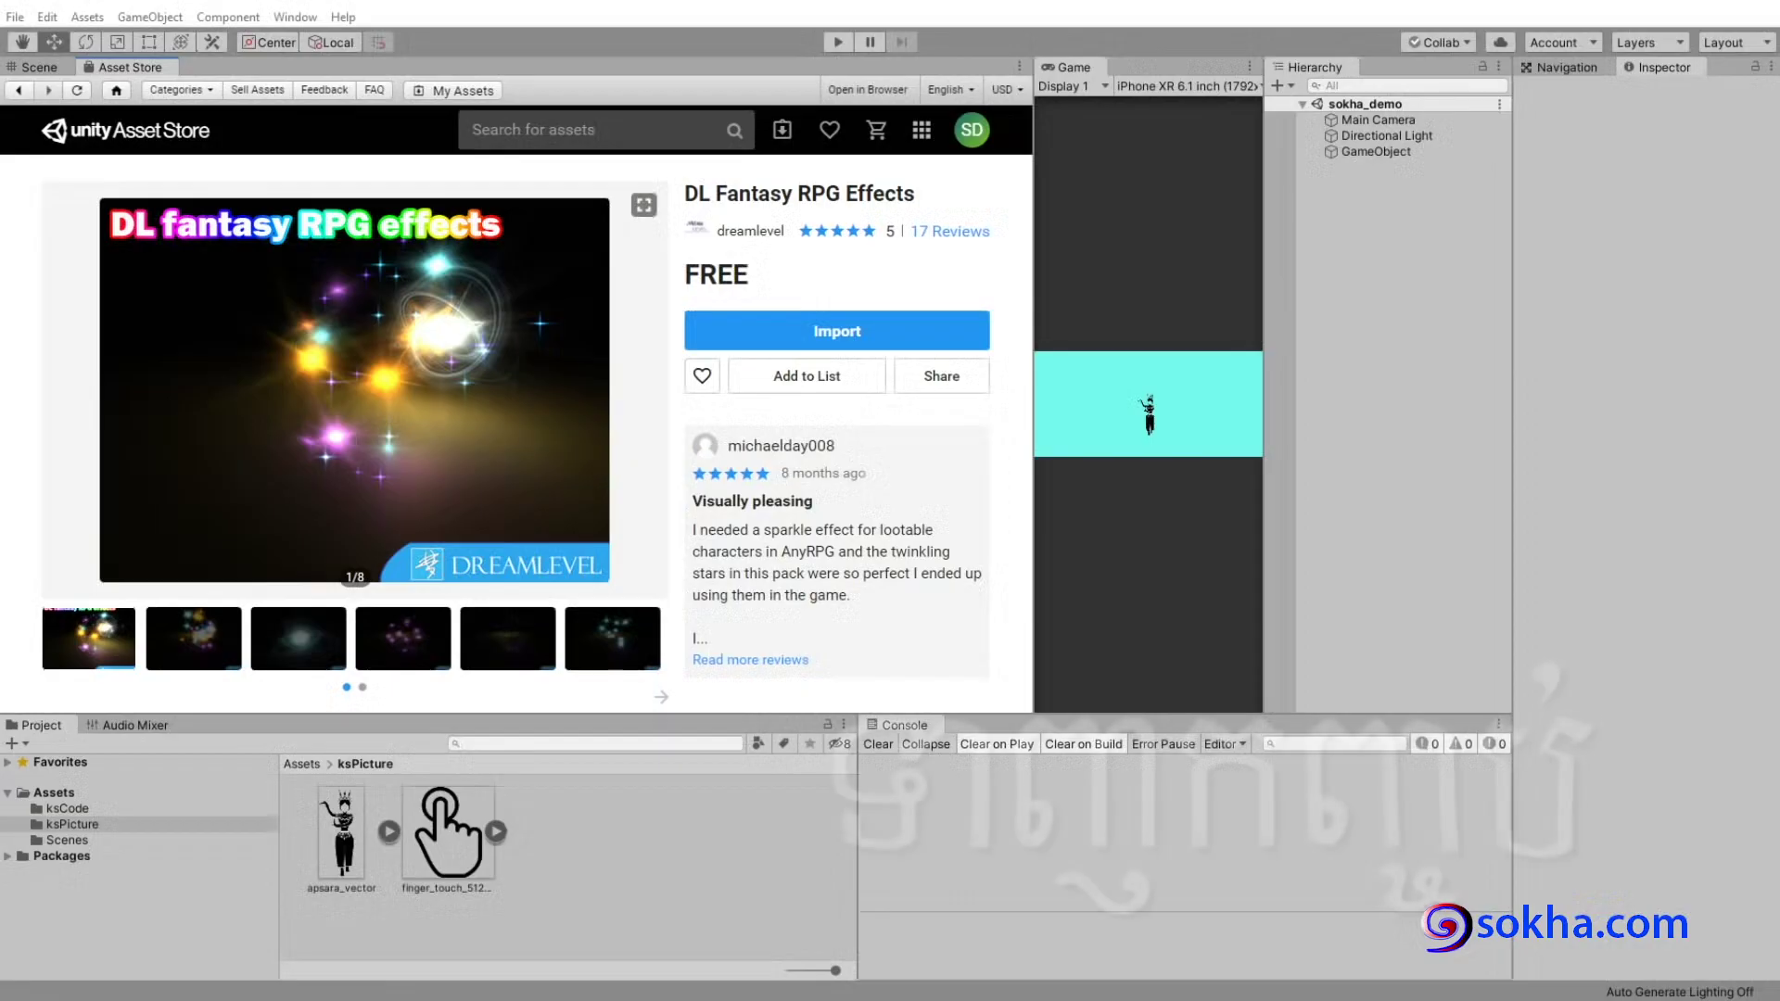
Import the DL Fantasy RPG Effects package with all its listed files.
left_click(825, 331)
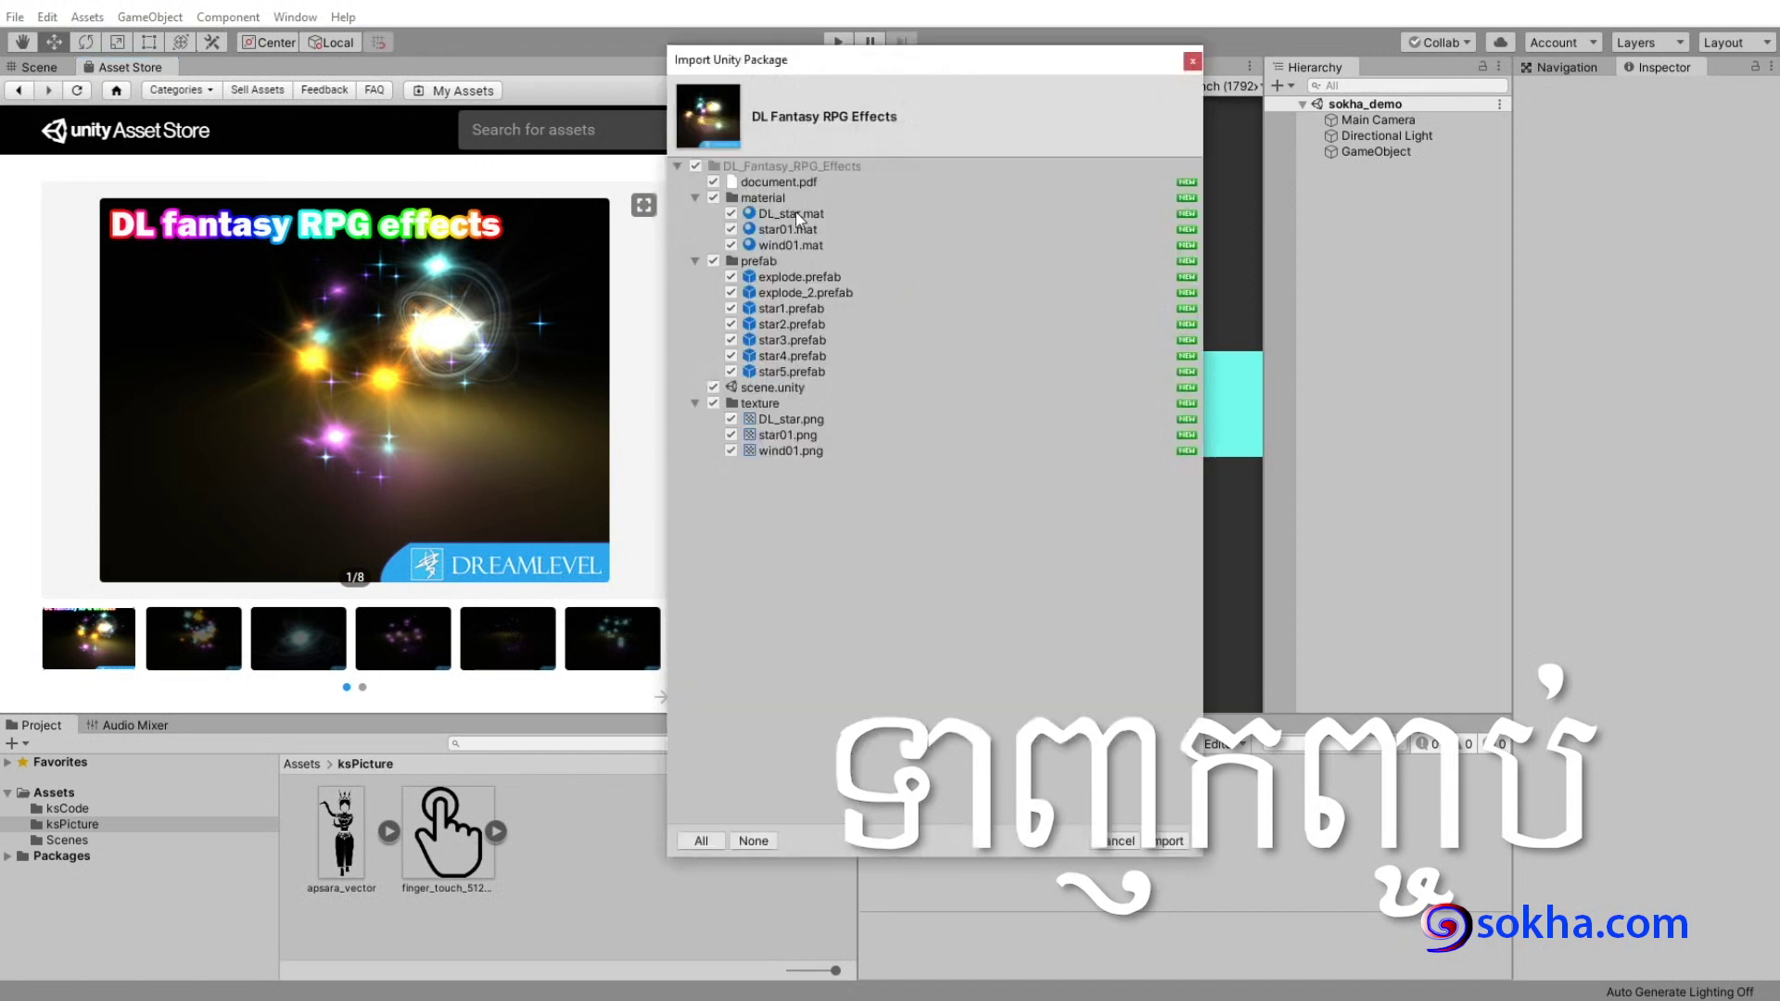
left_click_drag(788, 59, 635, 72)
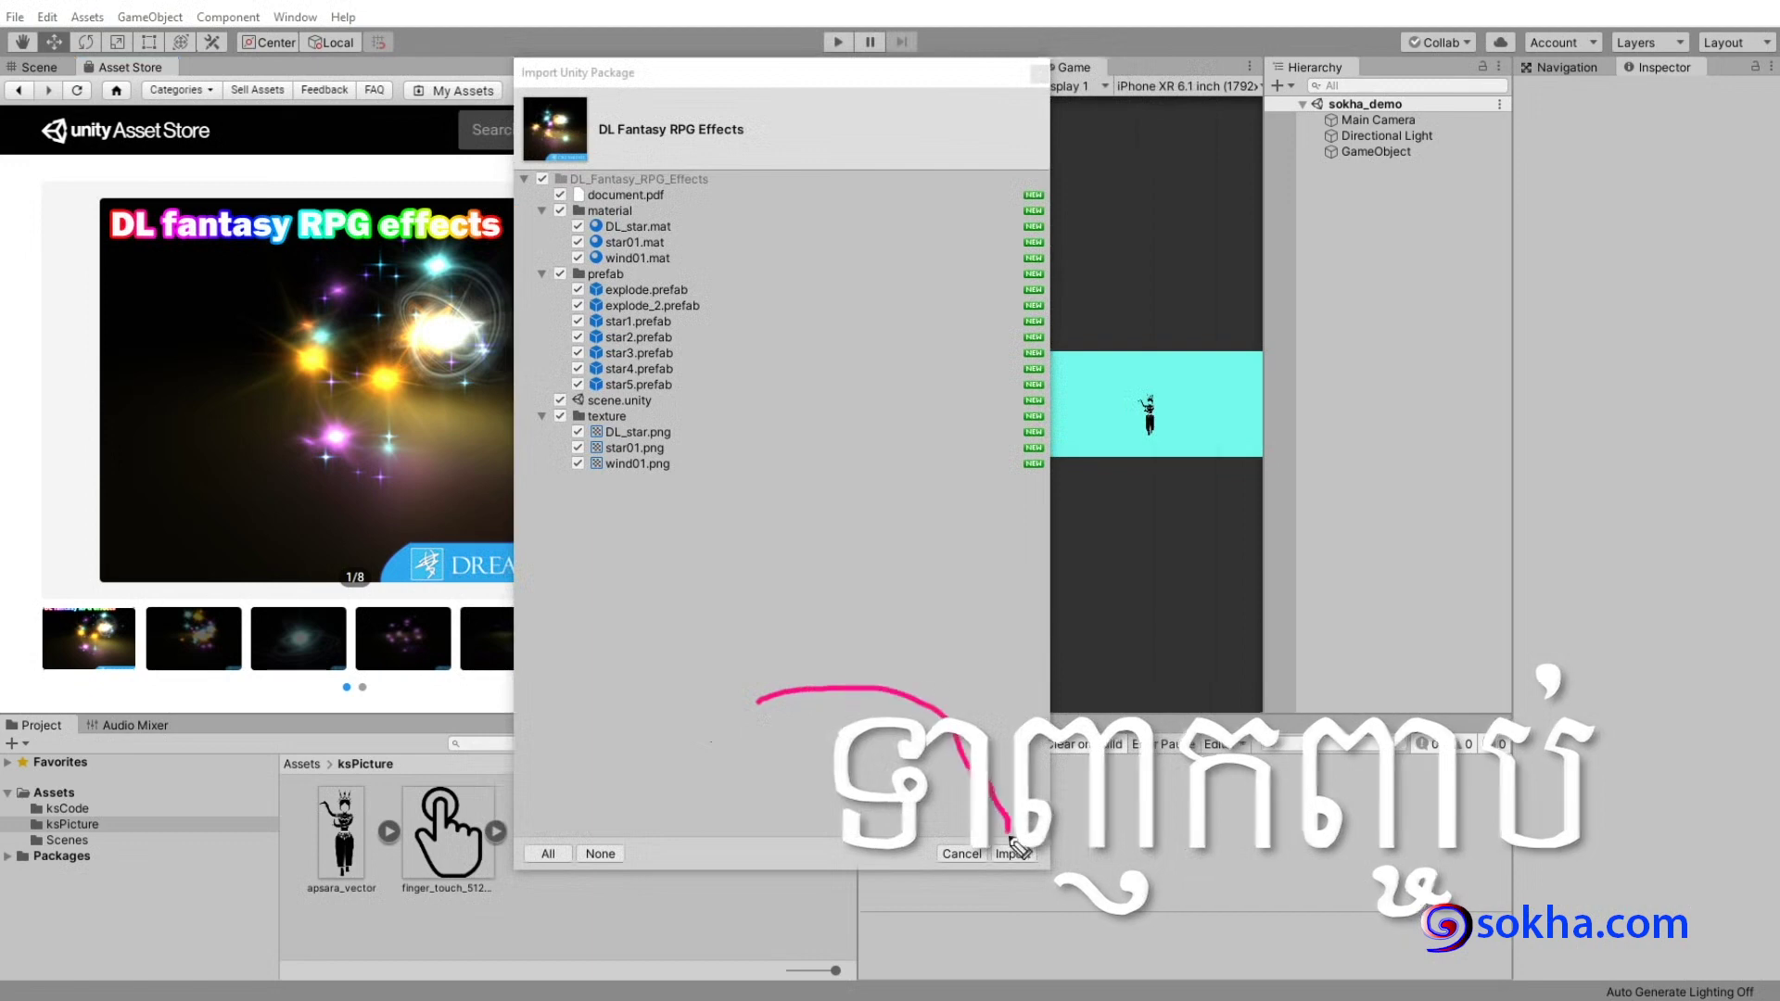
left_click_drag(822, 690, 1036, 806)
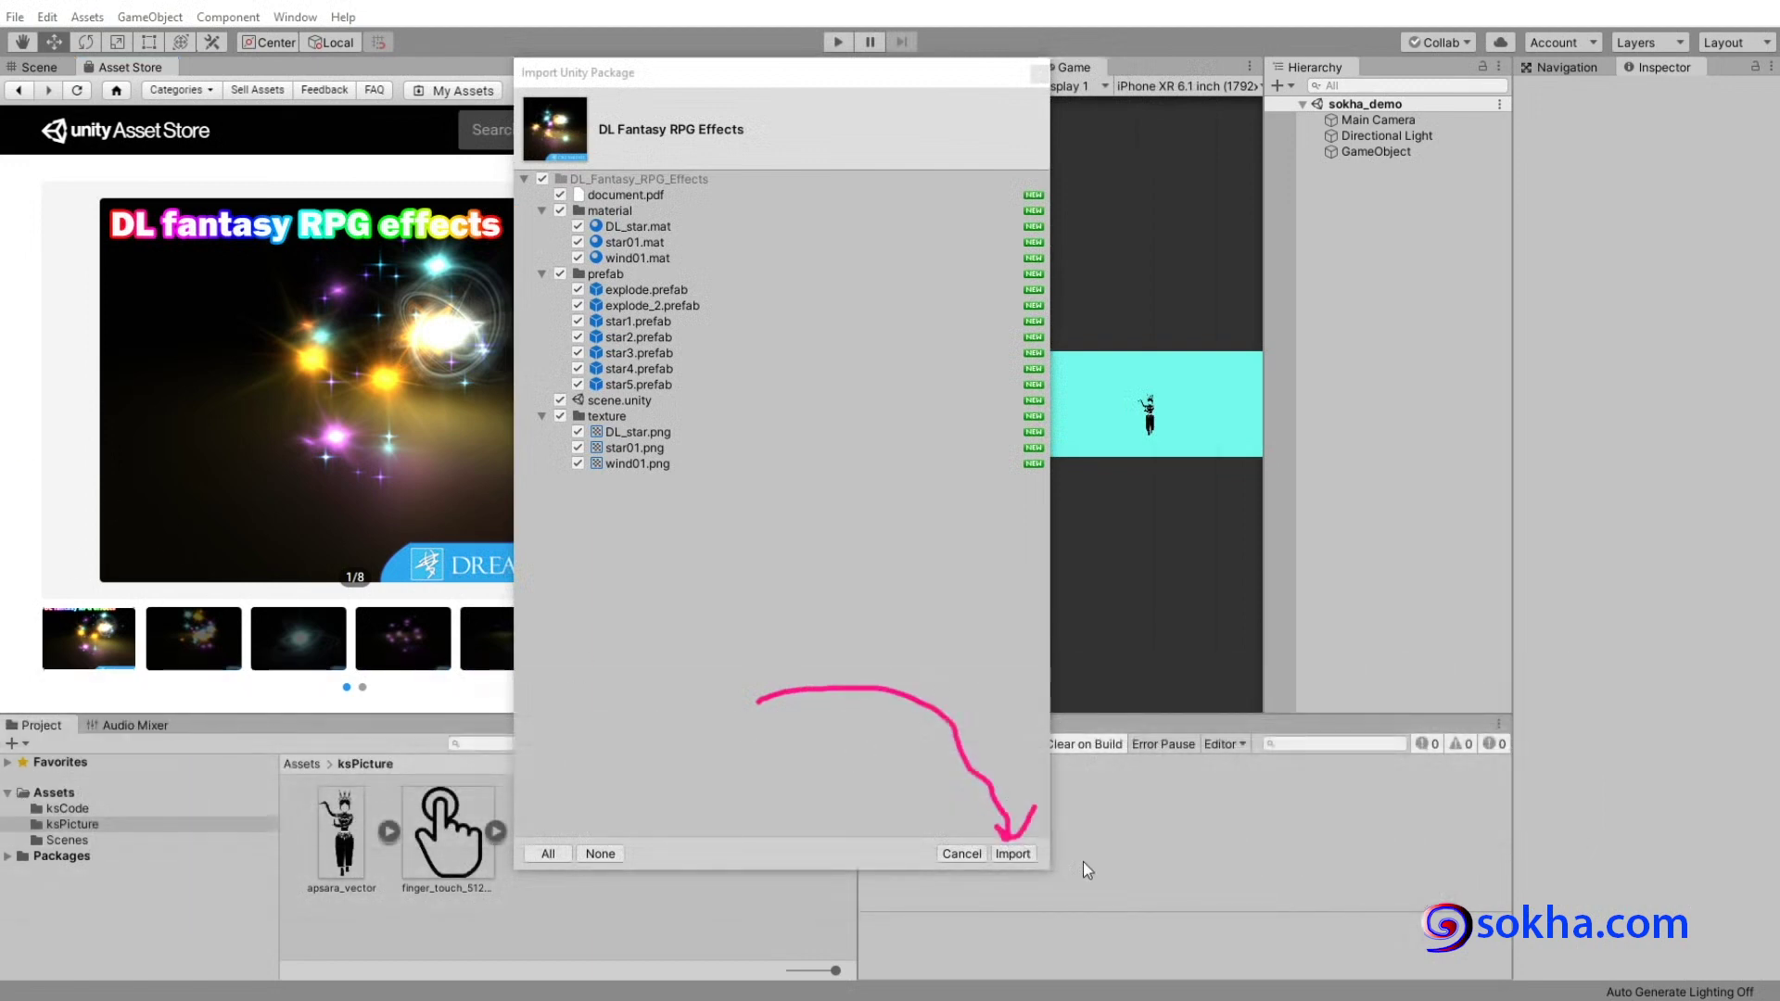
left_click(1011, 855)
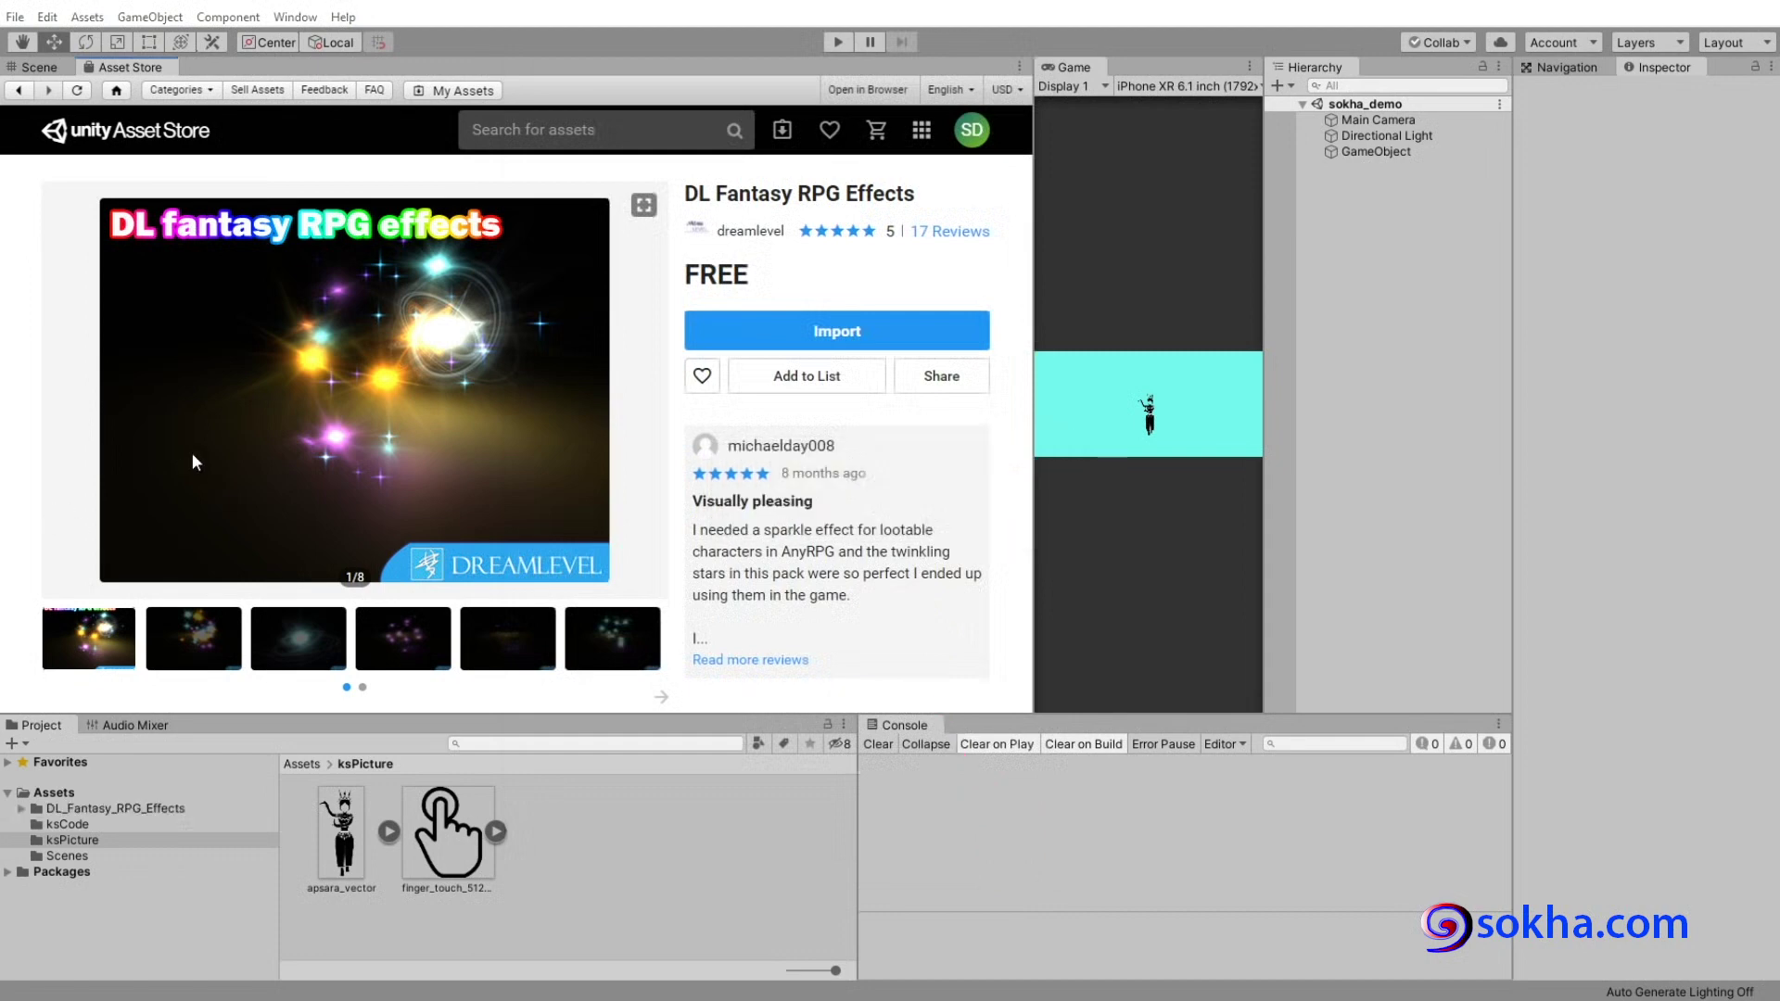
Open DL_Fantasy_RPG_Effects > prefab and widen the panel to show explode, explode_2 and star1–star5.
left_click(40, 69)
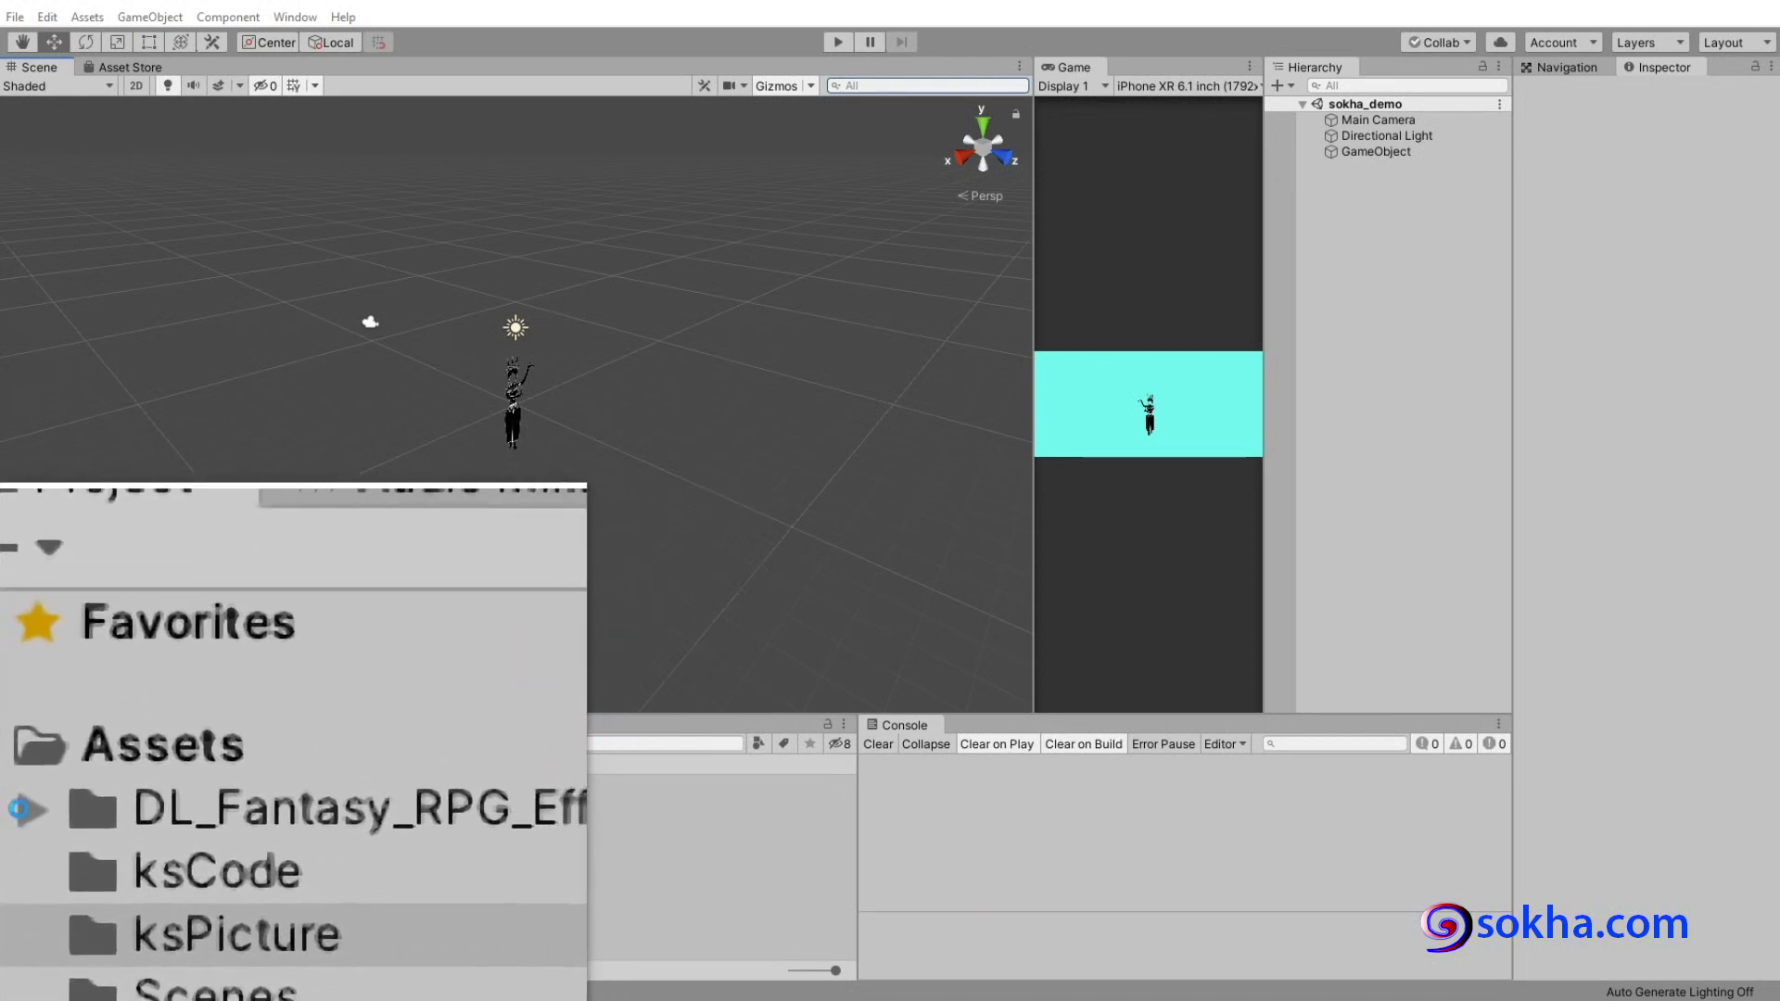
left_click(22, 812)
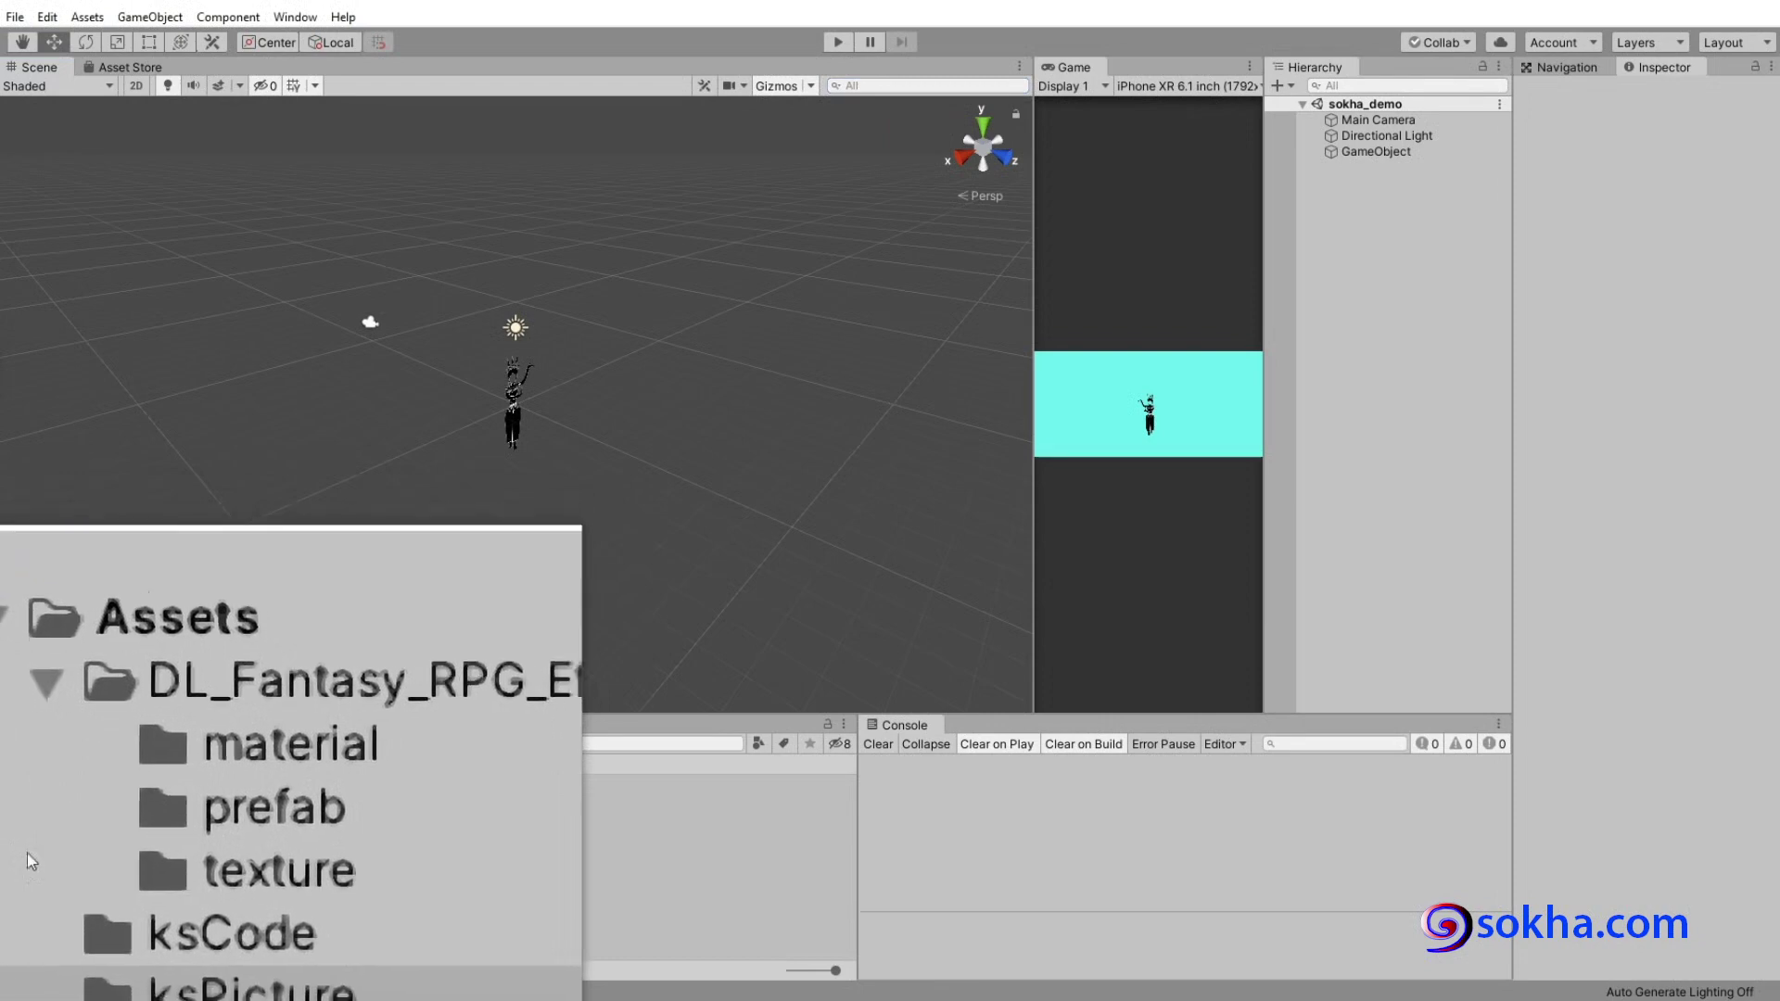
left_click(59, 845)
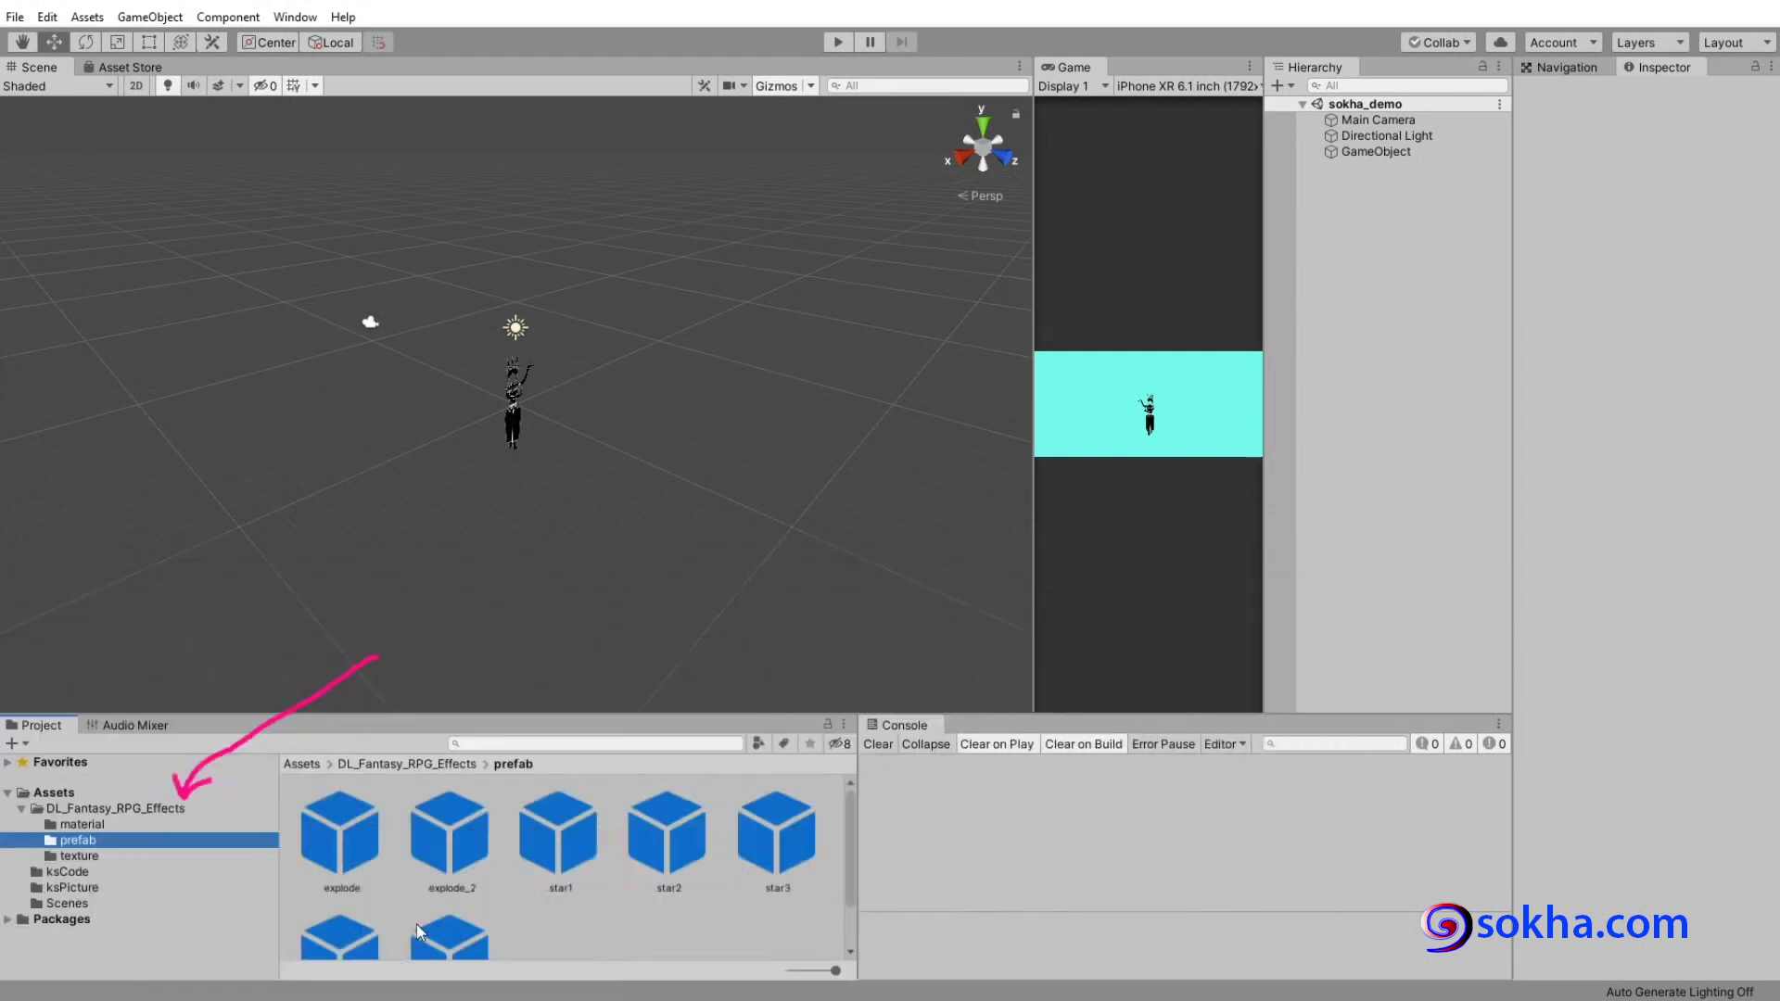
left_click_drag(859, 795, 1098, 795)
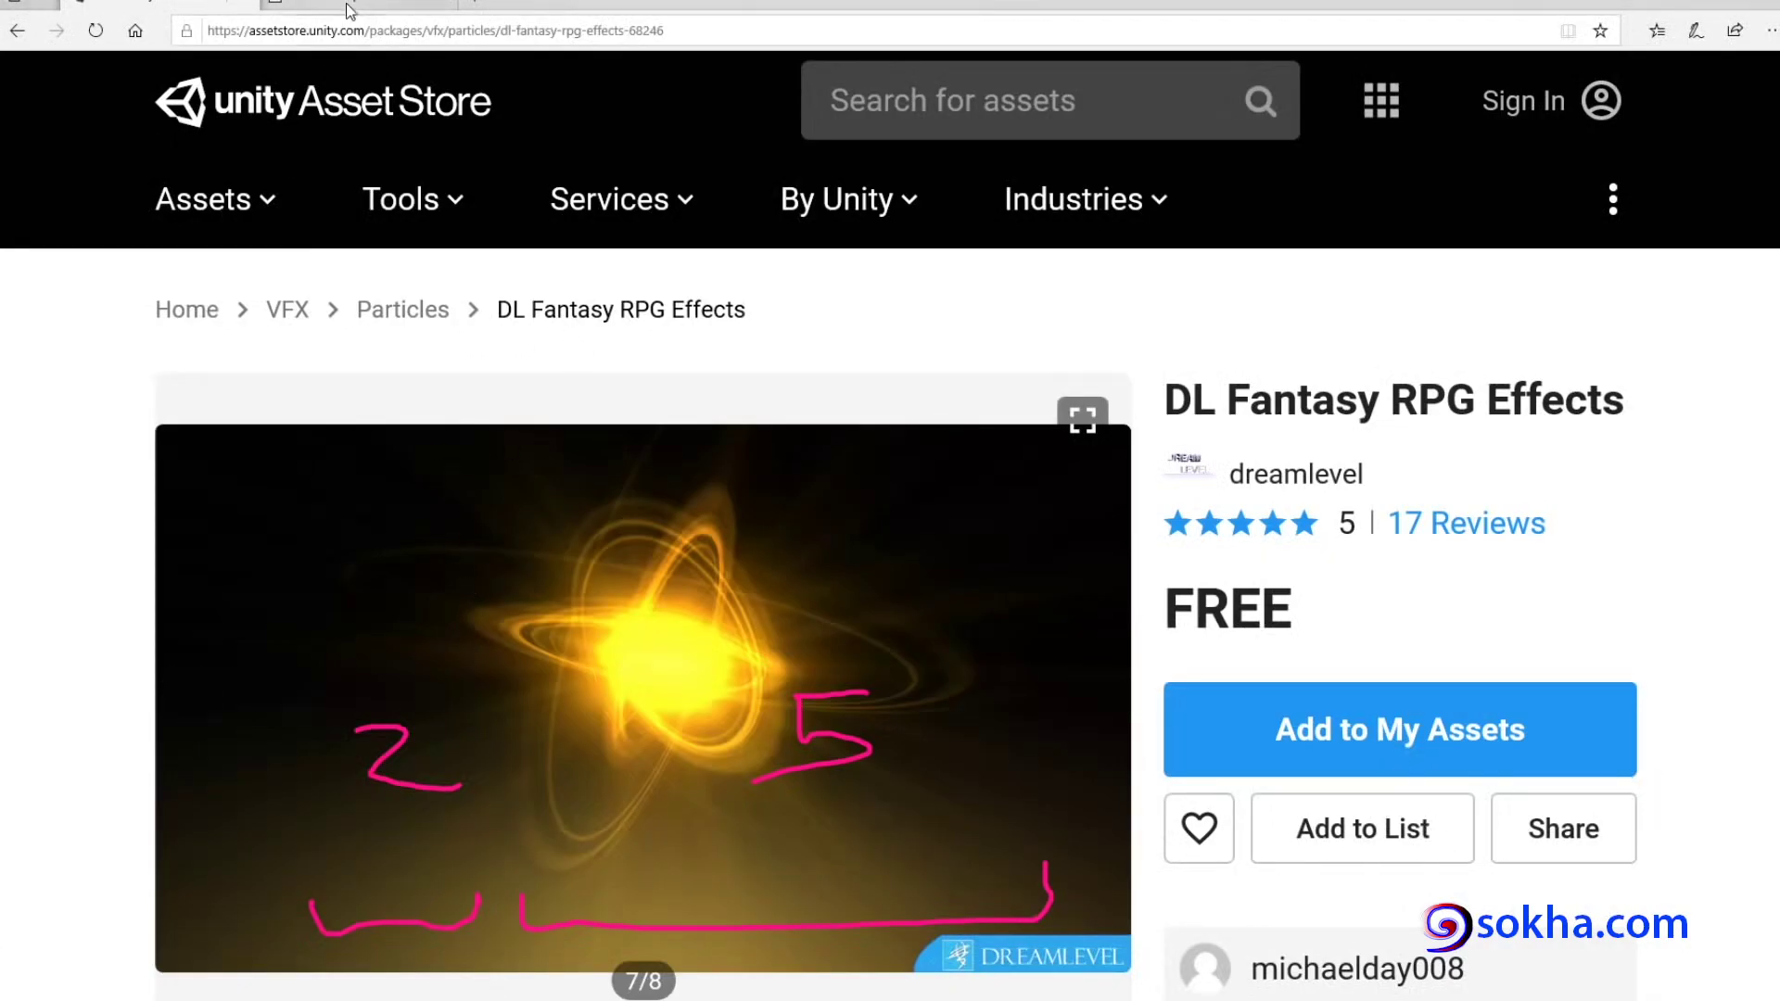
Switch to document.pdf and scroll to the Overview listing 5 star and 2 explosion prefabs.
left_click(349, 11)
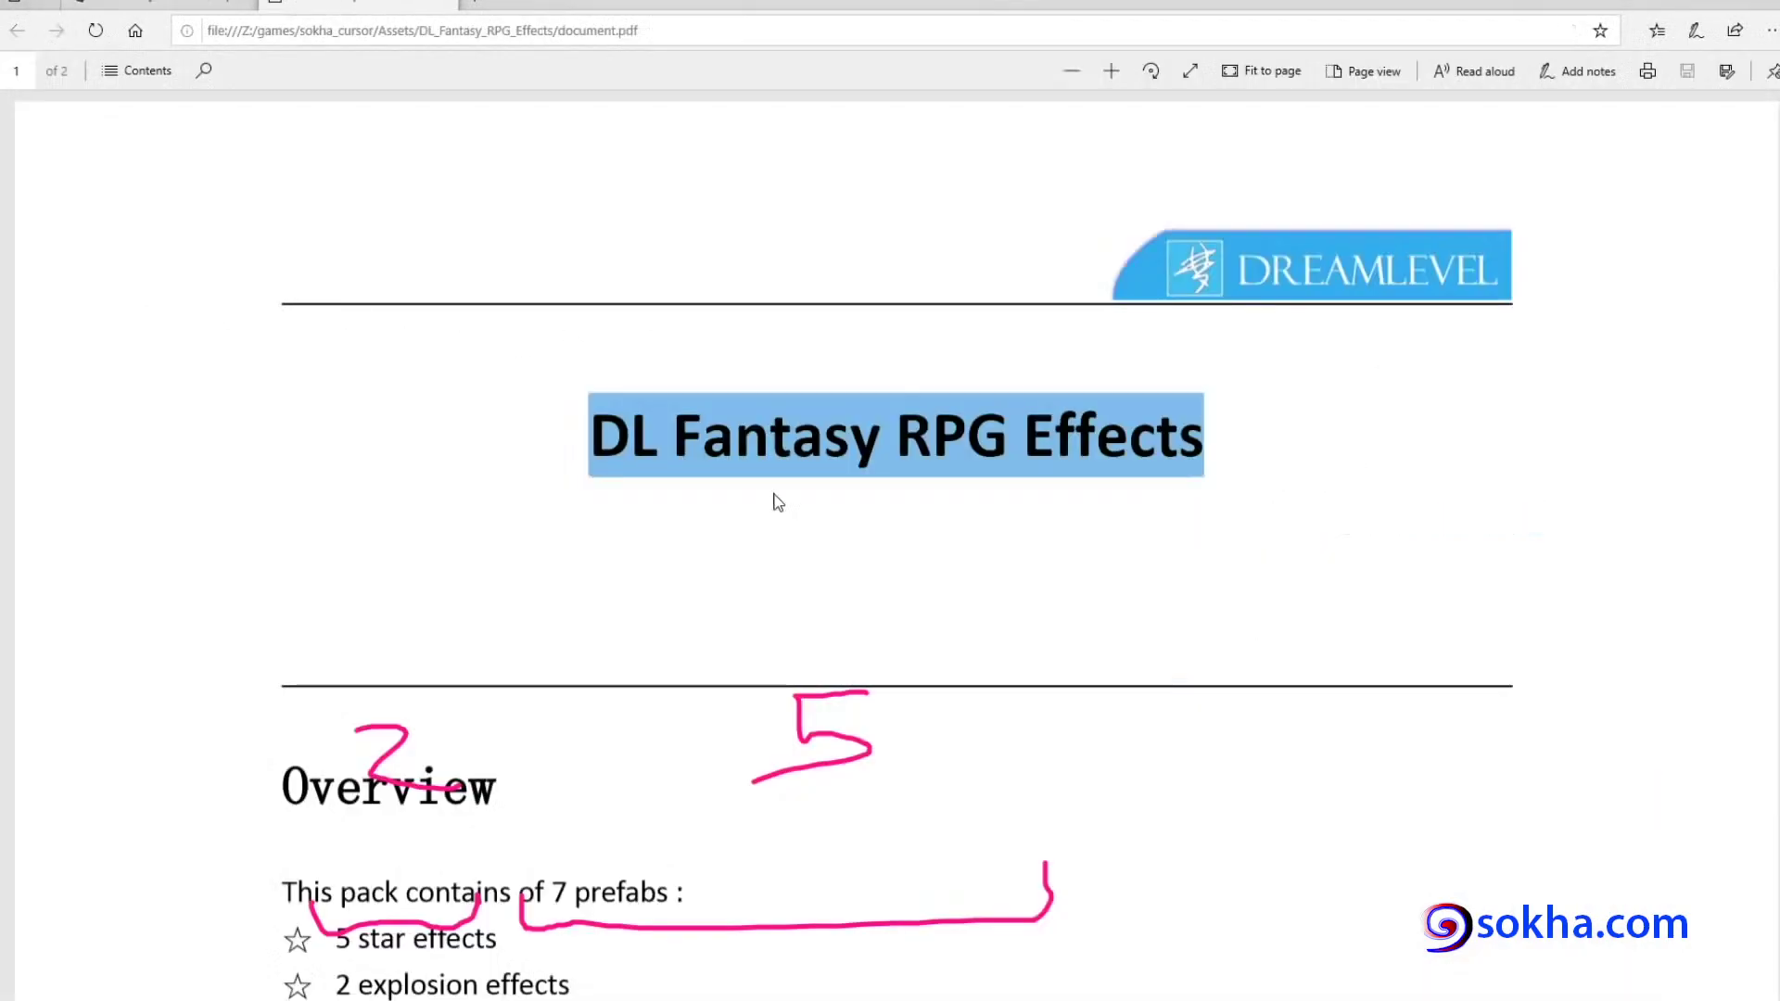
scroll(776, 493, "down", 5)
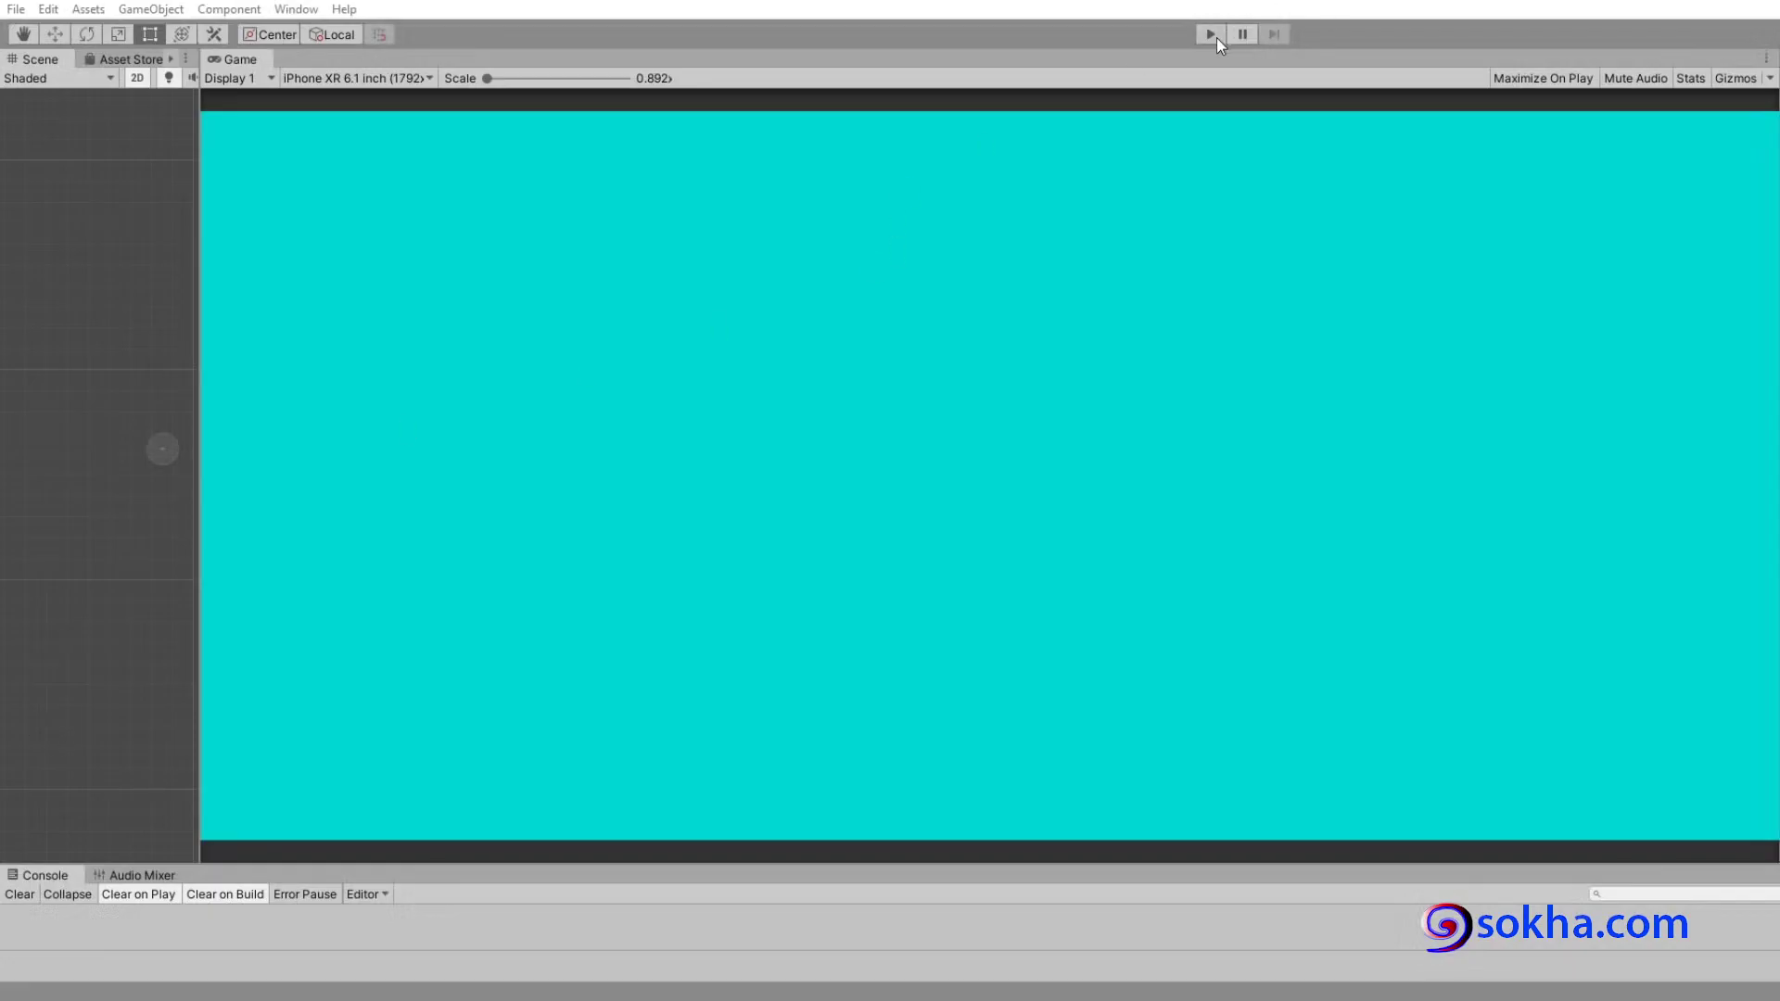
Play and stop the sparkle demo, then switch back to the sokha_demo Unity window.
left_click(1210, 35)
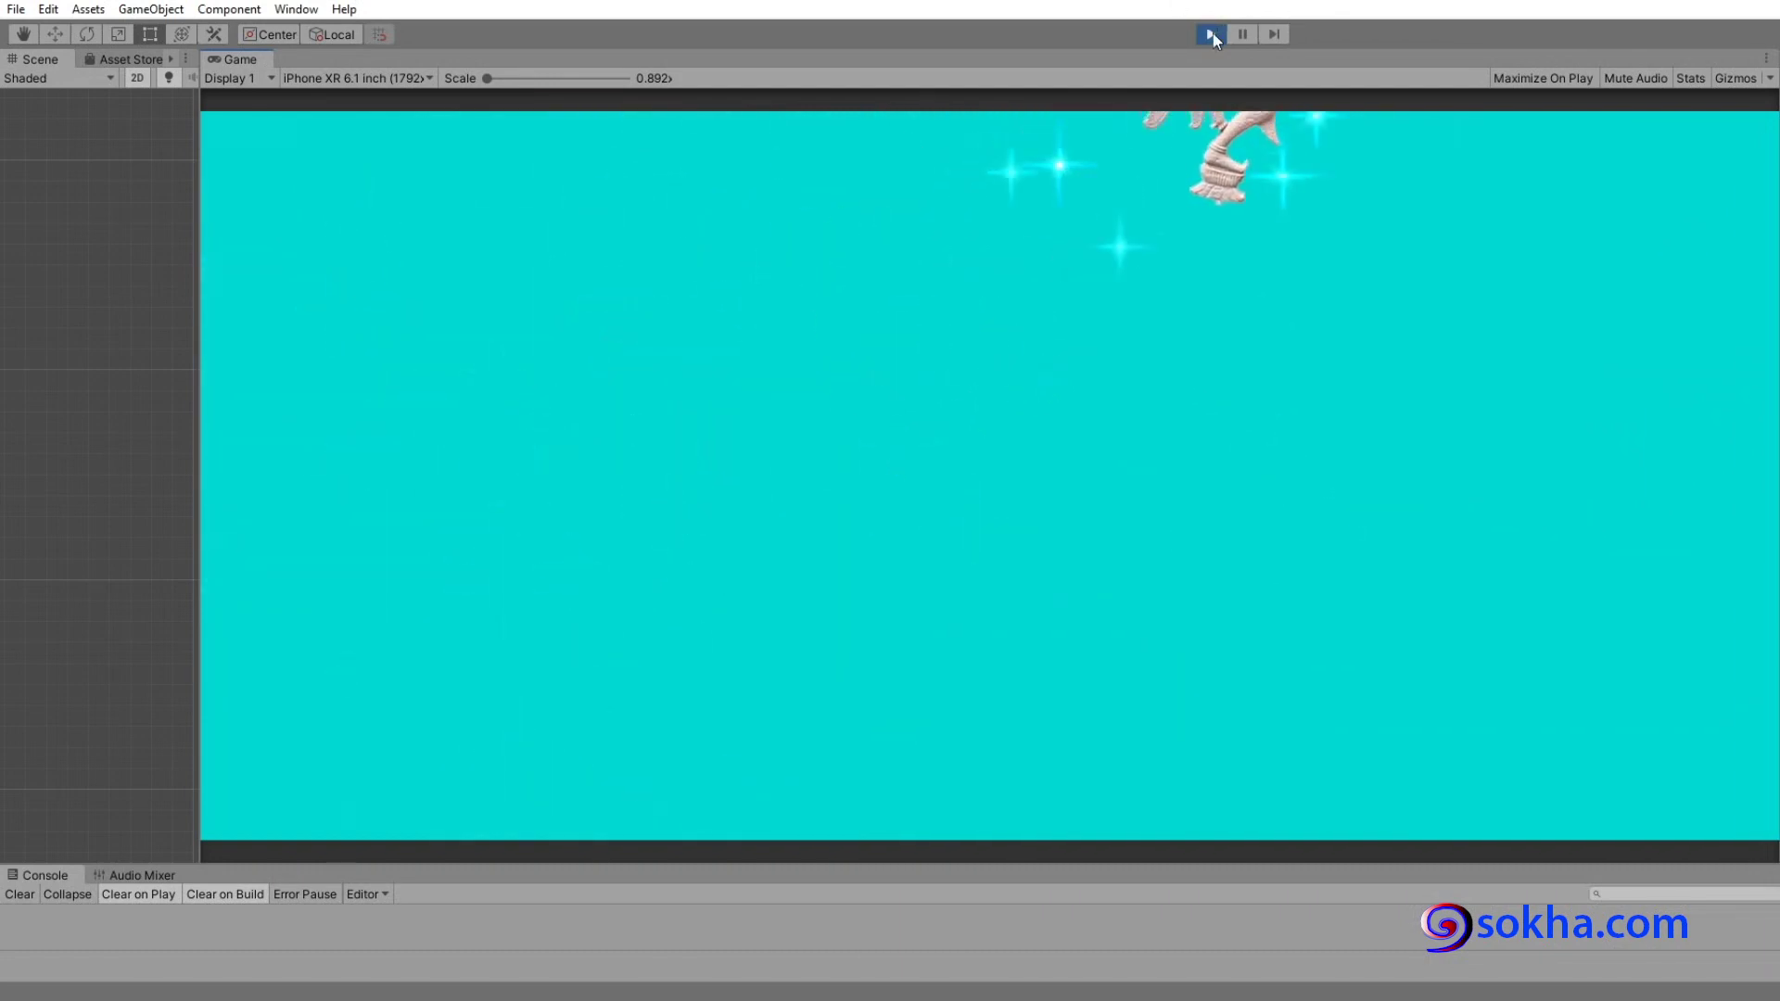
left_click(1210, 33)
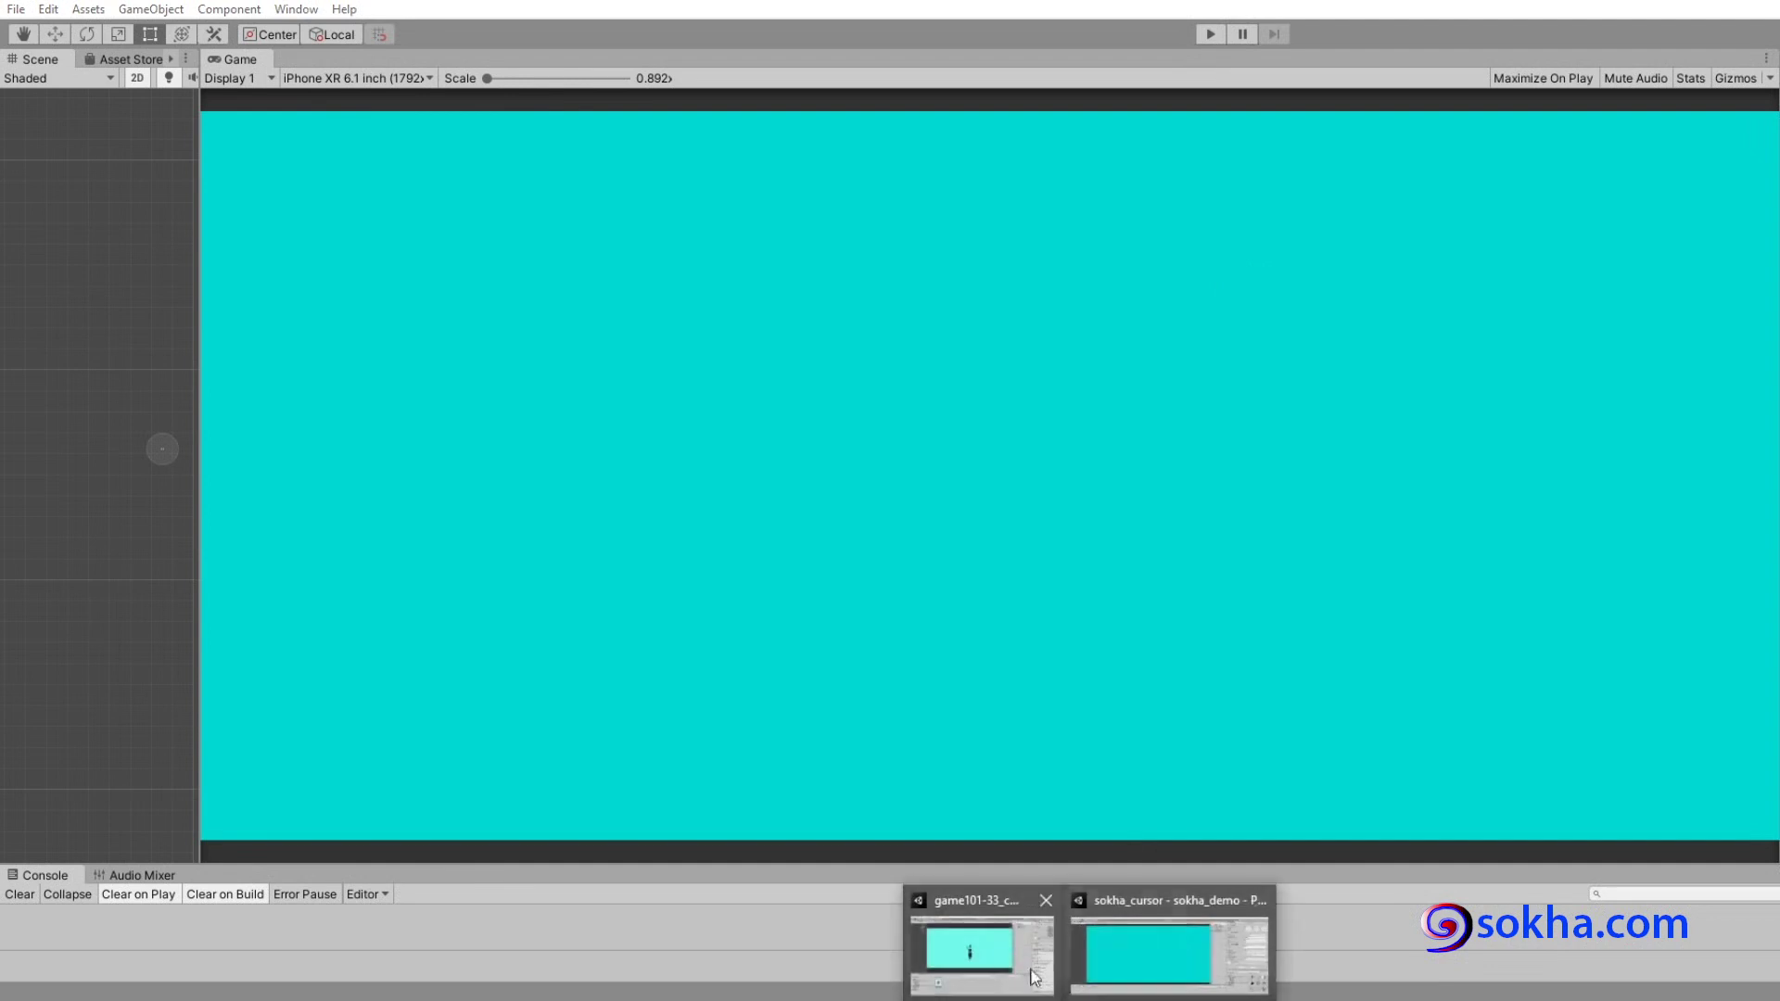
left_click(1159, 936)
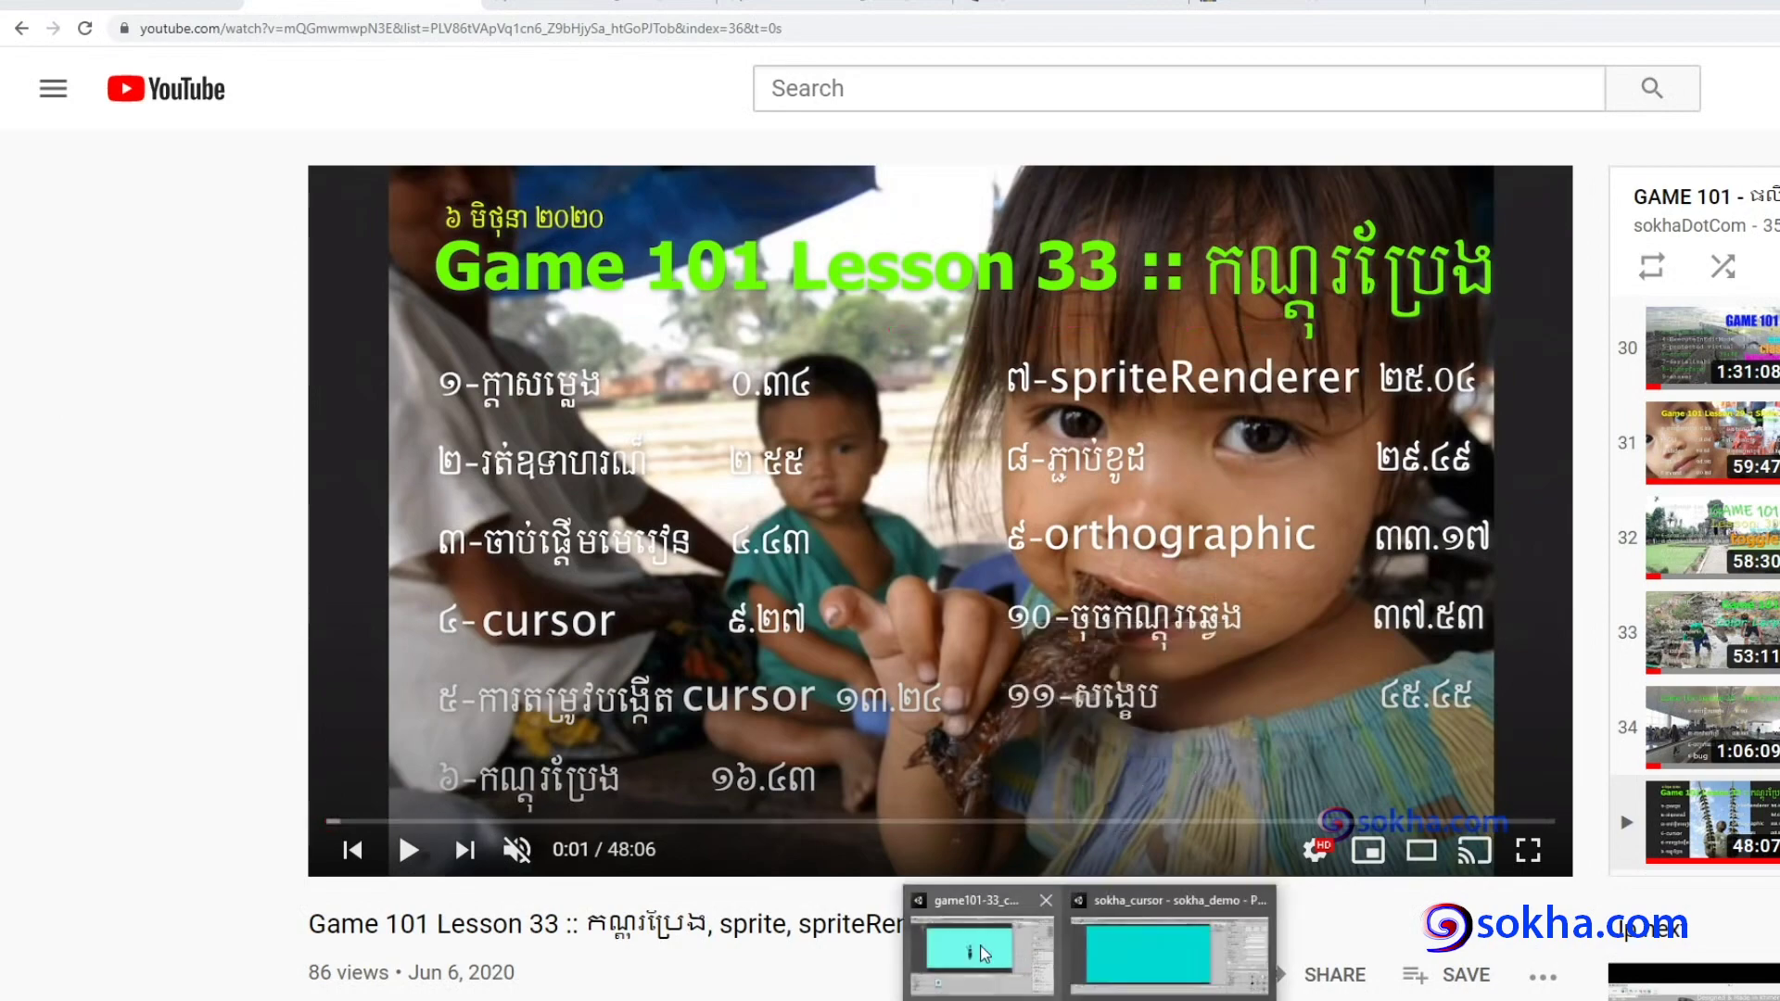
left_click(986, 950)
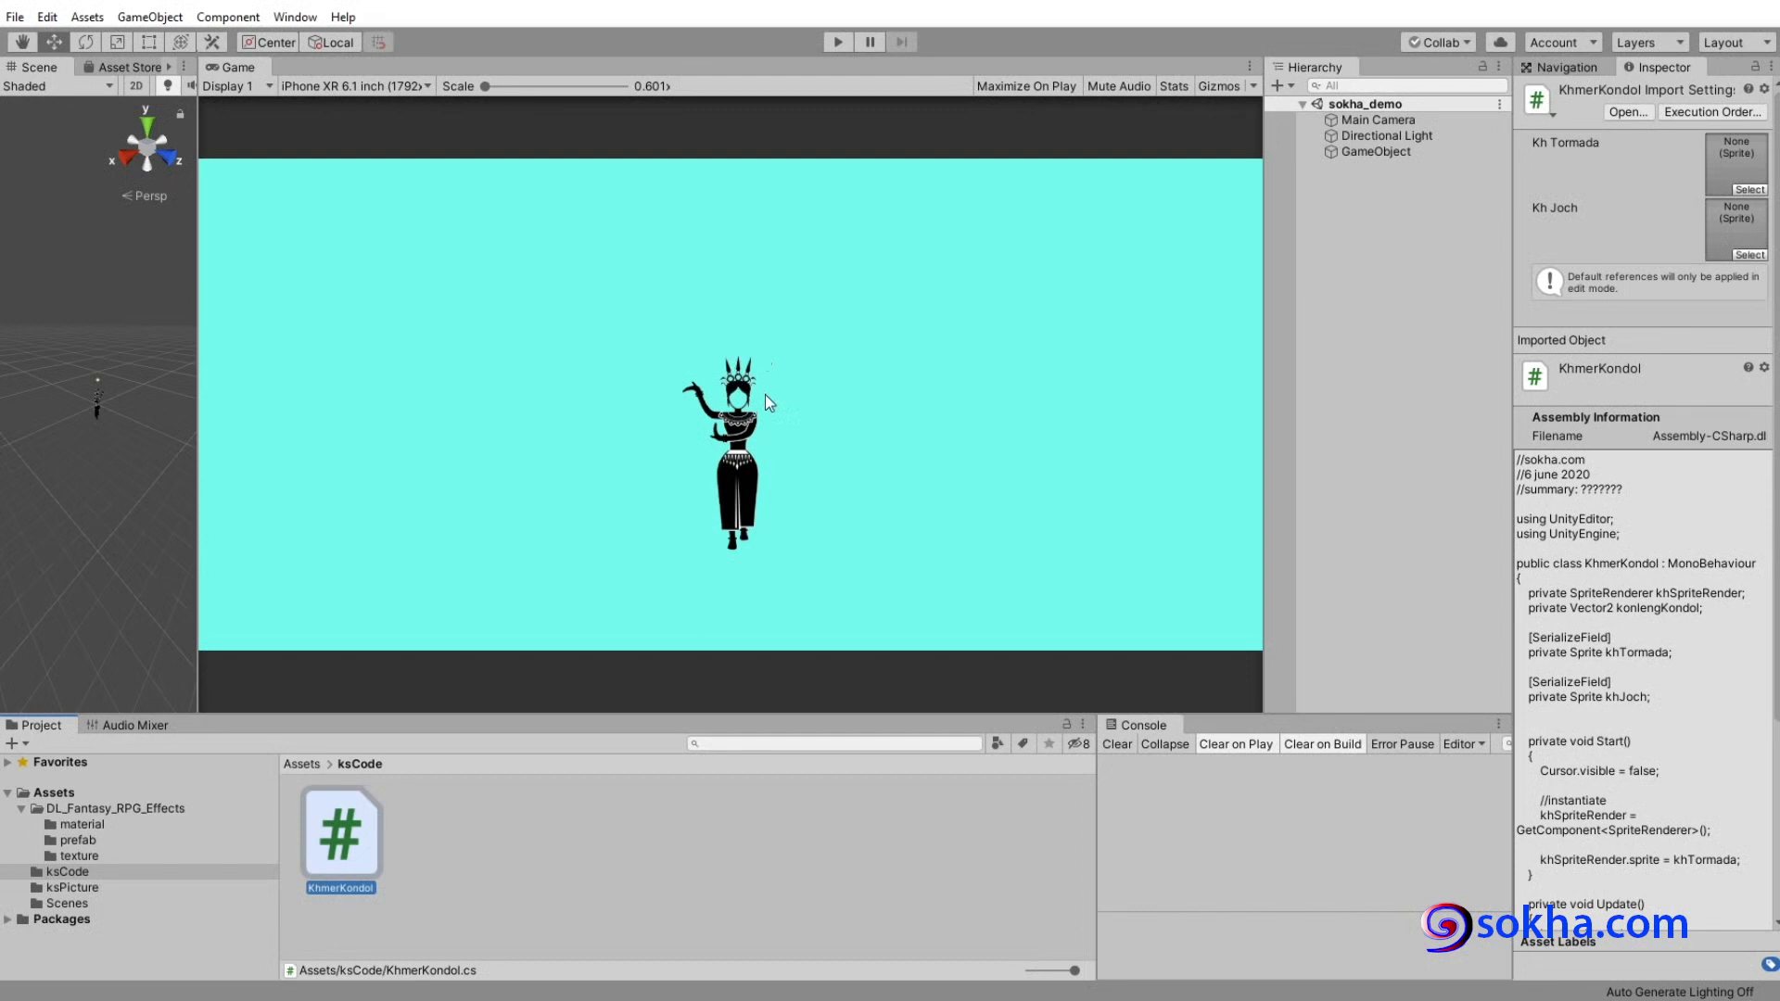
left_click(847, 42)
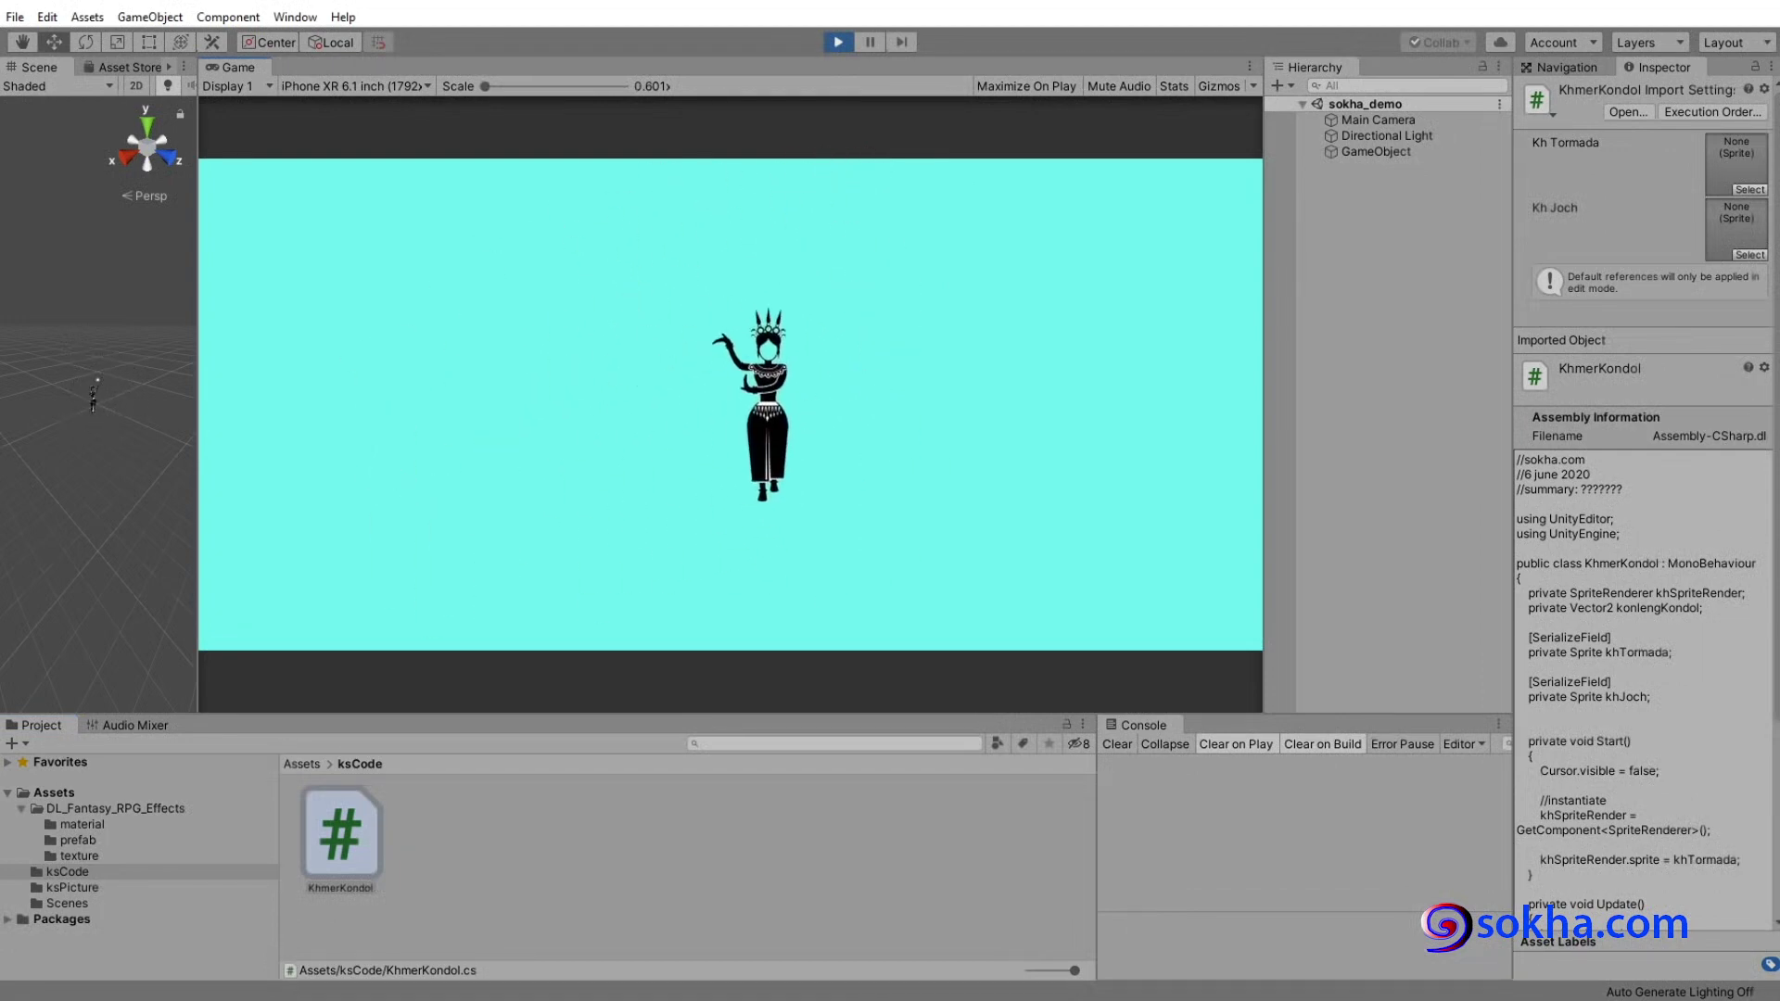
left_click(783, 370)
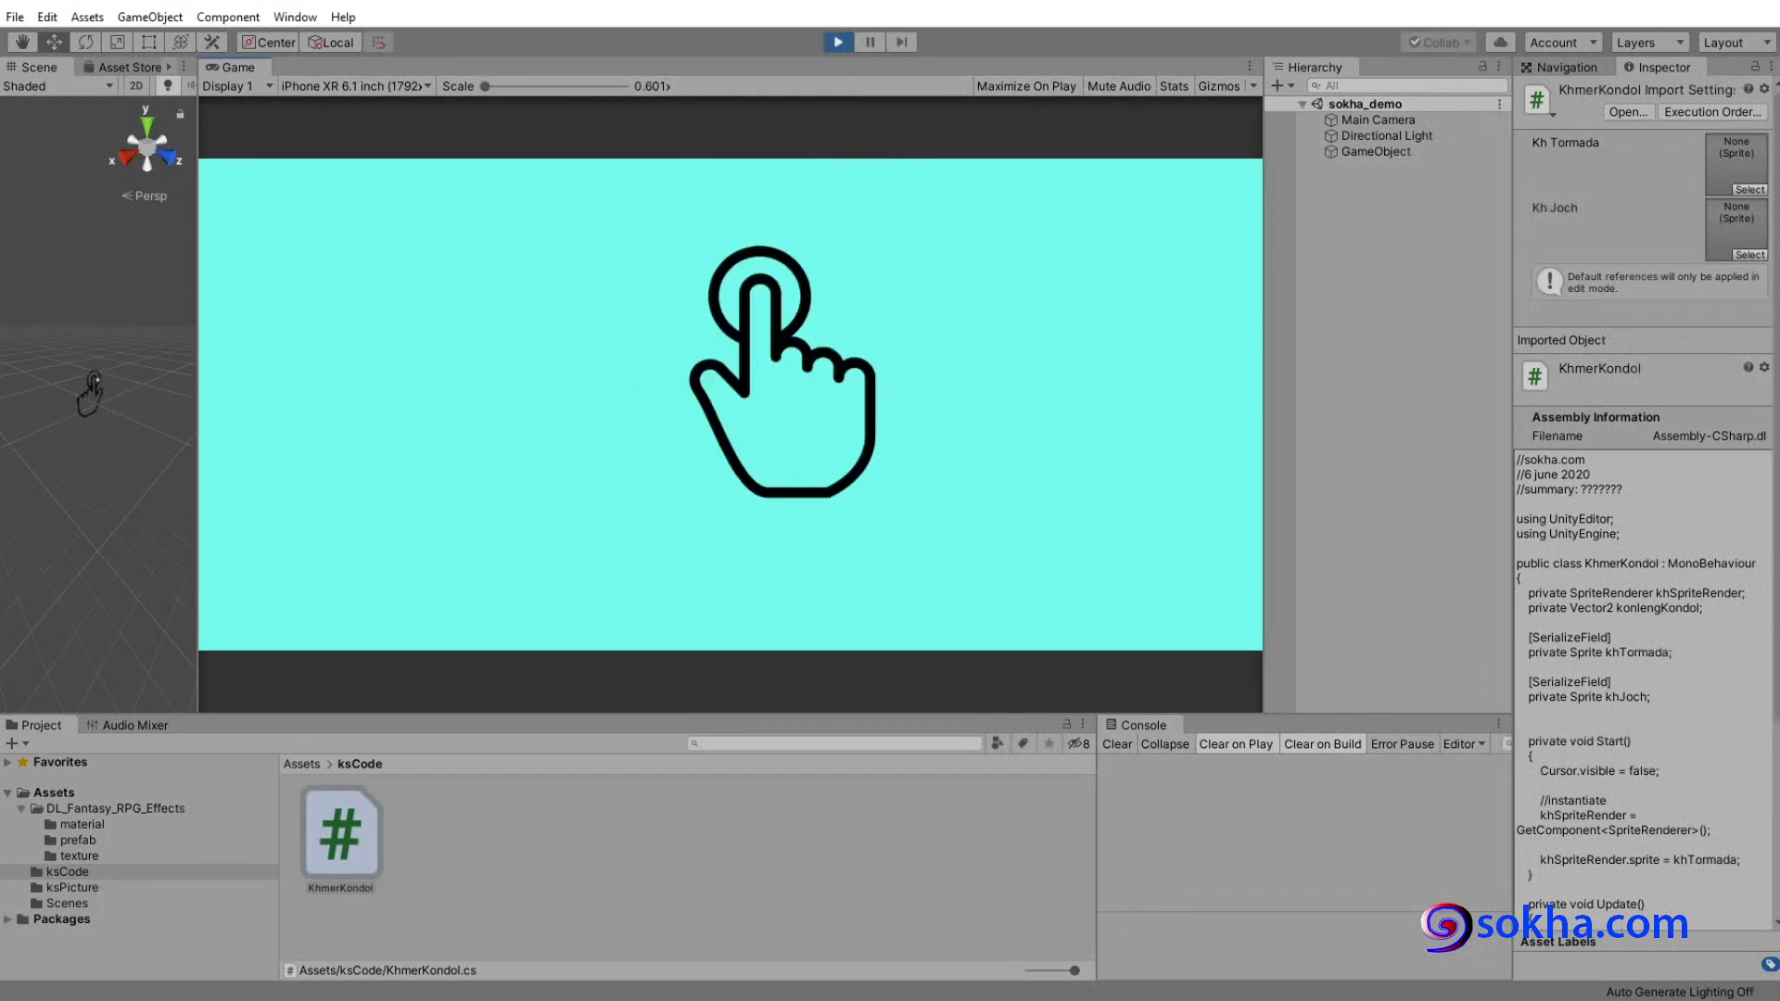
left_click(428, 378)
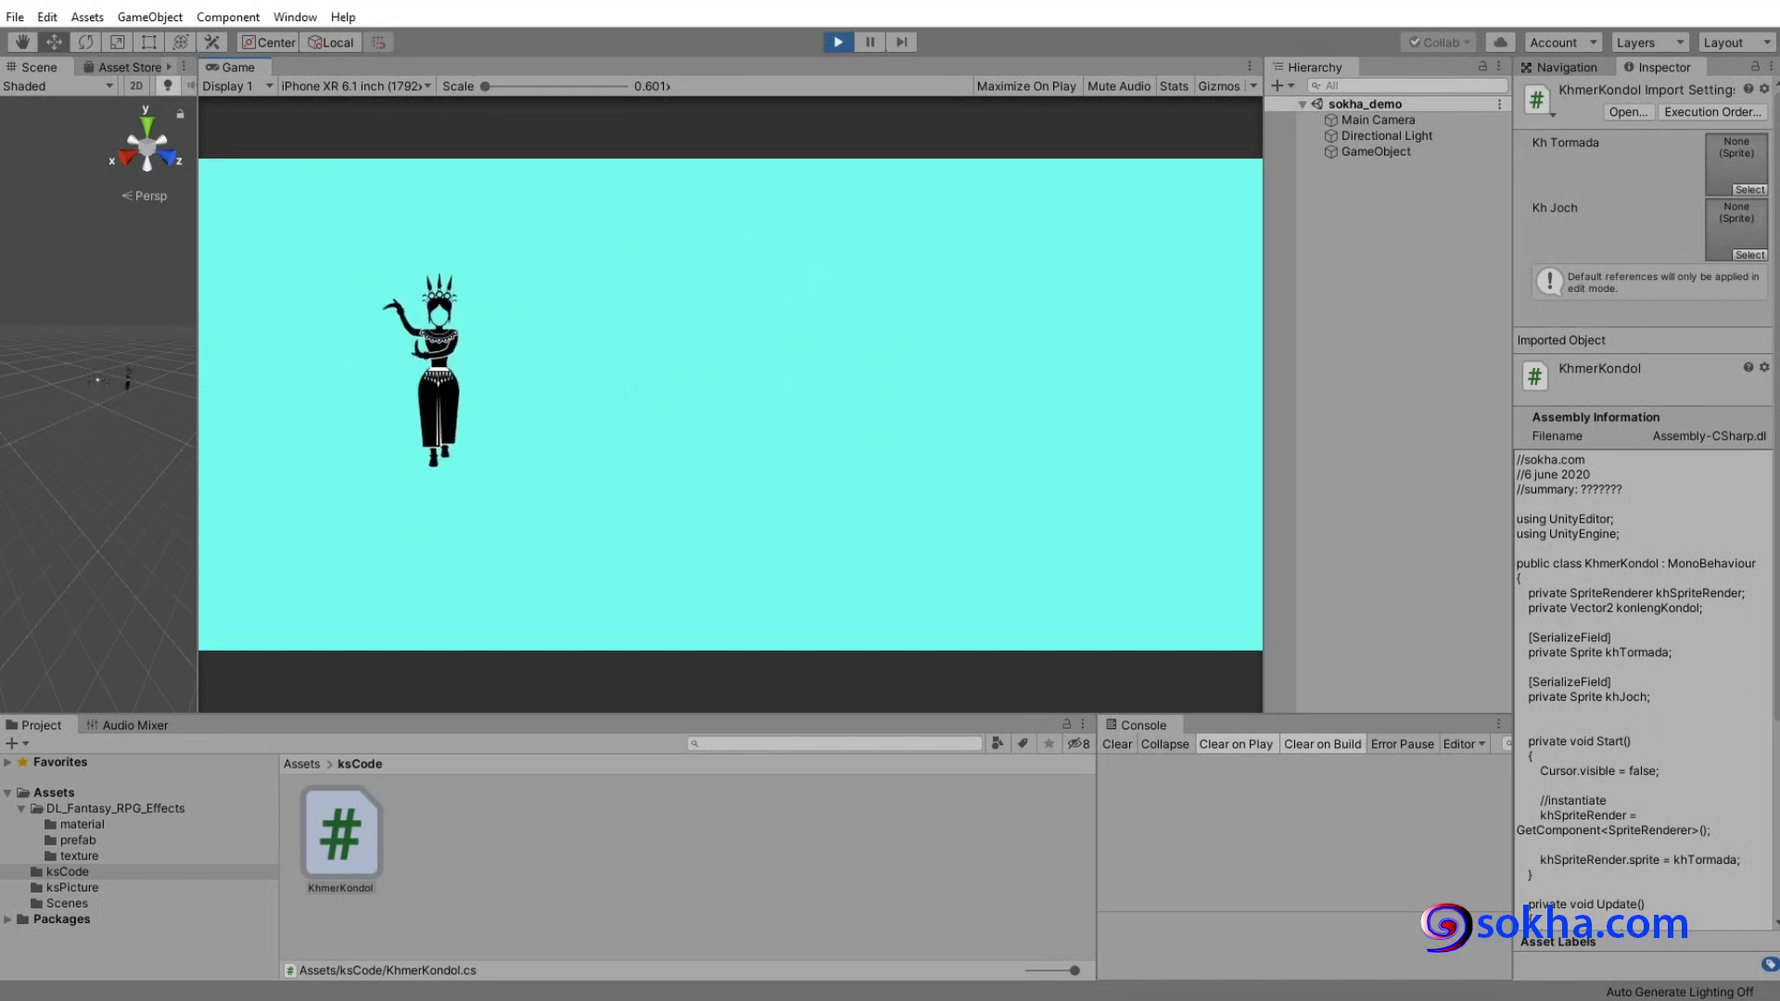
left_click(1126, 371)
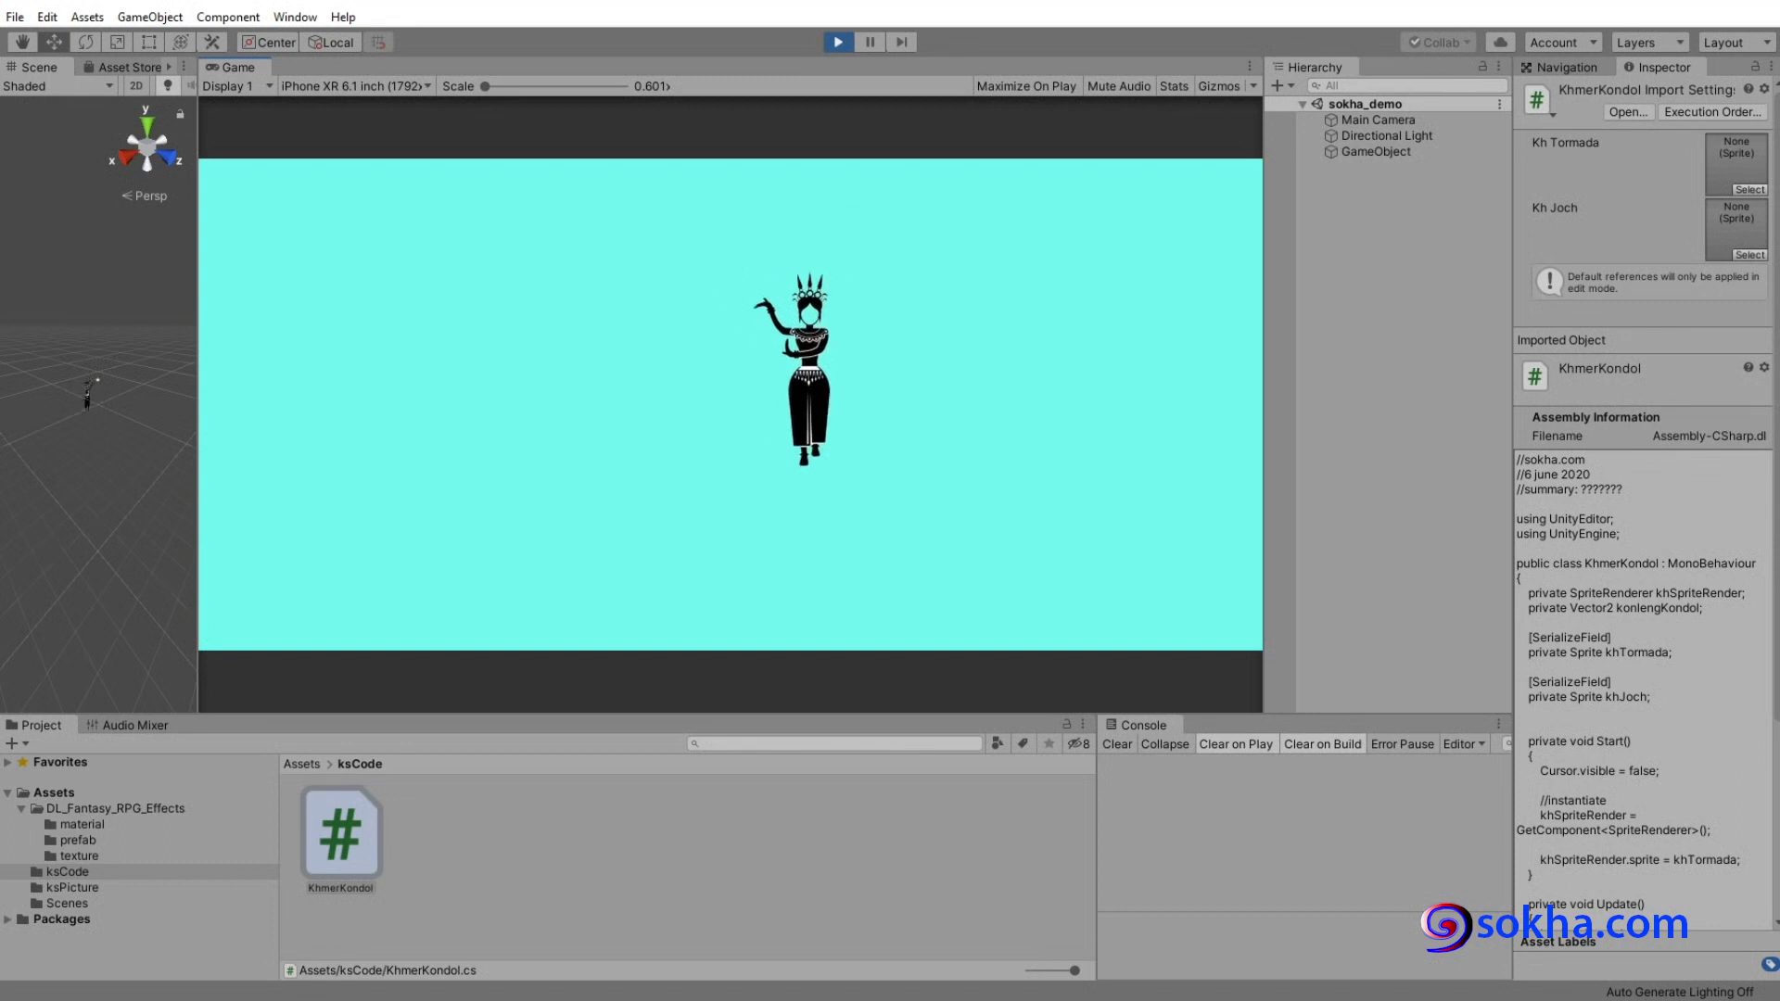
left_click(837, 43)
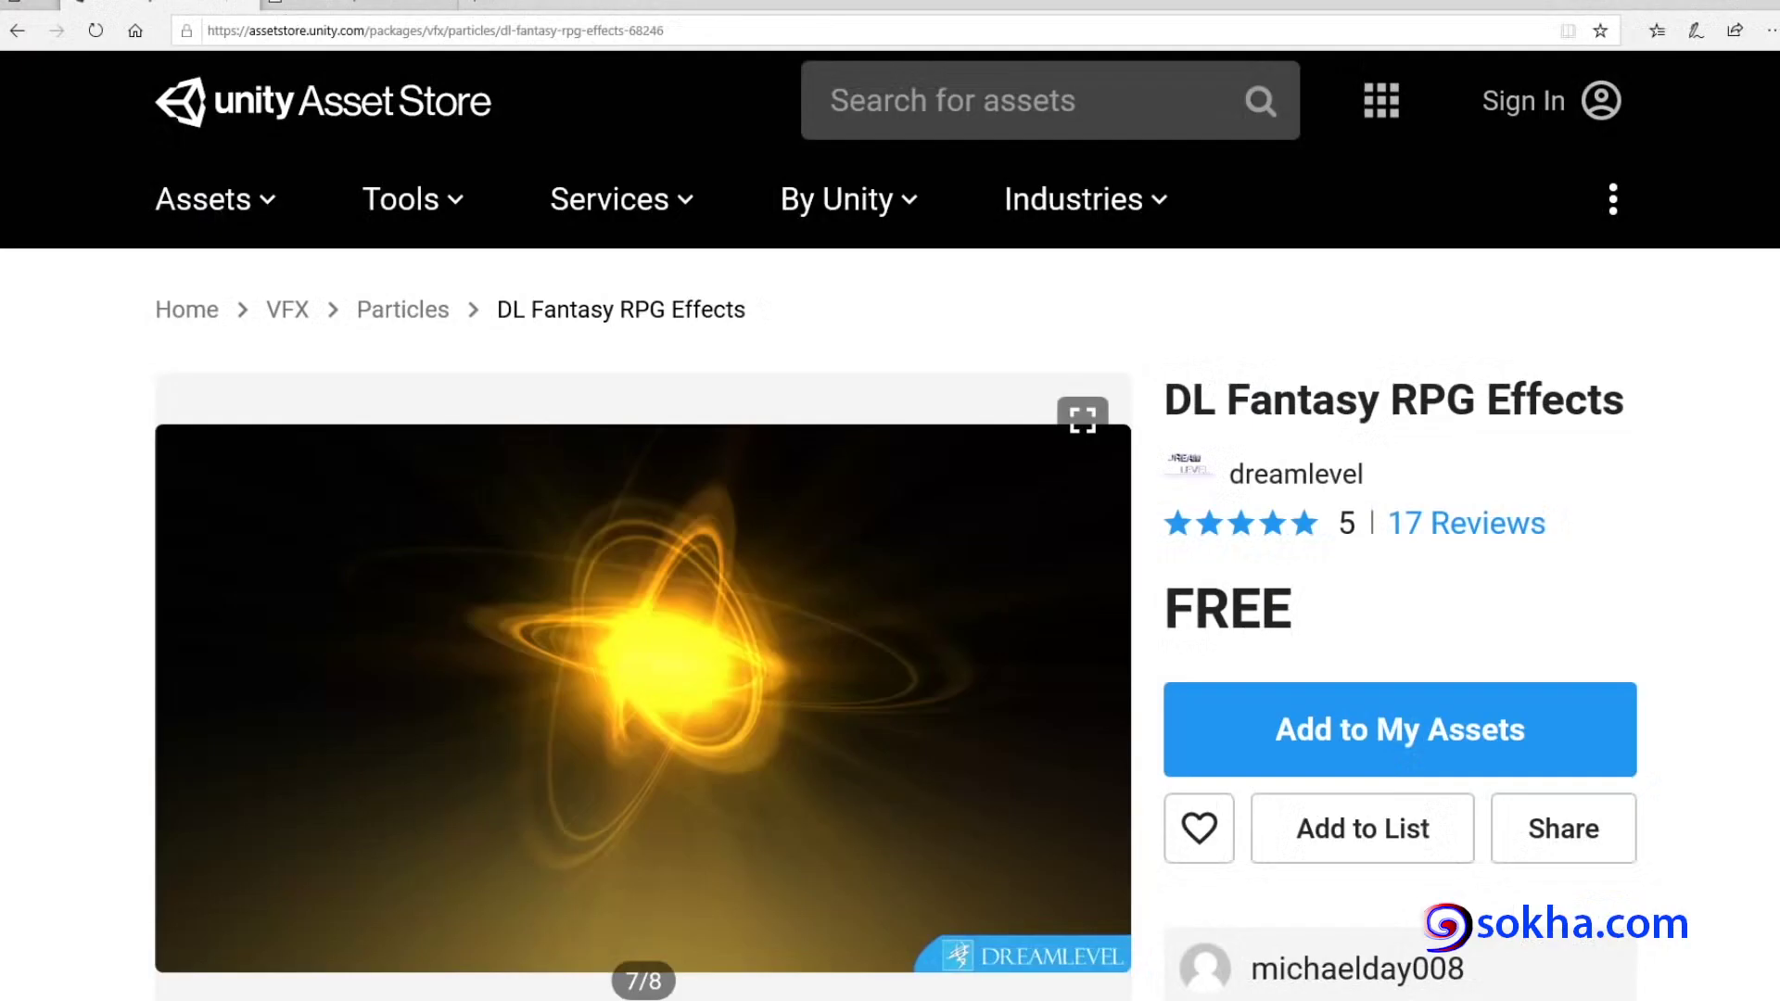
left_click_drag(751, 562, 682, 561)
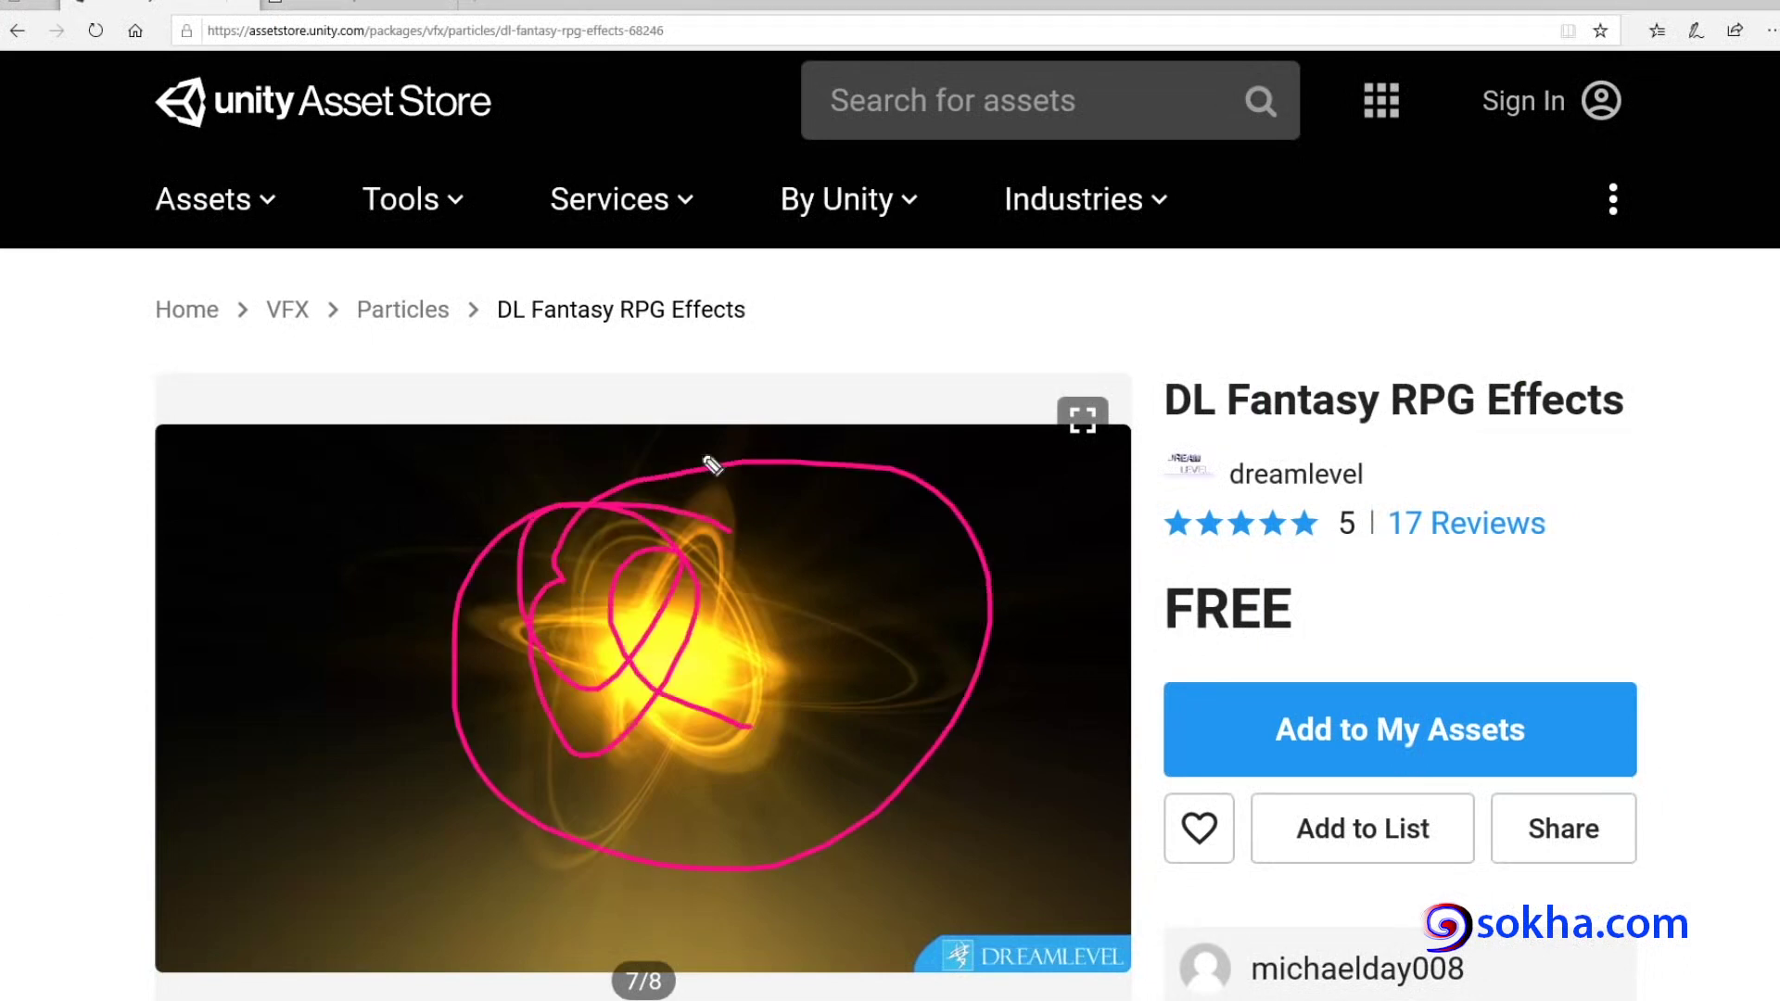
left_click_drag(1157, 432, 1528, 439)
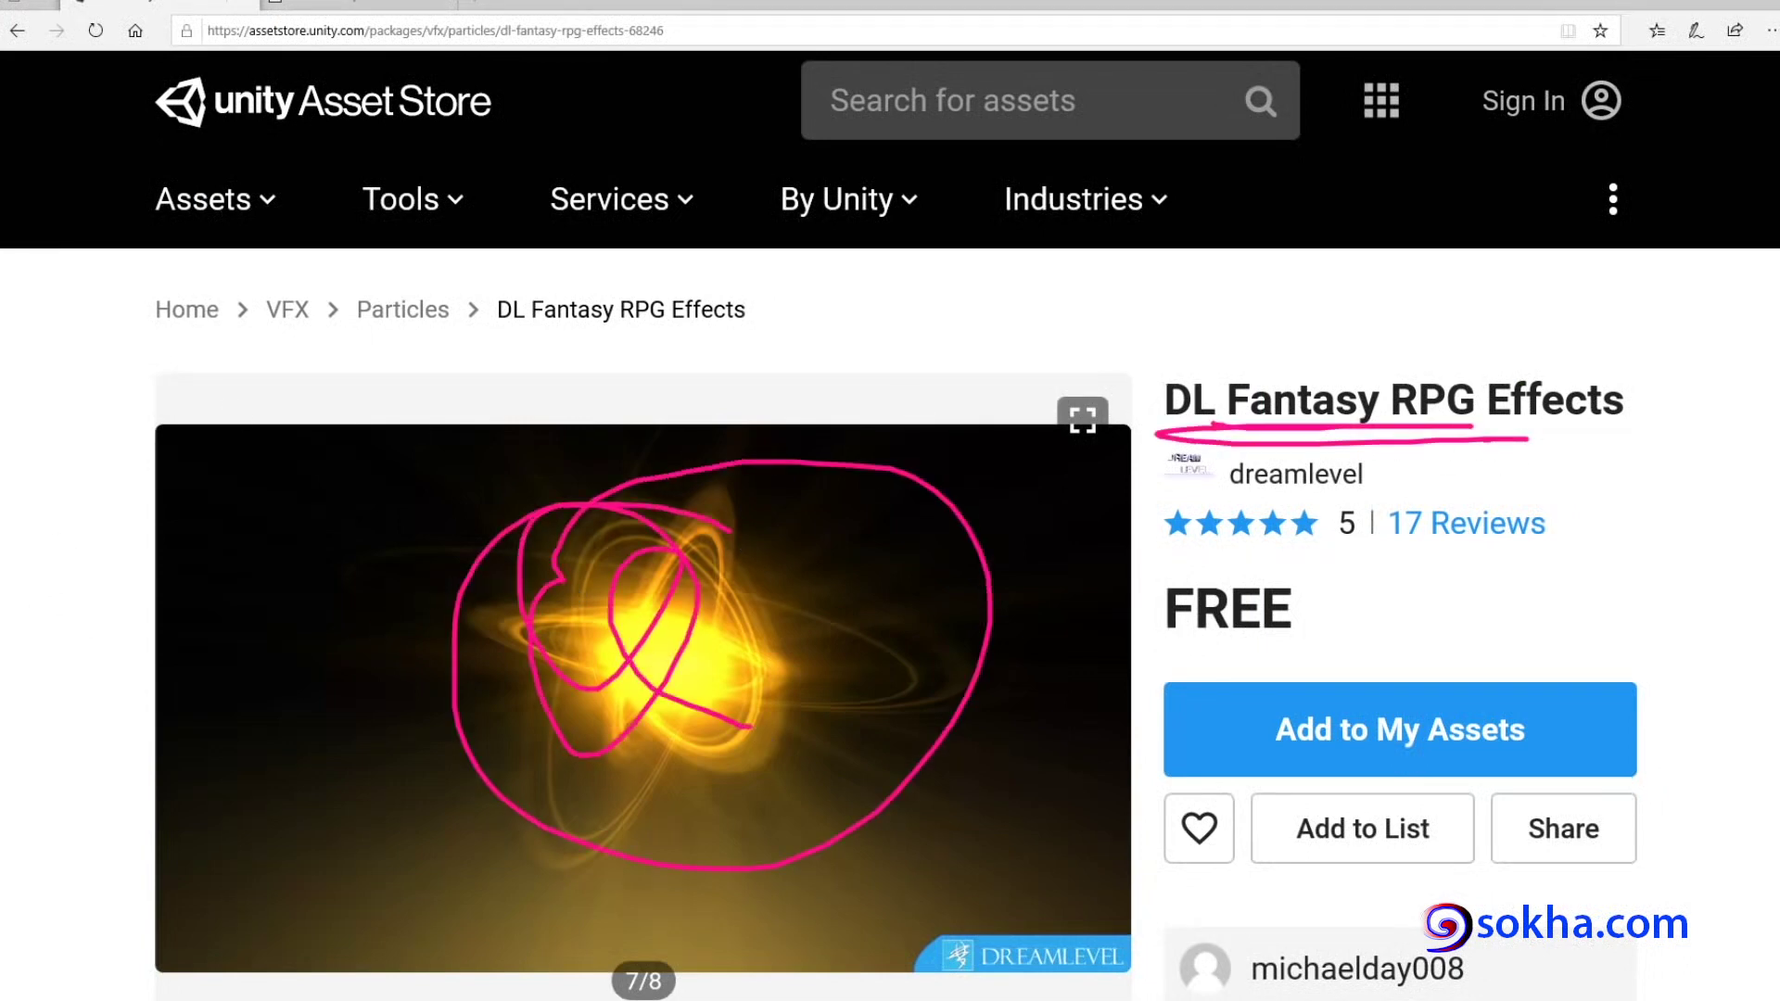
key("Escape")
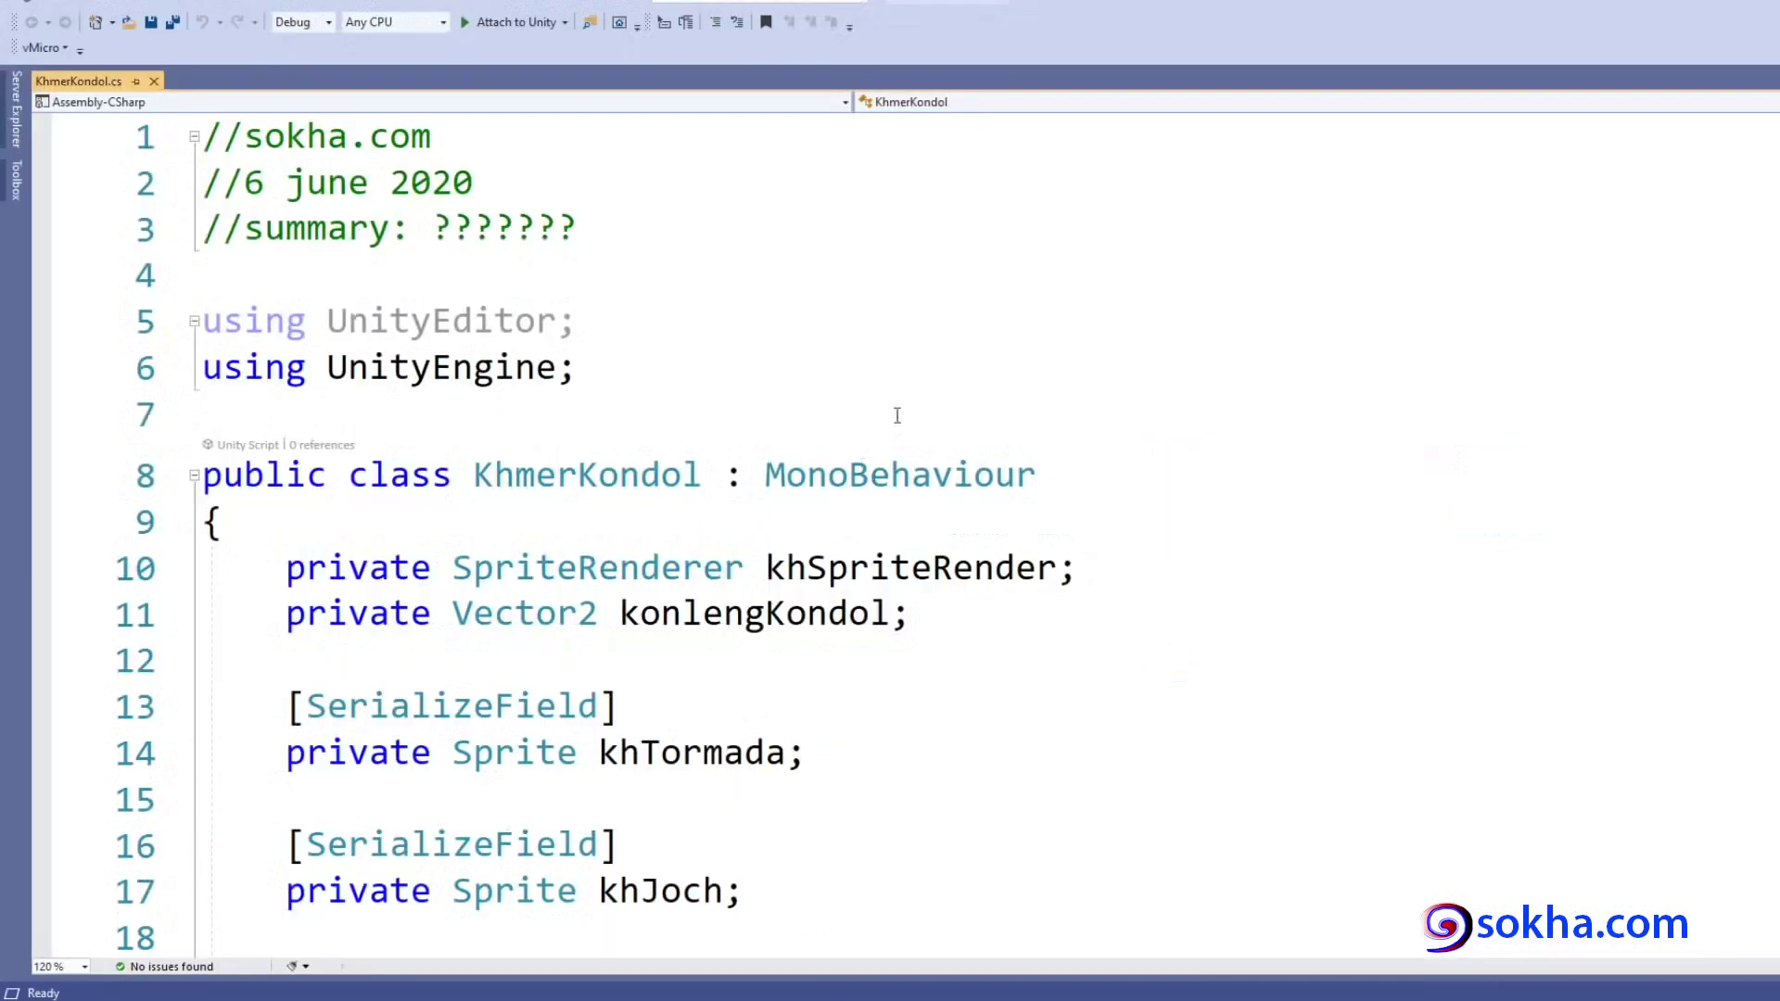
mouse_move(962, 457)
scroll(962, 457, "down", 3)
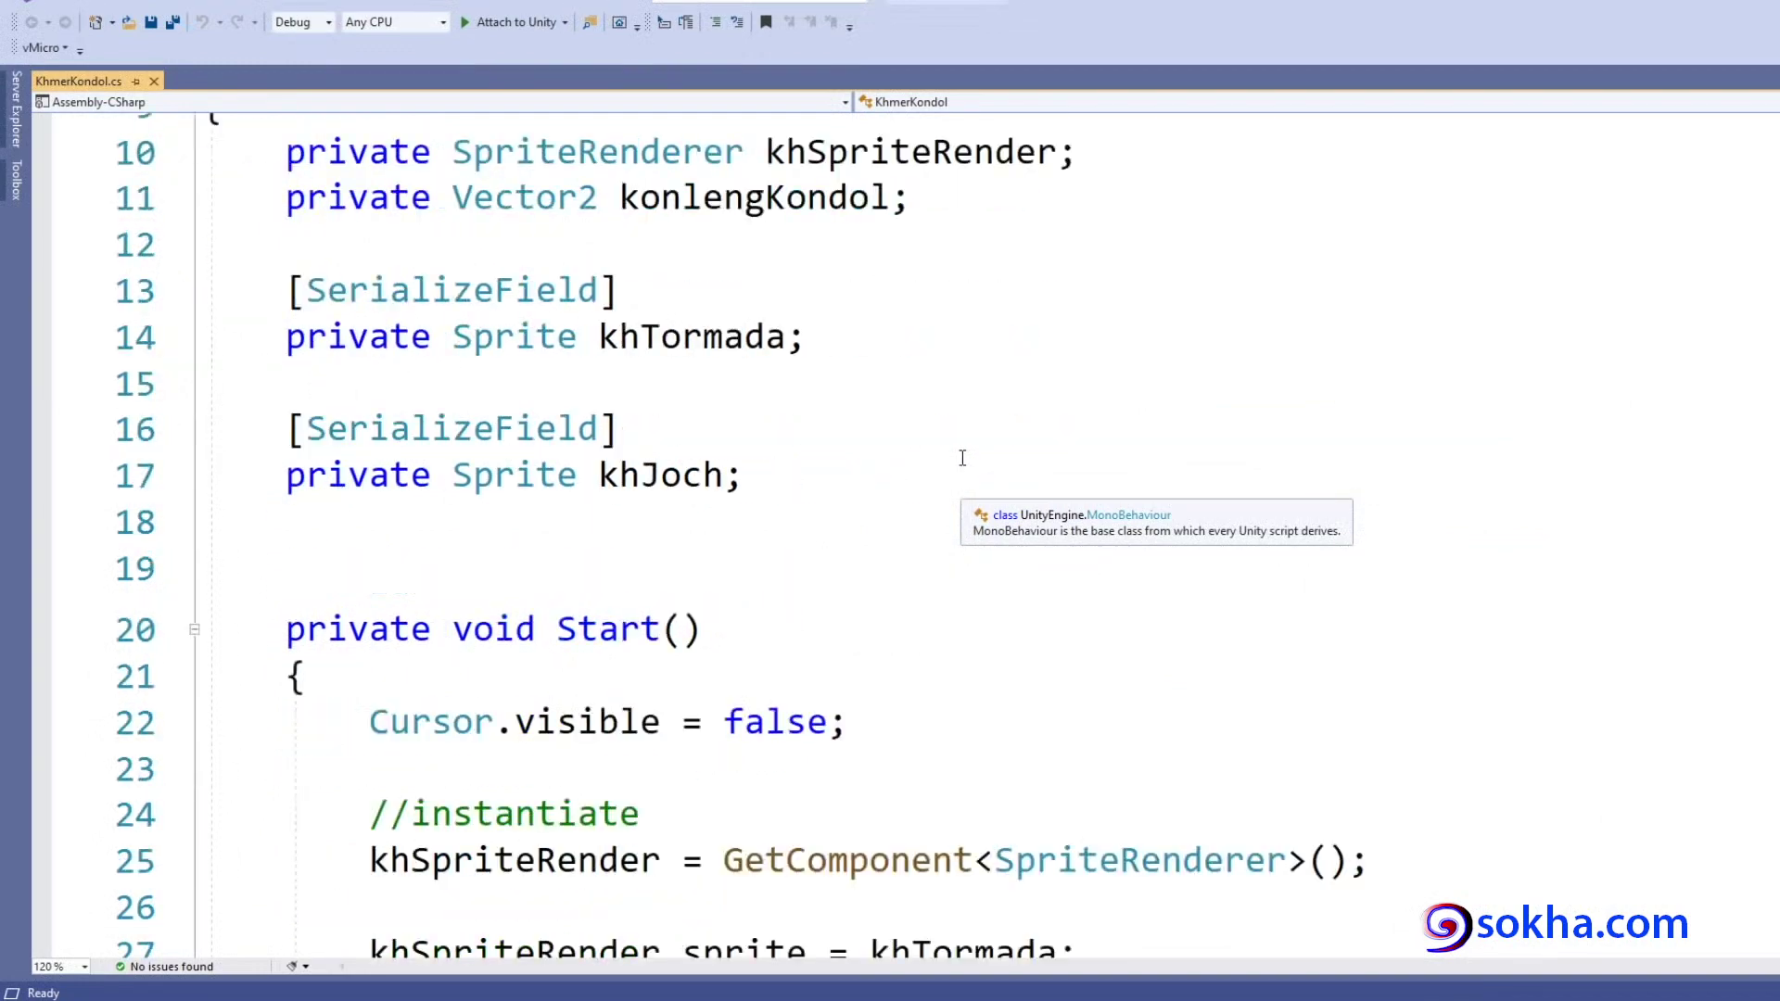
scroll(962, 456, "down", 2)
scroll(962, 457, "down", 2)
scroll(962, 457, "down", 1)
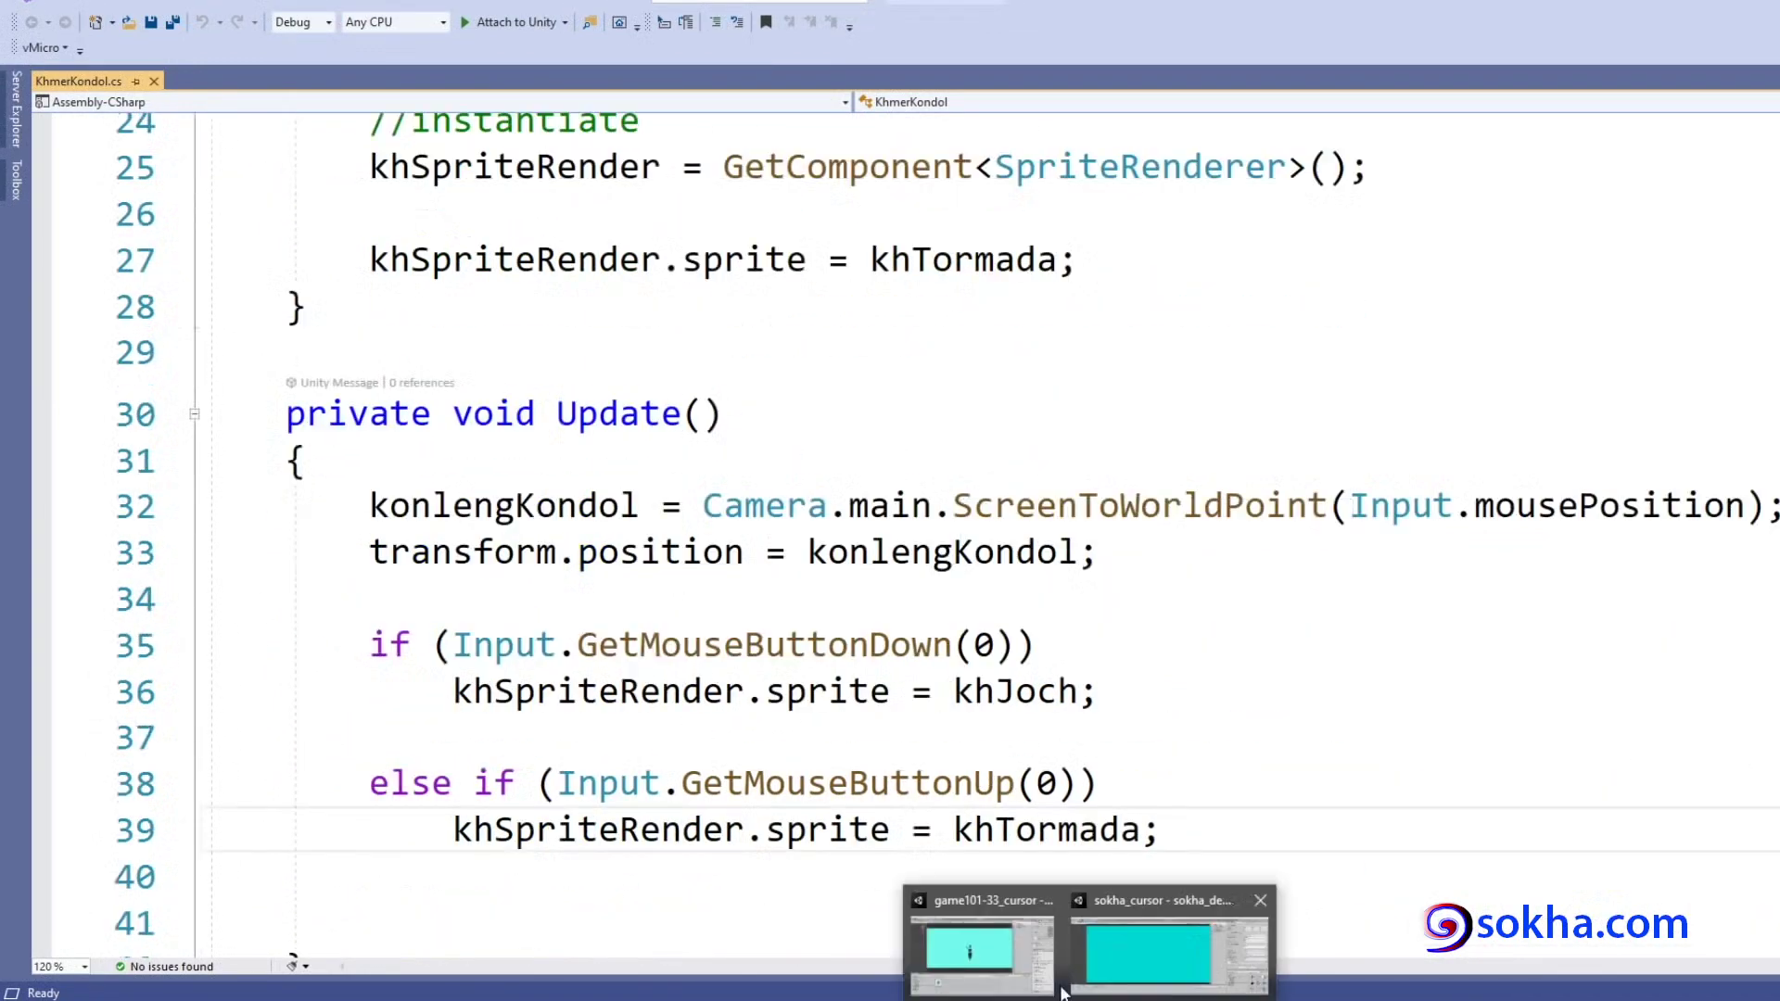
left_click(1013, 936)
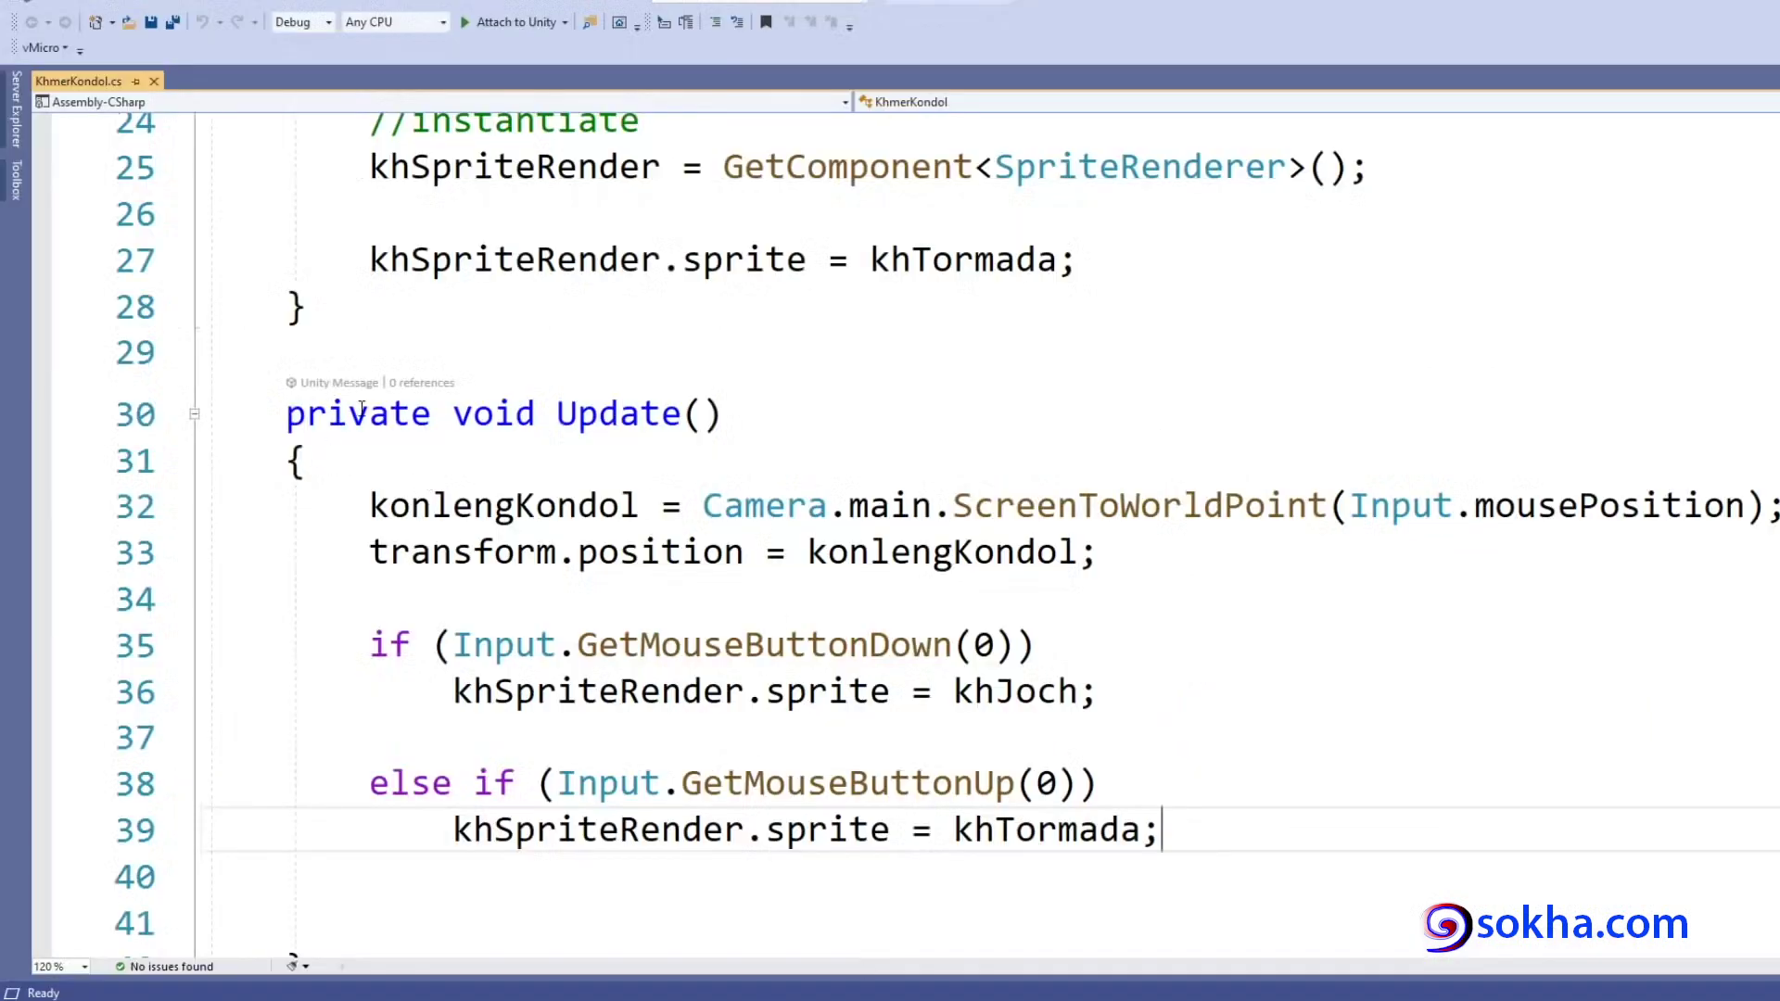
left_click_drag(362, 408, 723, 413)
mouse_move(369, 505)
left_mouse_down()
mouse_move(599, 863)
mouse_move(702, 786)
left_mouse_up()
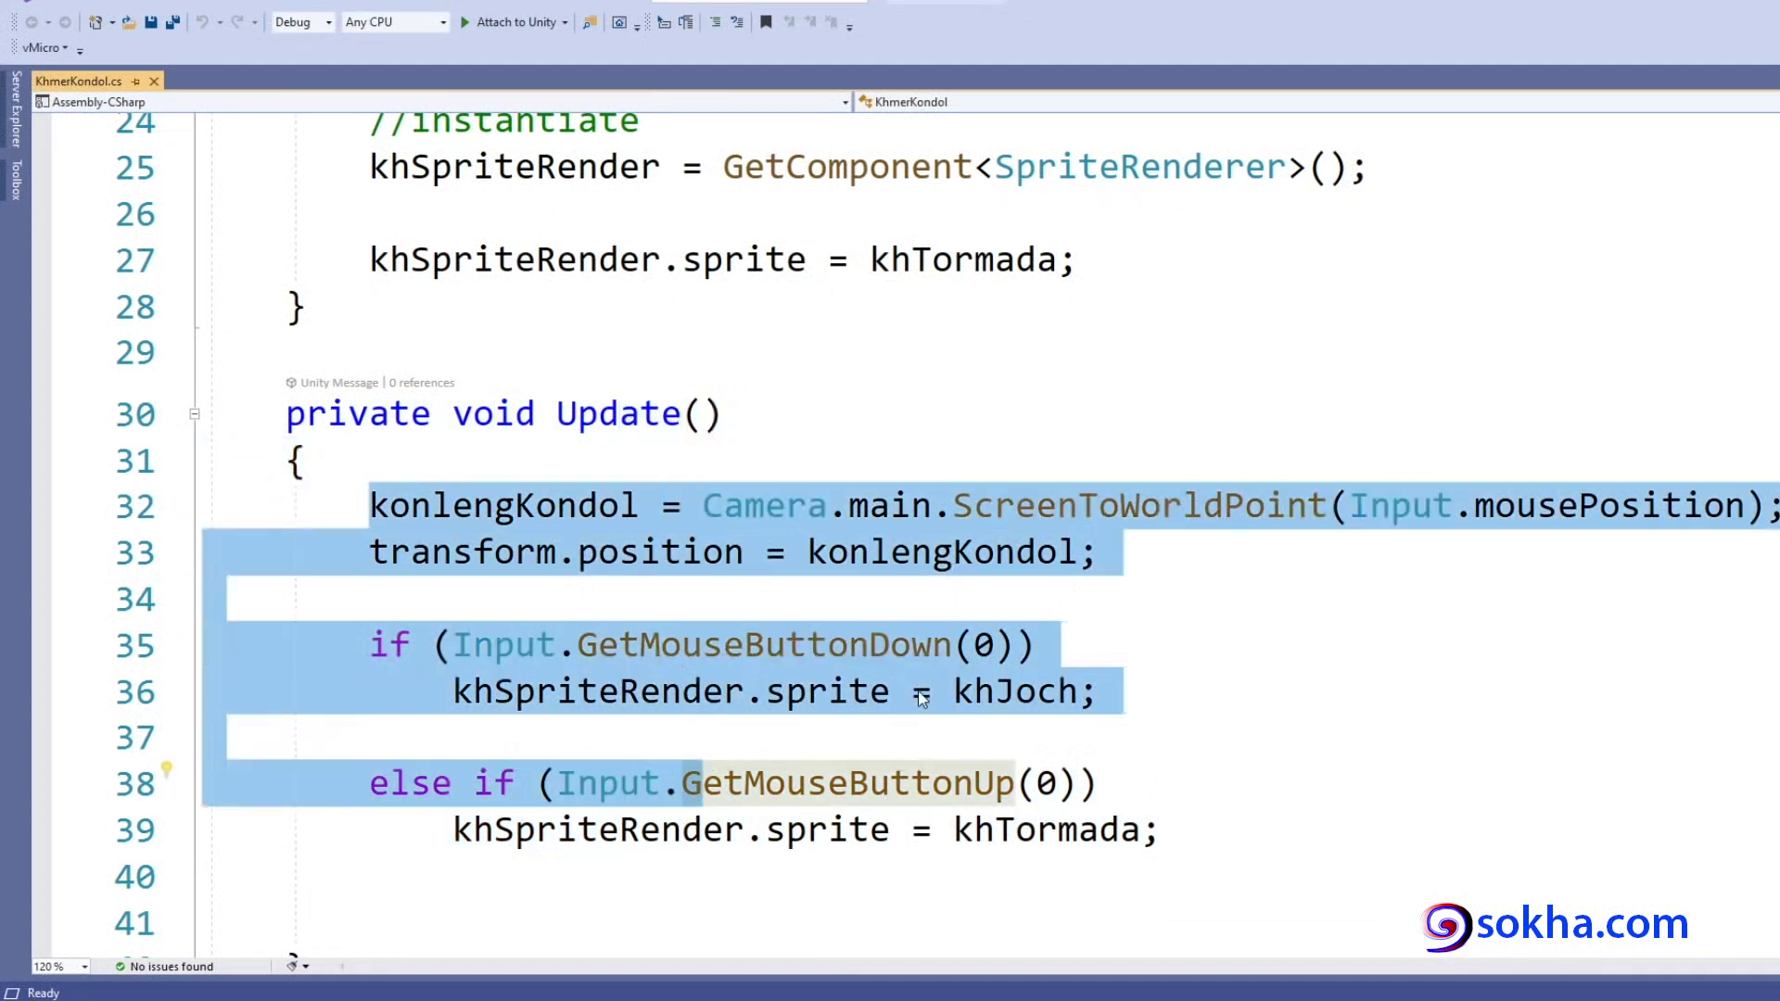
left_click(920, 697)
left_click_drag(577, 644, 967, 634)
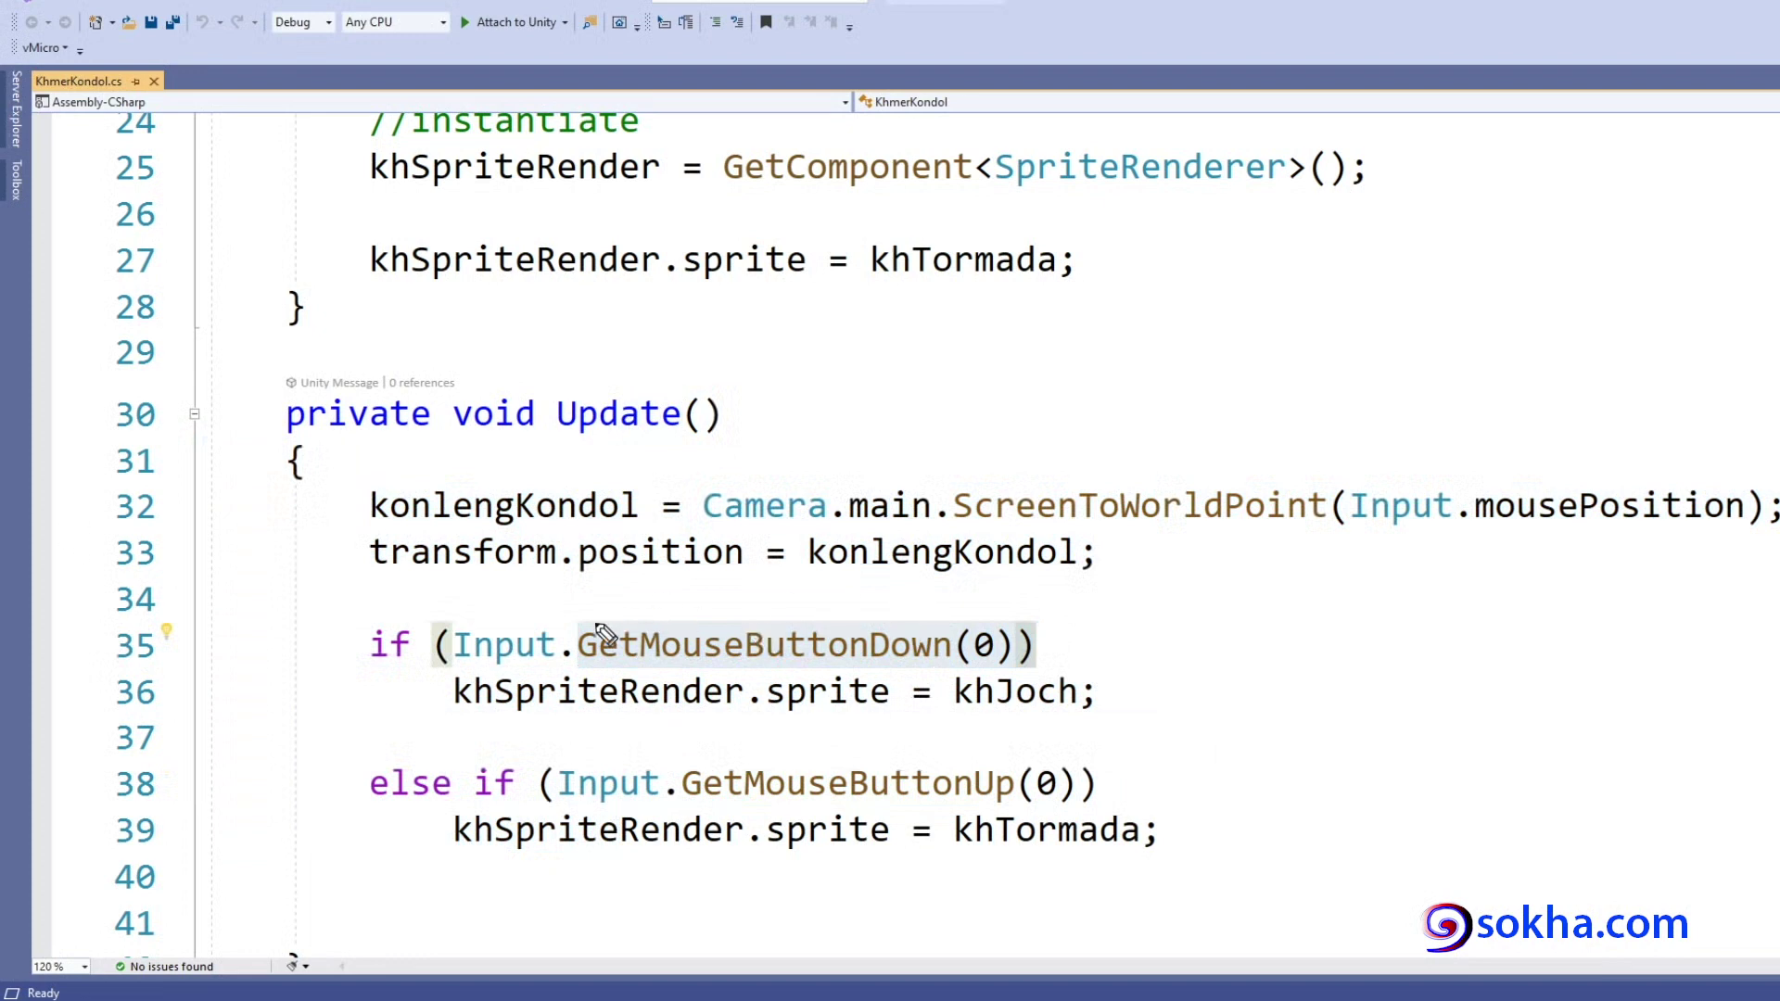
left_click_drag(594, 623, 931, 619)
left_click_drag(1184, 565, 1040, 616)
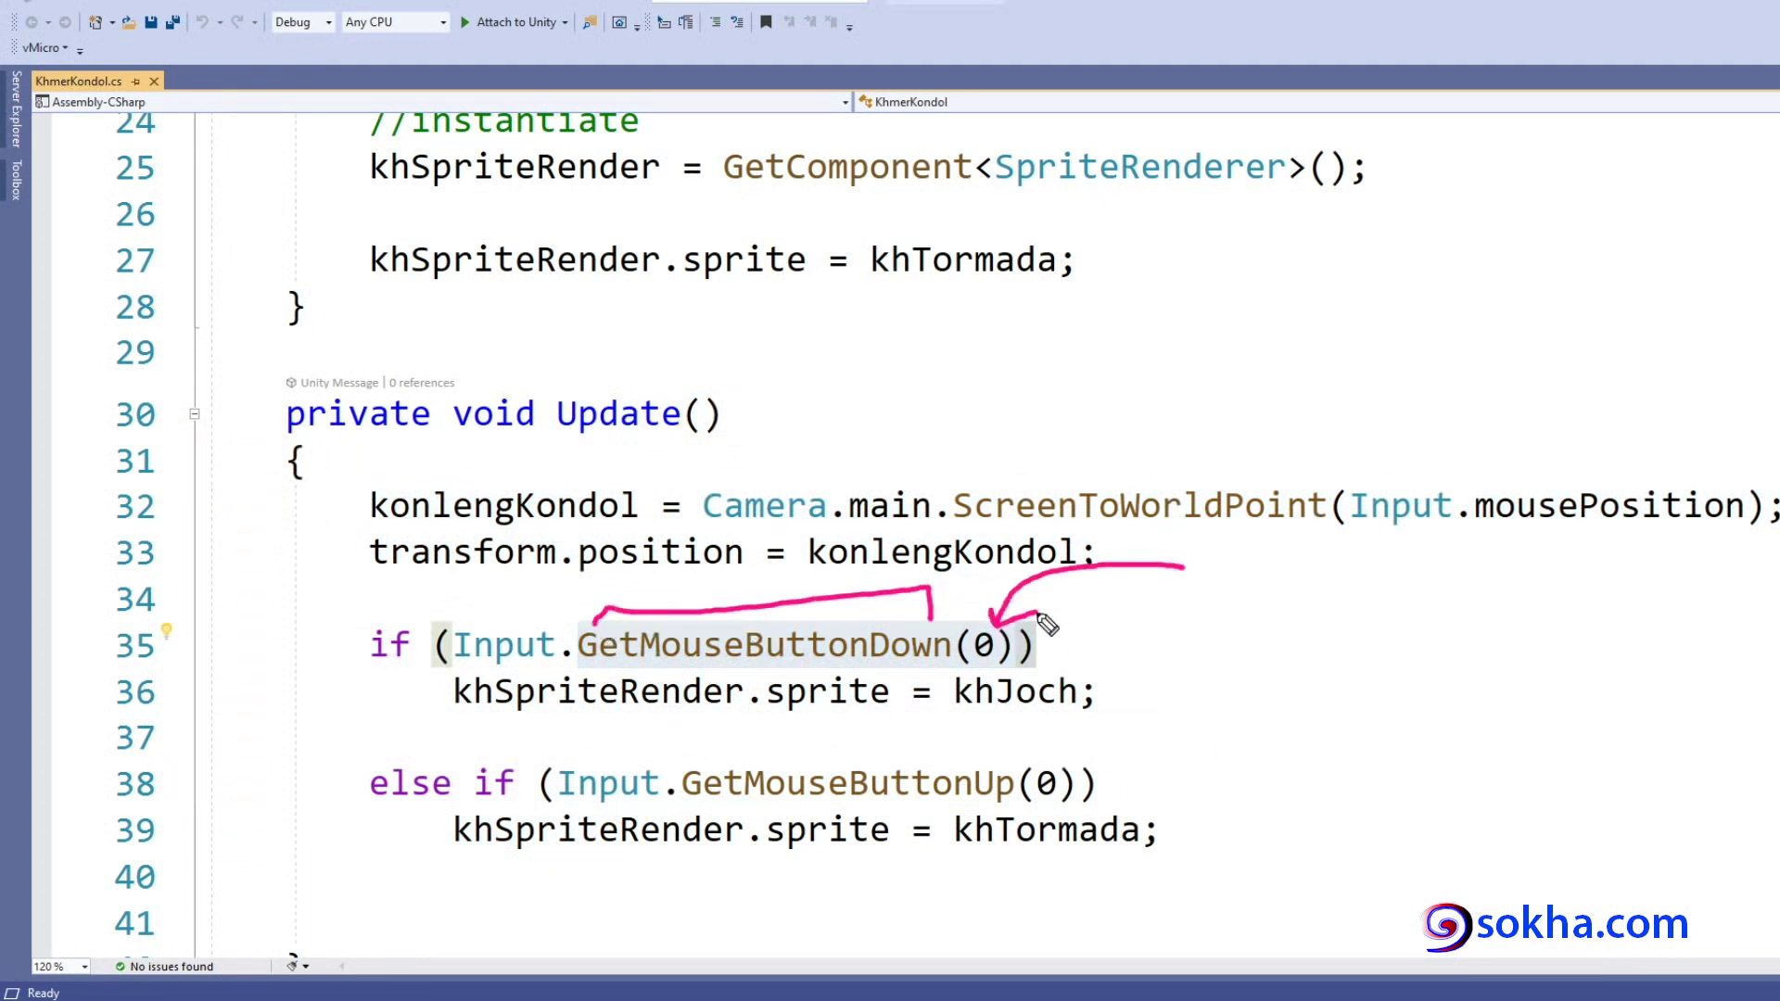
left_click_drag(955, 711, 1096, 715)
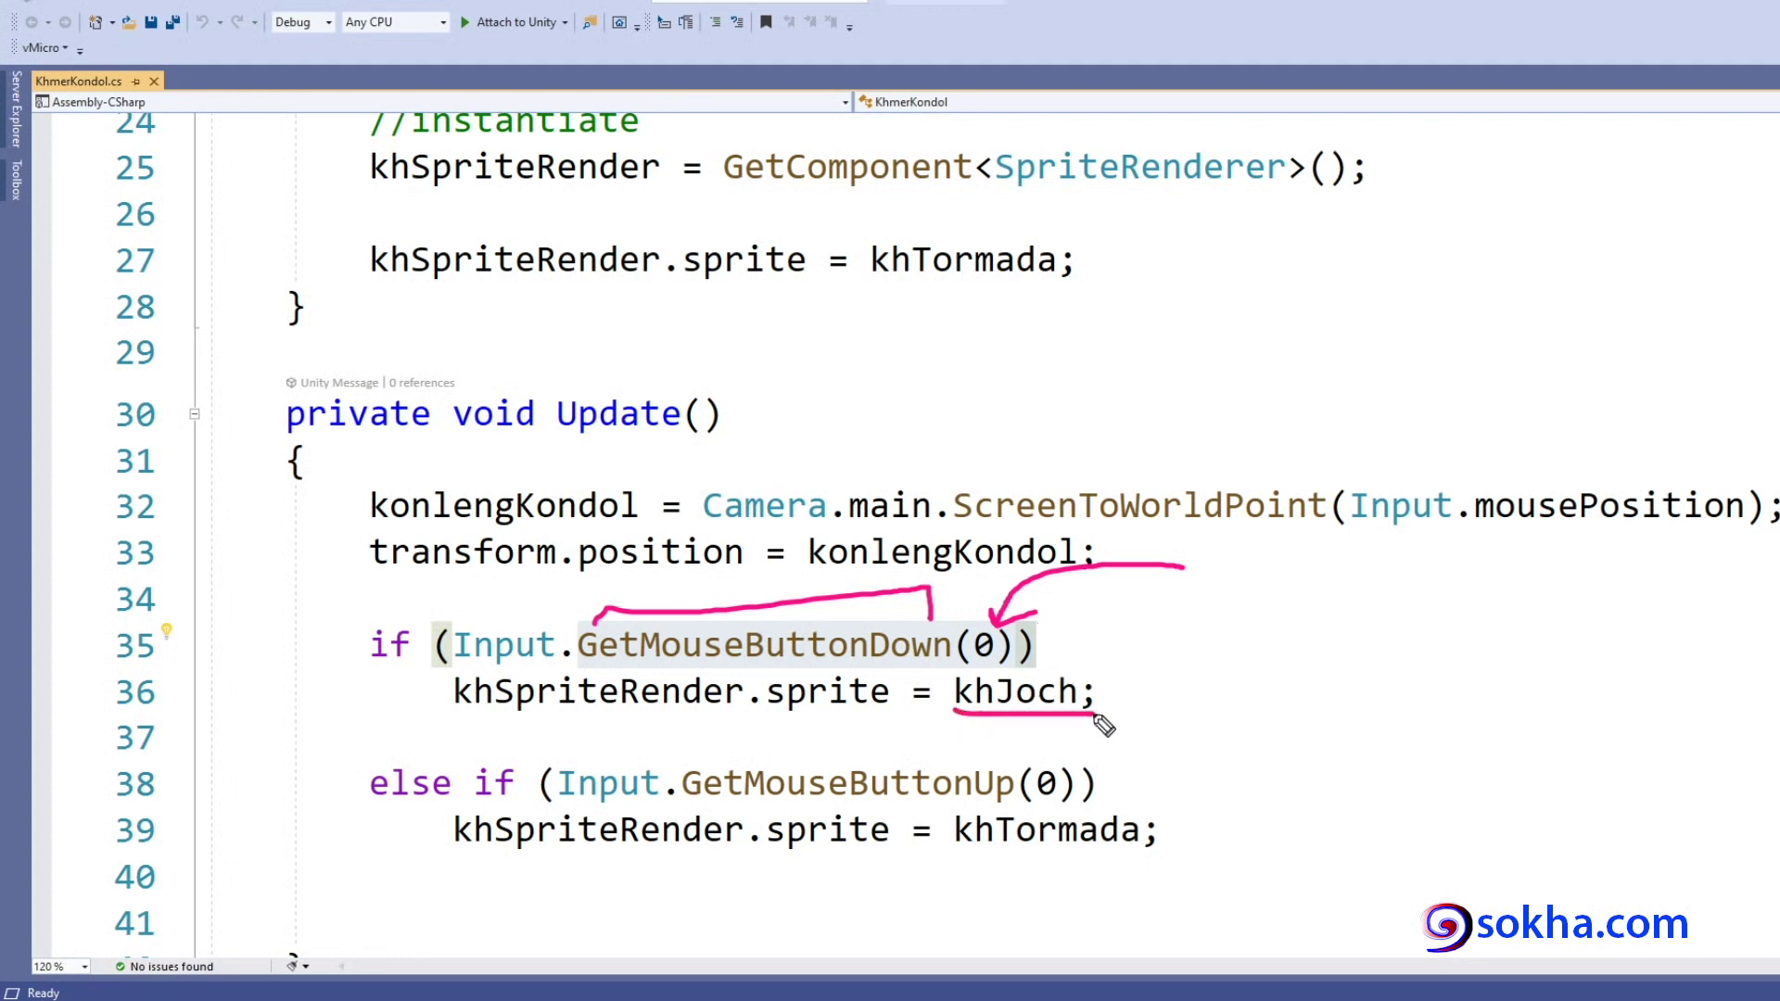
mouse_move(233, 647)
left_mouse_down()
mouse_move(361, 648)
mouse_move(336, 665)
left_mouse_up()
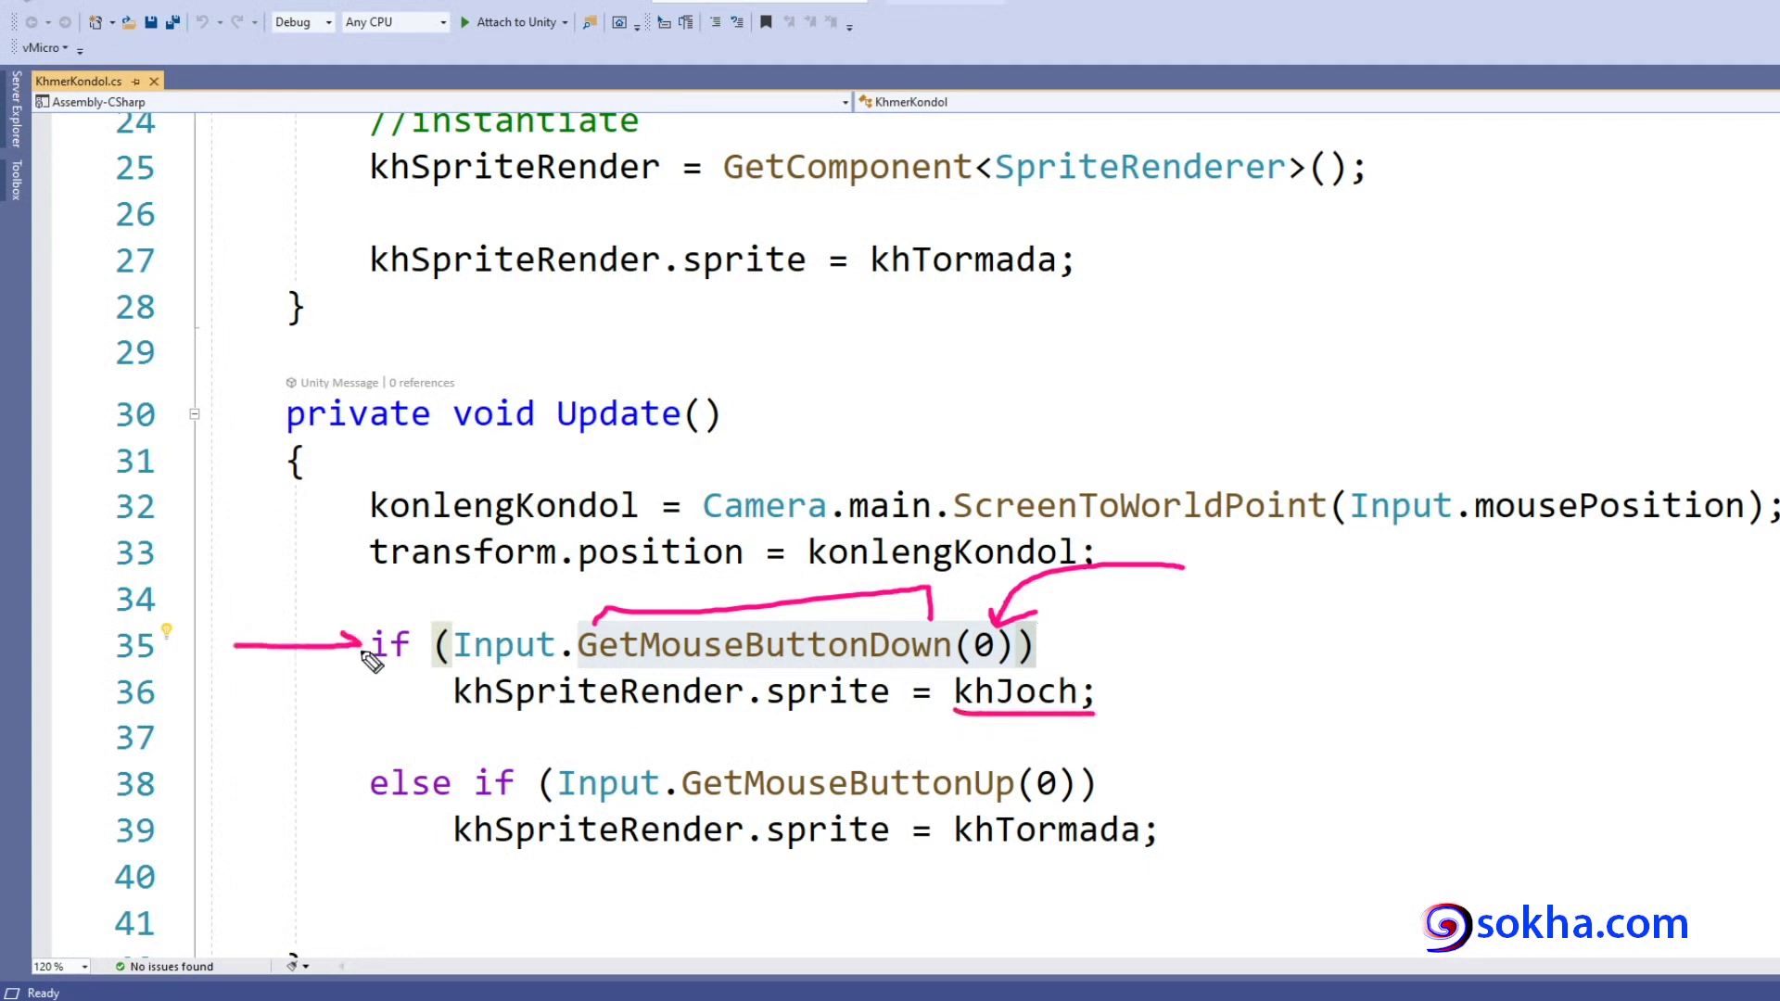
left_click_drag(473, 708, 1066, 711)
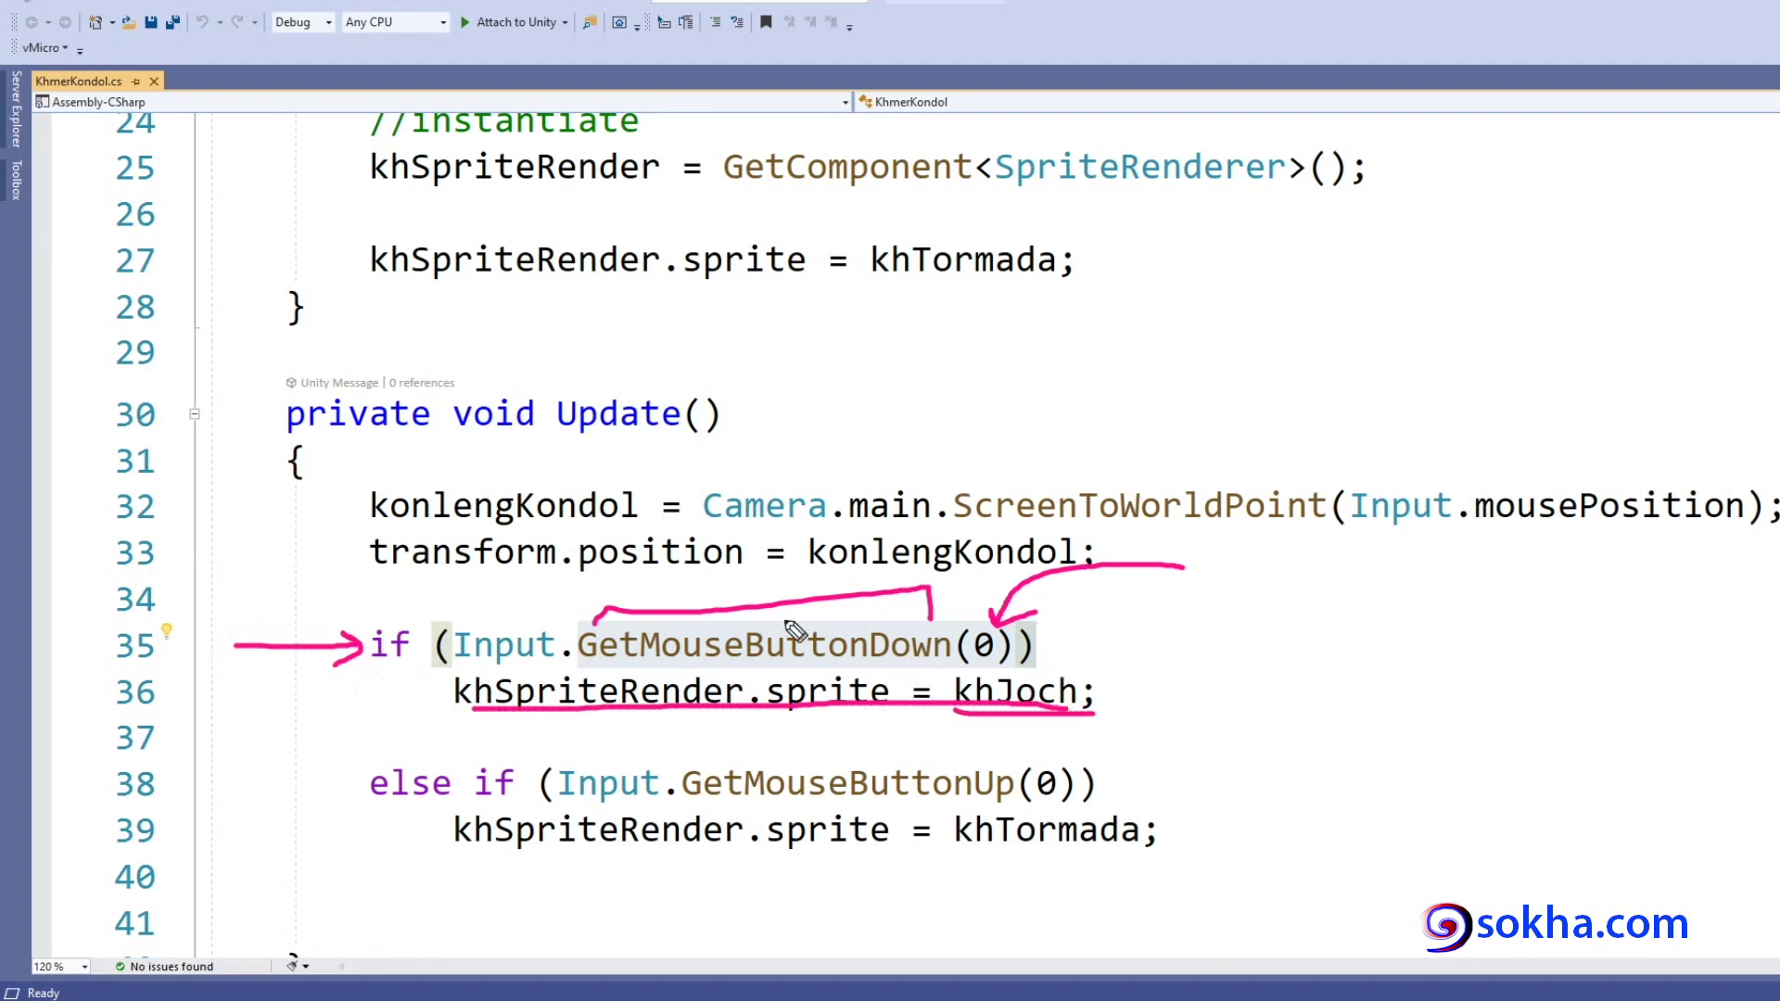
key("Escape")
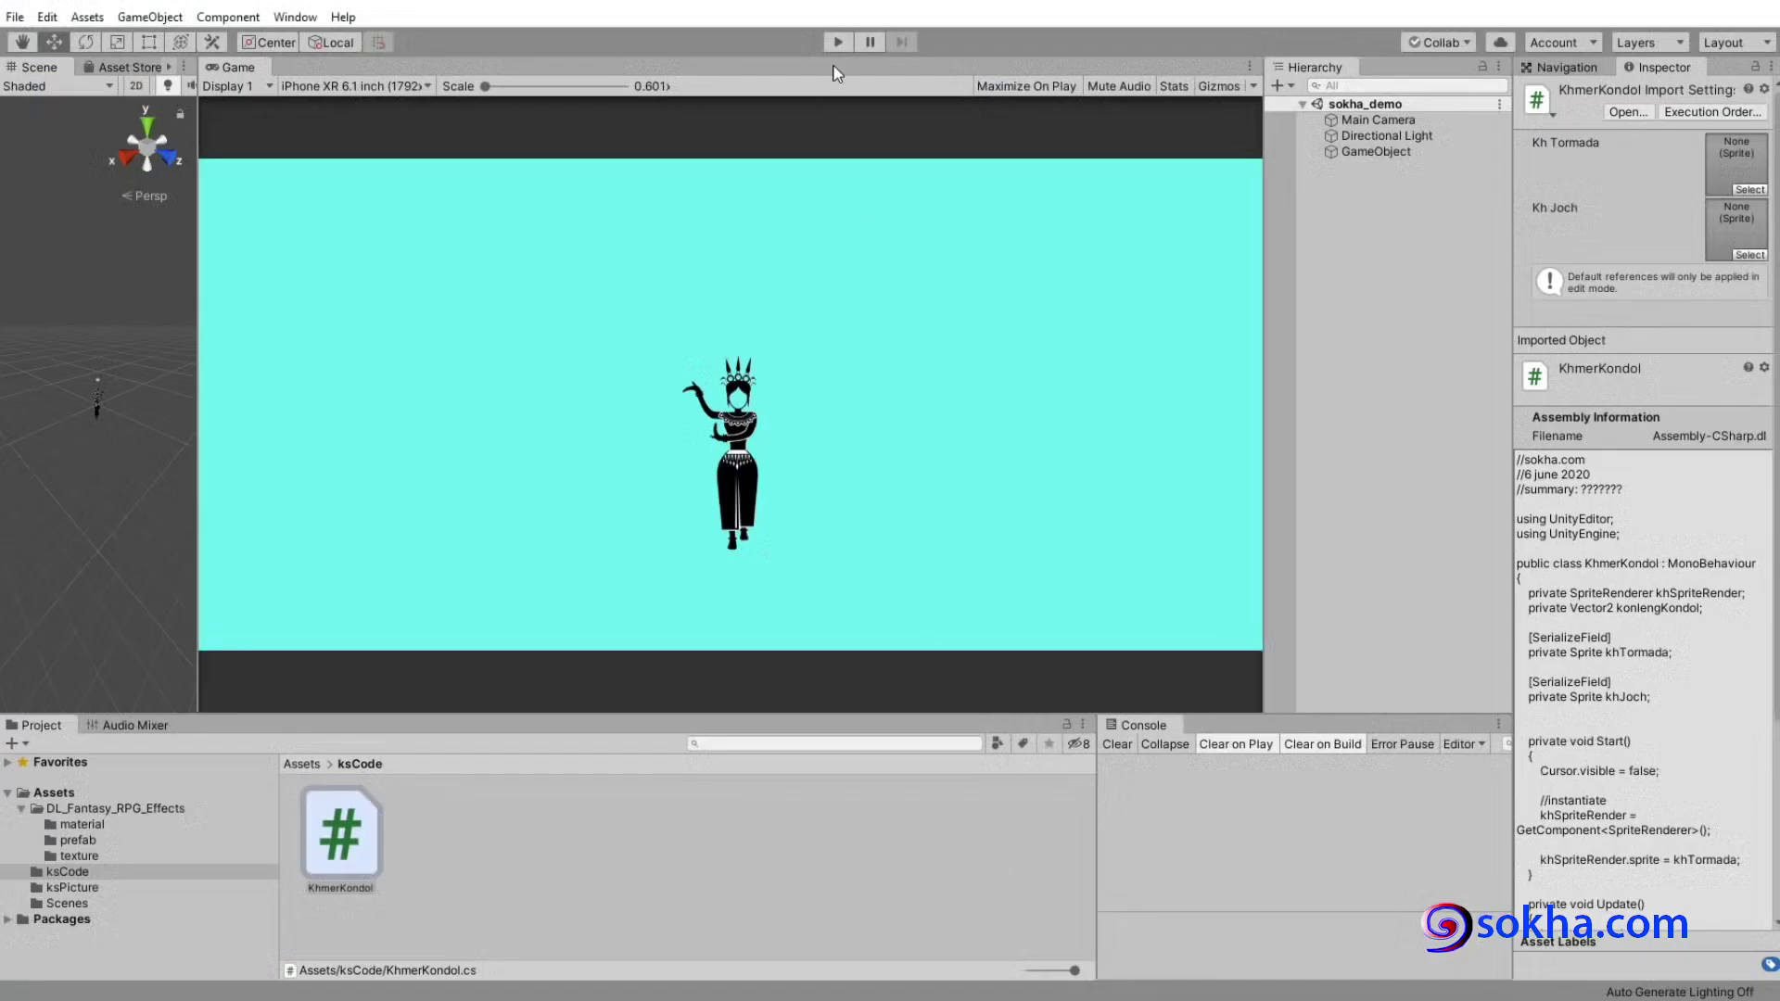
Play-test the scene twice, pressing in the Game view to confirm the dancer swaps to the hand sprite.
left_click(838, 42)
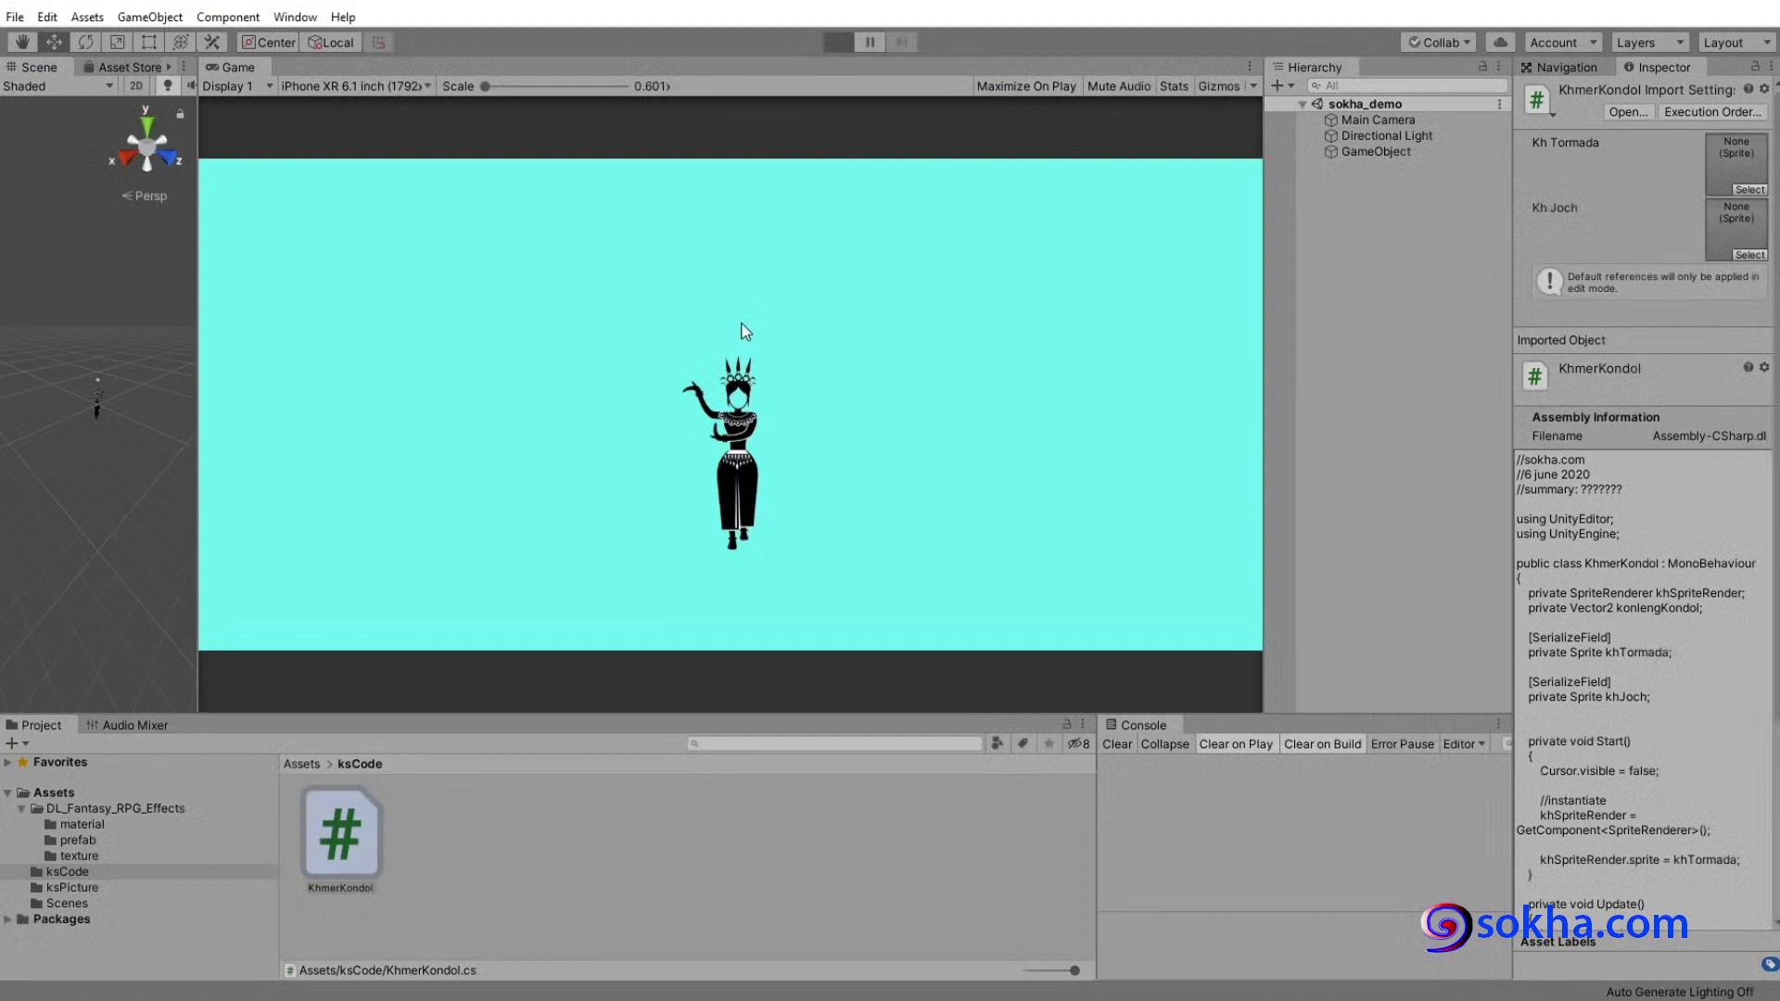
left_click(630, 352)
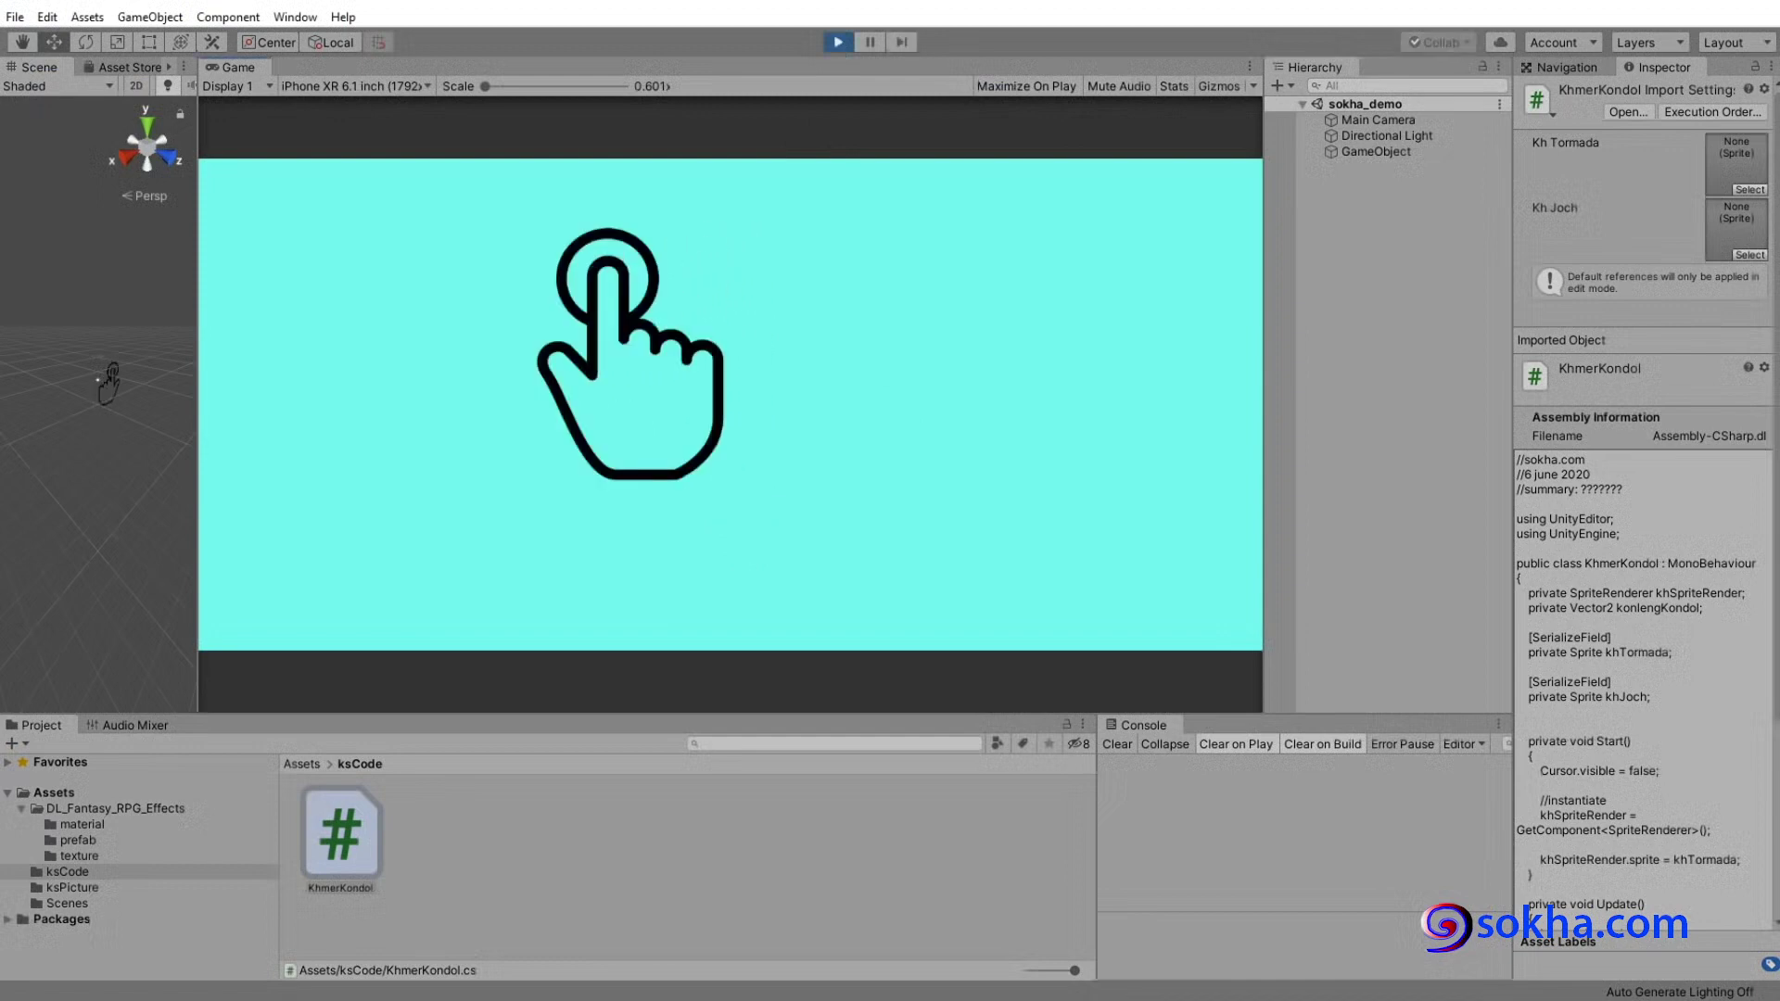
left_click_drag(630, 354, 726, 425)
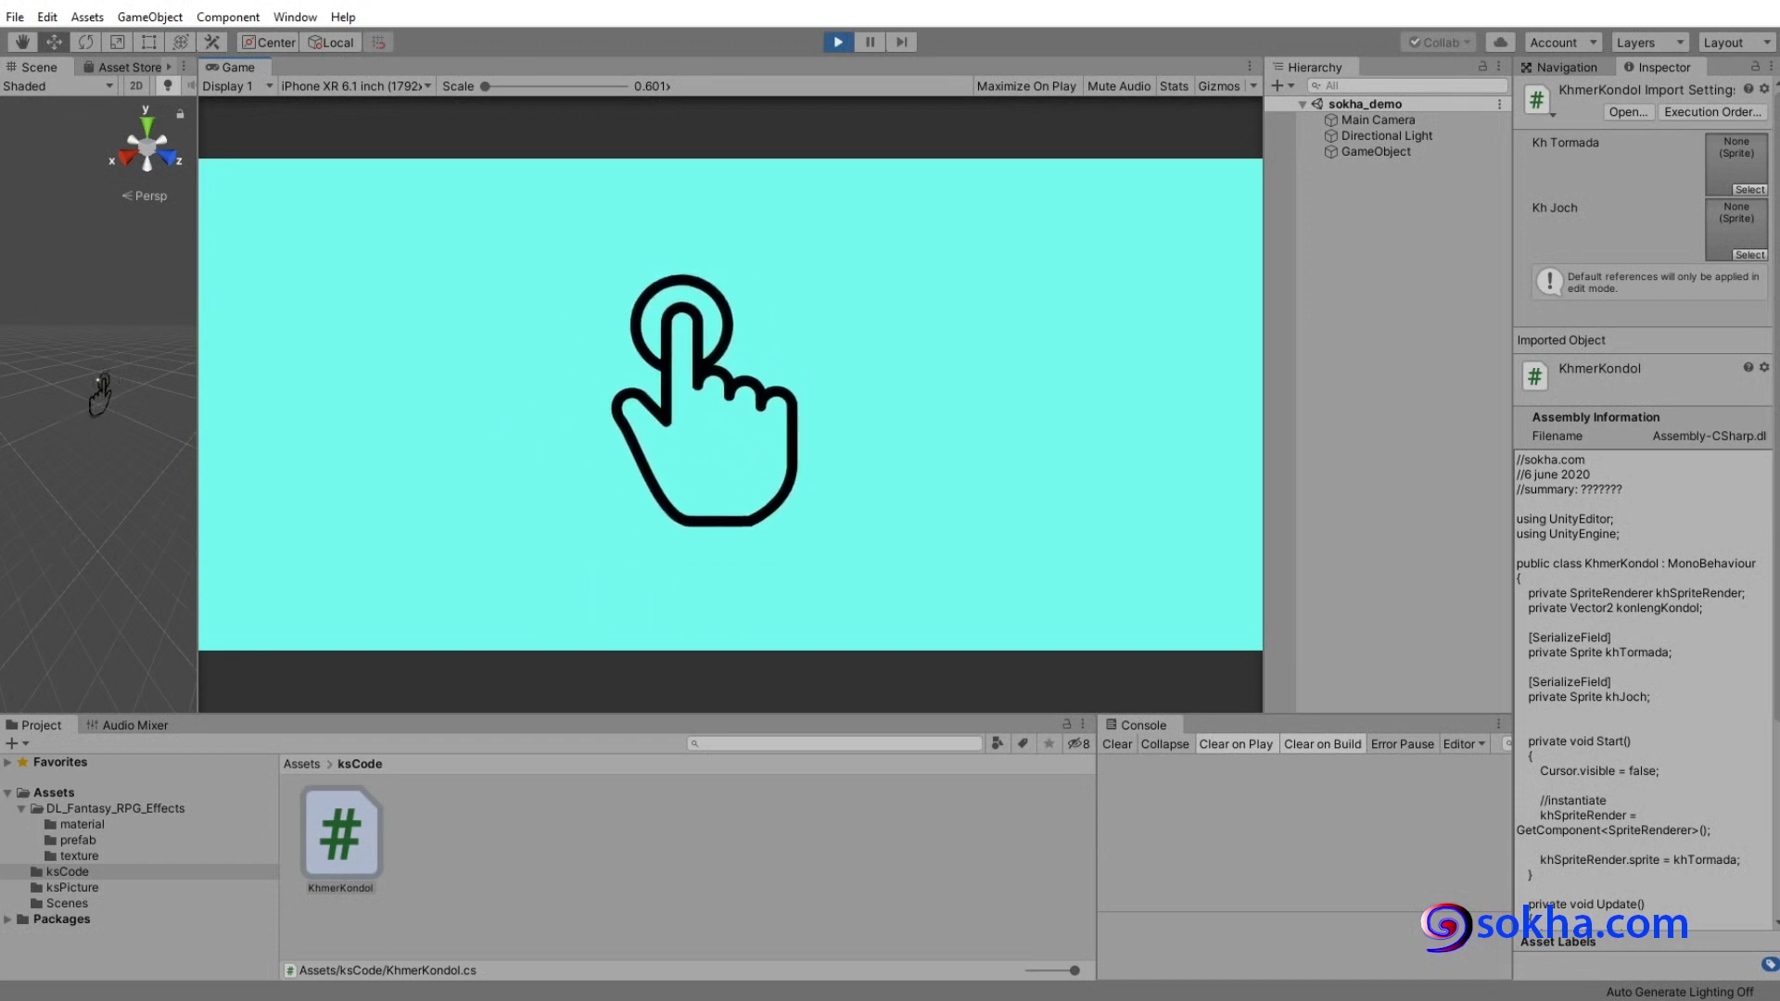
left_click_drag(726, 424, 753, 366)
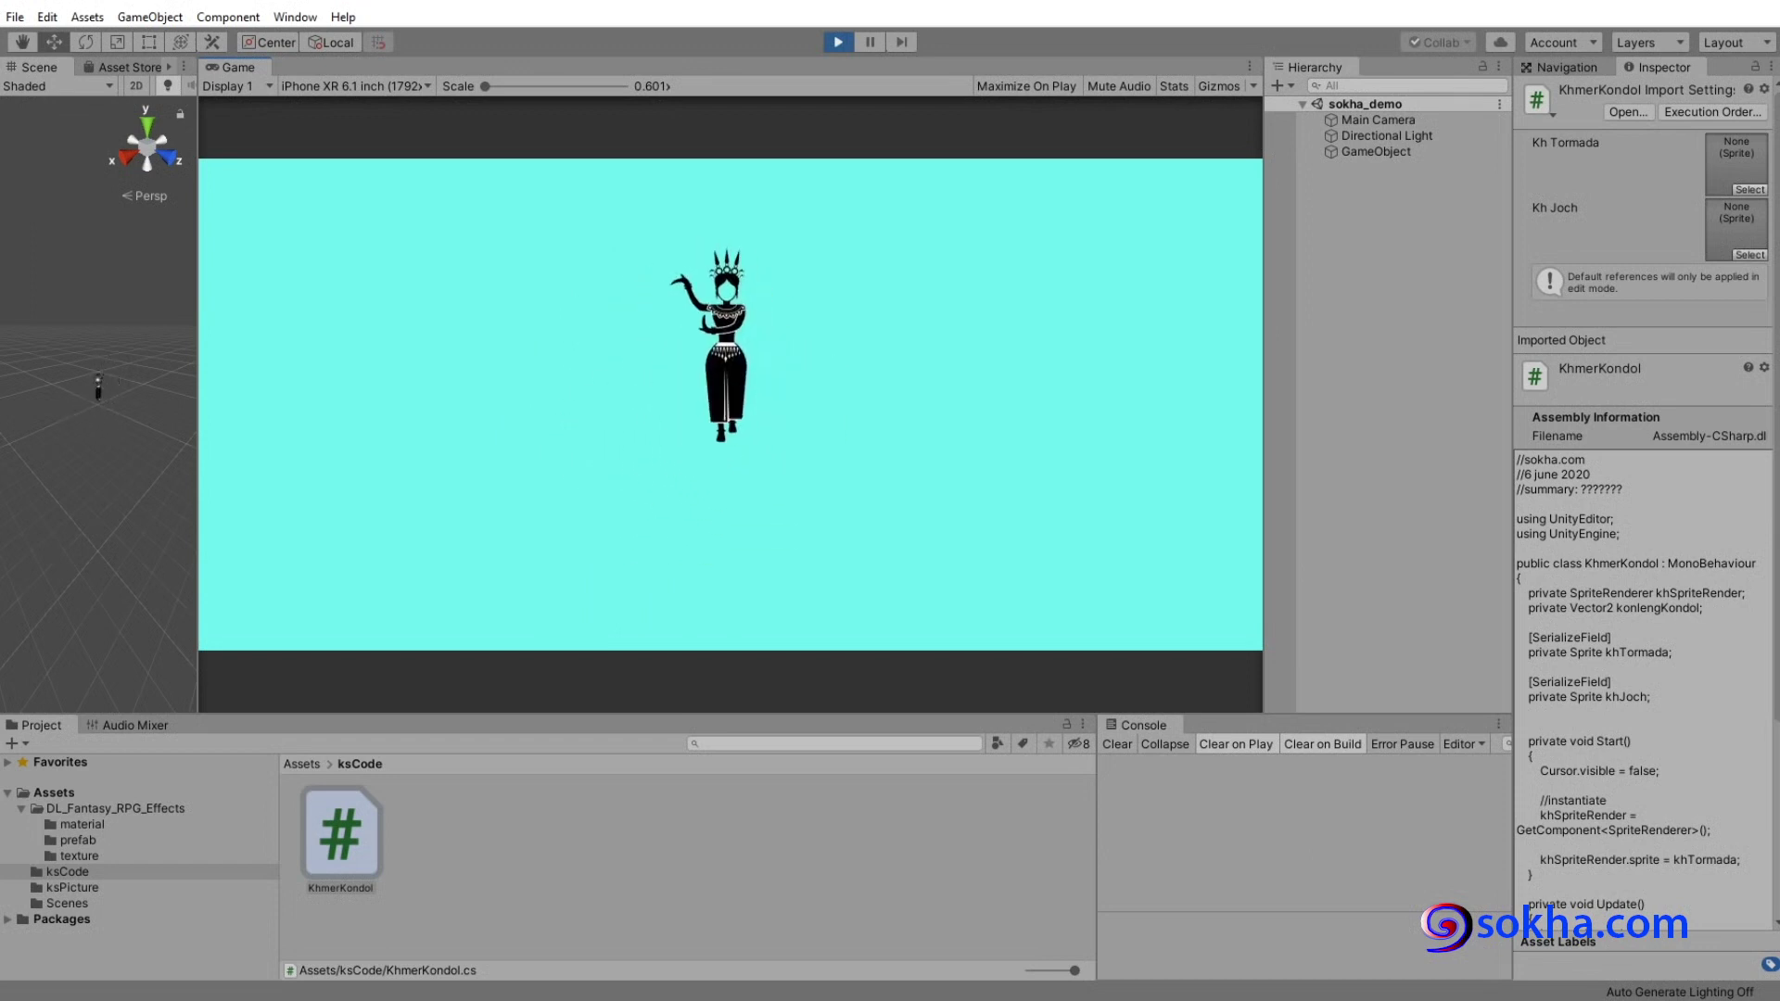
key("ctrl+p")
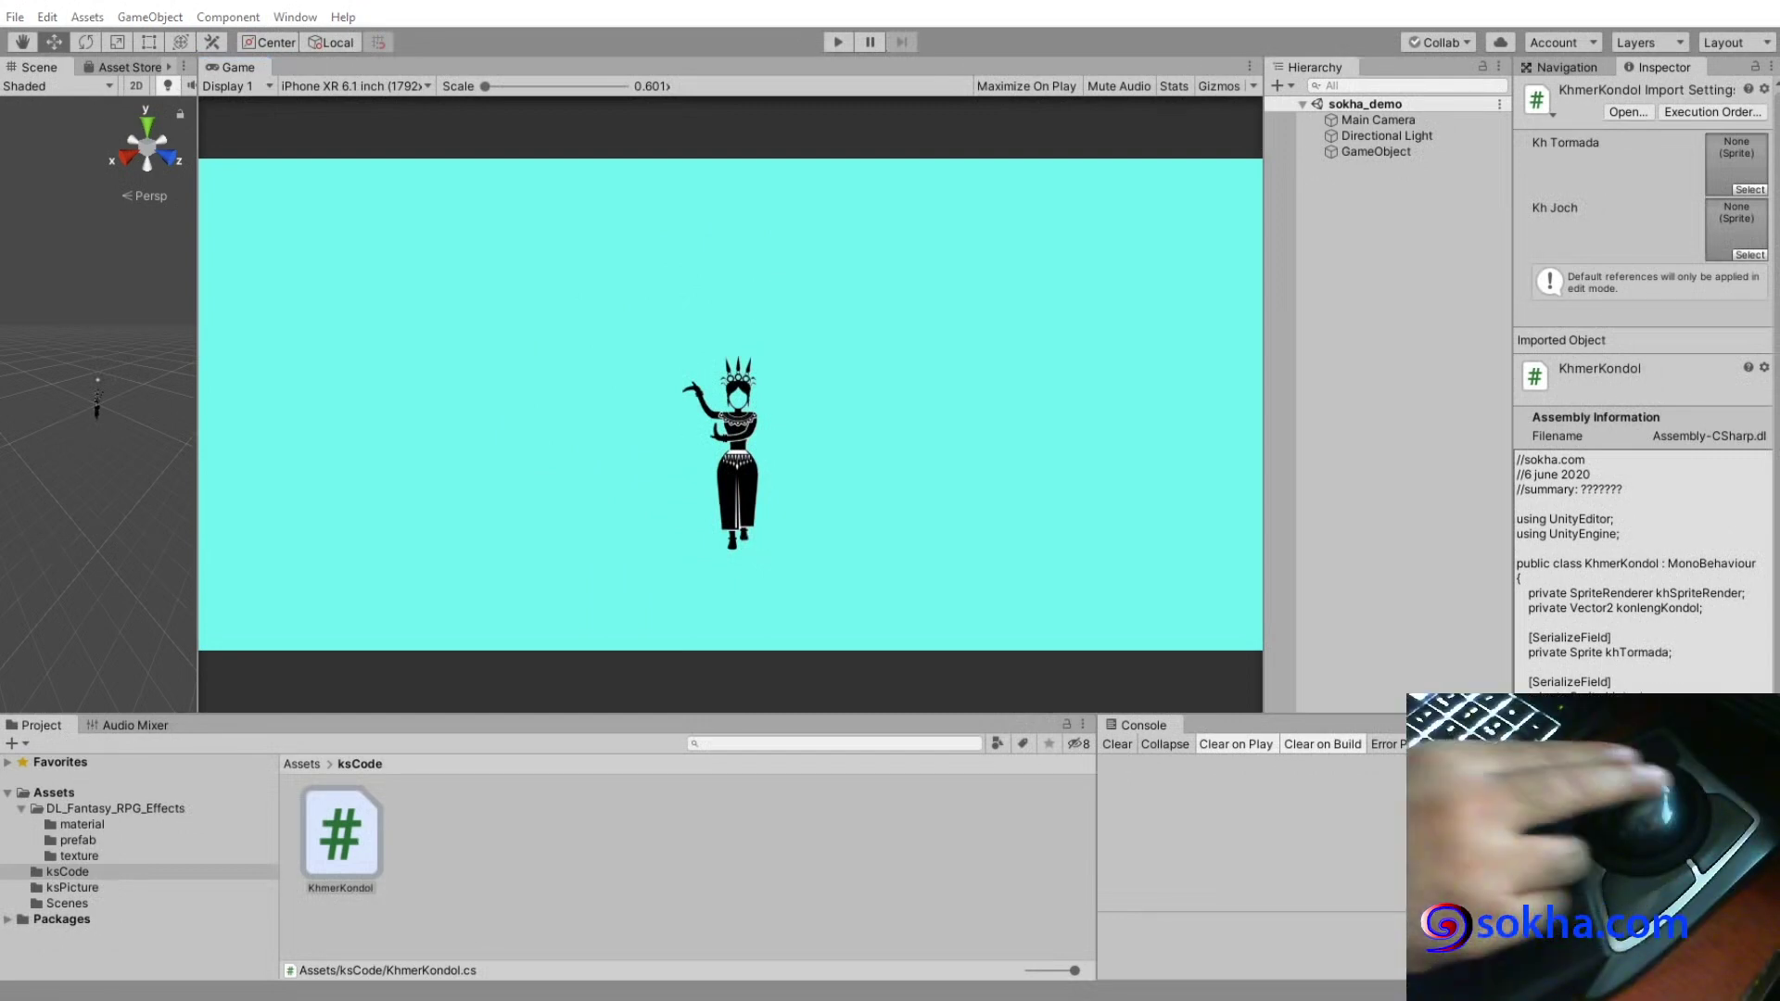
left_click(837, 42)
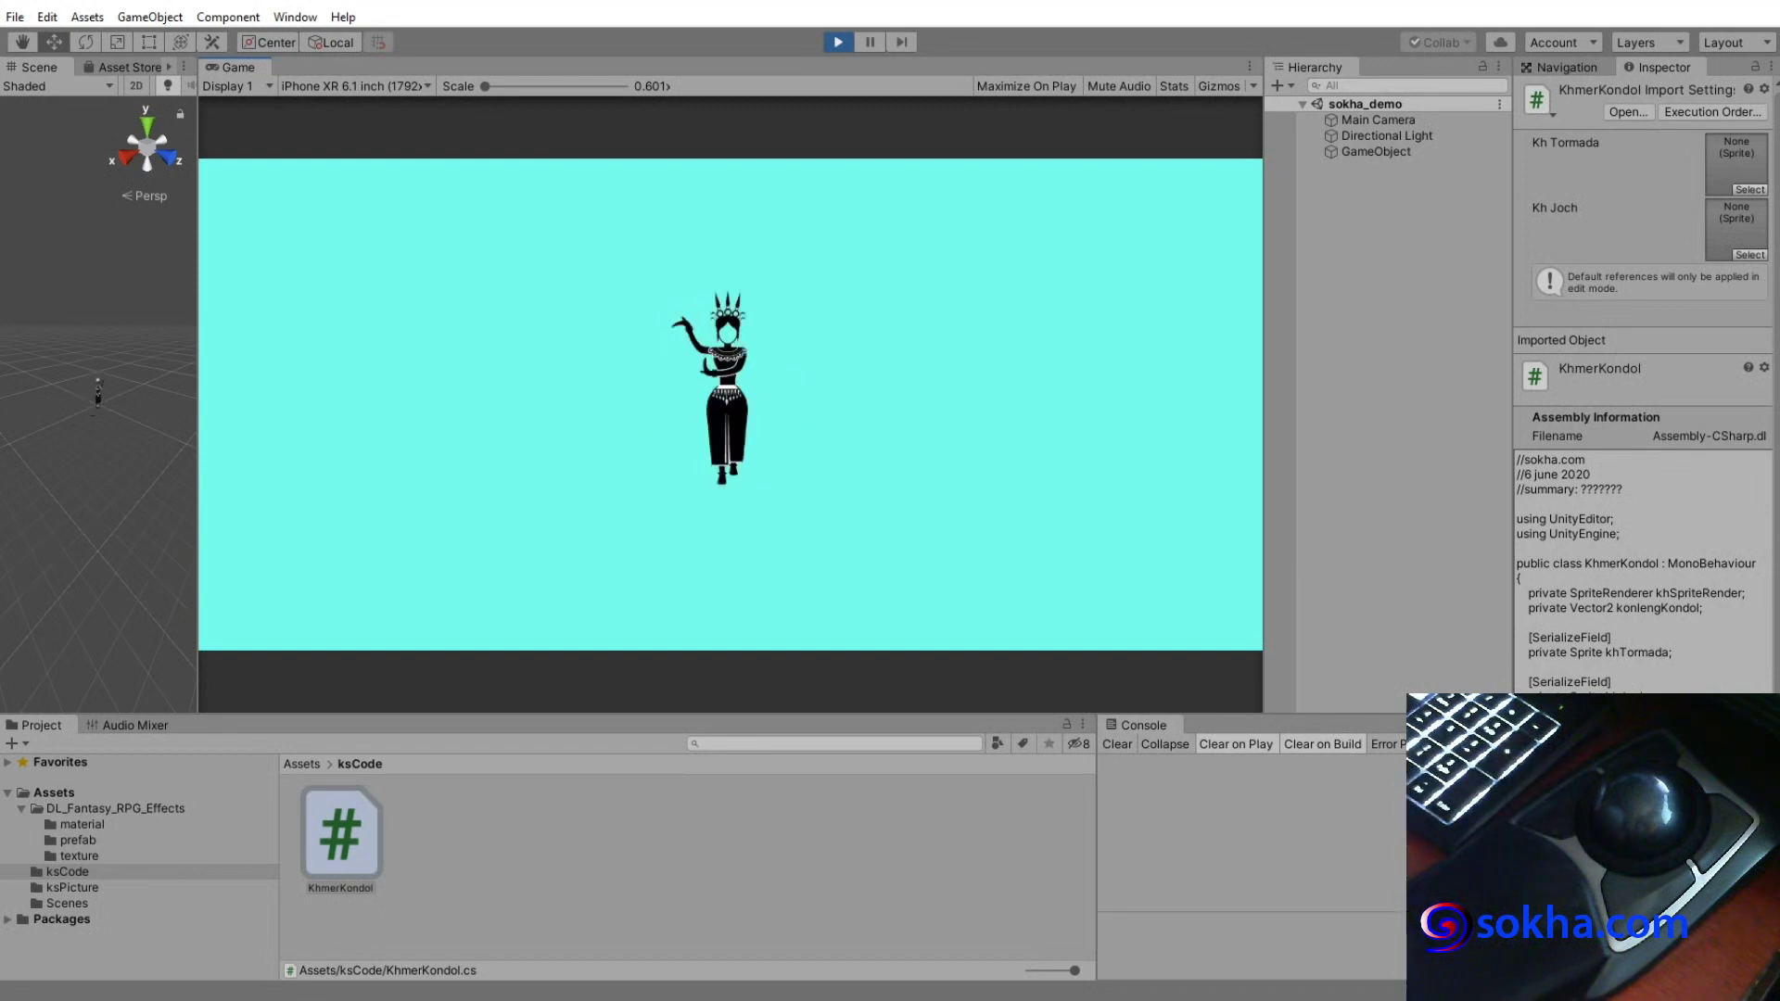
left_click(730, 404)
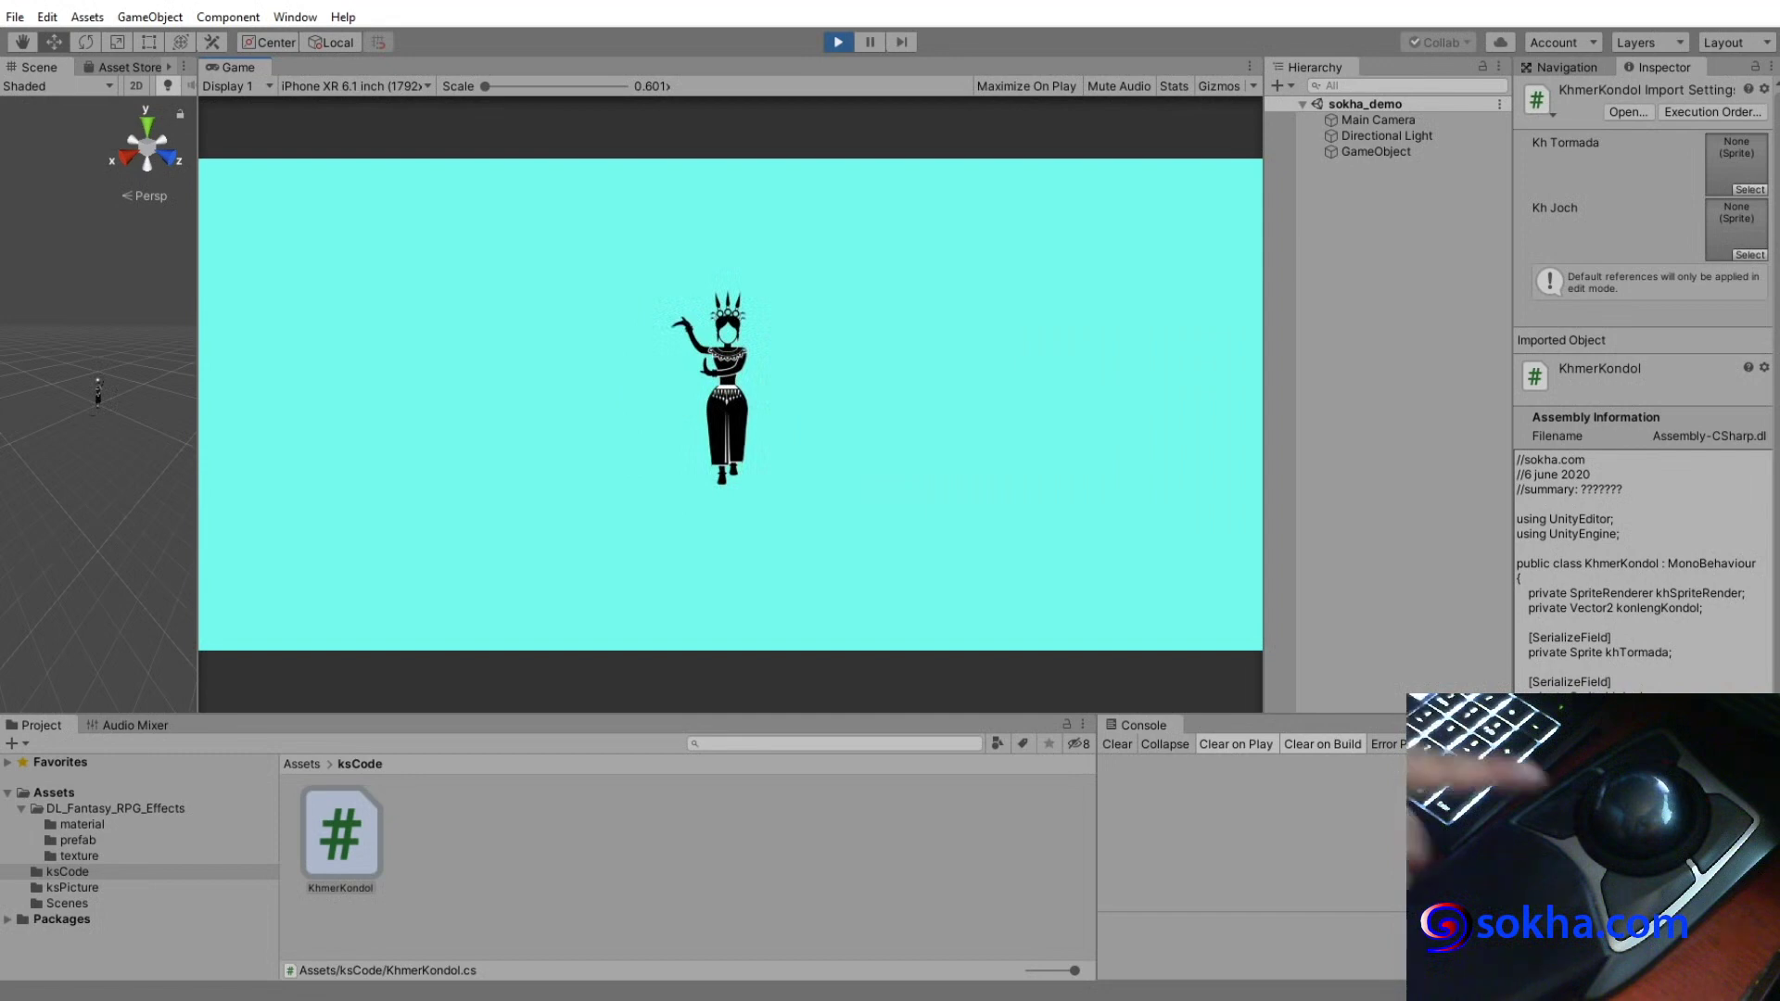
left_click(731, 404)
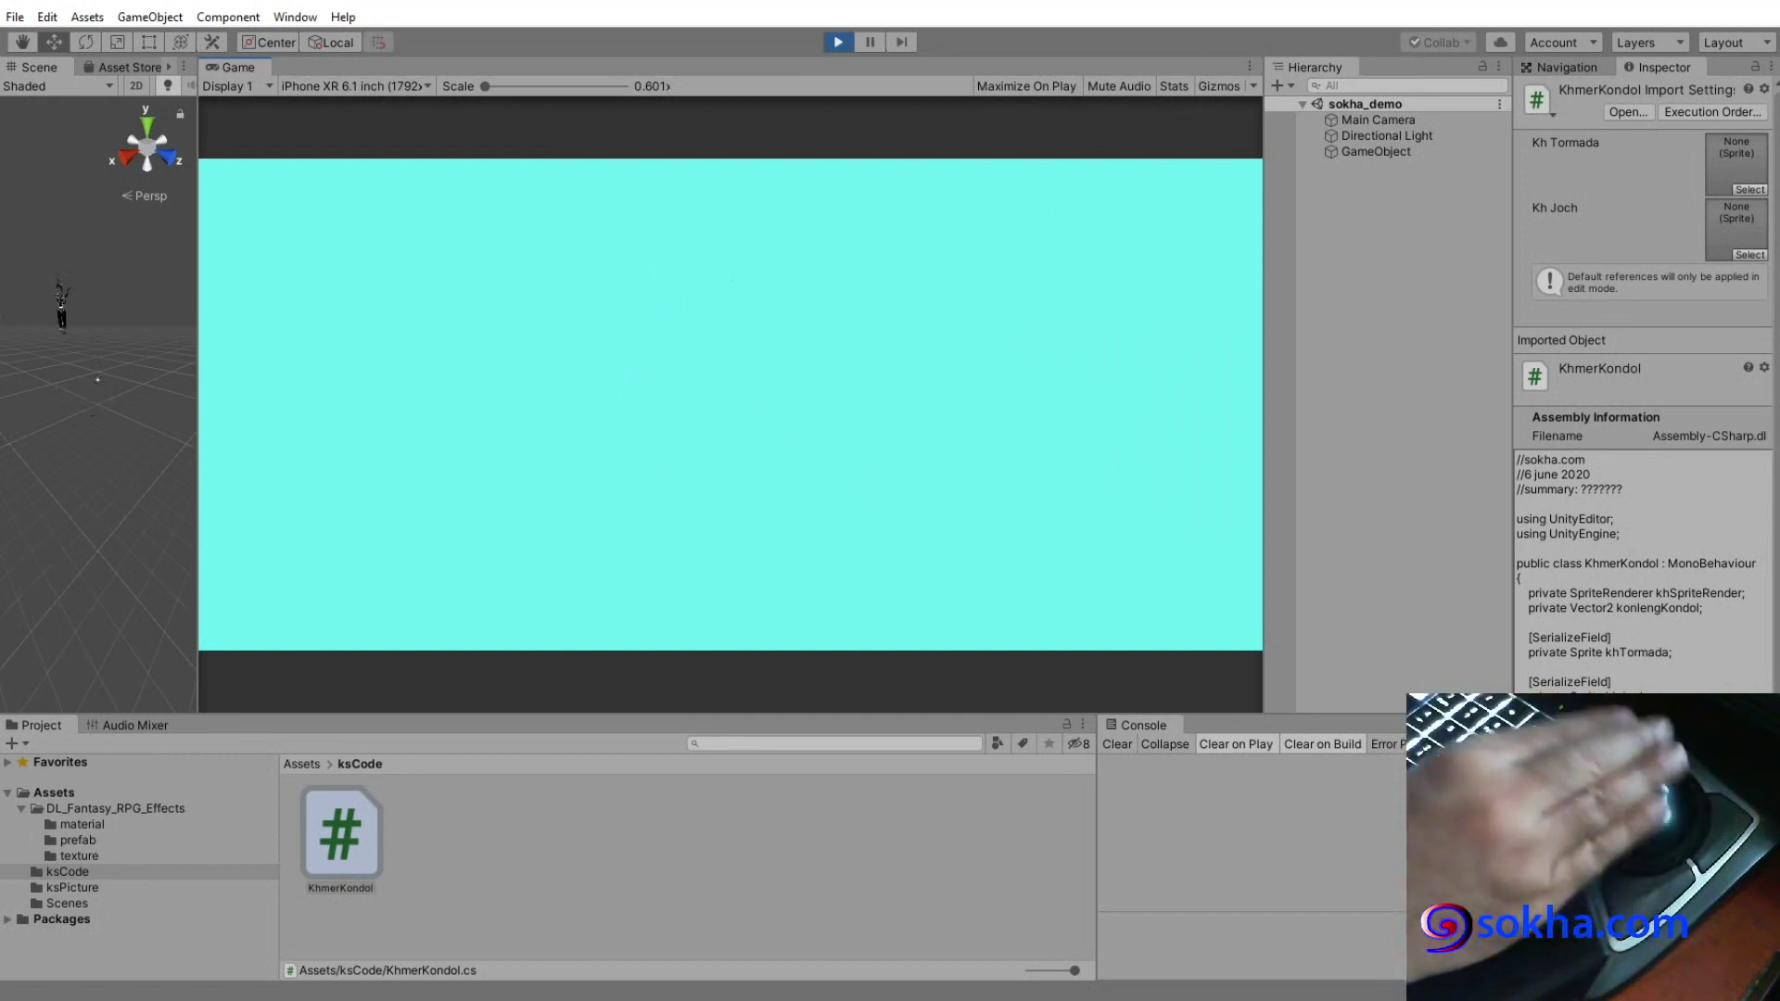
left_click(839, 43)
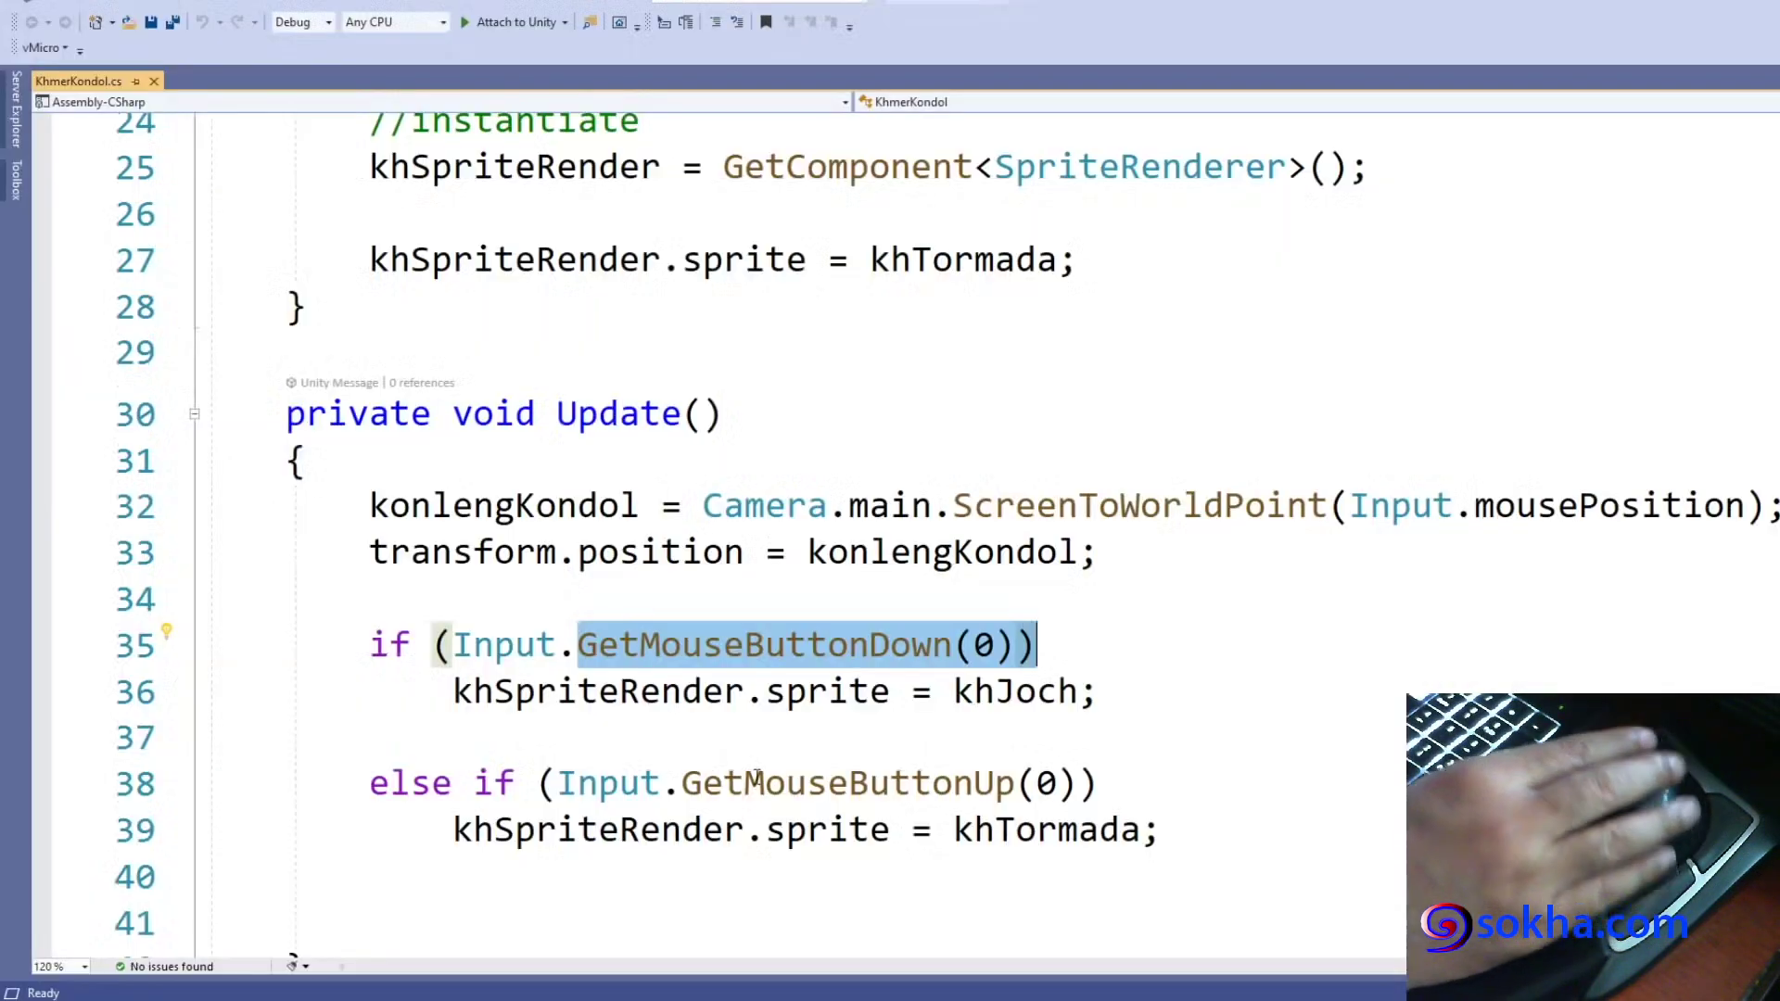
Put { after the line-35 if condition and } after the khJoch assignment line.
left_click_drag(412, 644, 1080, 690)
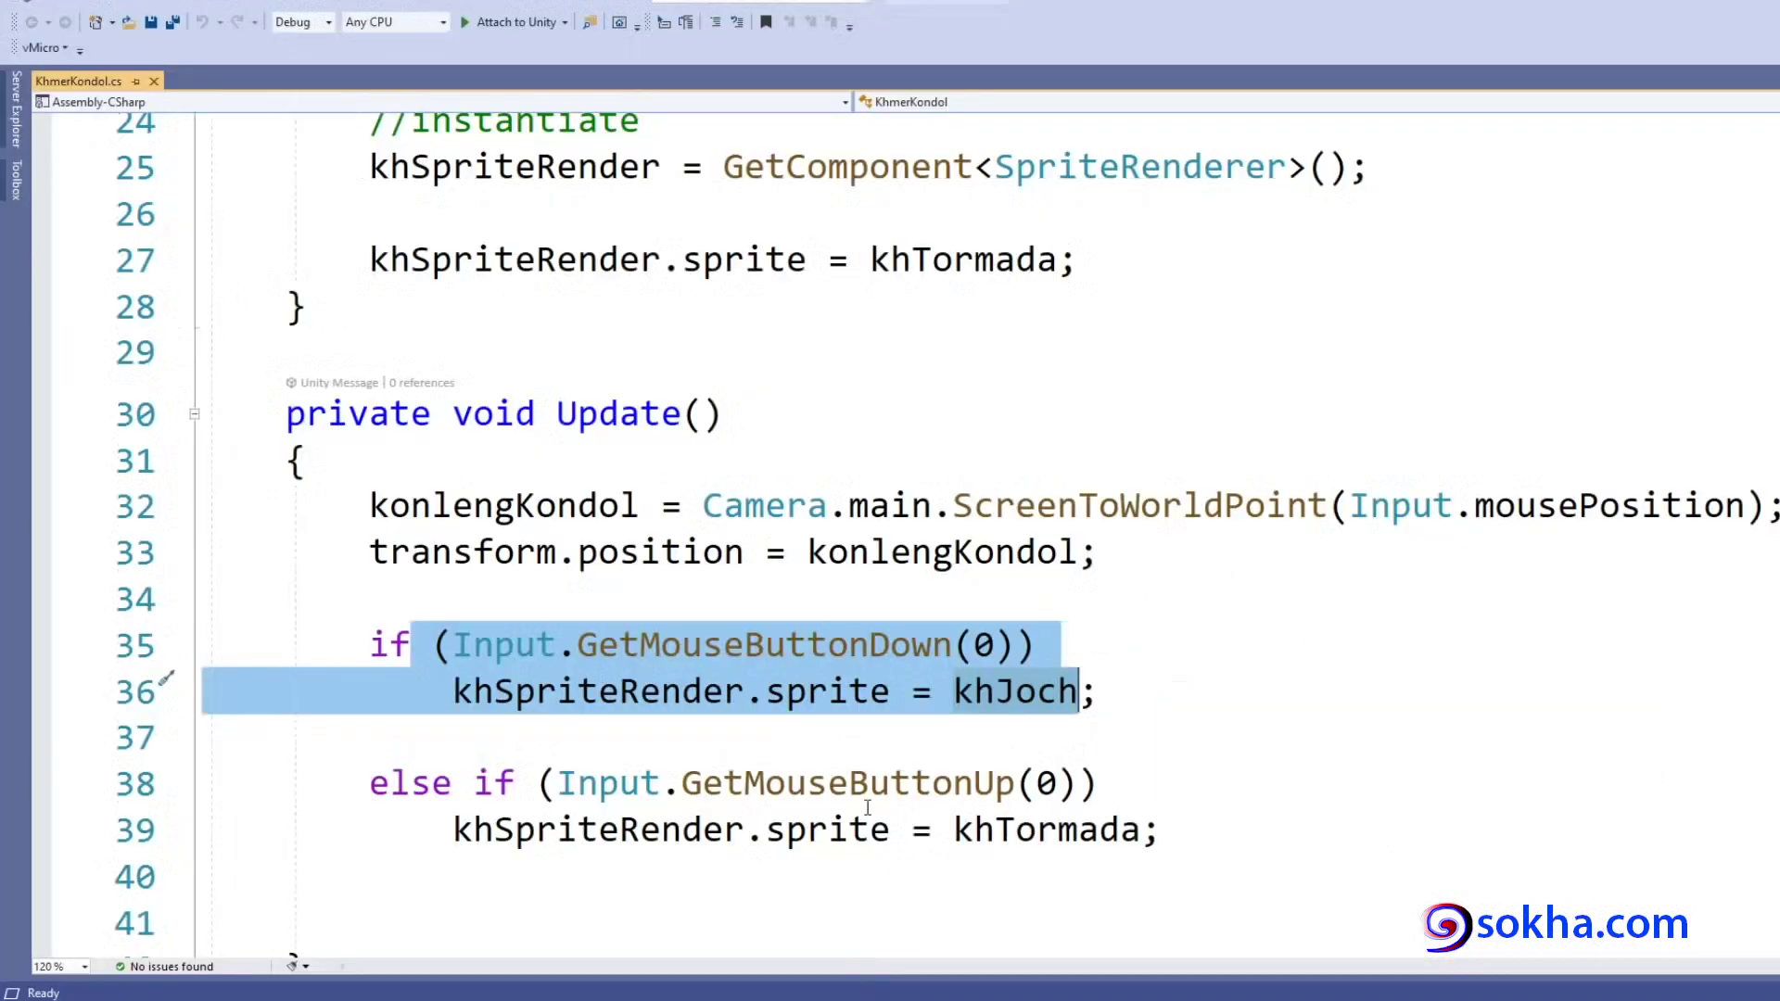
left_click(1099, 643)
key("Return")
type("??")
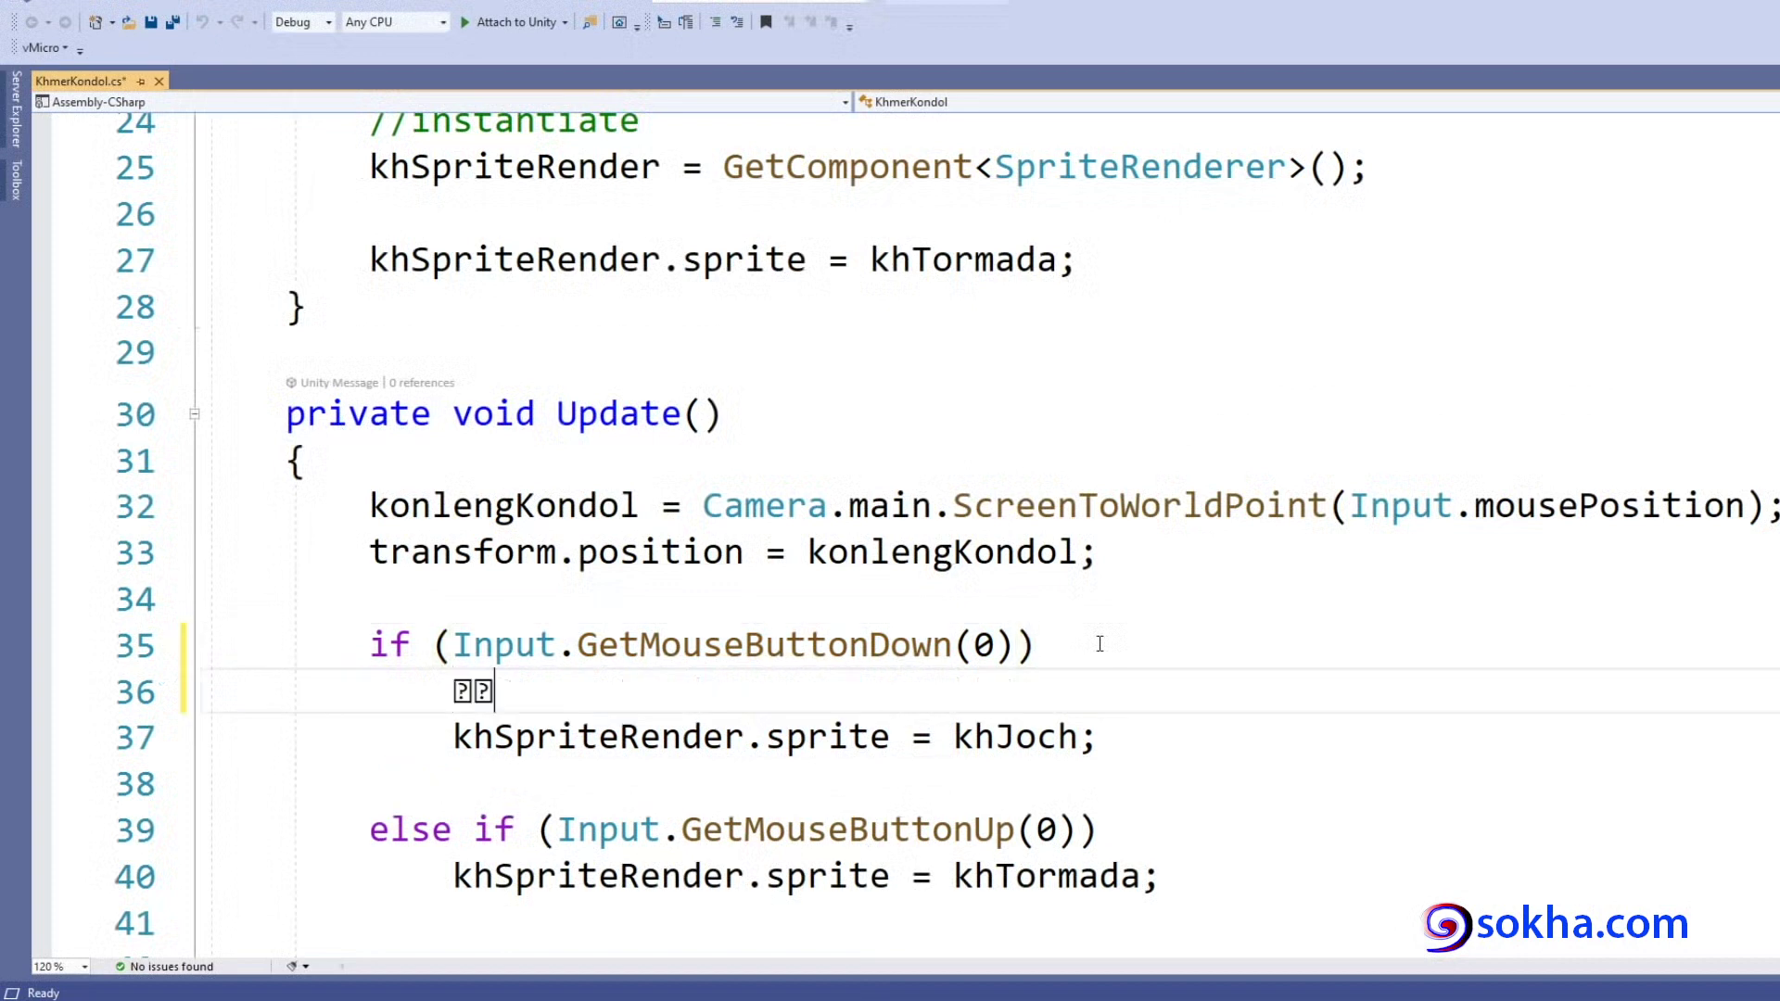
key("BackSpace")
key("BackSpace")
type("{")
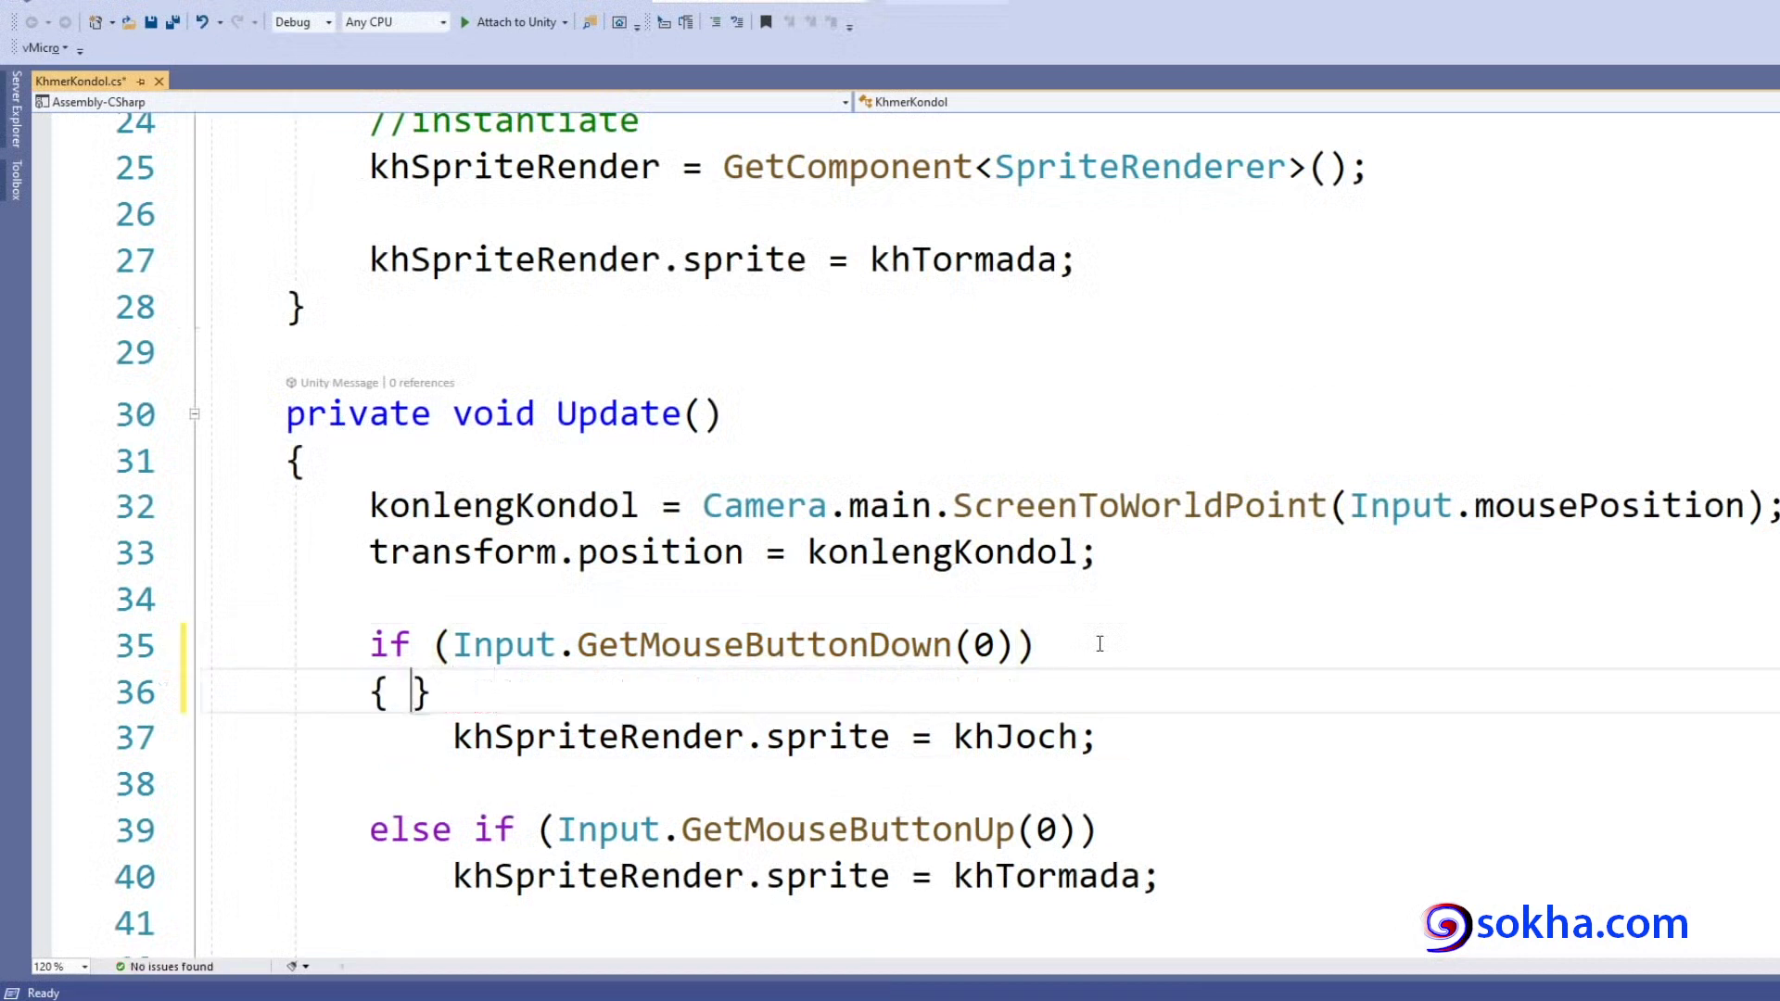
key("Down")
key("End")
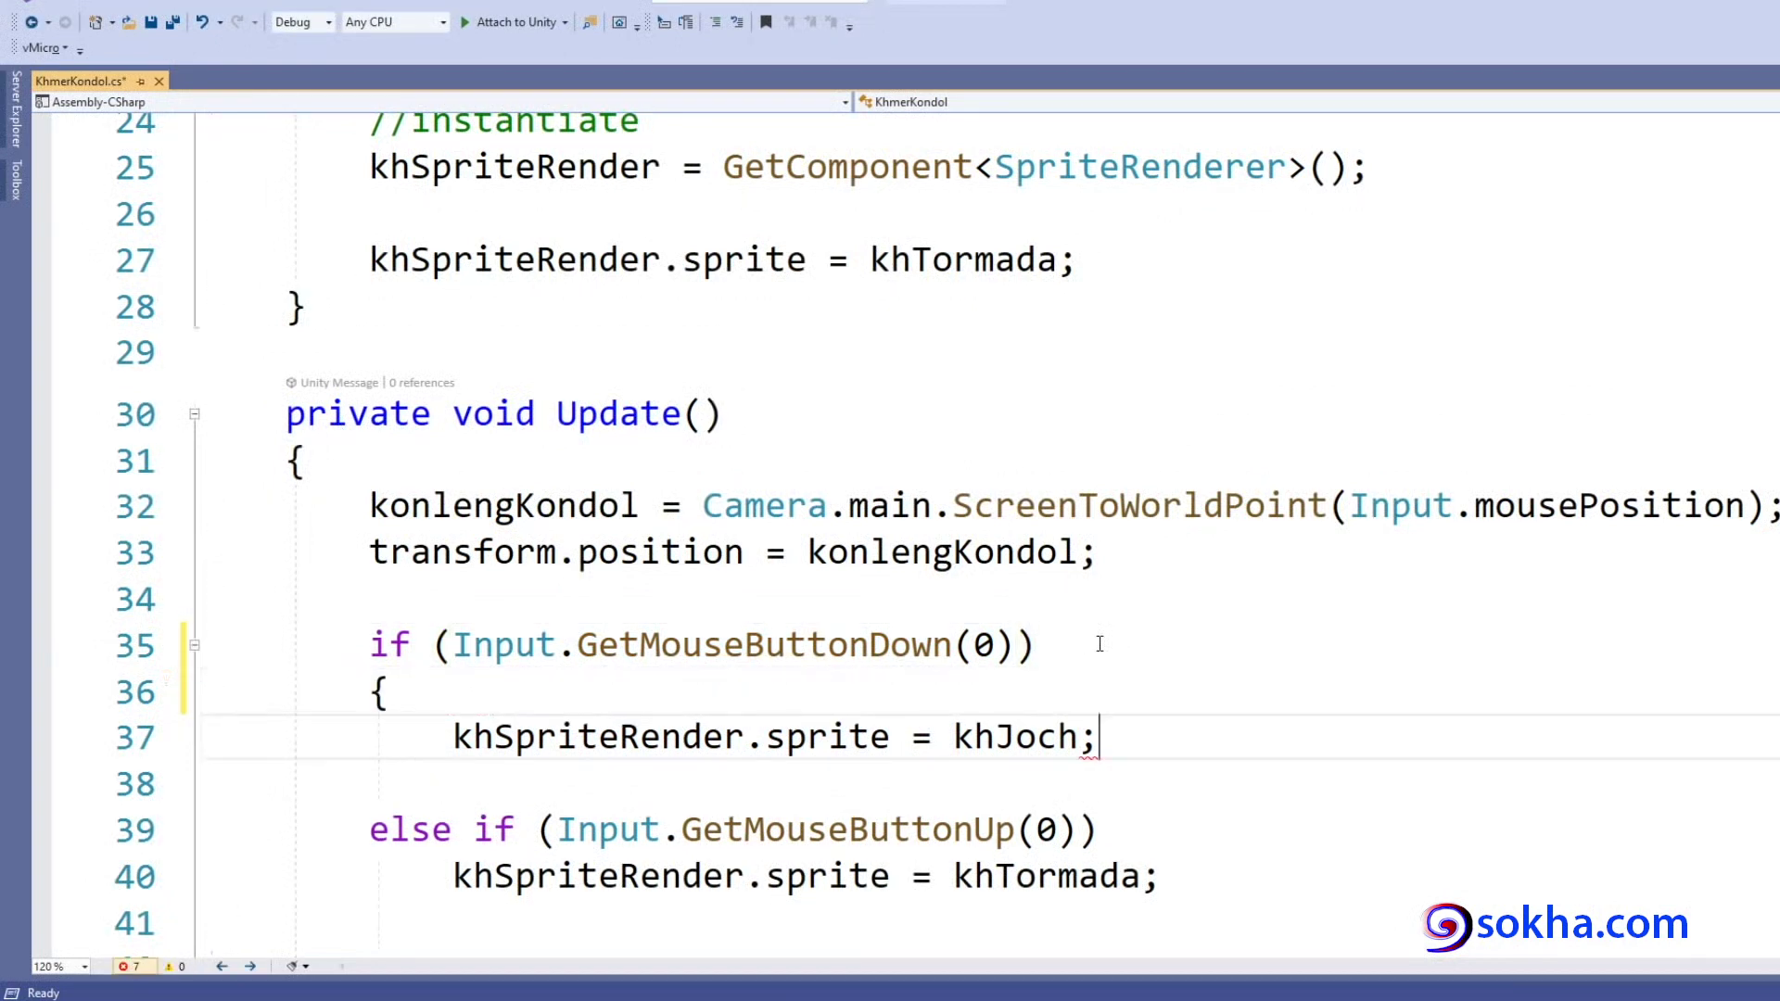
key("Return")
type("}")
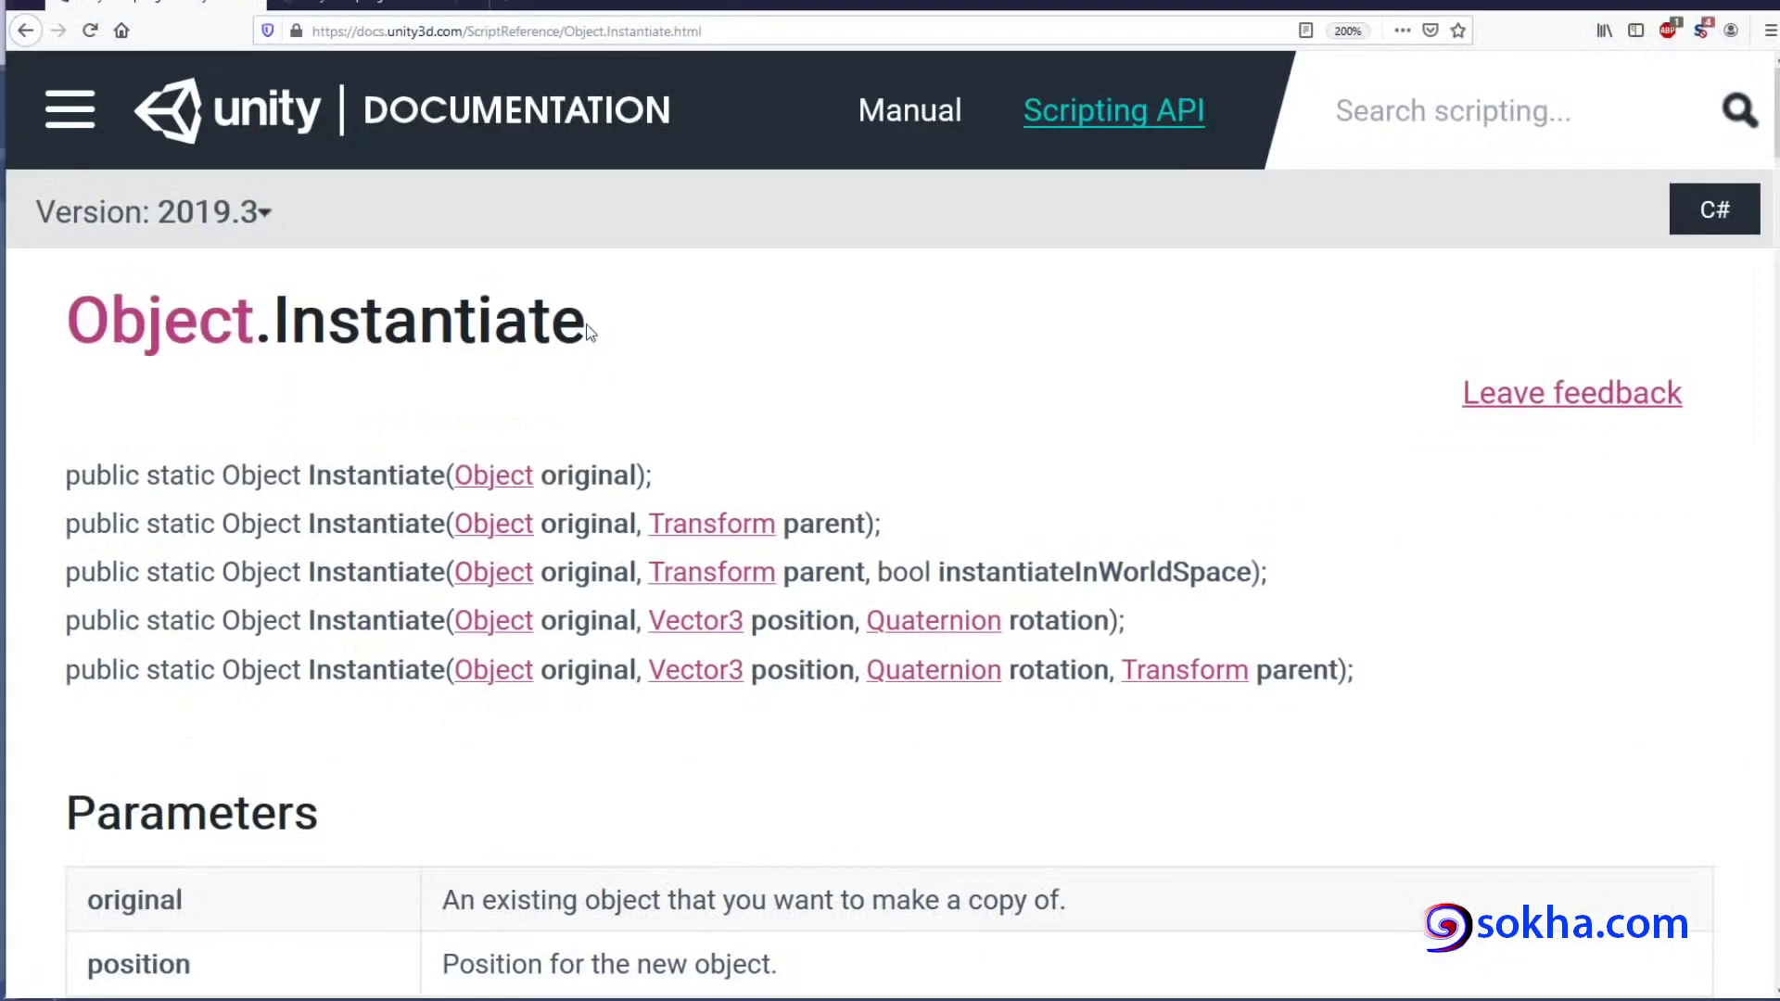
Mark up the Object.Instantiate heading and its five signatures on the Scripting API page.
left_click_drag(589, 332, 21, 310)
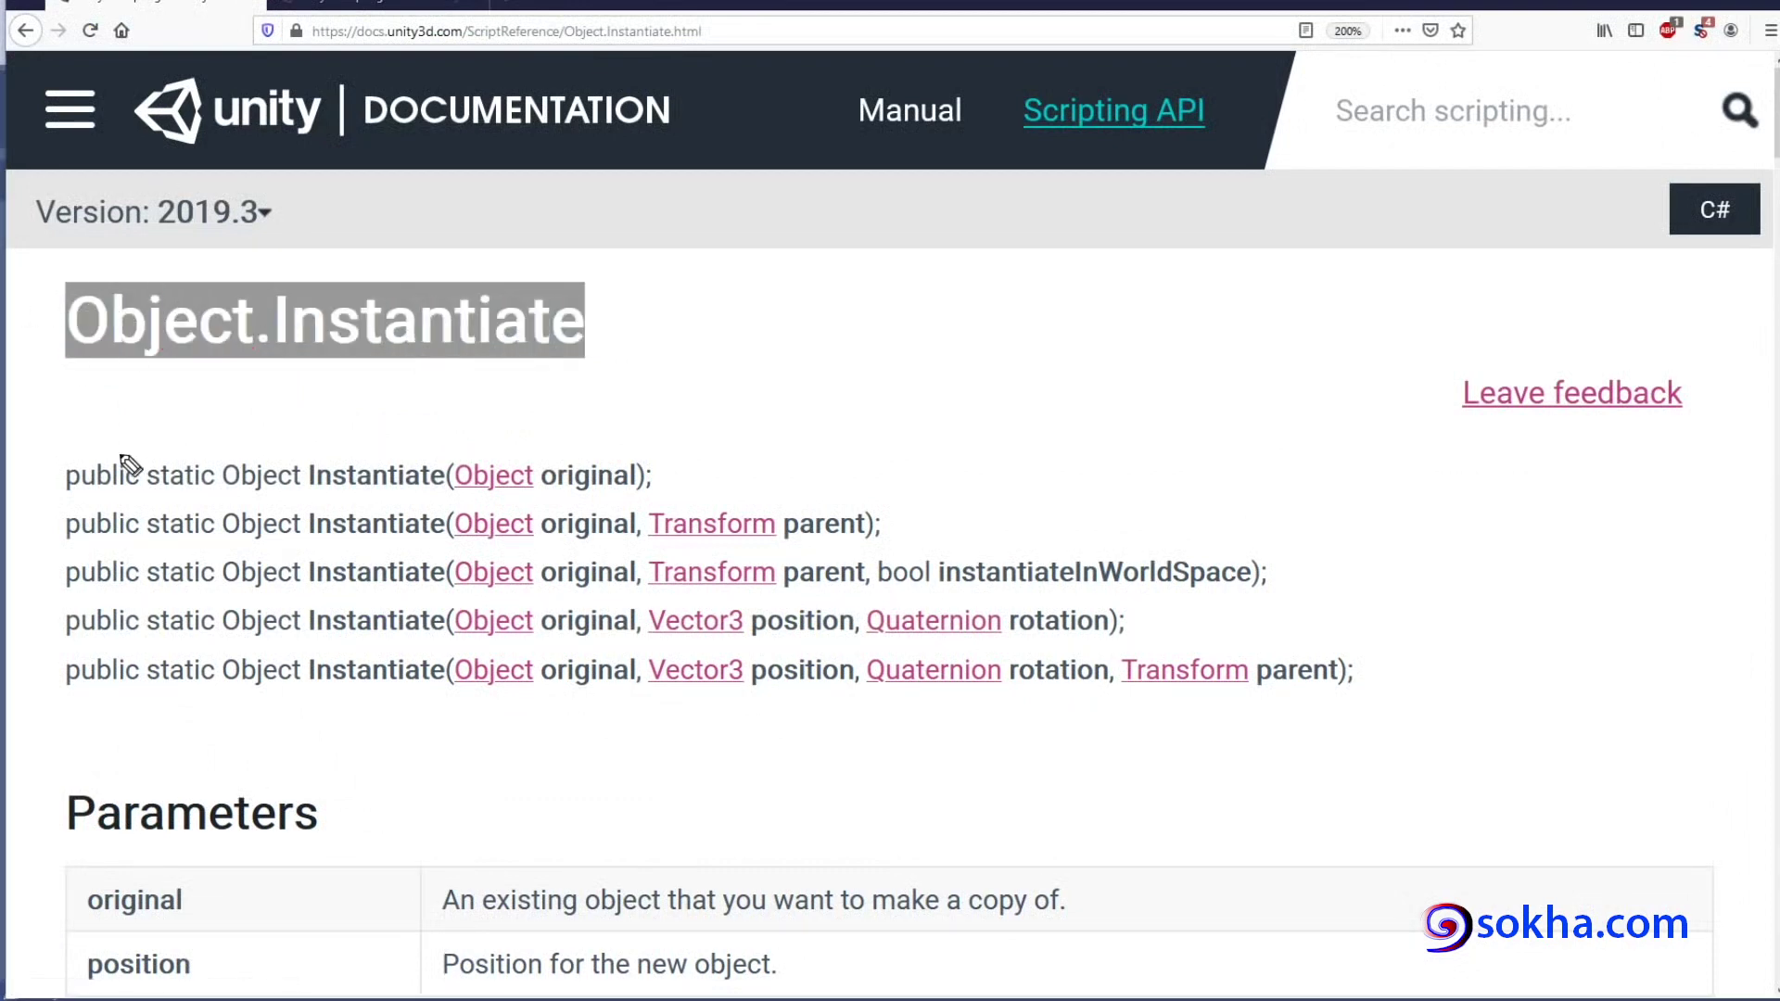
left_click_drag(124, 447, 239, 706)
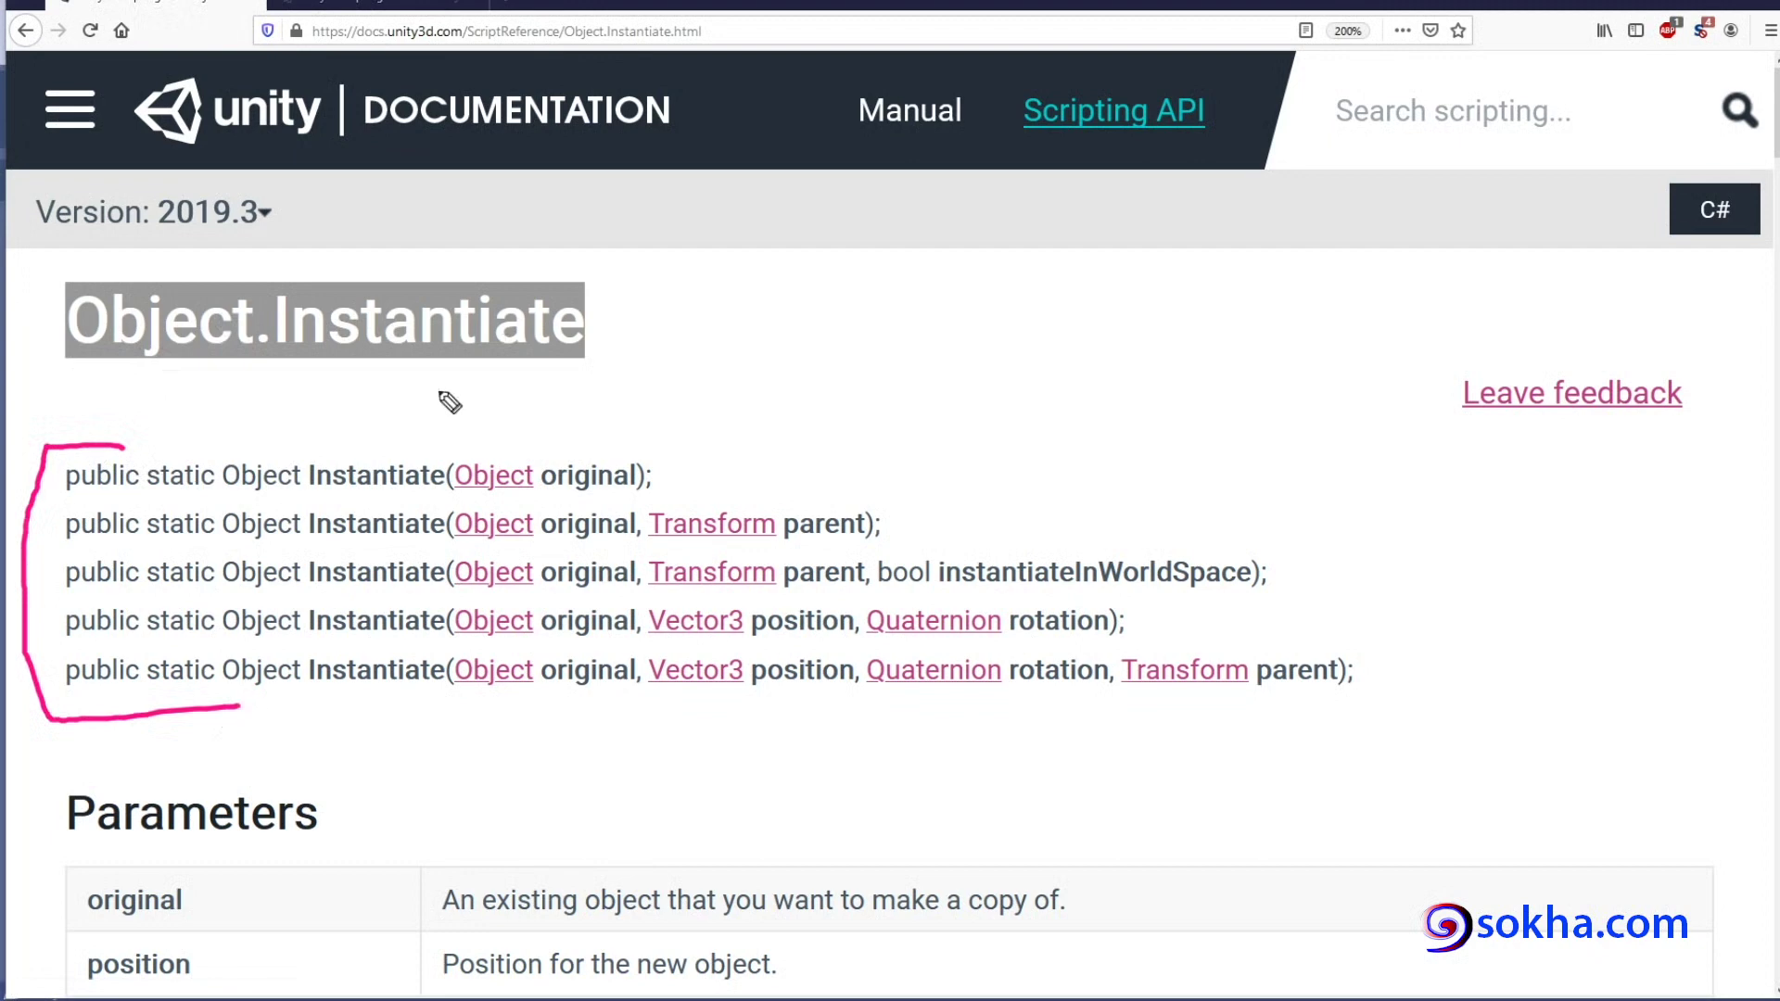
left_click_drag(289, 370, 655, 363)
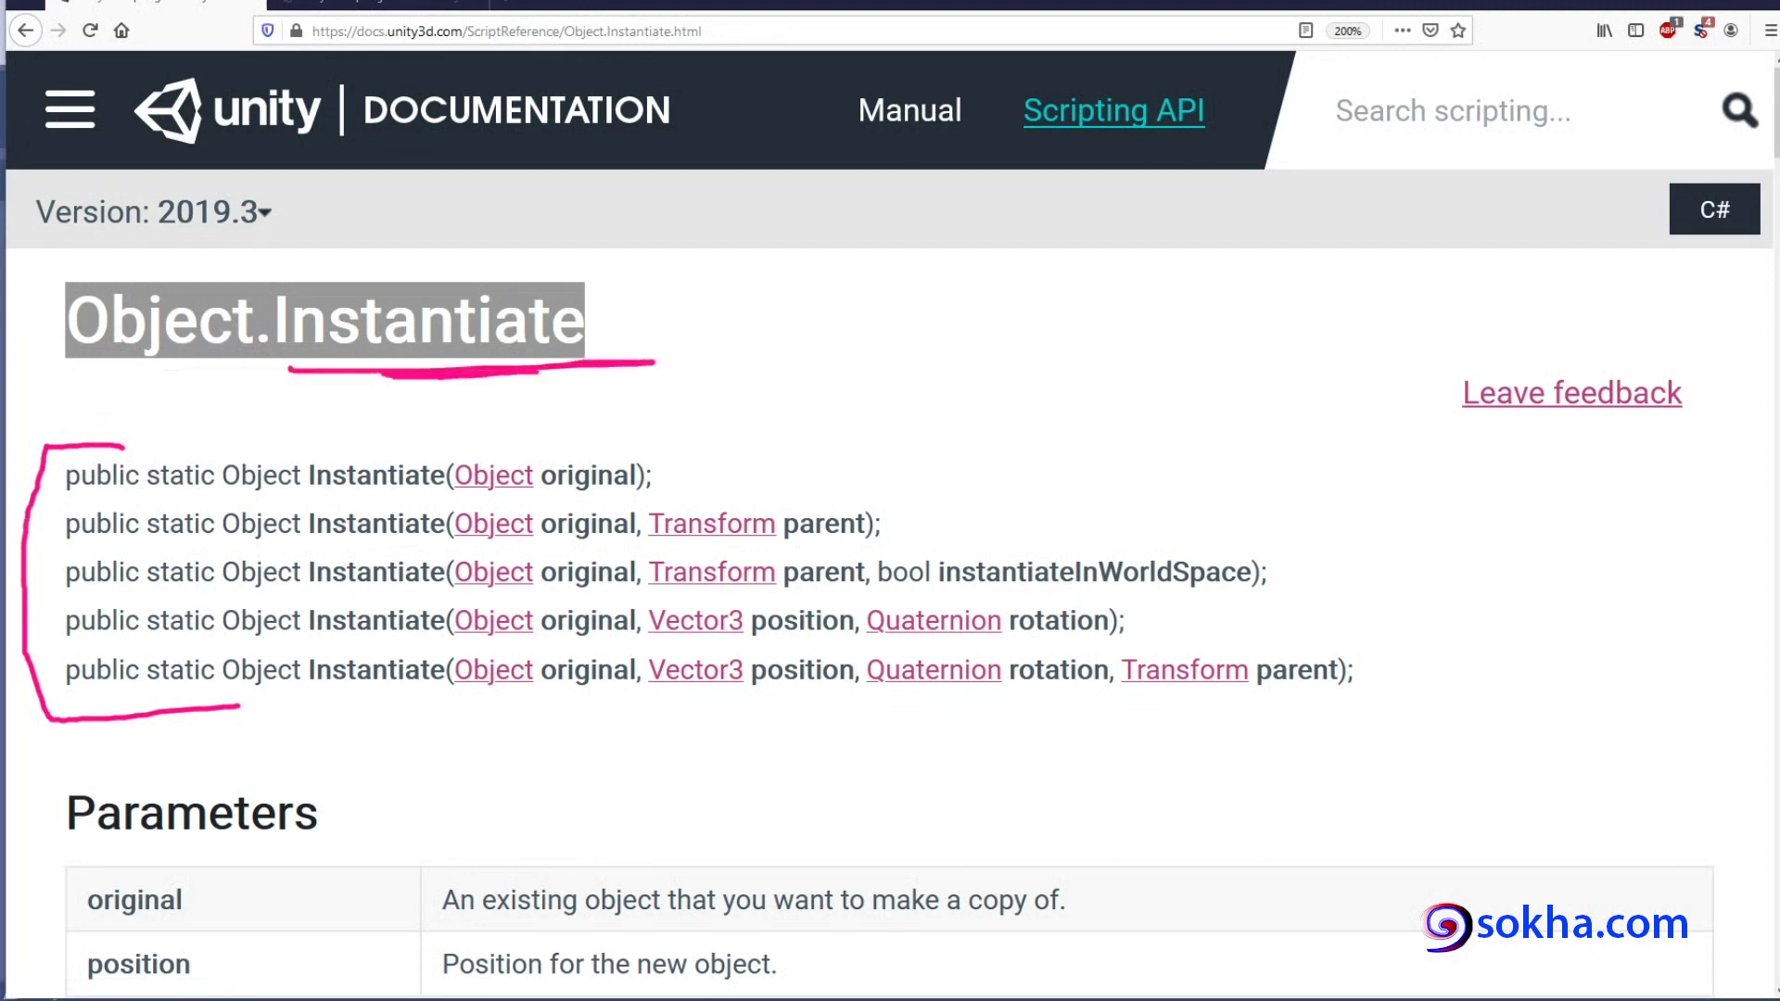
key("Escape")
Scroll to the example code and highlight its Instantiate call and prefab argument.
scroll(742, 552, "down", 20)
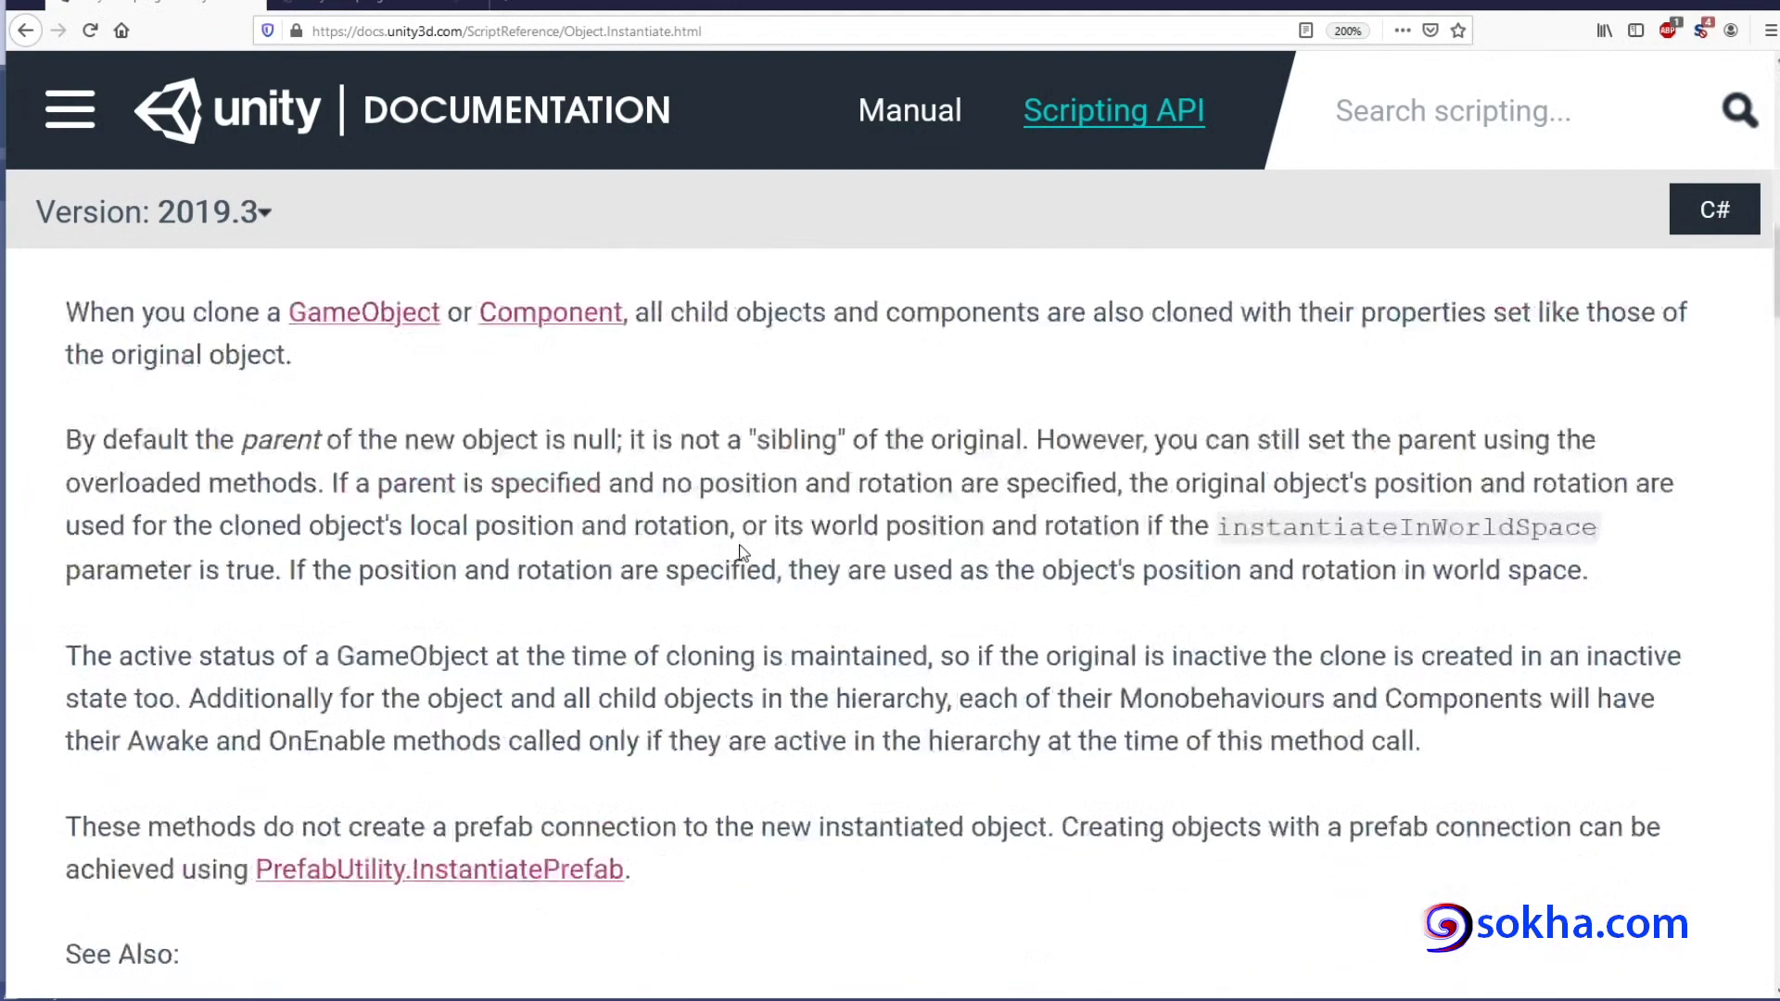
scroll(742, 553, "down", 3)
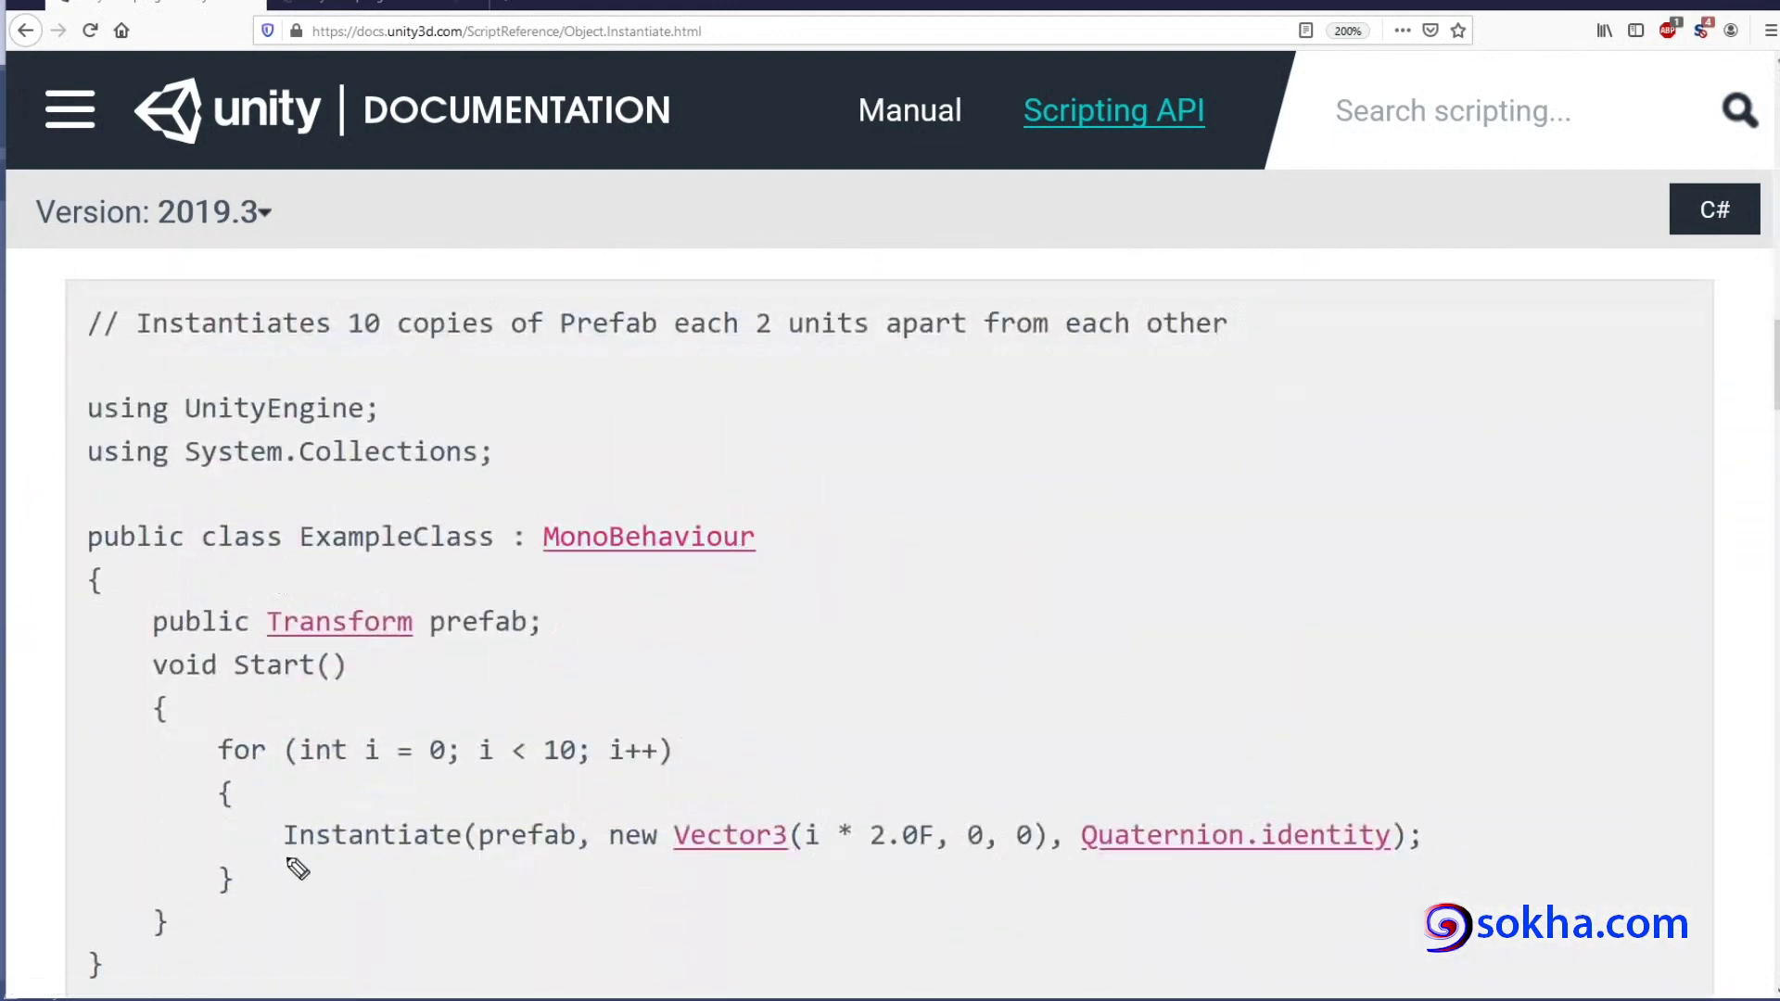
left_click_drag(288, 861, 449, 864)
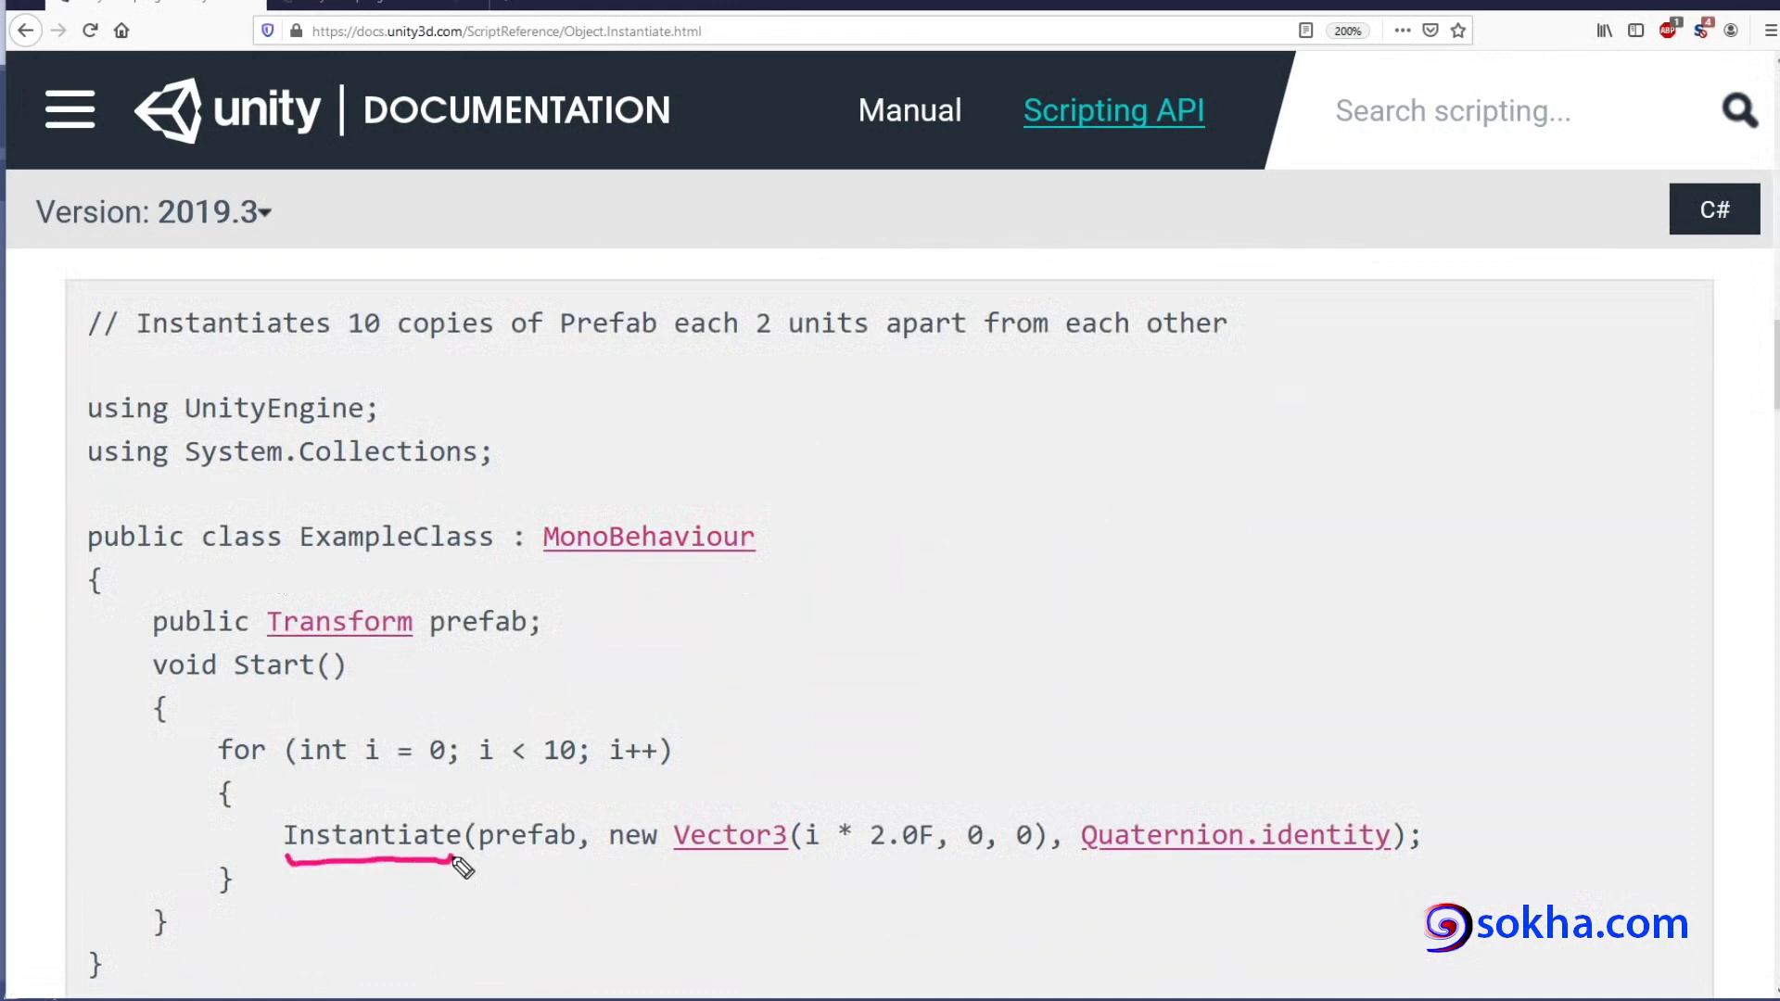
mouse_move(467, 855)
left_mouse_down()
mouse_move(467, 908)
mouse_move(553, 859)
left_mouse_up()
left_click(492, 851)
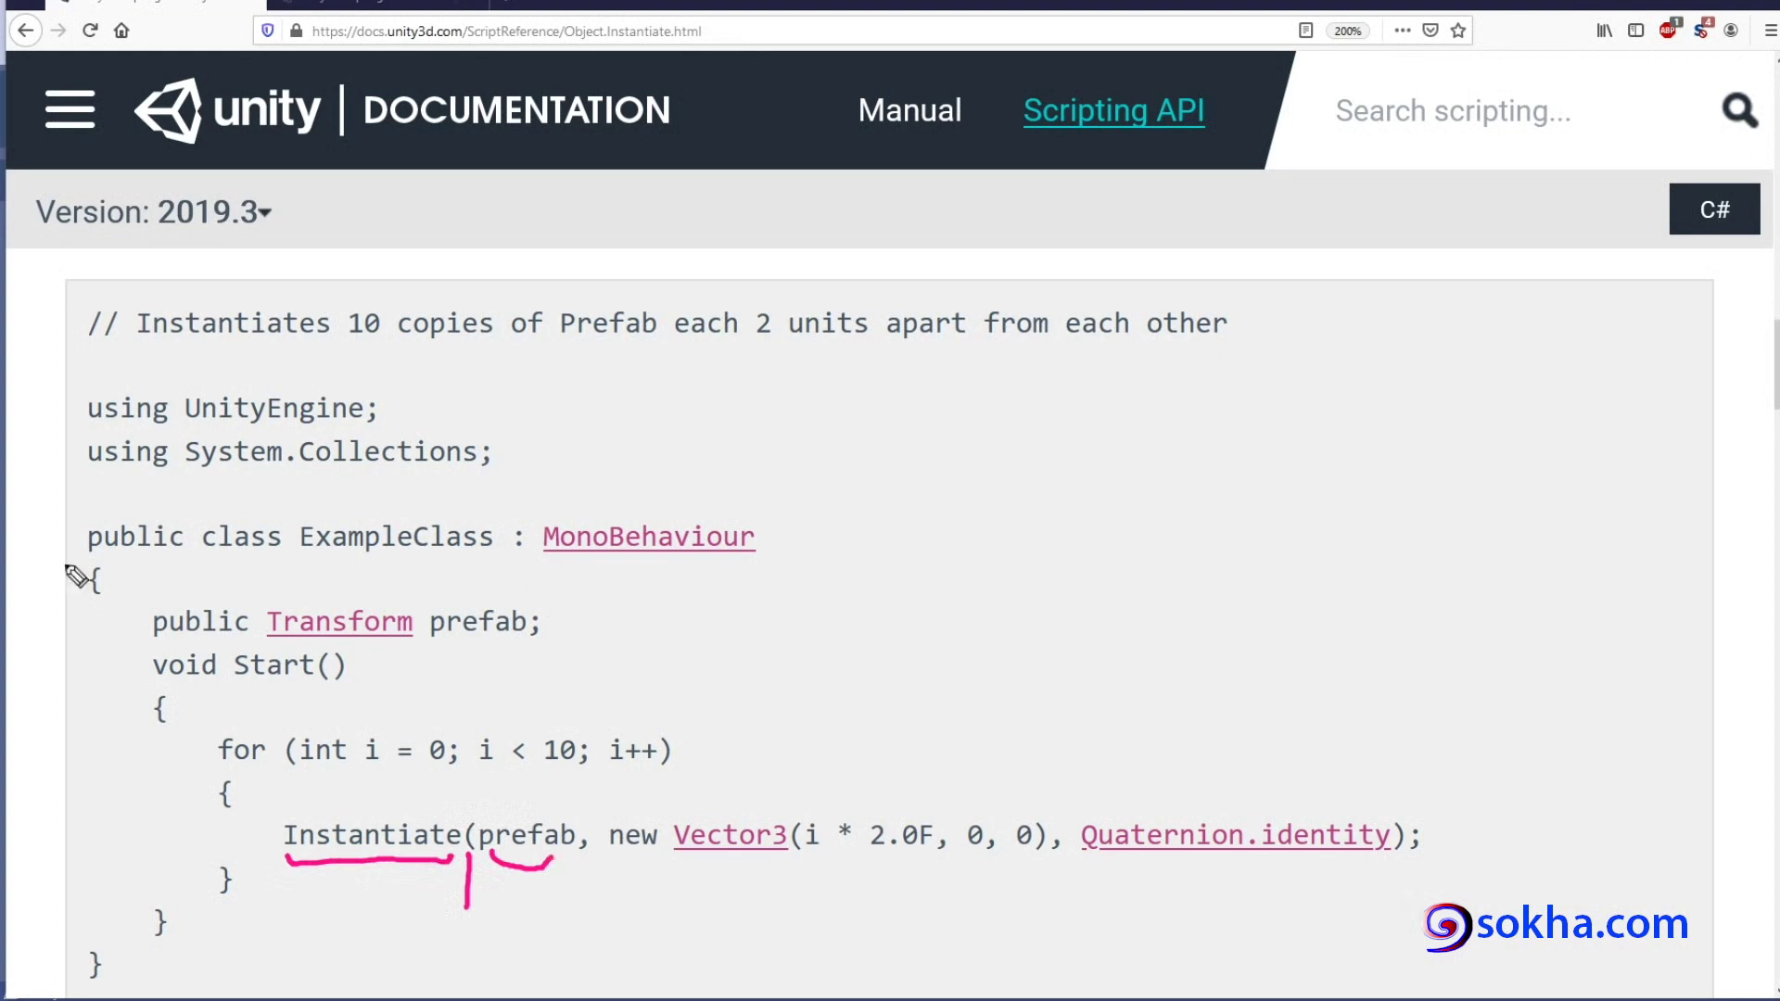
key("Escape")
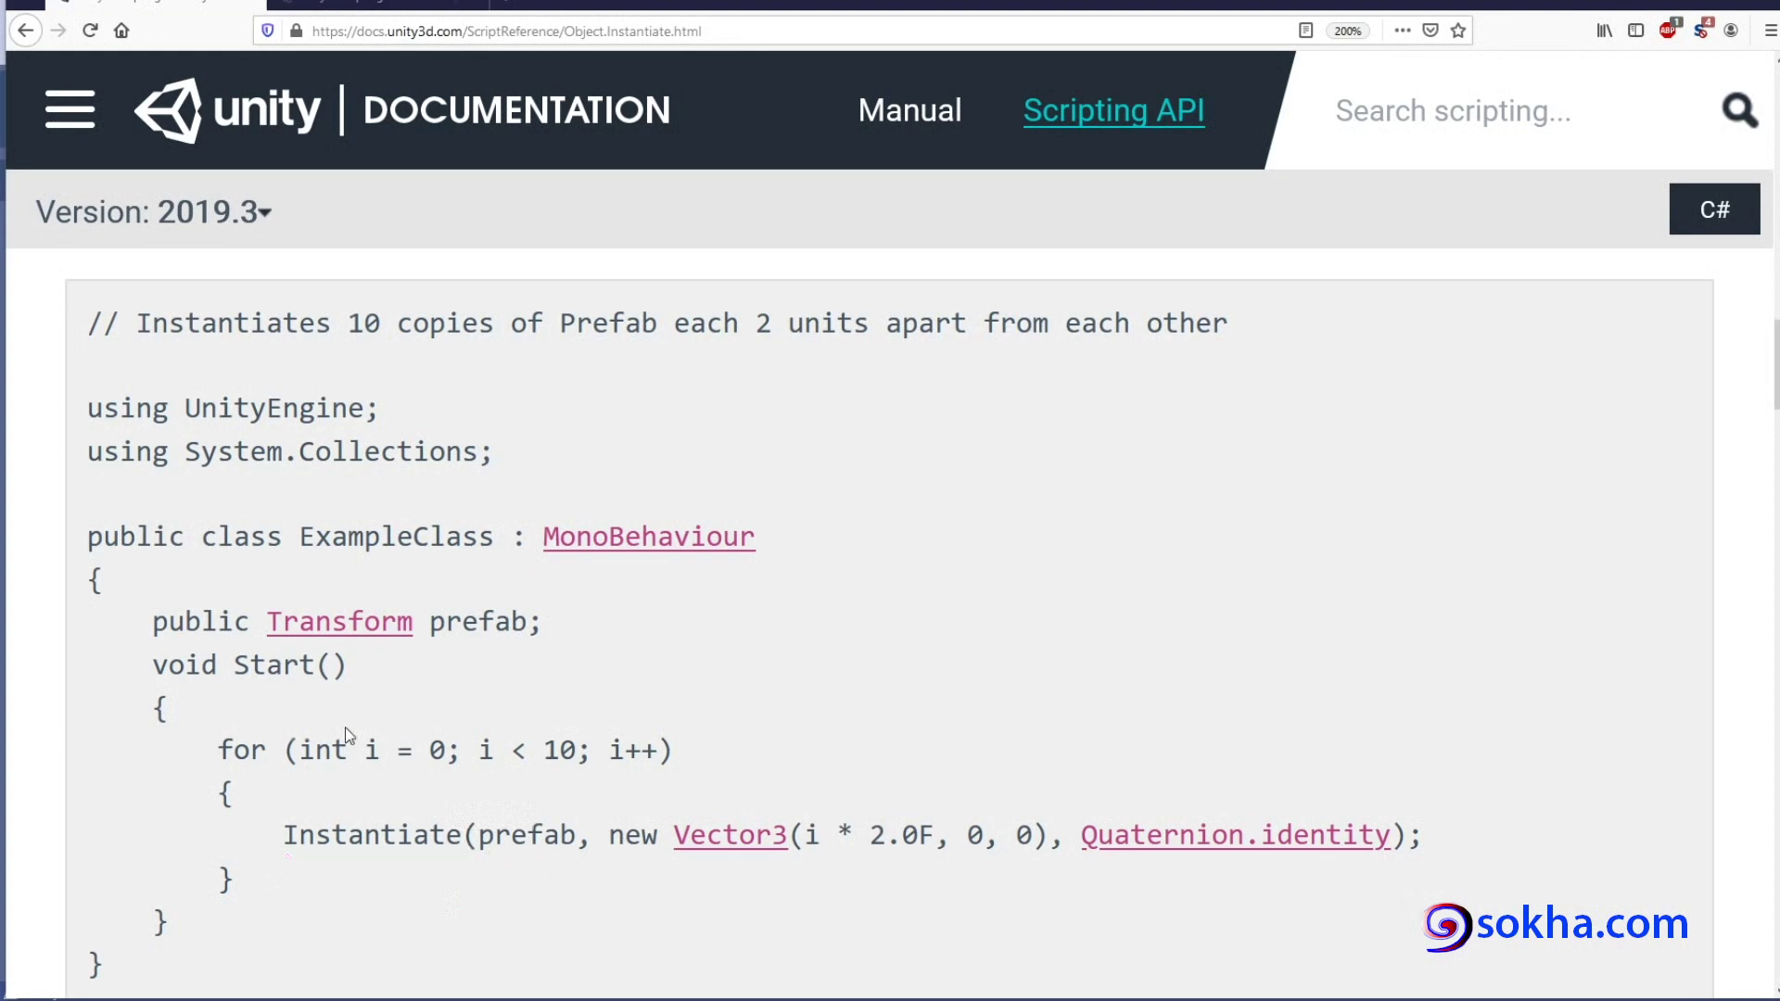
left_click_drag(281, 839, 468, 824)
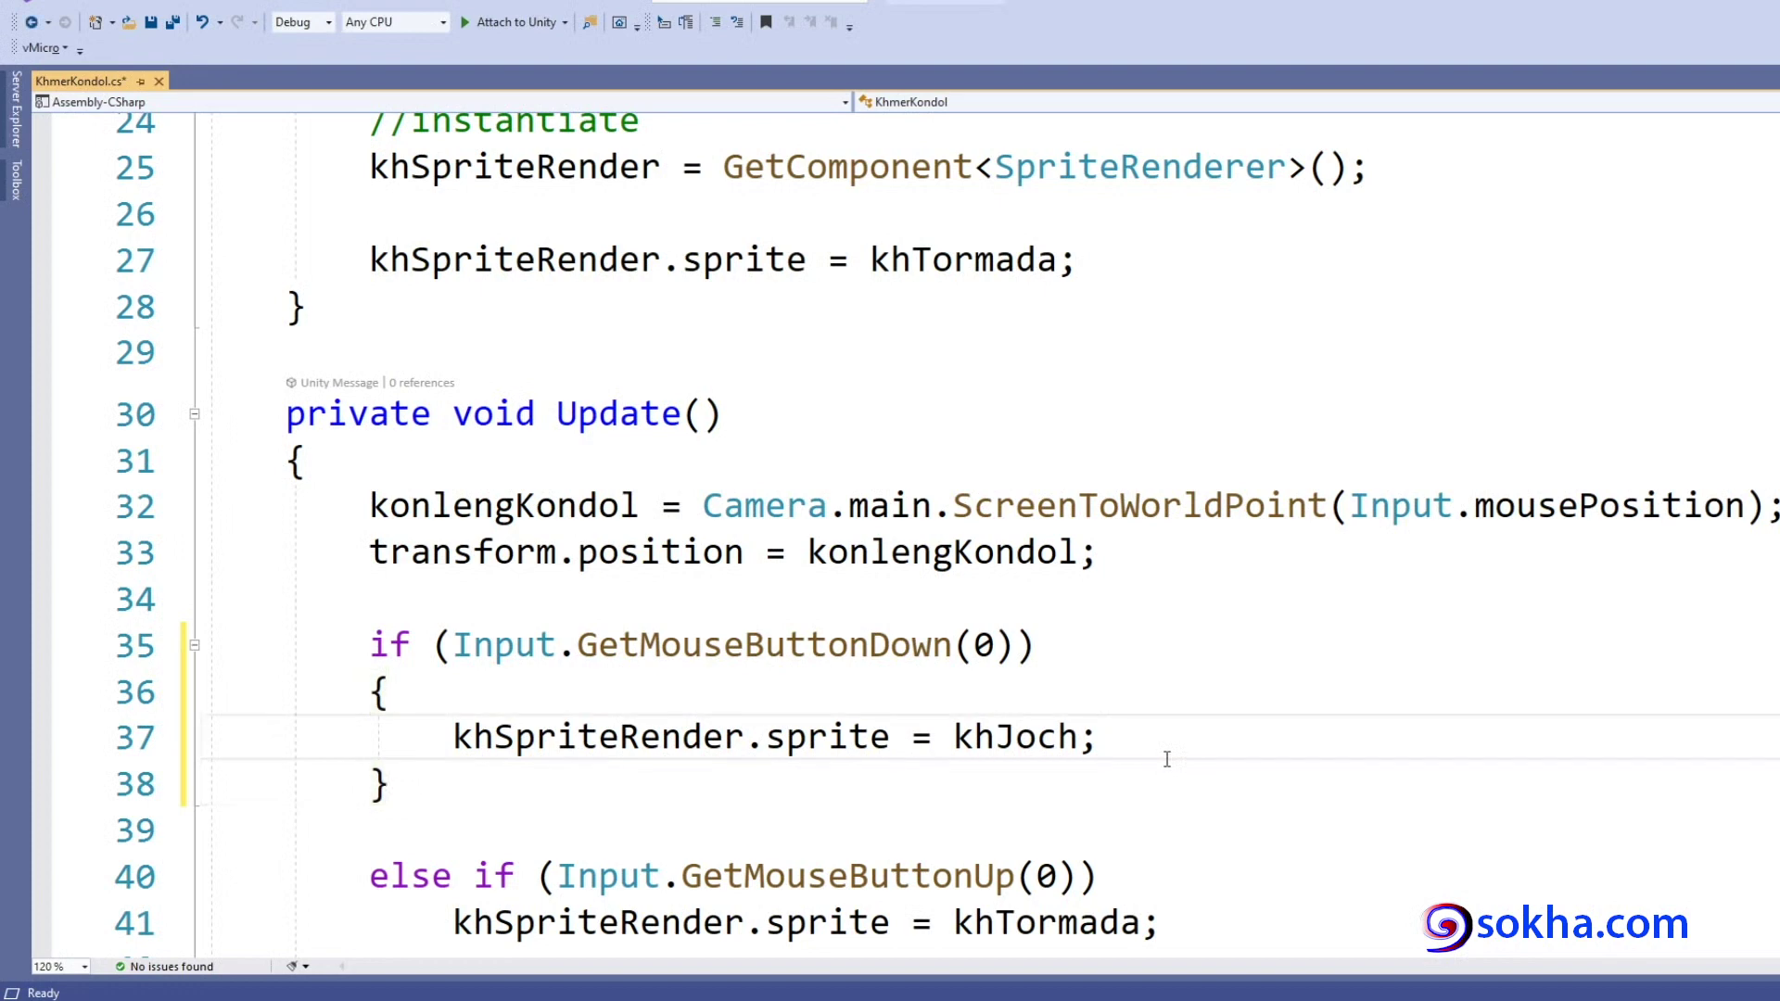
Add blank line 38 in the mouse-down block and type Instantiate( there using IntelliSense.
key("Return")
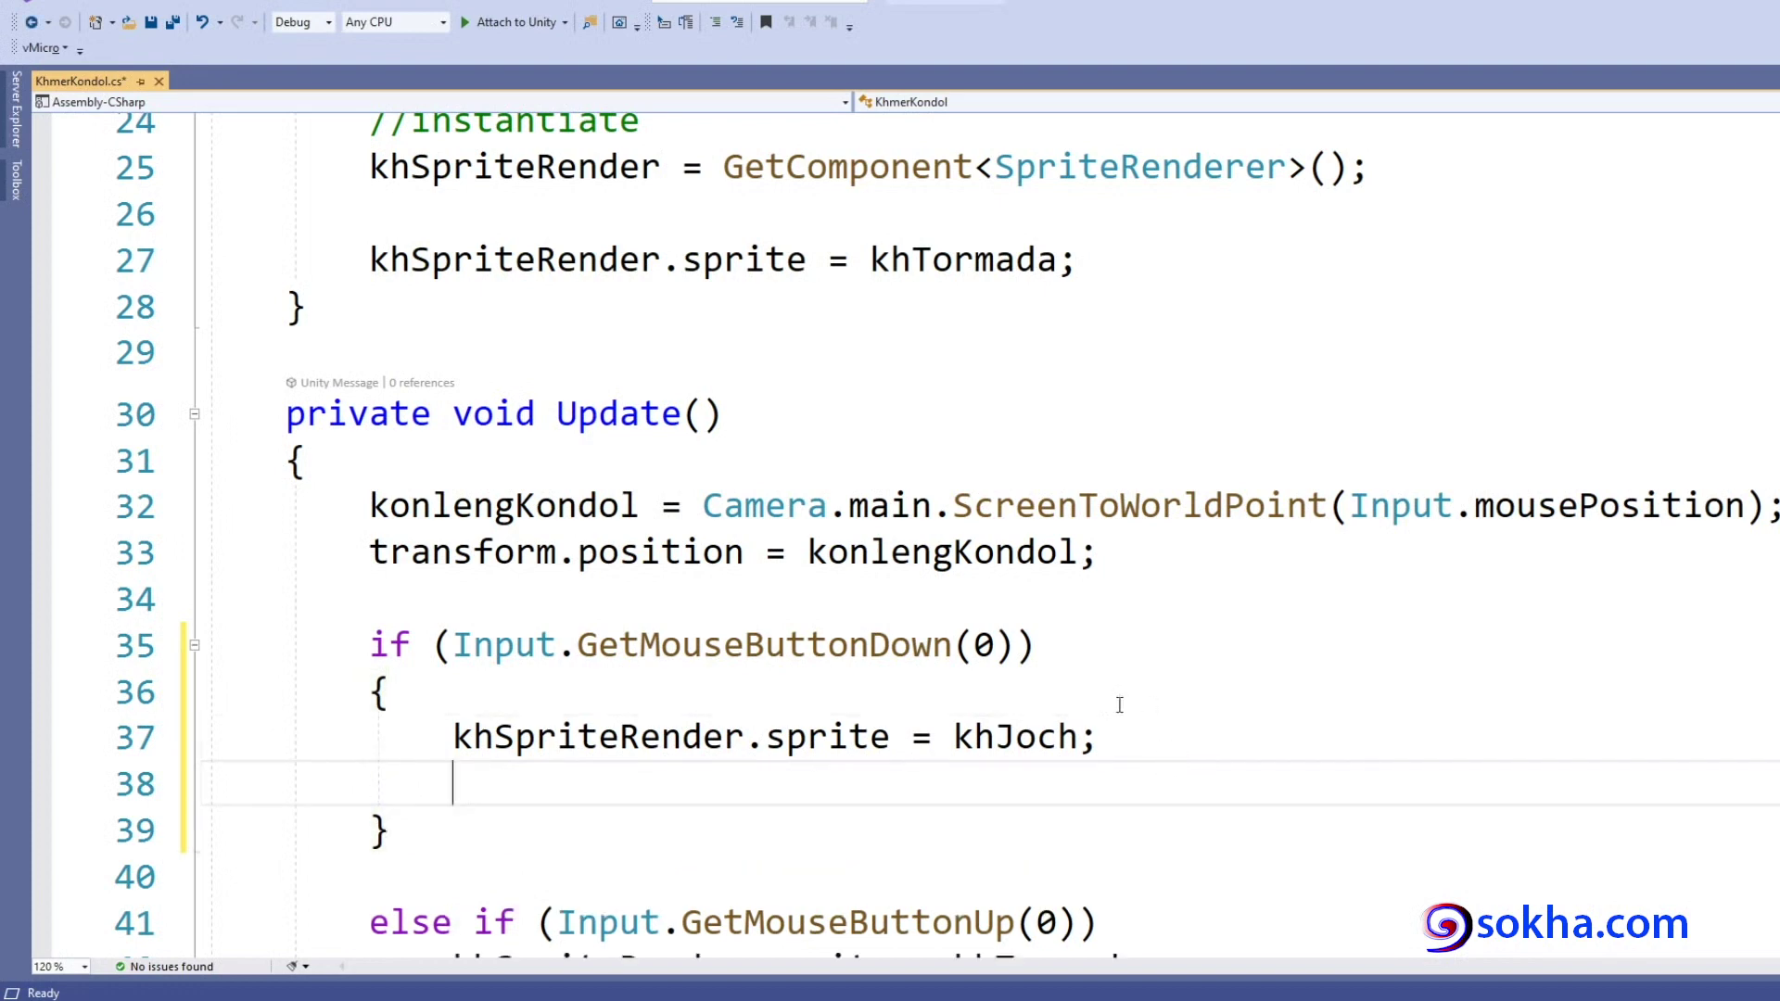
left_click_drag(578, 644, 1054, 642)
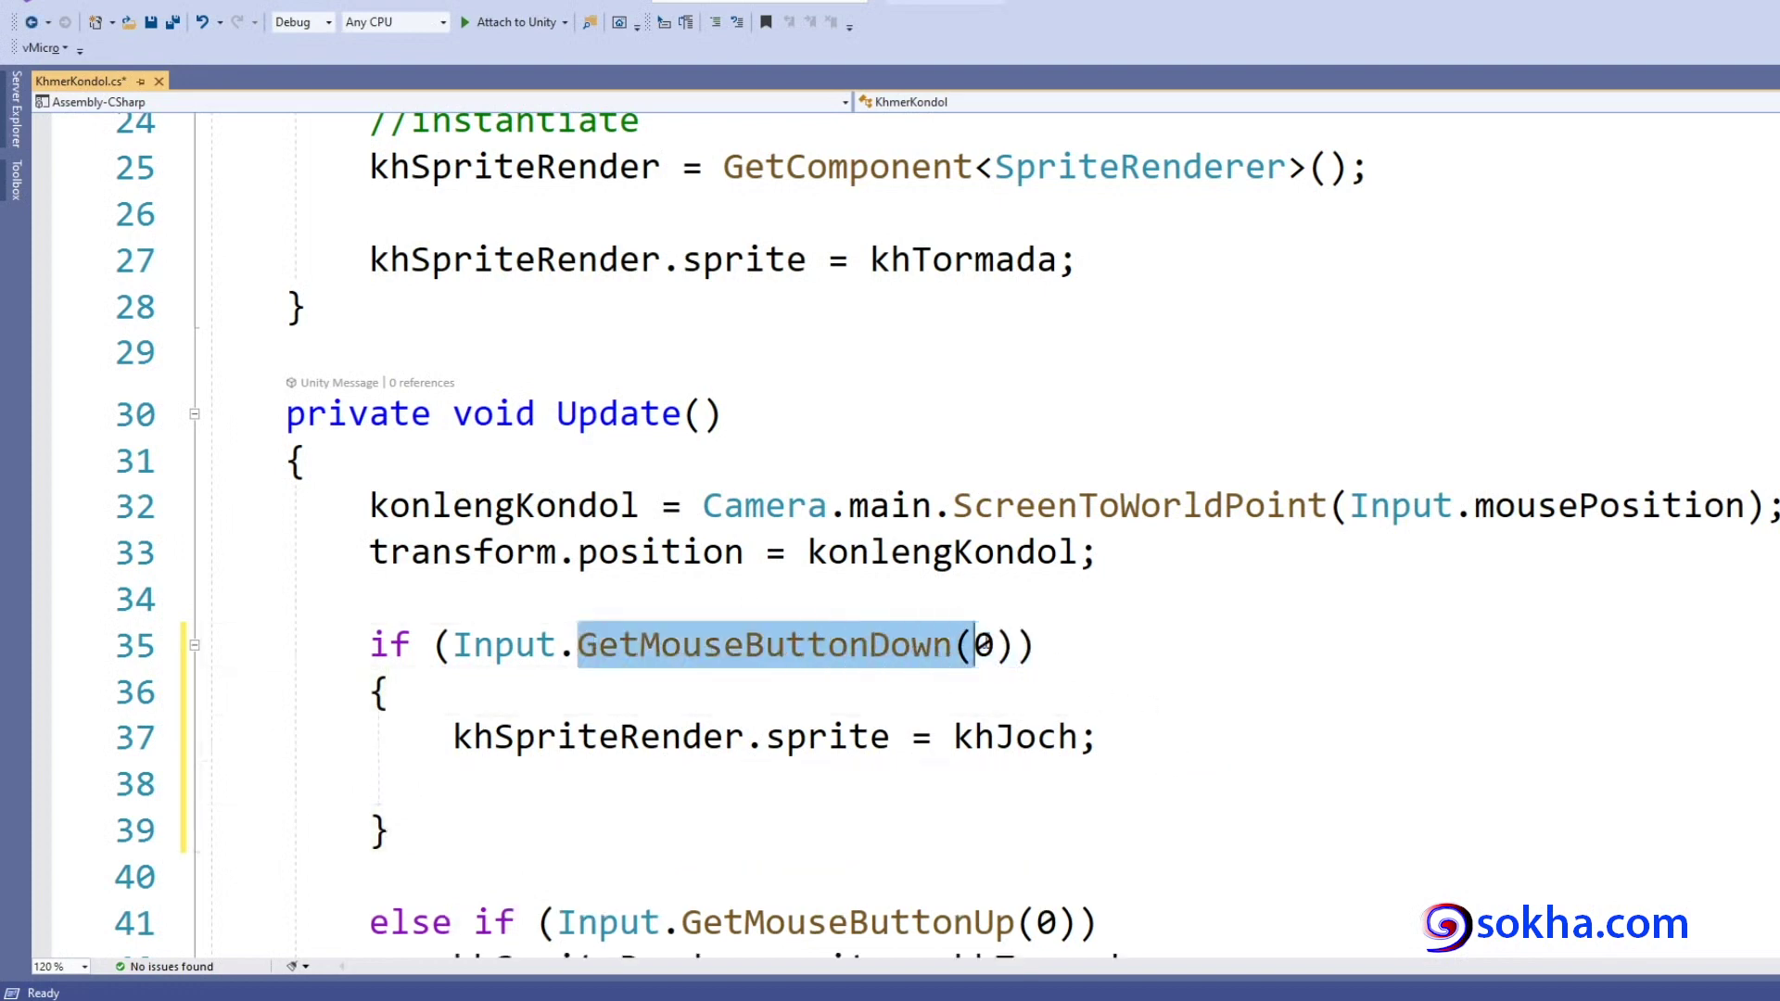
left_click_drag(1097, 736, 951, 738)
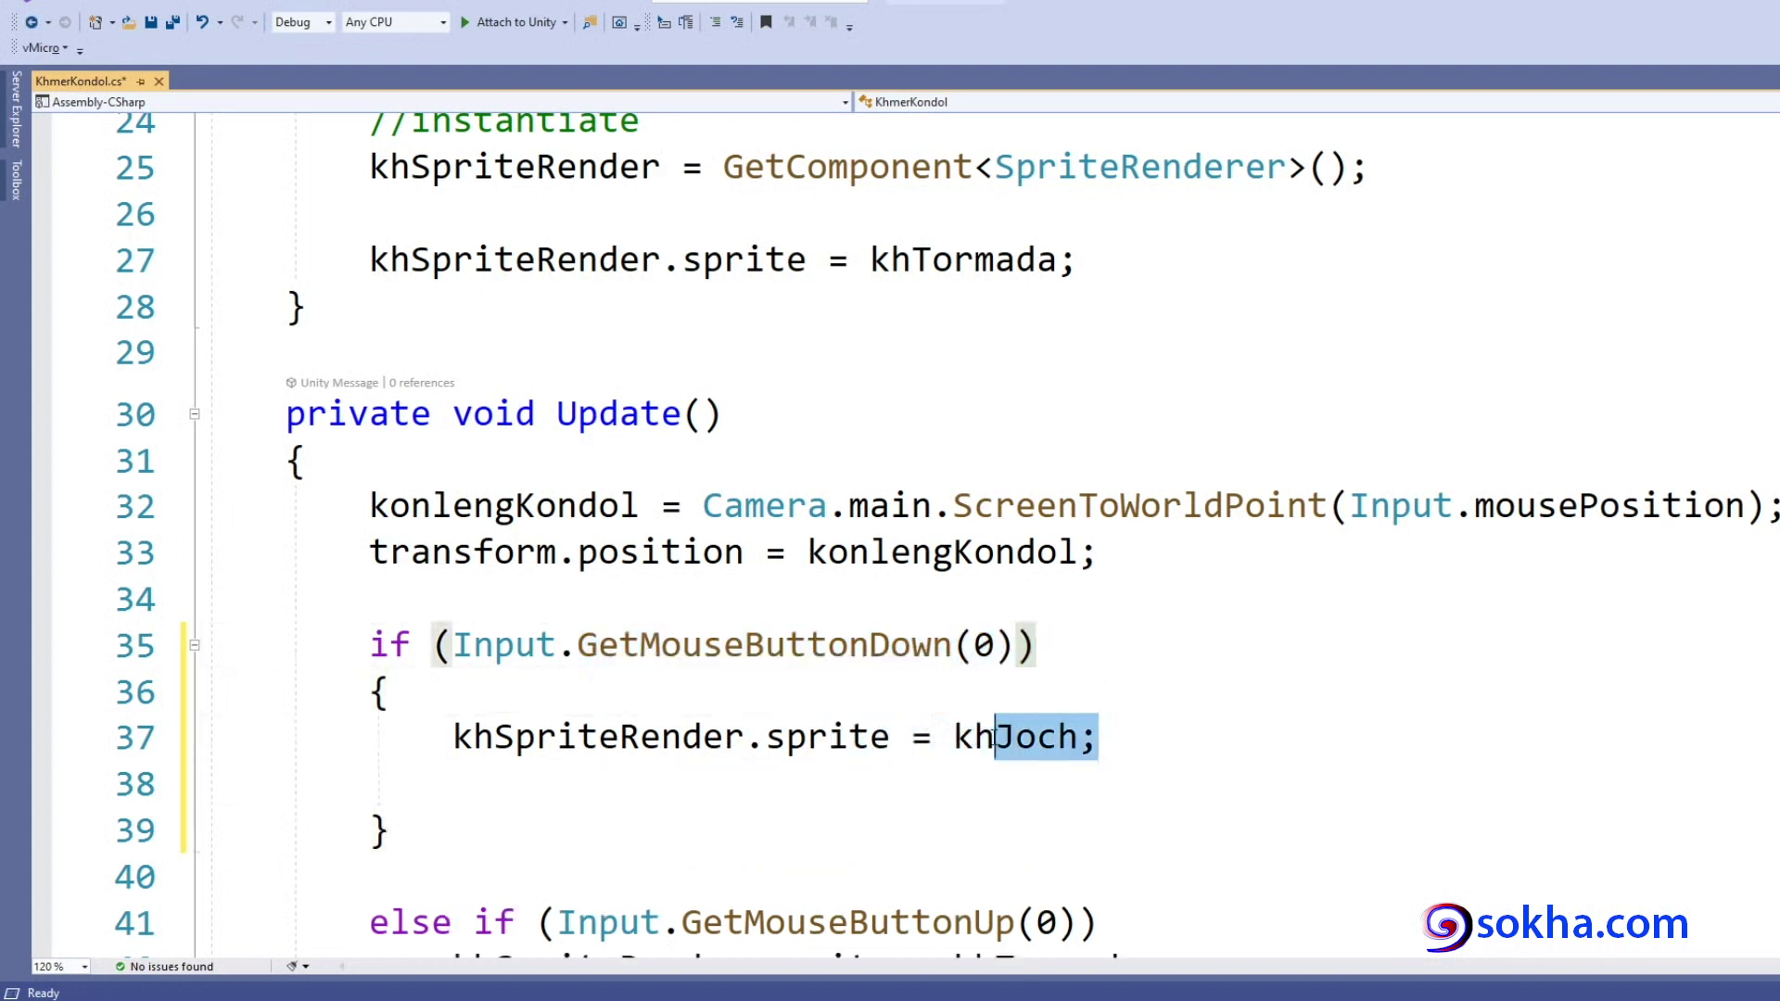
left_click(565, 786)
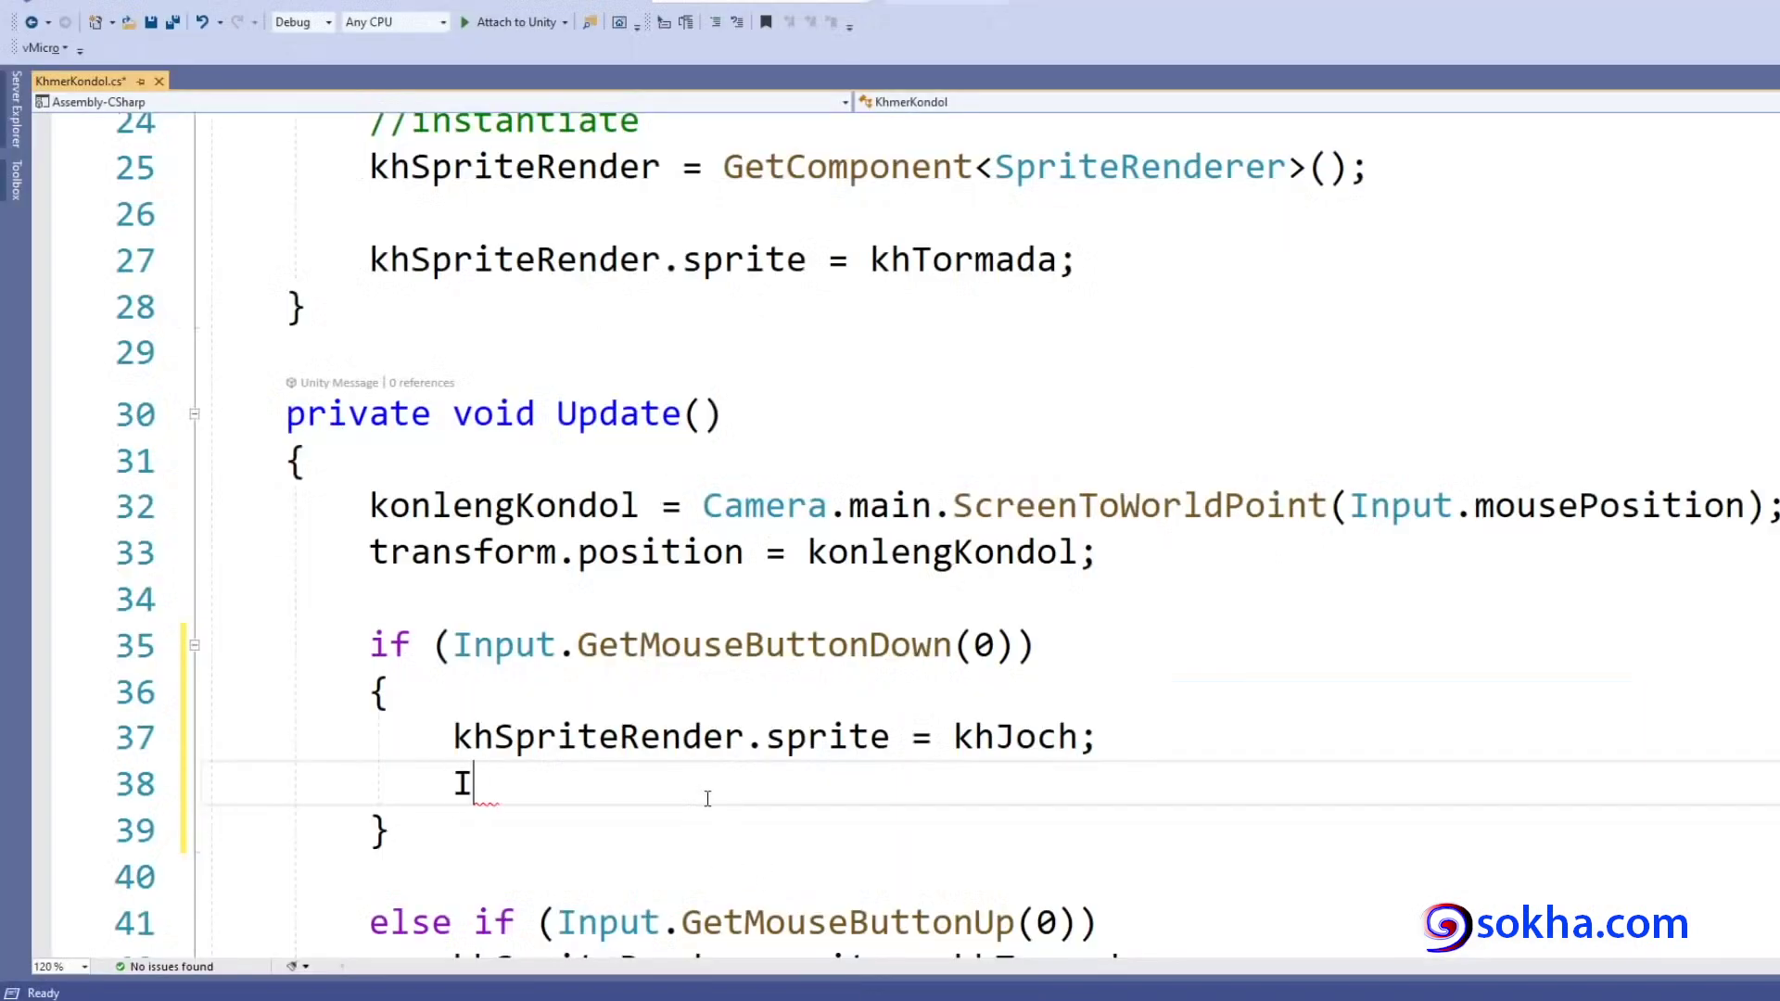
type("nstan")
key("Tab")
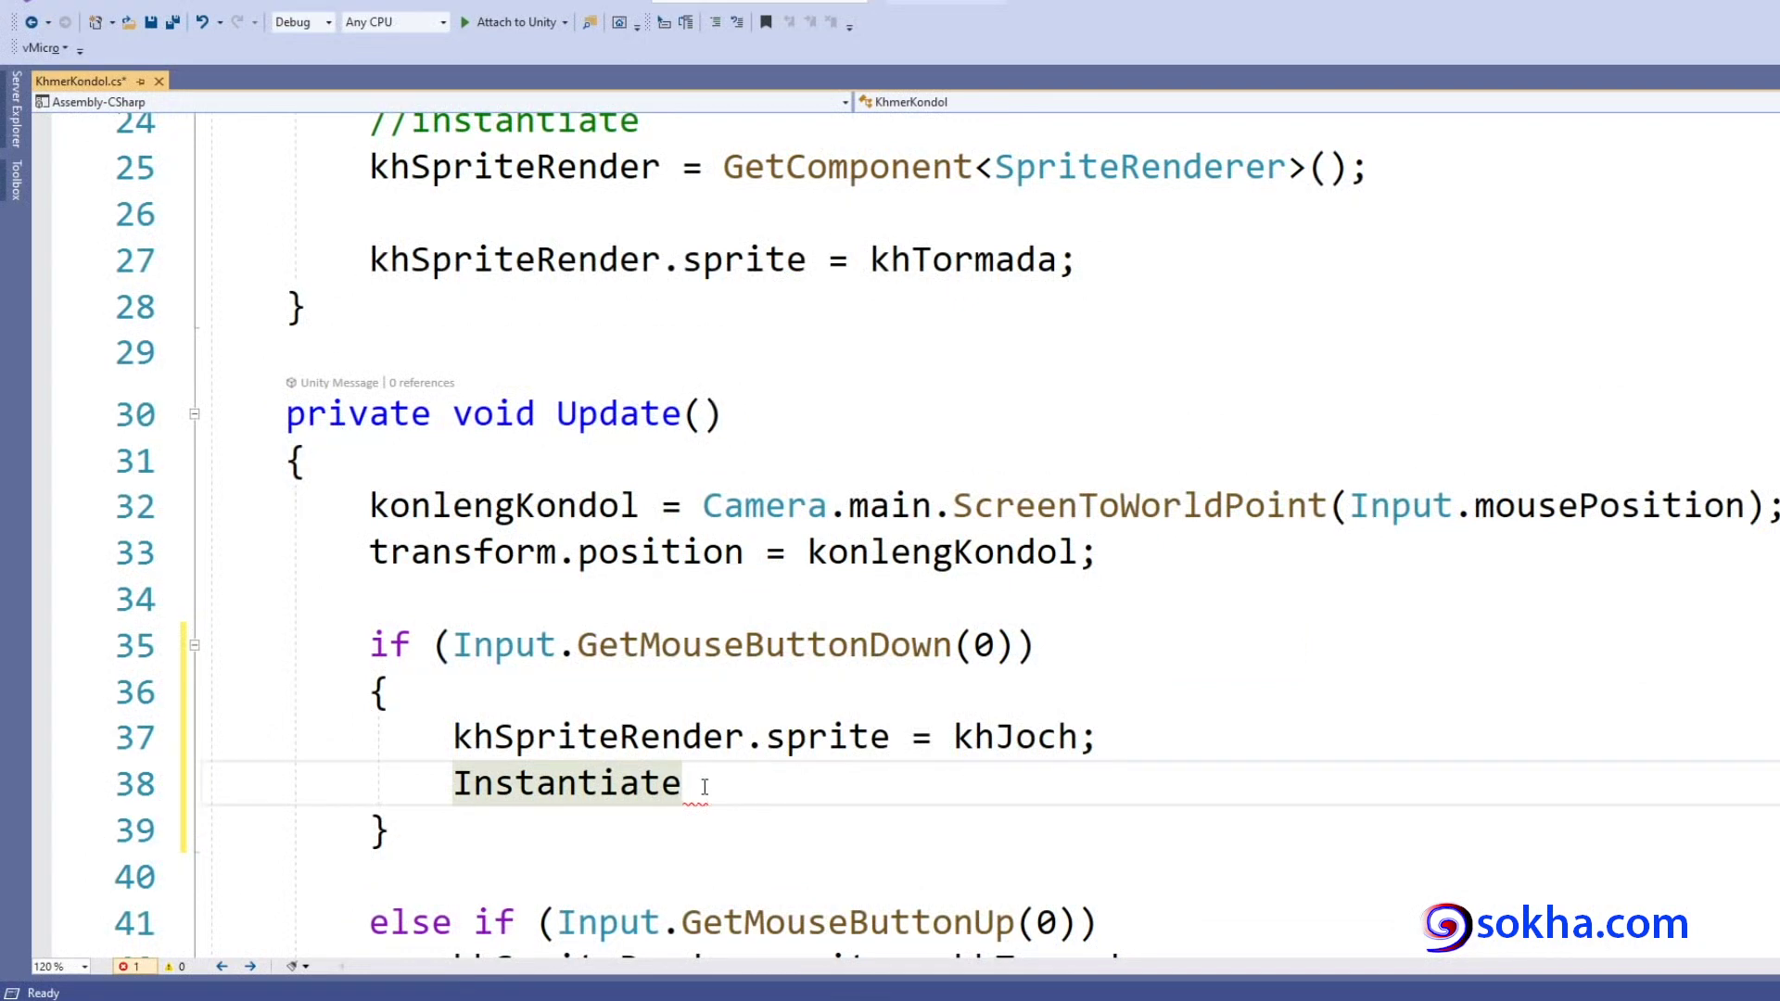
mouse_move(705, 787)
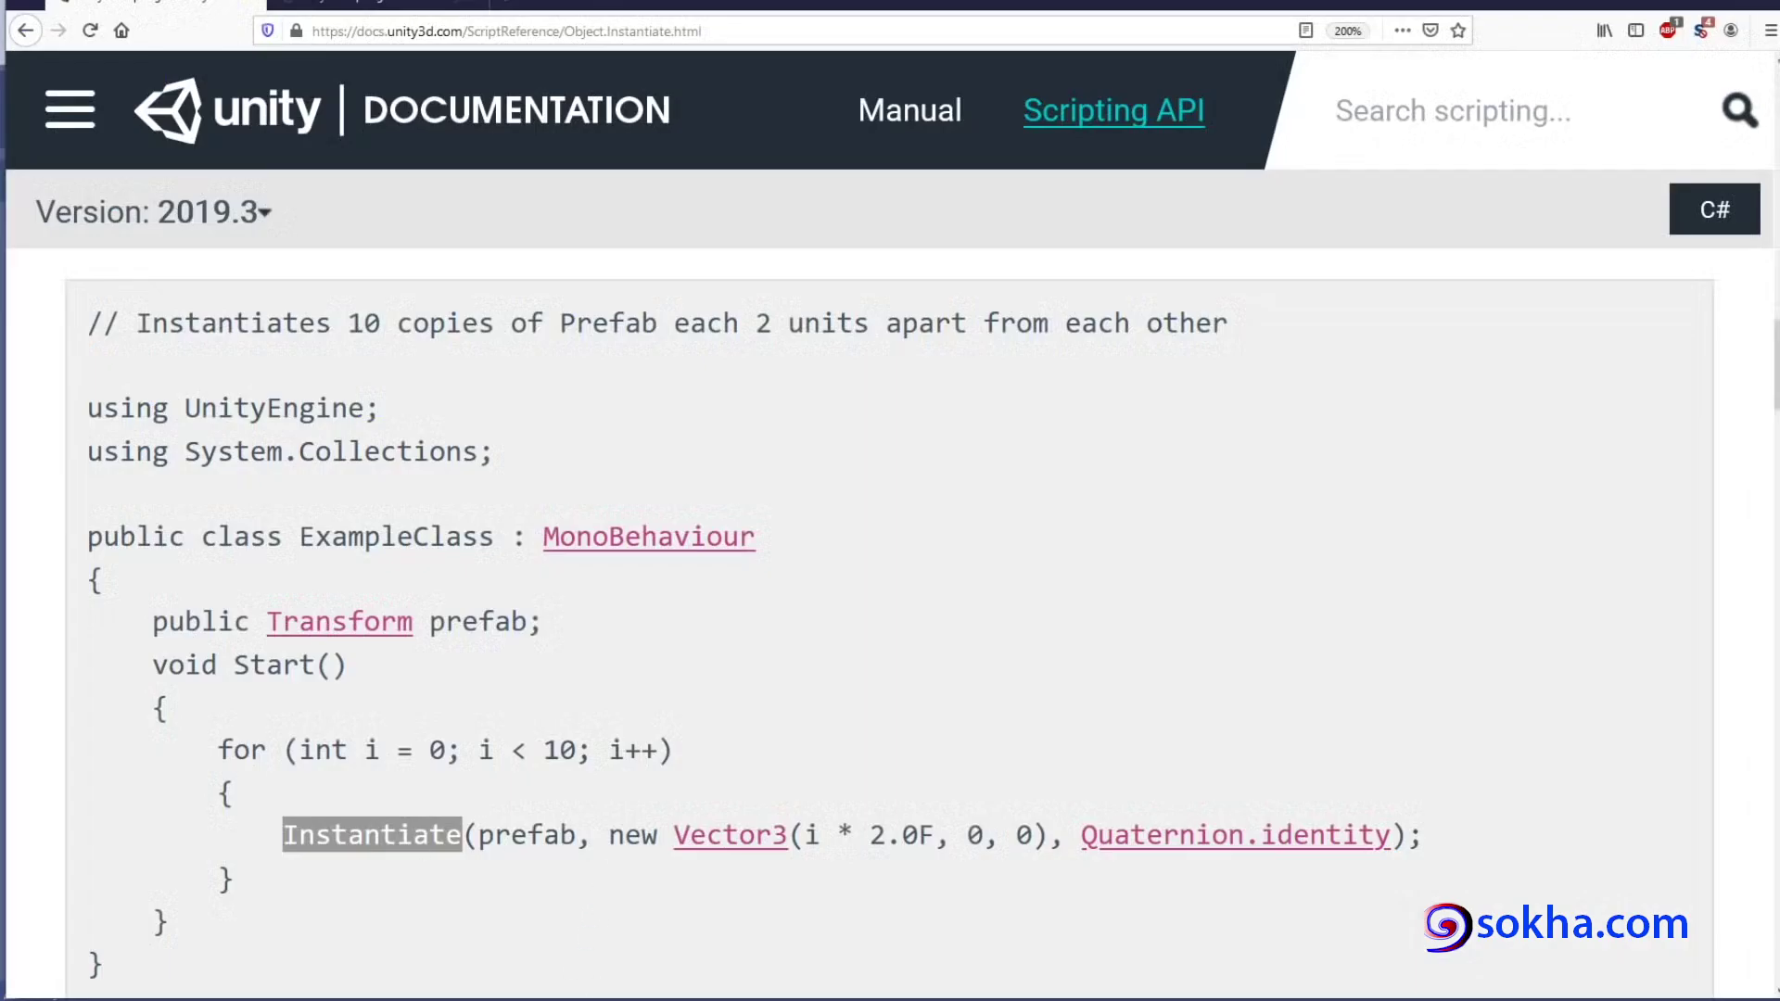
left_click_drag(468, 866, 484, 885)
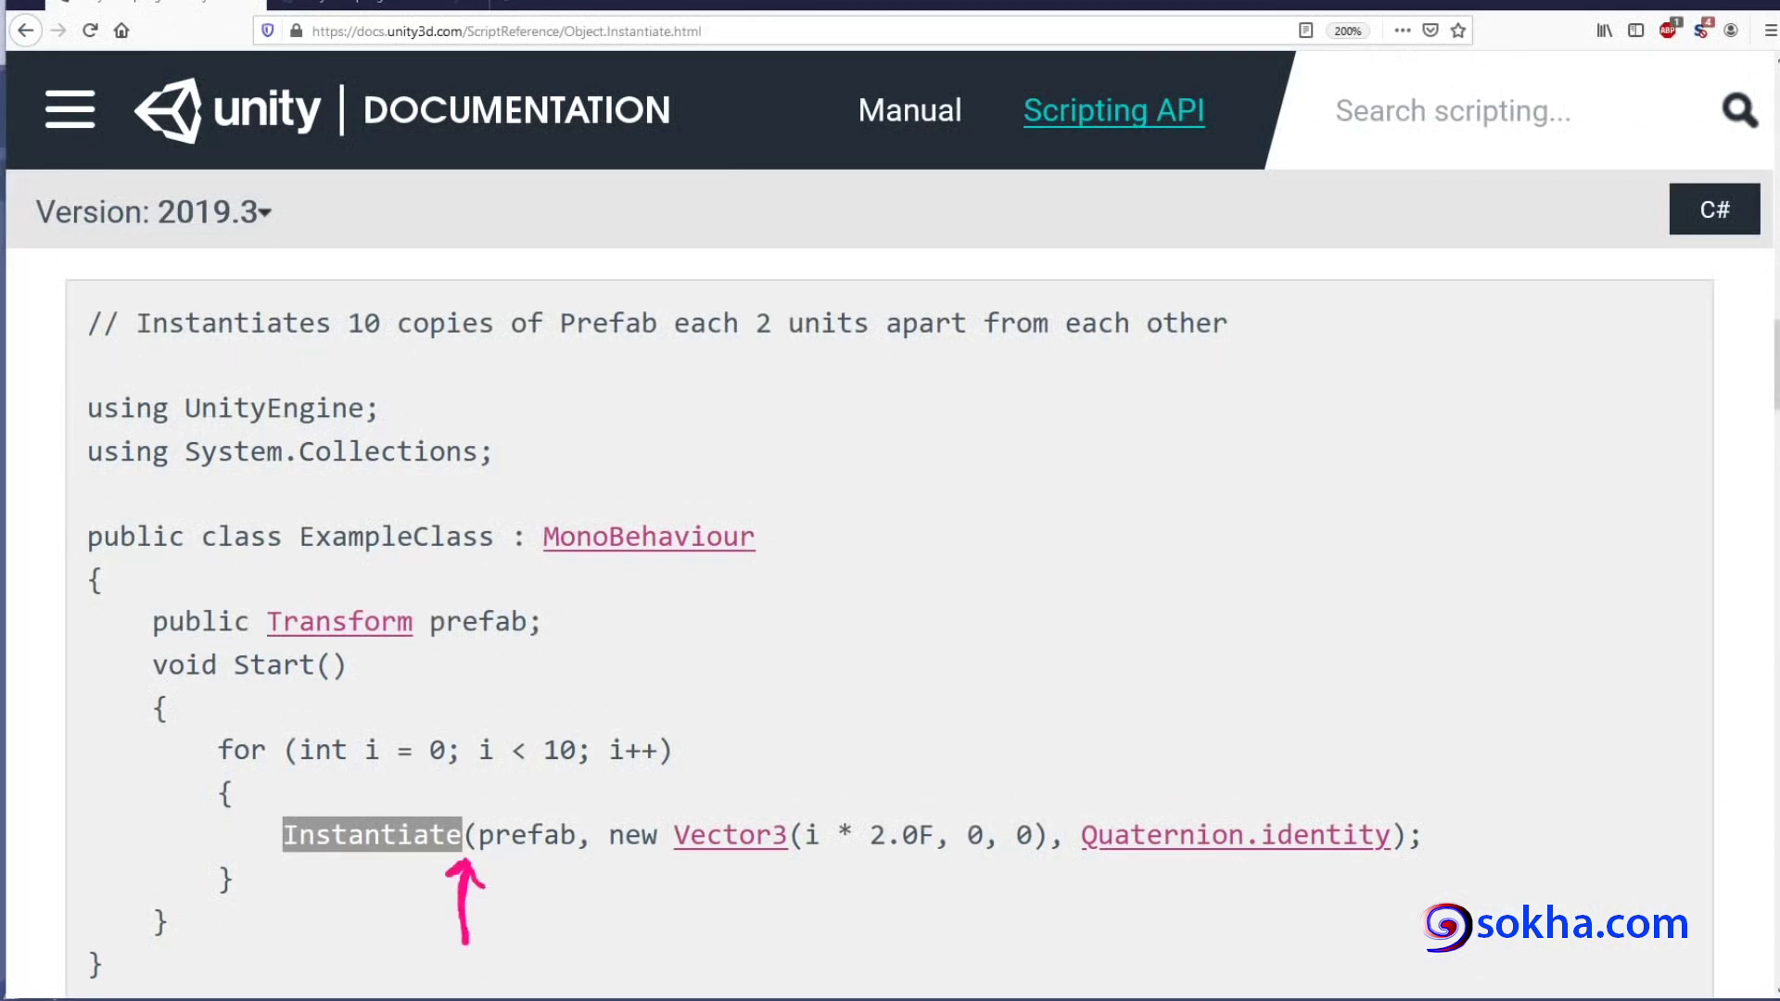
key("Escape")
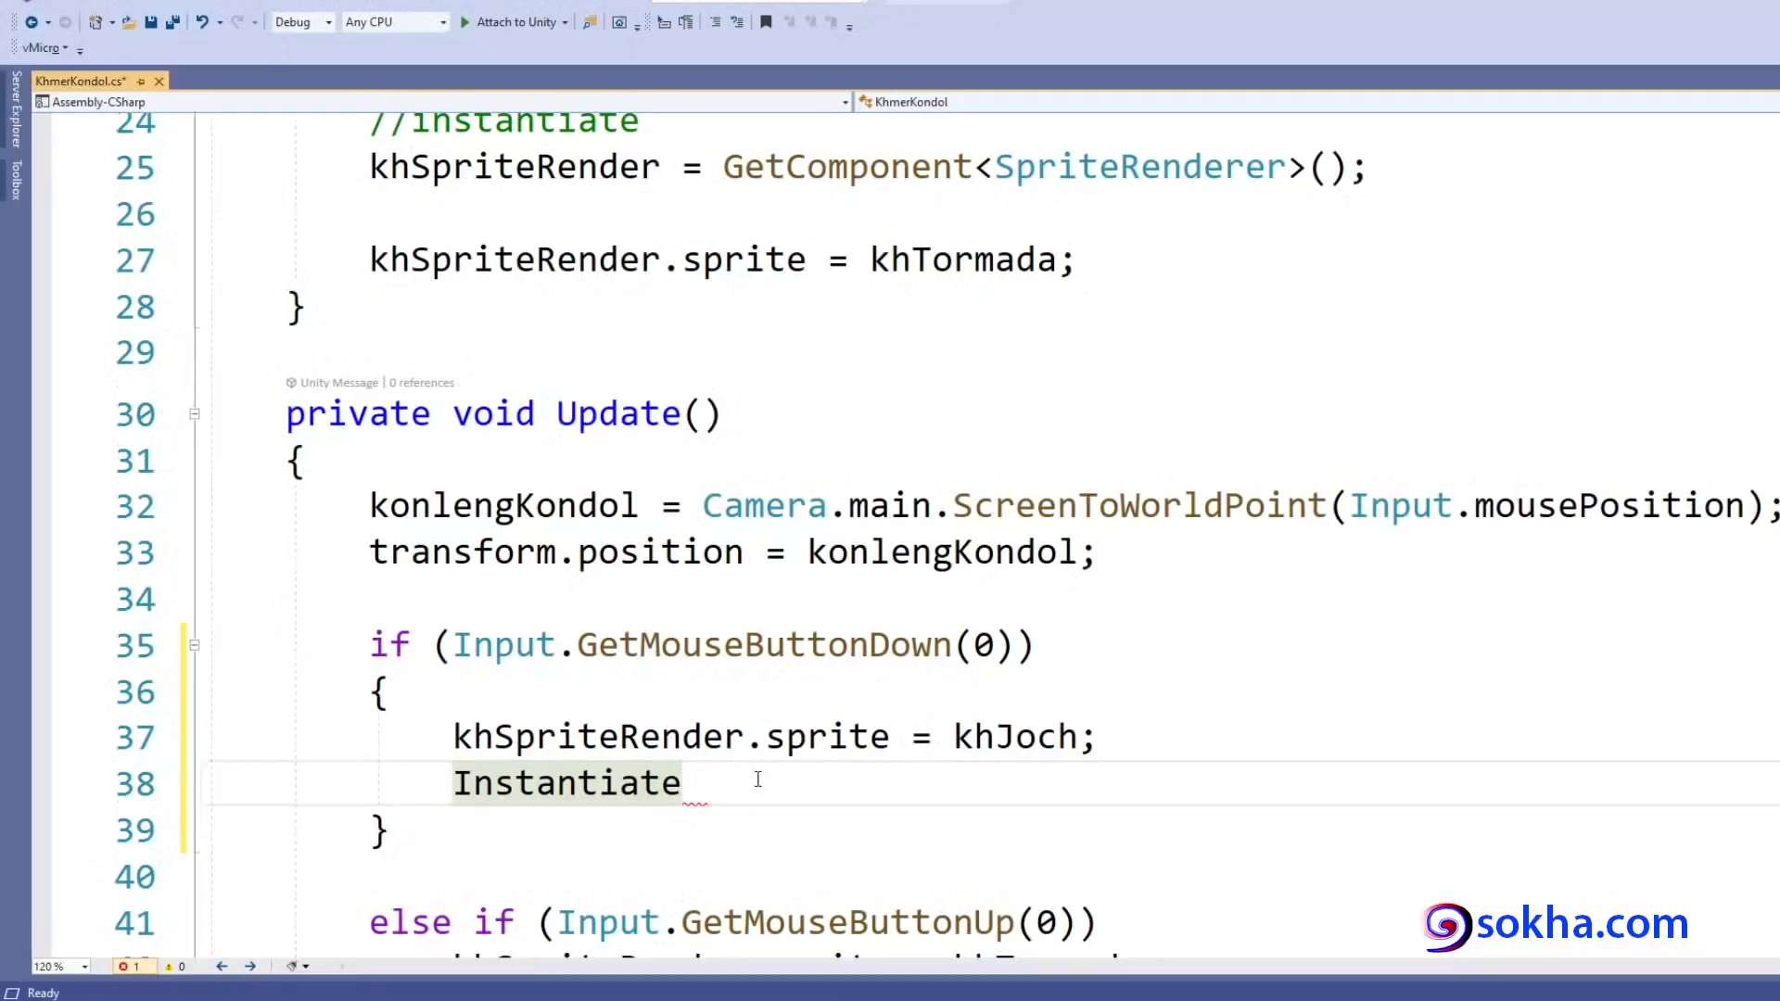
type("(")
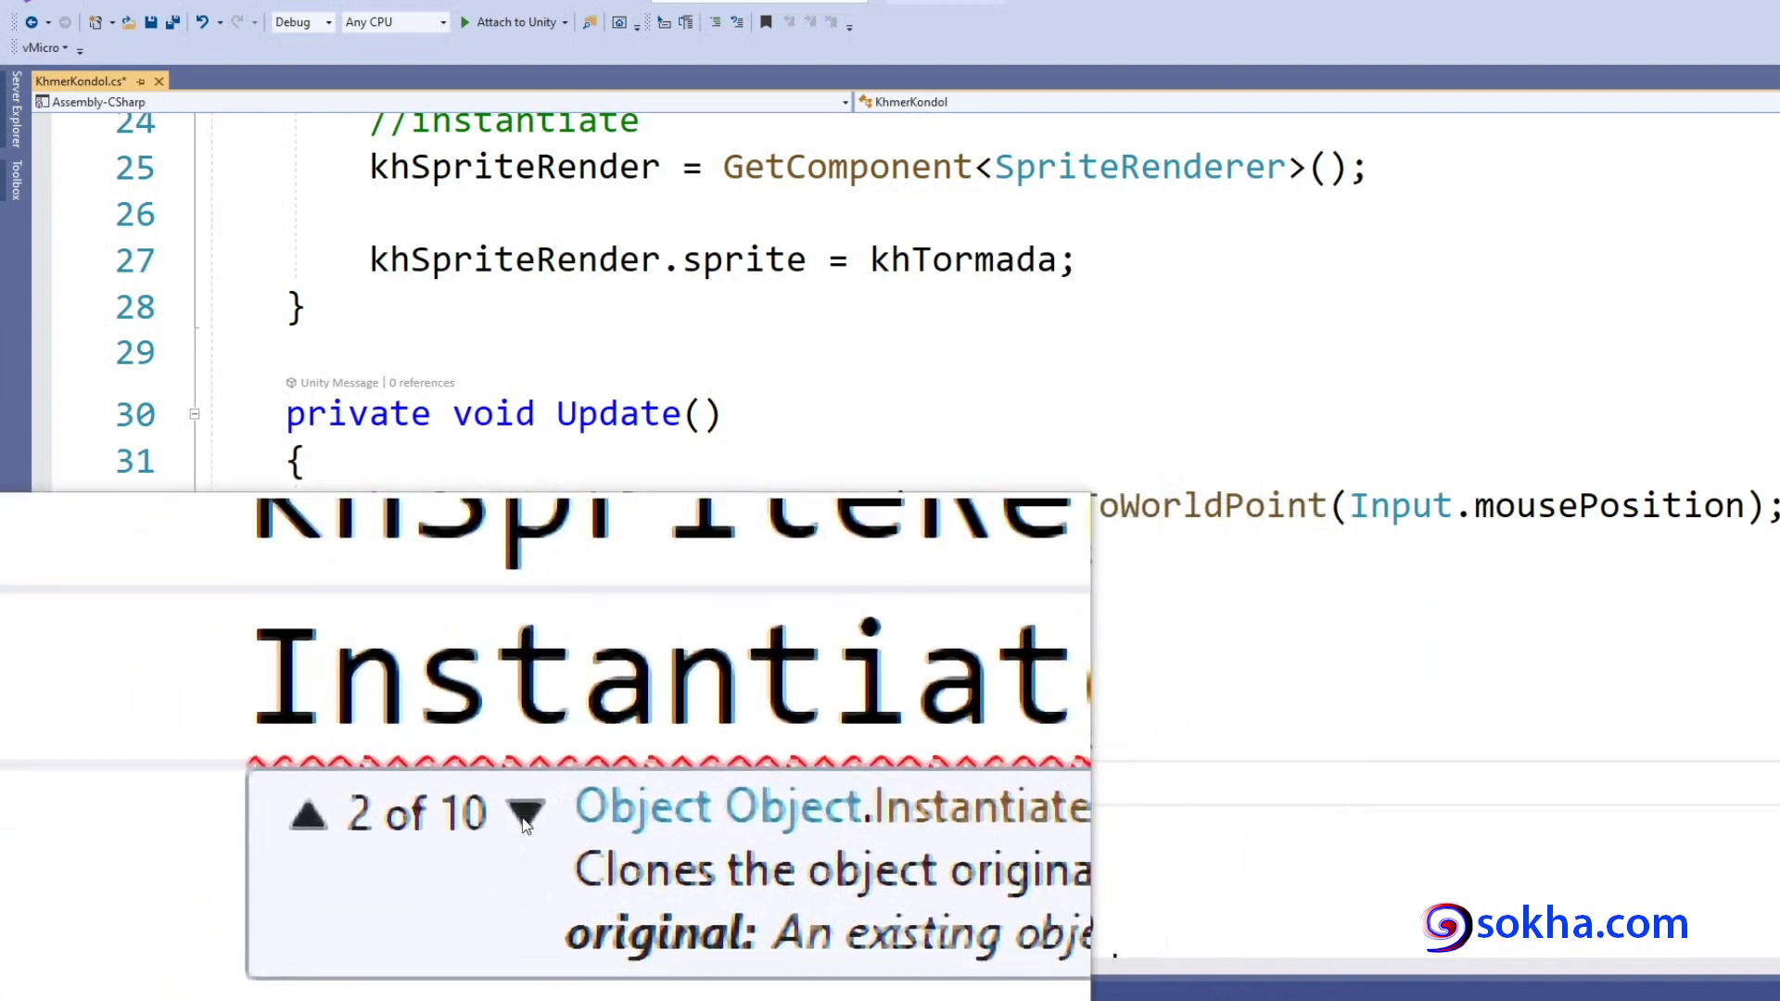
key("Down")
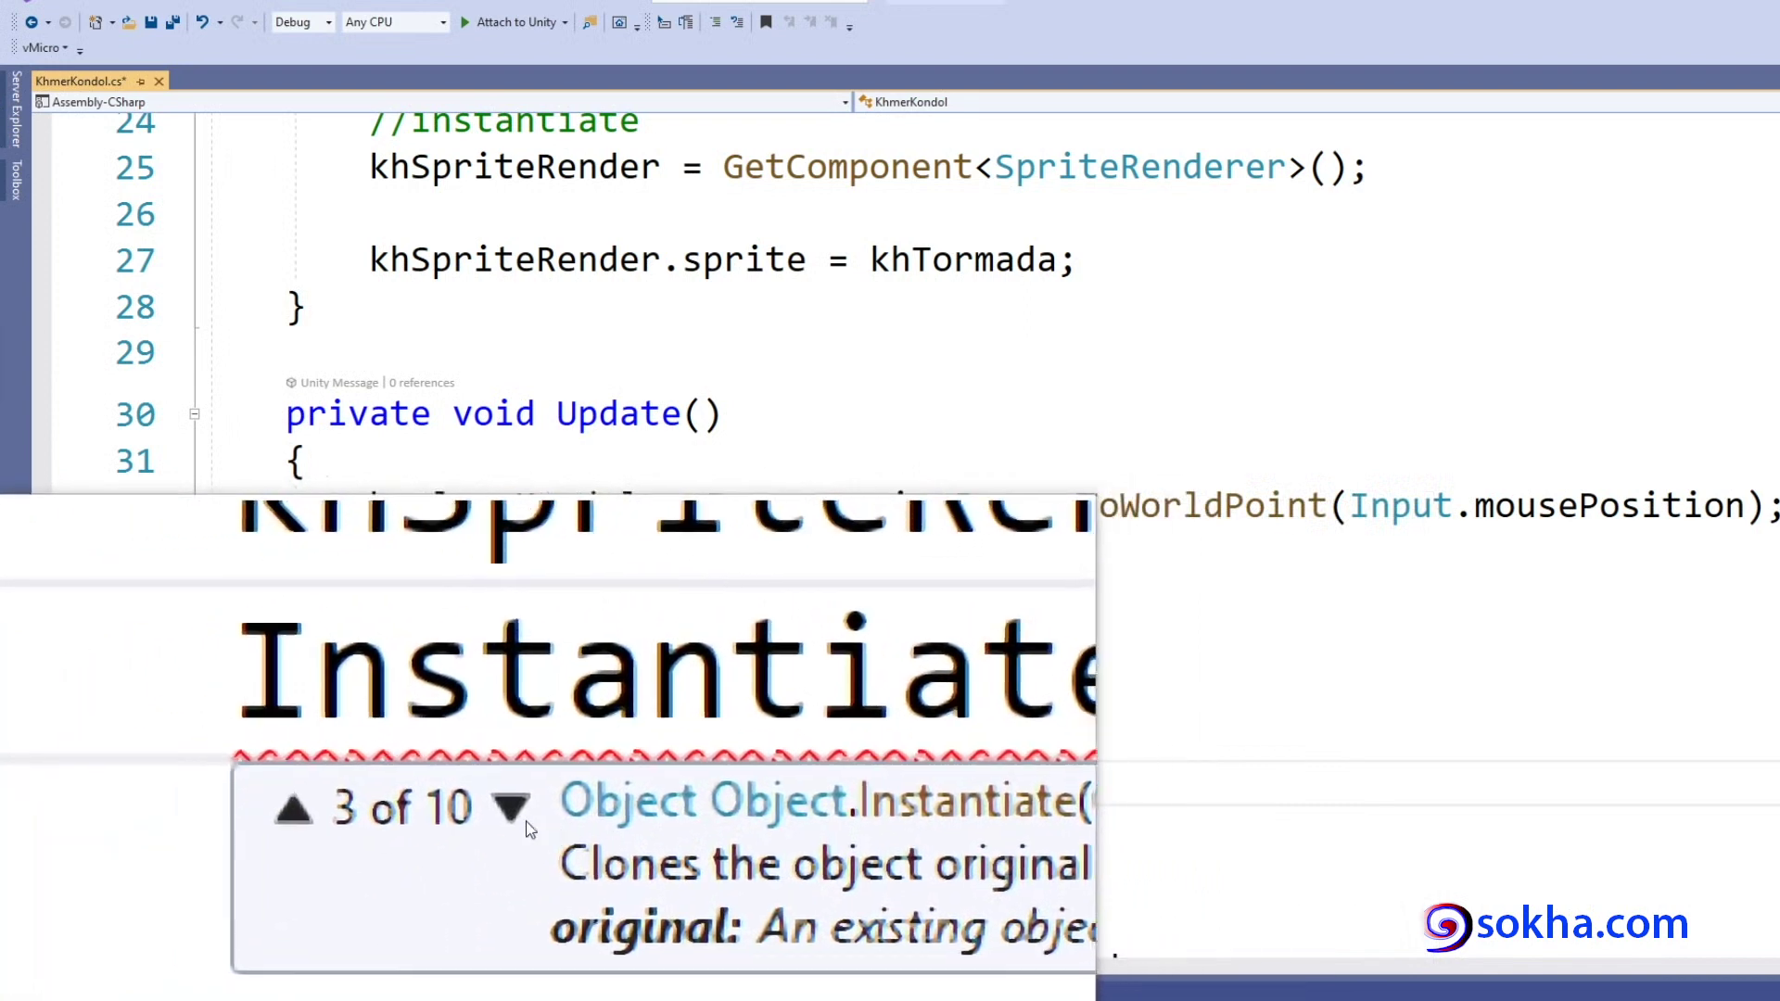
key("Down")
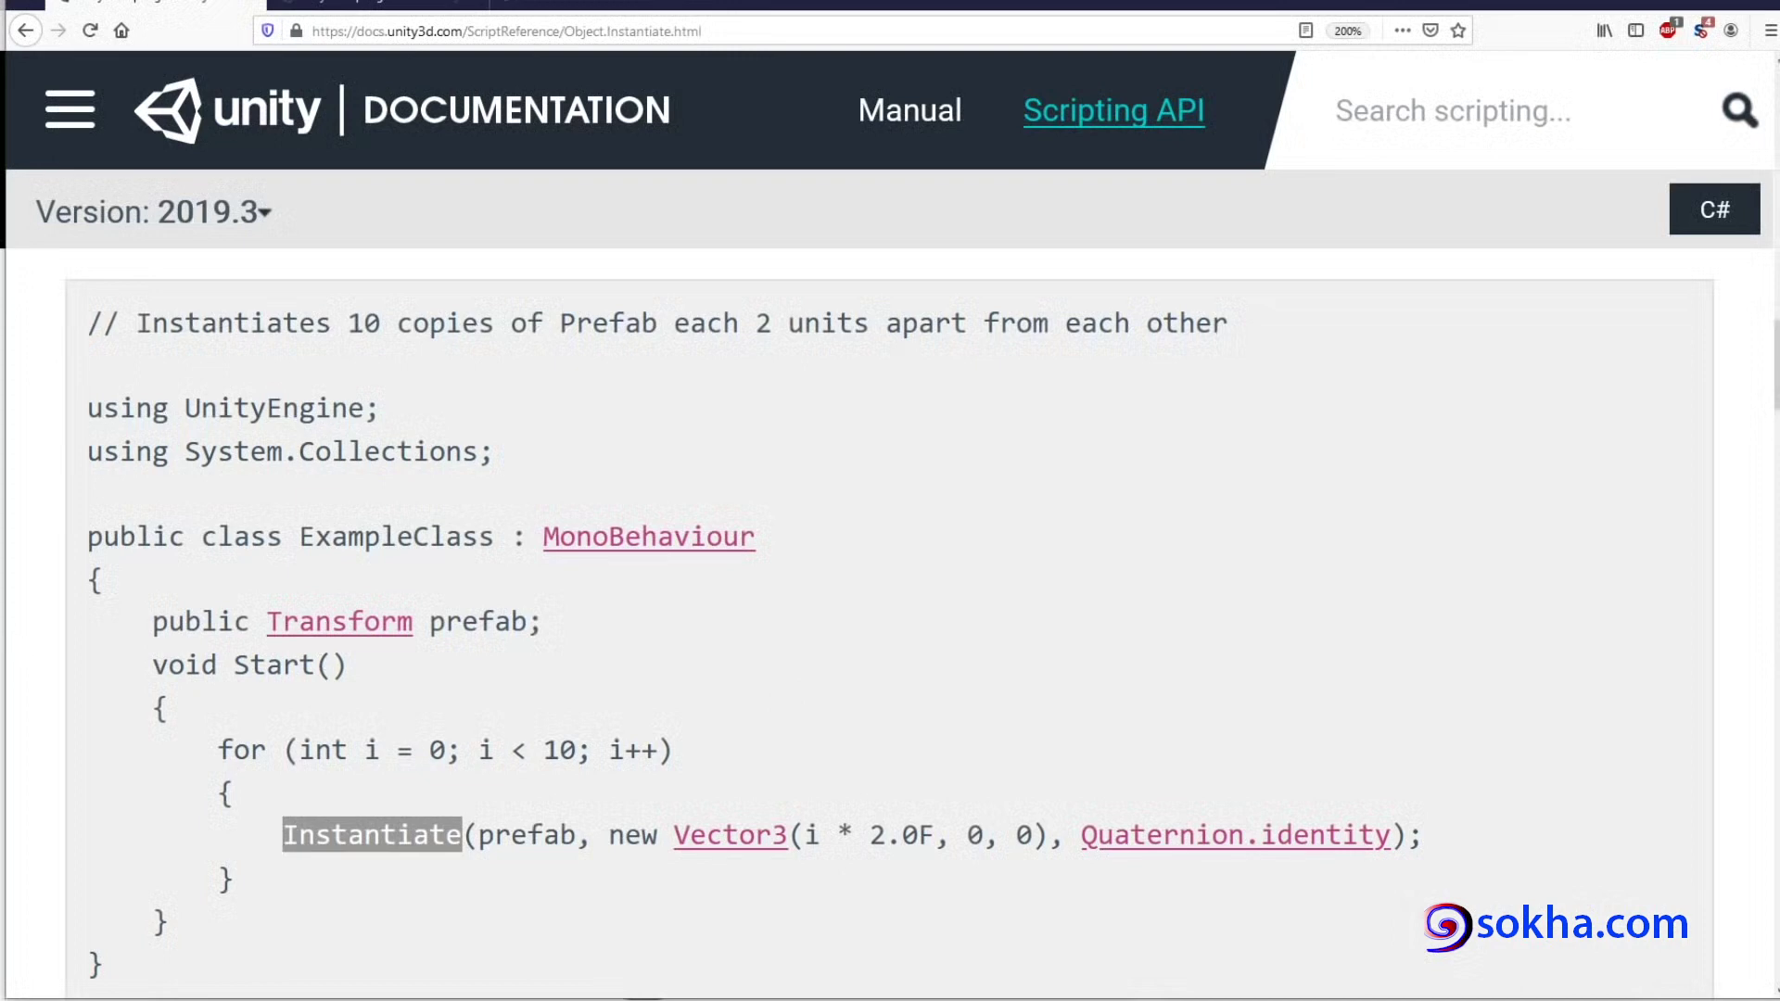
left_click_drag(477, 815, 573, 815)
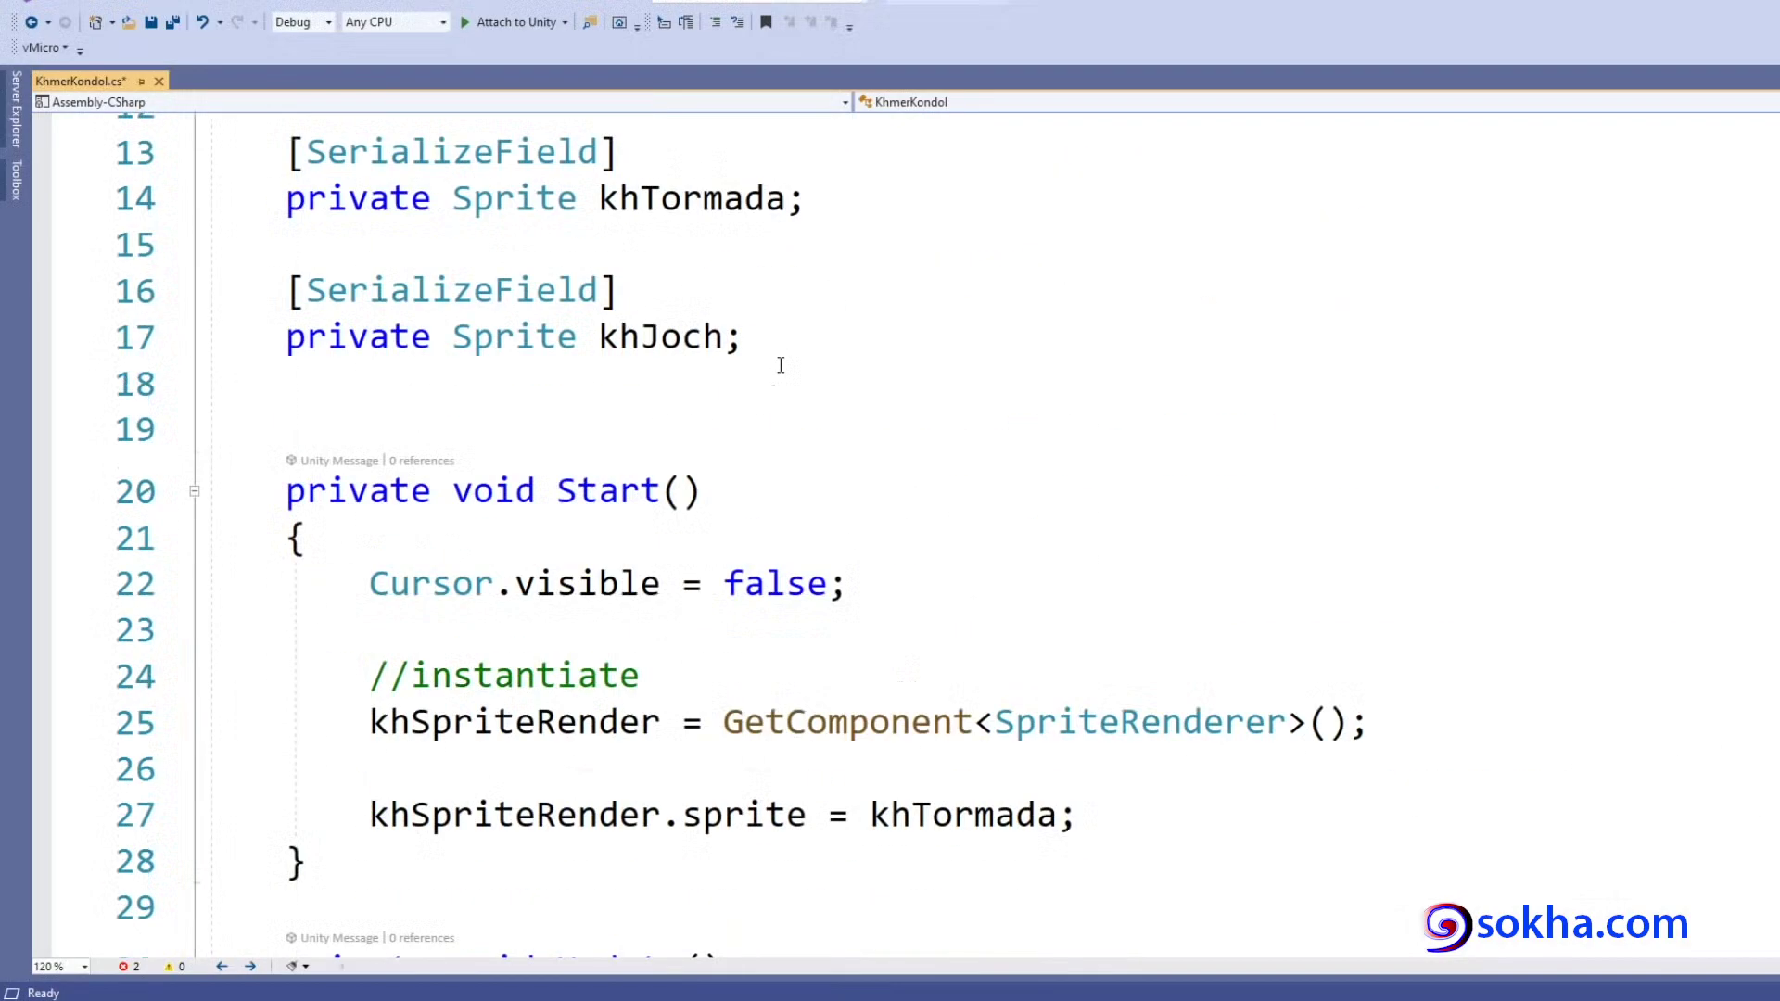
Below khJoch, declare [SerializeField] private GameObject khJochFX;.
scroll(780, 364, "up", 1)
left_click(784, 473)
key("Return")
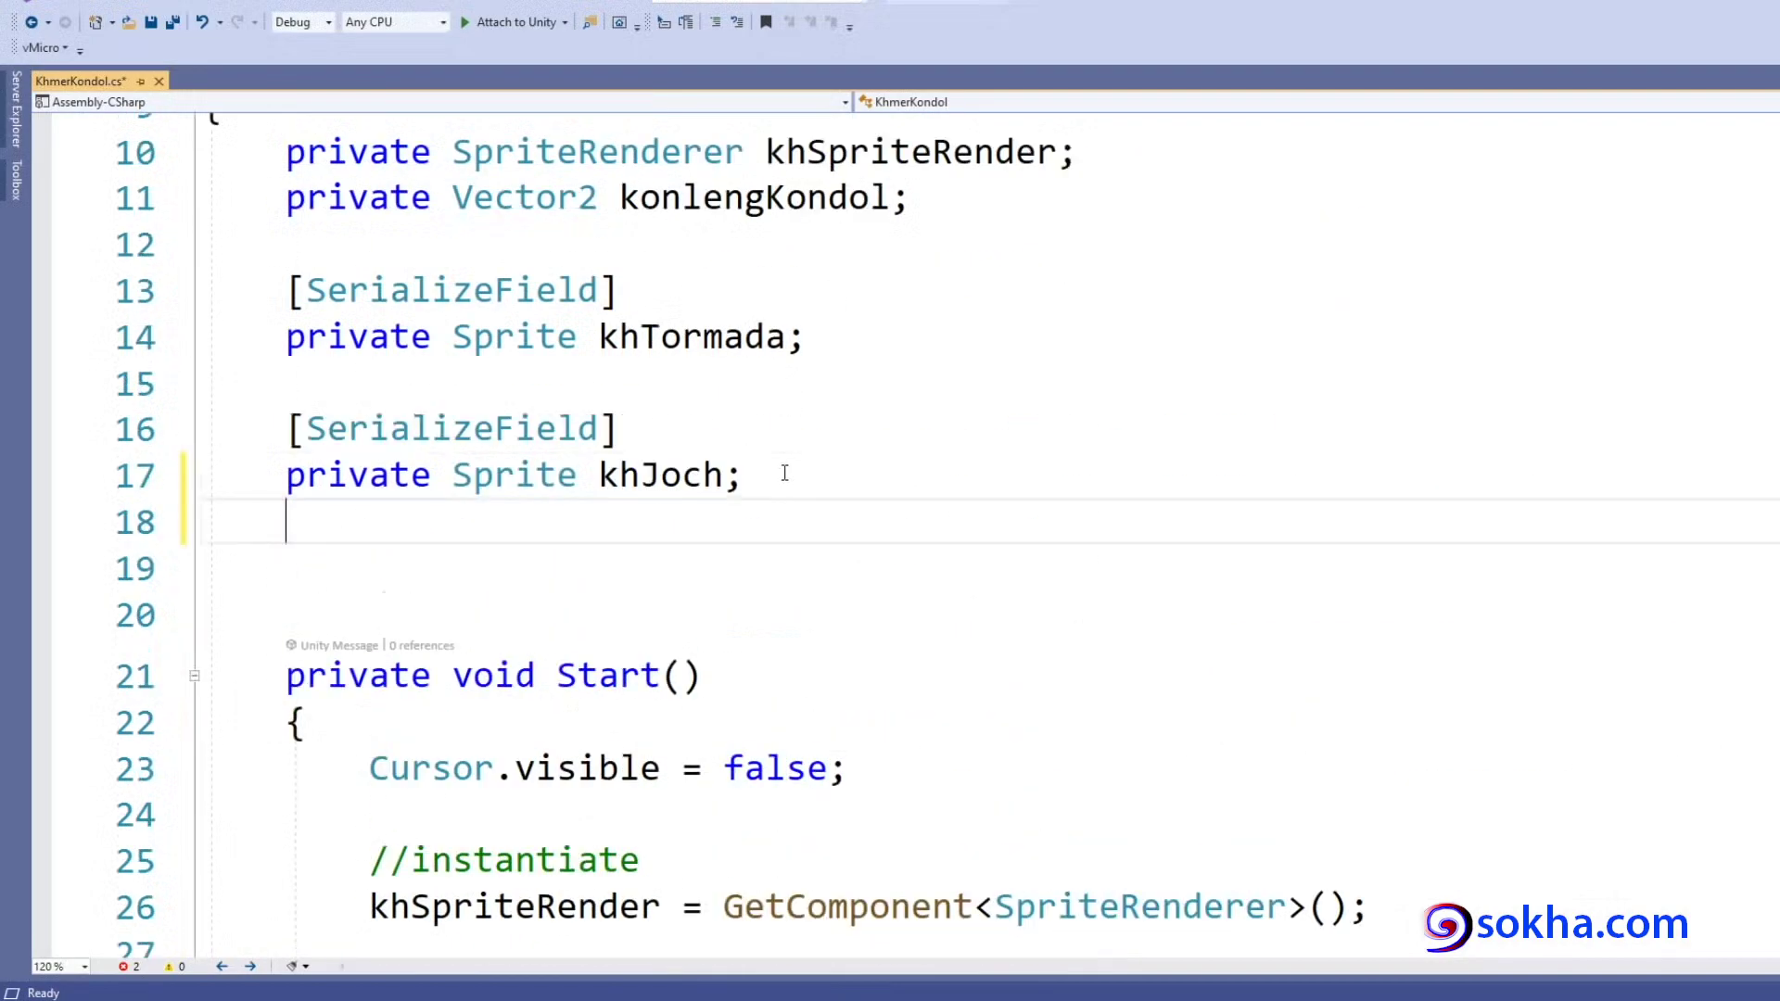
key("Return")
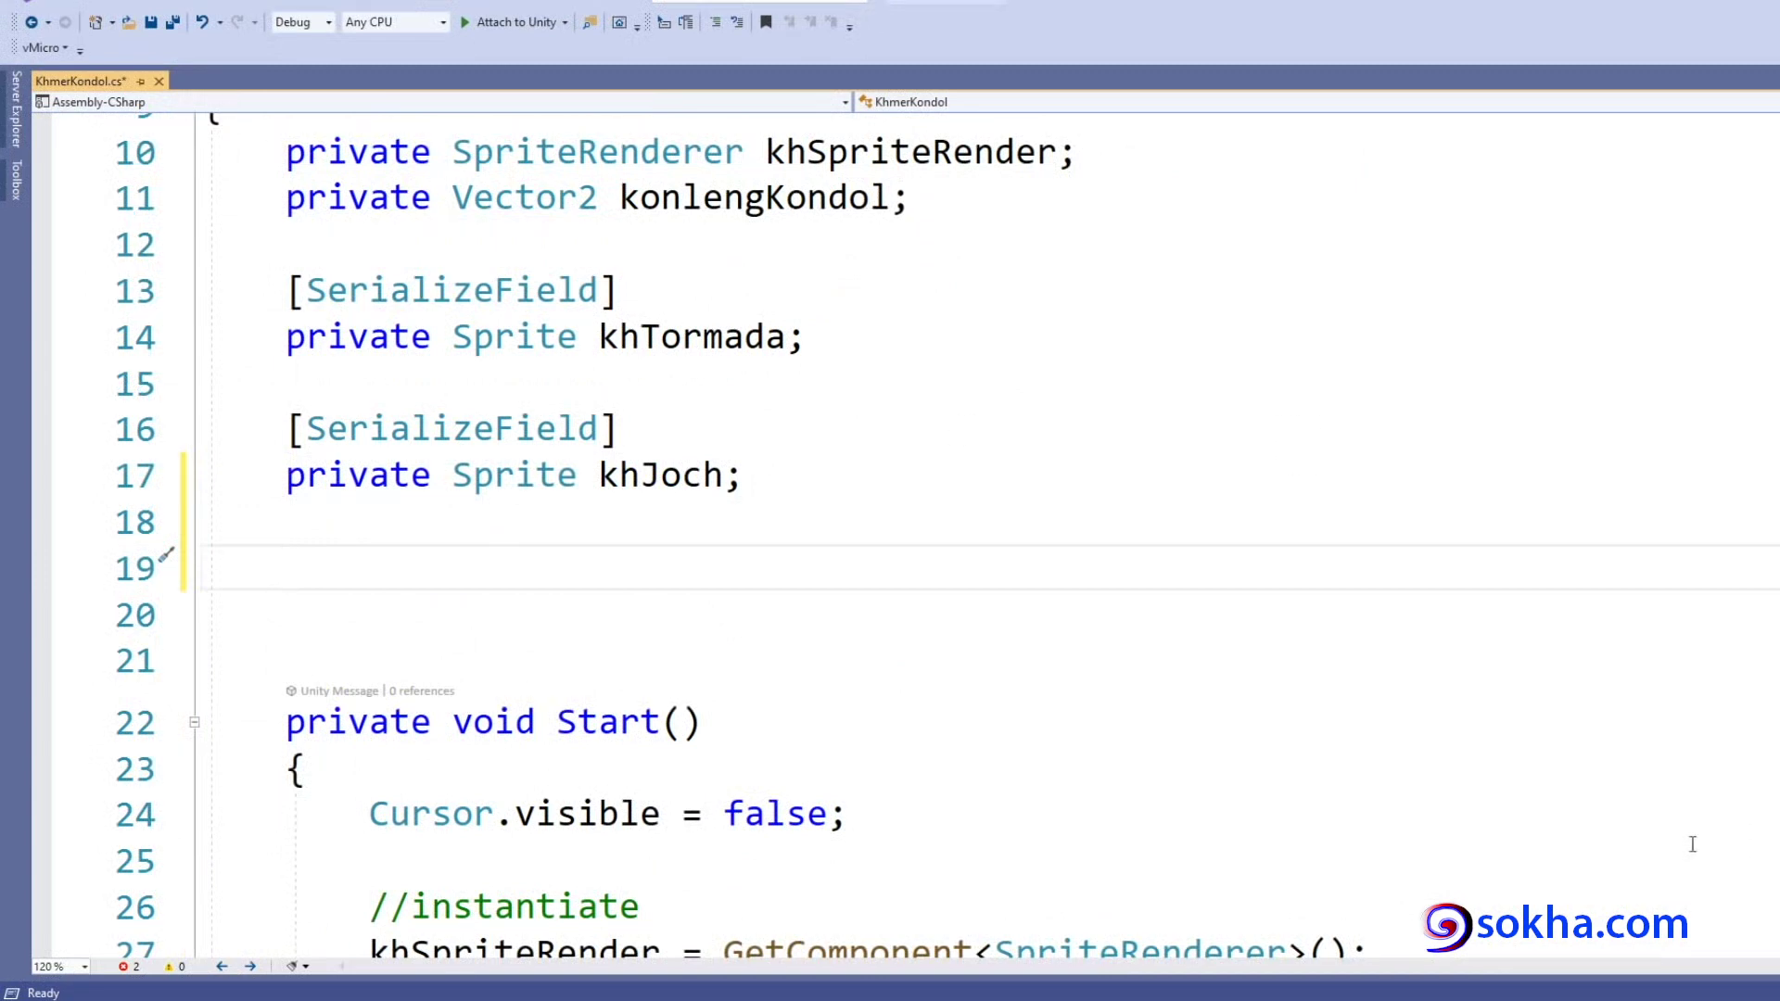
type("[")
type("seri")
key("Tab")
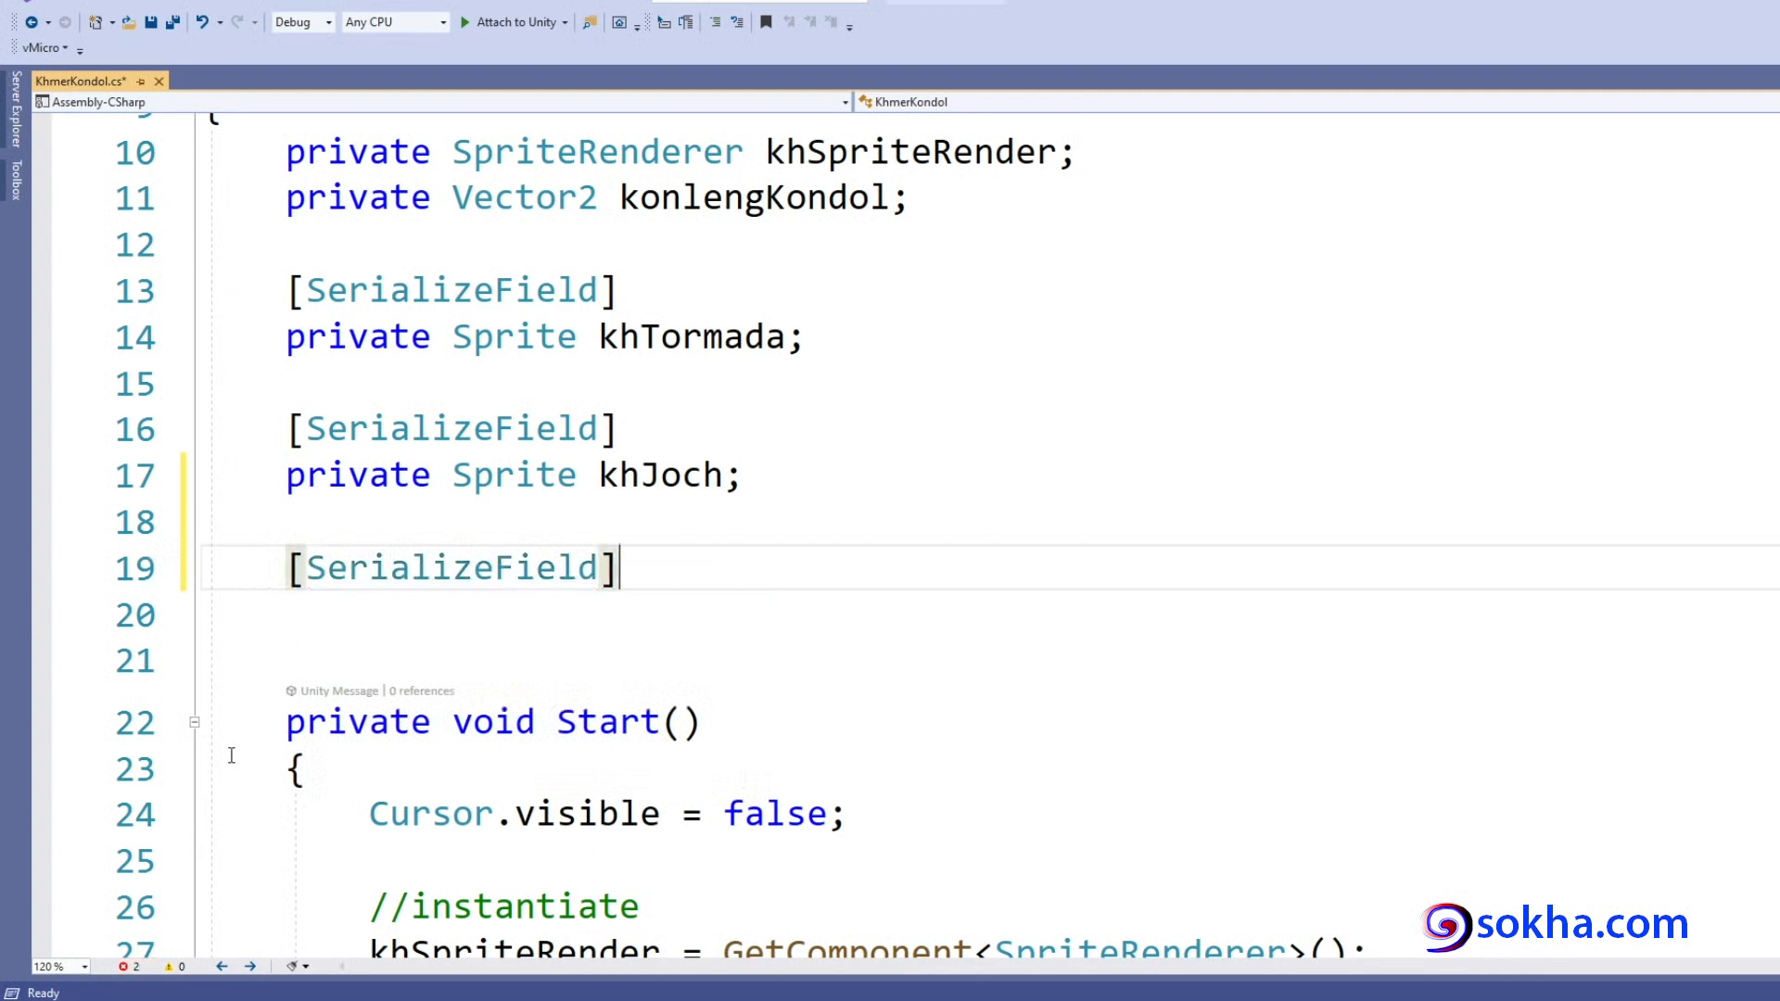
key("Return")
type("private Ga")
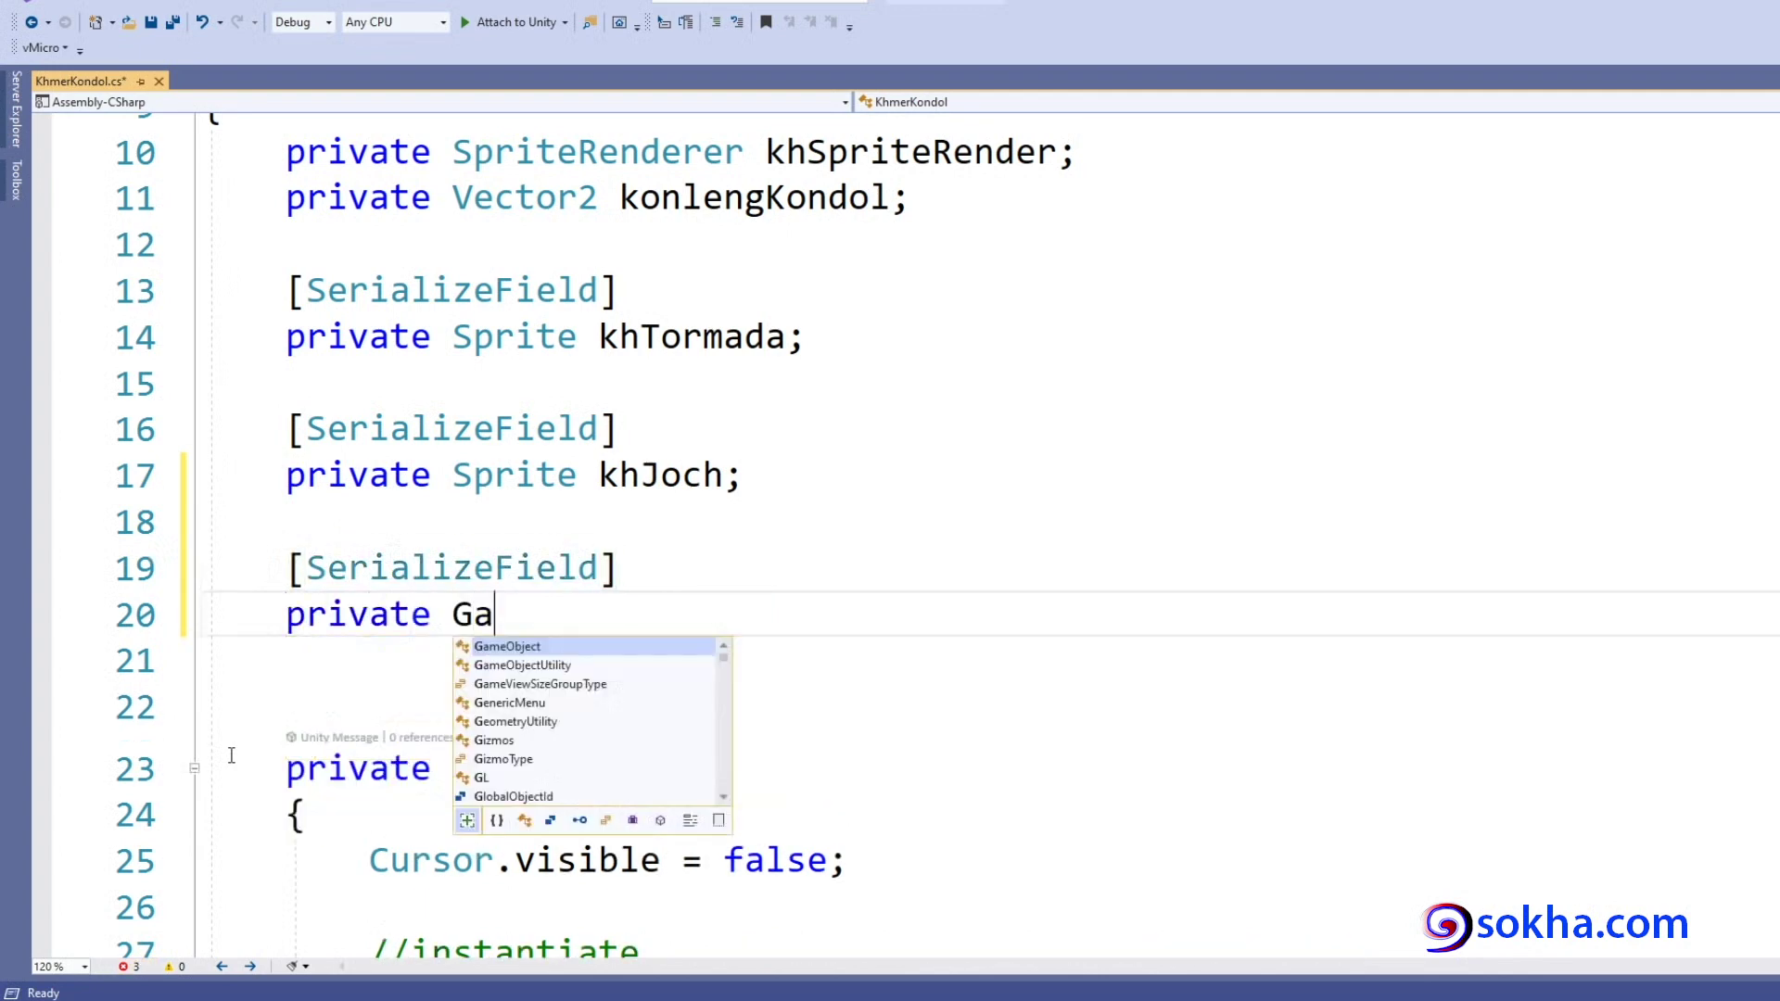
type("me")
key("Tab")
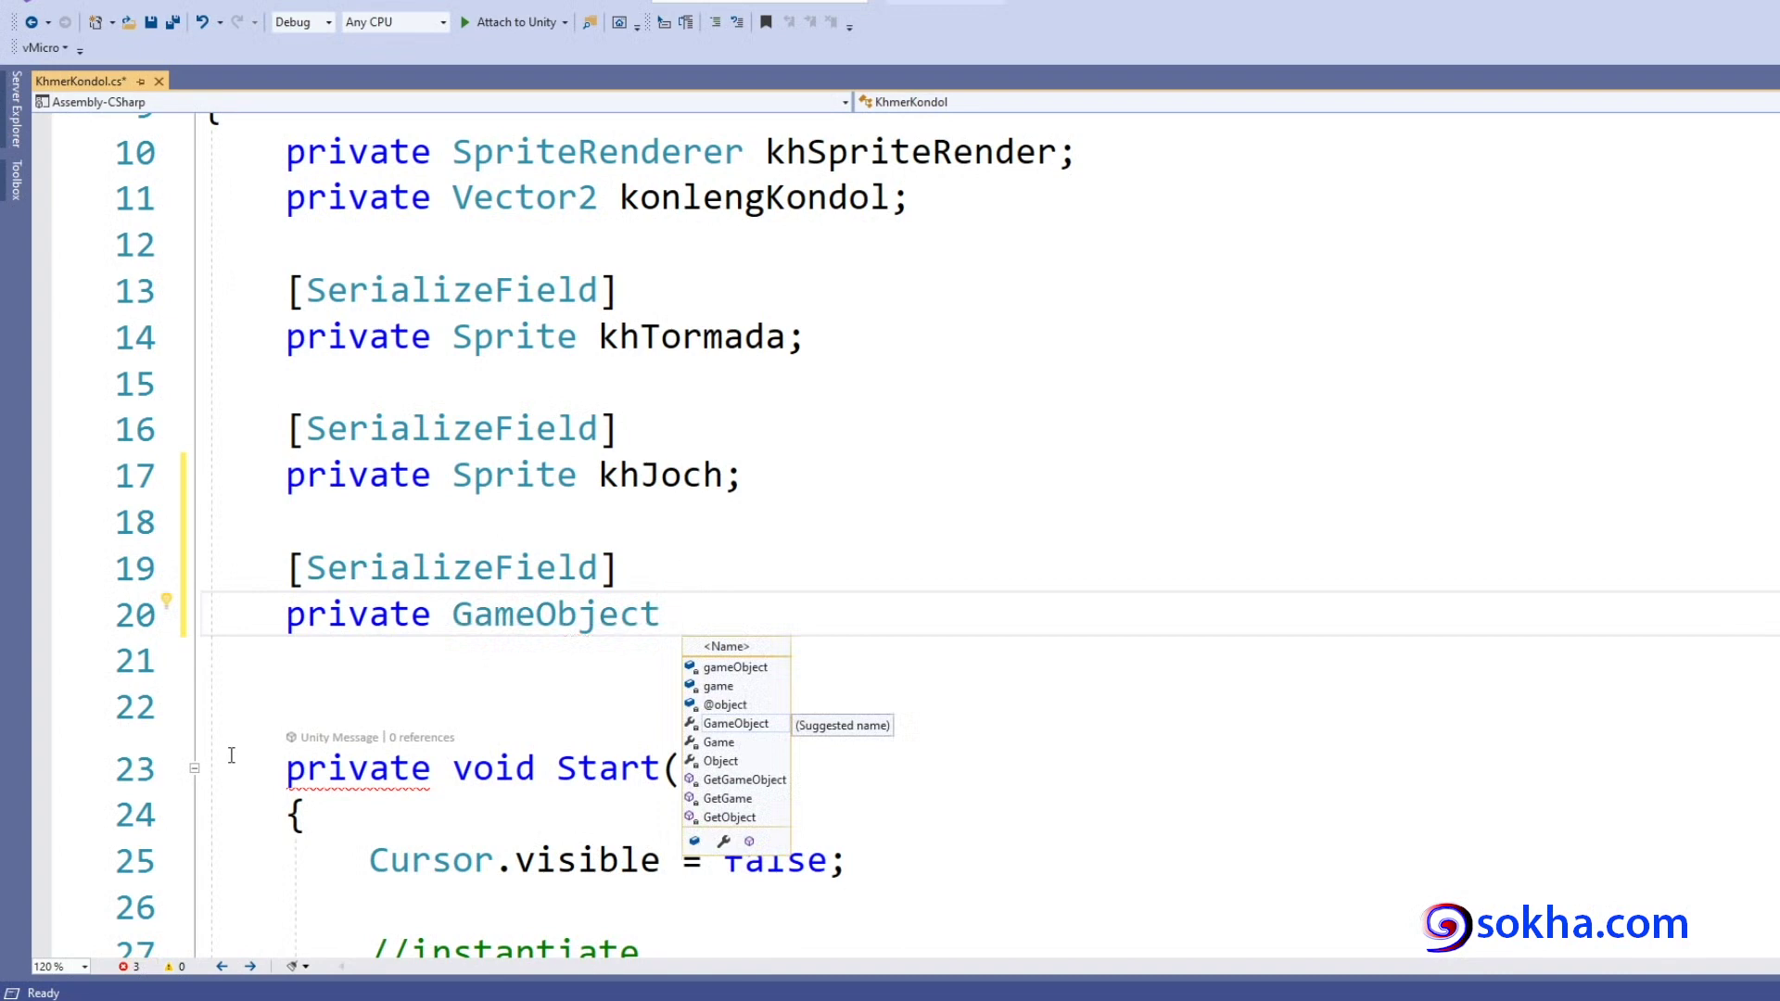
type("khJoch")
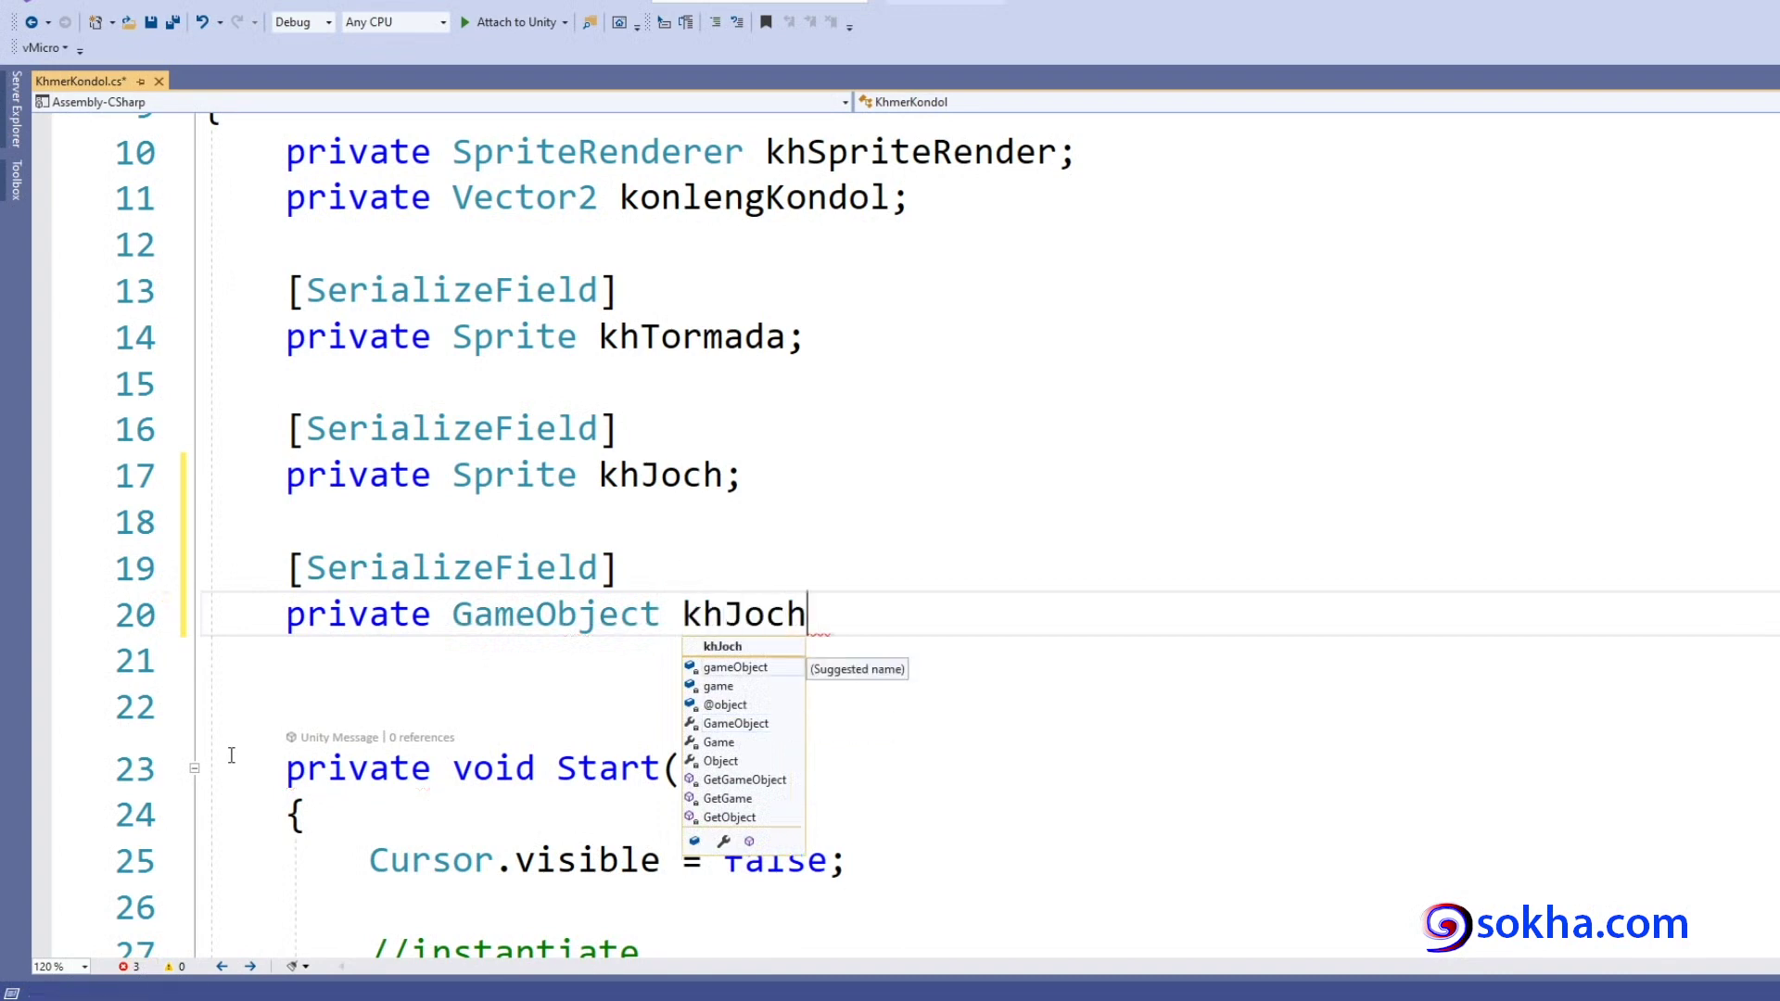
type("FX")
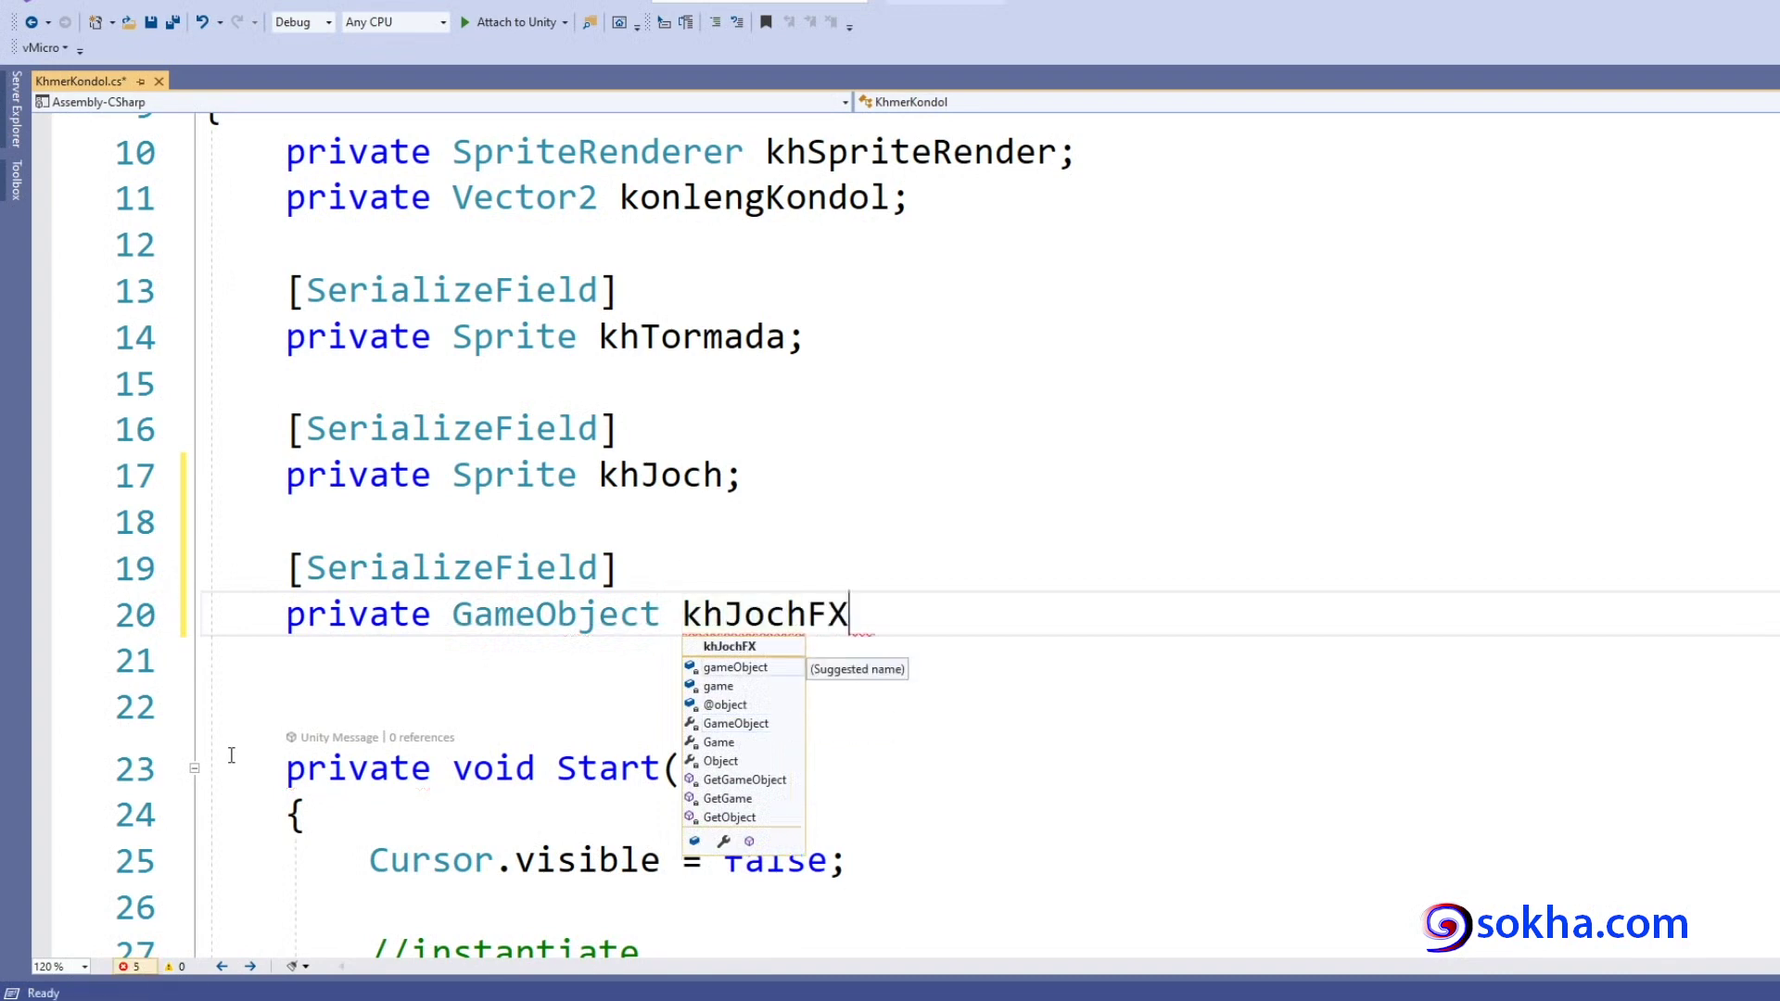
type(";")
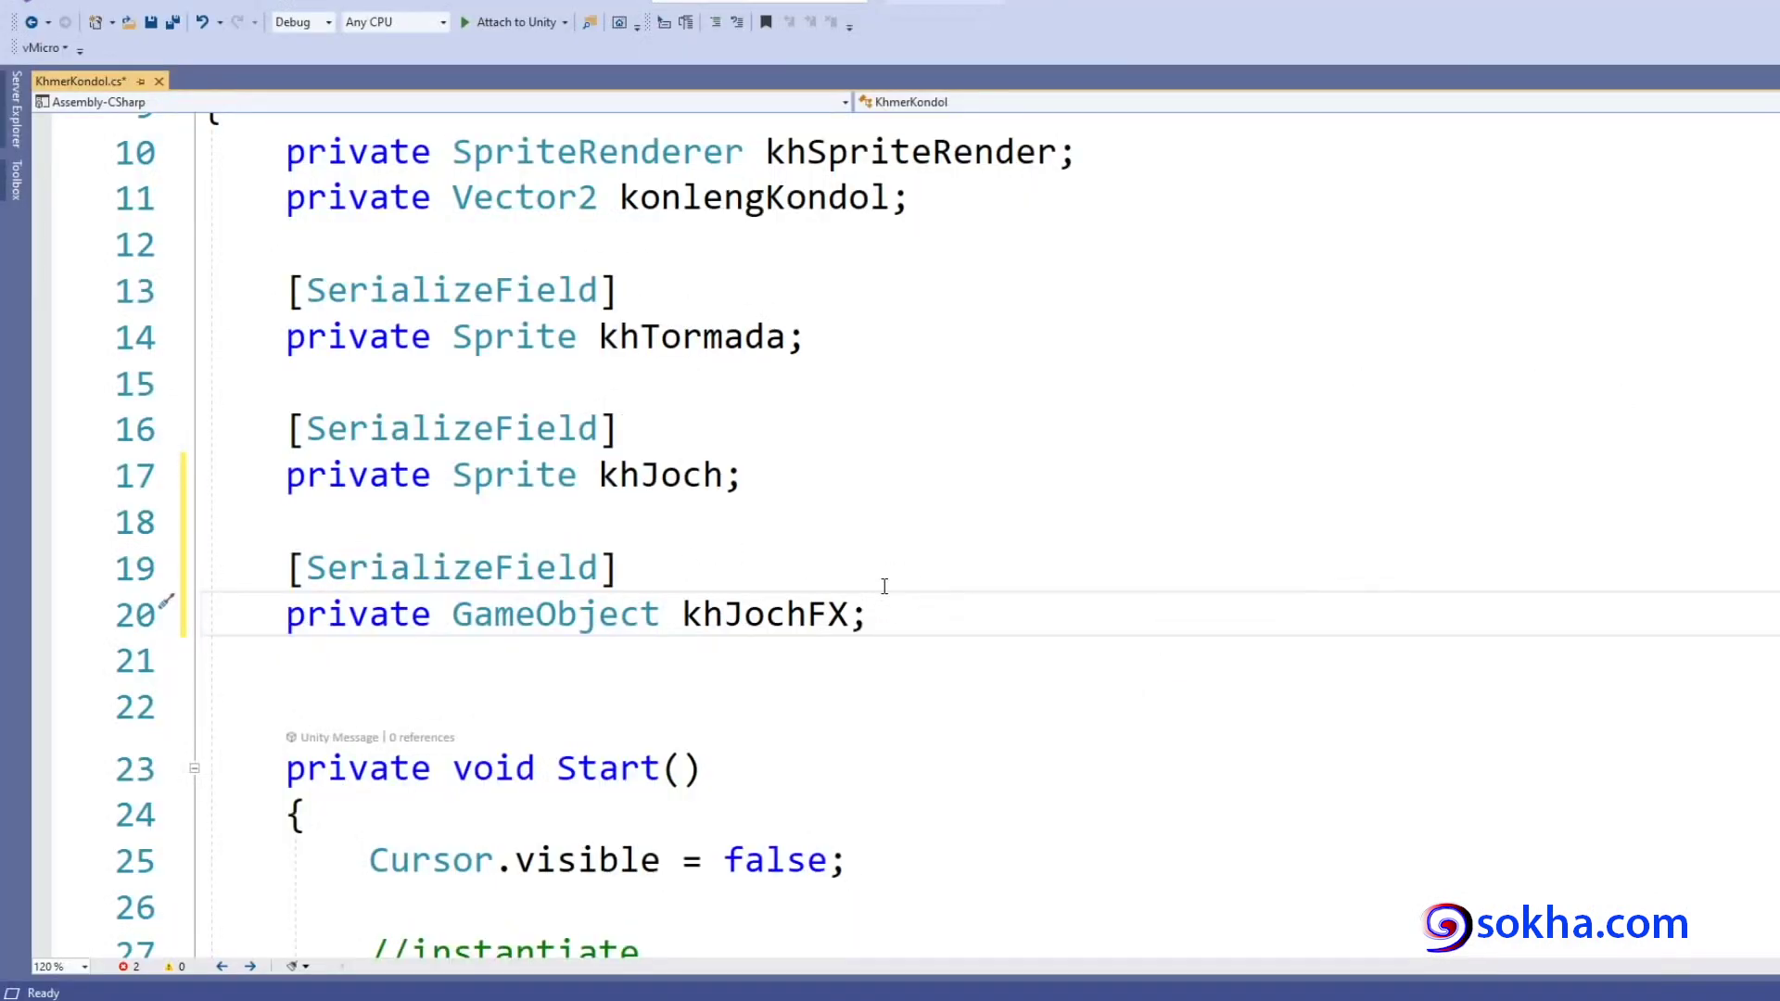
Comment the khJochFX field with '//FX = effect (particle system)'.
left_click_drag(867, 616, 662, 615)
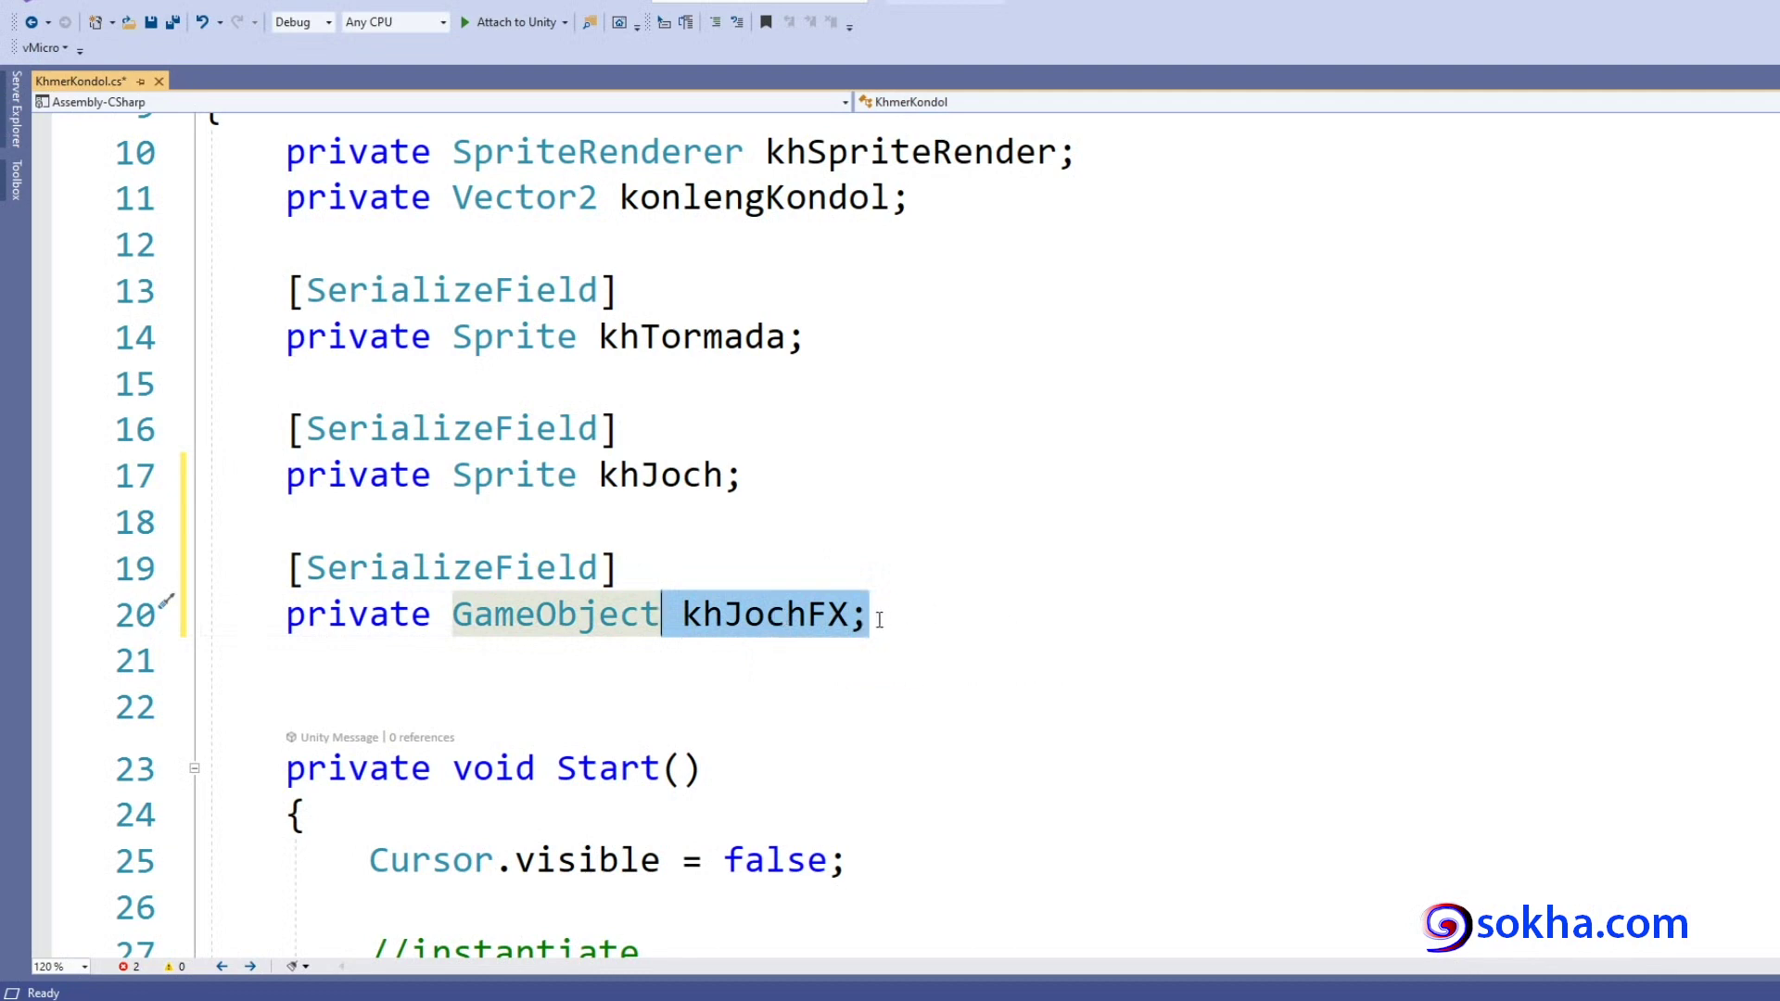
left_click(927, 612)
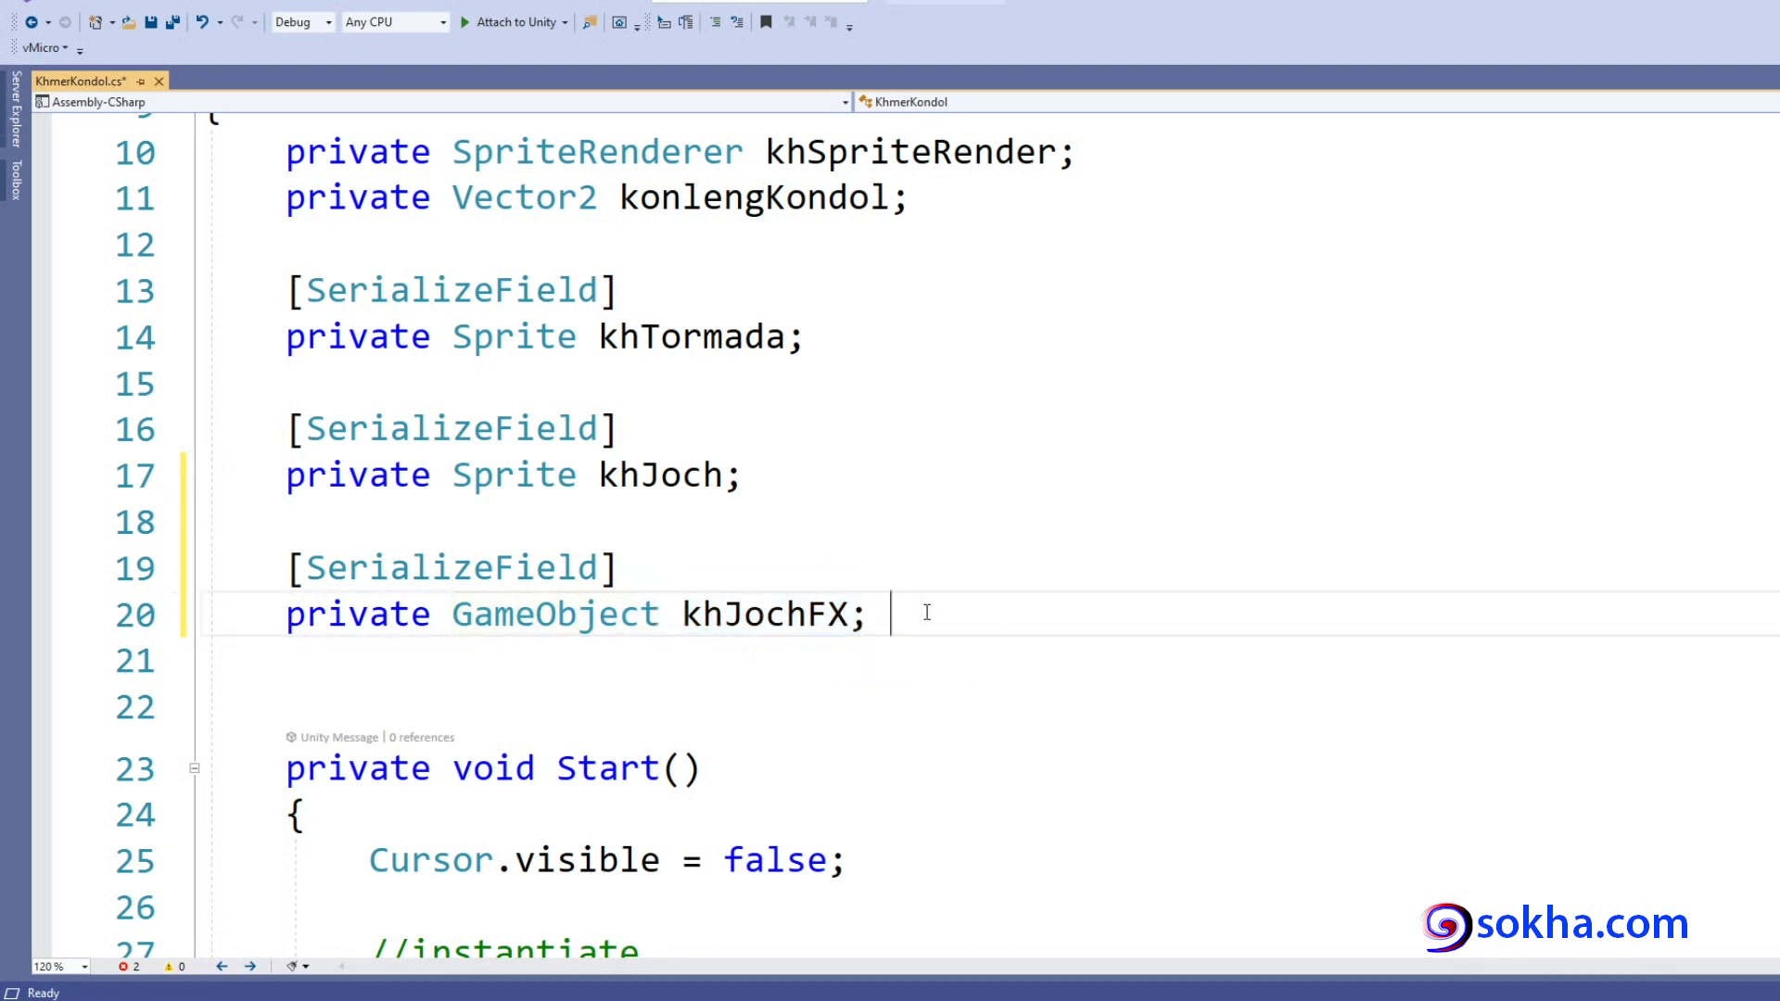
type("  //FX = ")
type("effect")
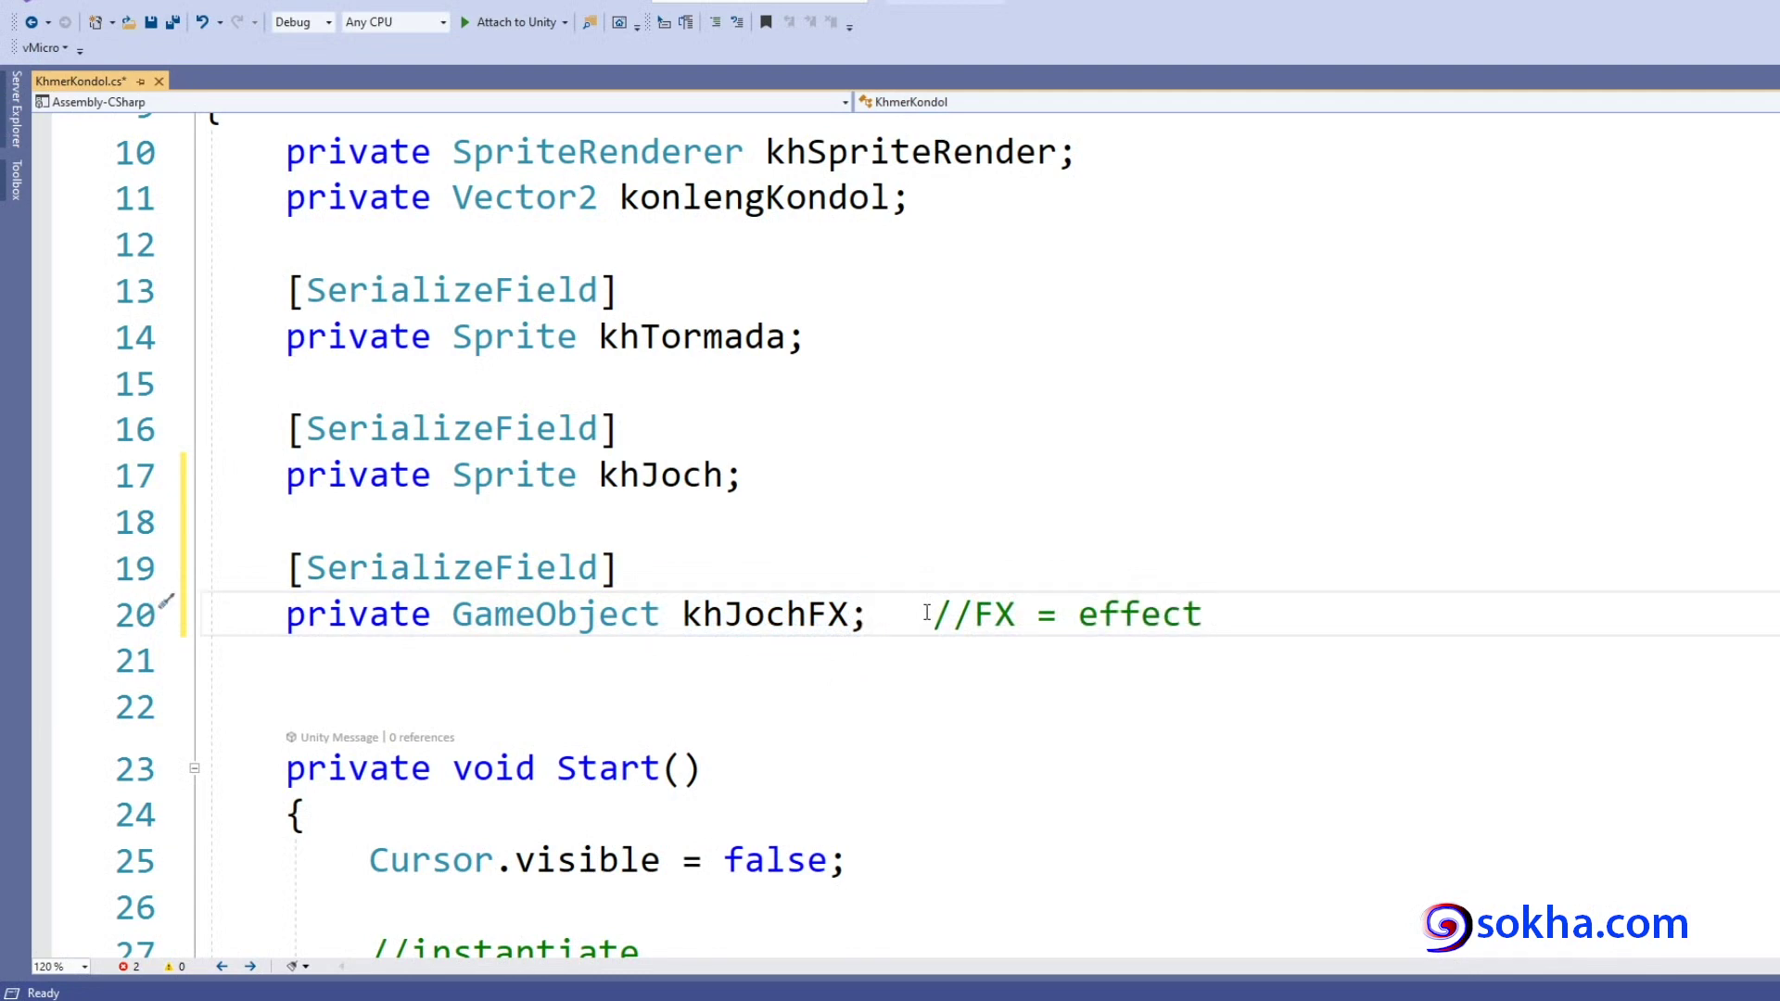
type(" (")
type("particle system")
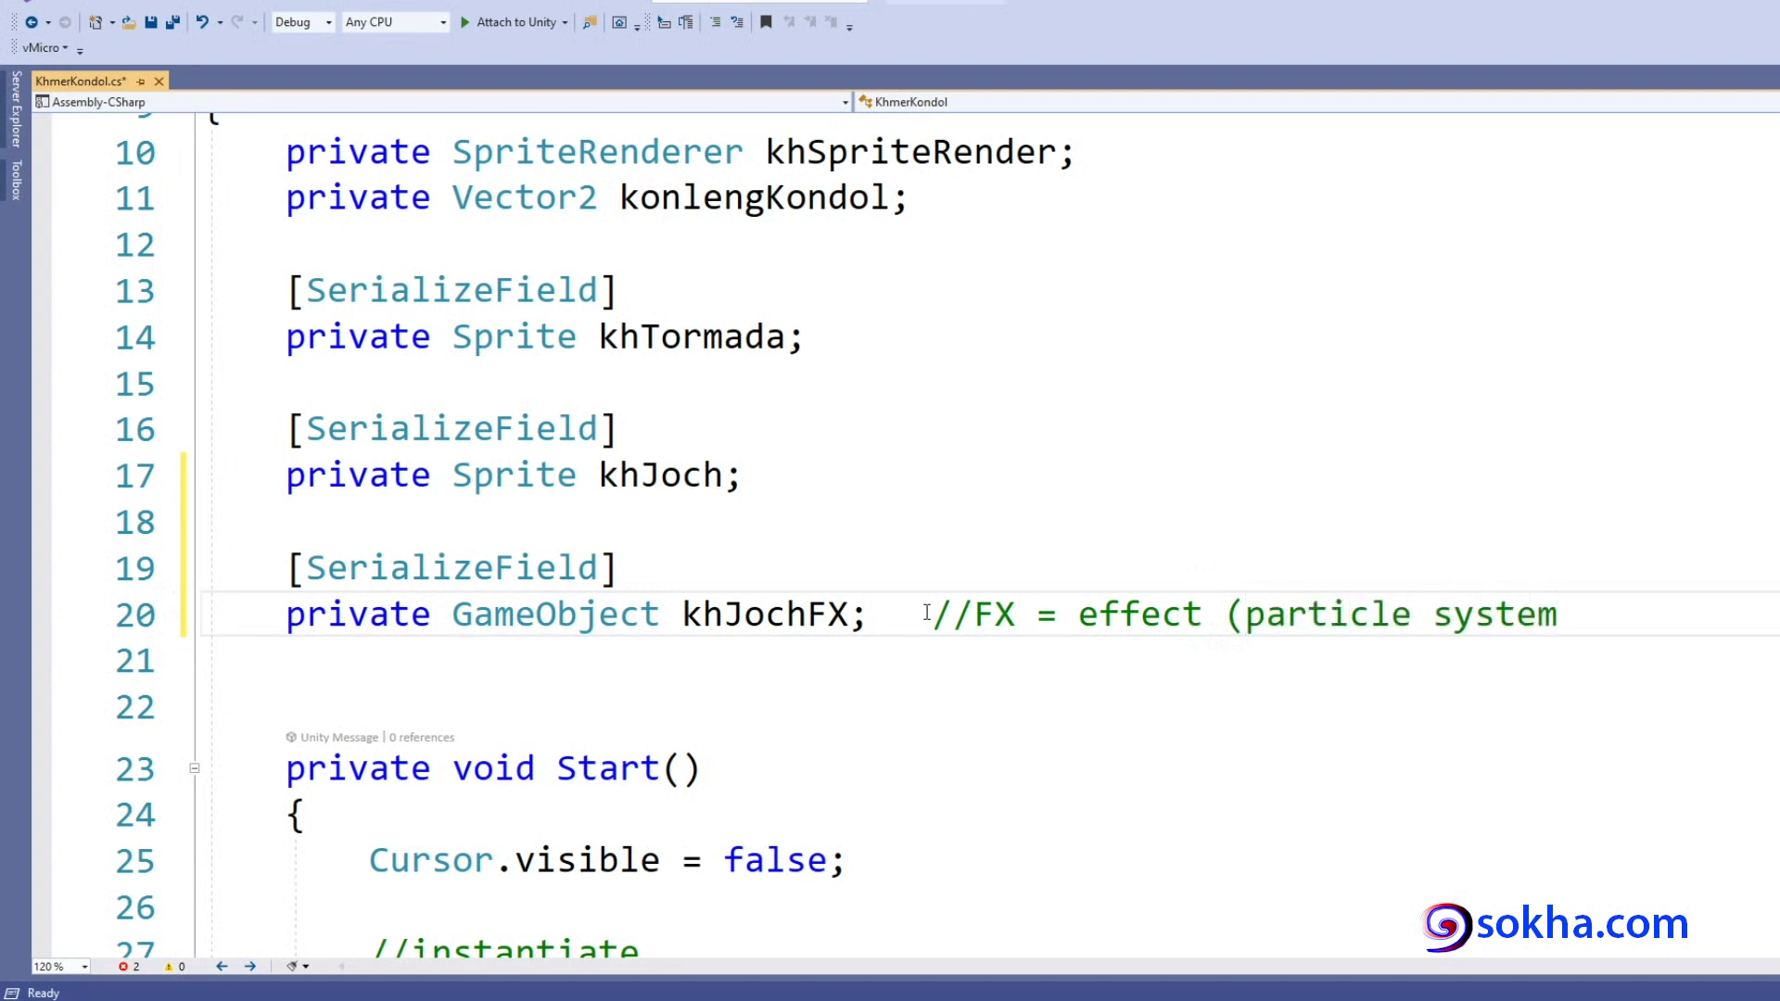
type(")")
scroll(1154, 591, "down", 4)
scroll(1153, 591, "down", 2)
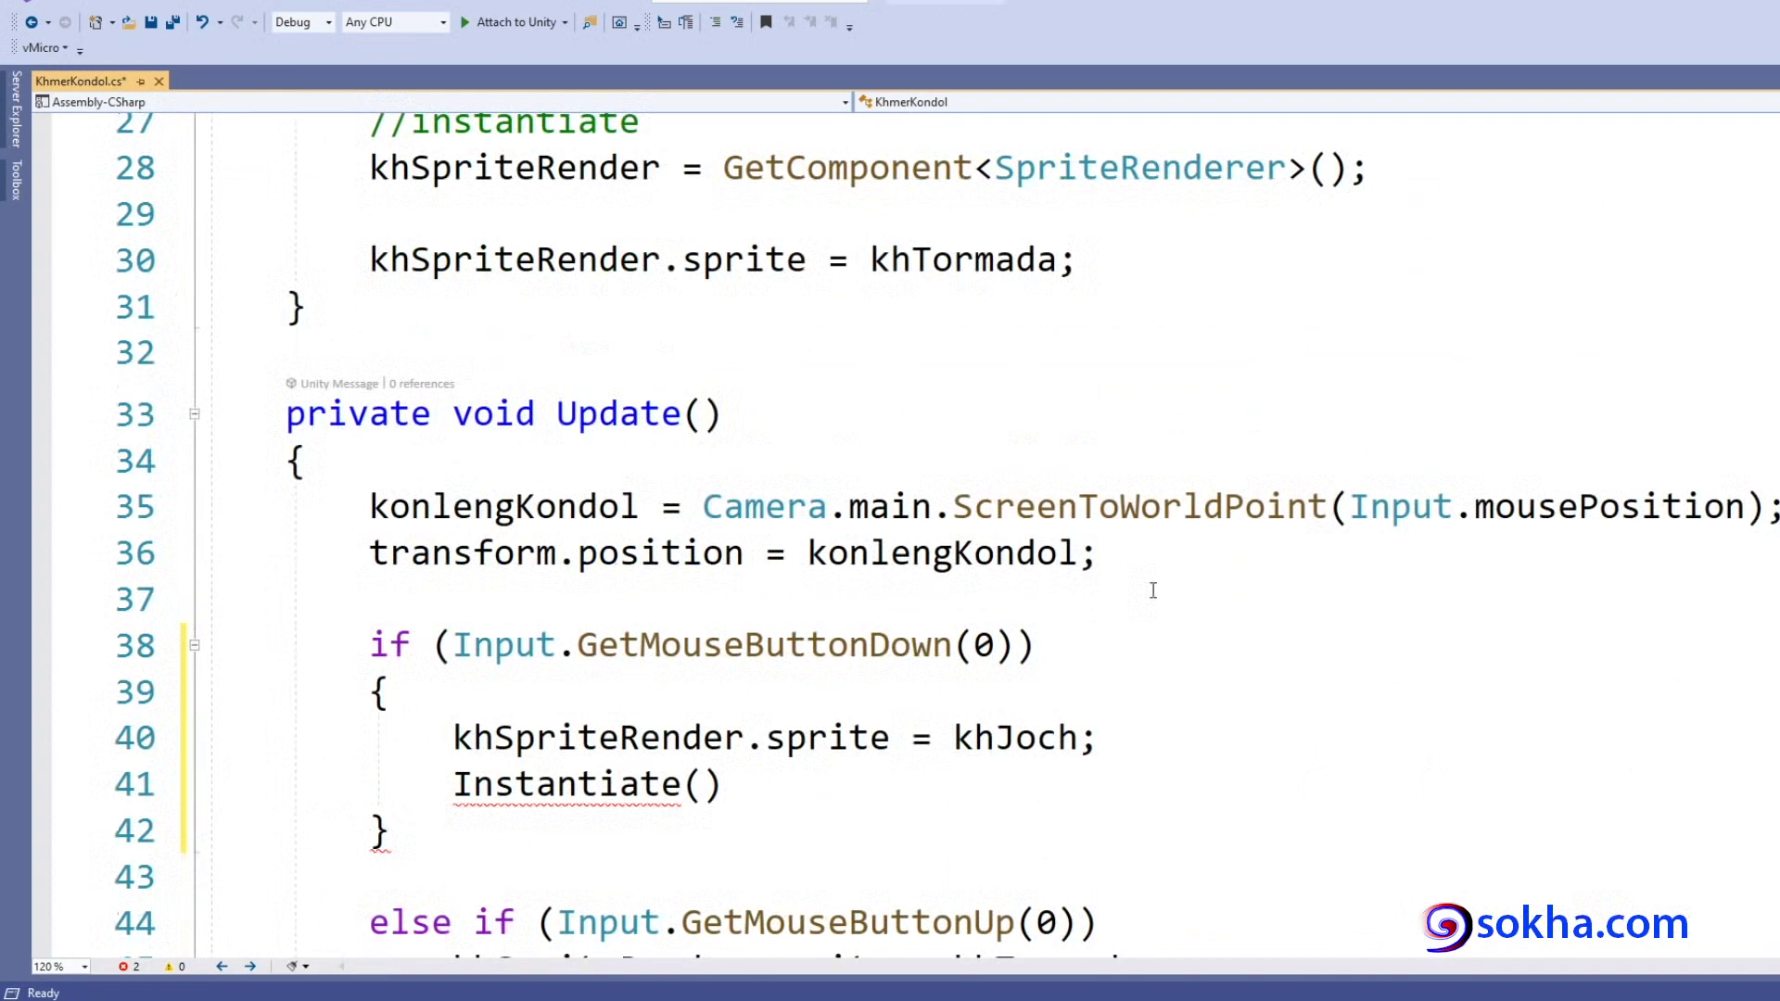
Scroll back up to the Object.Instantiate signatures in the documentation and annotate them.
left_click(696, 790)
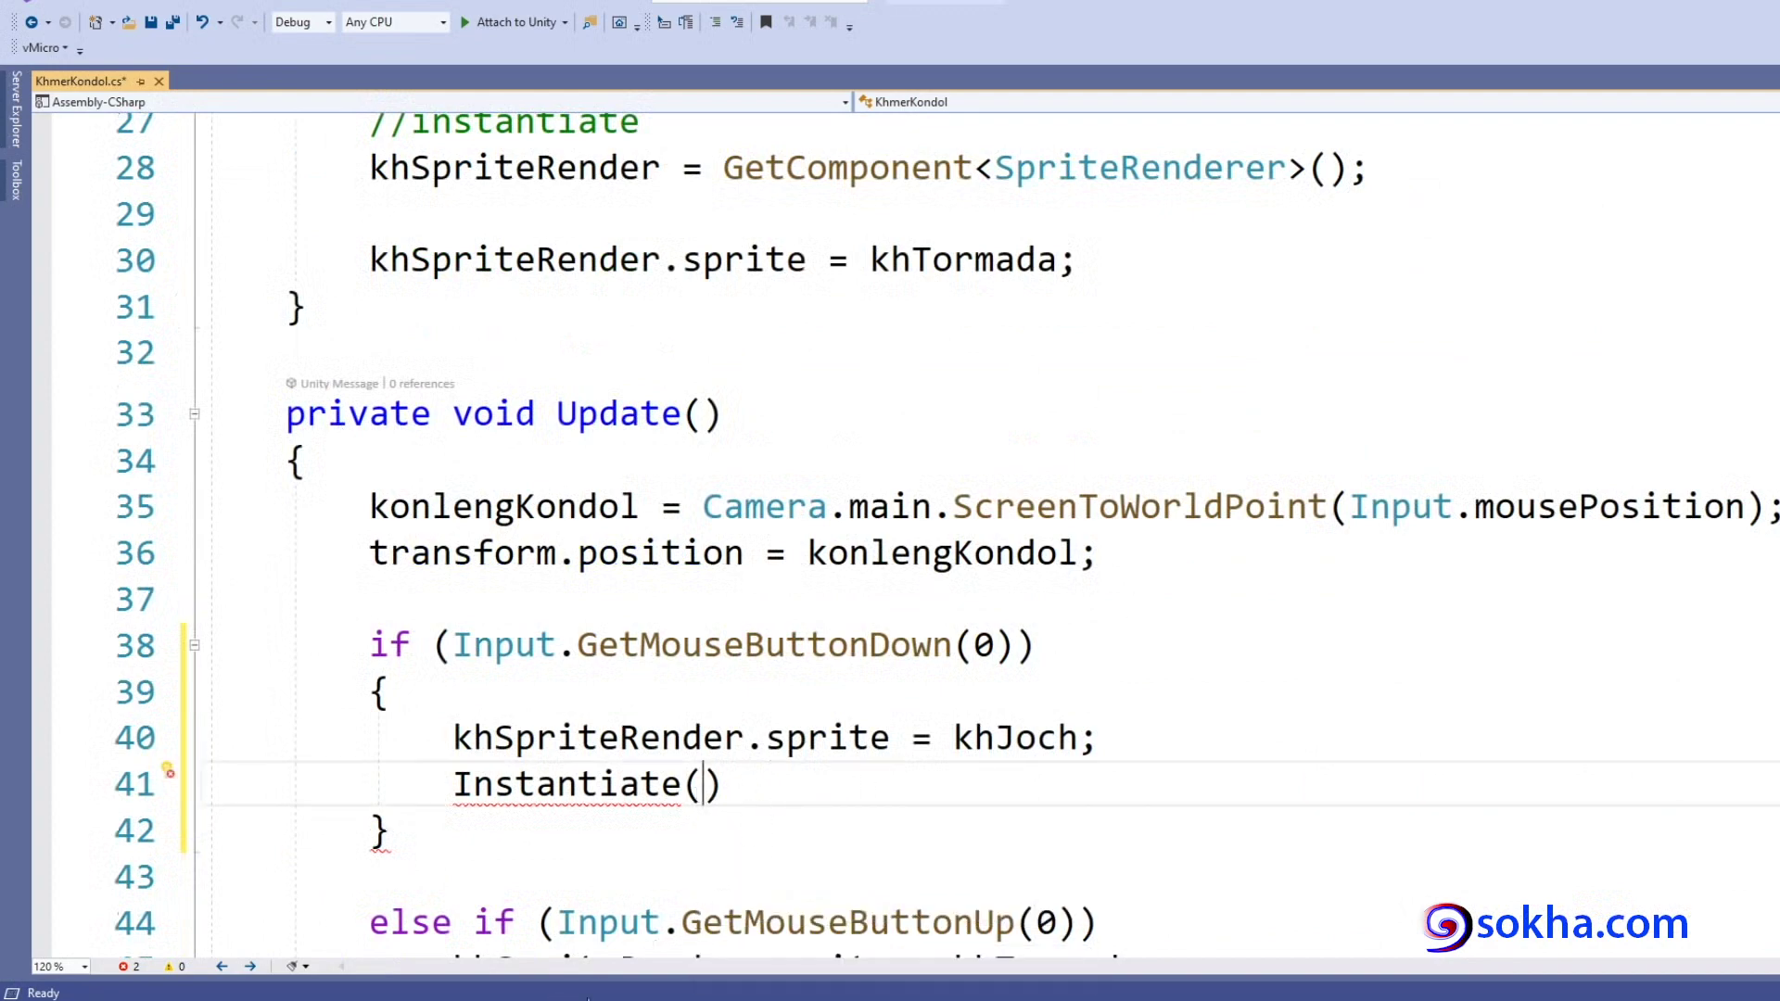
key("alt+Tab")
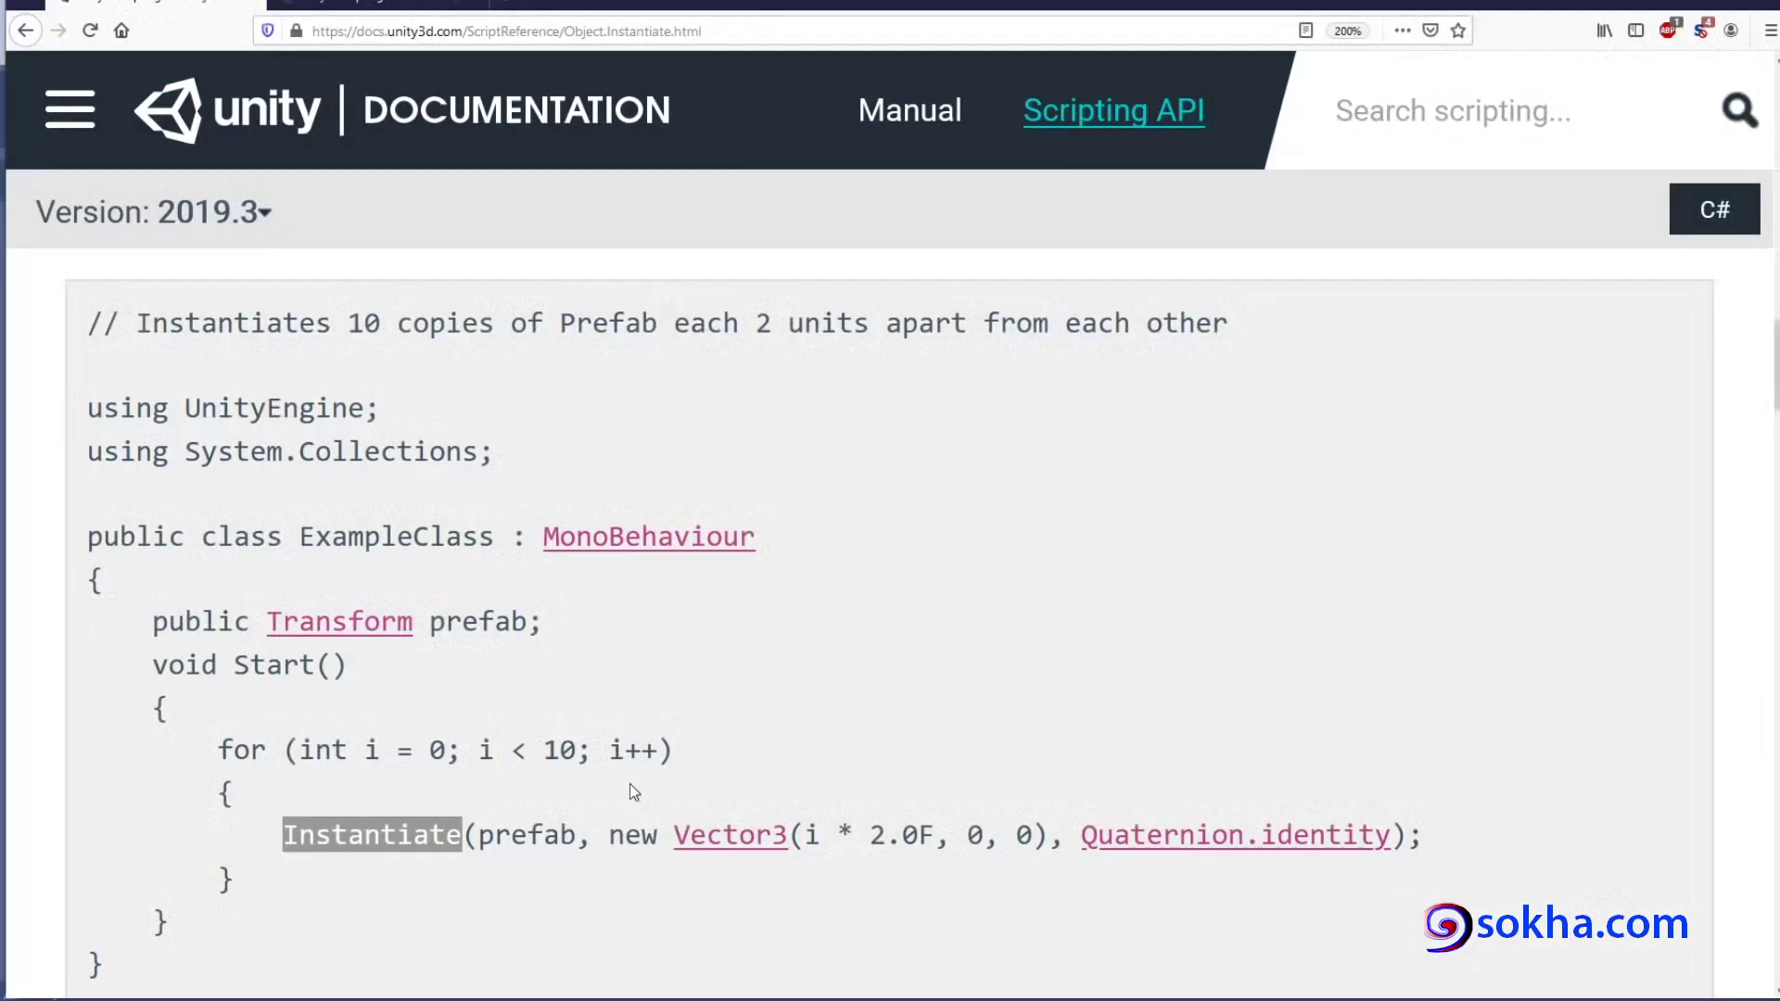
scroll(891, 742, "up", 5)
scroll(891, 742, "up", 4)
scroll(891, 742, "up", 5)
scroll(891, 742, "up", 1)
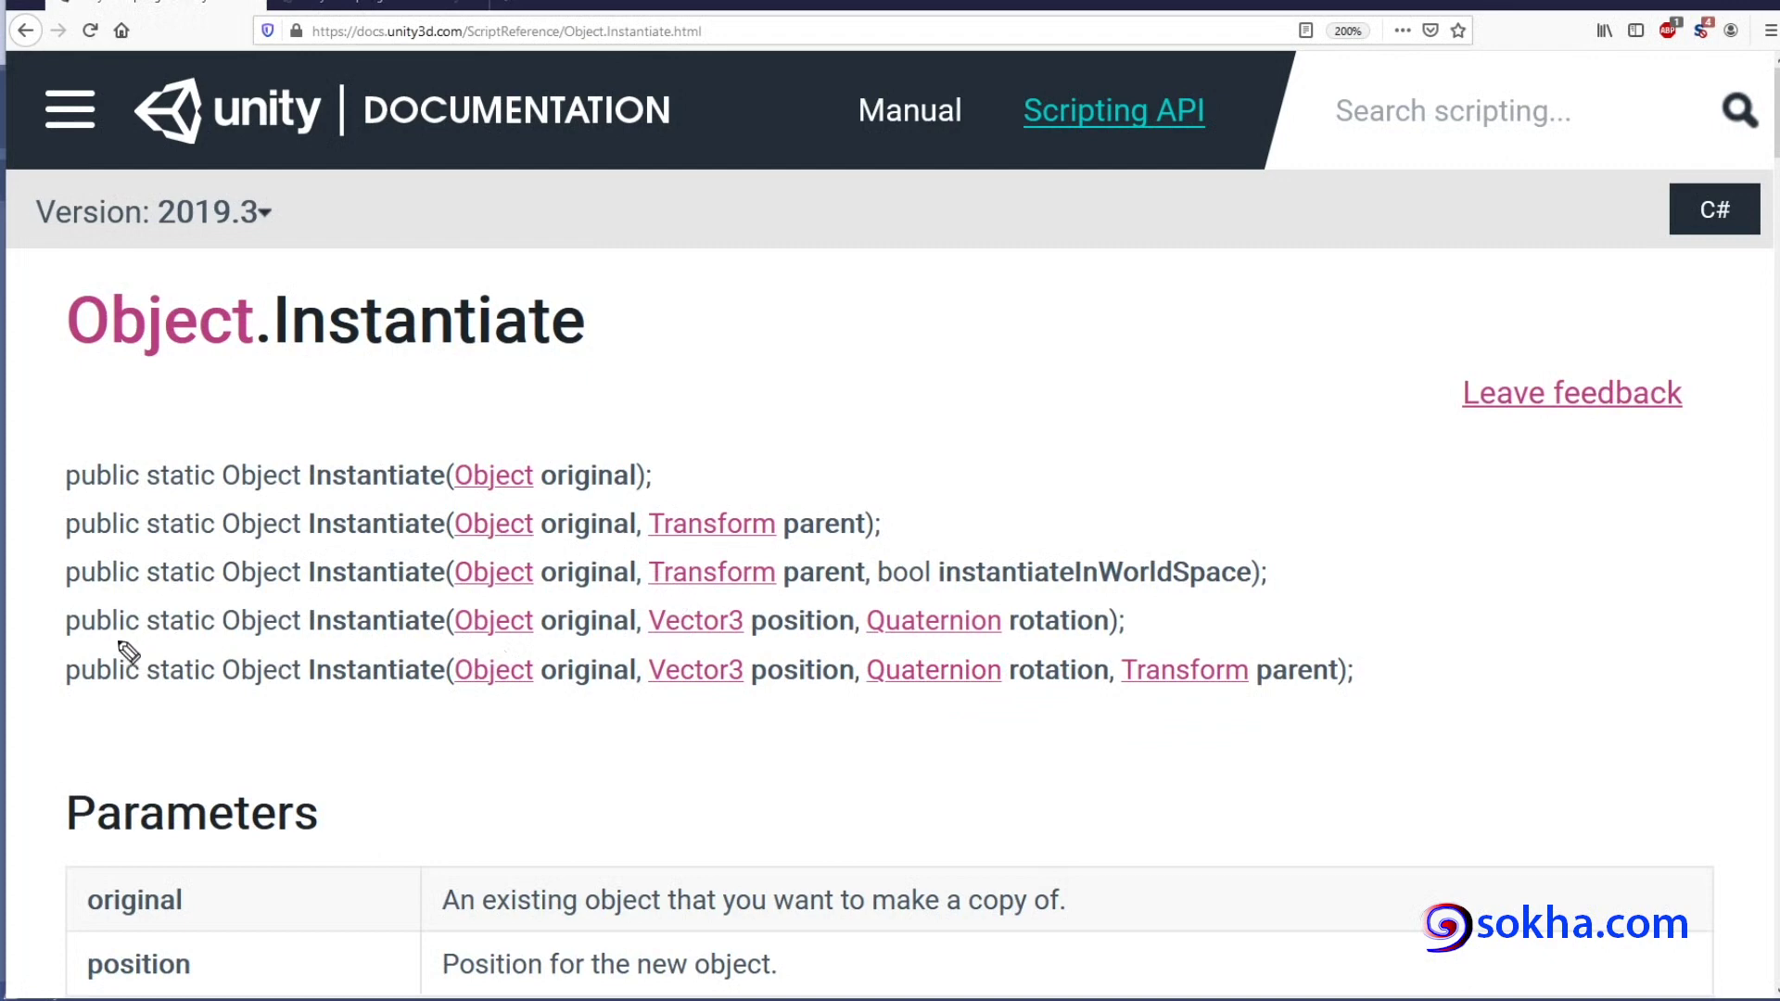
mouse_move(325, 645)
left_mouse_down()
mouse_move(561, 624)
mouse_move(418, 625)
left_mouse_up()
left_click_drag(660, 475, 803, 418)
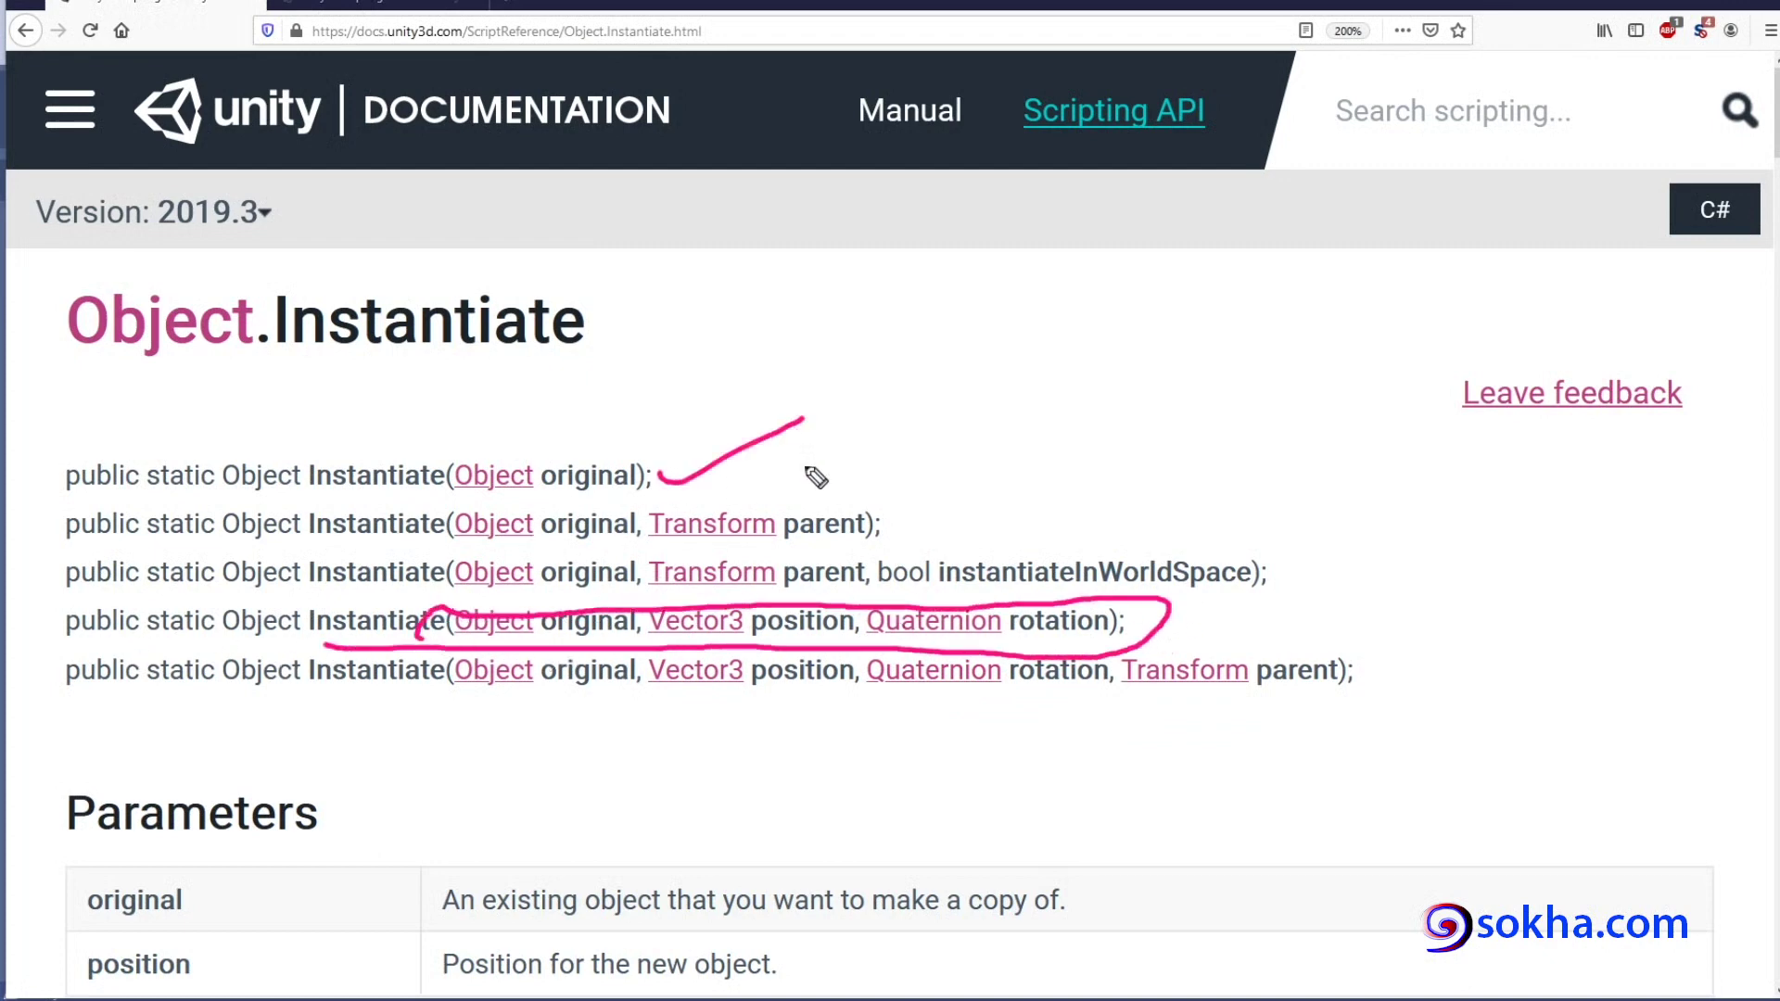
mouse_move(864, 504)
left_mouse_down()
mouse_move(1016, 489)
mouse_move(1159, 522)
left_mouse_up()
left_click_drag(1170, 617, 1243, 619)
left_click_drag(1327, 669, 1390, 662)
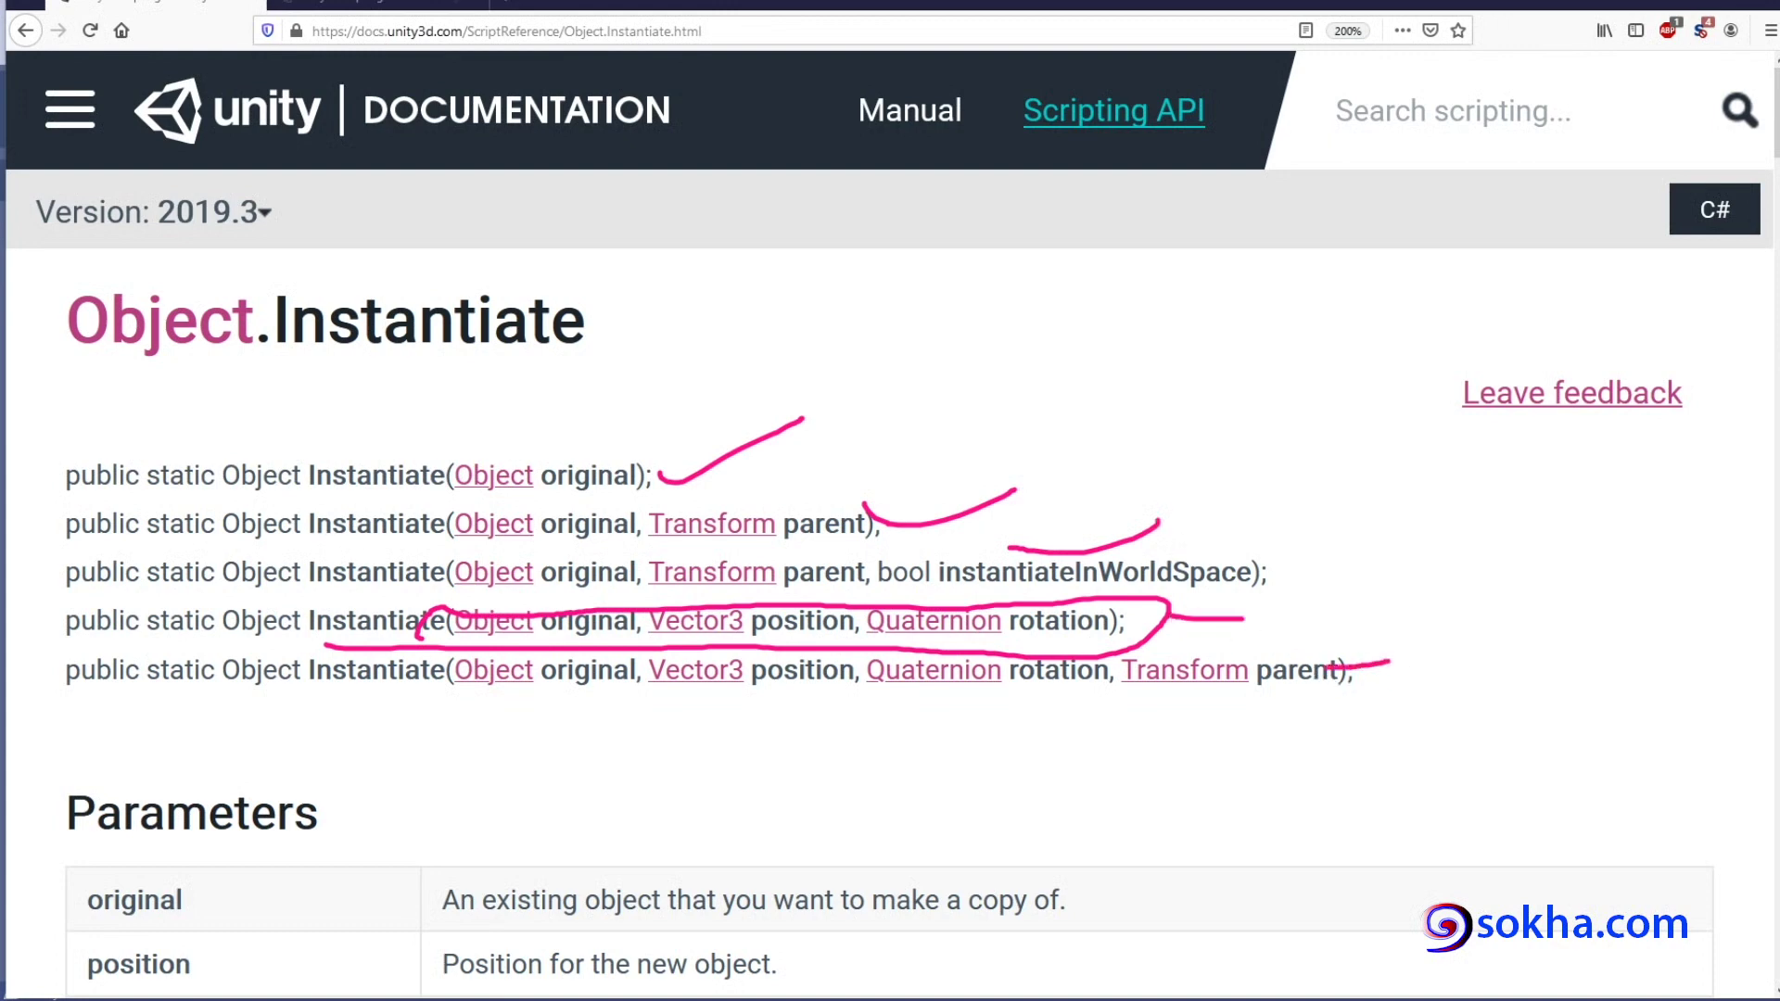
key("Escape")
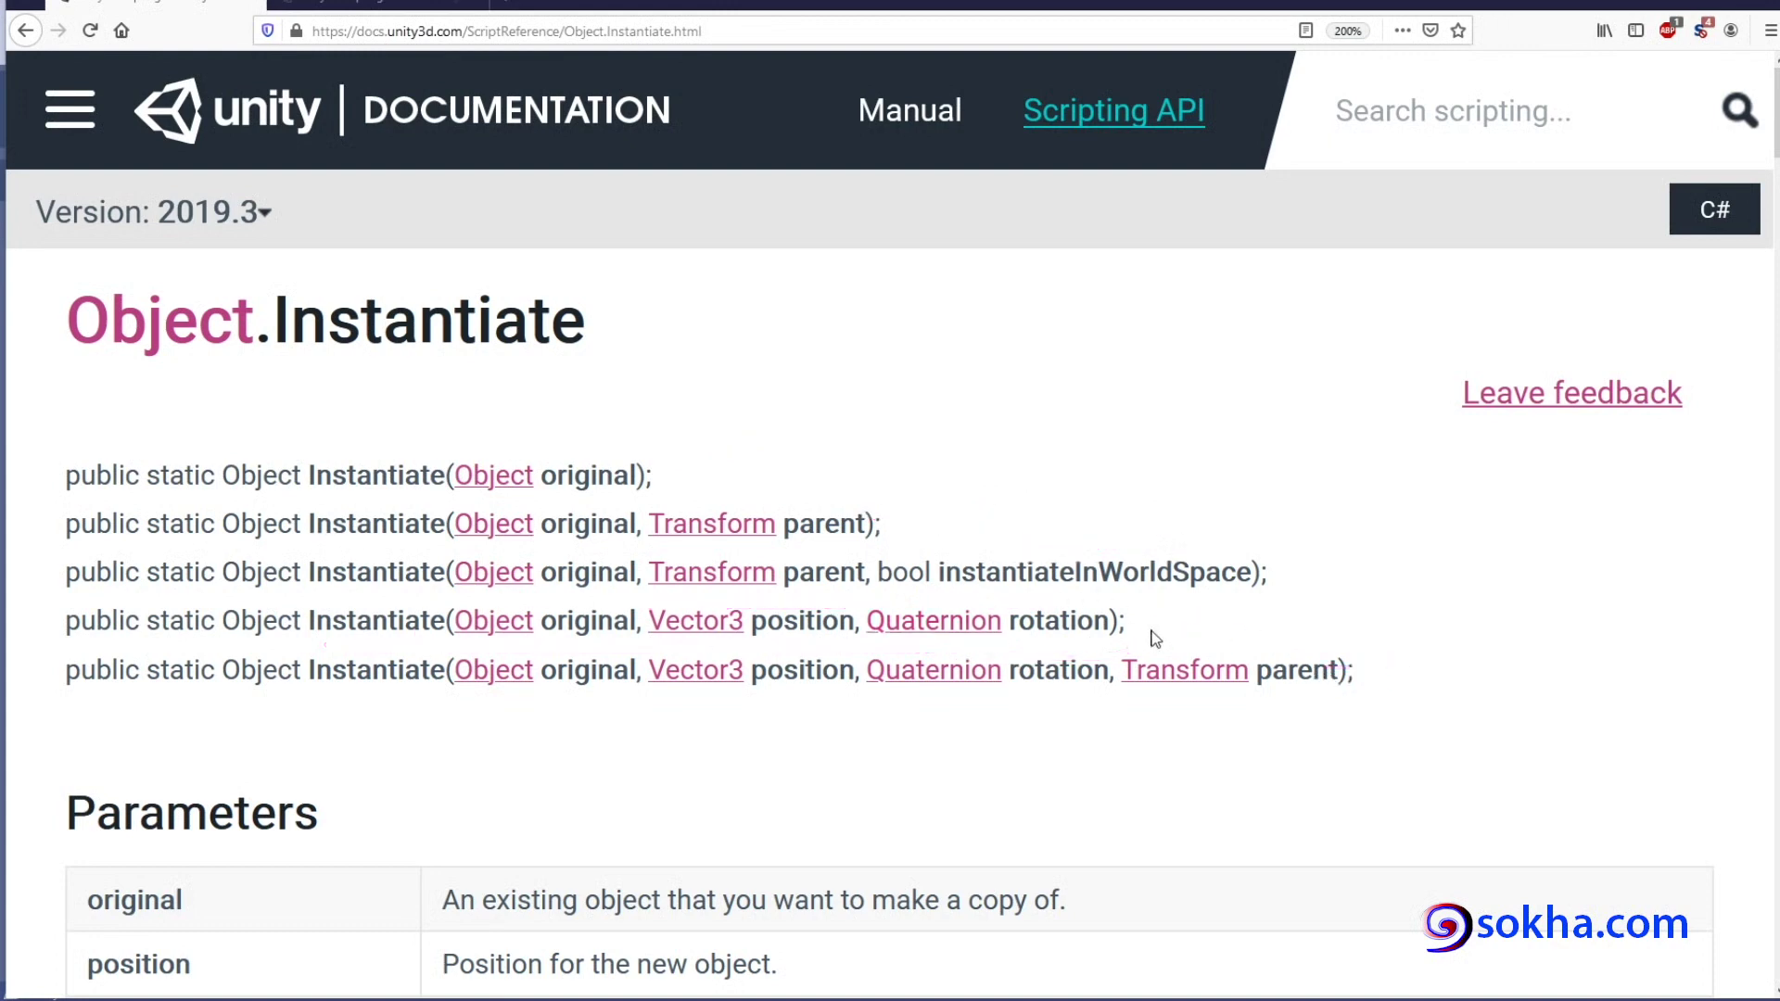
Copy the Instantiate(original, position, rotation) signature text.
left_click_drag(1148, 634, 63, 623)
right_click(141, 616)
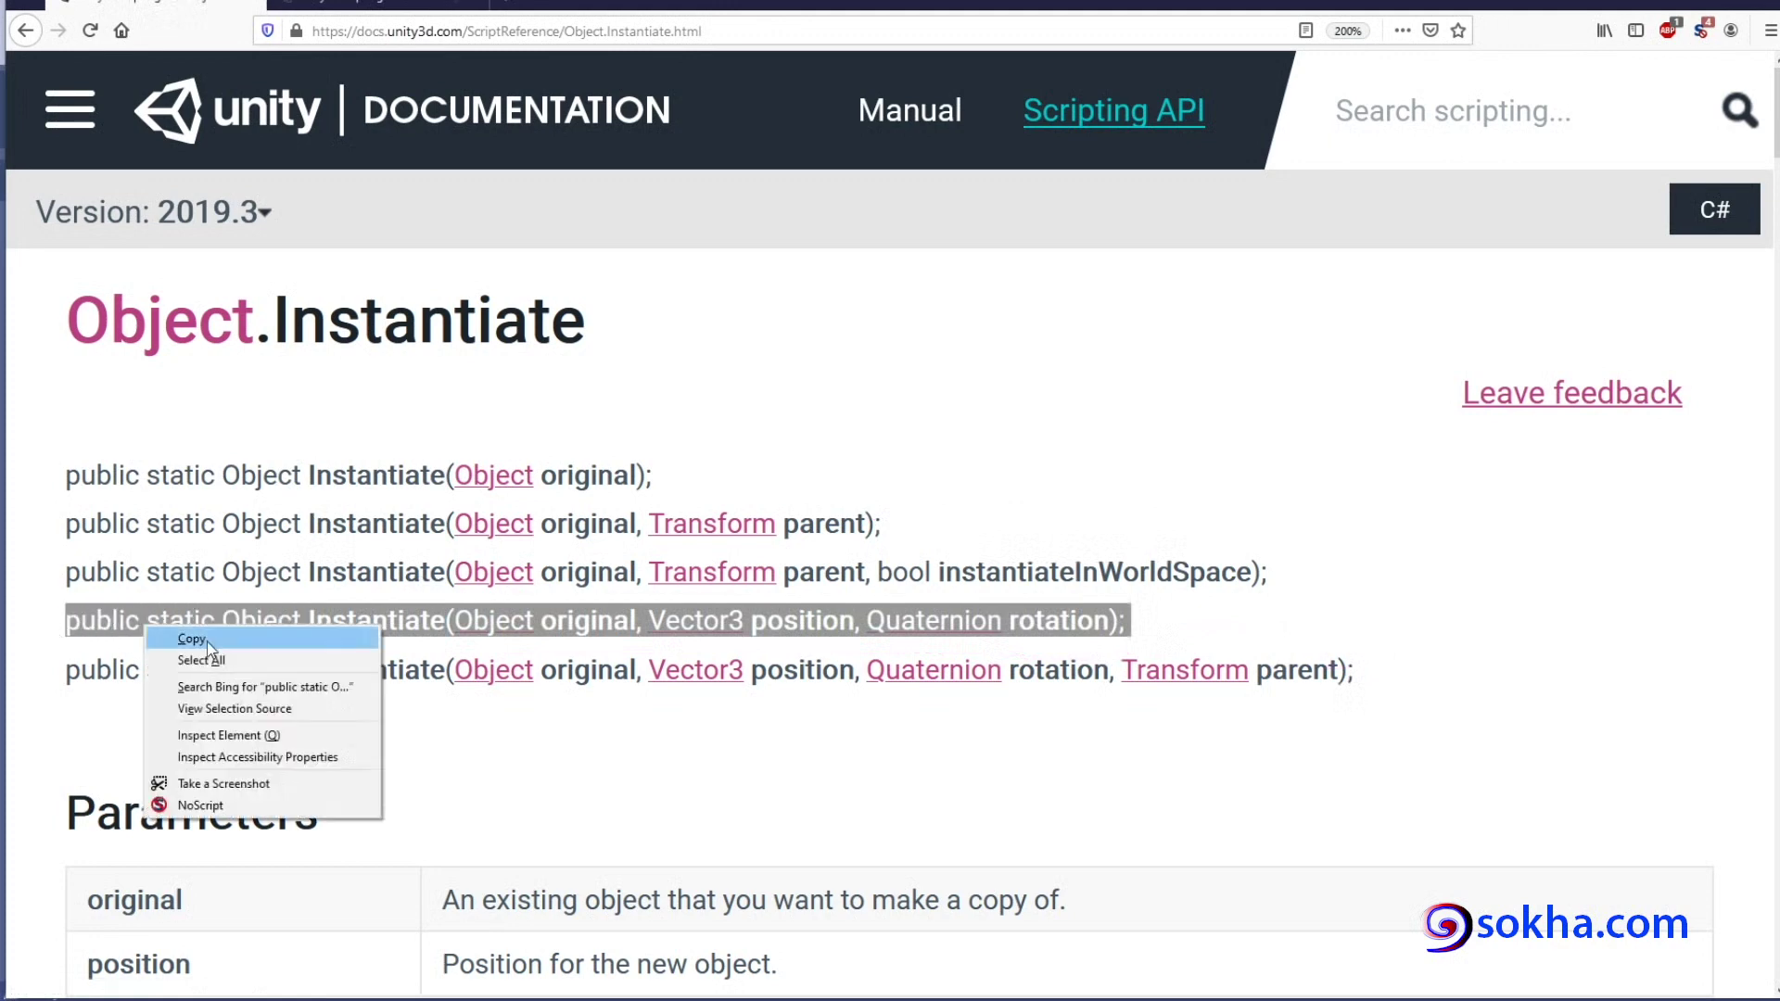
left_click(185, 630)
key("alt+Tab")
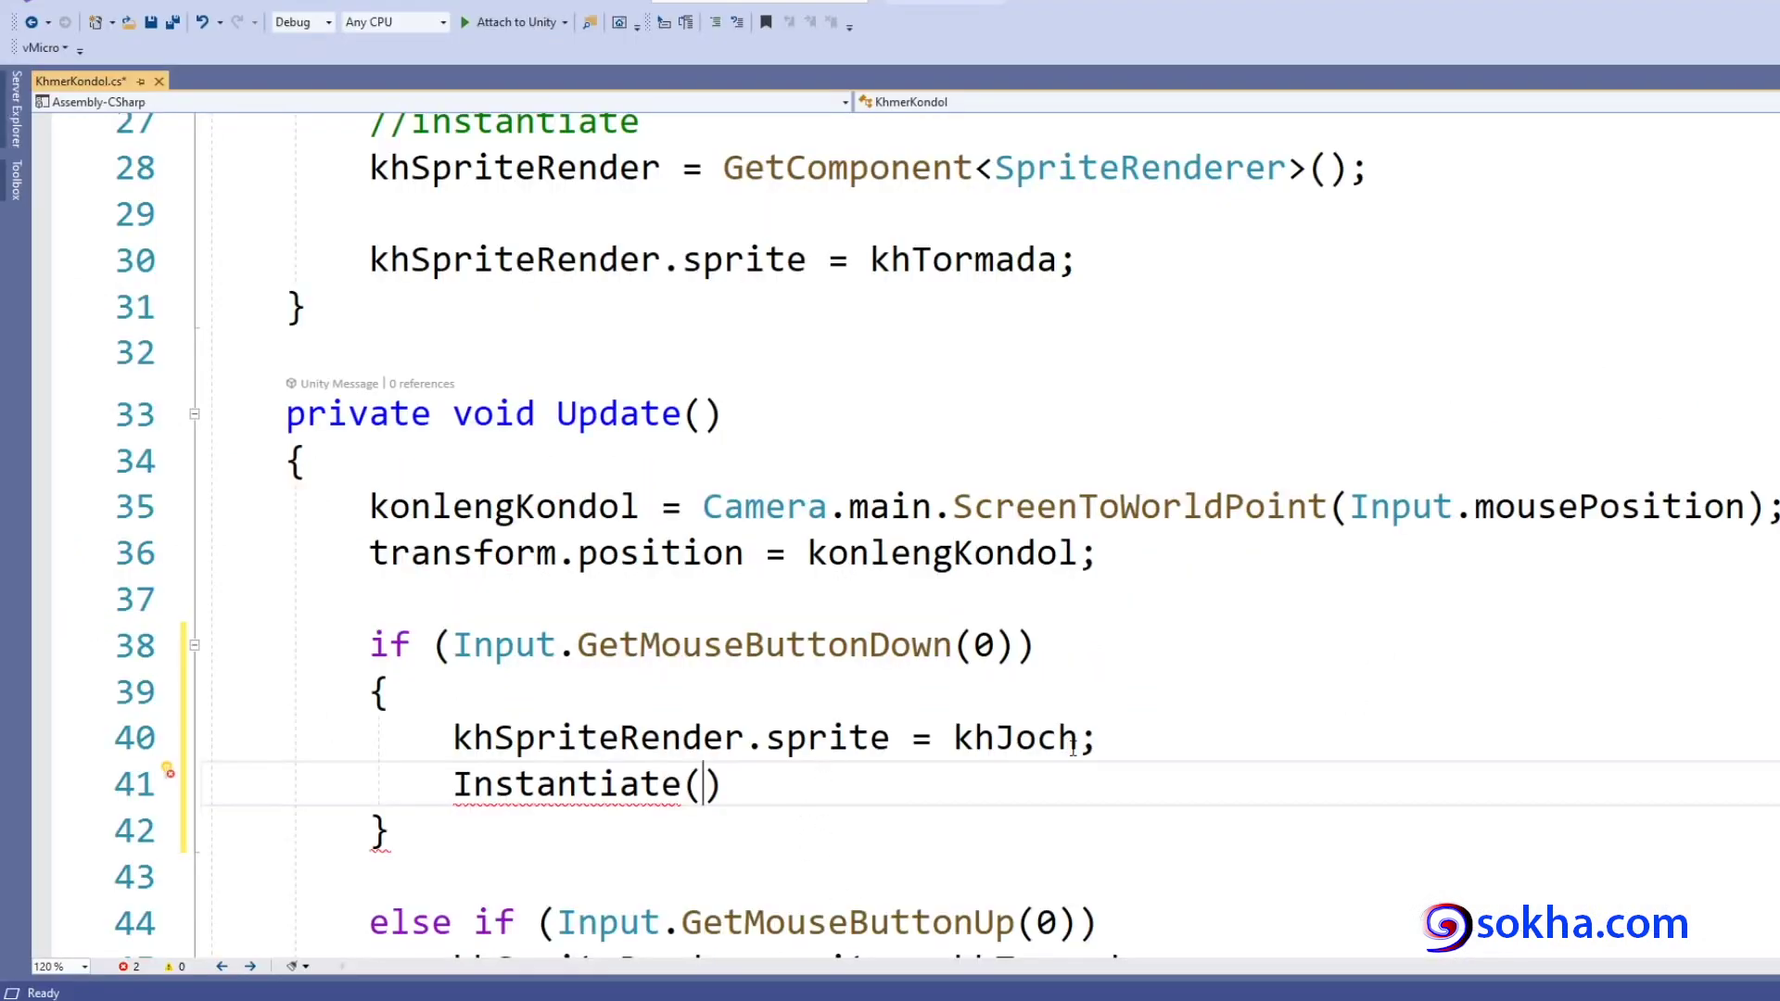
Paste the copied Instantiate signature as a // comment below line 40 and zoom to 100%.
left_click(1119, 739)
key("Return")
key("Return")
type("//")
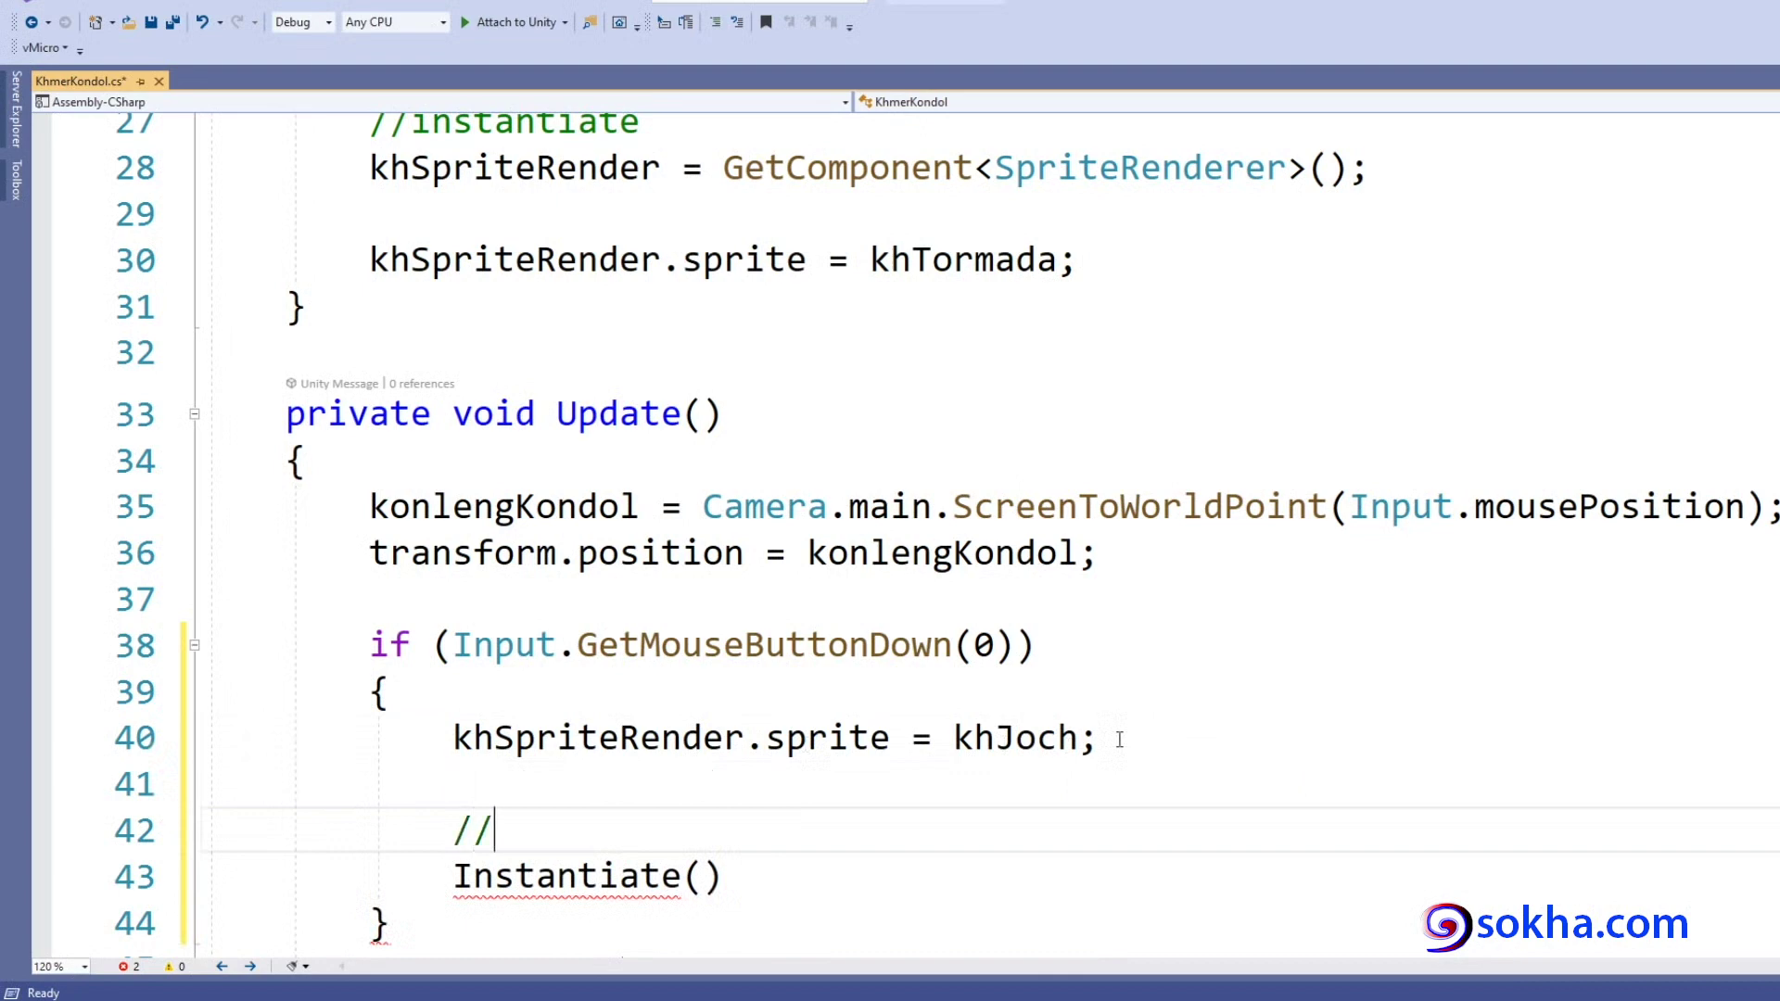
key("ctrl+v")
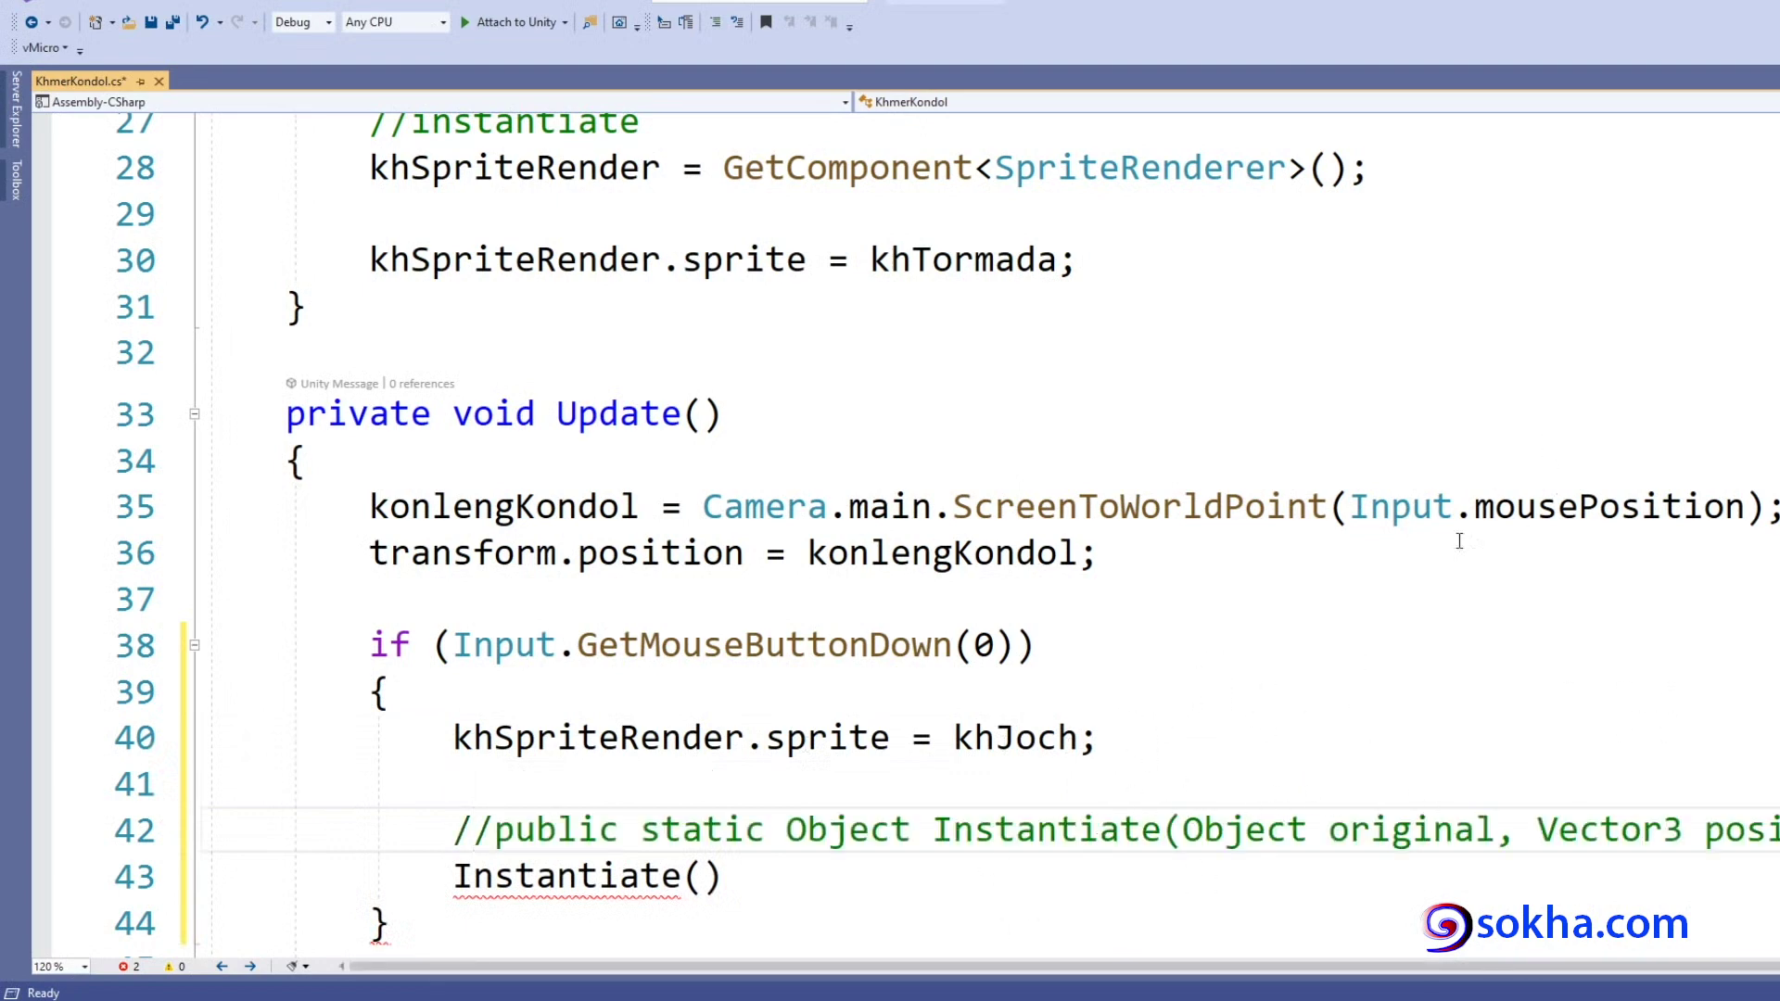
scroll(370, 966, "right", 3)
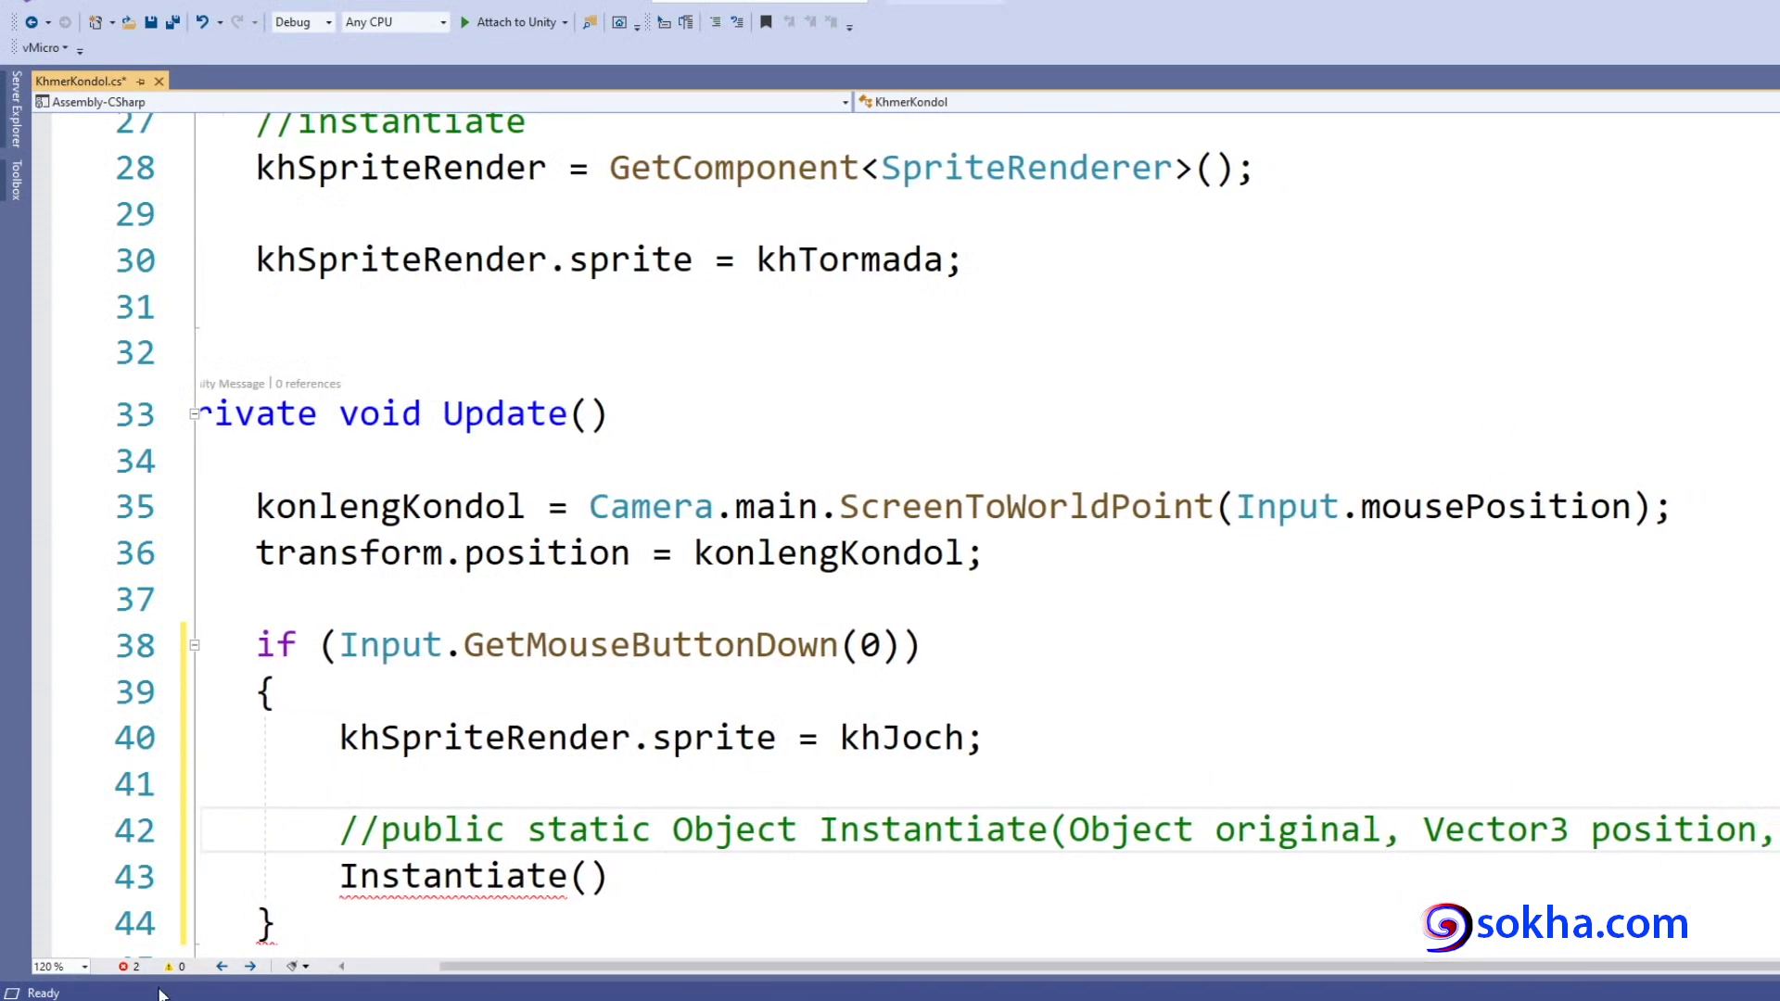
left_click(48, 966)
type("100")
key("Return")
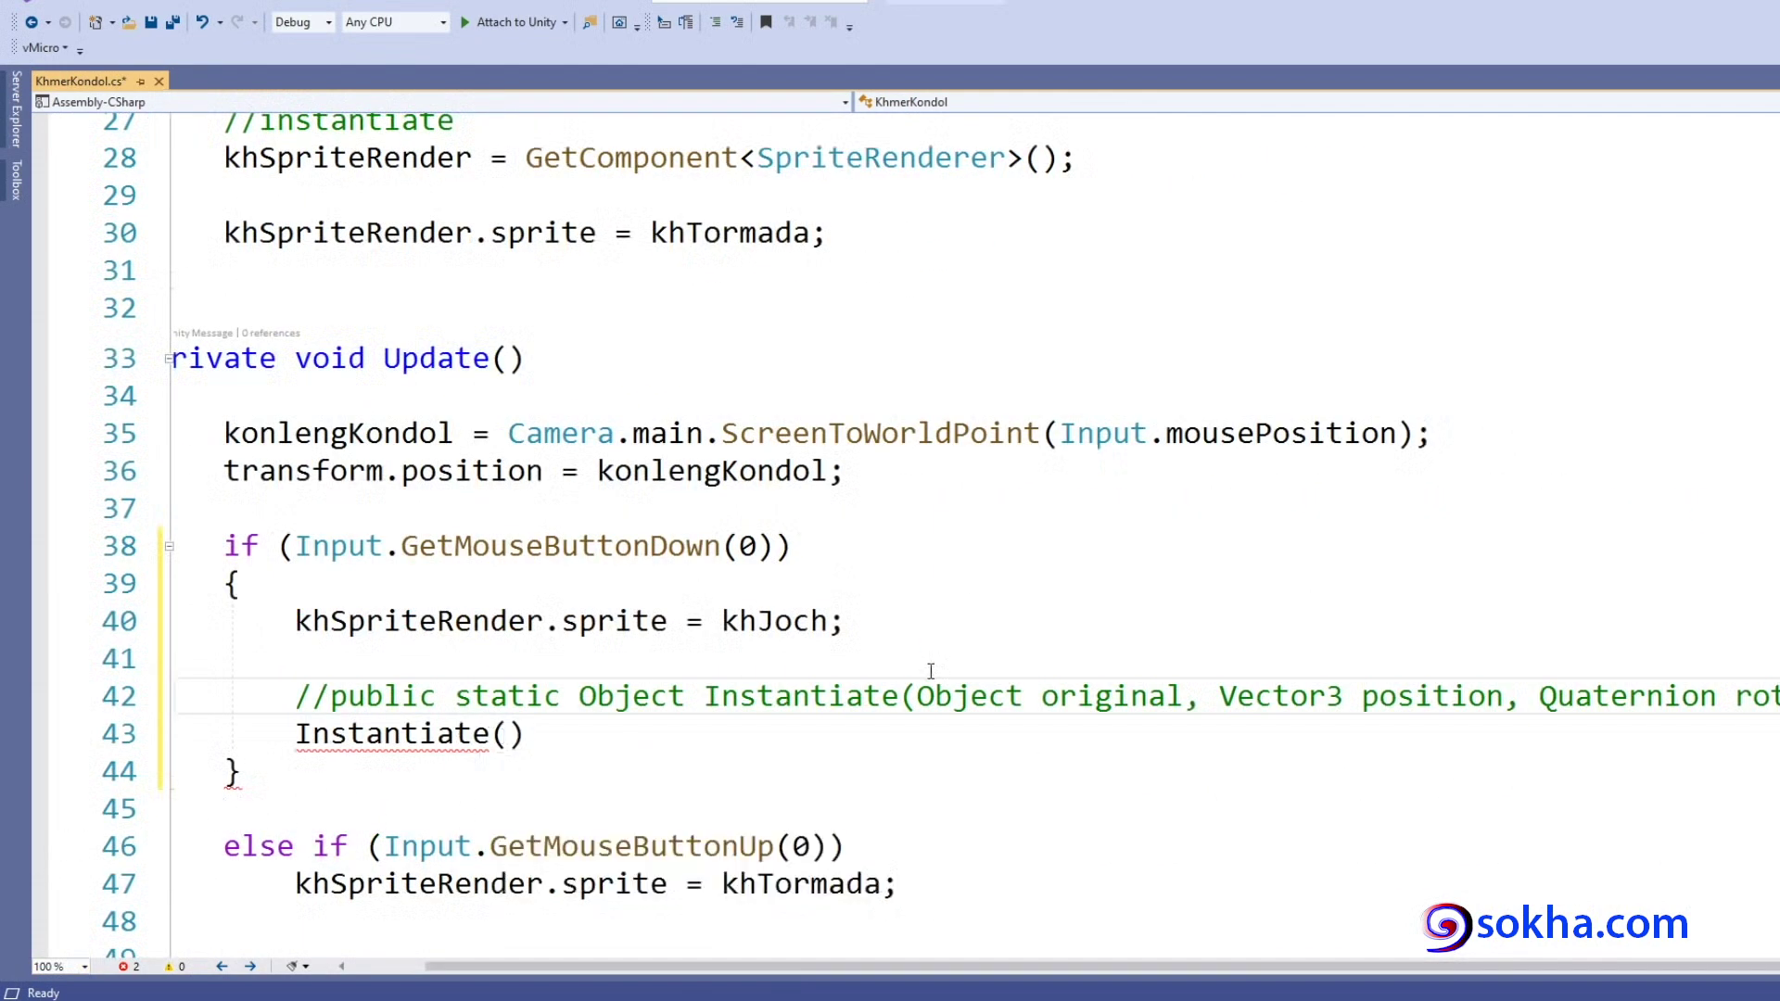
Pass khJochFX as Instantiate's first argument, matching it to the signature's original parameter.
left_click_drag(917, 695, 1187, 696)
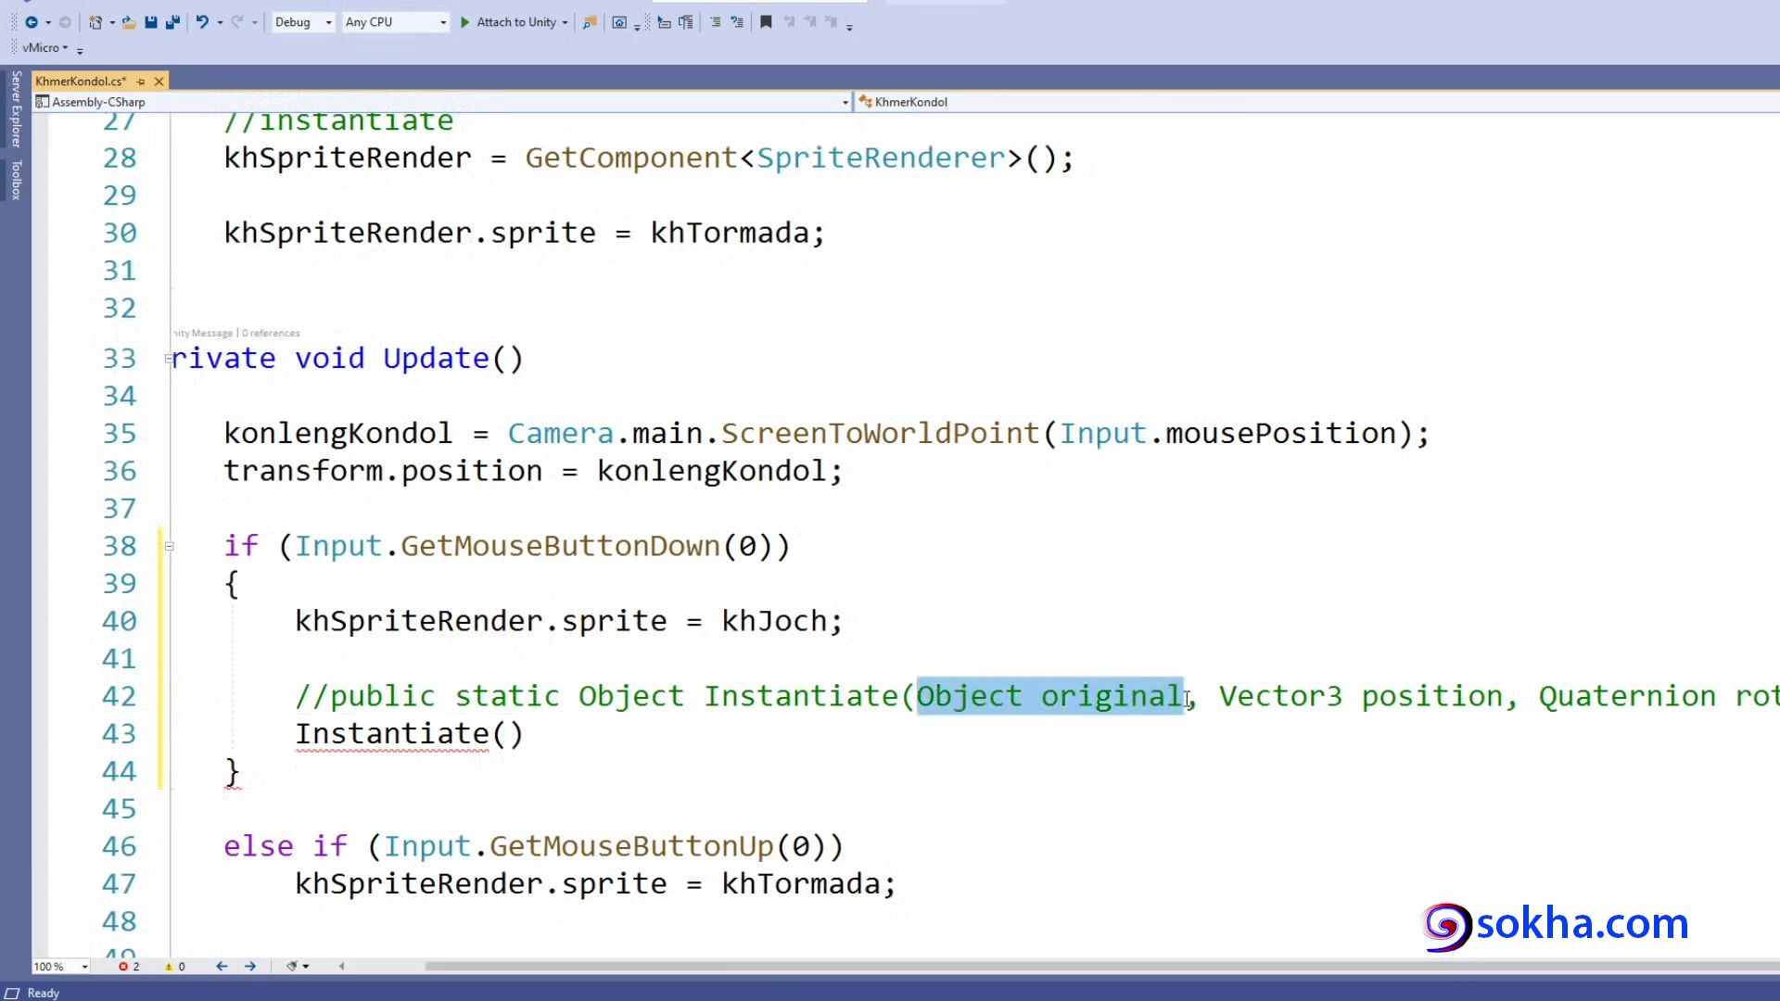
scroll(1186, 702, "up", 1)
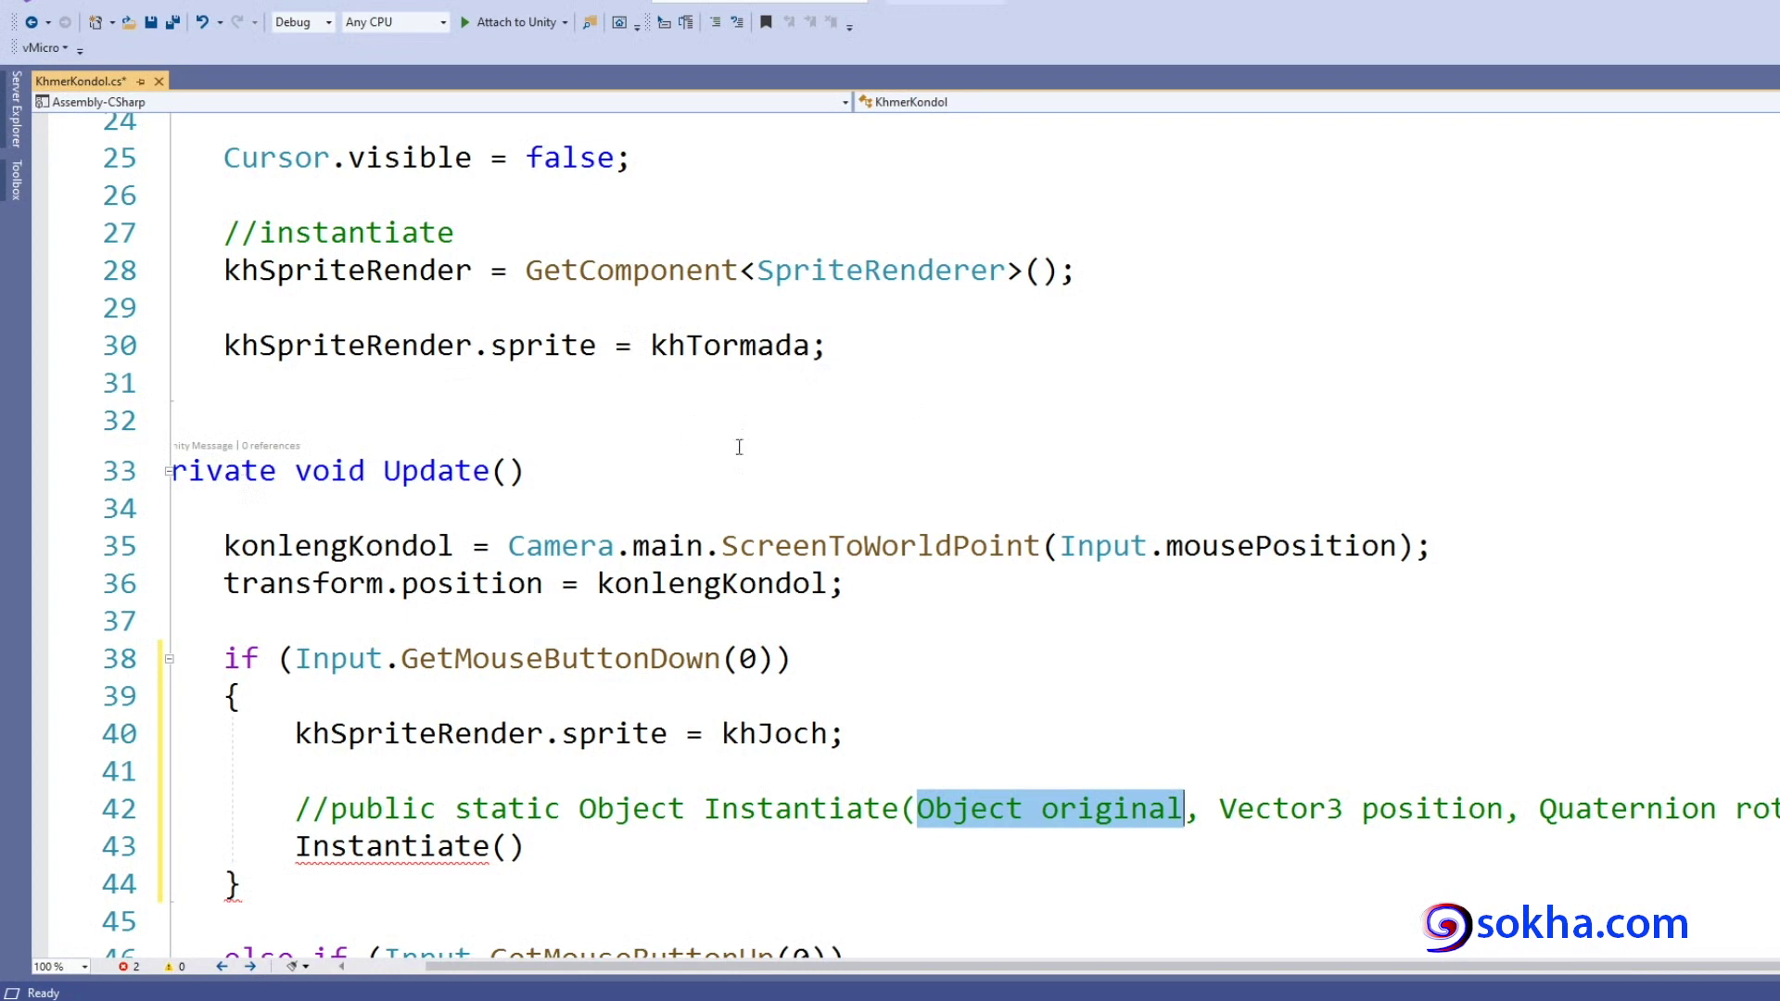
scroll(739, 445, "up", 2)
scroll(738, 445, "up", 1)
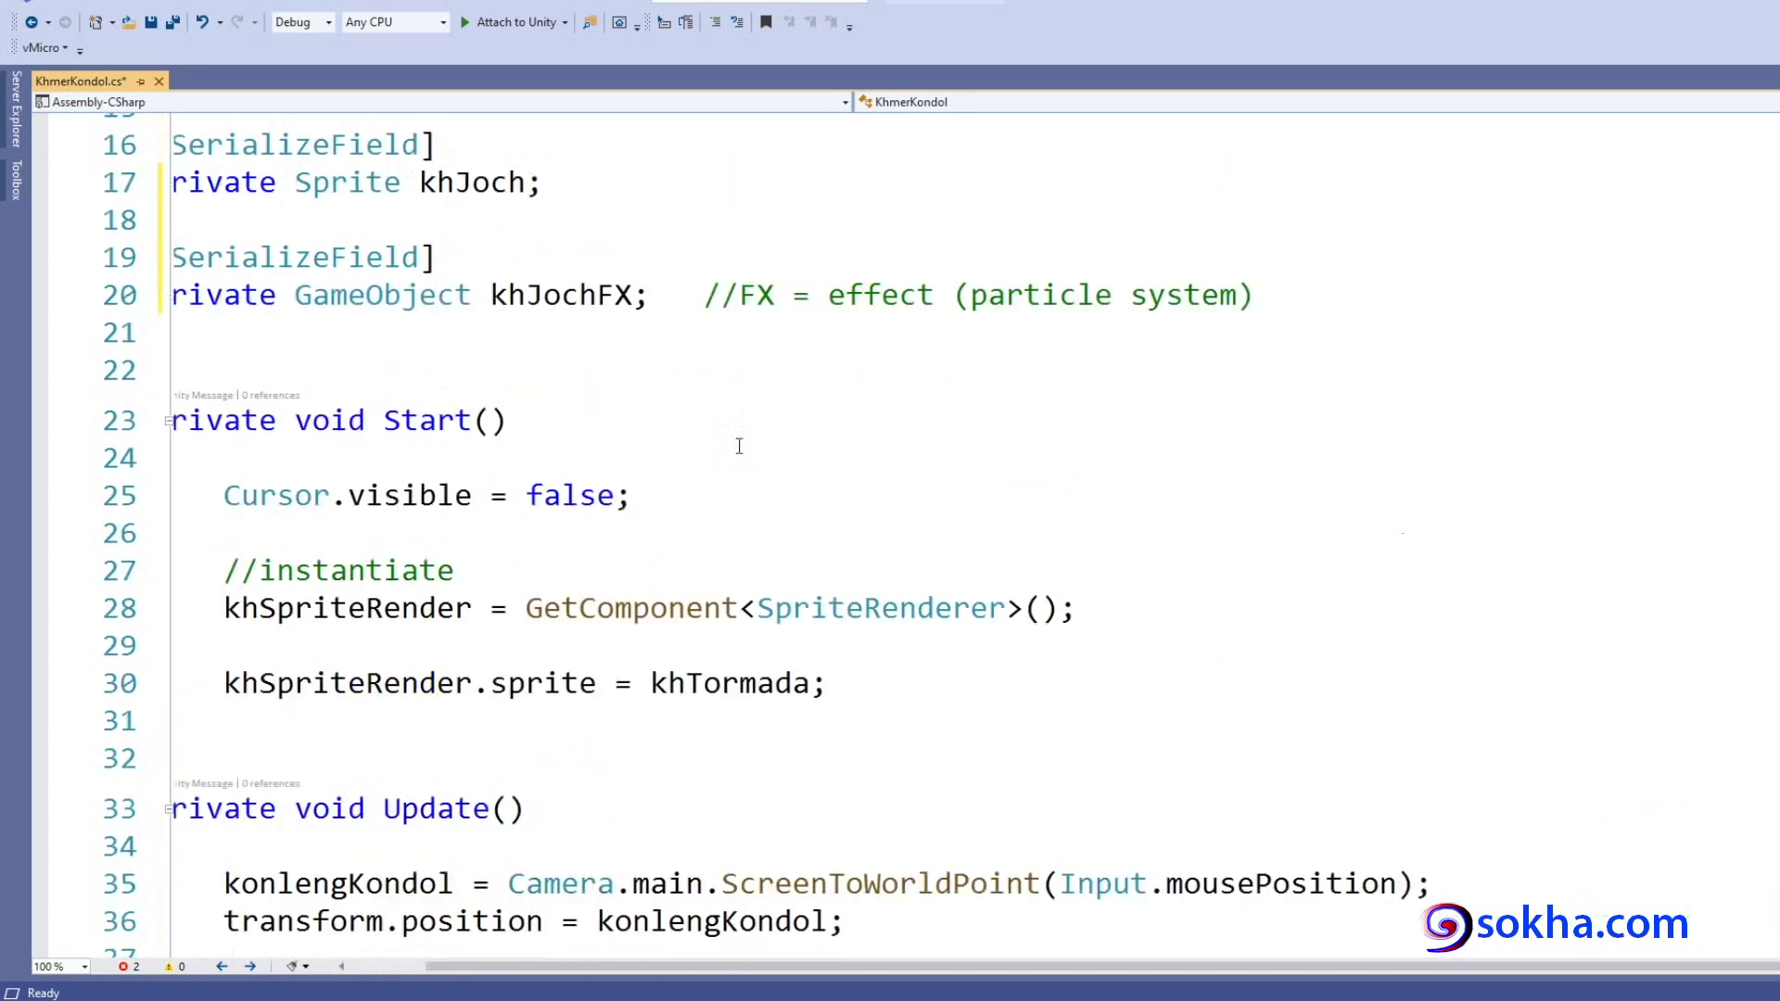
left_click(168, 421)
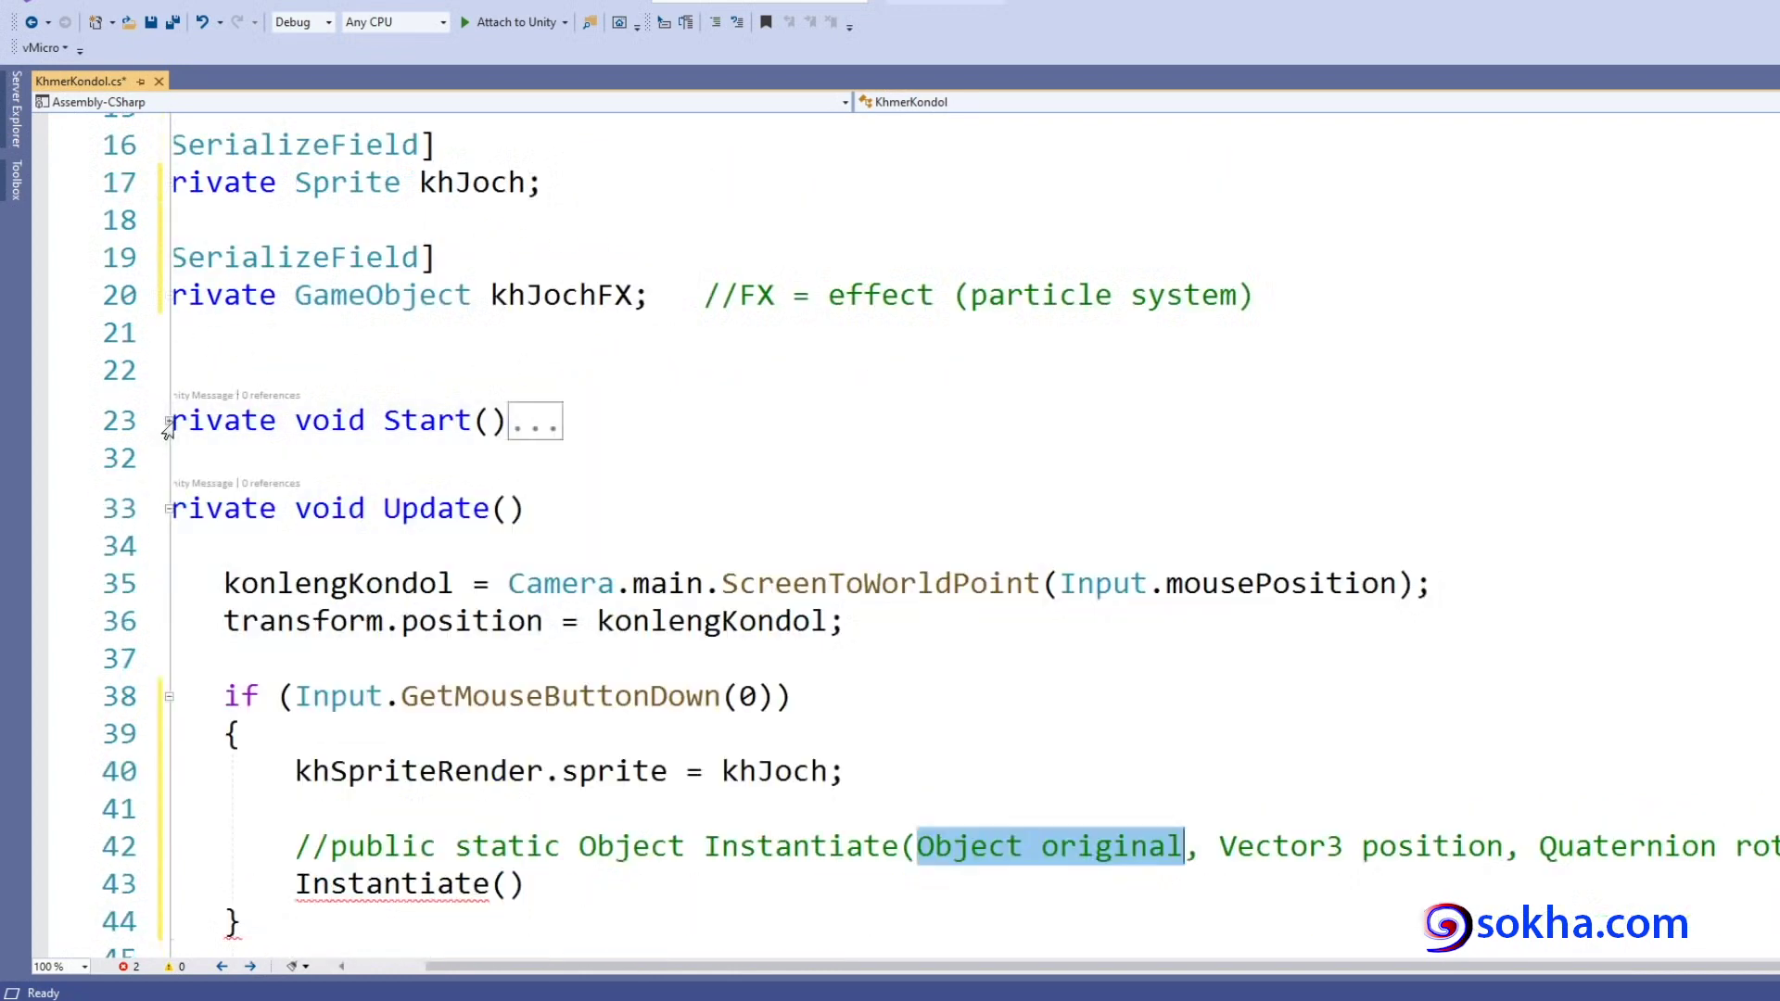
left_click_drag(476, 290, 649, 296)
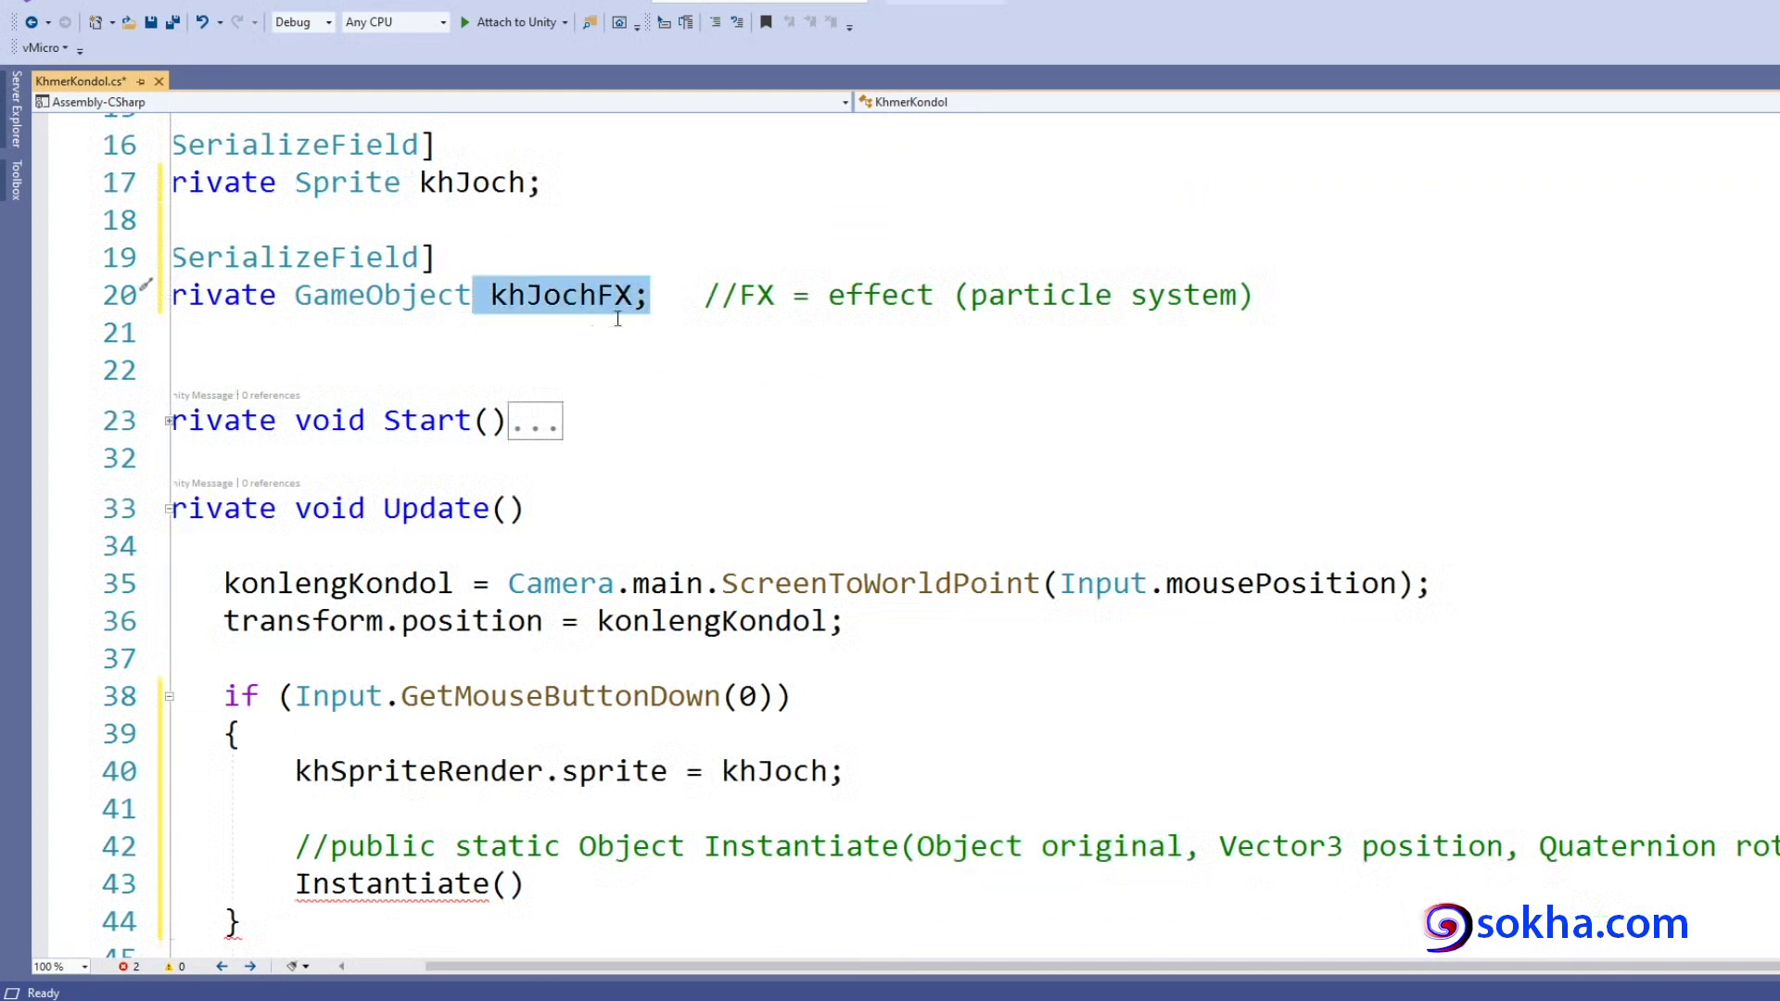
left_click(508, 884)
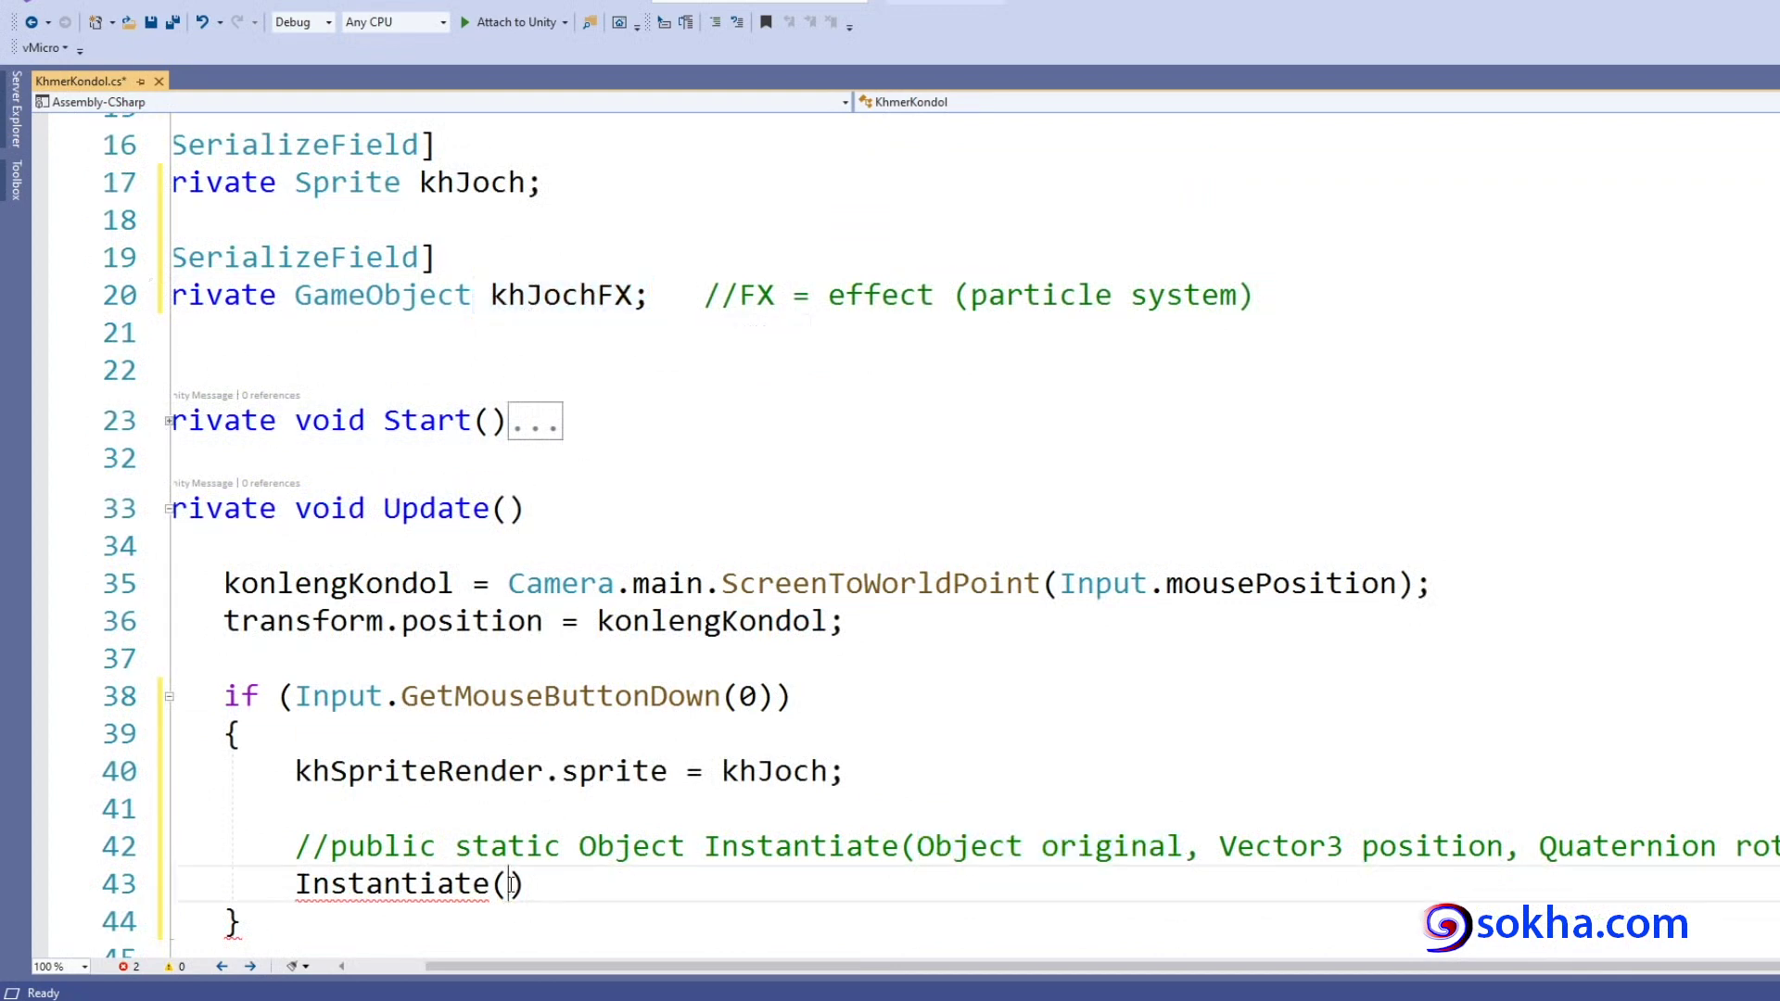
type("khJo")
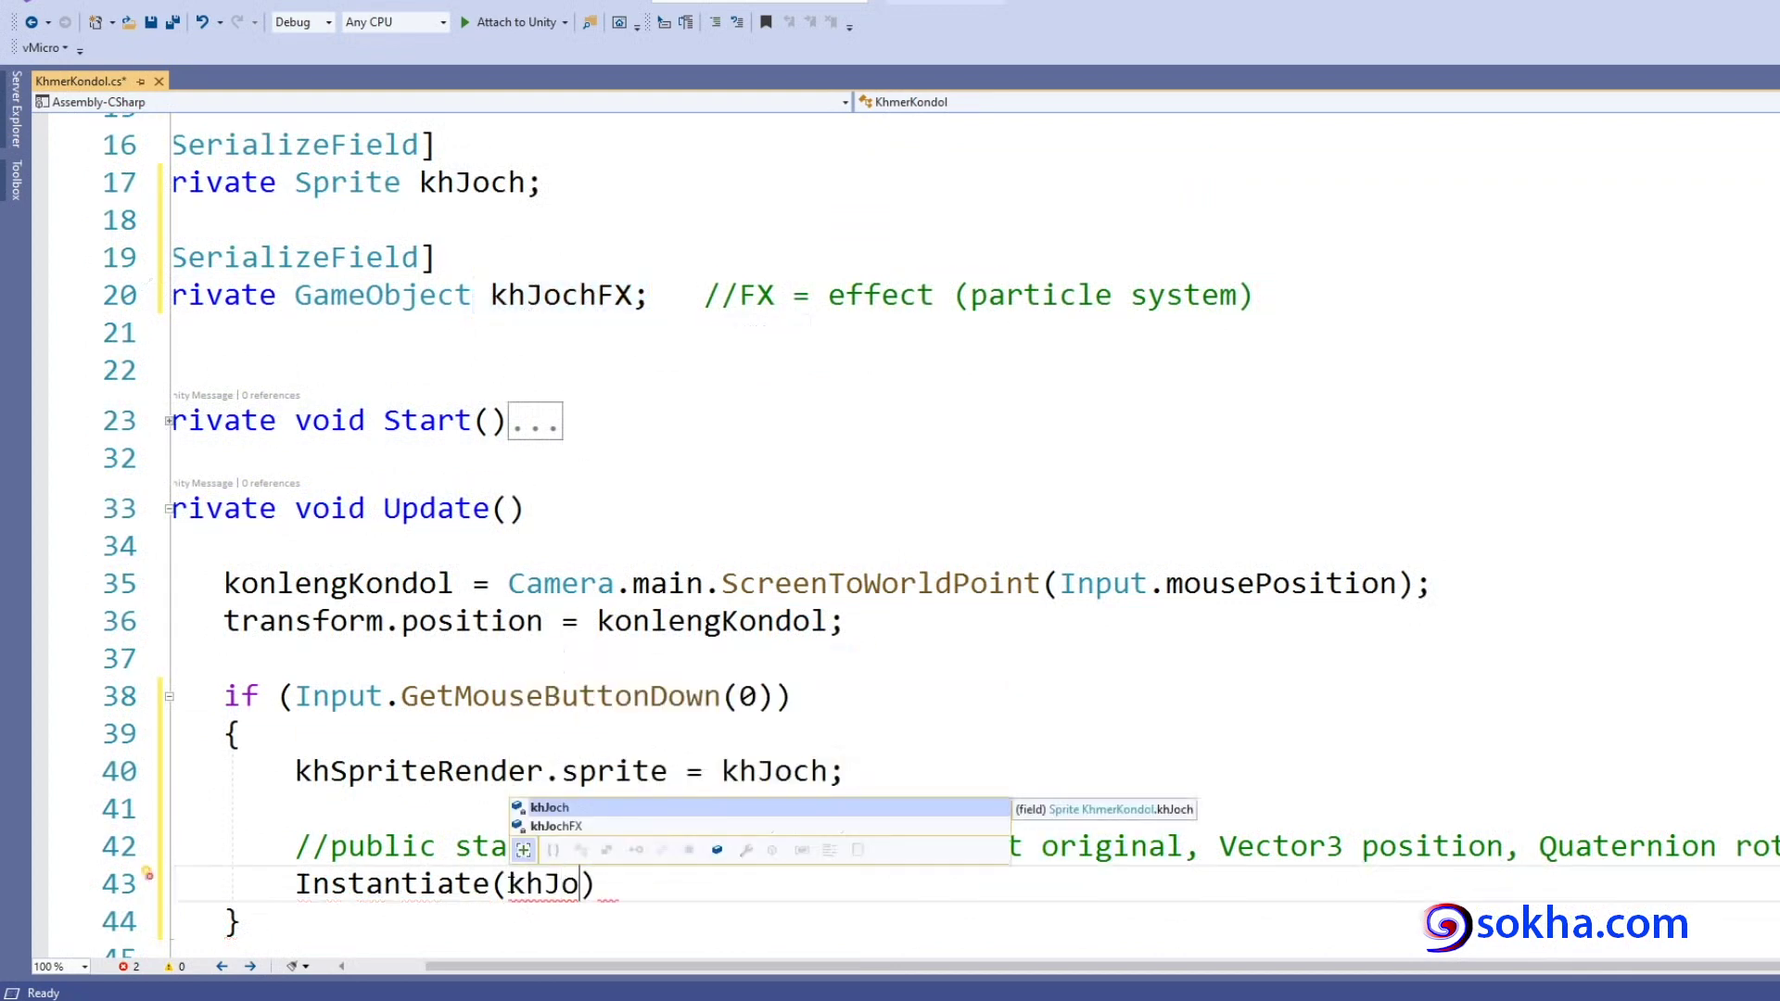
key("Down")
key("Tab")
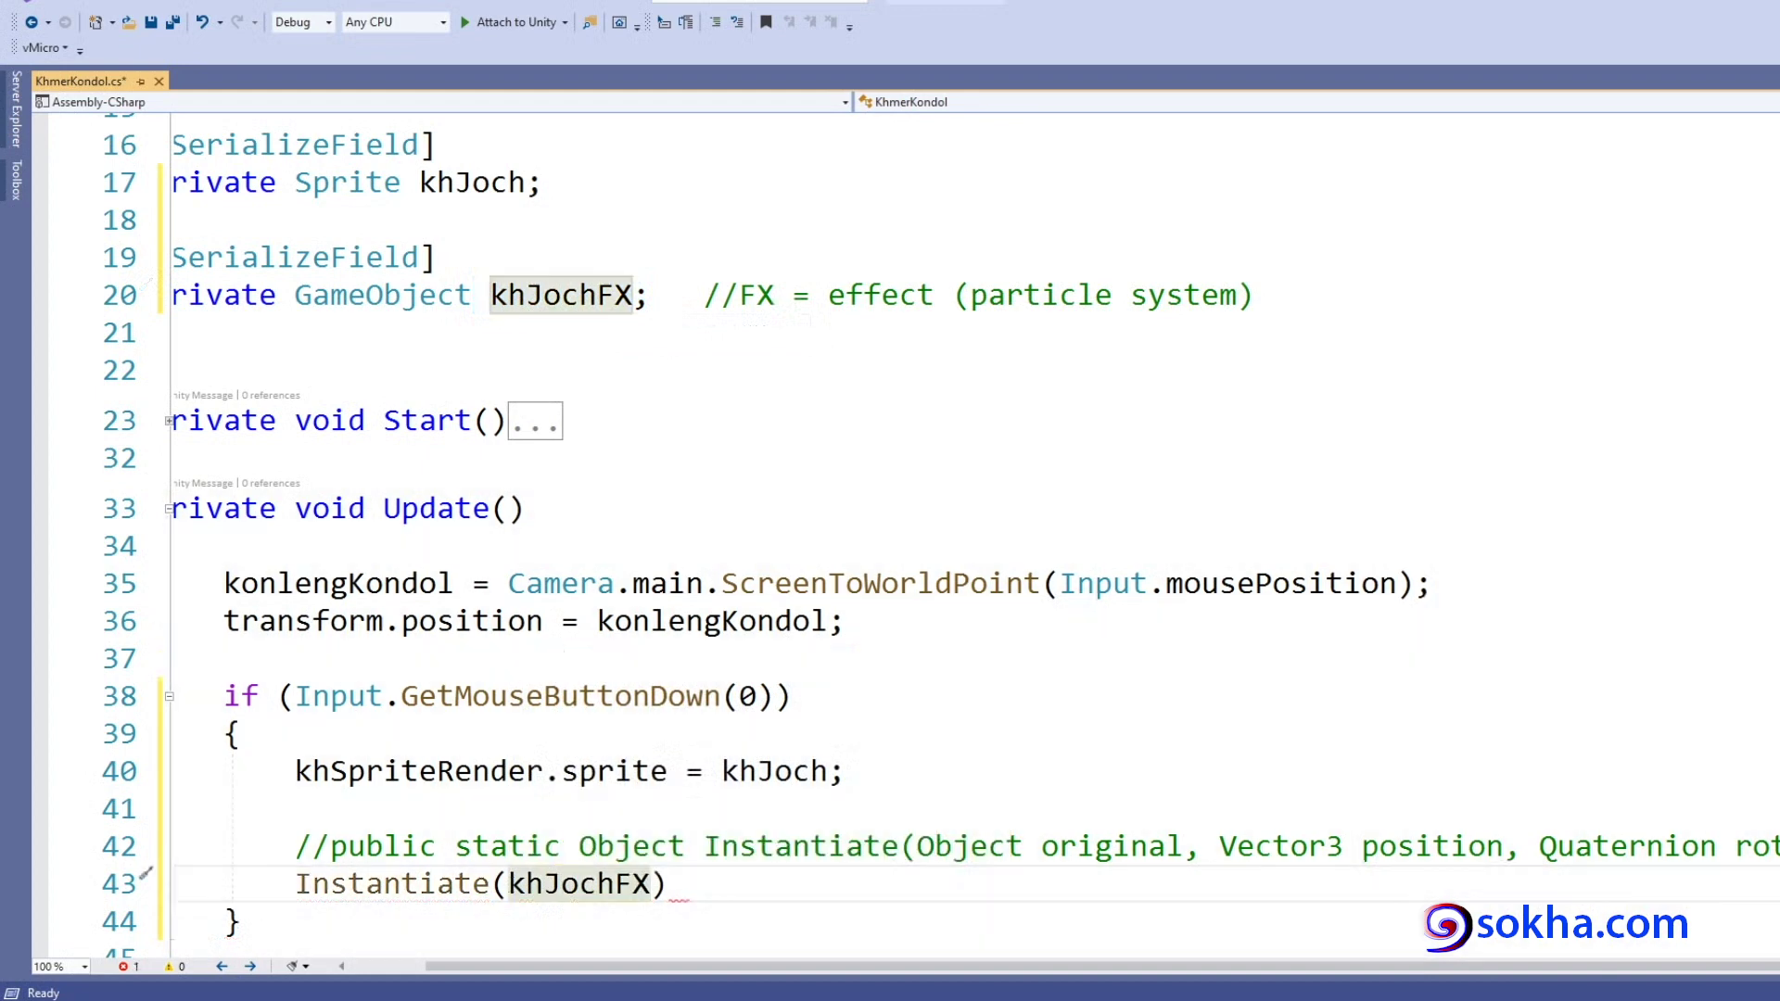
left_click_drag(923, 823, 1161, 831)
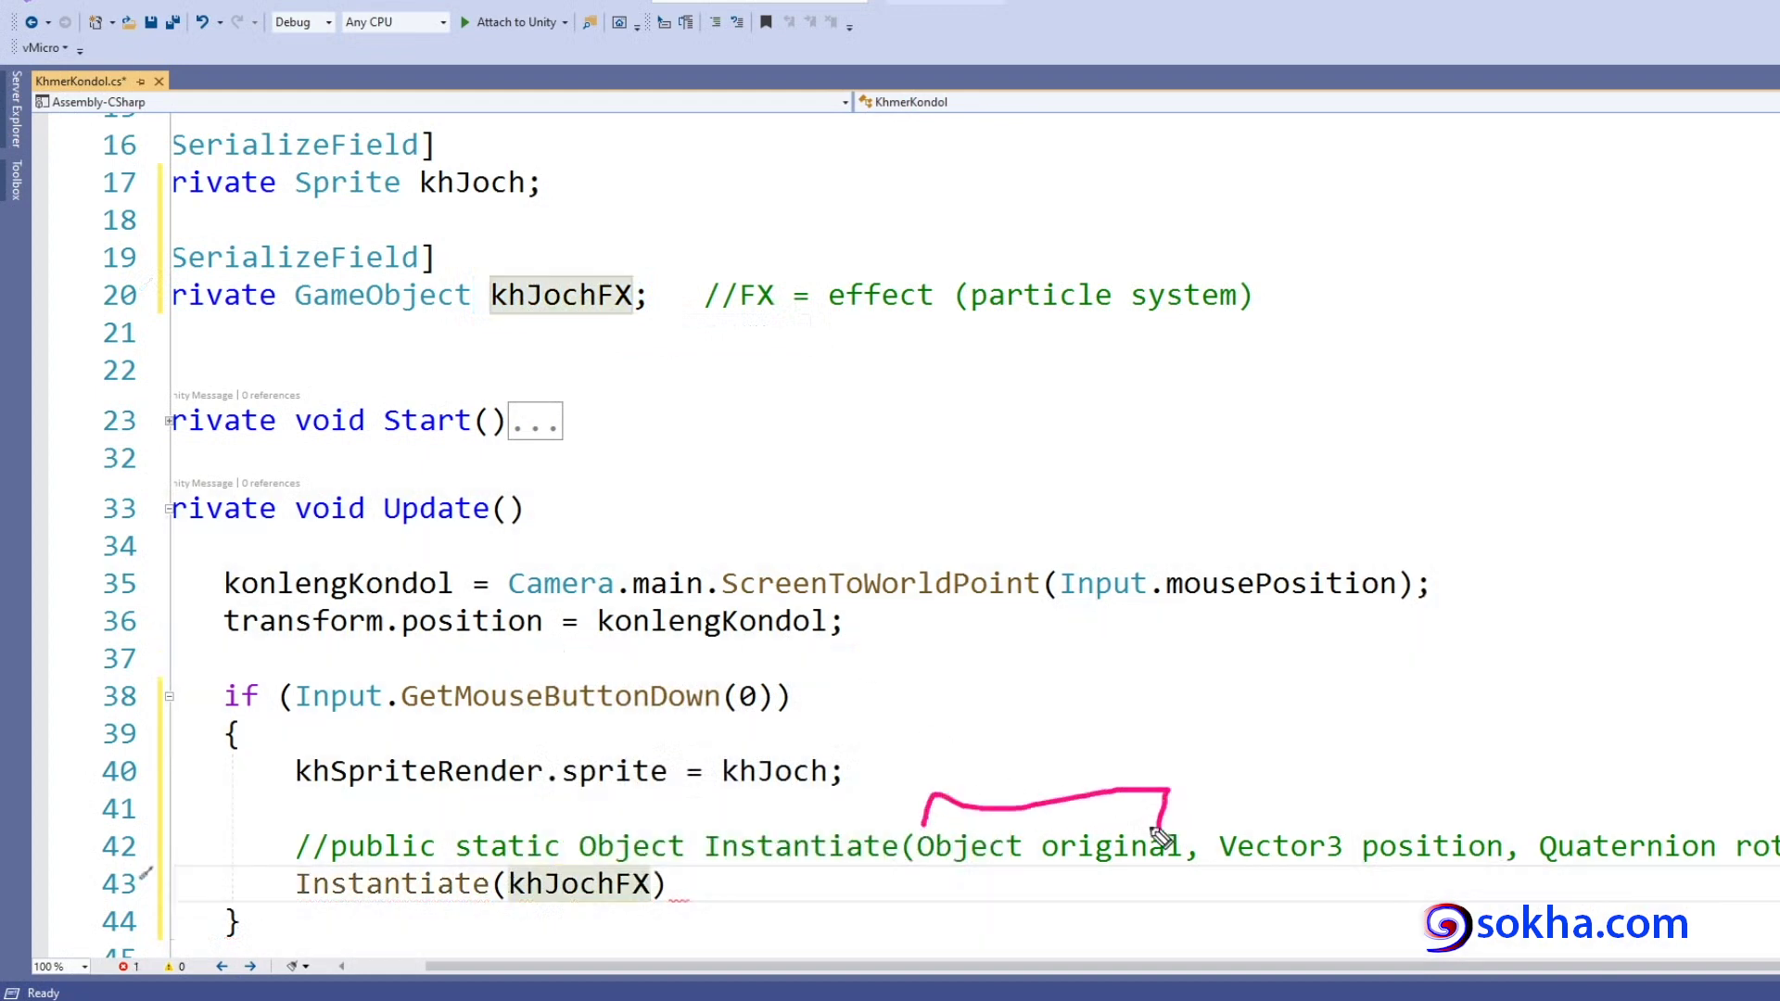
mouse_move(1091, 786)
left_mouse_down()
mouse_move(601, 872)
mouse_move(614, 841)
left_mouse_up()
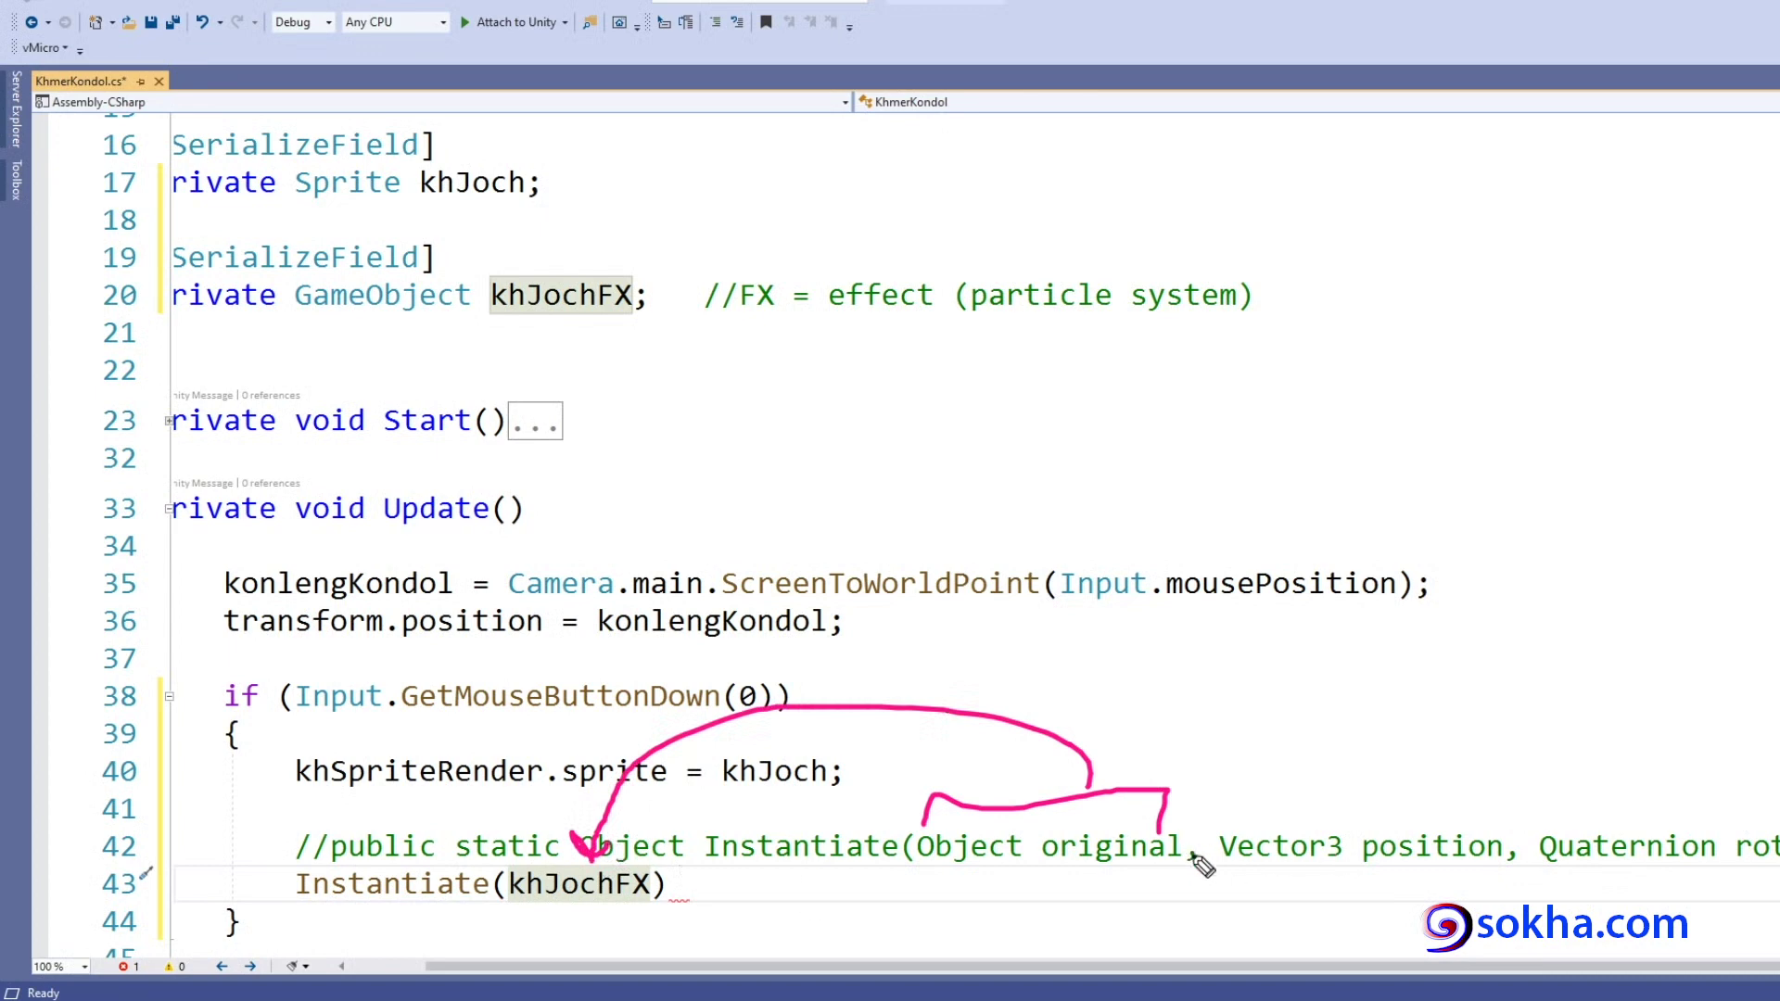
left_click_drag(1184, 882, 1196, 887)
Add transform.position as the second Instantiate argument after a comma.
type(",")
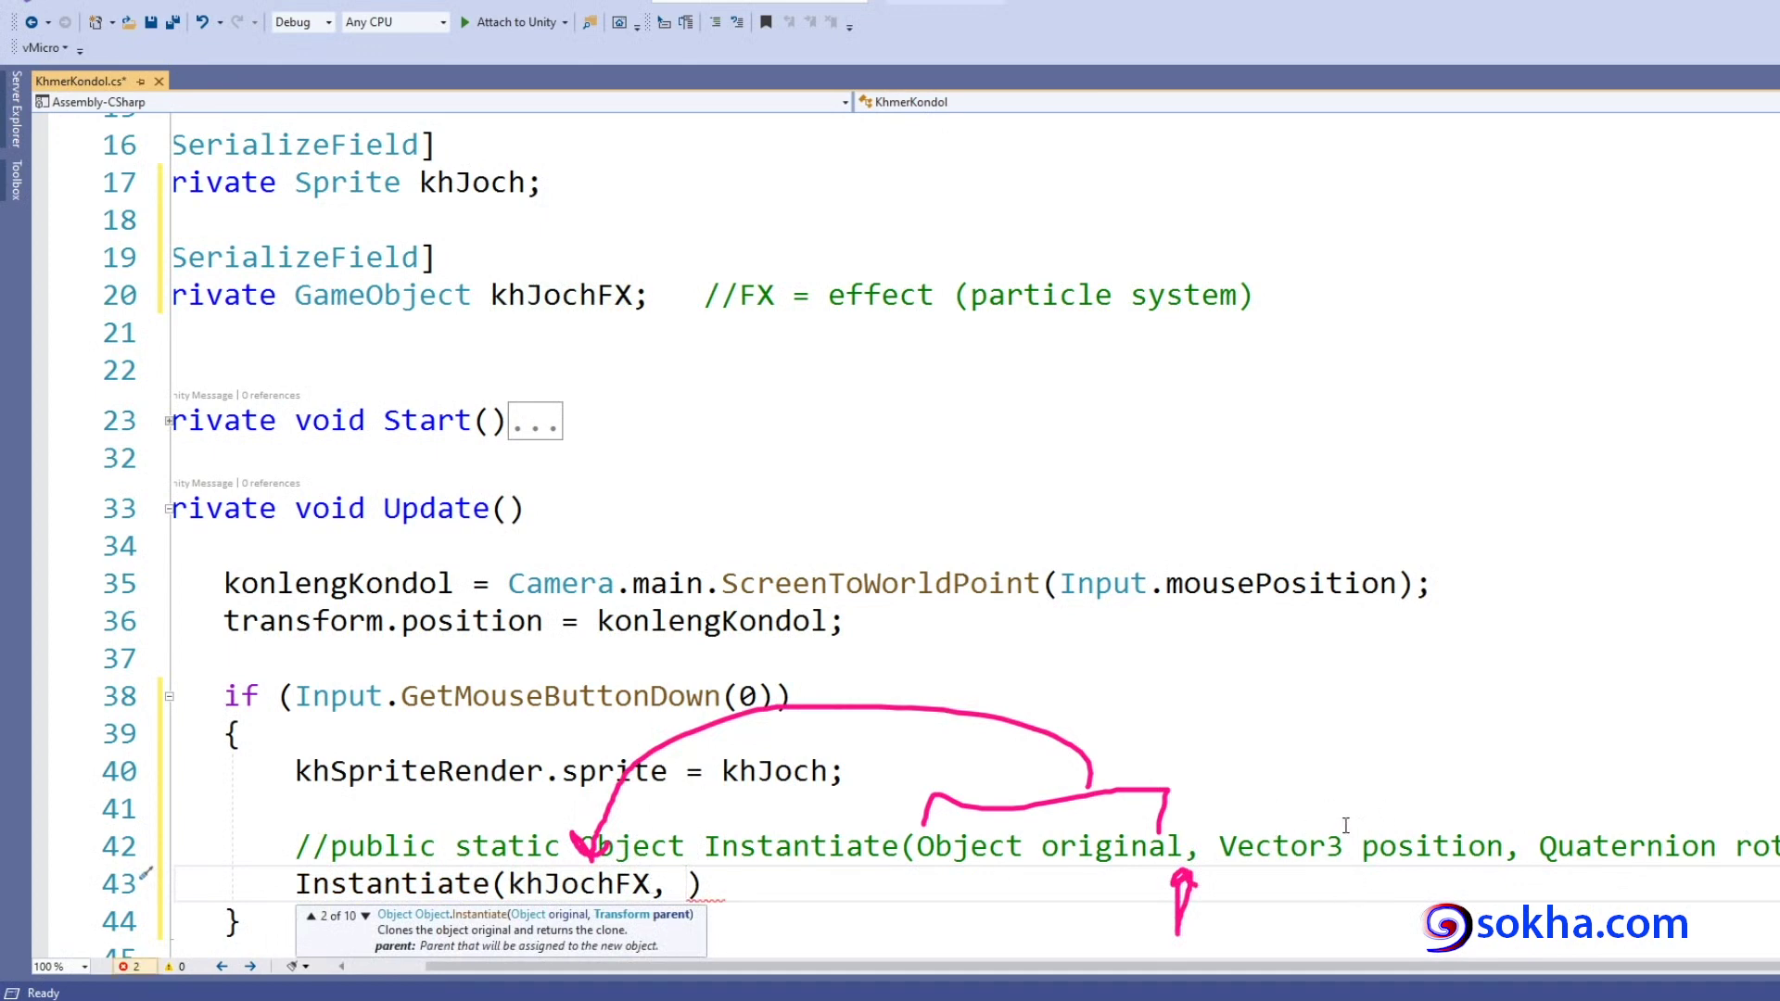
left_click(671, 883)
type("tran")
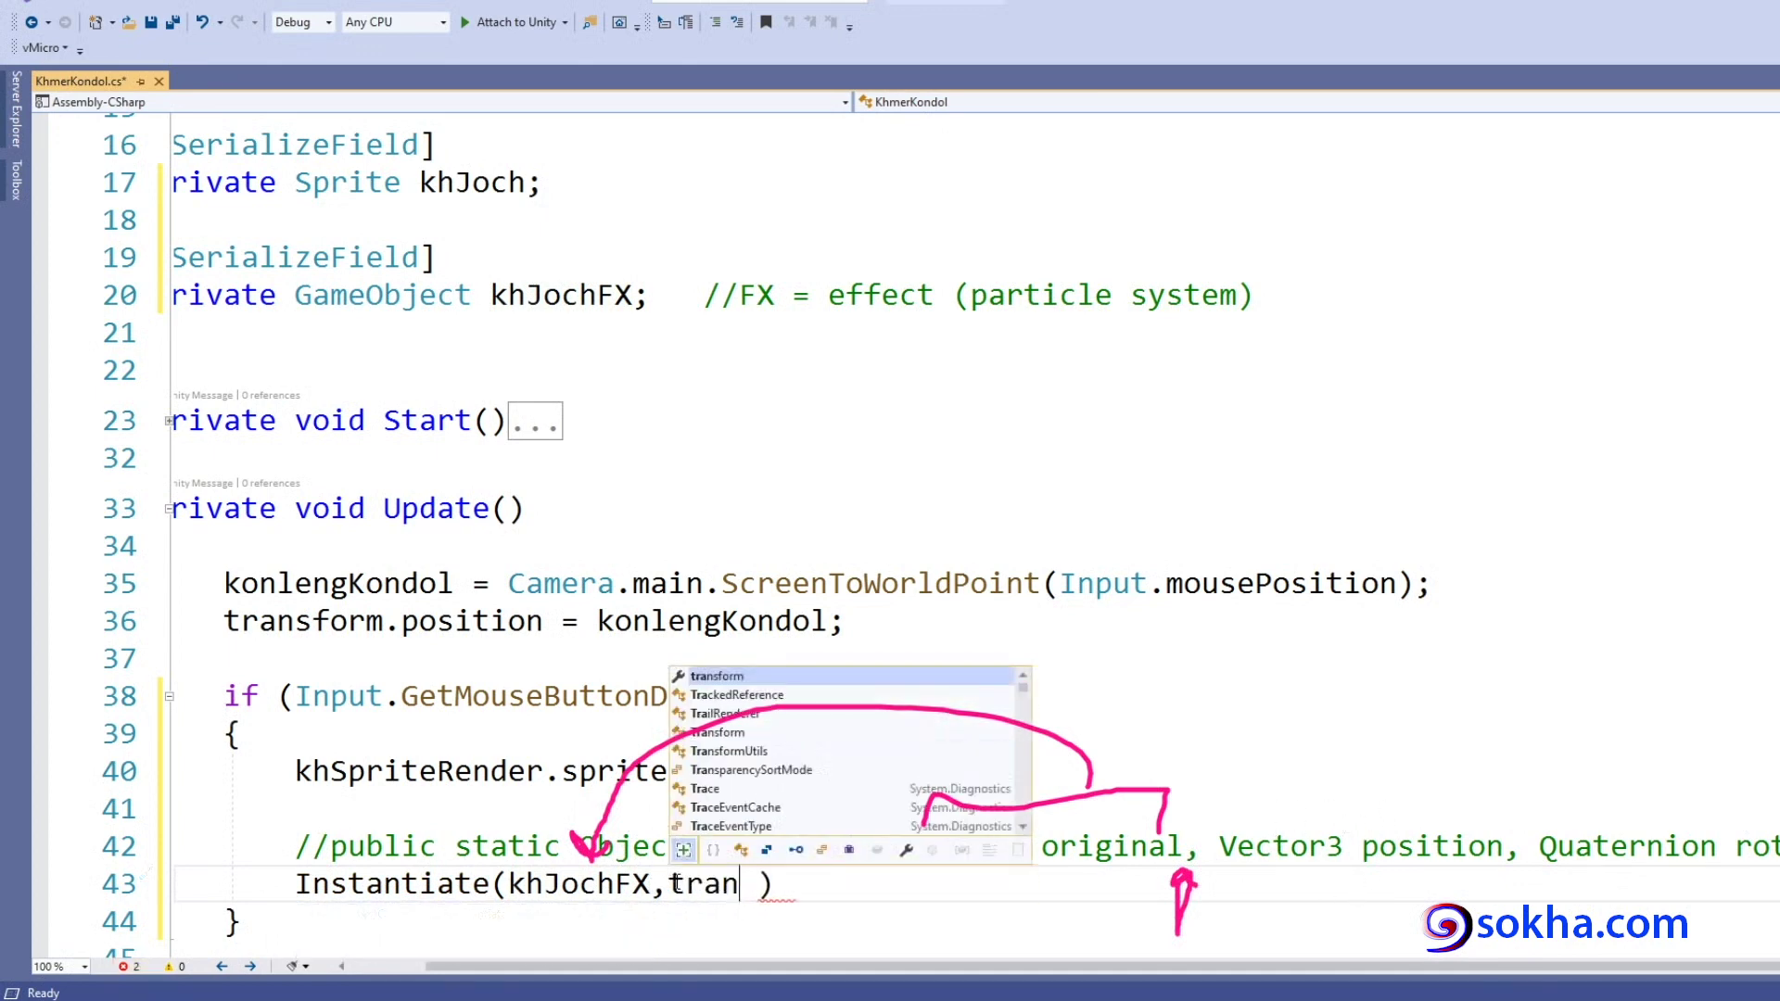
key("Tab")
type(".pos")
key("Tab")
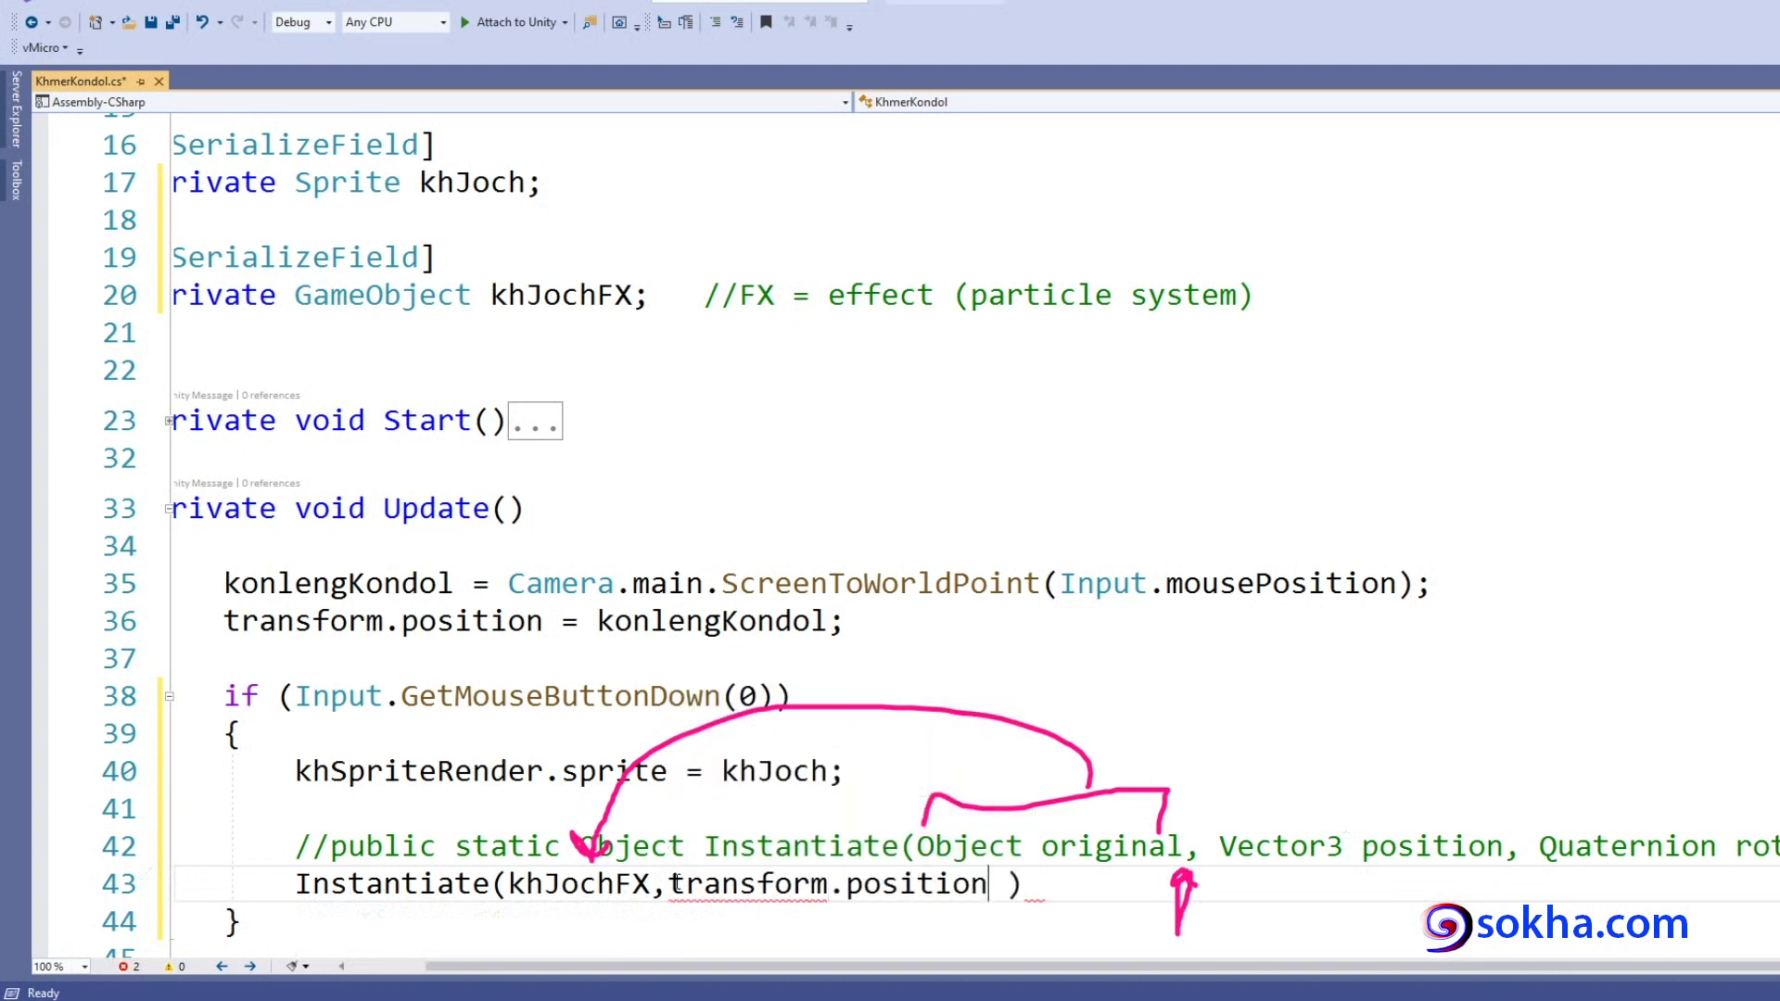
left_click(668, 883)
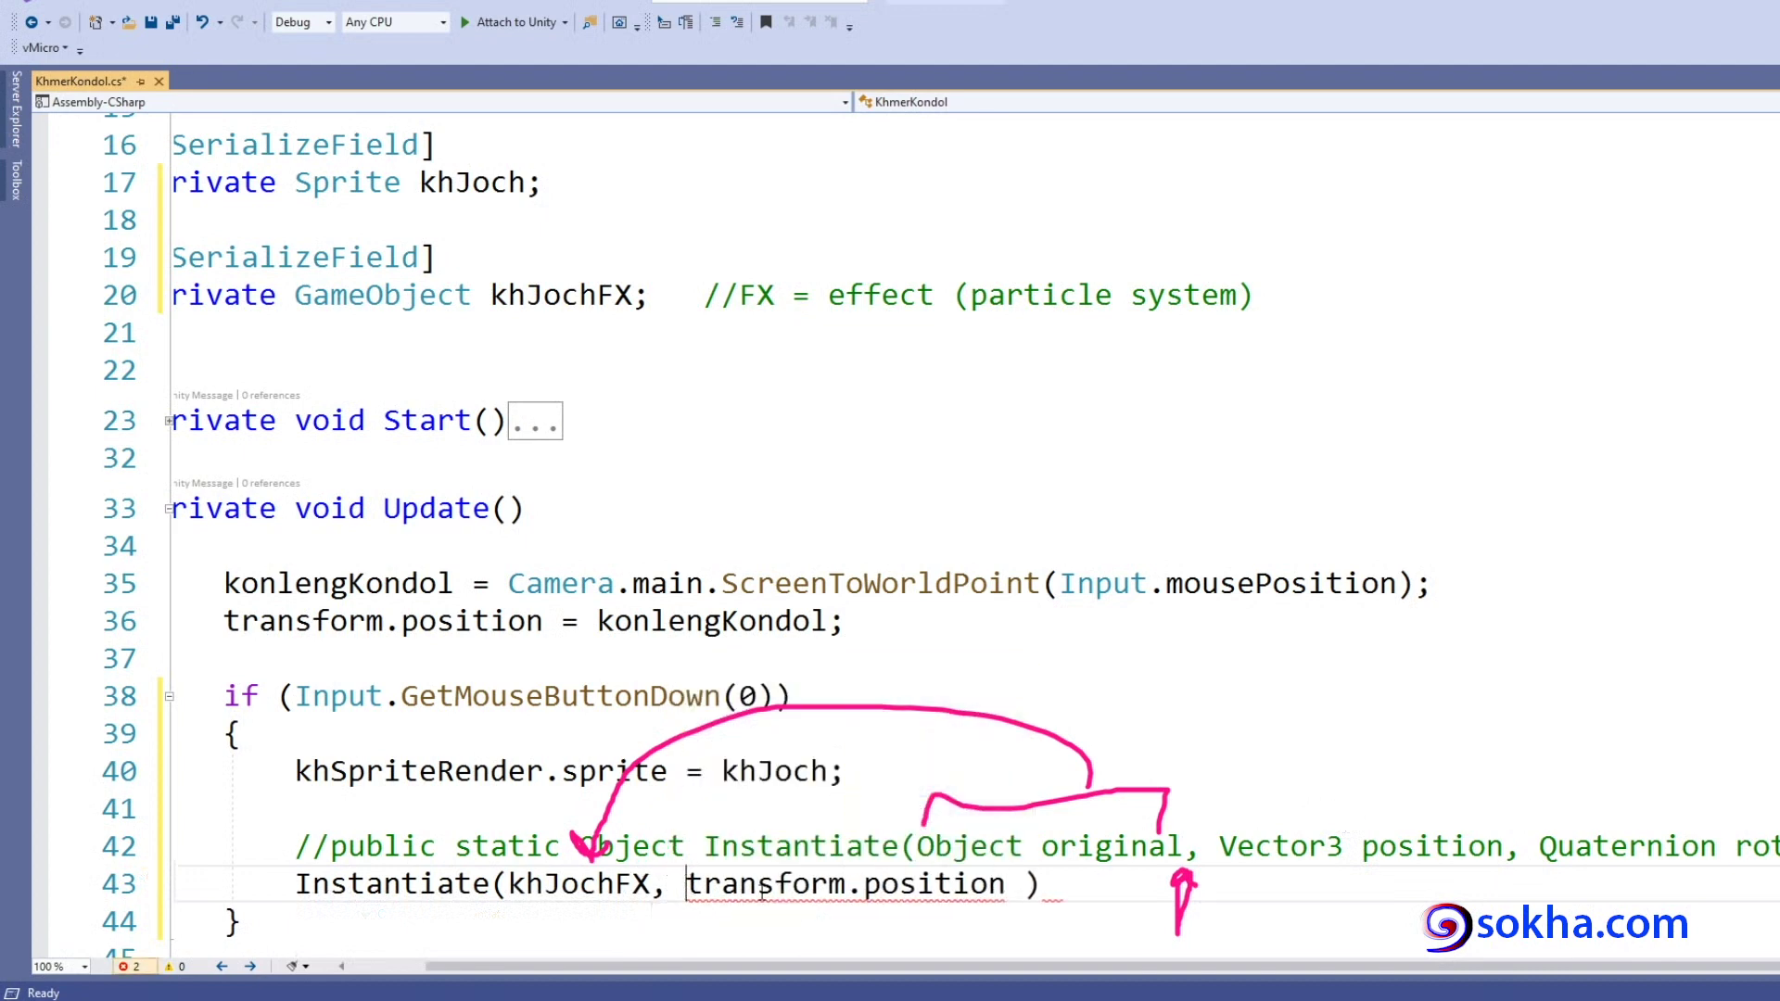
left_click(1023, 882)
left_click_drag(687, 883, 1022, 884)
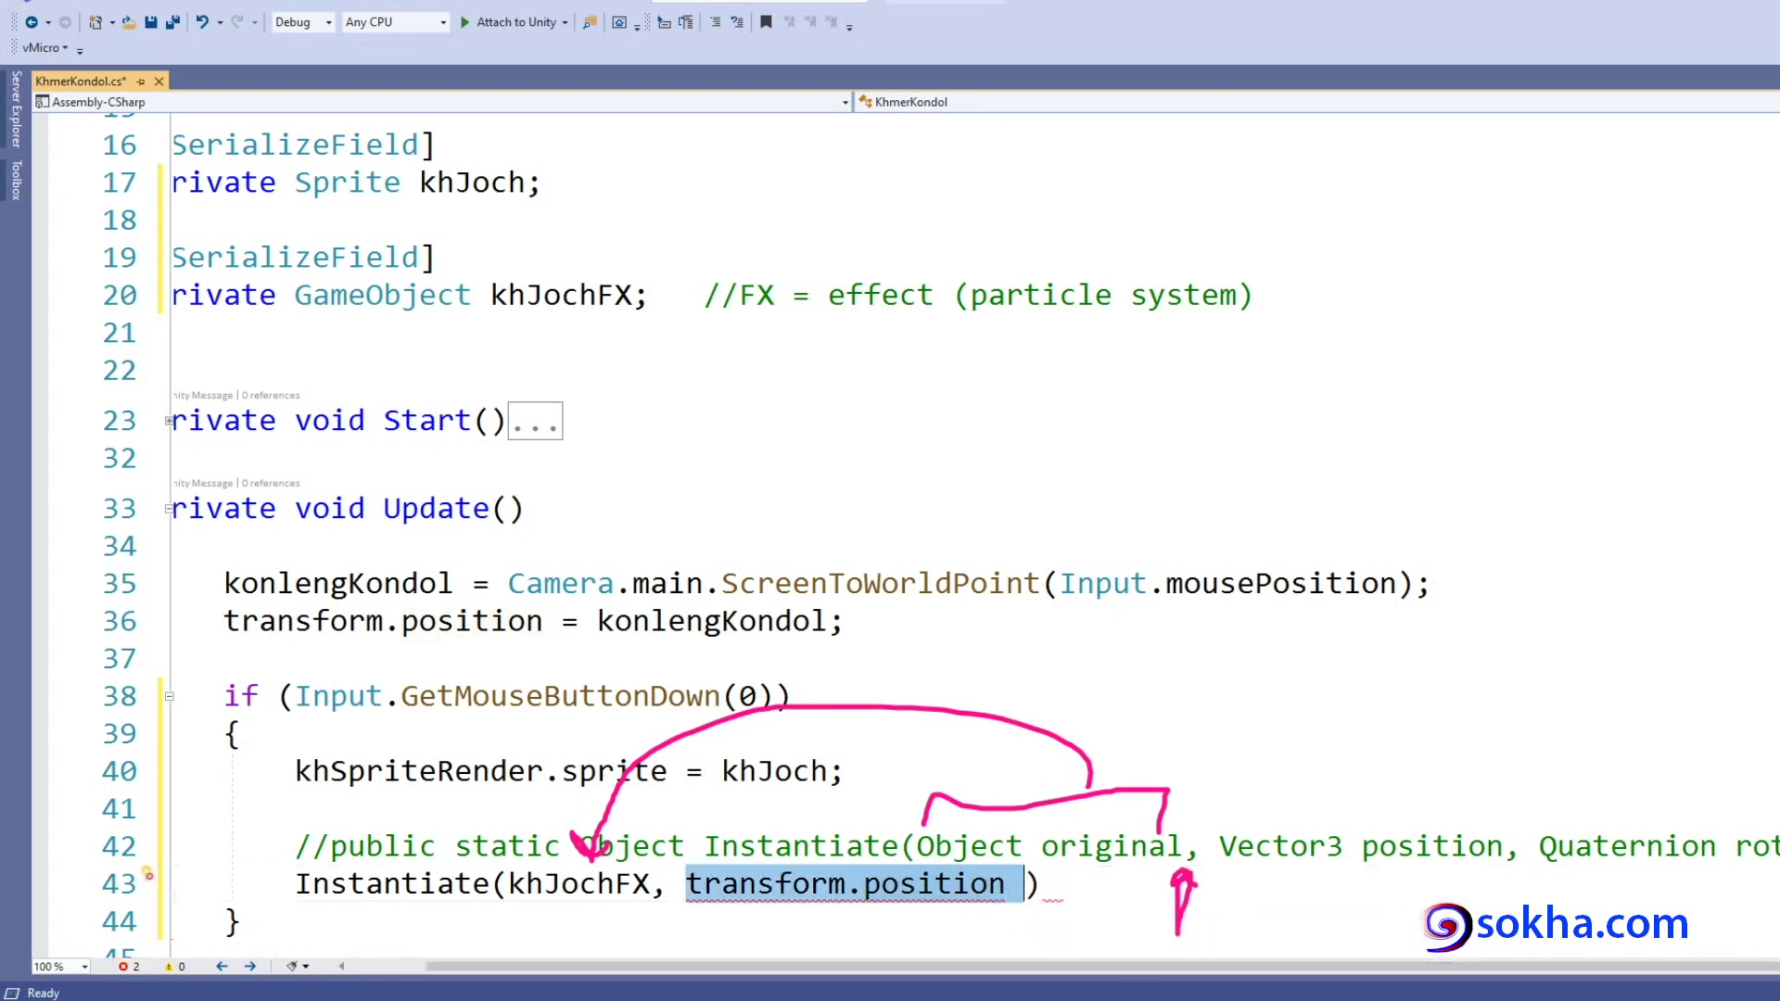
mouse_move(983, 992)
left_click(983, 941)
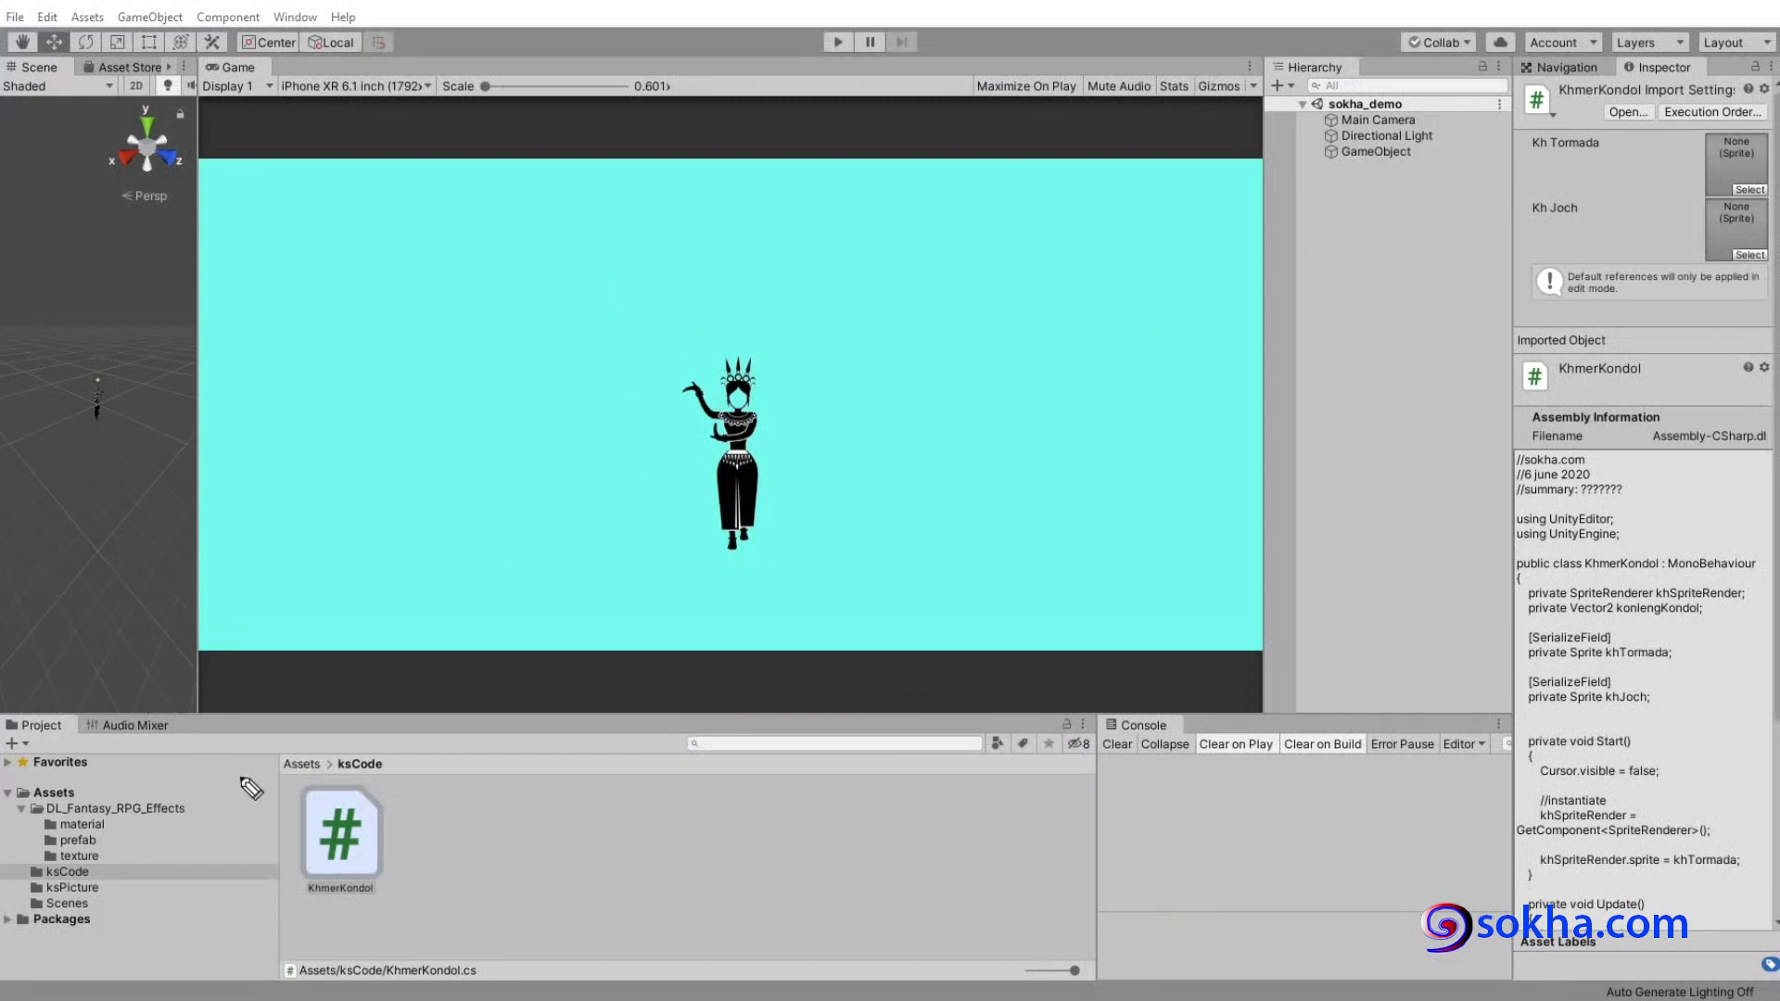
Open the DL_Fantasy_RPG_Effects prefab folder and select the explode prefab in the Inspector.
left_click_drag(276, 727, 151, 801)
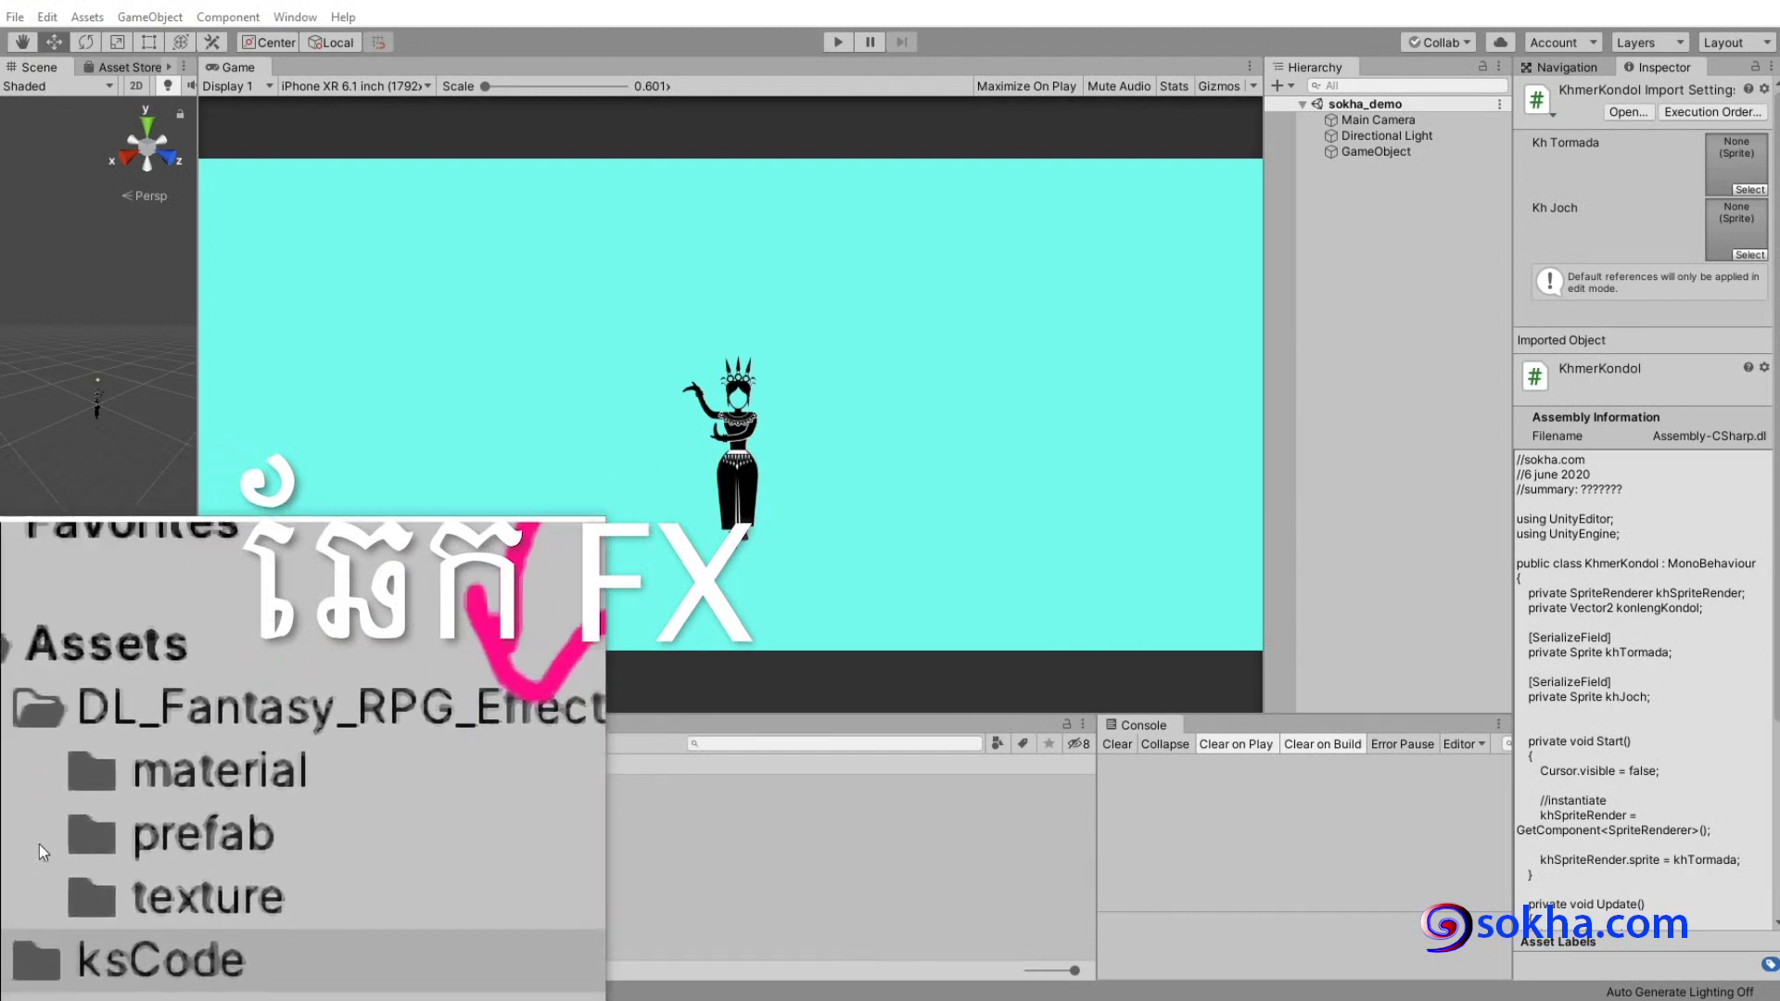
left_click(51, 845)
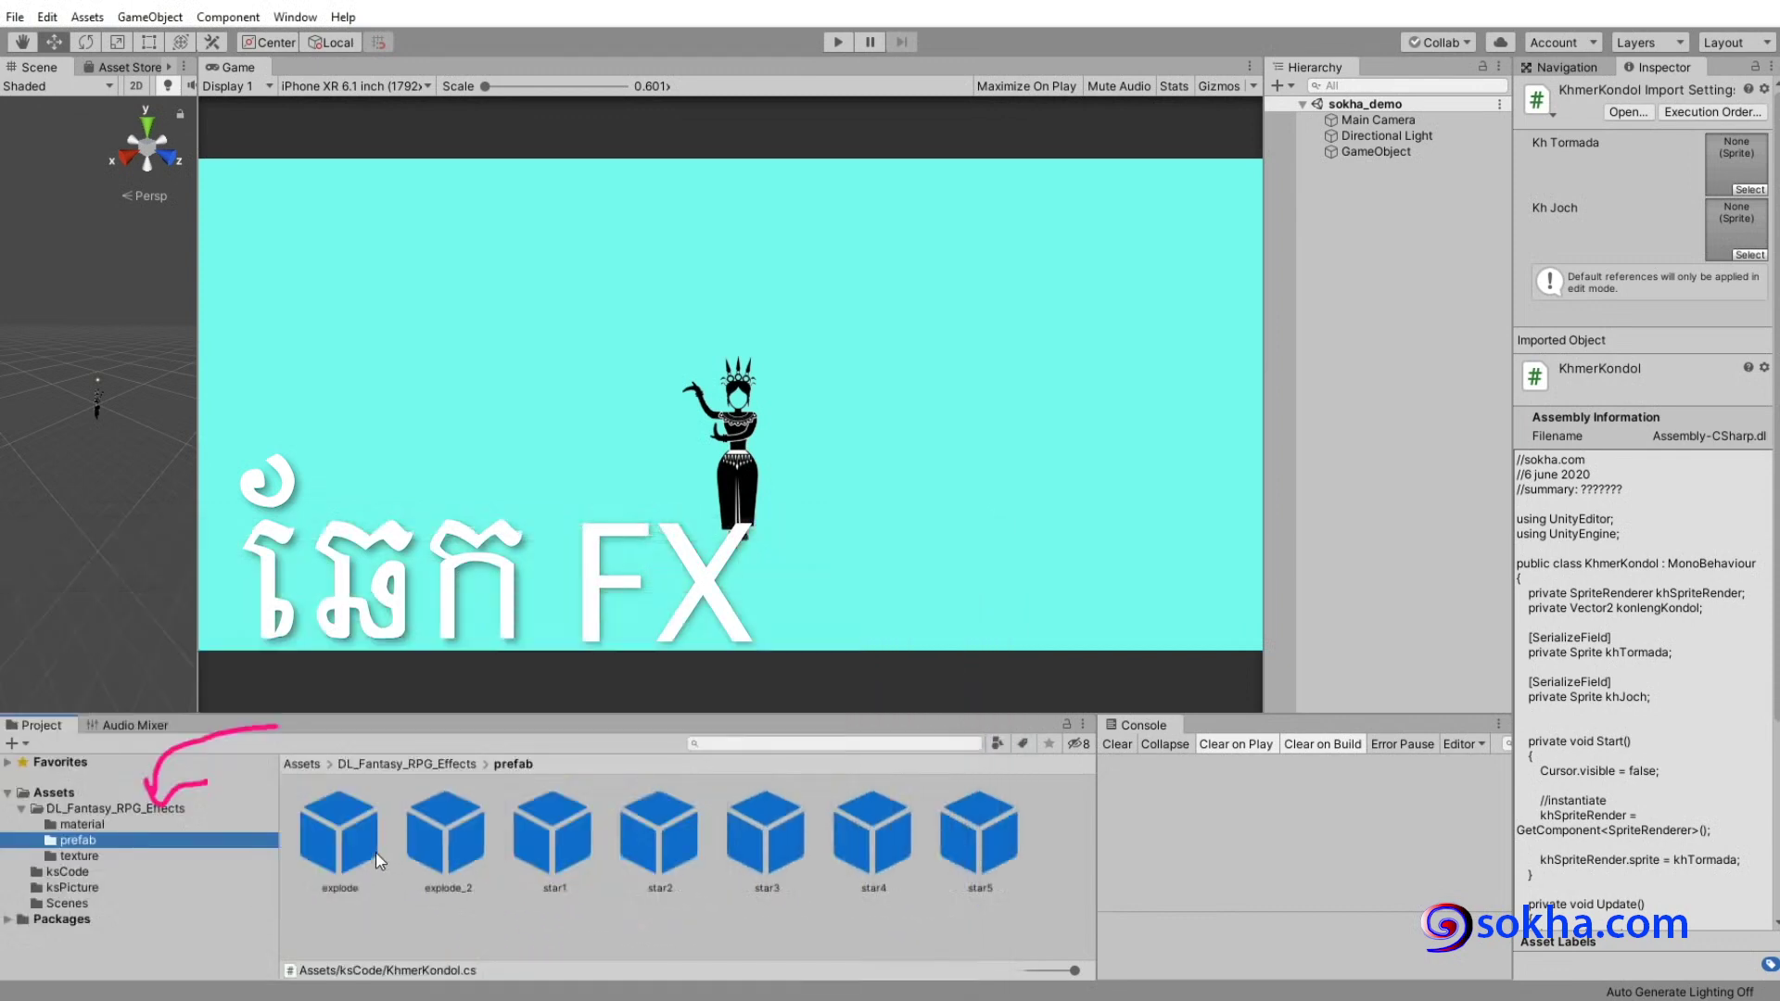
left_click(347, 846)
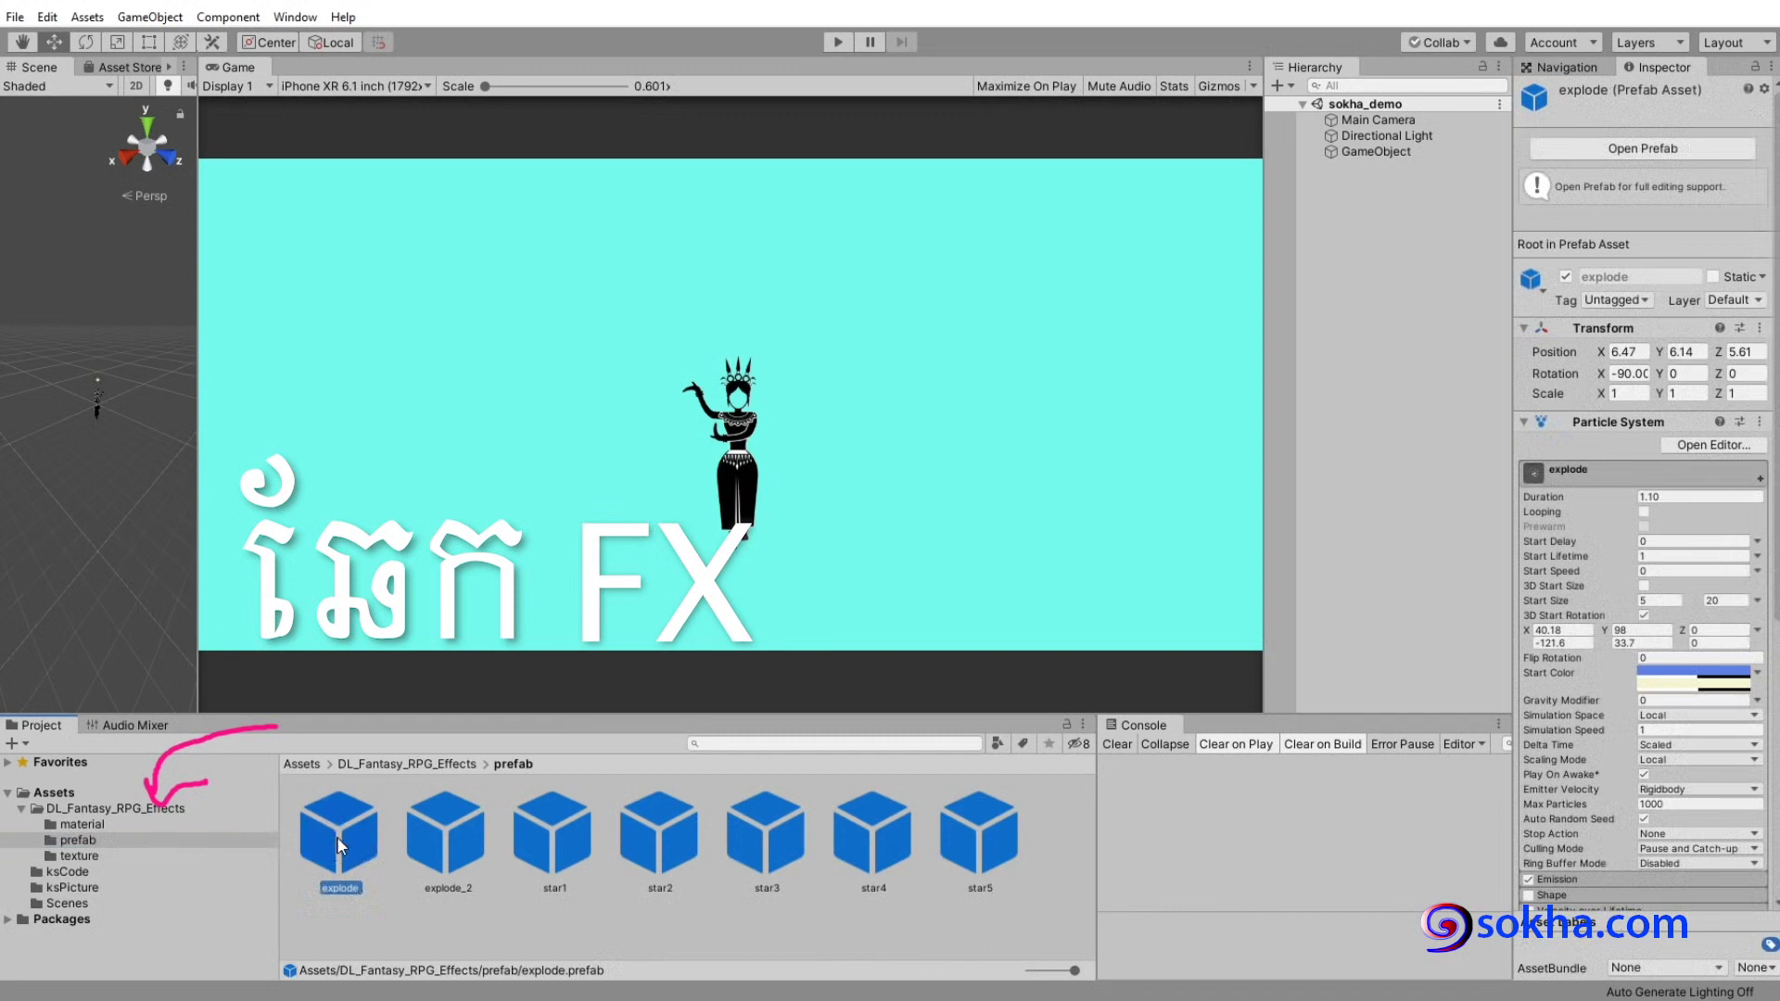
Drag the explode prefab into the sokha_demo hierarchy and widen the Scene view over the Game view.
left_click_drag(340, 844, 1304, 485)
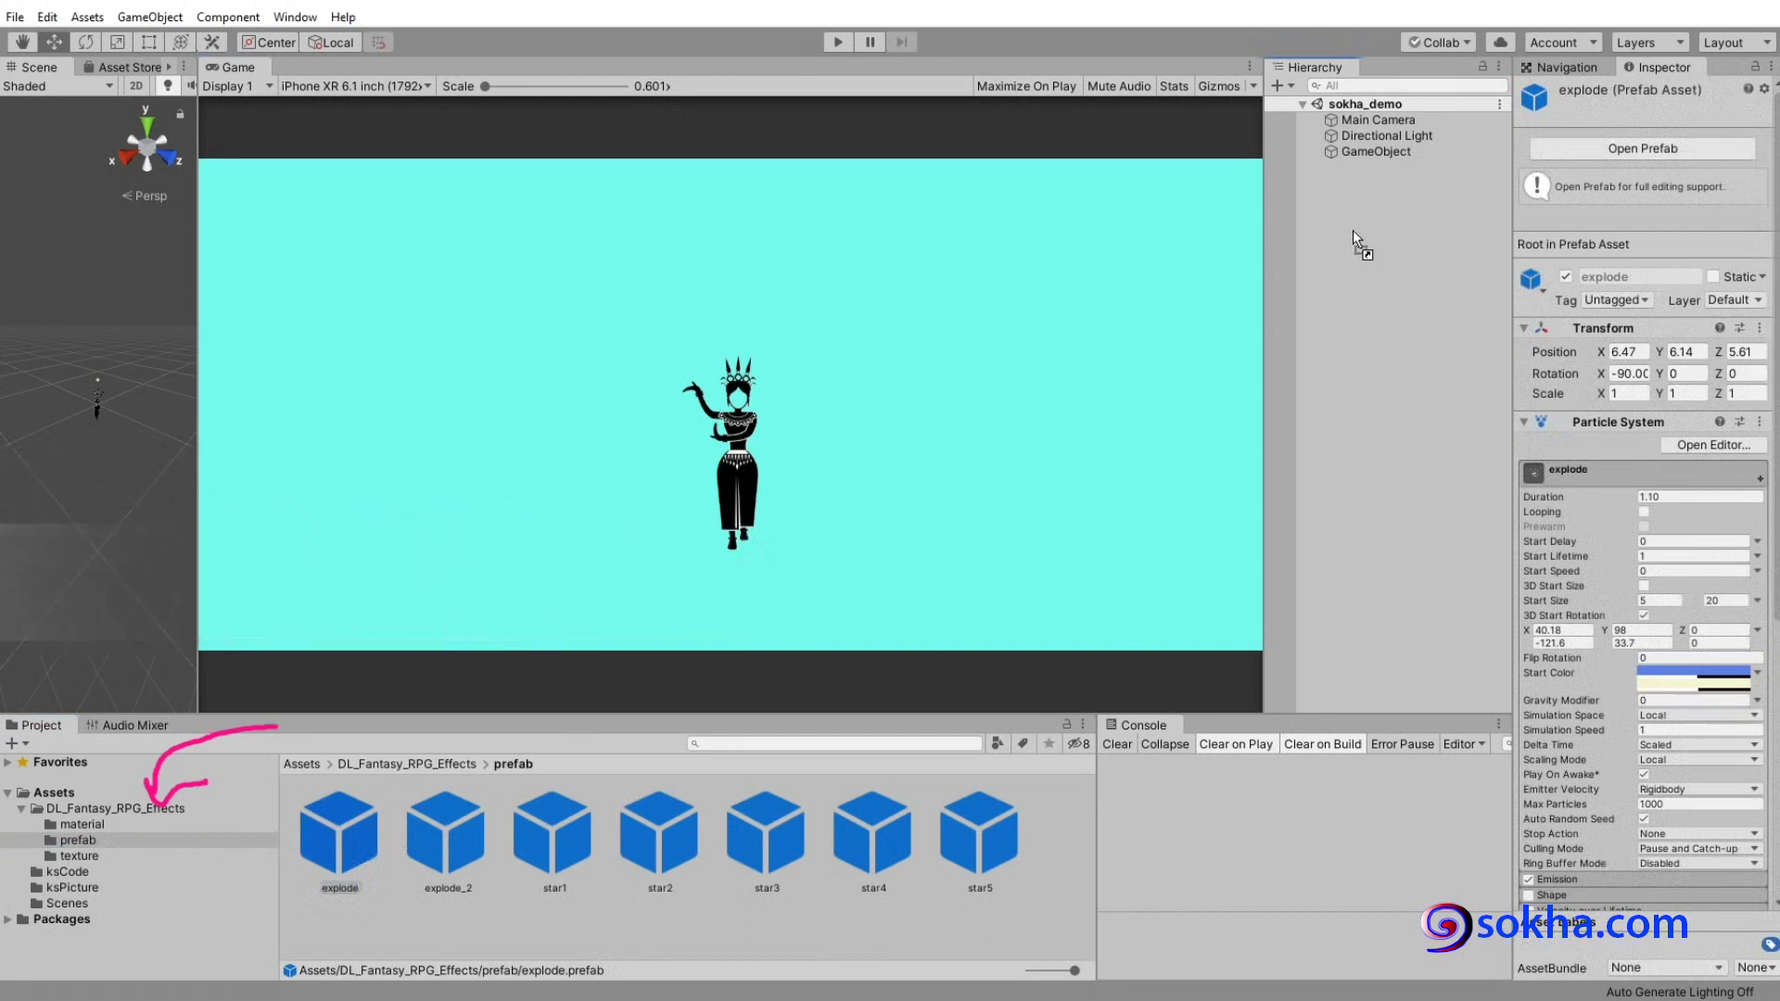
left_click_drag(1365, 264, 1353, 230)
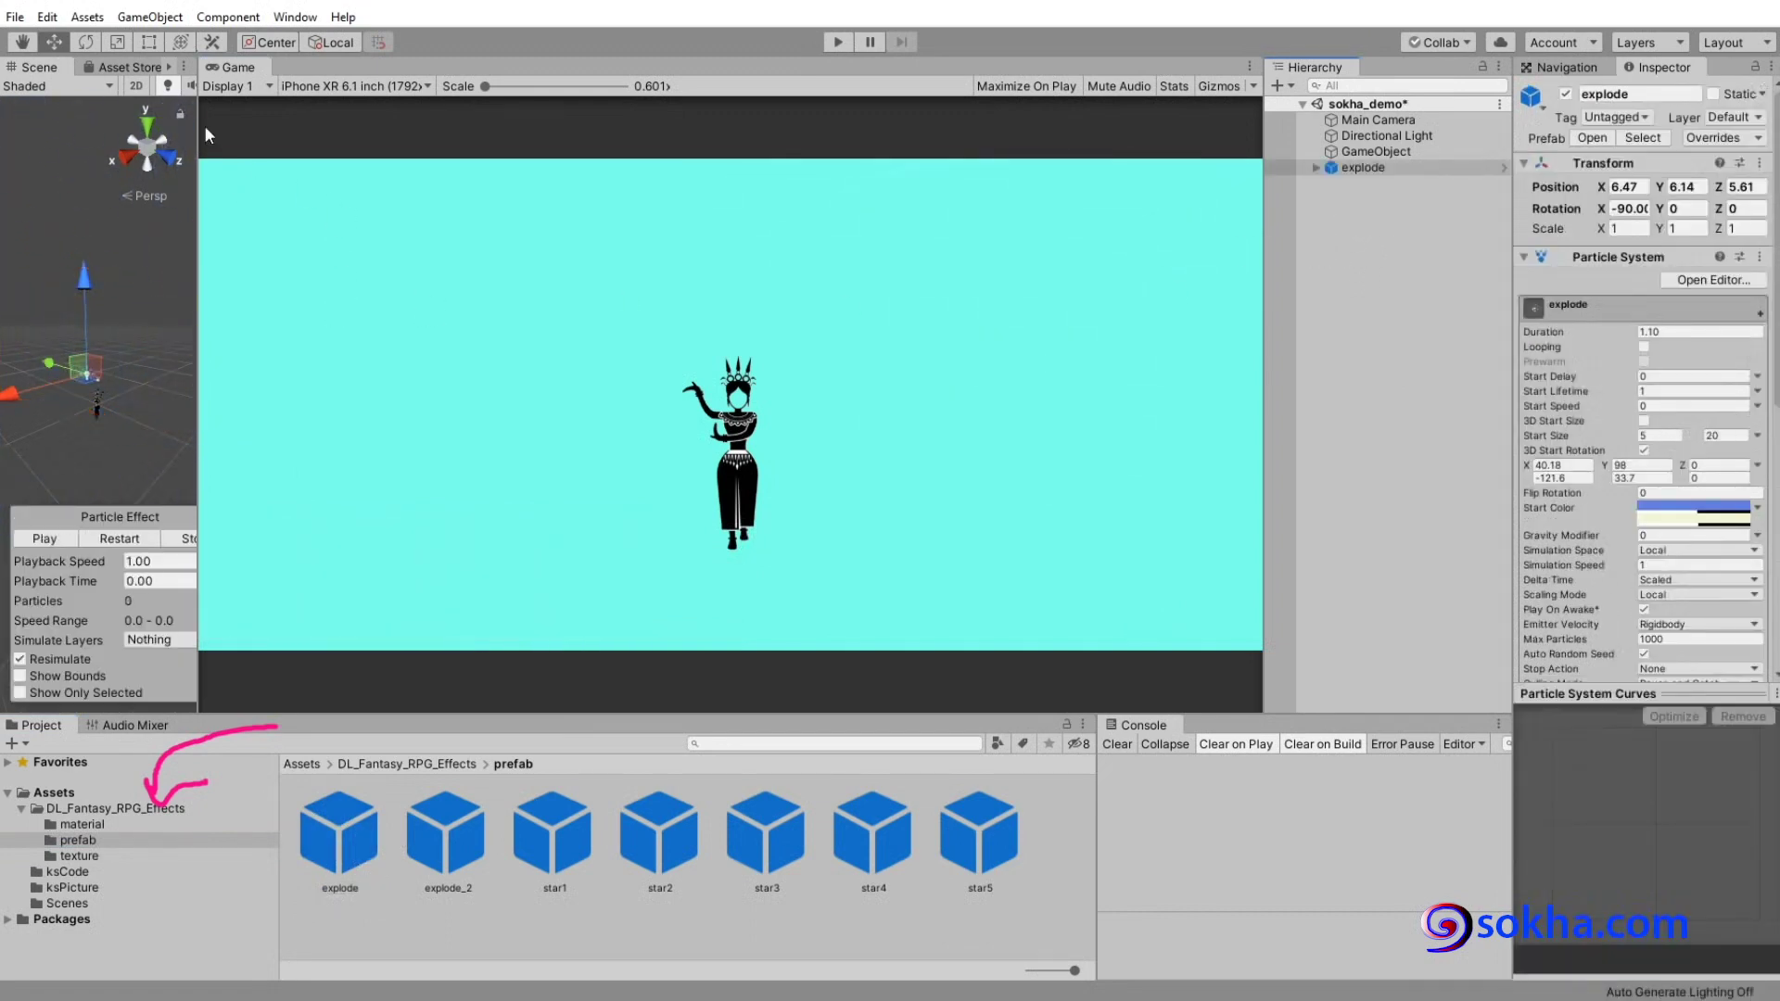
left_click_drag(198, 137, 906, 176)
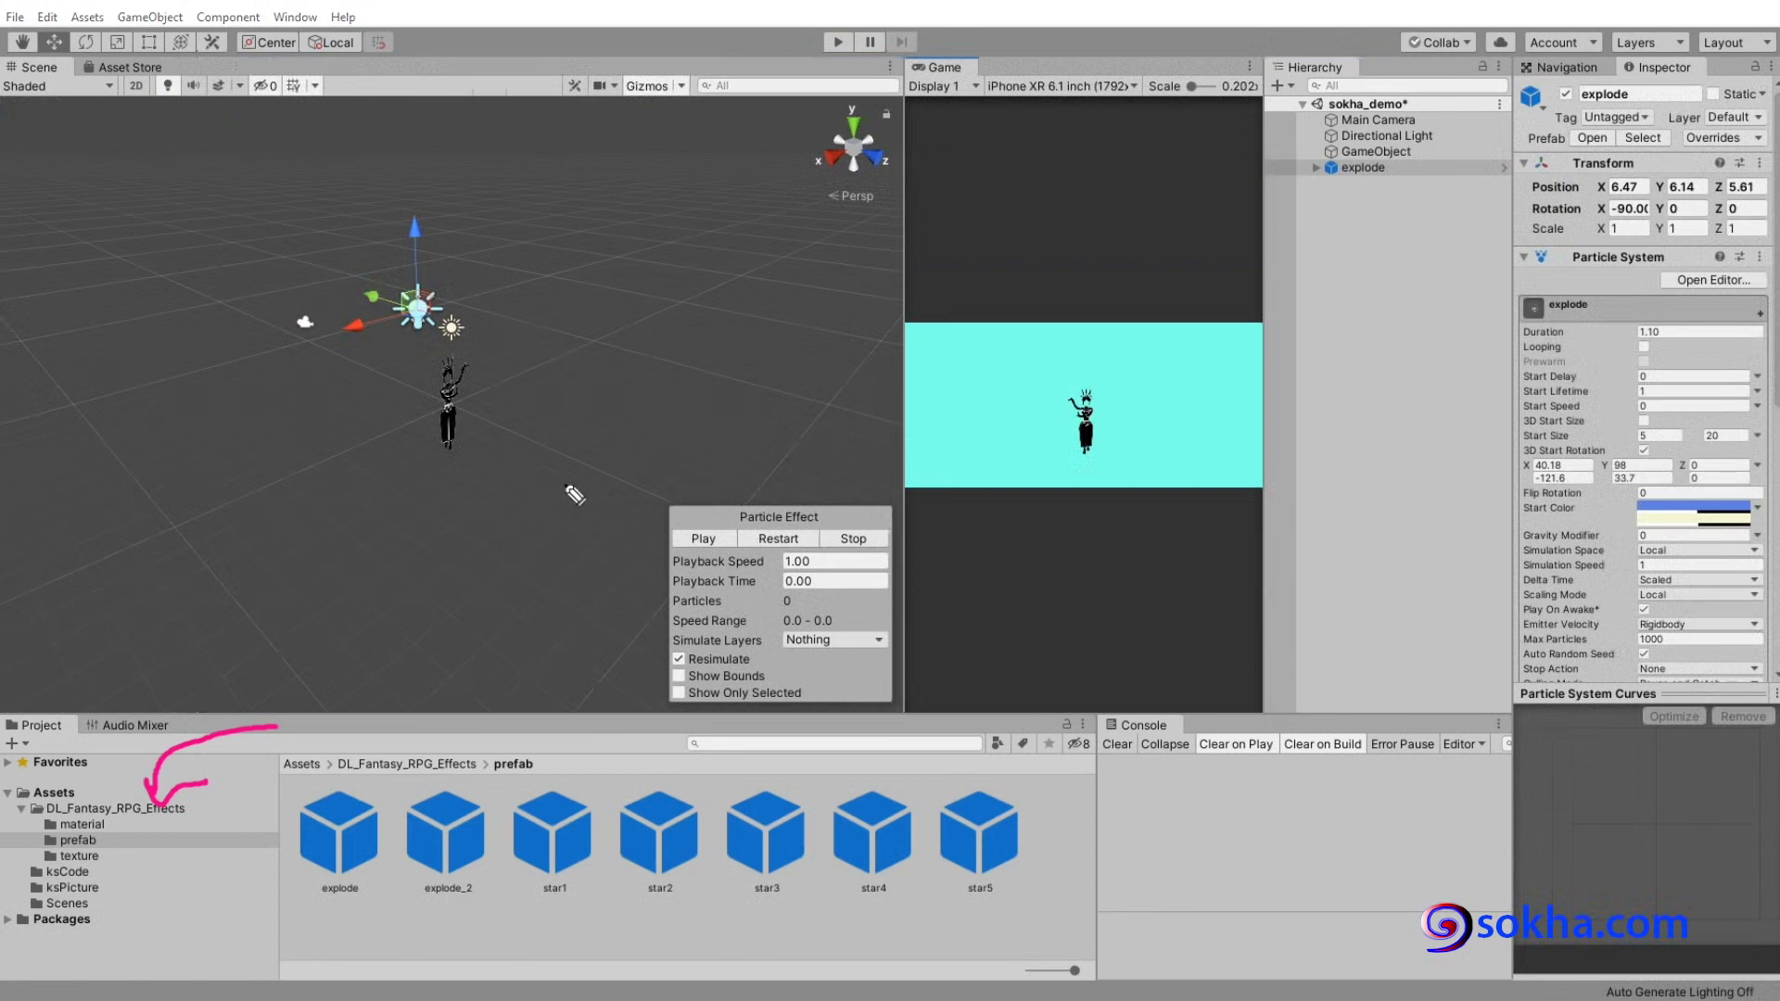
mouse_move(721, 397)
left_mouse_down()
mouse_move(697, 521)
mouse_move(727, 500)
left_mouse_up()
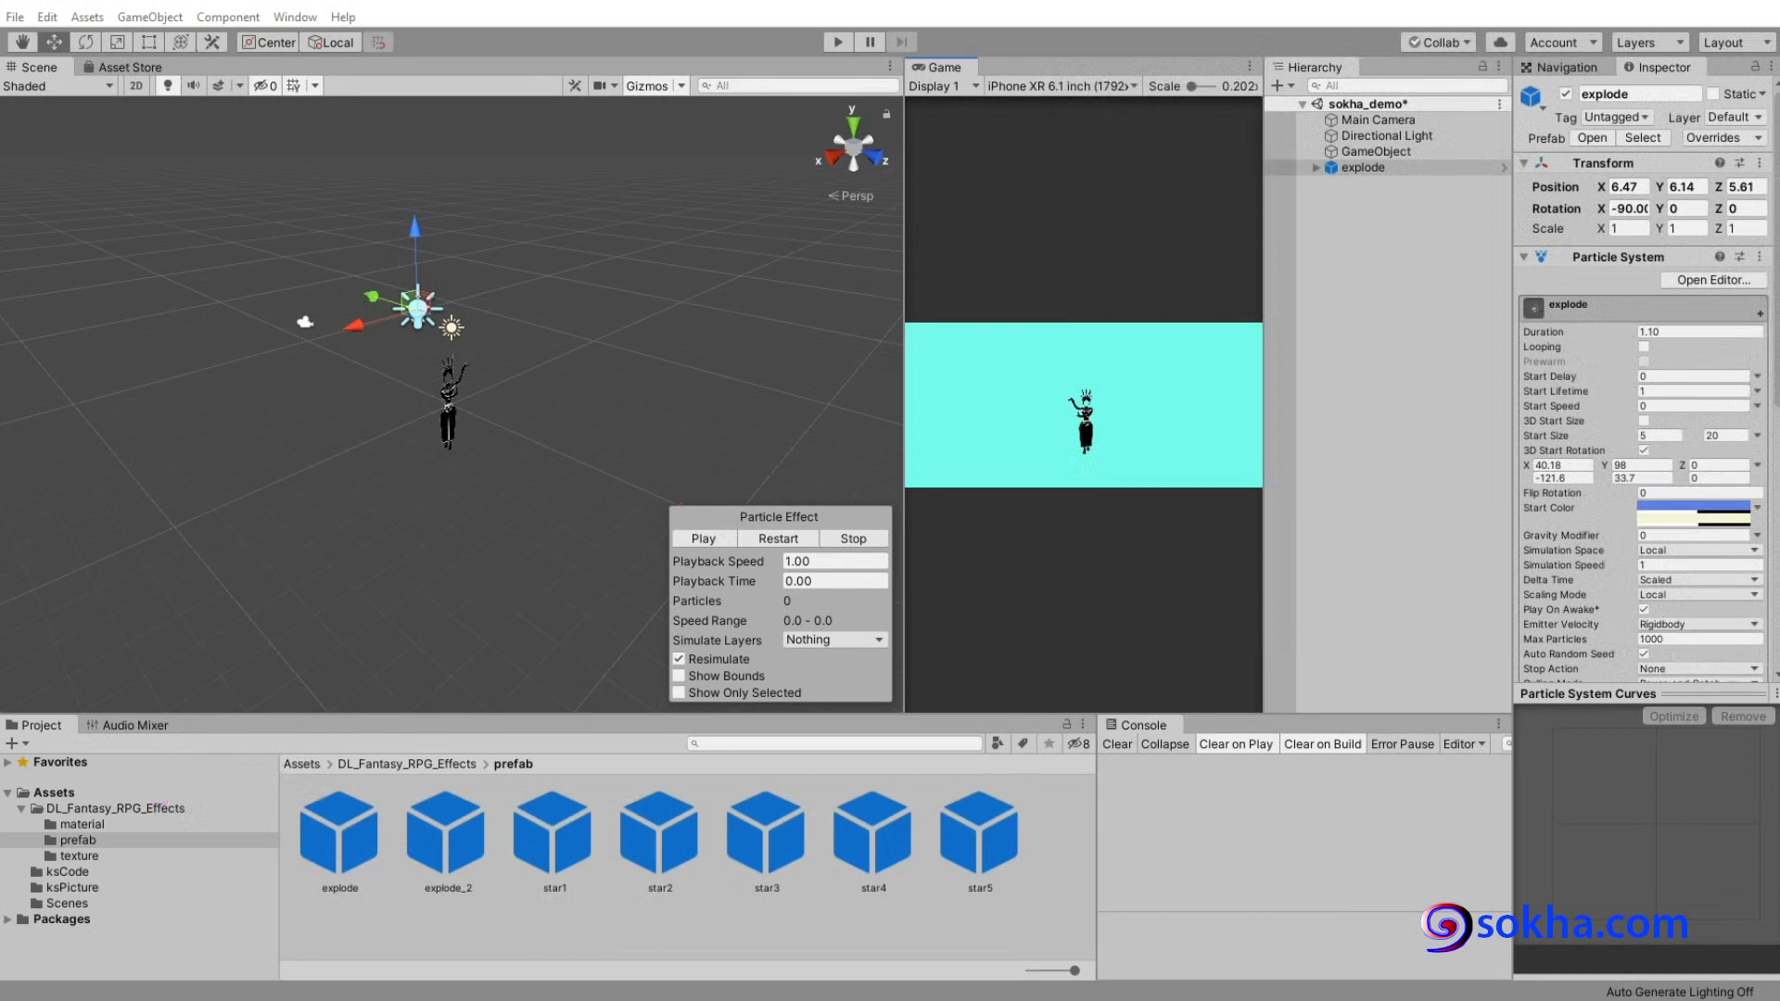
Preview the explode effect twice from the Particle Effect overlay.
left_click(704, 541)
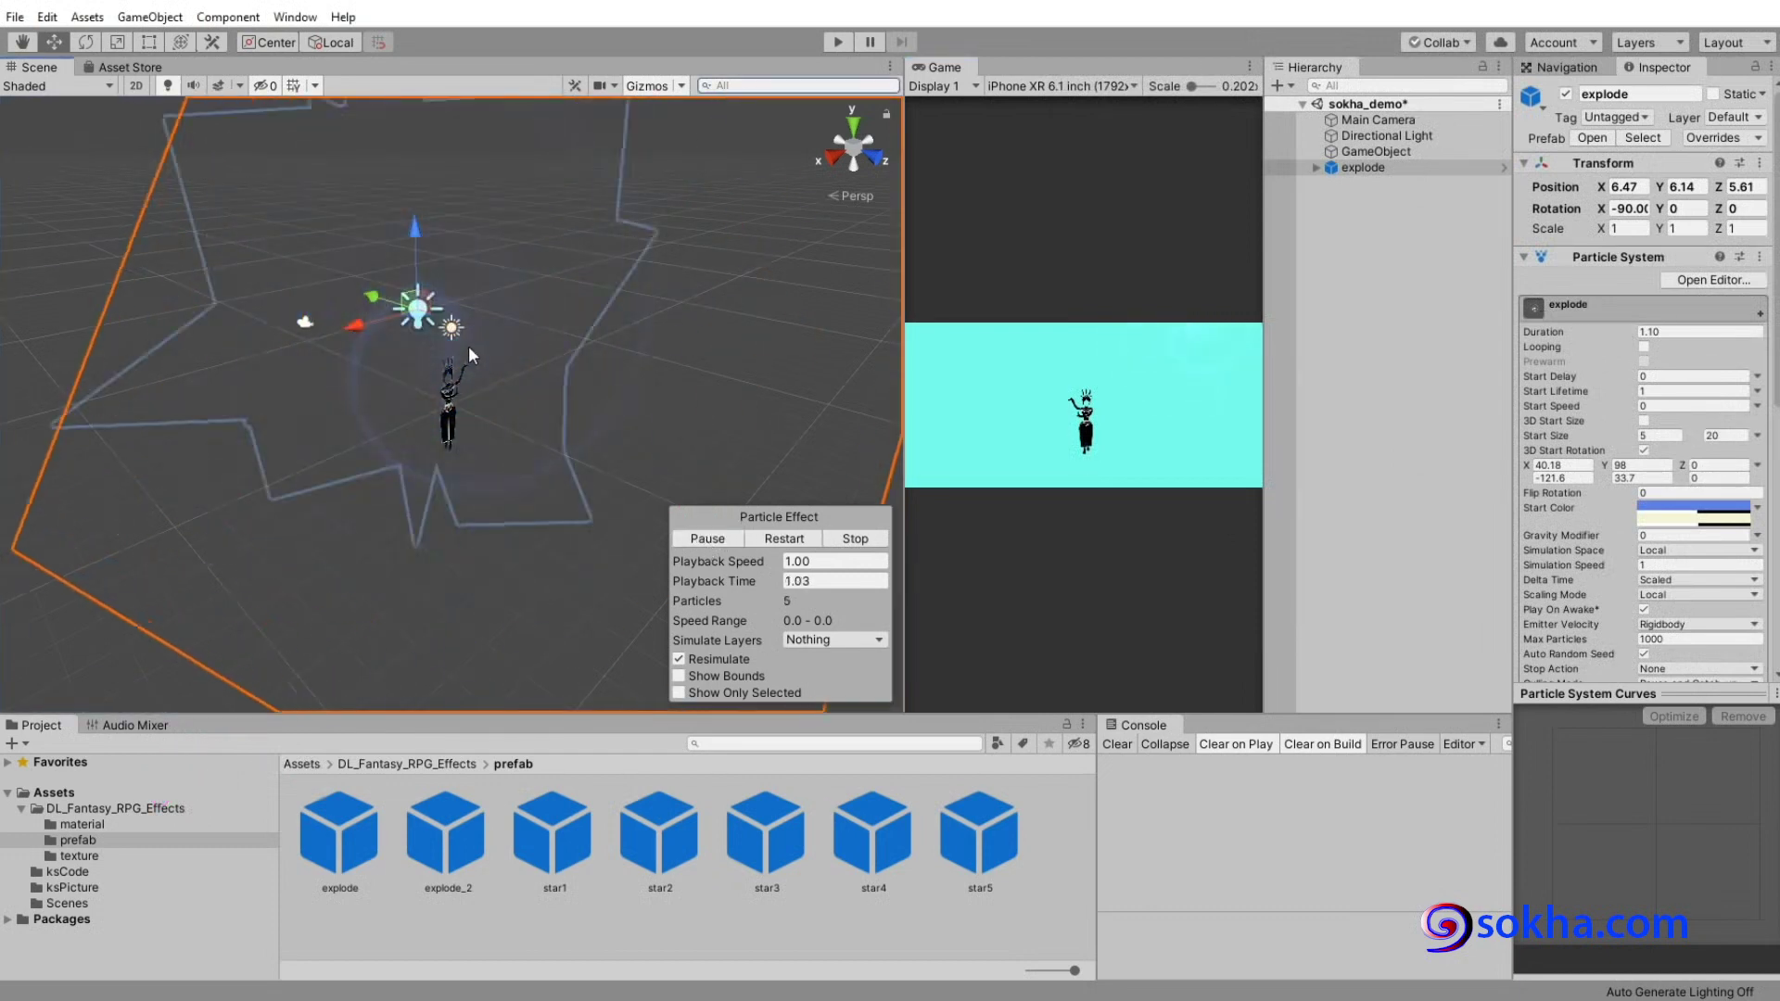
left_click(715, 551)
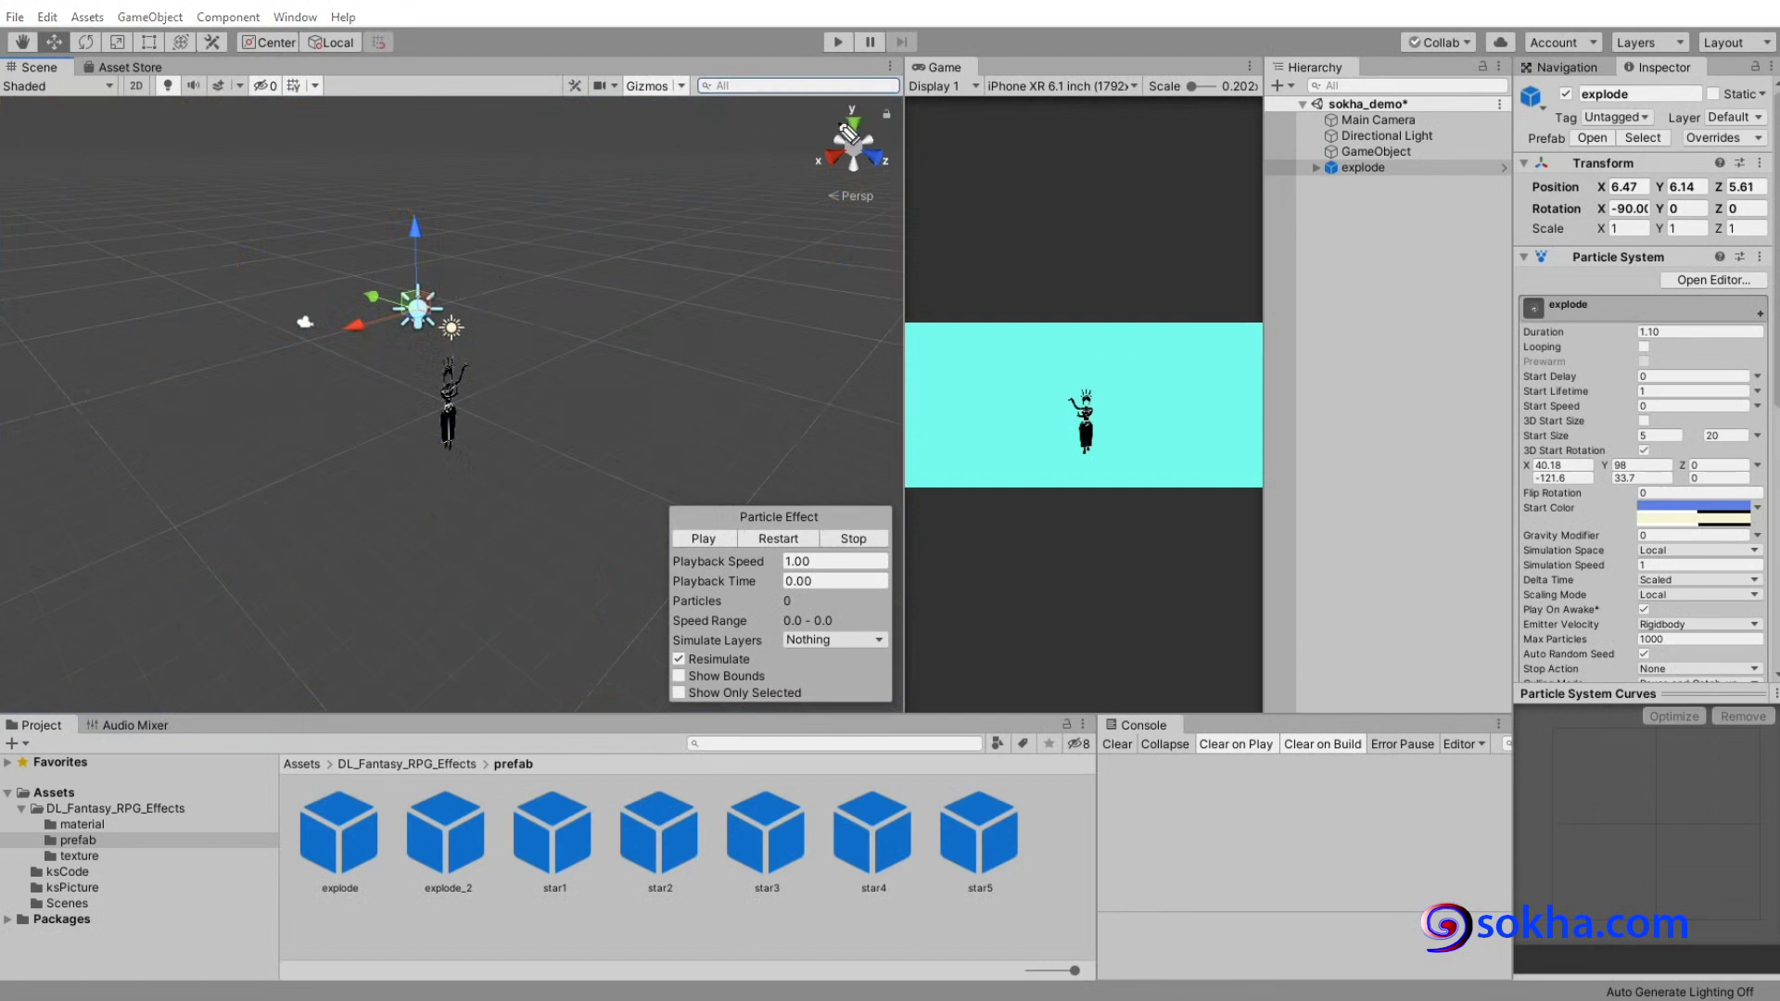
mouse_move(797, 130)
left_mouse_down()
mouse_move(885, 116)
mouse_move(802, 139)
left_mouse_up()
mouse_move(602, 305)
left_mouse_down()
mouse_move(792, 221)
mouse_move(781, 255)
left_mouse_up()
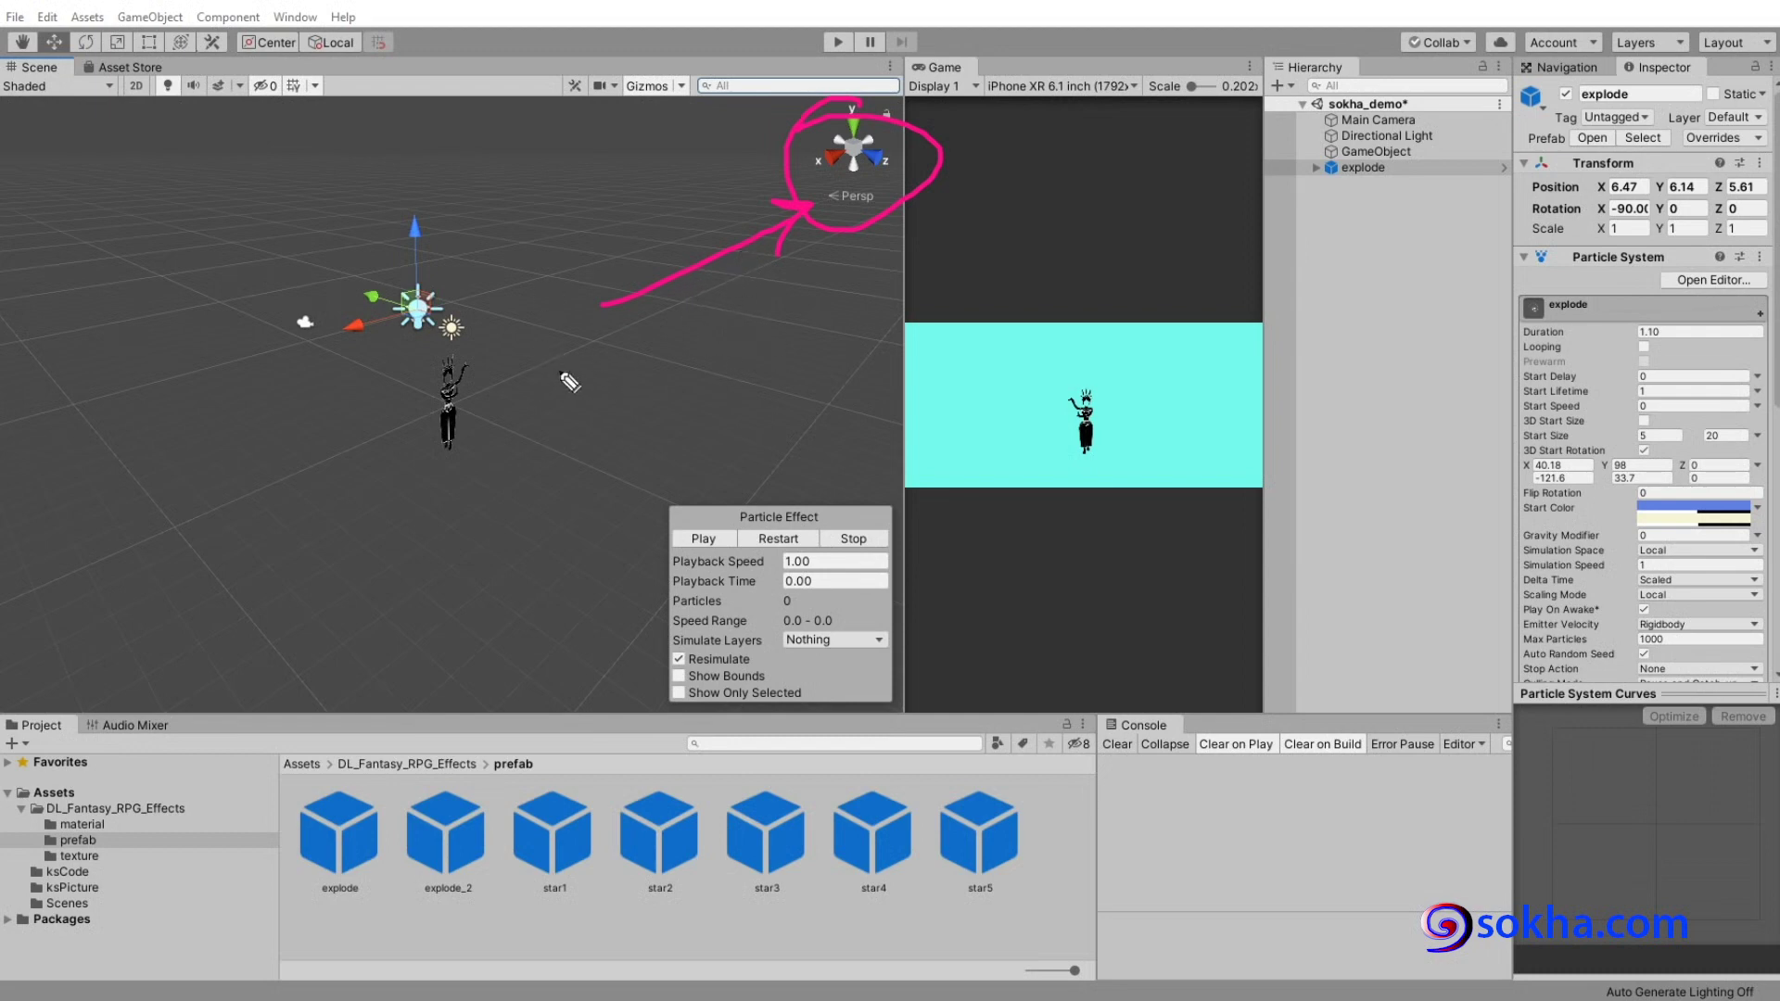
left_click_drag(124, 198, 136, 117)
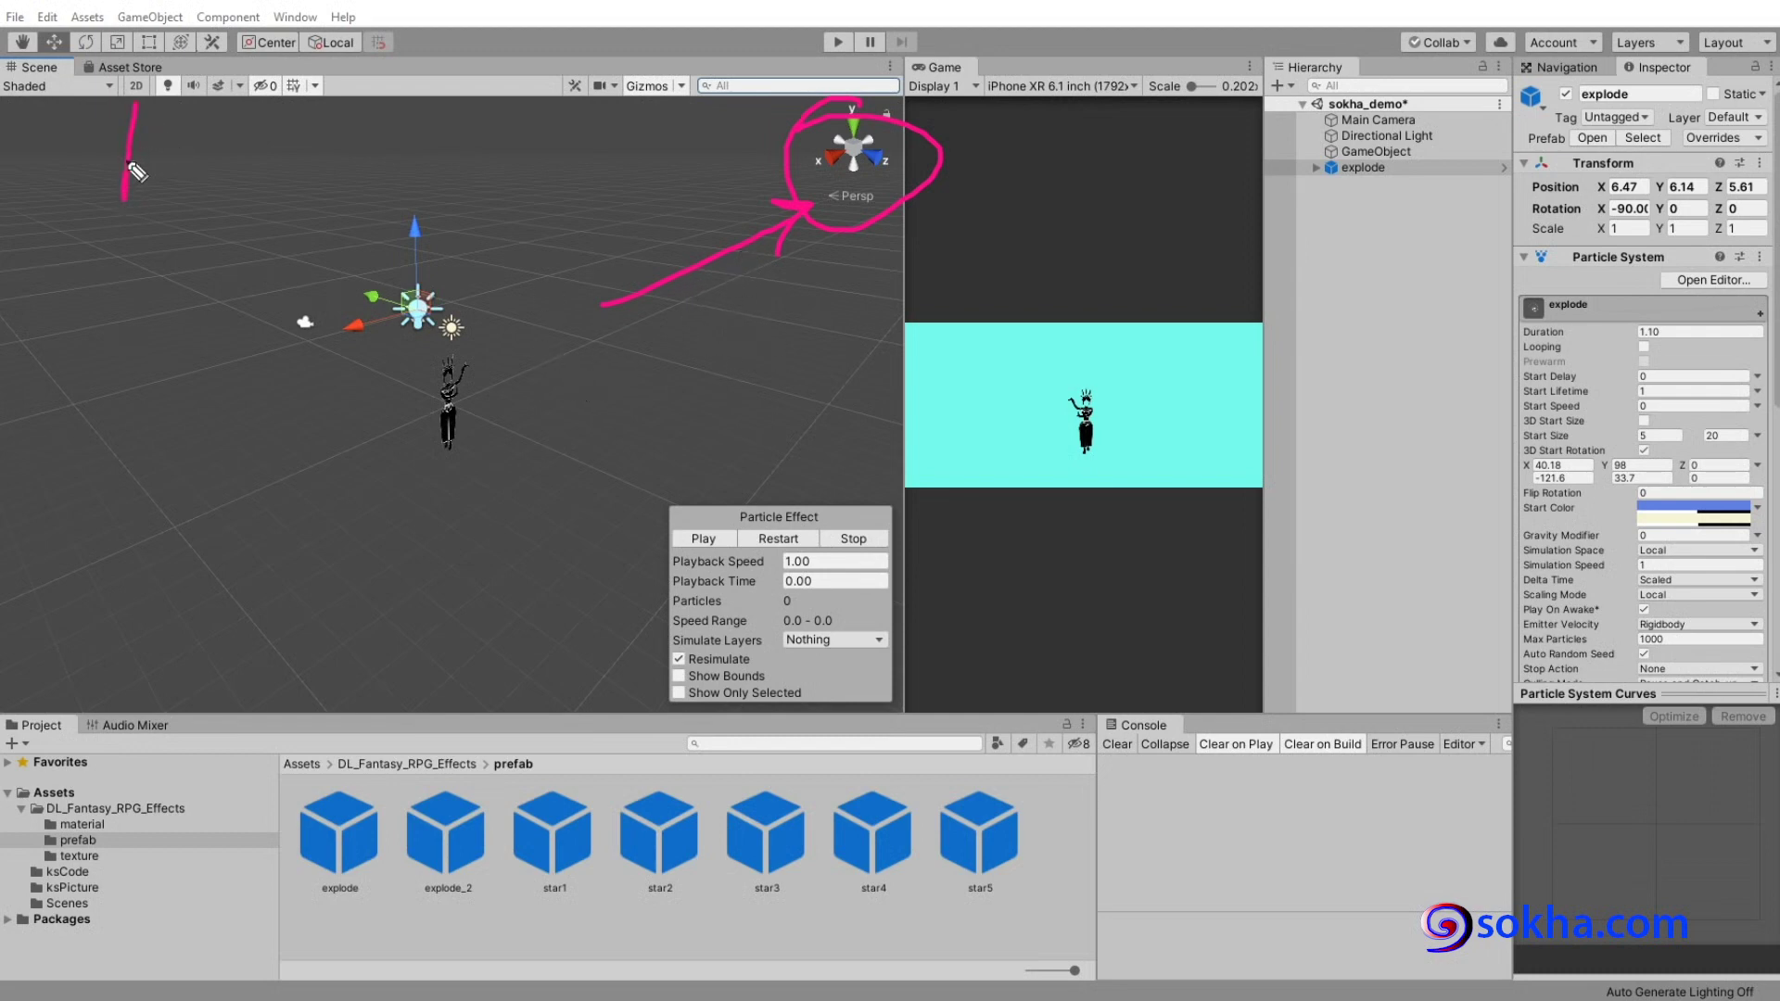
Switch the Scene view to 2D and replay the explode effect preview.
left_click(133, 86)
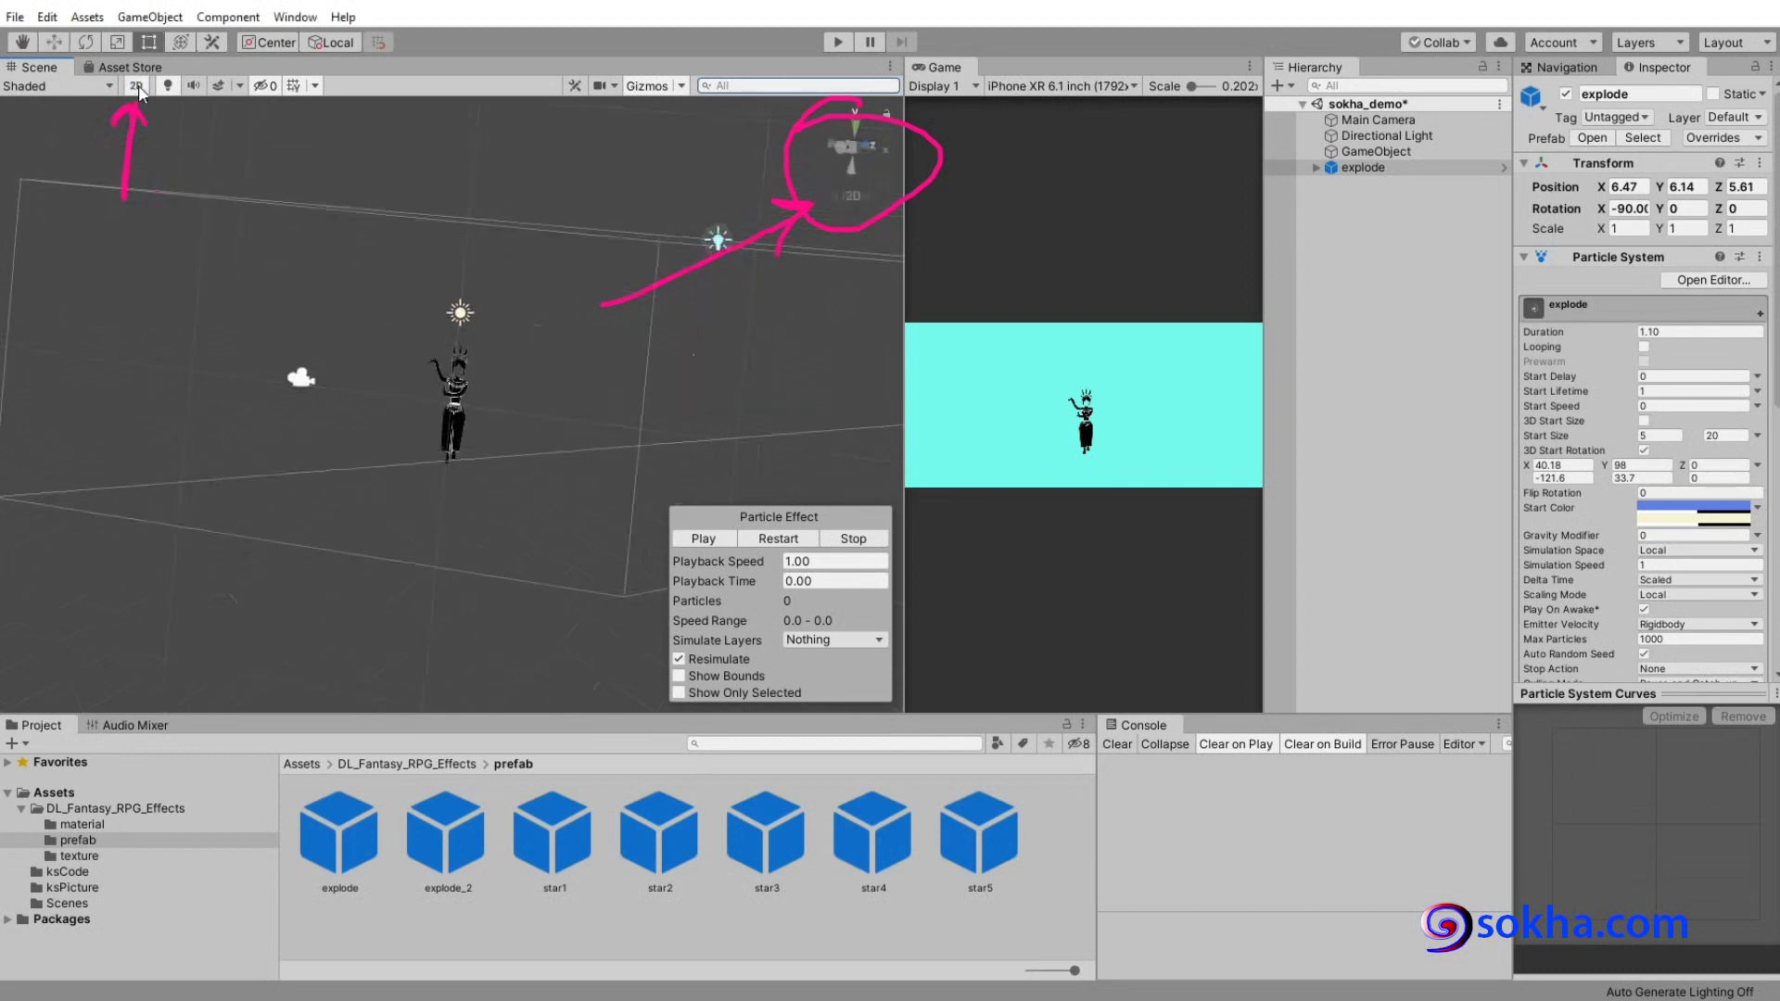
left_click(703, 538)
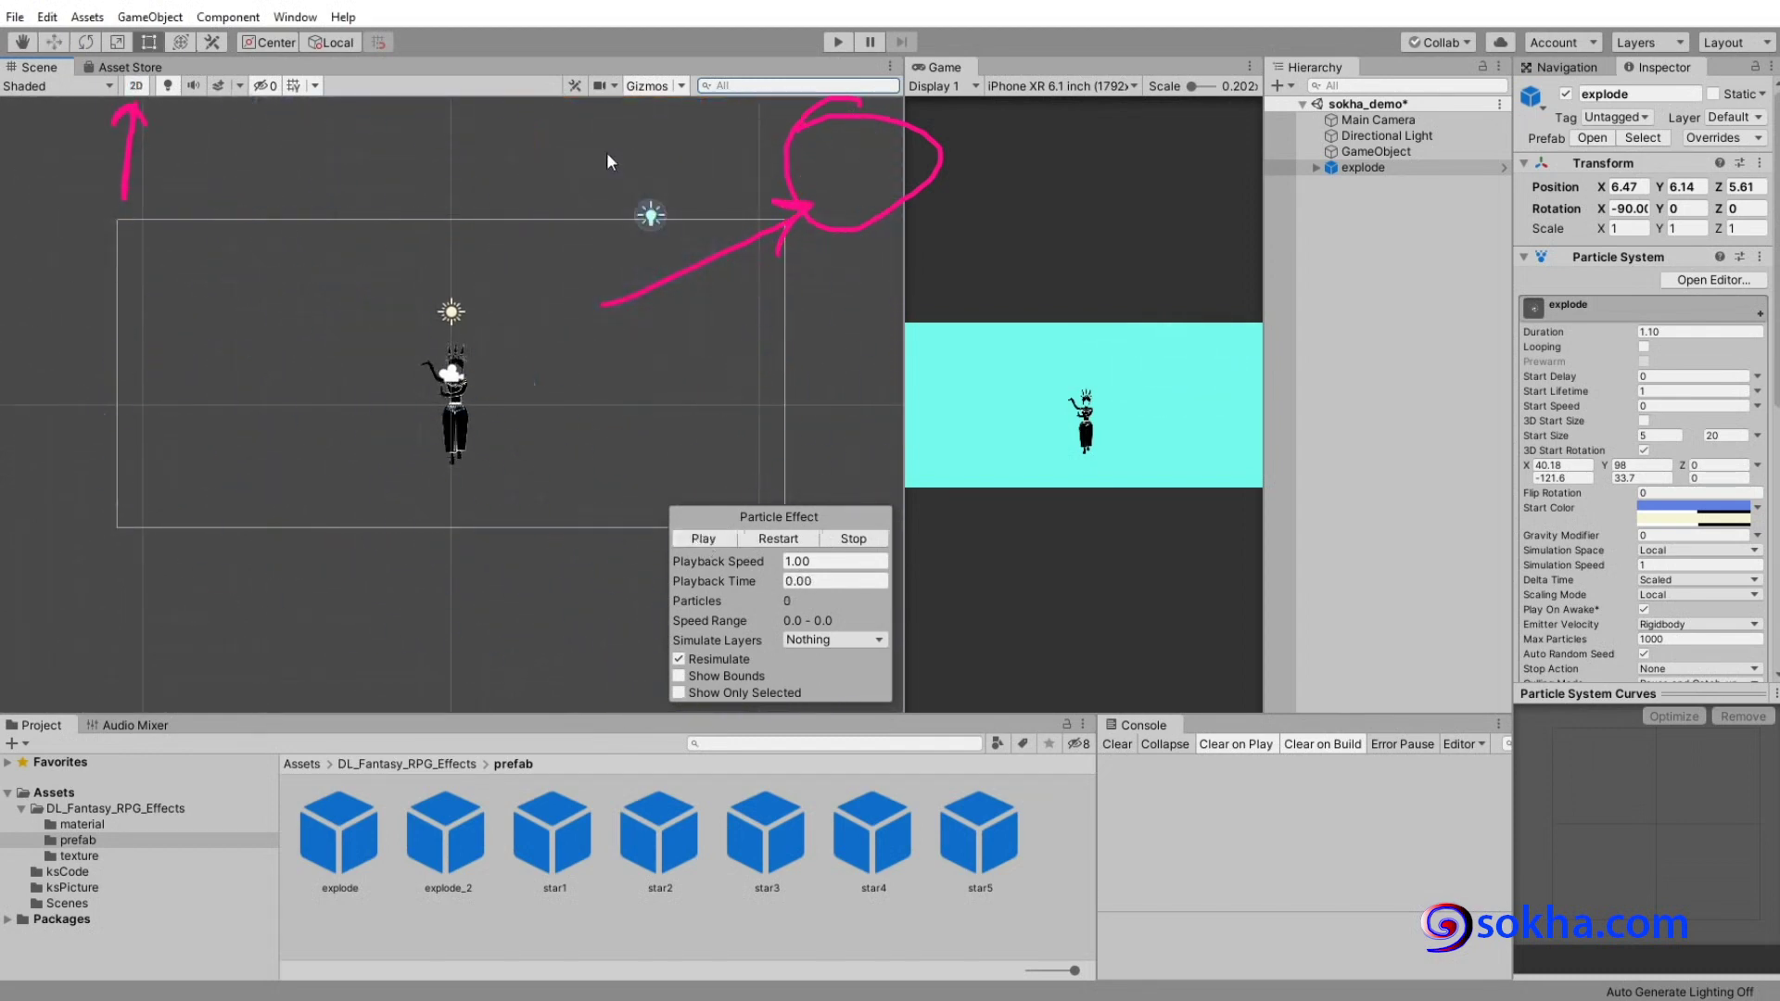
left_click(703, 540)
Add explode_2, star1 and star2 instances to the scene, replaying the explode_2 preview several times.
left_click(466, 846)
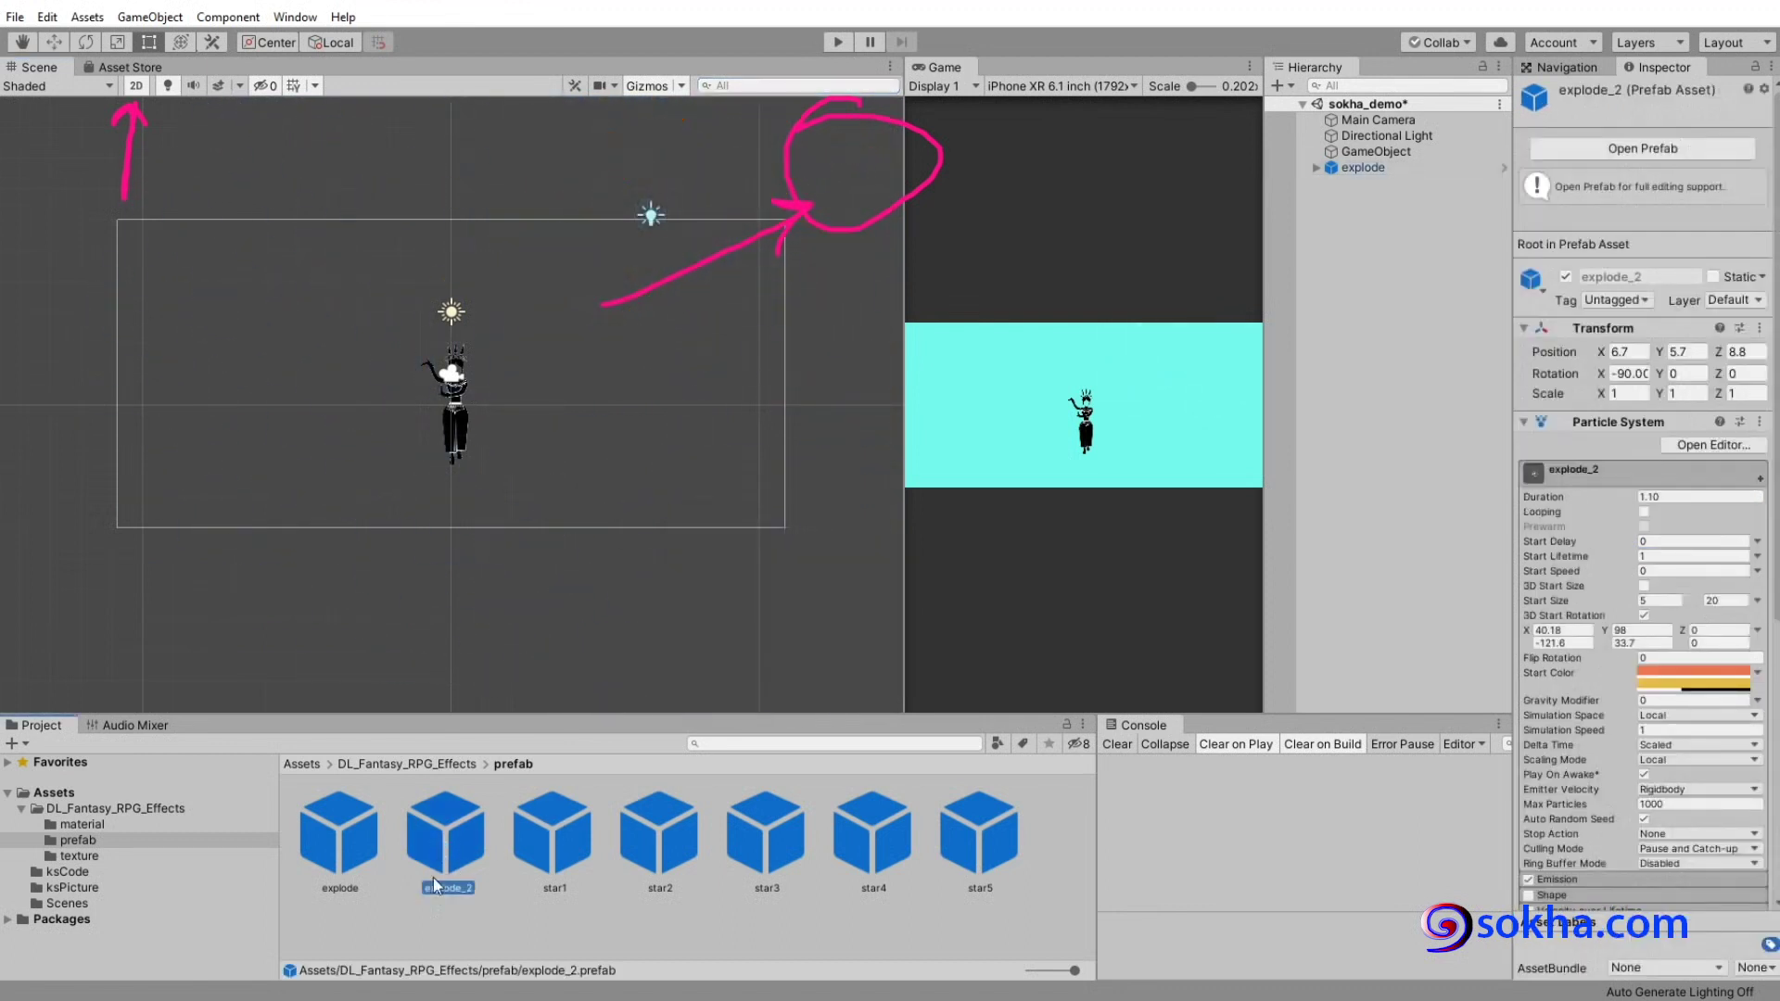
mouse_move(454, 848)
left_mouse_down()
mouse_move(1226, 304)
mouse_move(652, 220)
left_mouse_up()
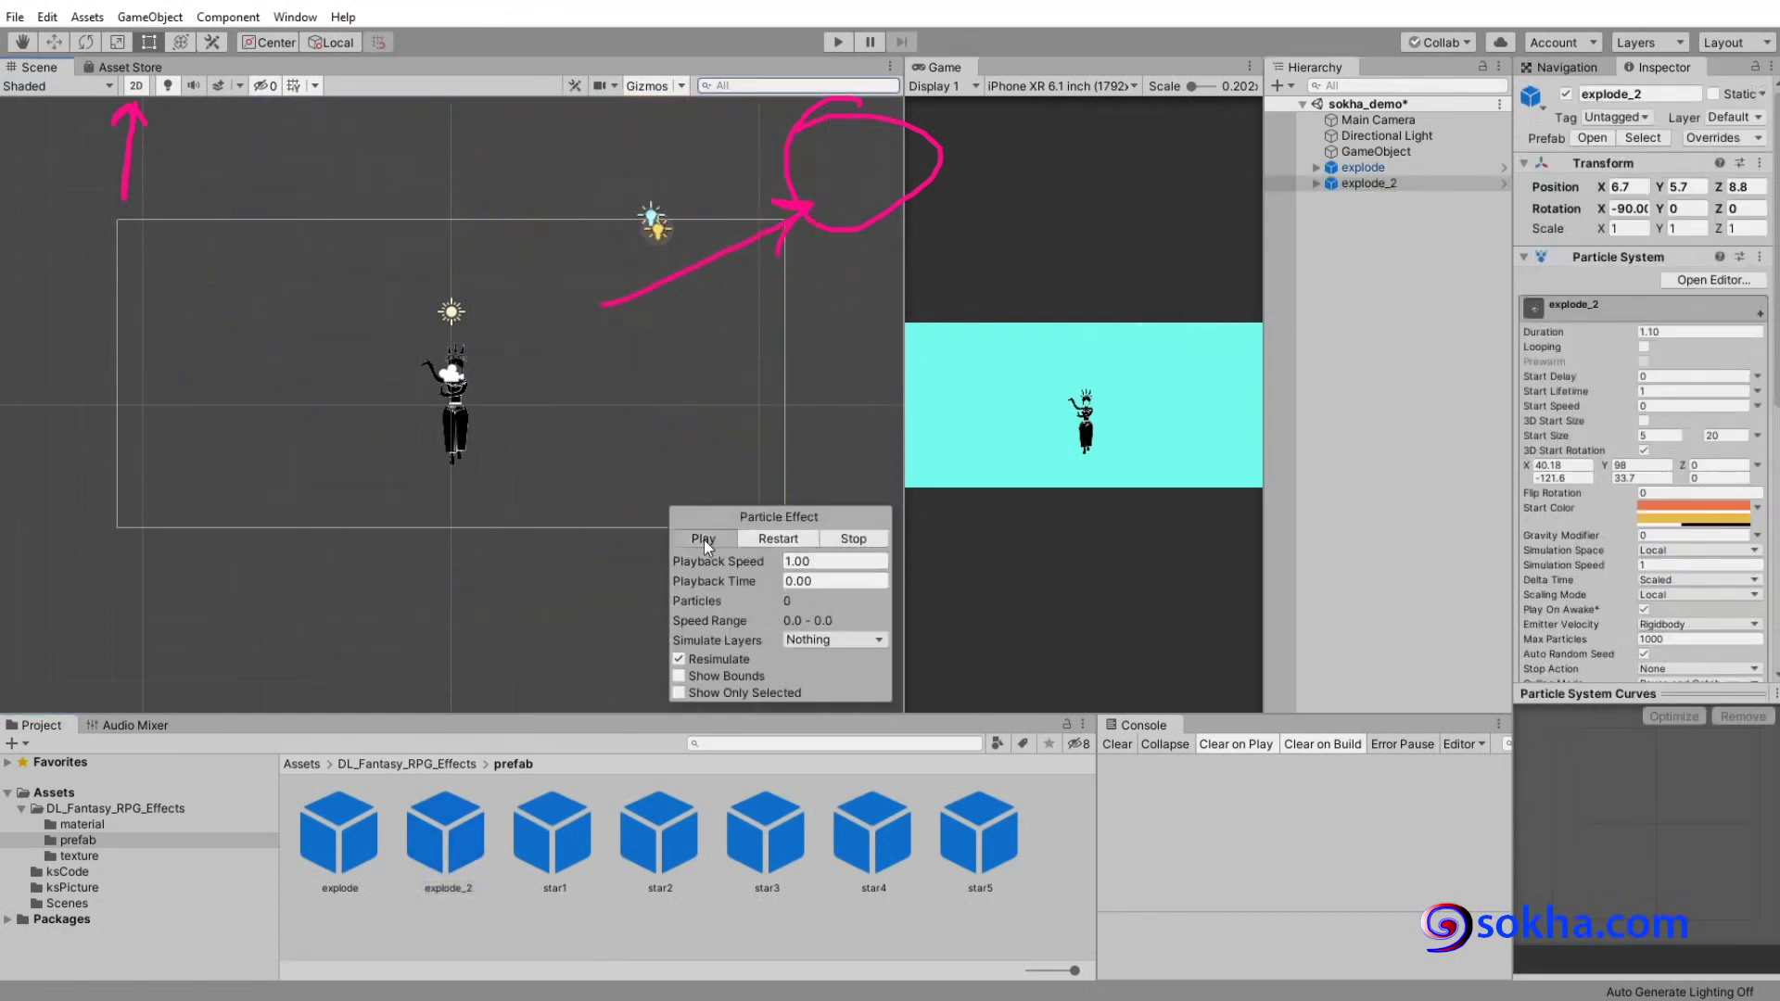
left_click(704, 540)
left_click(704, 539)
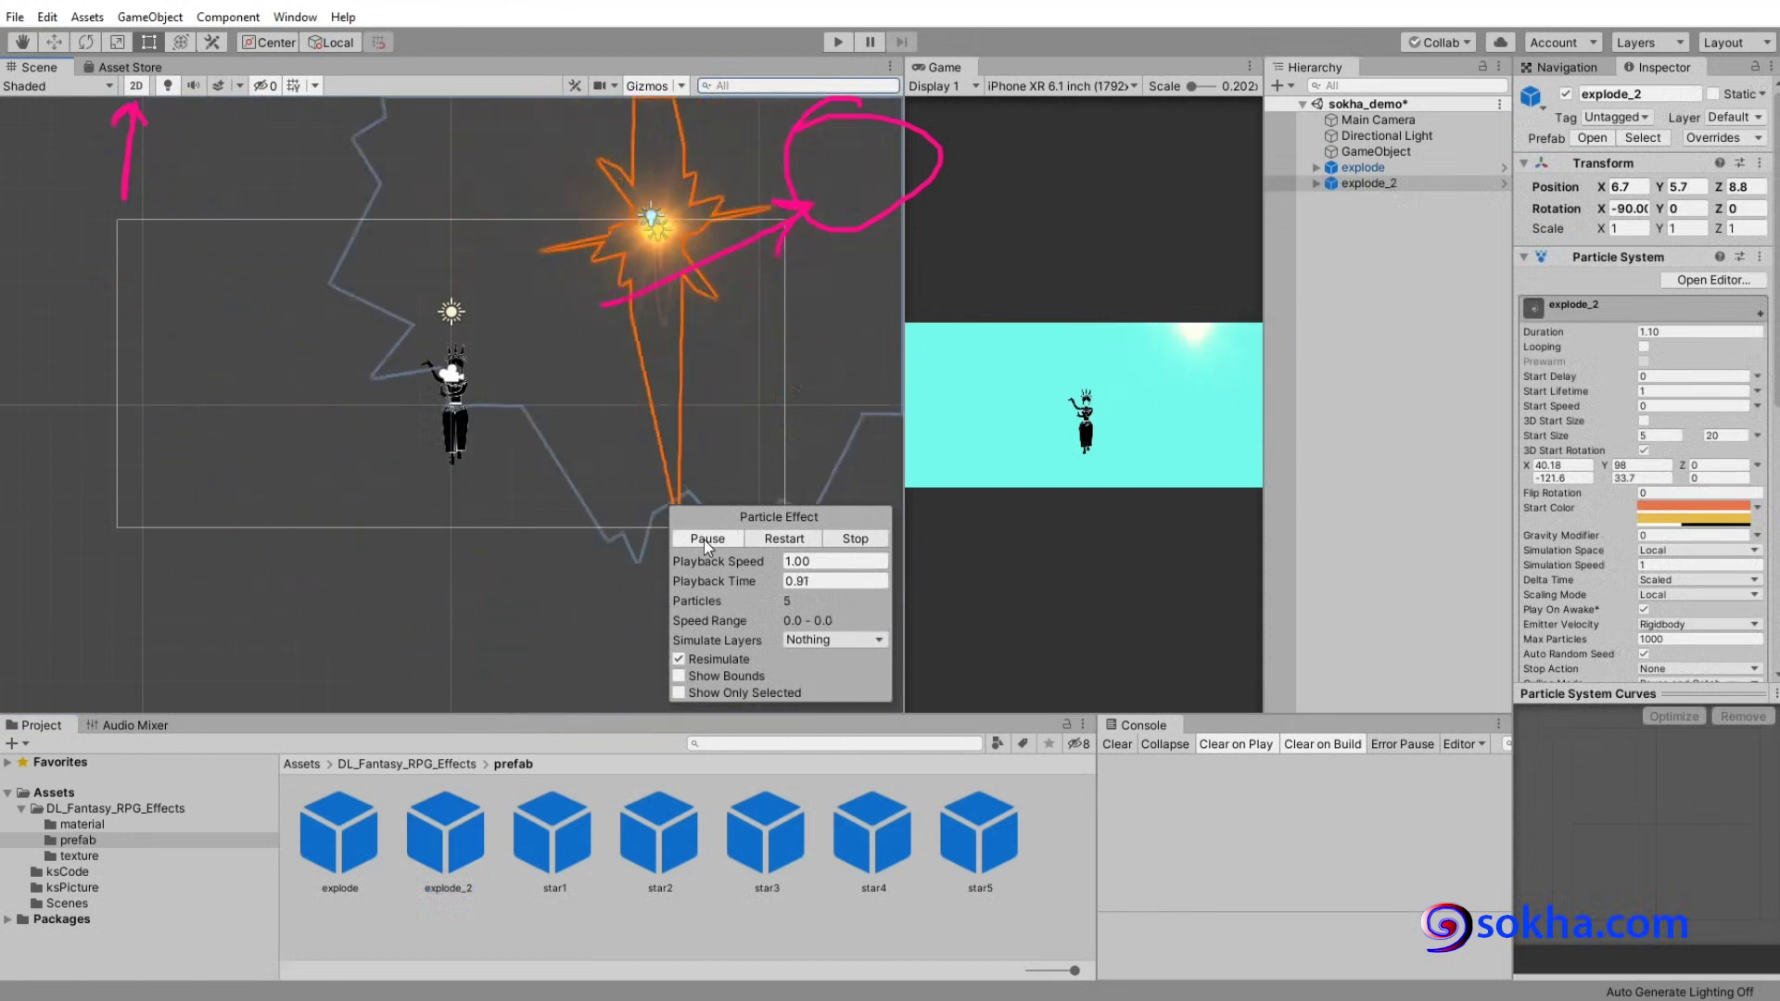
left_click(703, 539)
left_click(703, 540)
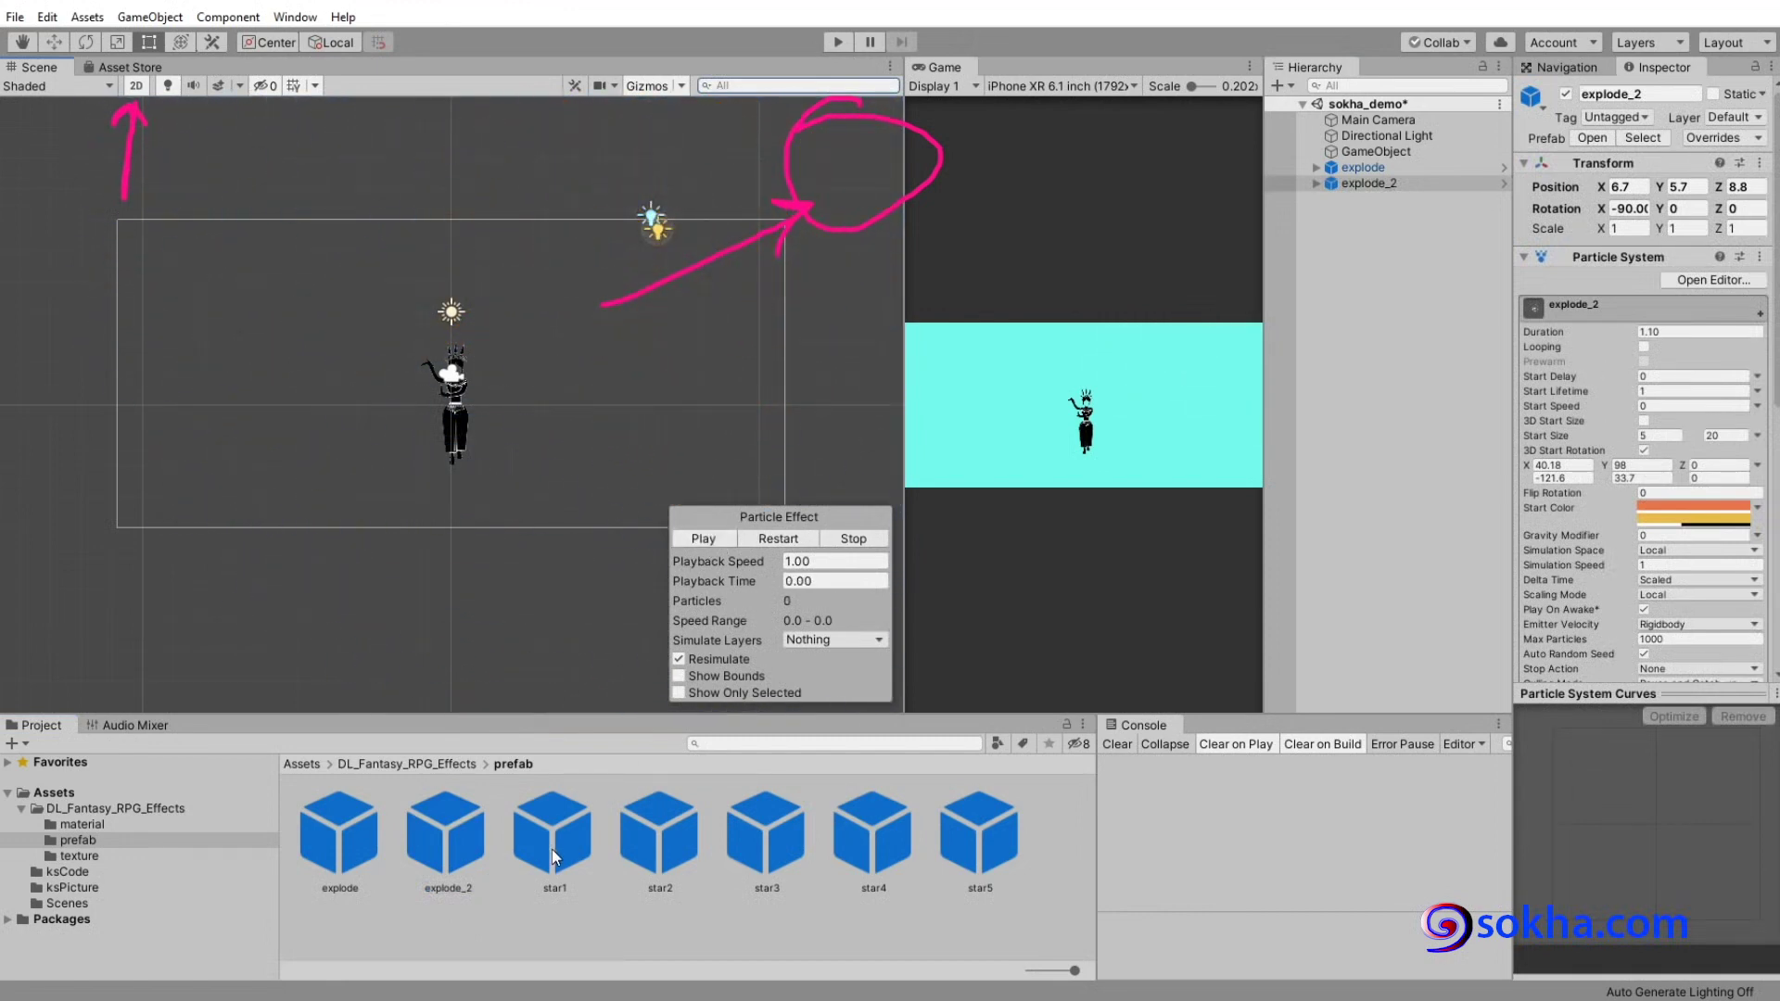
left_click_drag(553, 849, 643, 230)
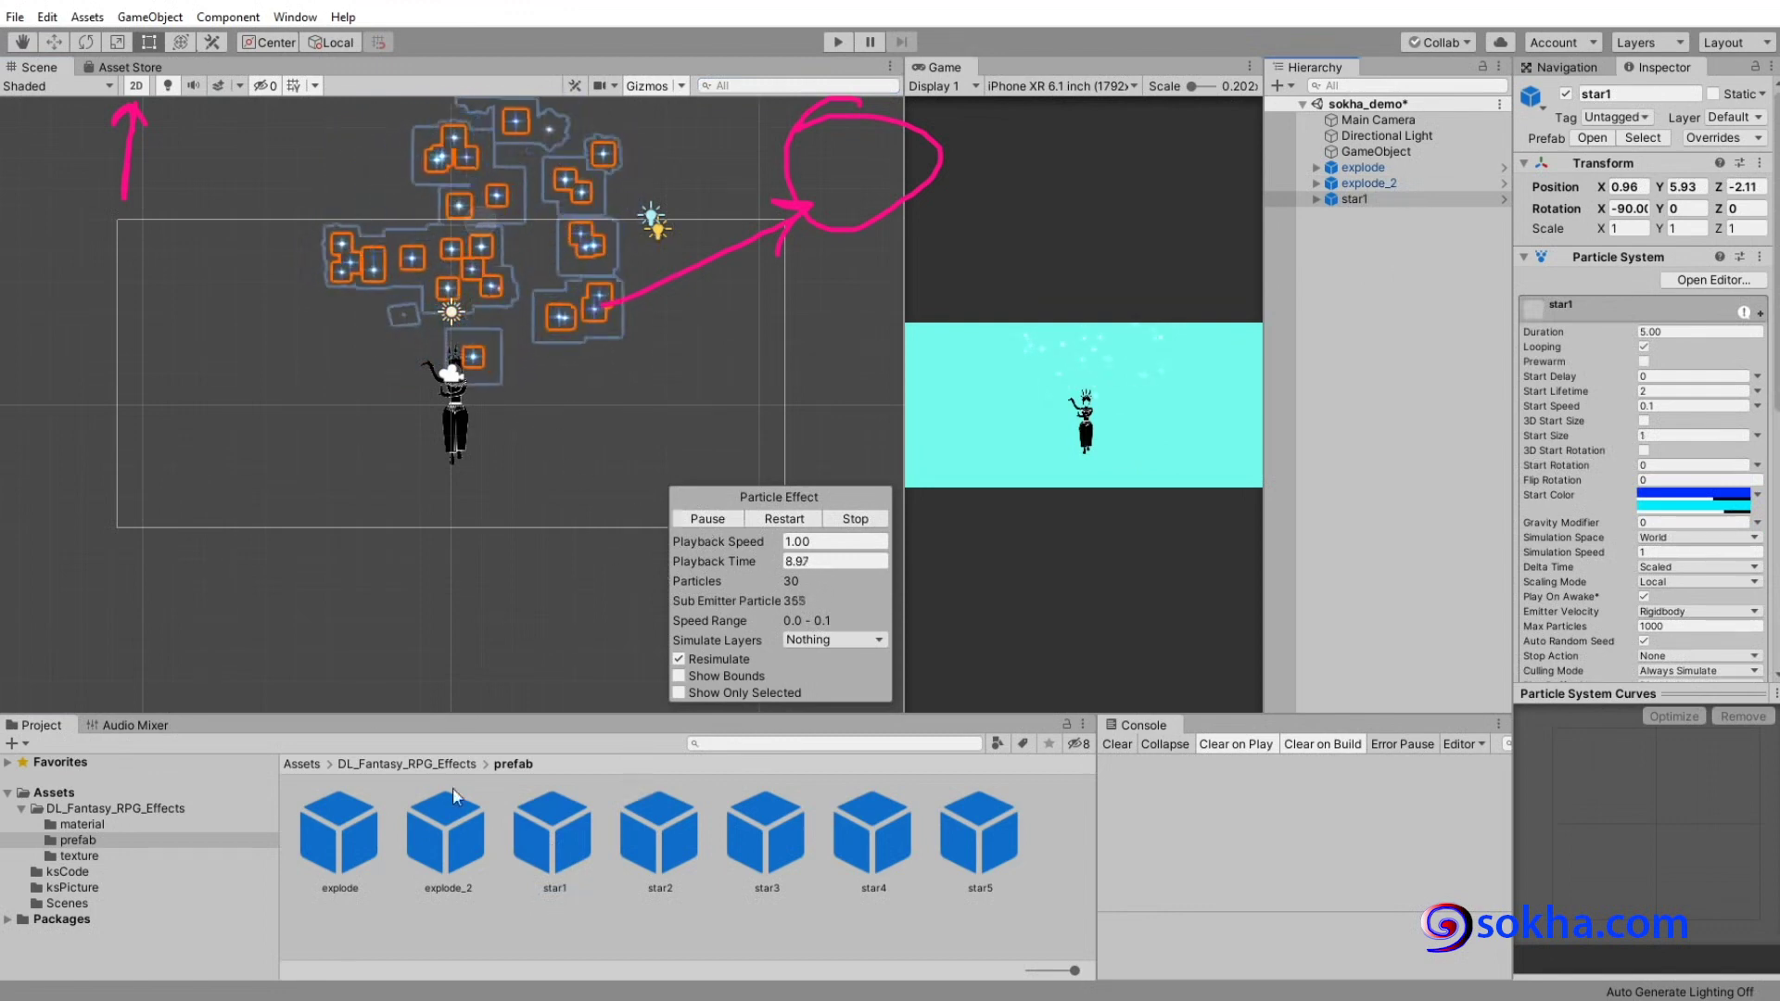
mouse_move(619, 823)
left_mouse_down()
mouse_move(1480, 263)
mouse_move(1363, 215)
left_mouse_up()
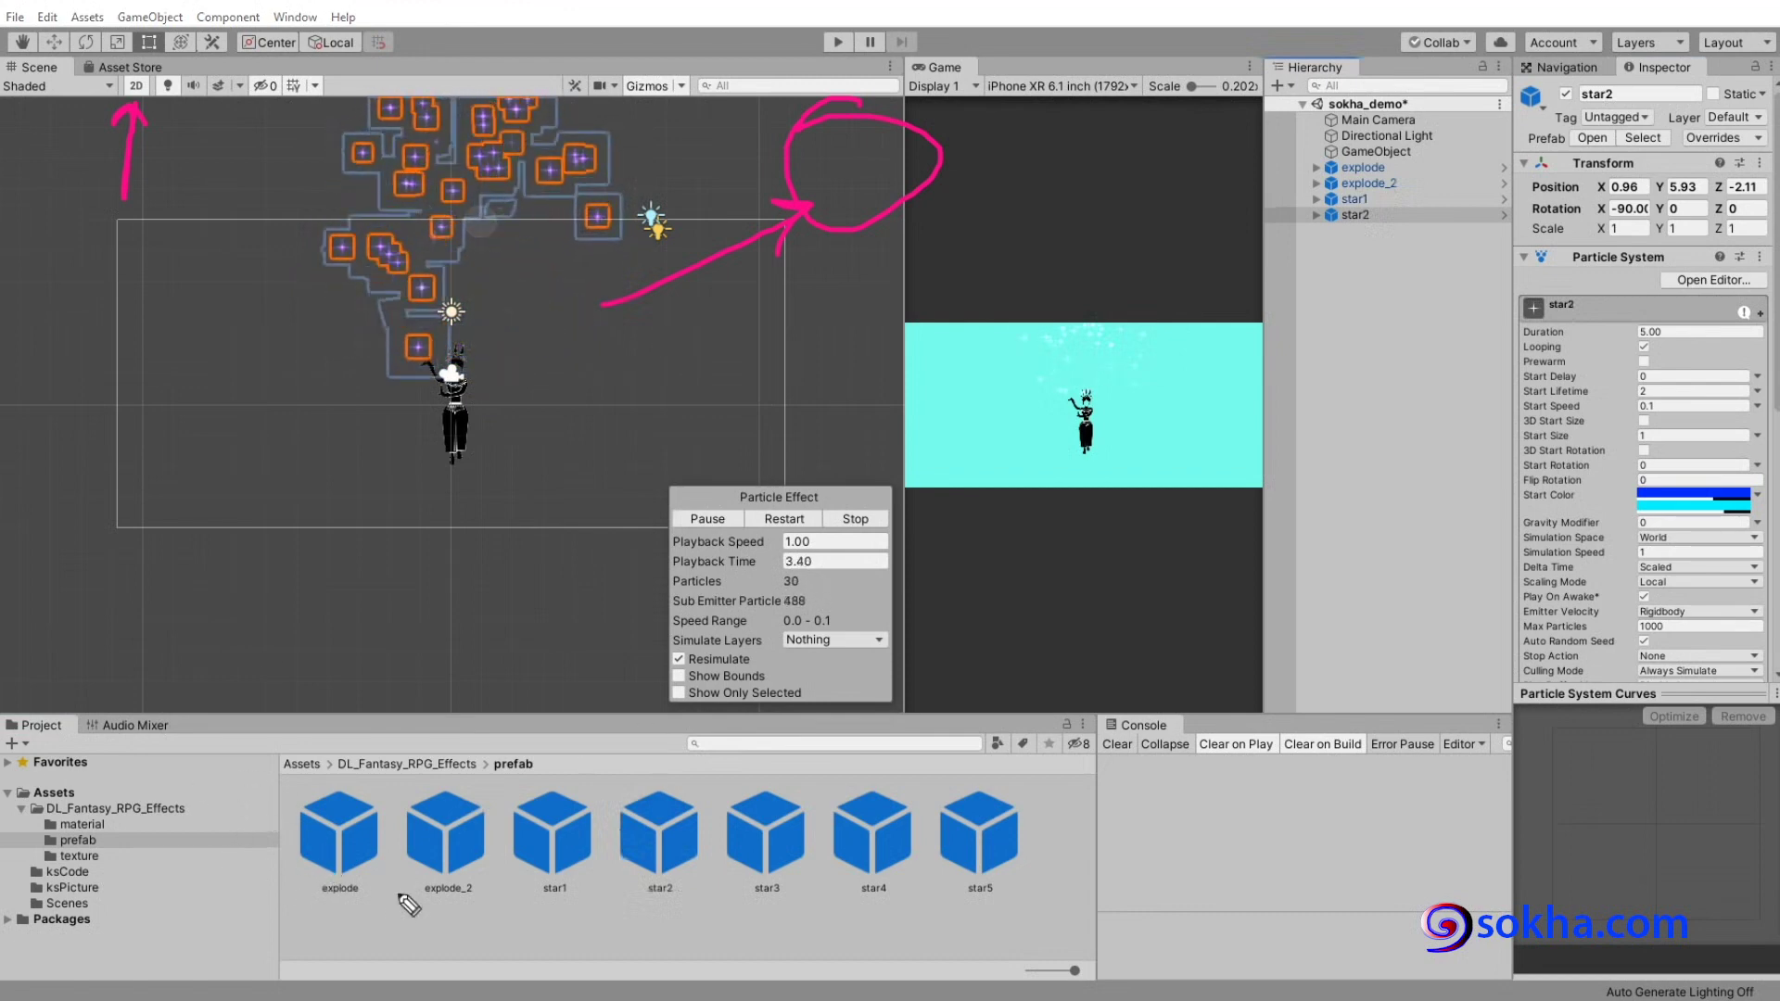
Annotate the prefab row and preview panel, then delete the four effect objects explode through star2.
left_click_drag(319, 892, 1040, 888)
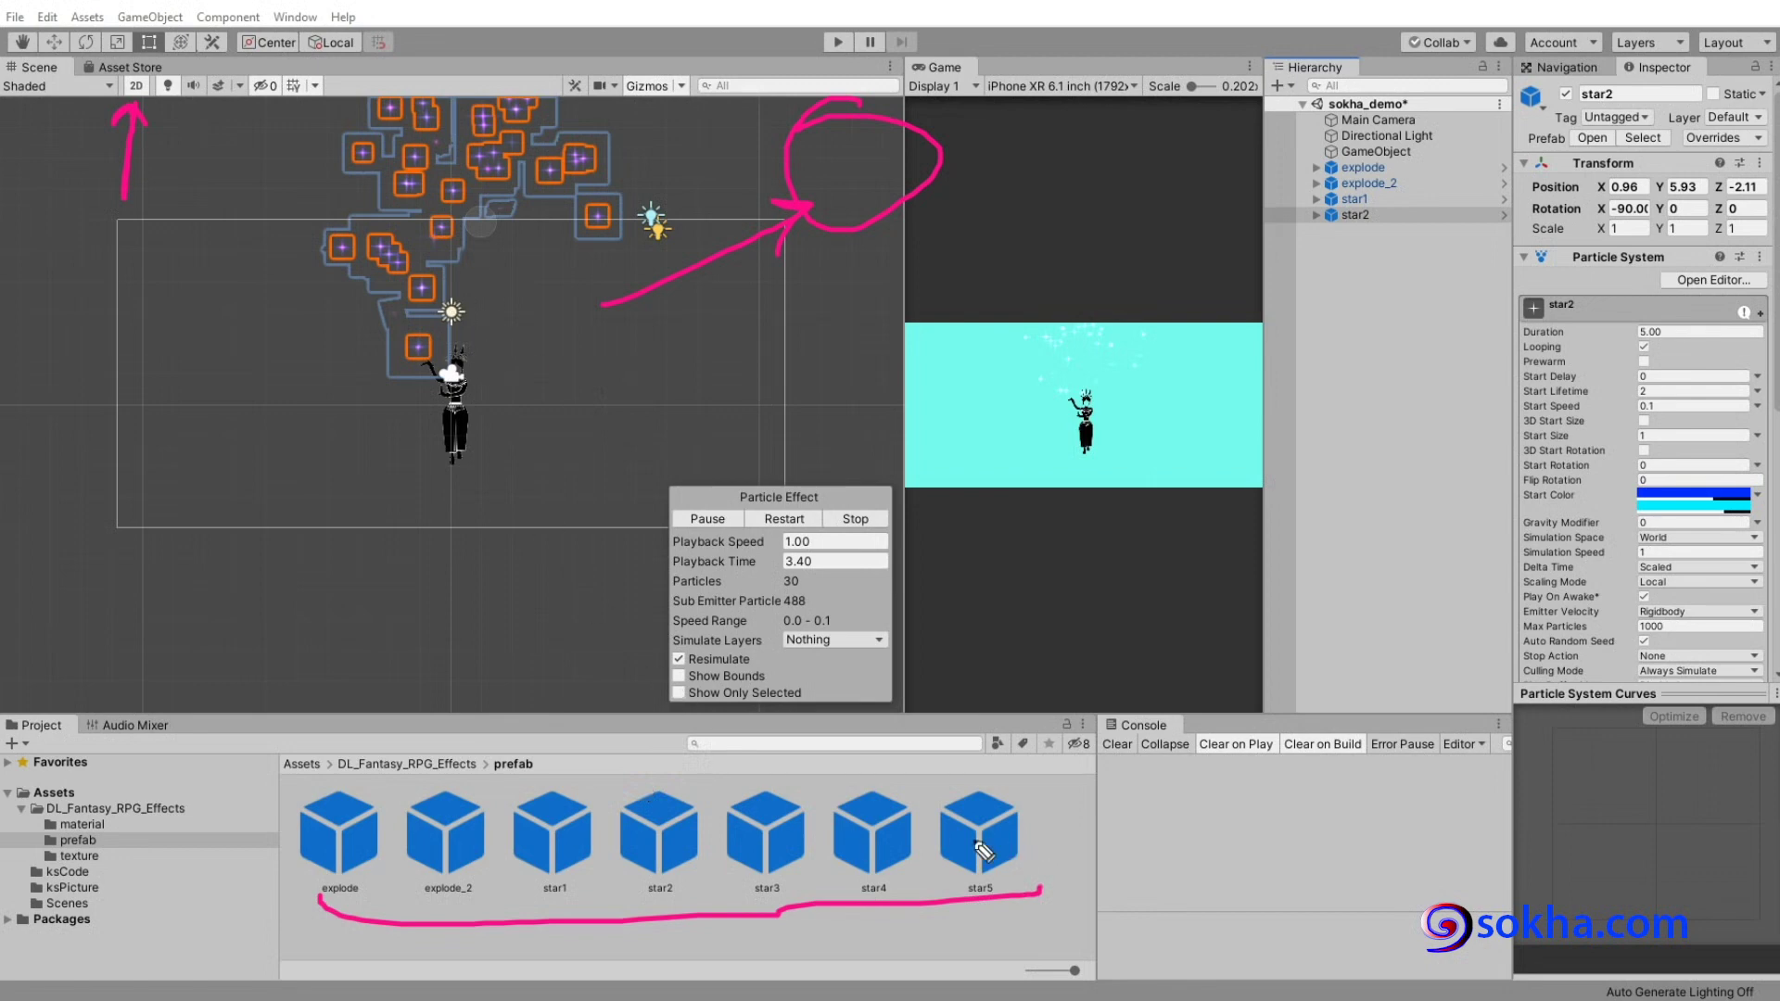
mouse_move(970, 790)
left_mouse_down()
mouse_move(955, 799)
mouse_move(1353, 353)
mouse_move(1446, 385)
left_mouse_up()
left_click_drag(1331, 16, 1334, 32)
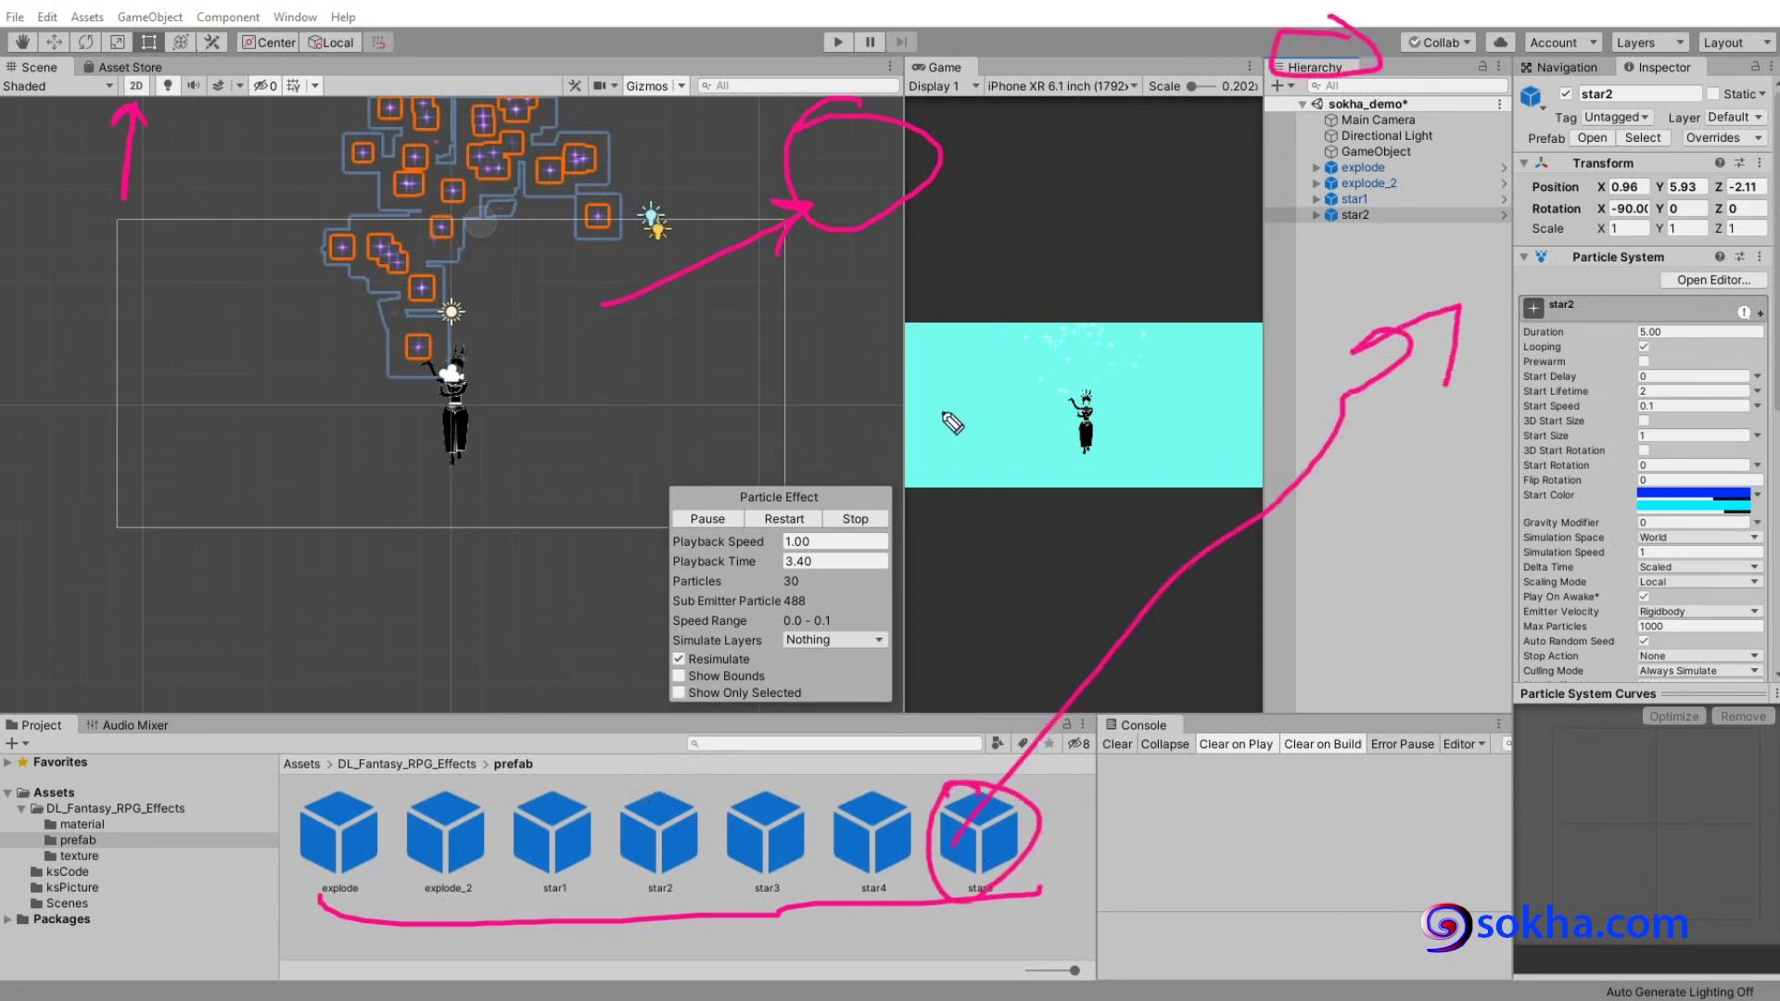
mouse_move(783, 461)
left_mouse_down()
mouse_move(716, 501)
mouse_move(678, 494)
left_mouse_up()
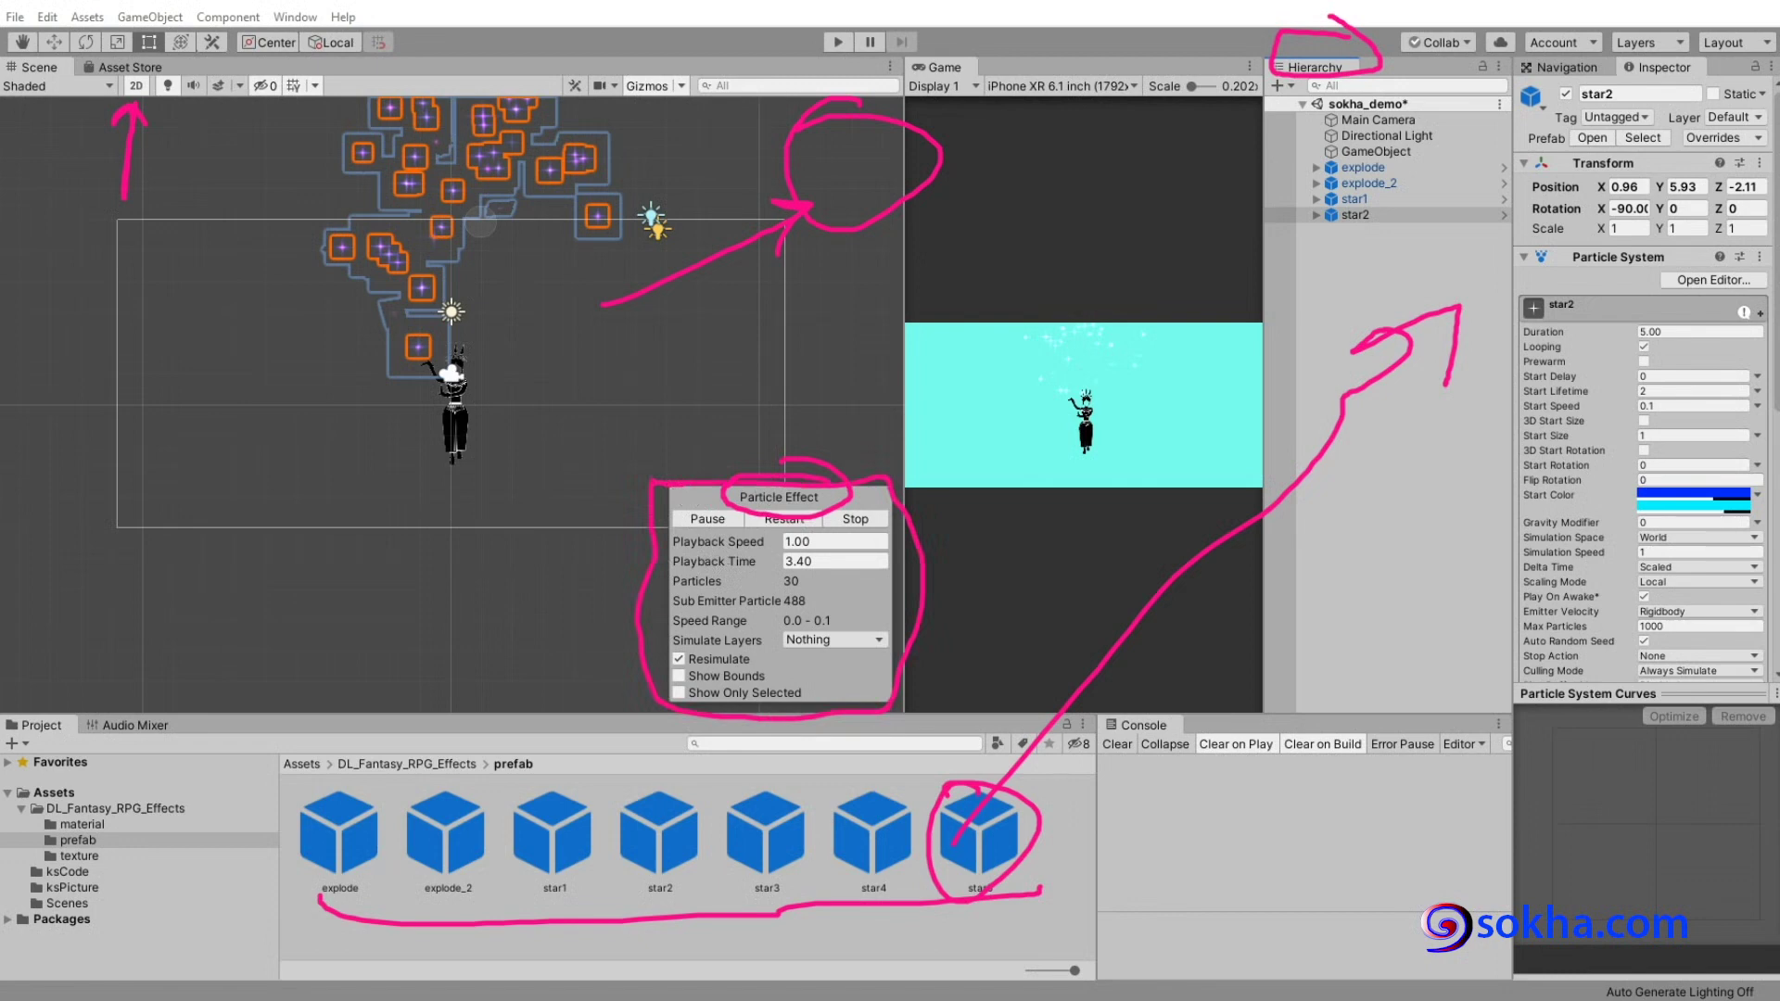
key("Escape")
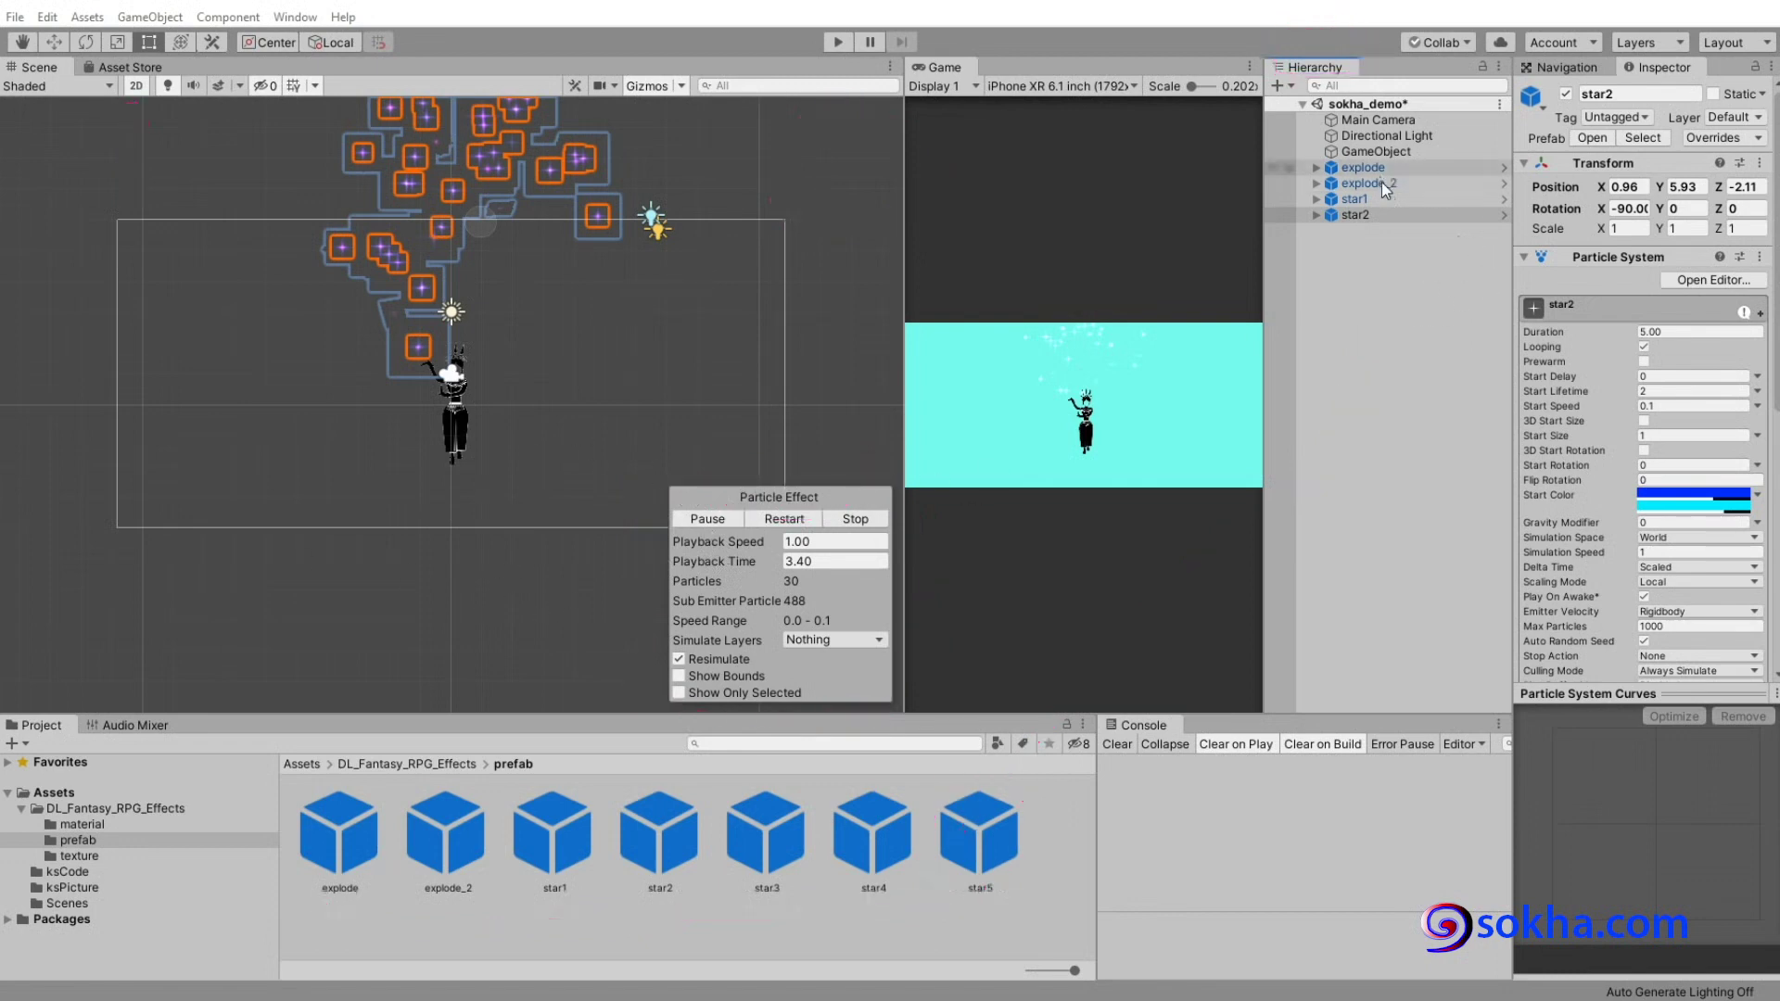
left_click(1360, 169, "shift")
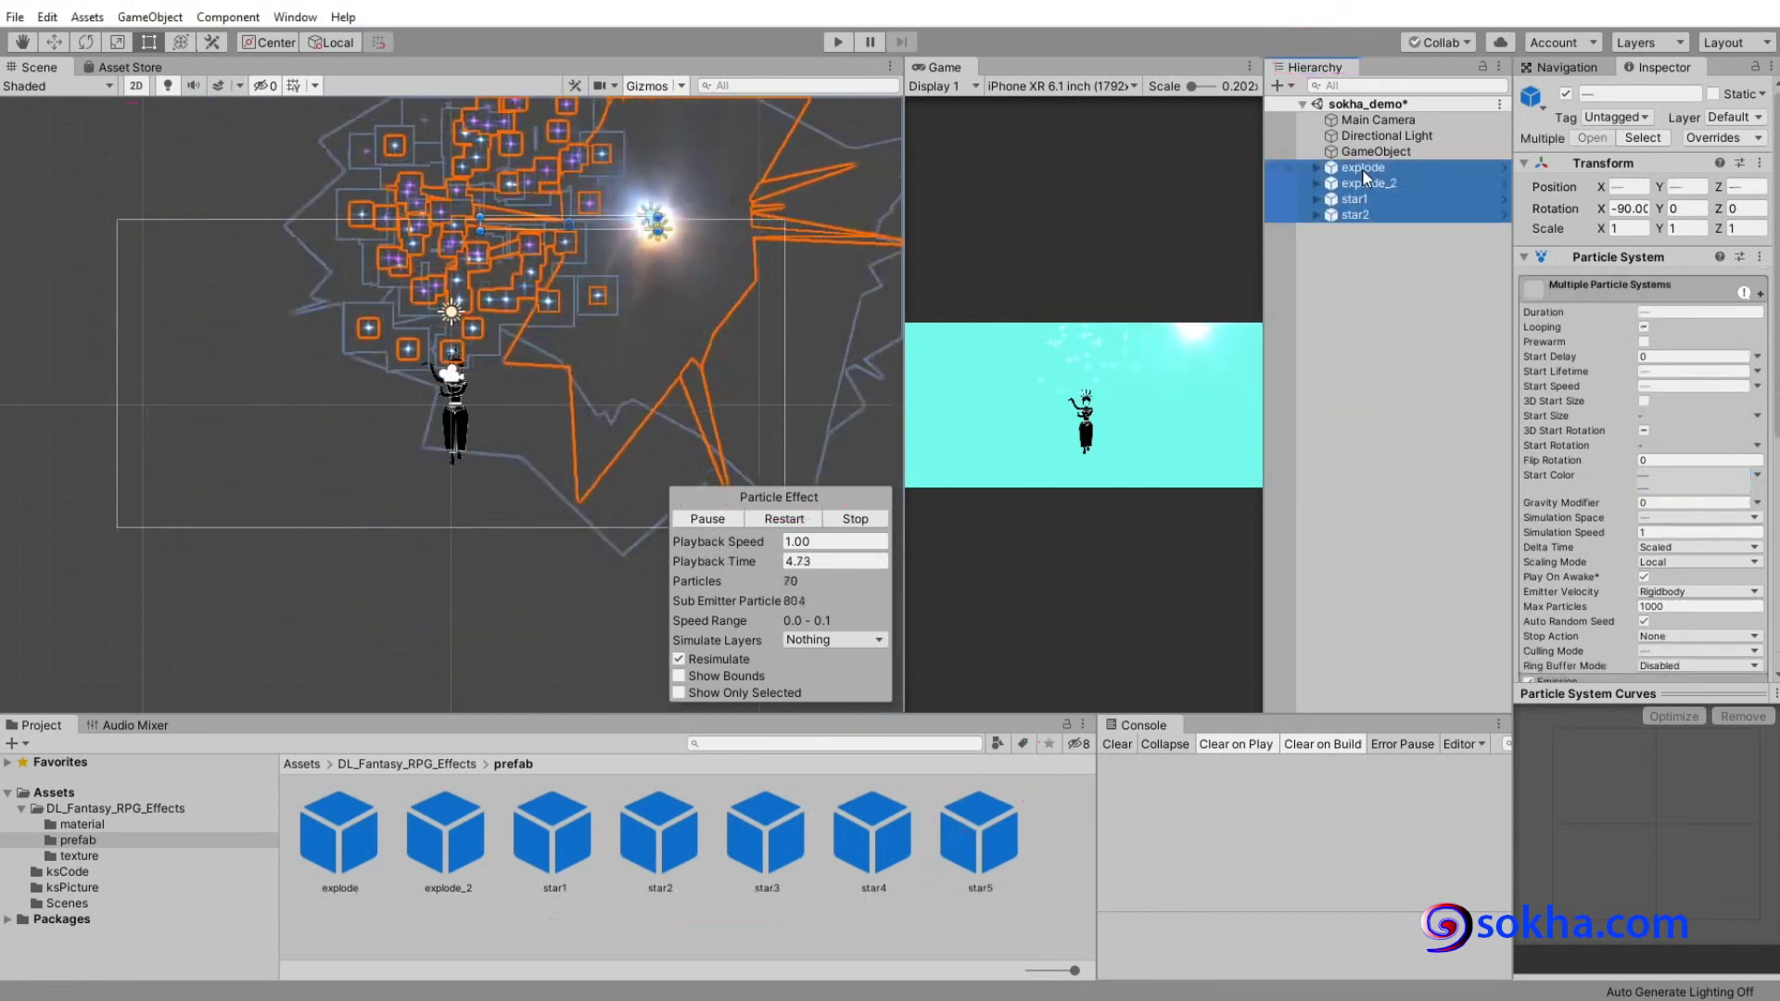
key("Delete")
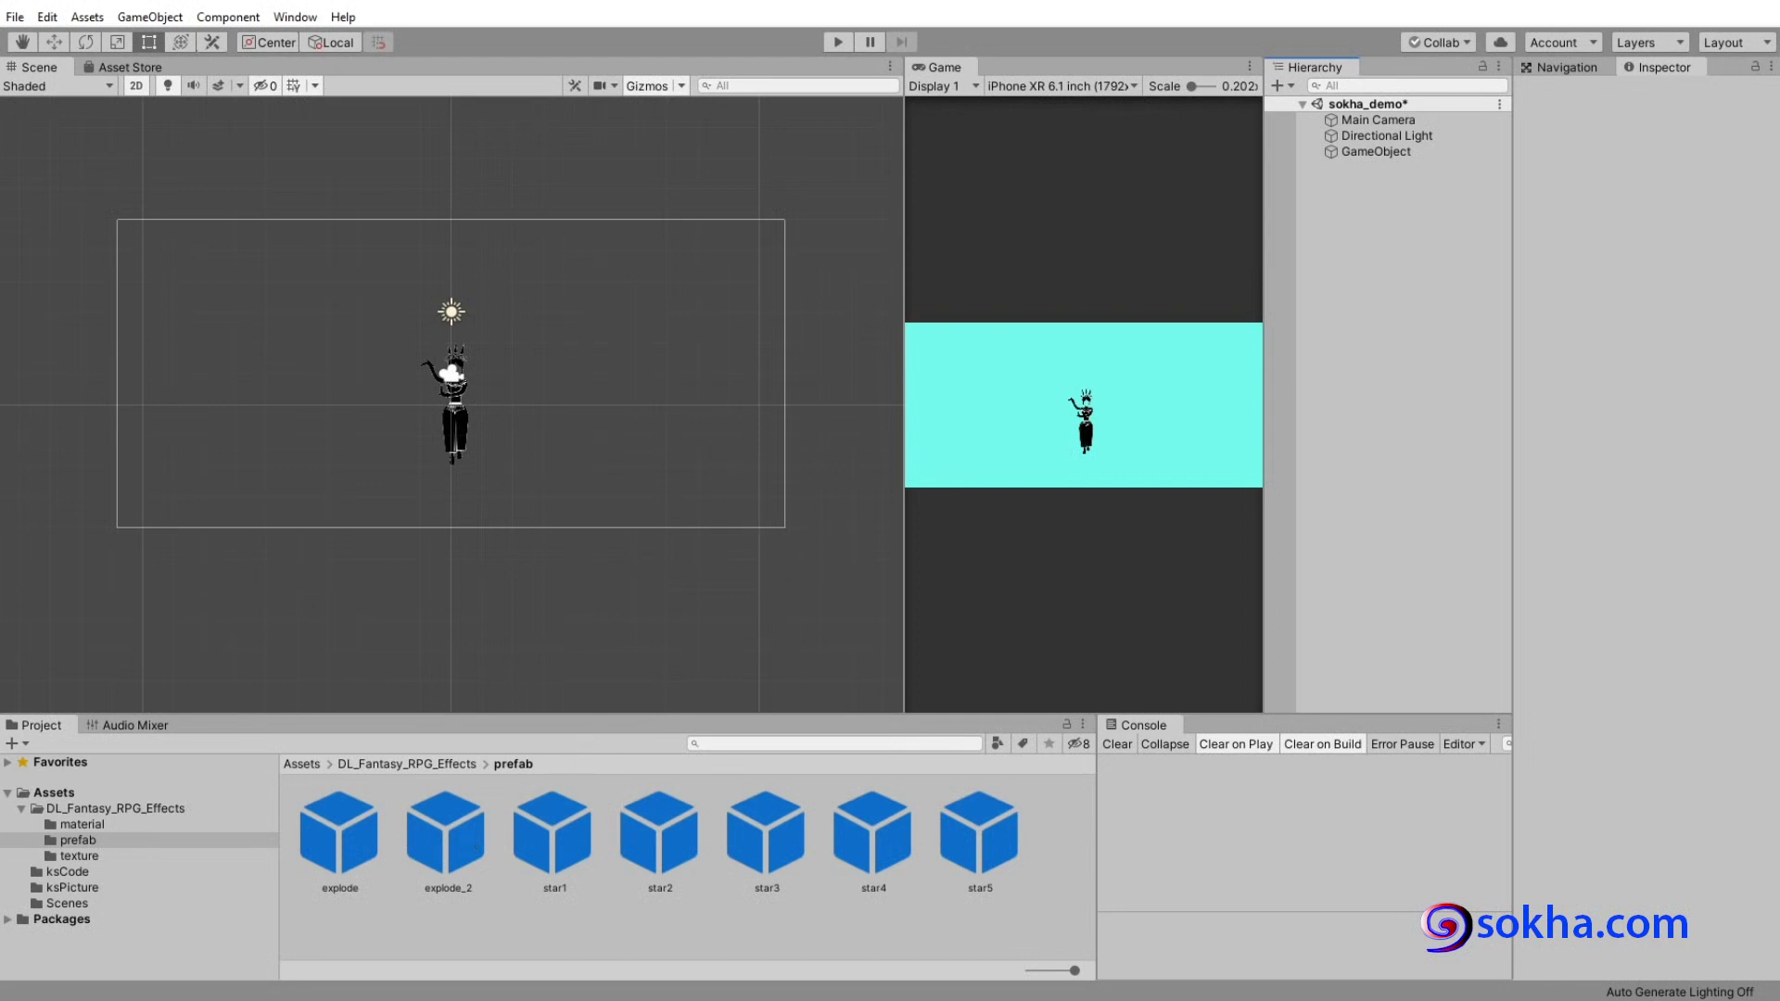
Drag one explode_2 prefab instance into the Hierarchy and play its particle burst preview.
mouse_move(604, 623)
left_mouse_down()
mouse_move(479, 817)
mouse_move(515, 783)
left_mouse_up()
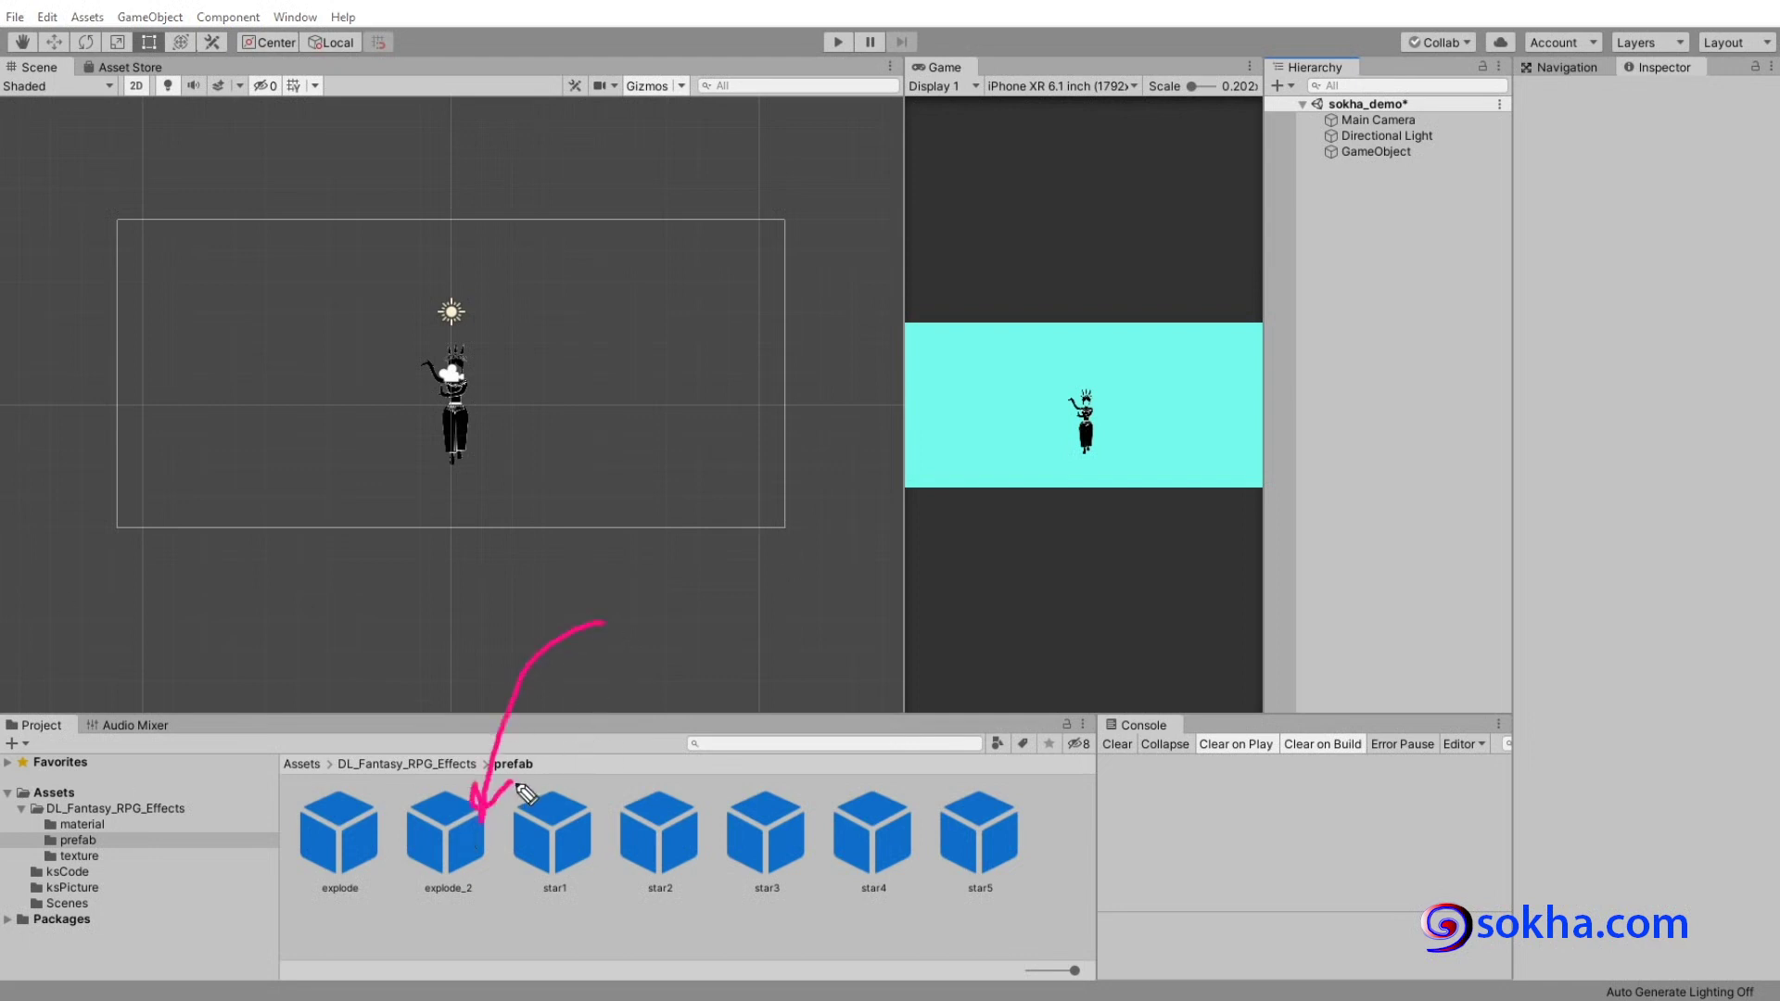
key("Escape")
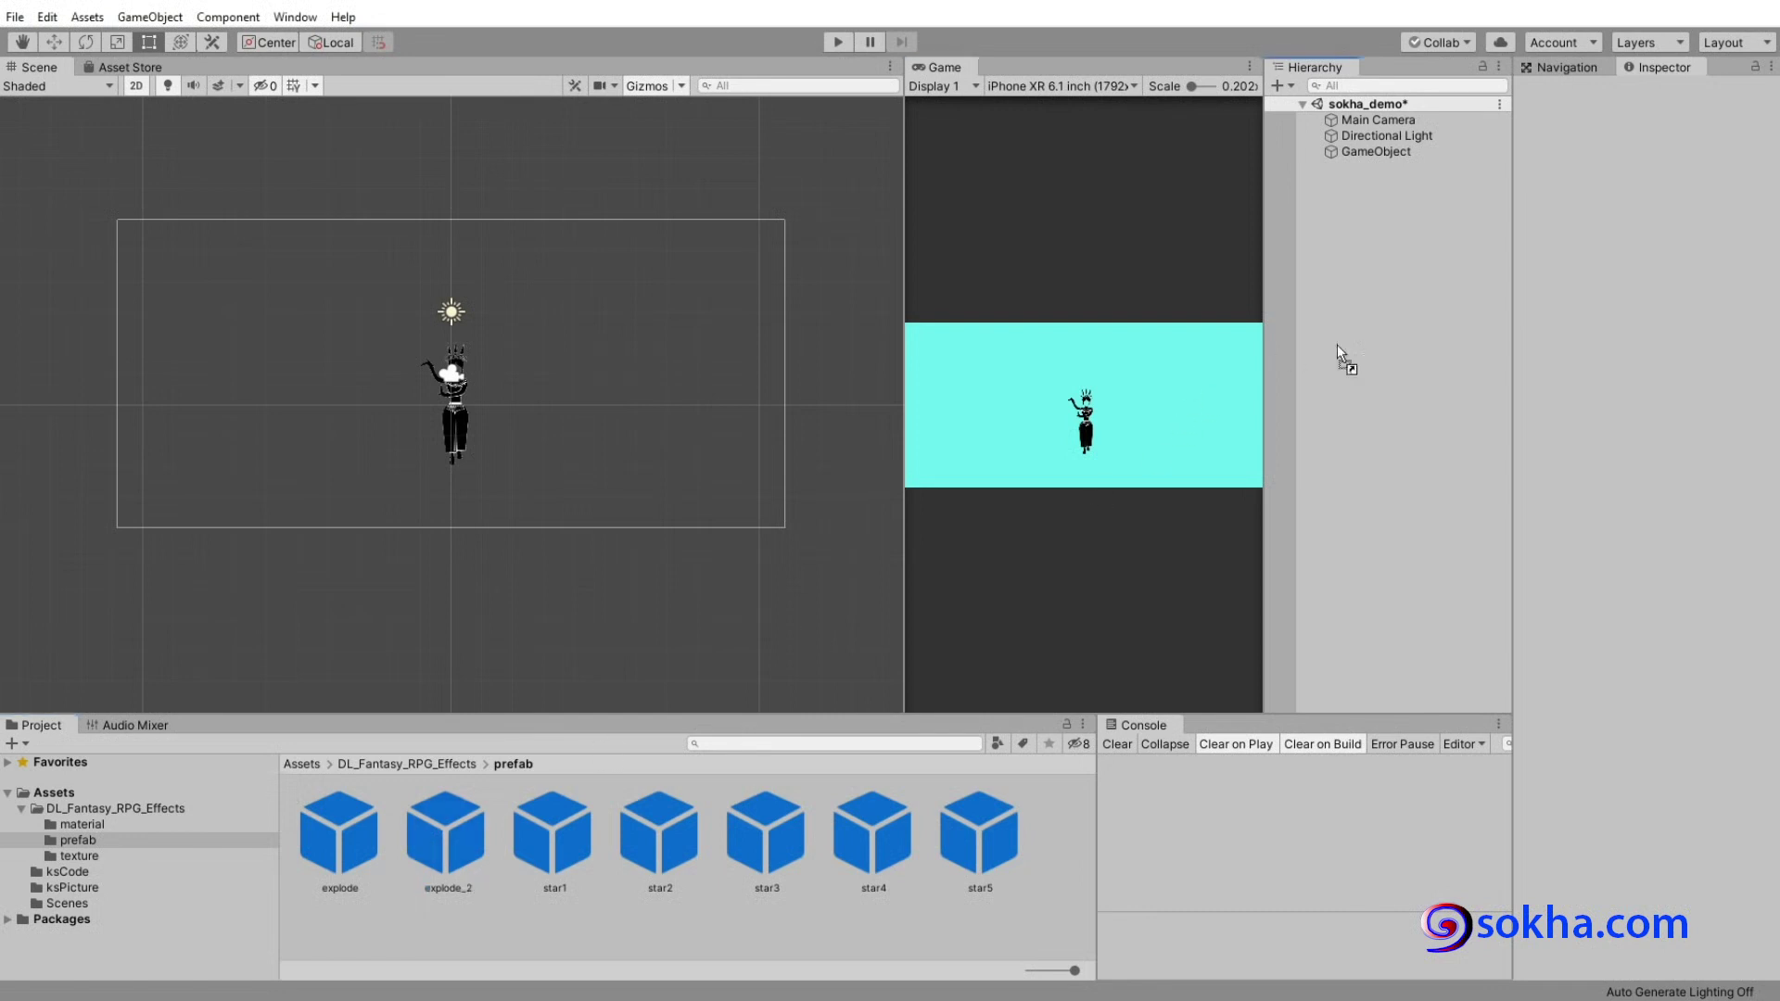
left_click_drag(429, 841, 1337, 343)
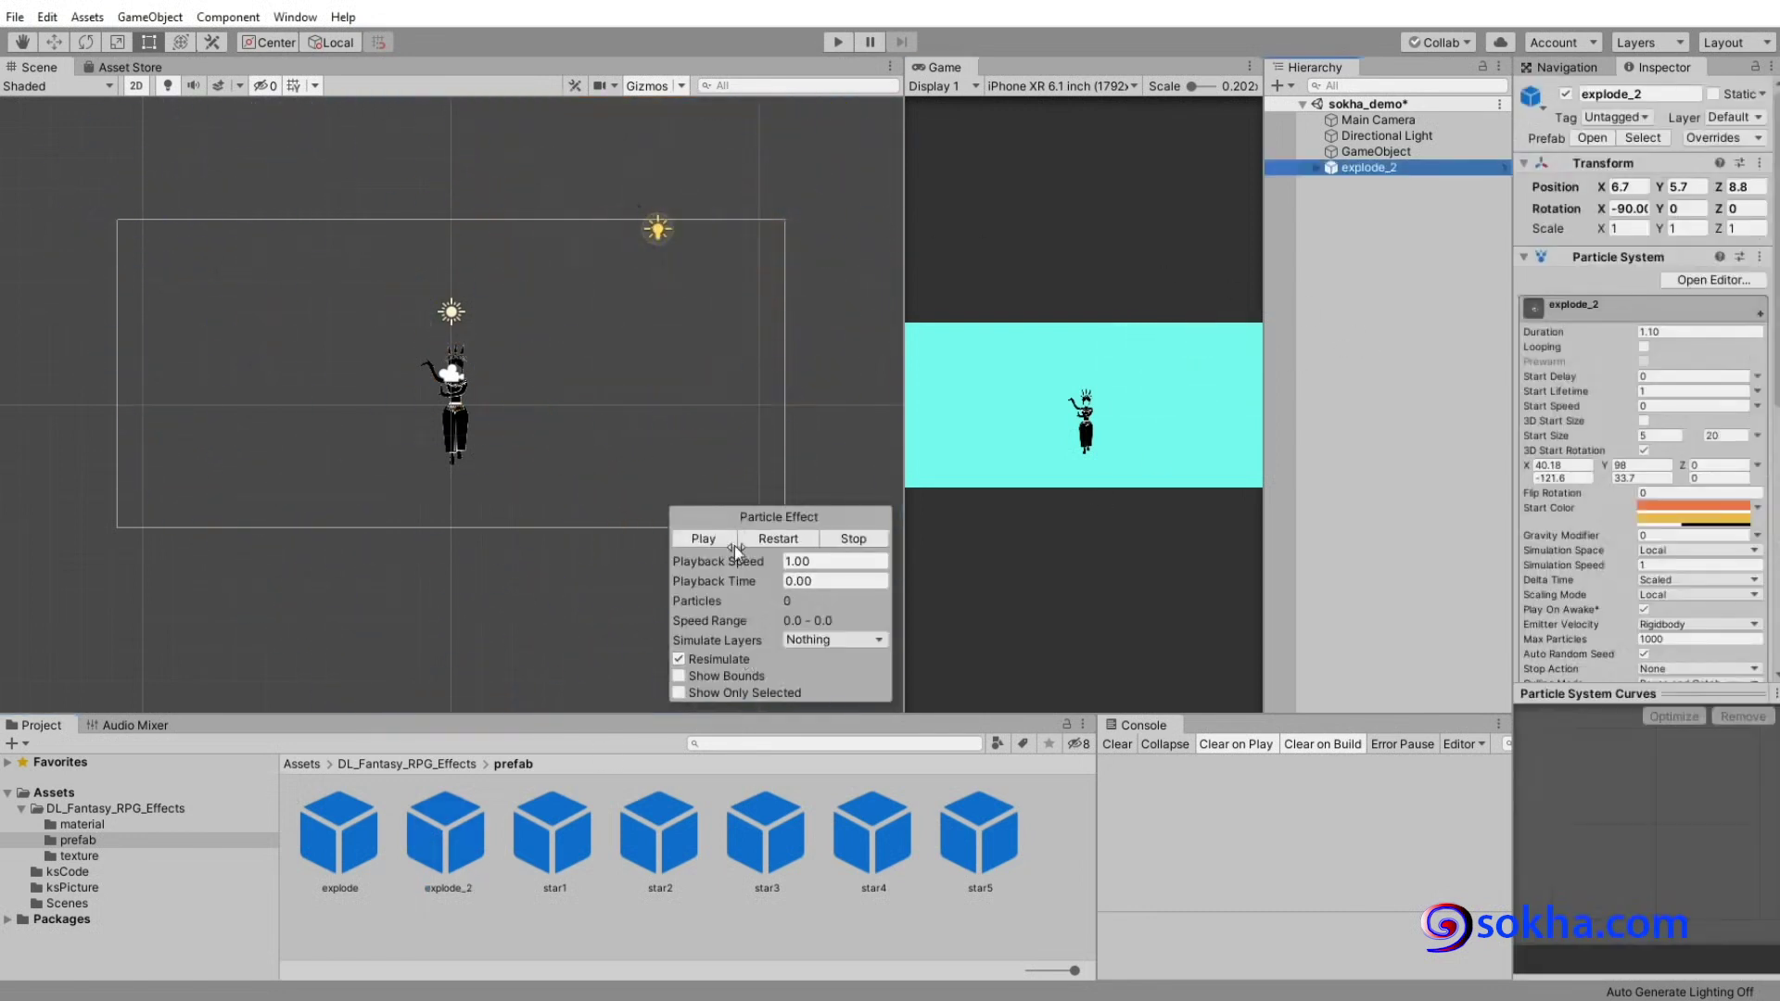
left_click(702, 540)
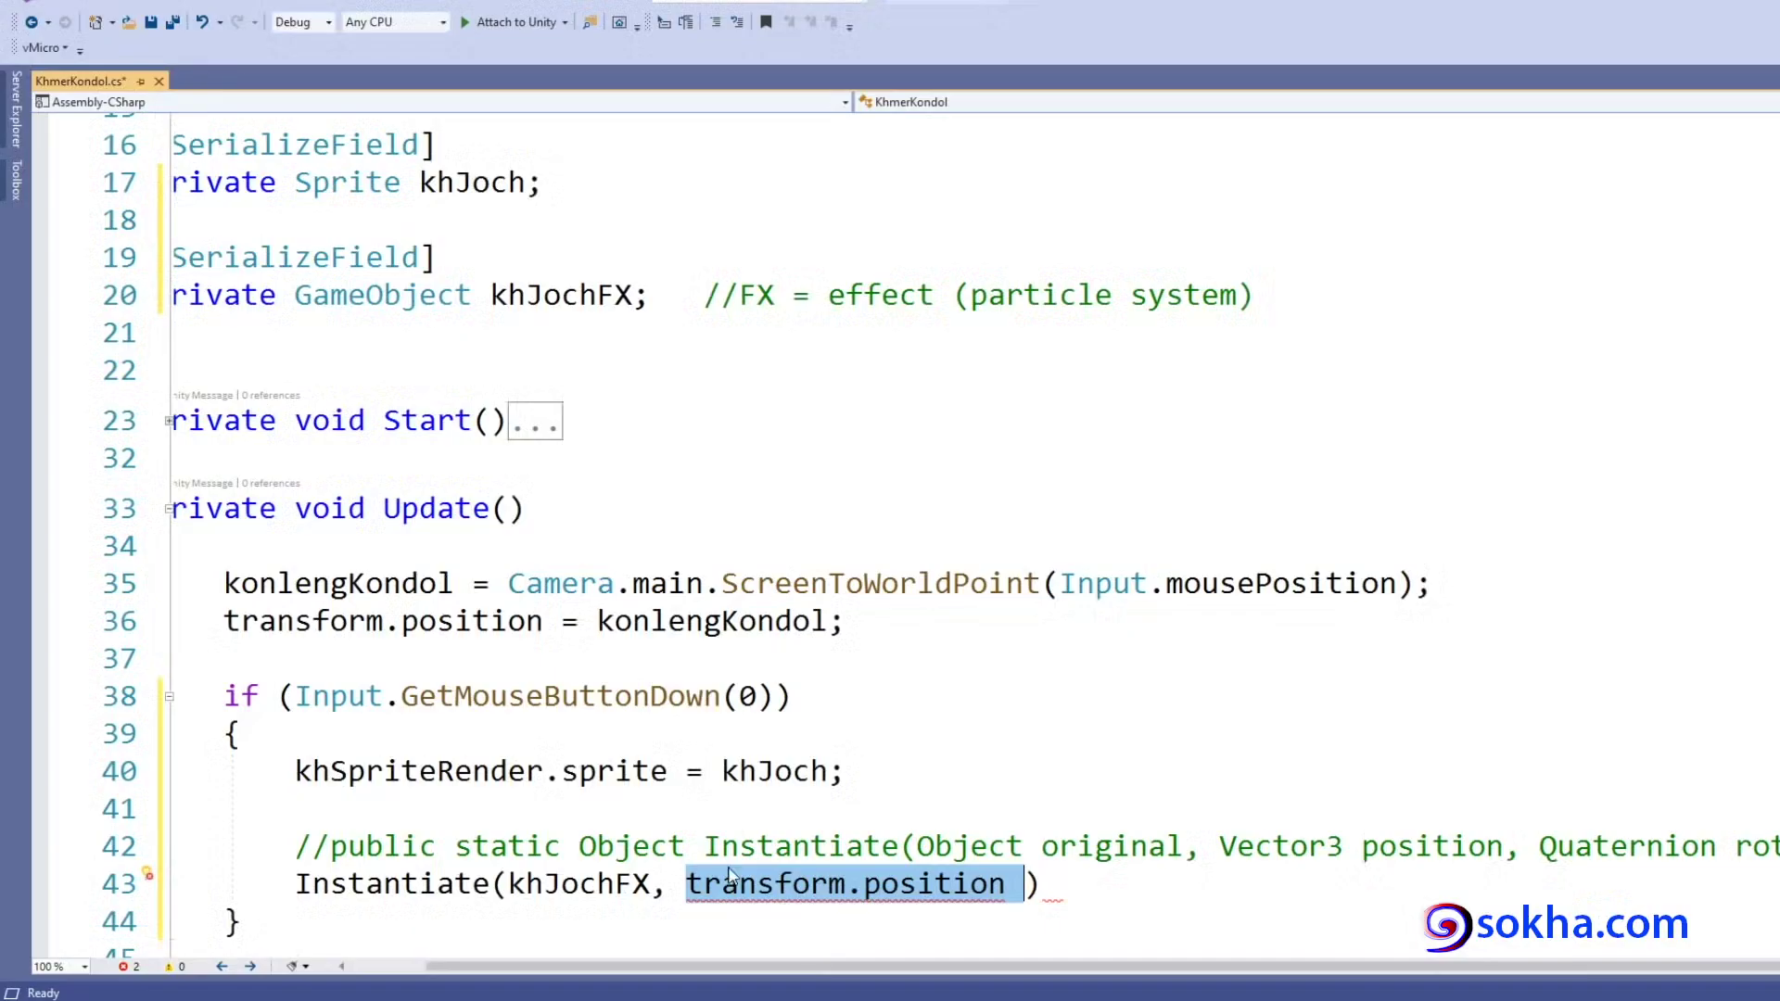
Select transform.position in the line 43 Instantiate call, then switch back to the Unity editor.
left_click(727, 884)
double_click(728, 883)
left_click(1010, 884, "shift")
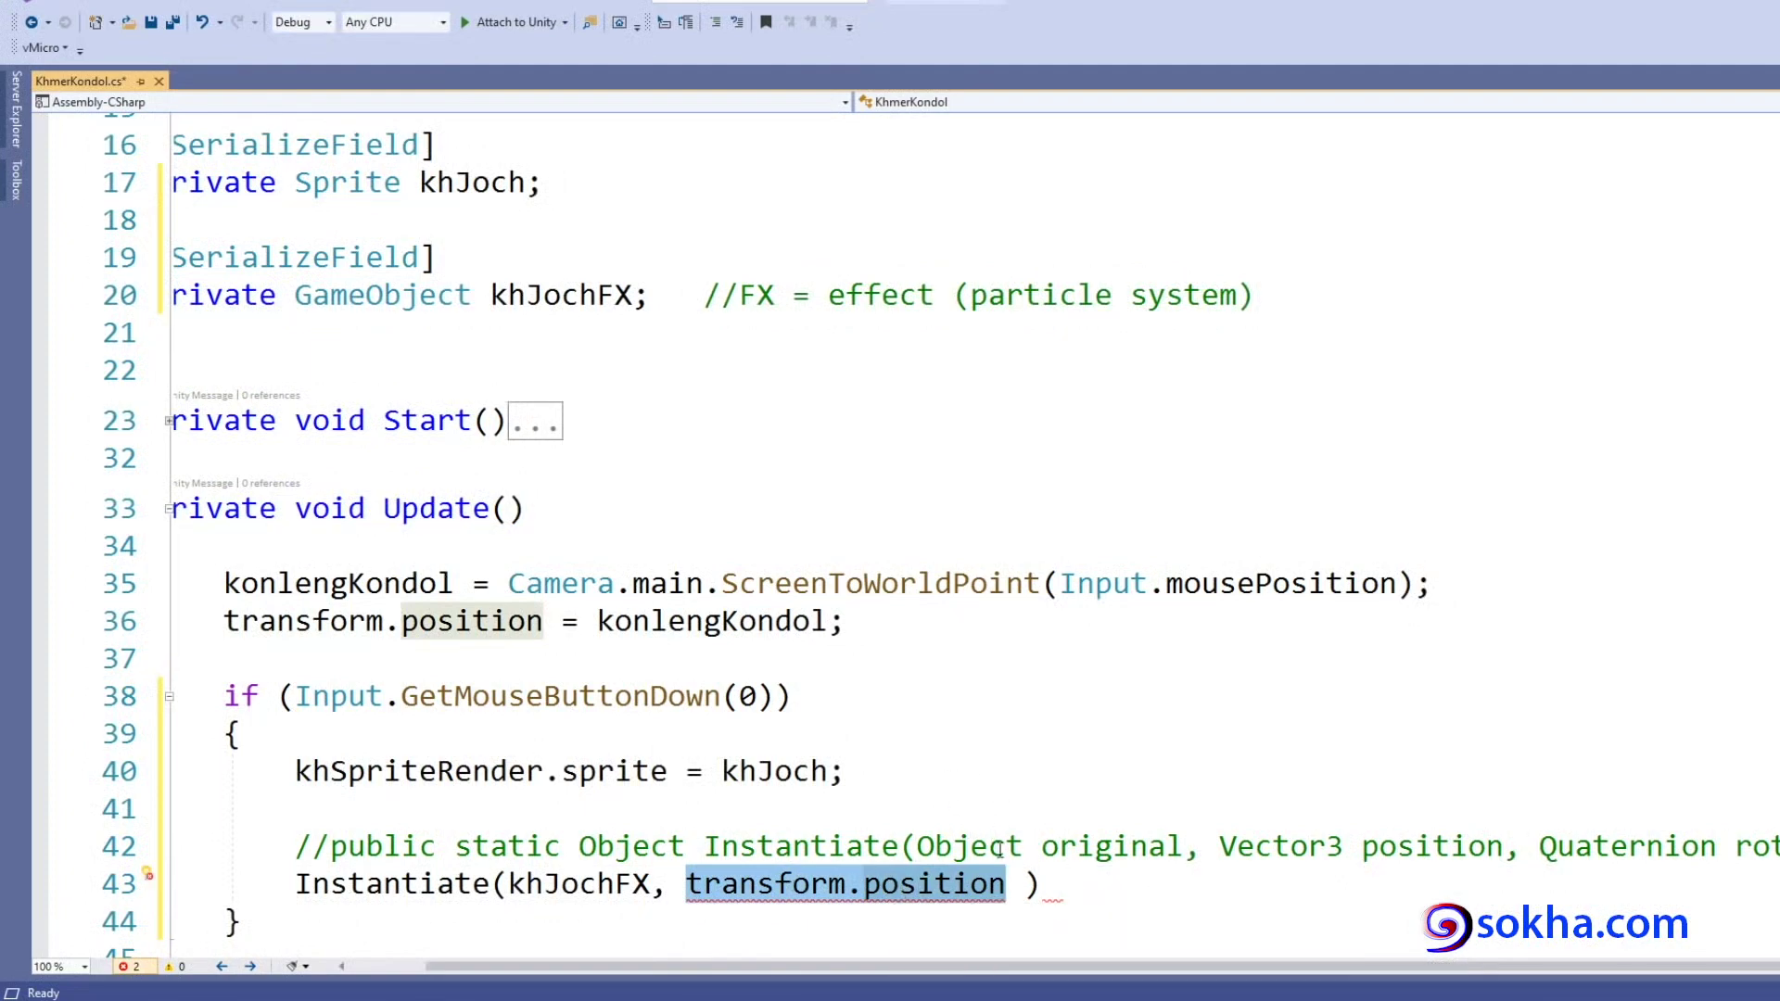
left_click(976, 948)
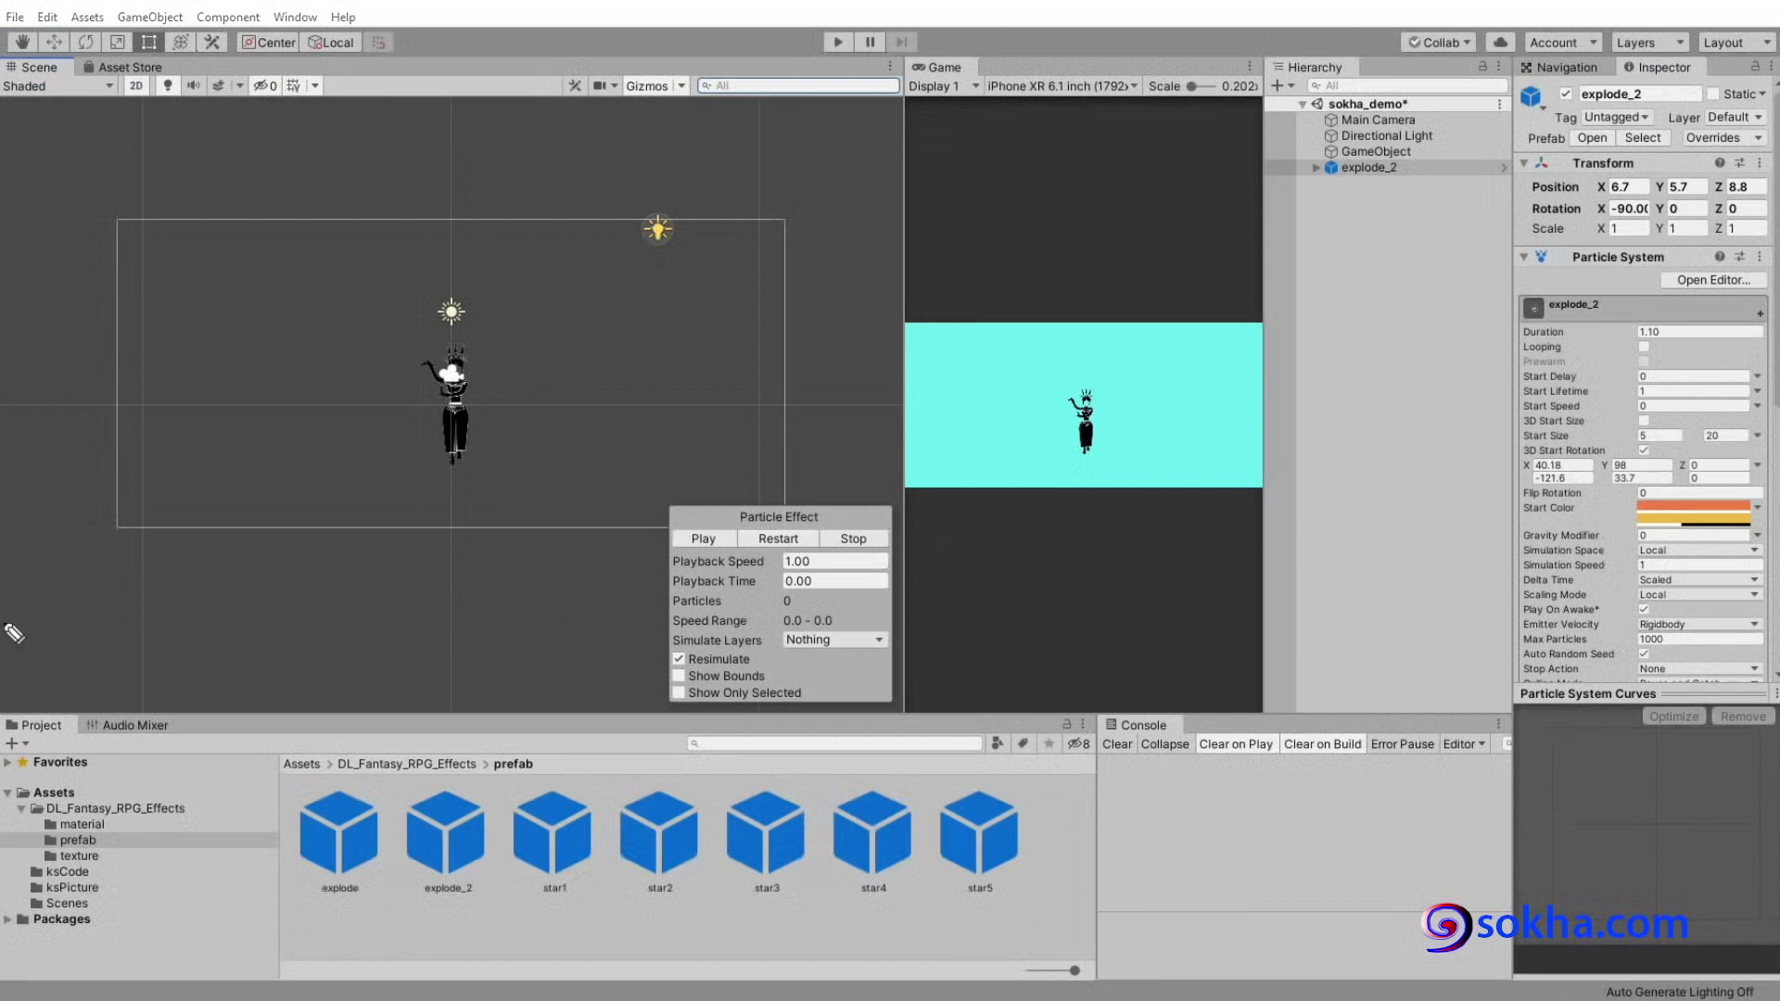
Circle the explode_2 prefab and play its burst in the scene.
mouse_move(477, 901)
left_mouse_down()
mouse_move(430, 819)
mouse_move(1321, 170)
left_mouse_up()
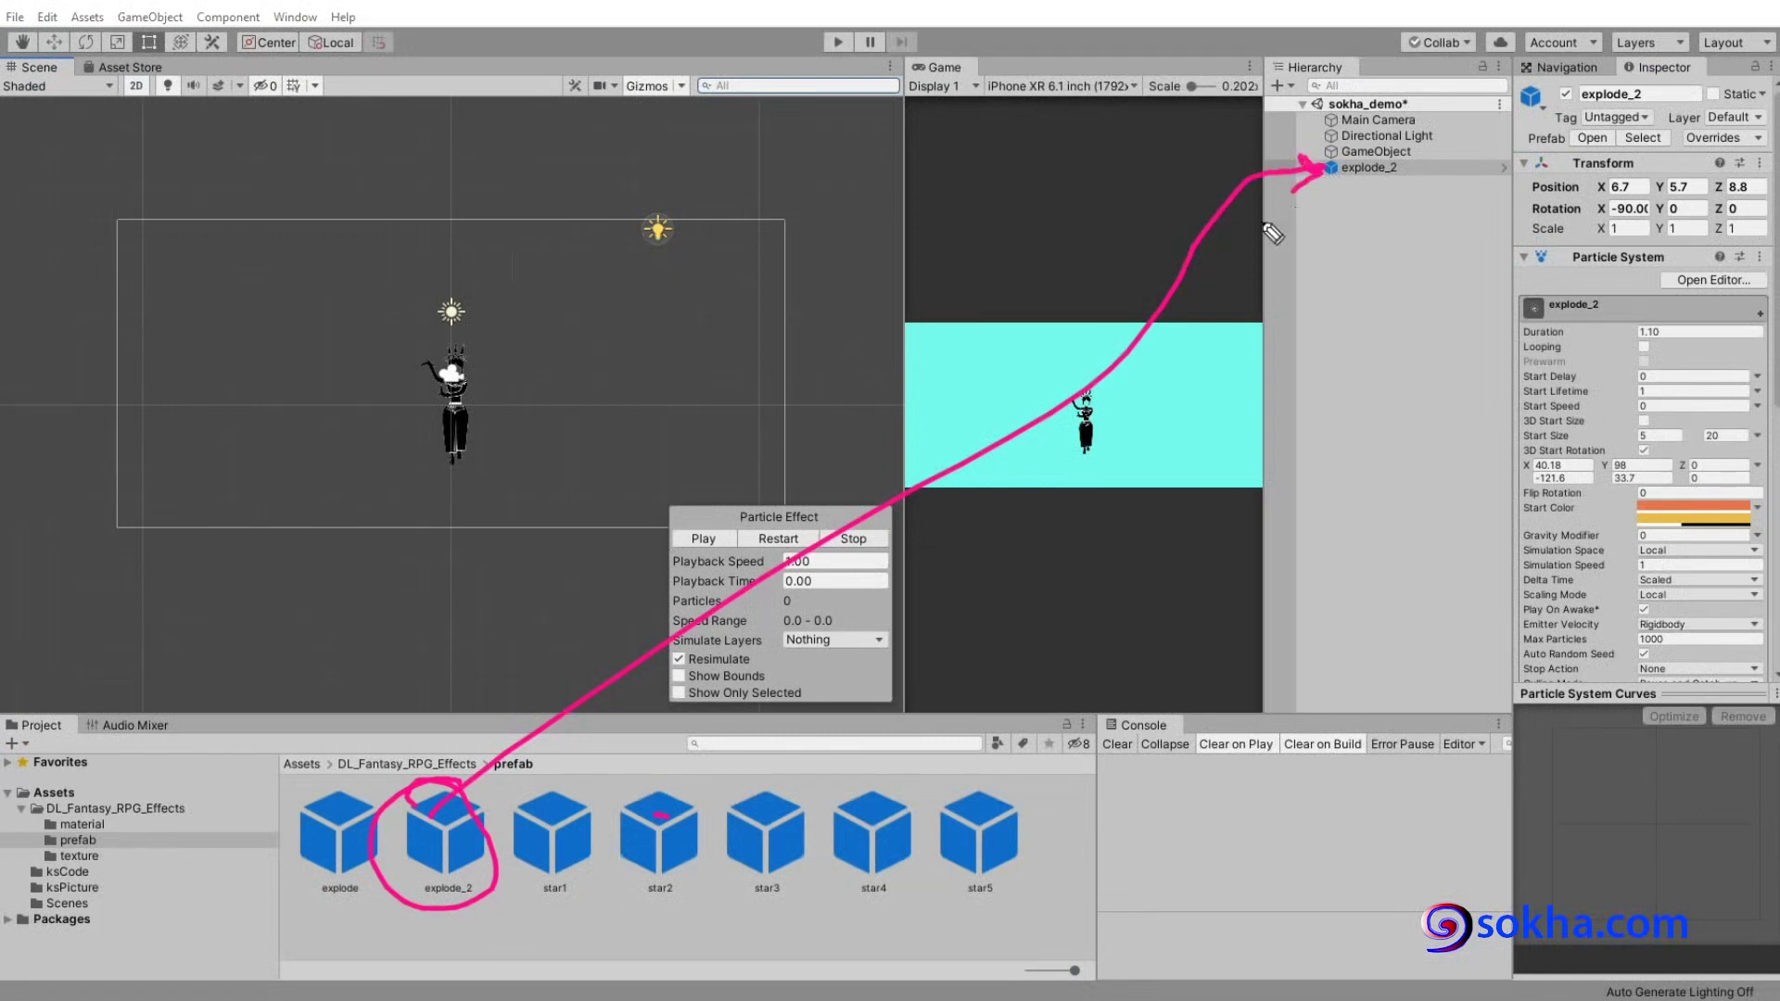
mouse_move(725, 377)
left_mouse_down()
mouse_move(695, 521)
mouse_move(704, 510)
left_mouse_up()
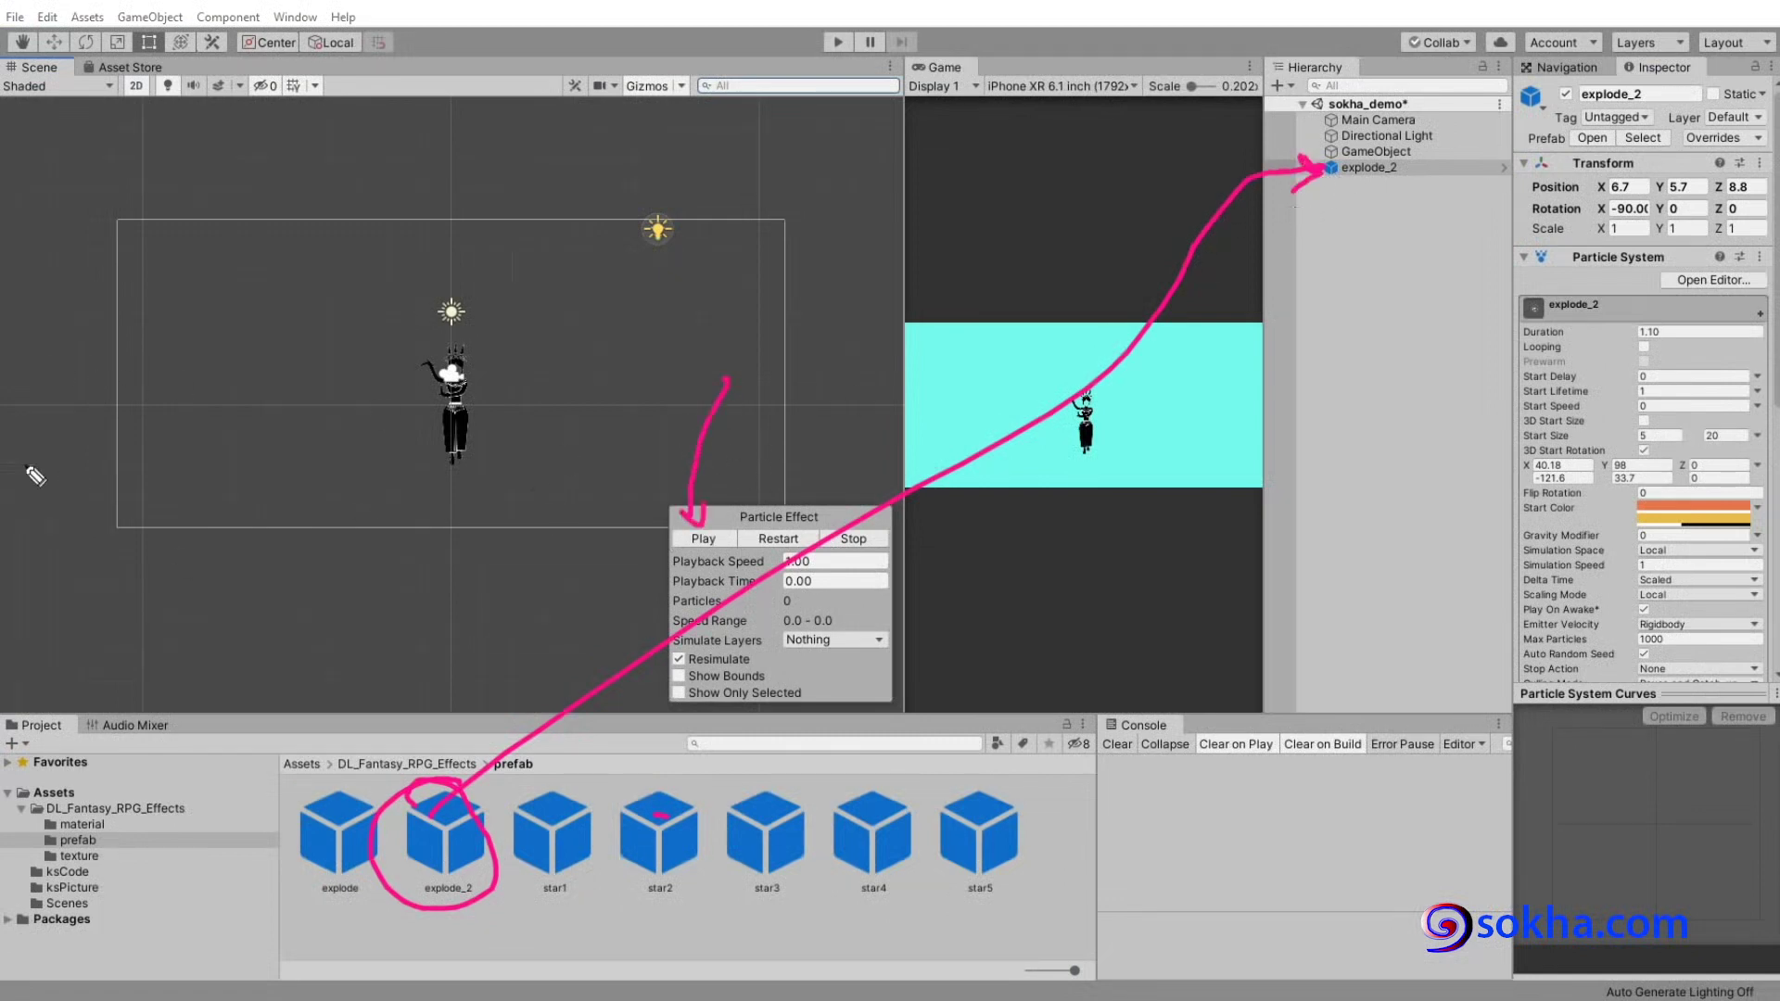
left_click(711, 539)
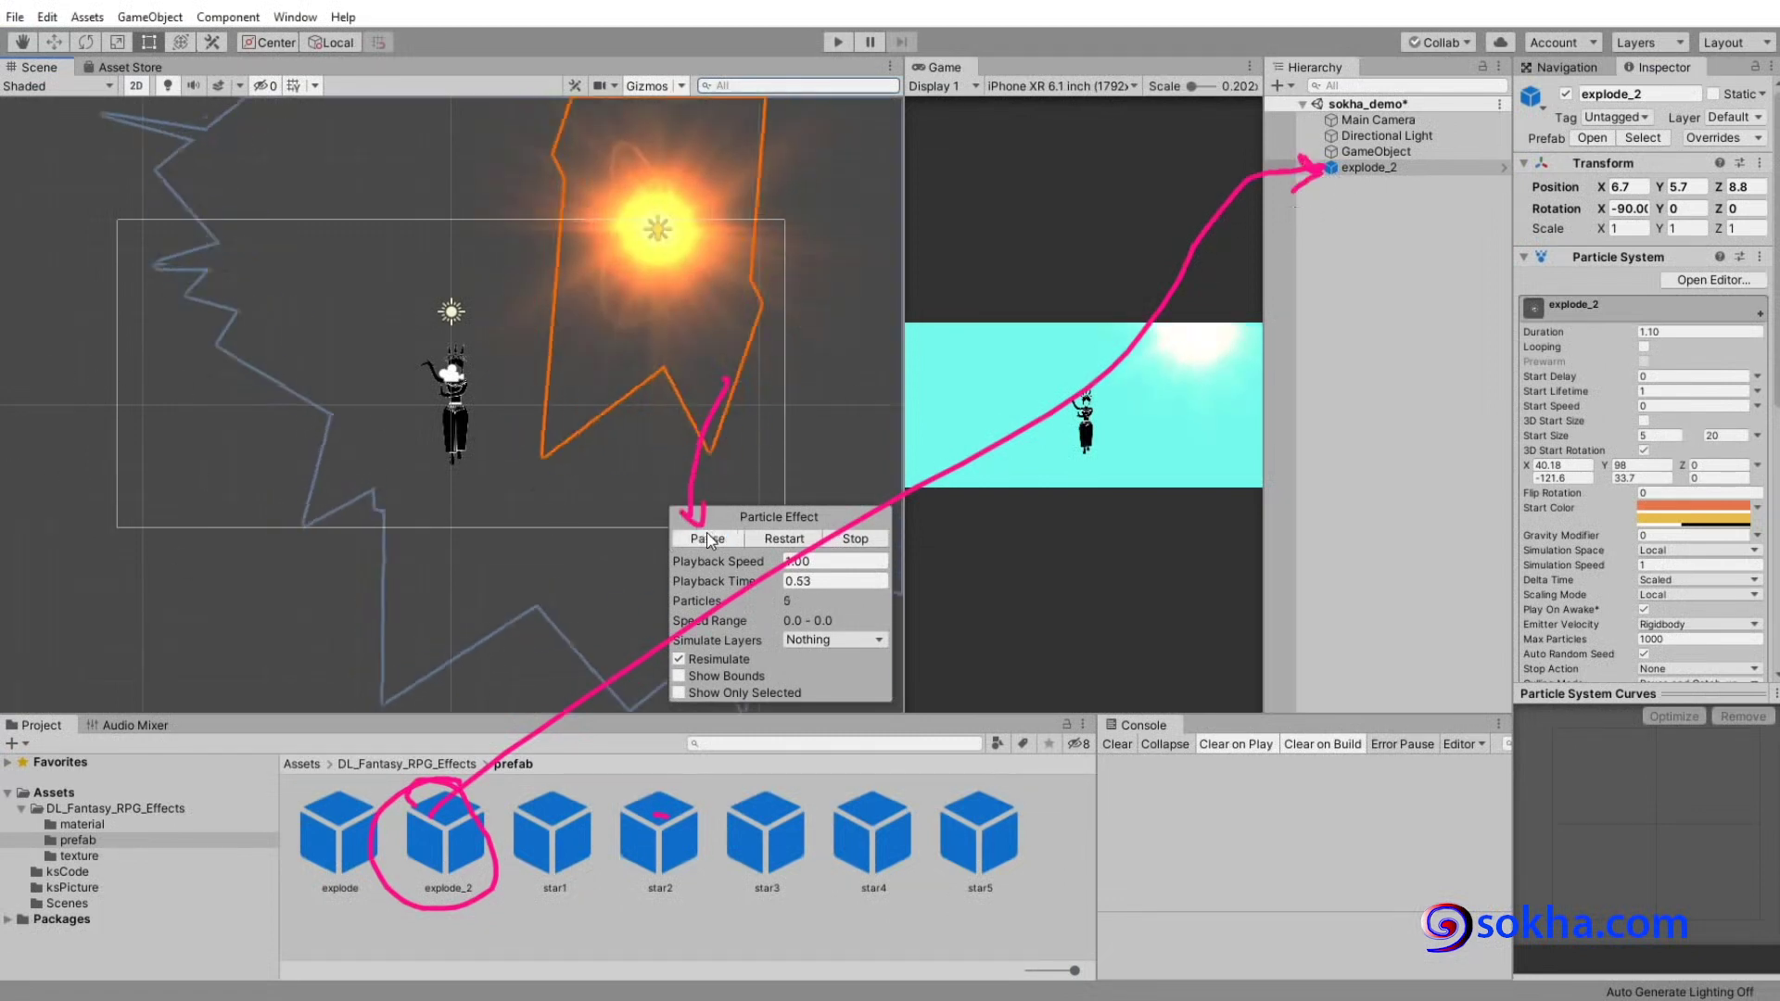
Annotate explode_2's scene position, X out other scene spots, and highlight its Transform Position values.
left_click_drag(671, 198, 630, 206)
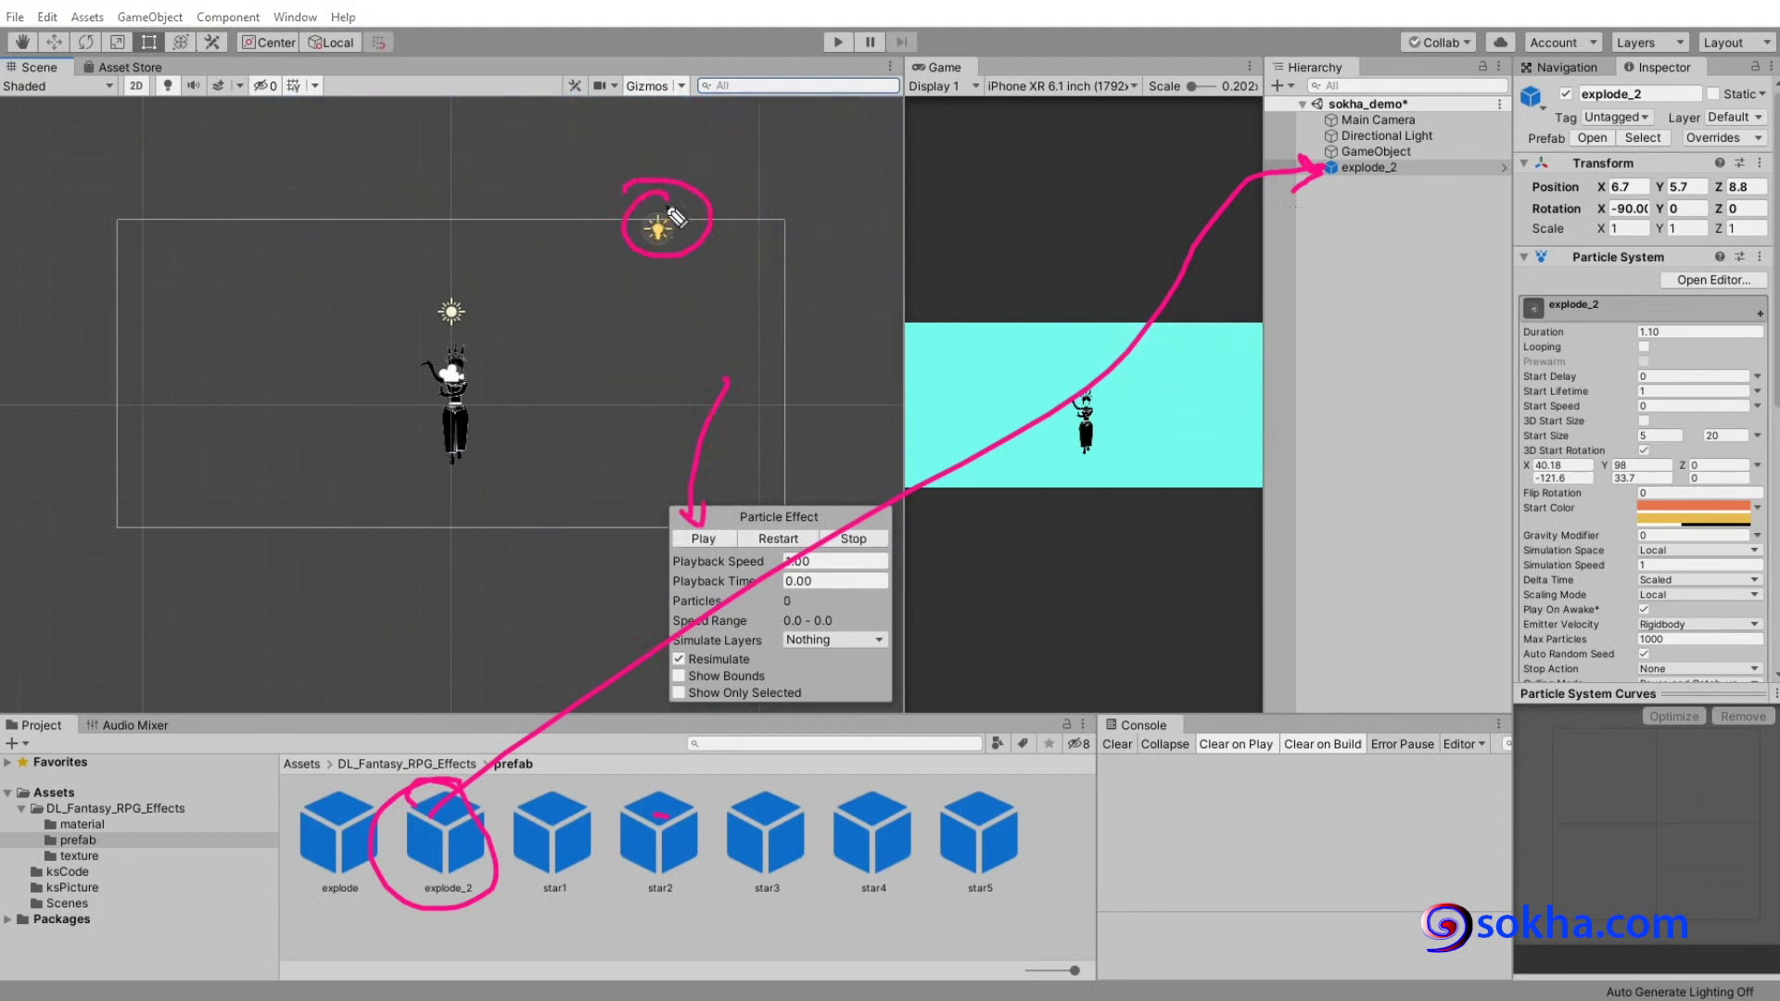
mouse_move(224, 430)
left_mouse_down()
mouse_move(178, 483)
mouse_move(224, 484)
left_mouse_up()
mouse_move(243, 267)
left_mouse_down()
mouse_move(208, 315)
mouse_move(240, 304)
left_mouse_up()
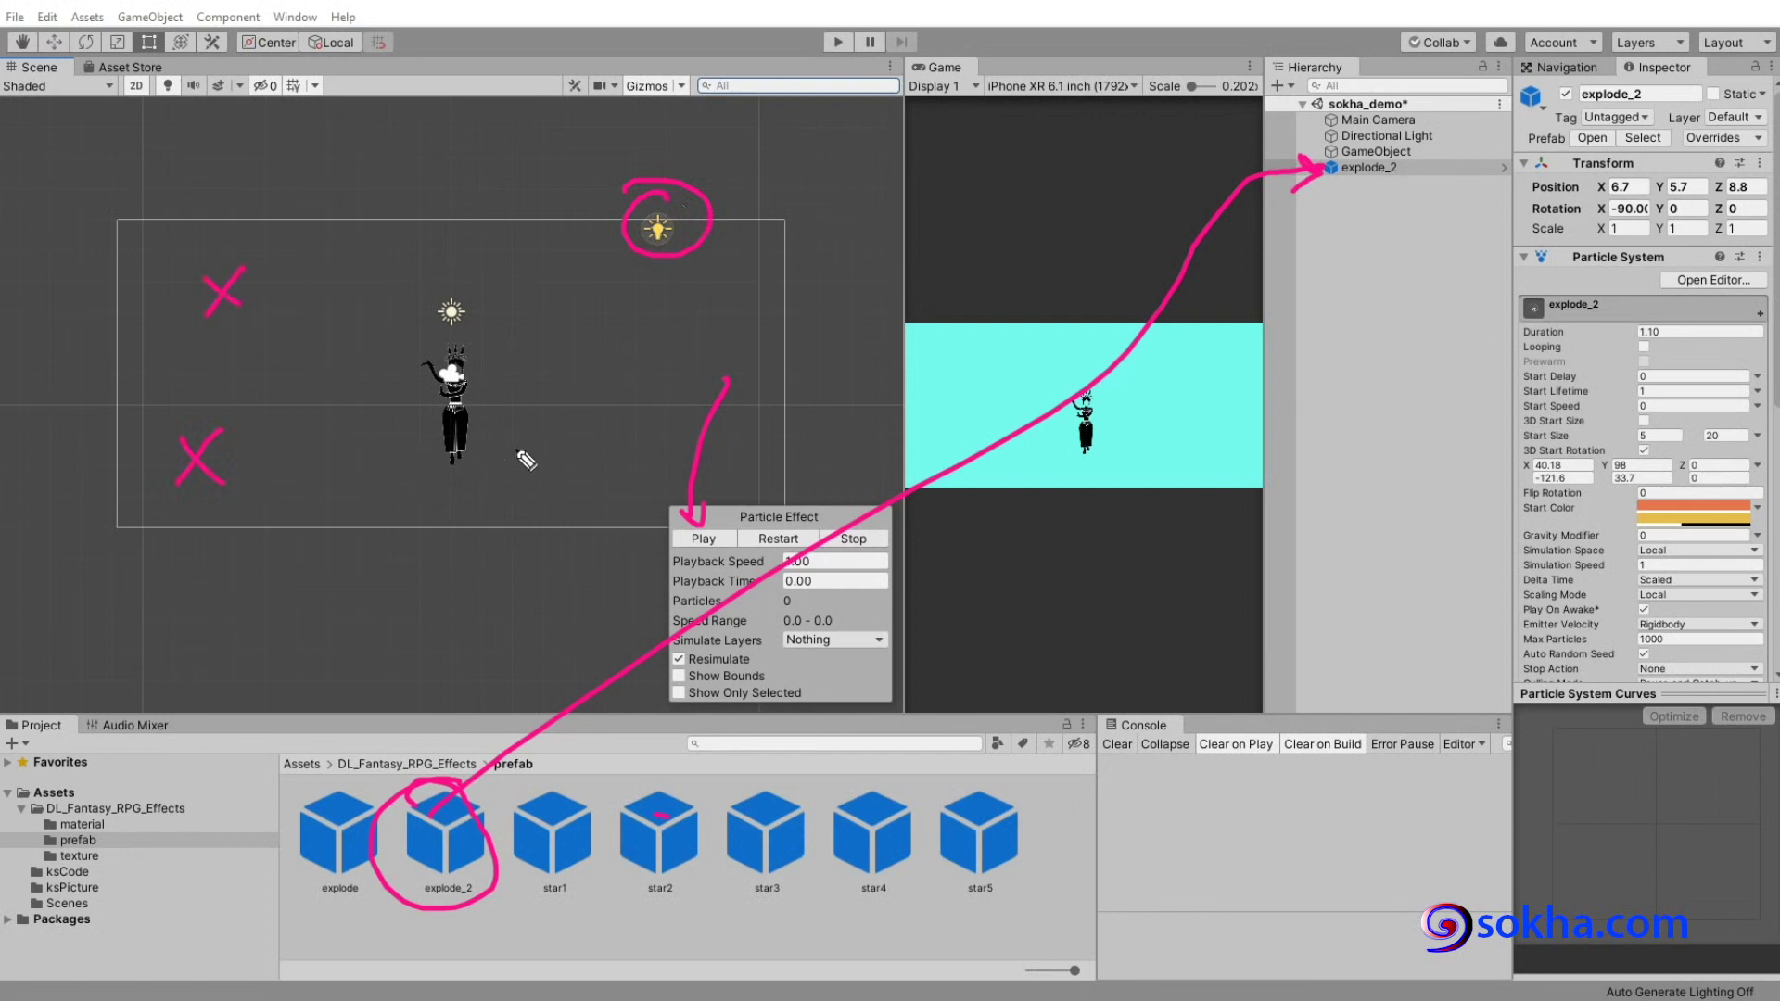
left_click_drag(568, 431, 535, 480)
left_click_drag(533, 437, 562, 473)
left_click_drag(369, 345, 341, 408)
left_click_drag(333, 355, 379, 385)
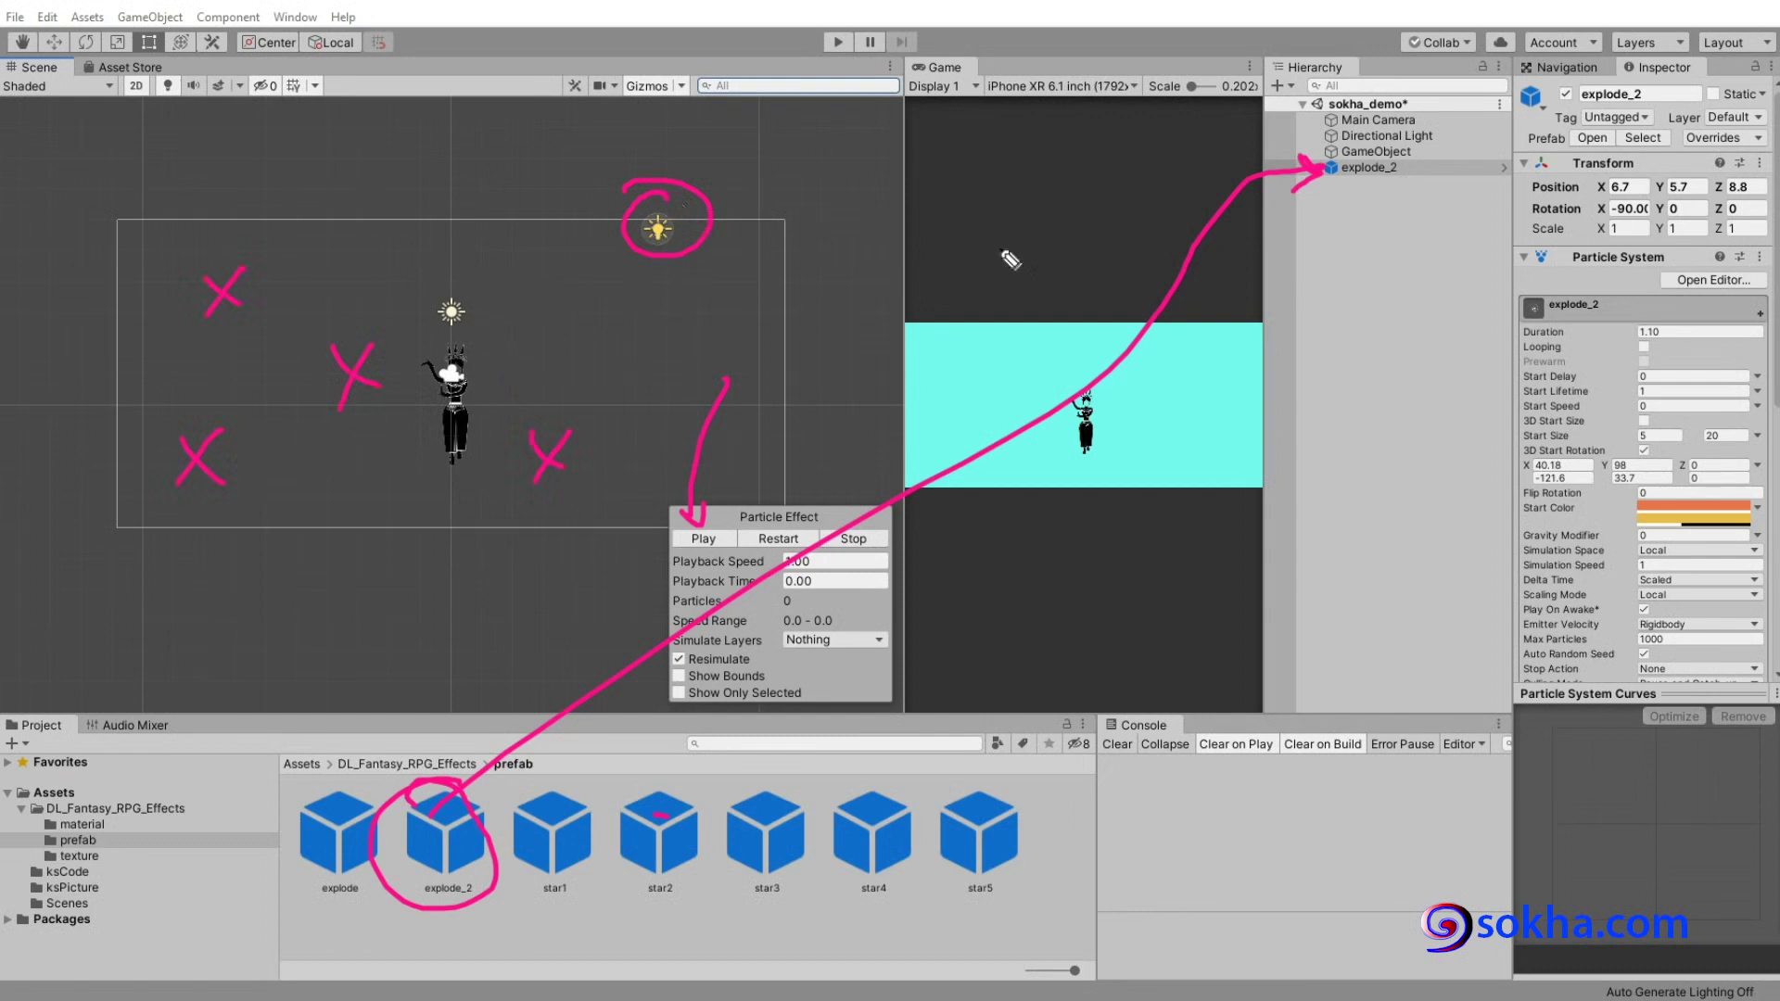
mouse_move(1632, 146)
left_mouse_down()
mouse_move(1551, 155)
mouse_move(1636, 153)
left_mouse_up()
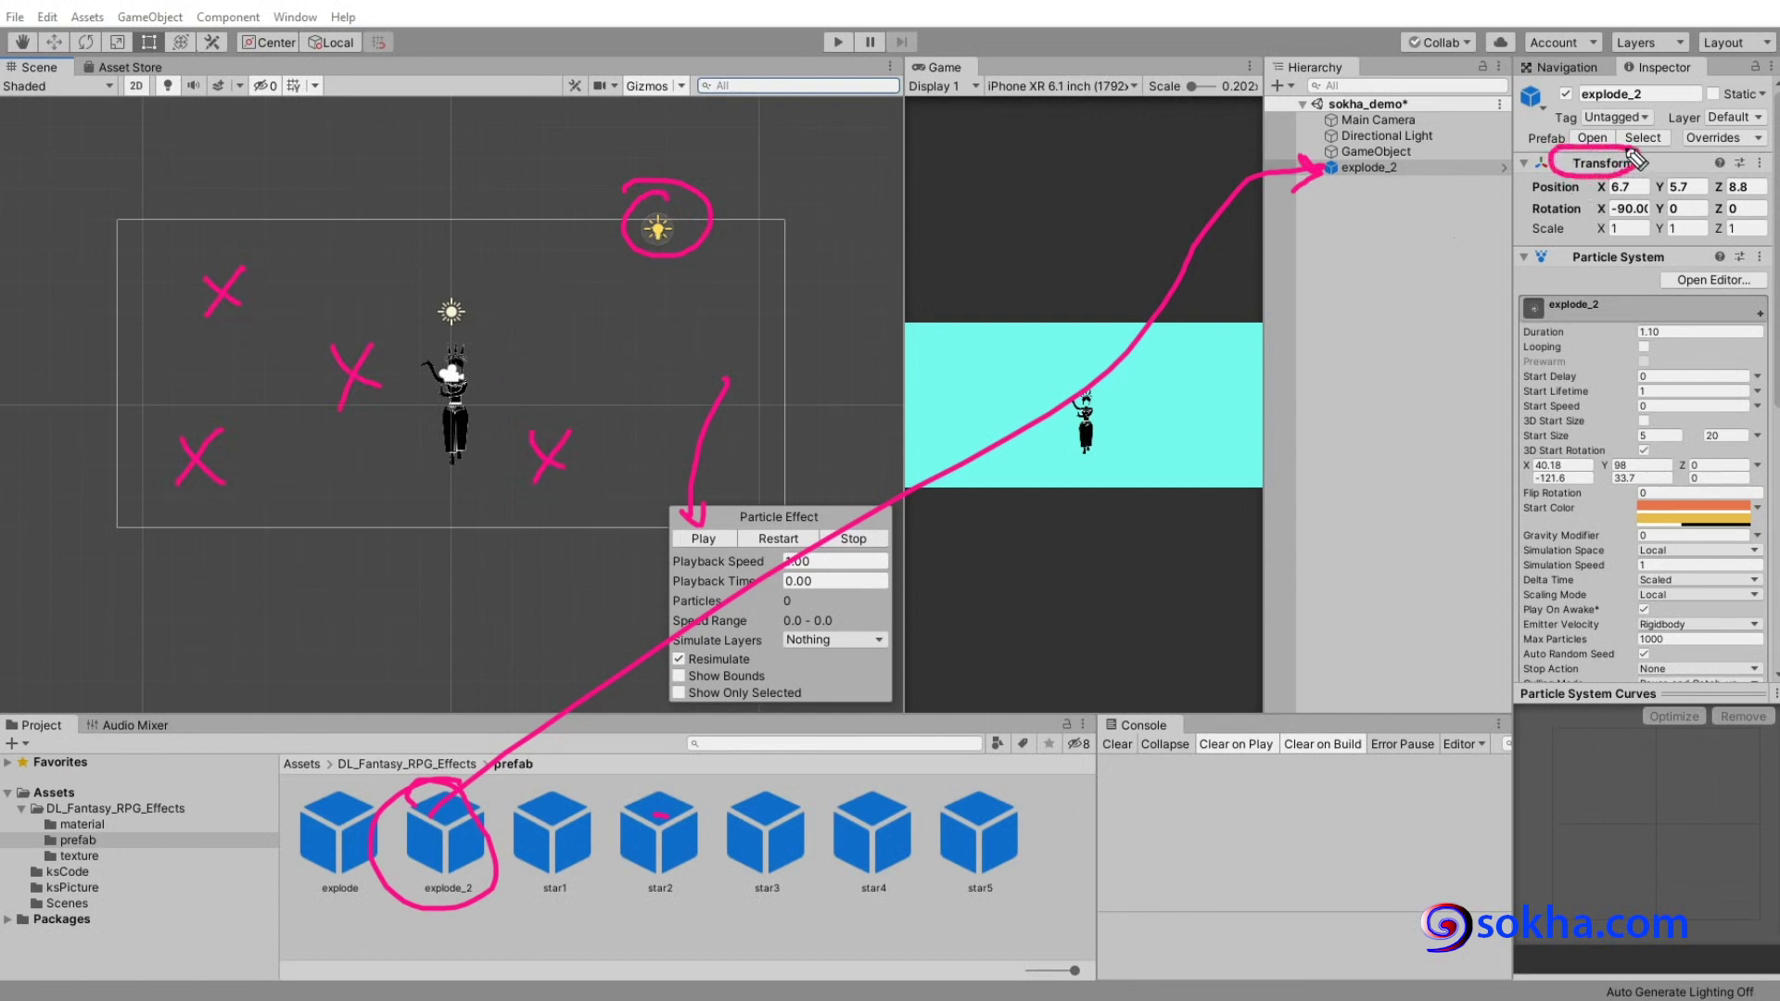
left_click_drag(1301, 256, 1525, 222)
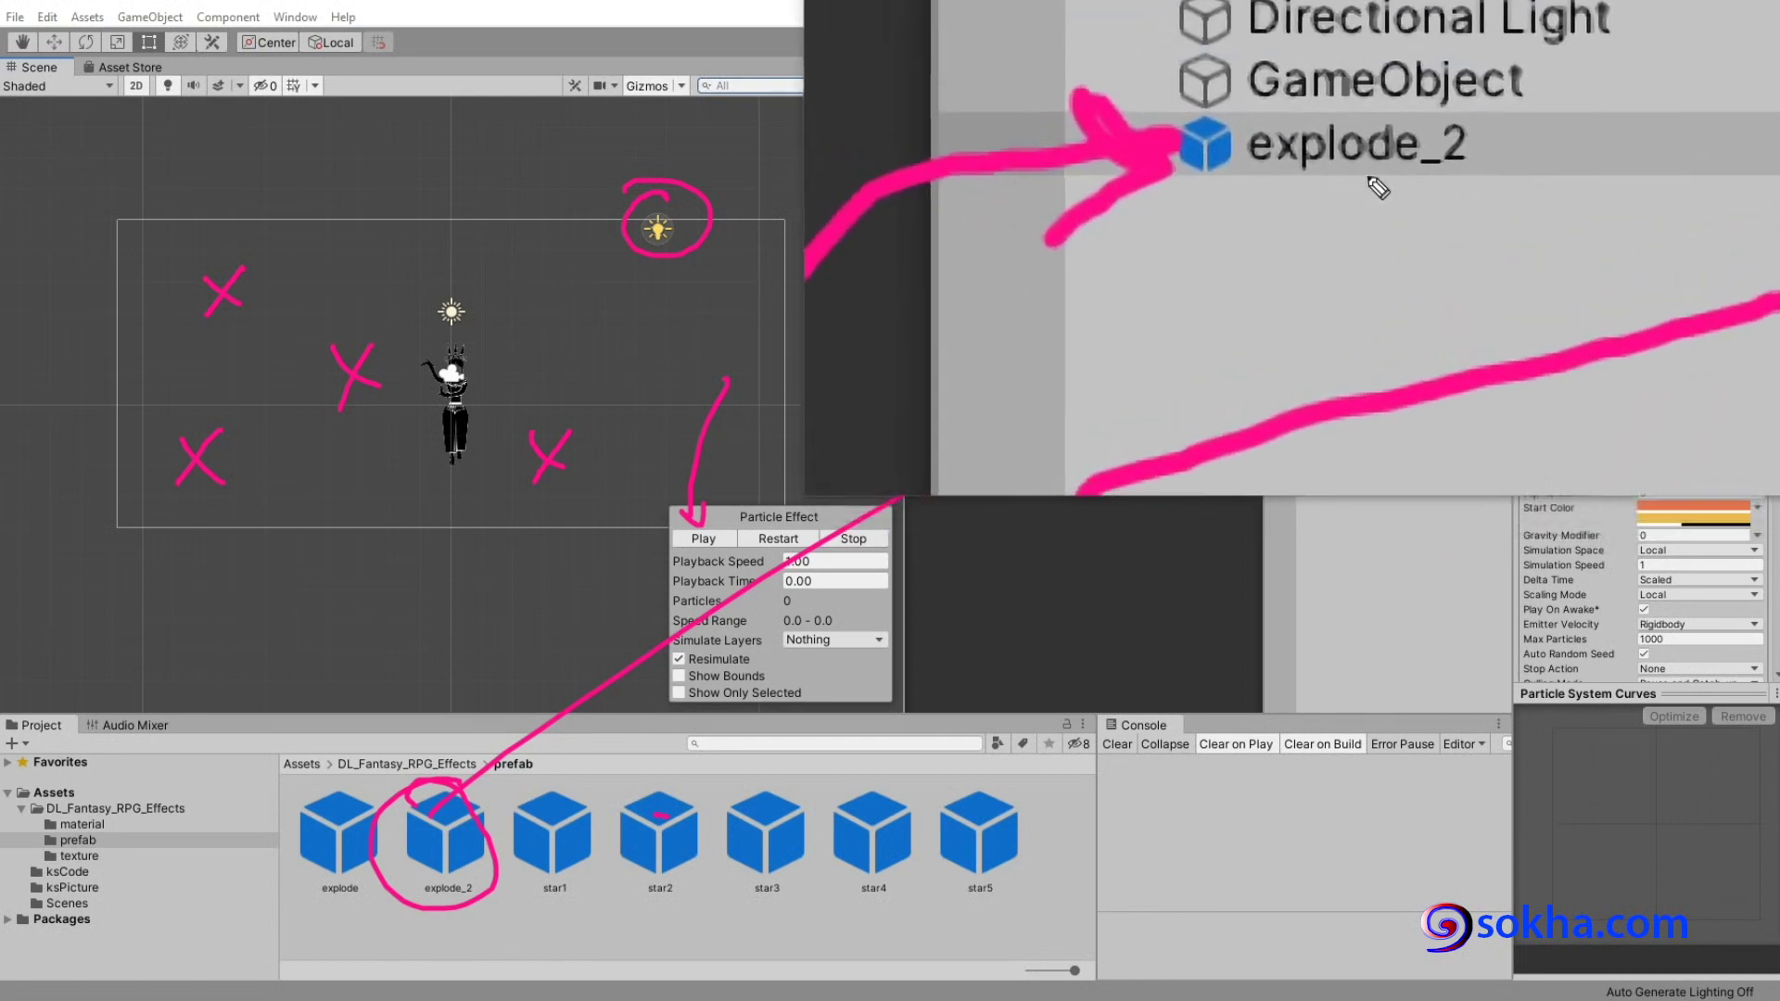
left_click_drag(1358, 179, 1404, 178)
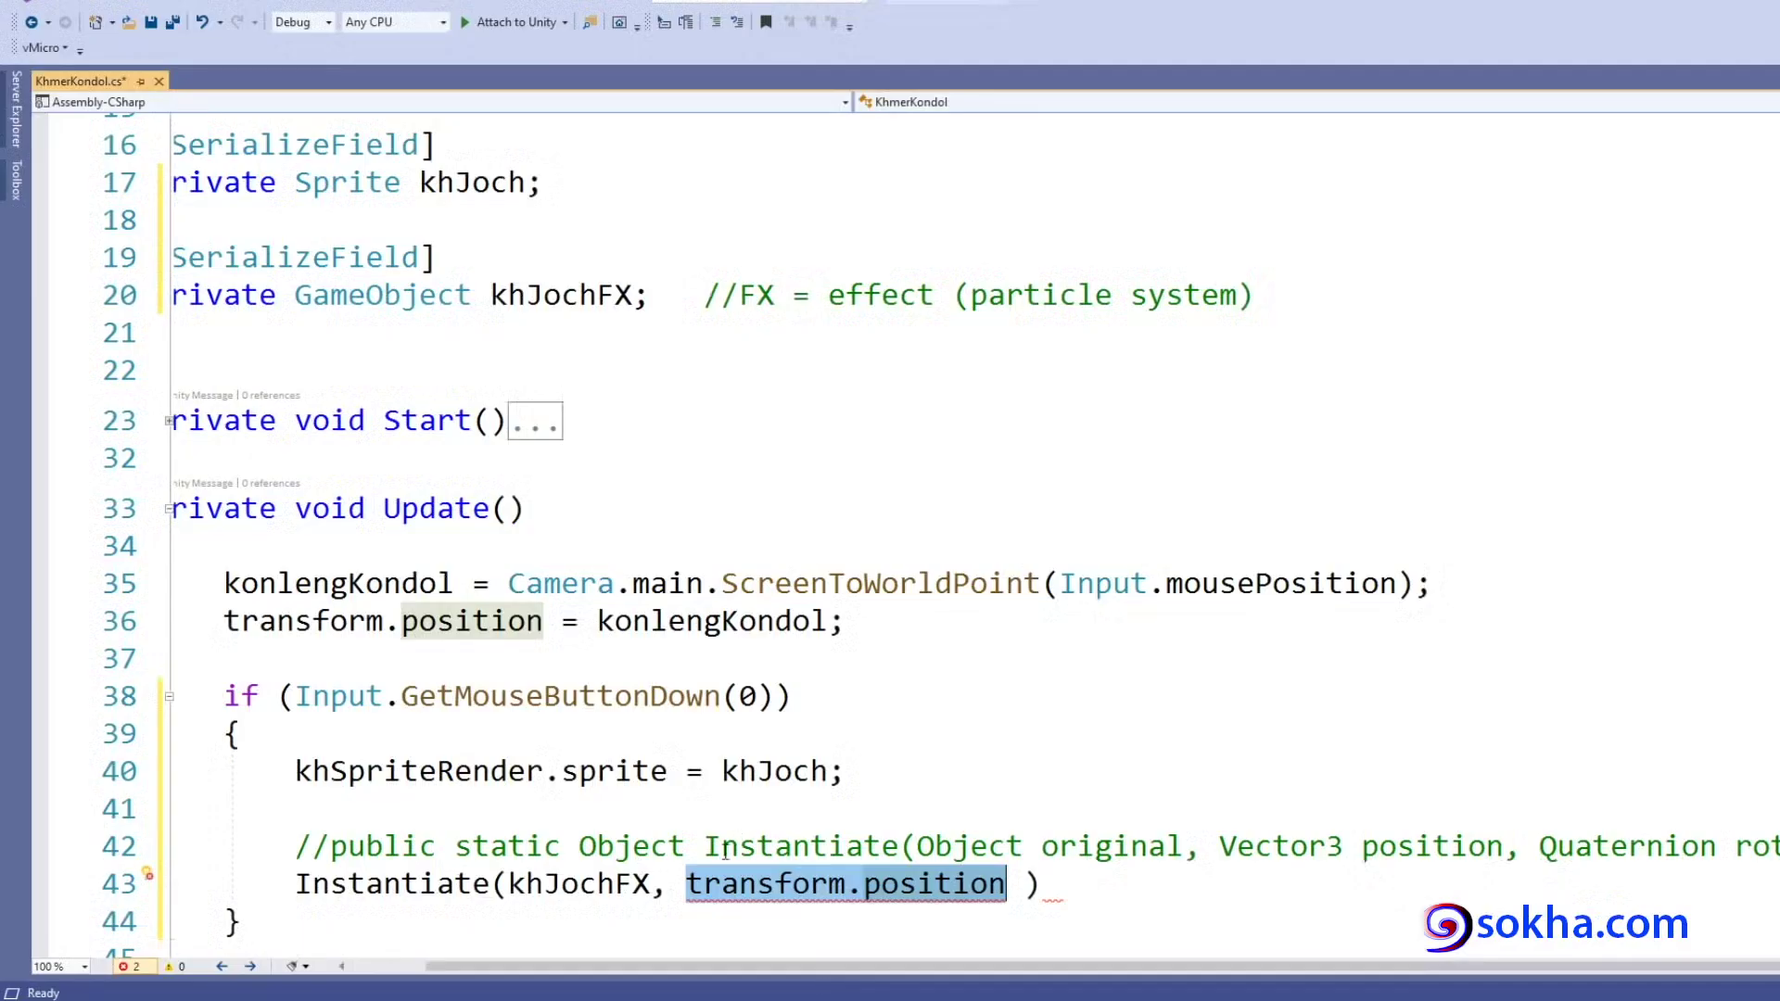
left_click(691, 885)
left_click_drag(947, 892, 1005, 888)
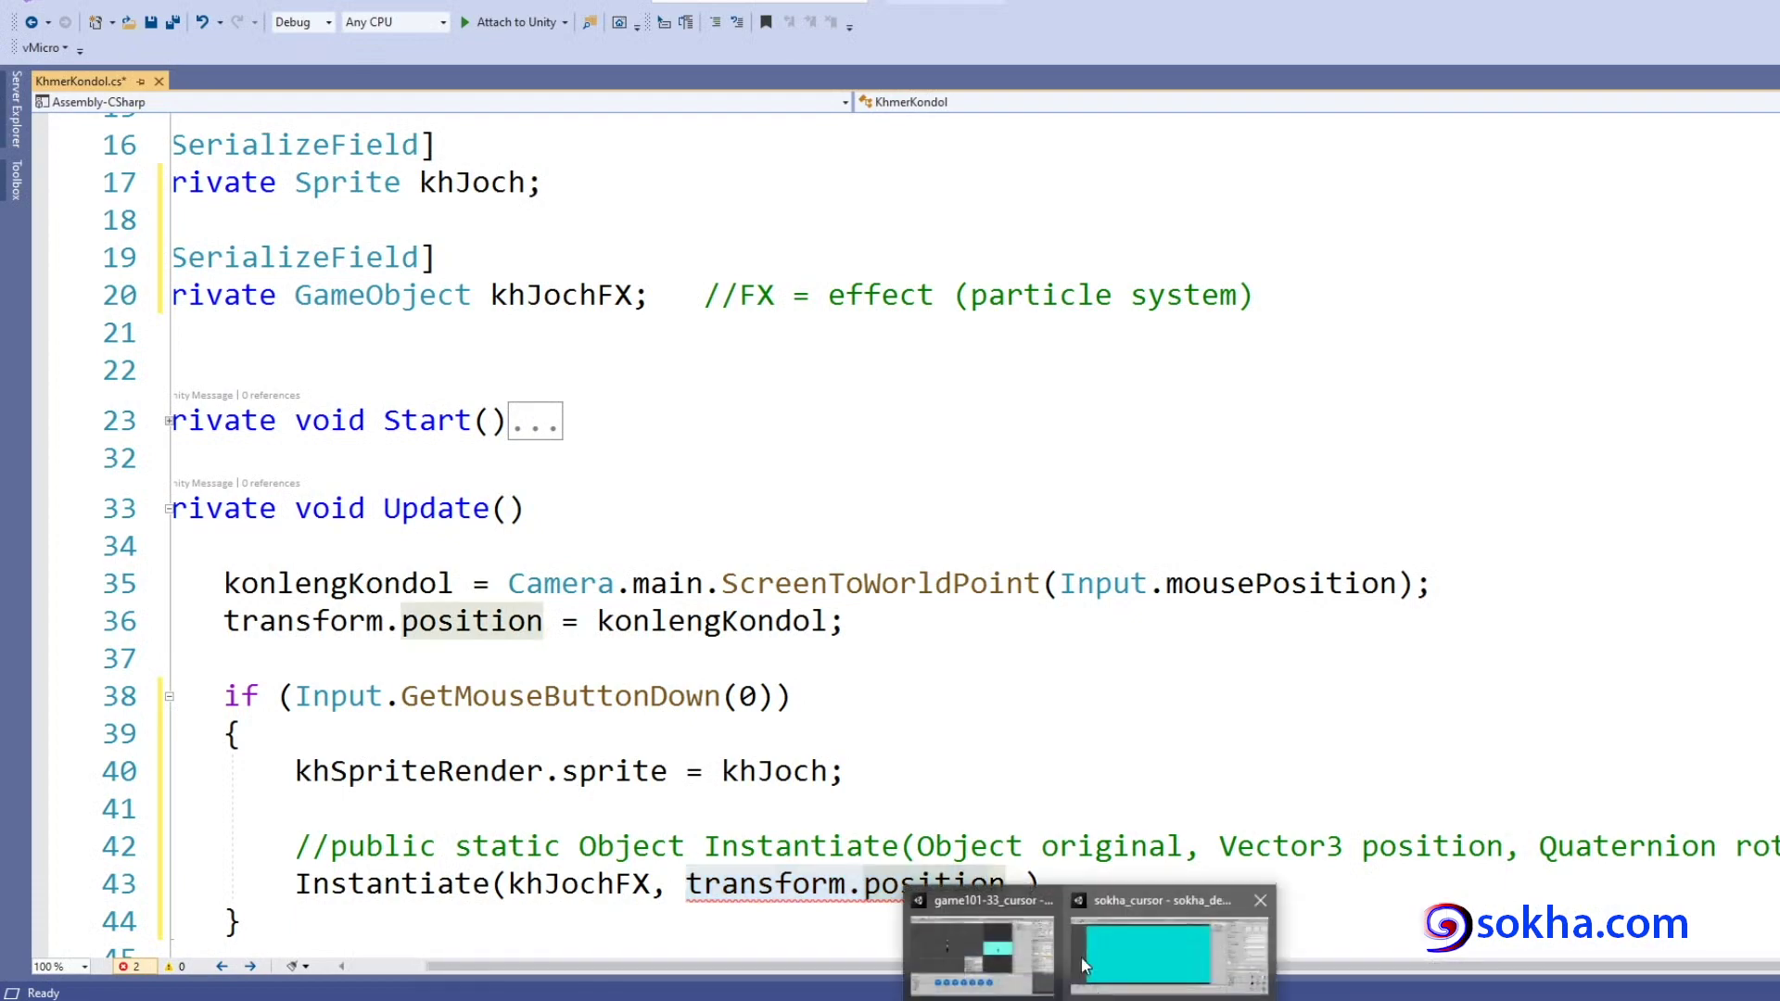
left_click(1085, 963)
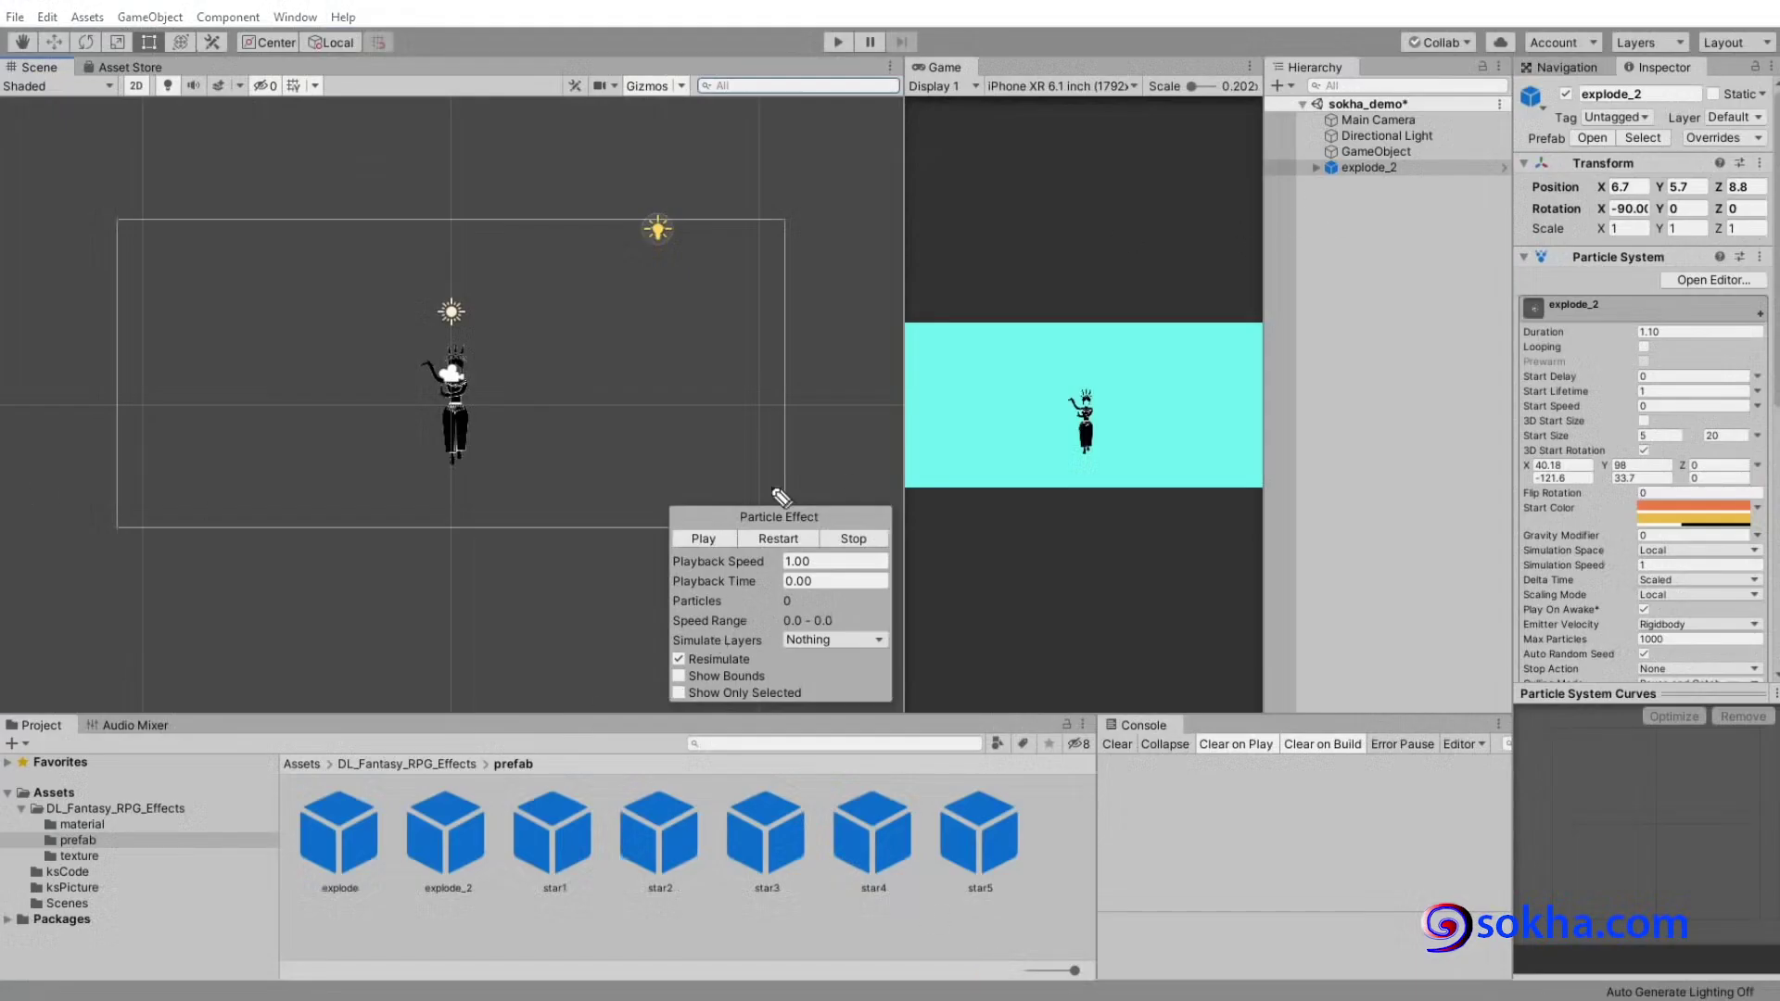
mouse_move(380, 792)
left_mouse_down()
mouse_move(658, 287)
mouse_move(655, 241)
mouse_move(729, 215)
mouse_move(1758, 197)
mouse_move(1581, 196)
left_mouse_up()
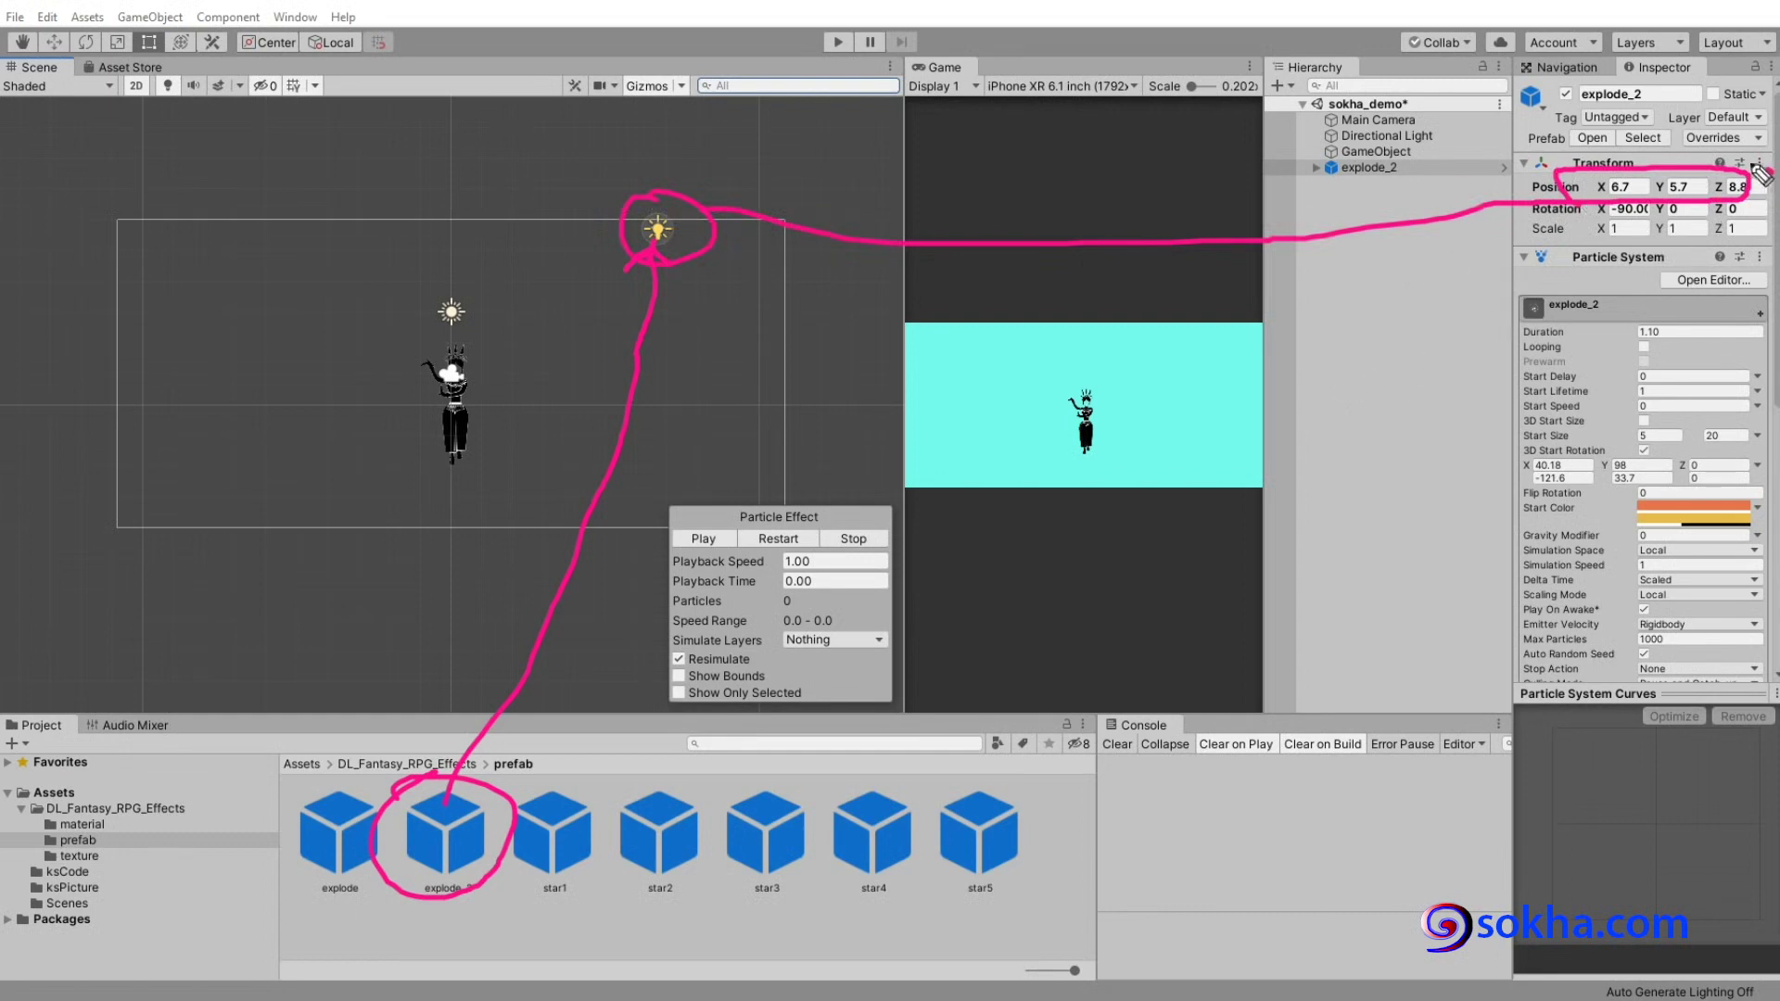
left_click_drag(1761, 173, 1664, 166)
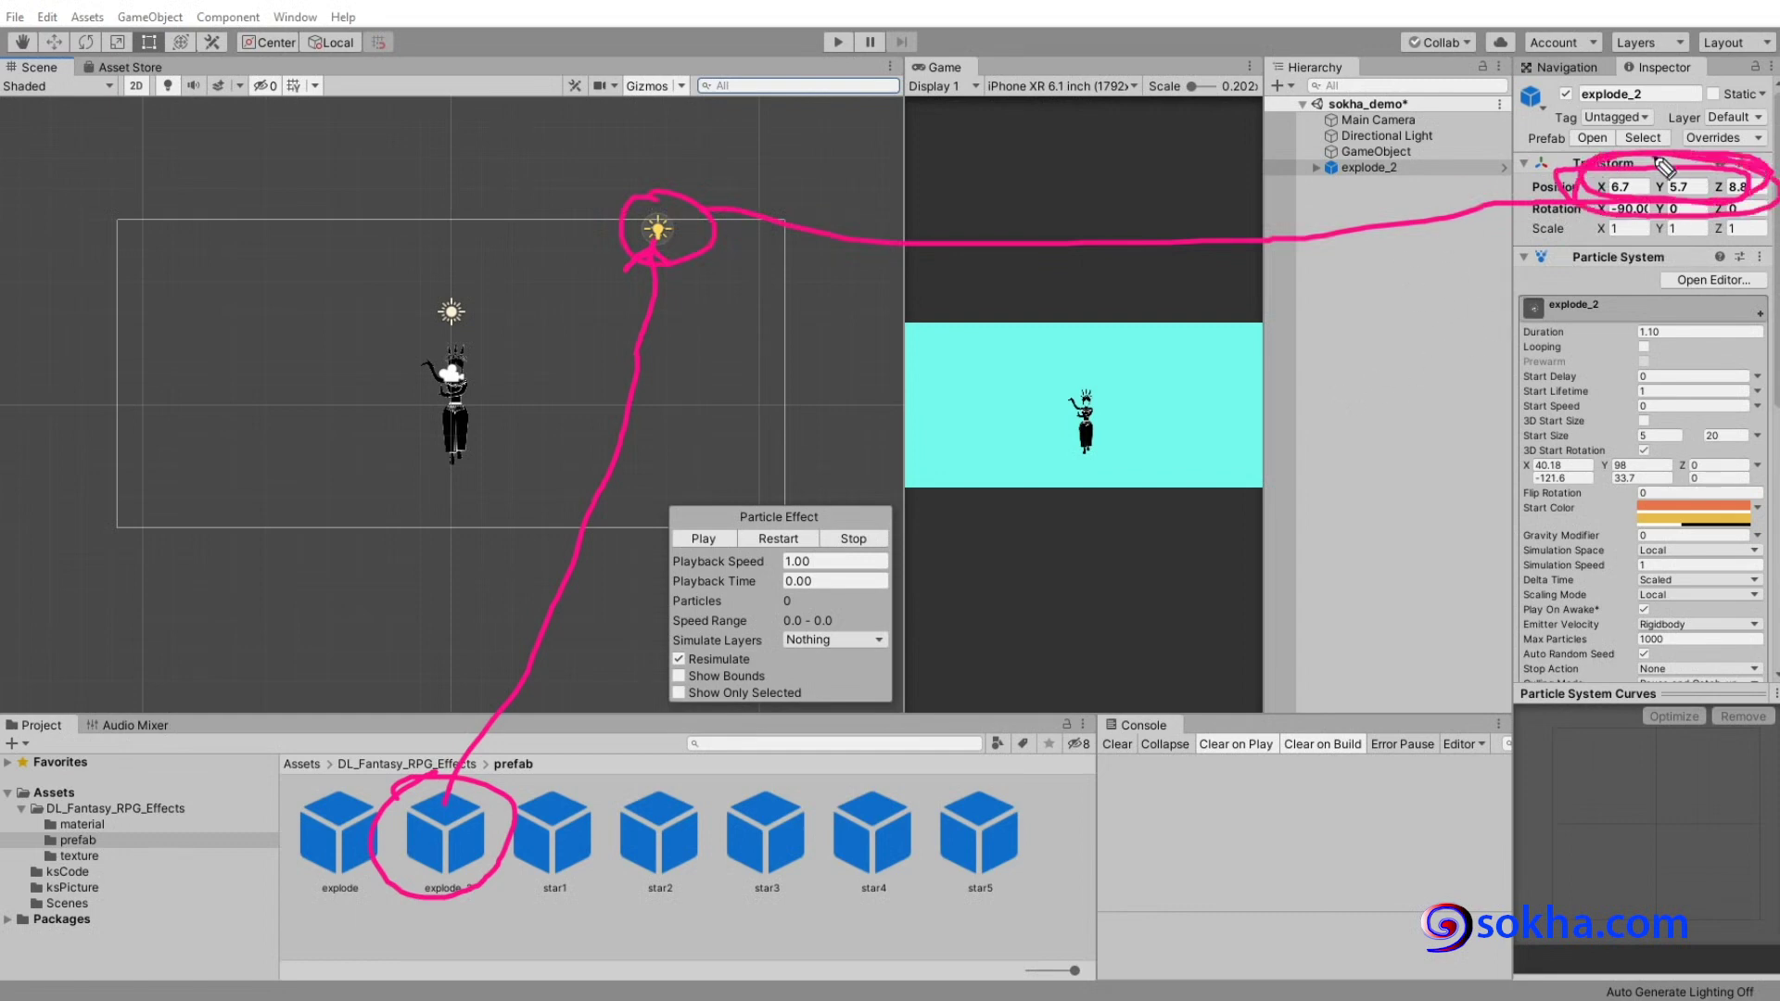
left_click_drag(593, 247, 587, 246)
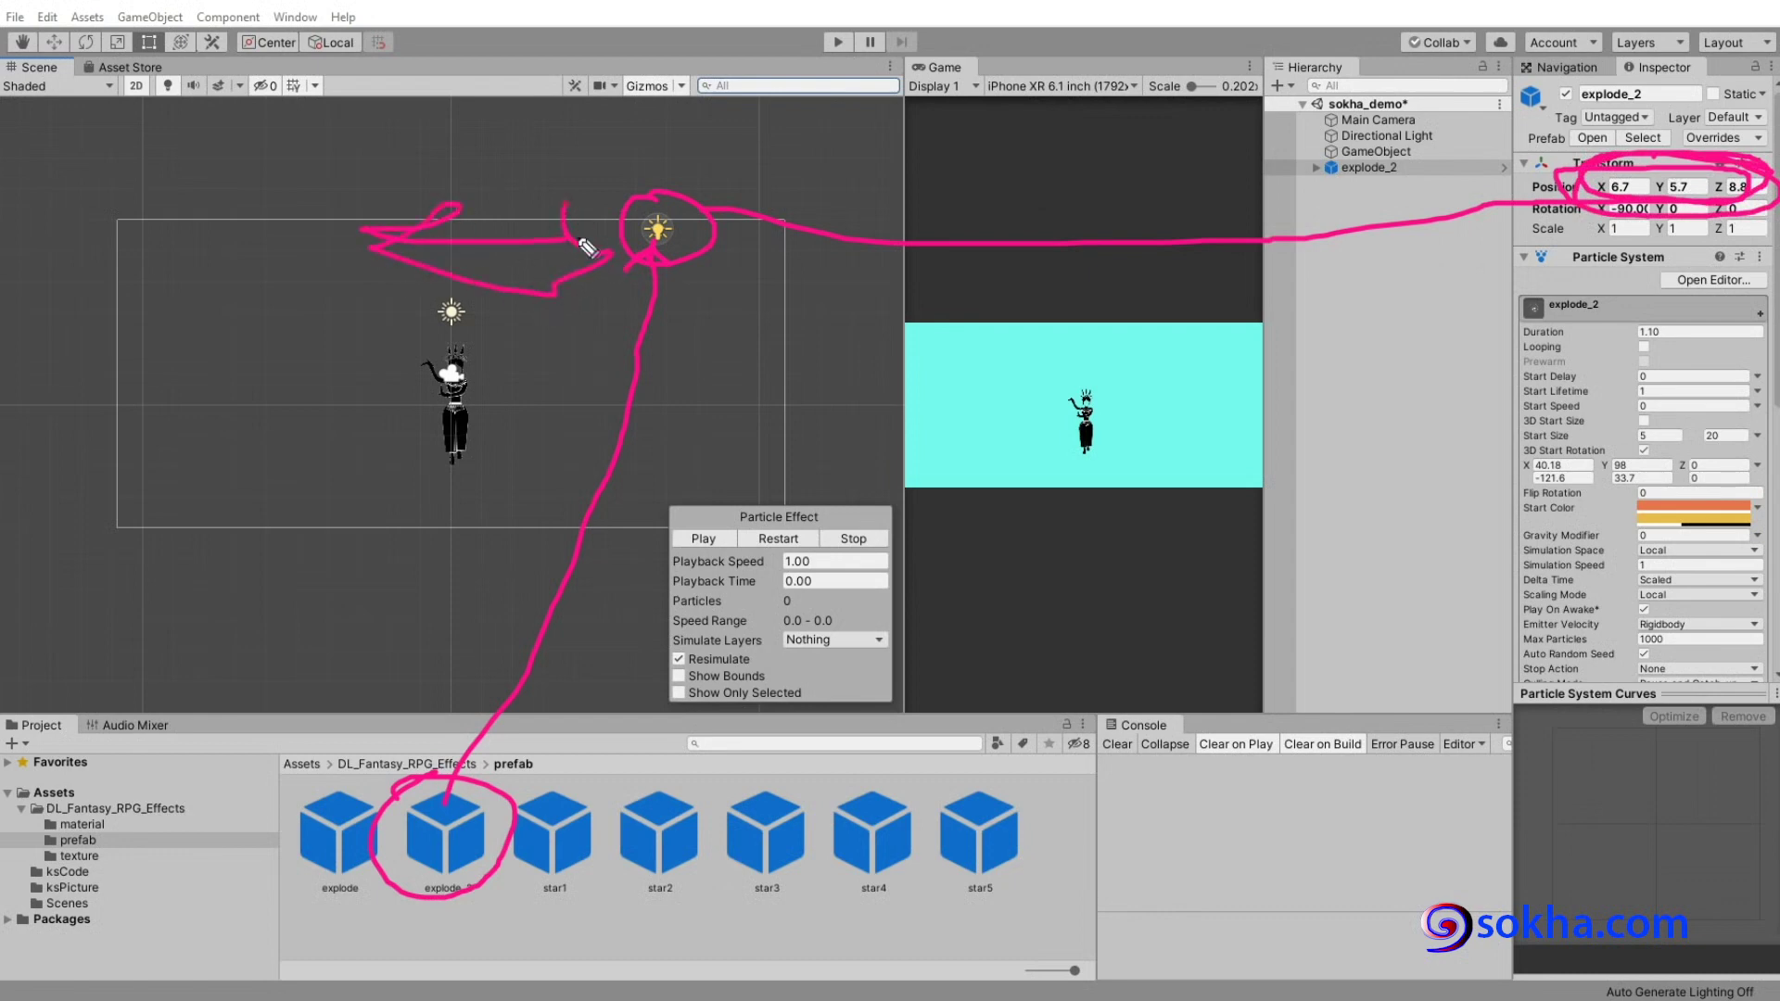
left_click_drag(1170, 199, 1631, 215)
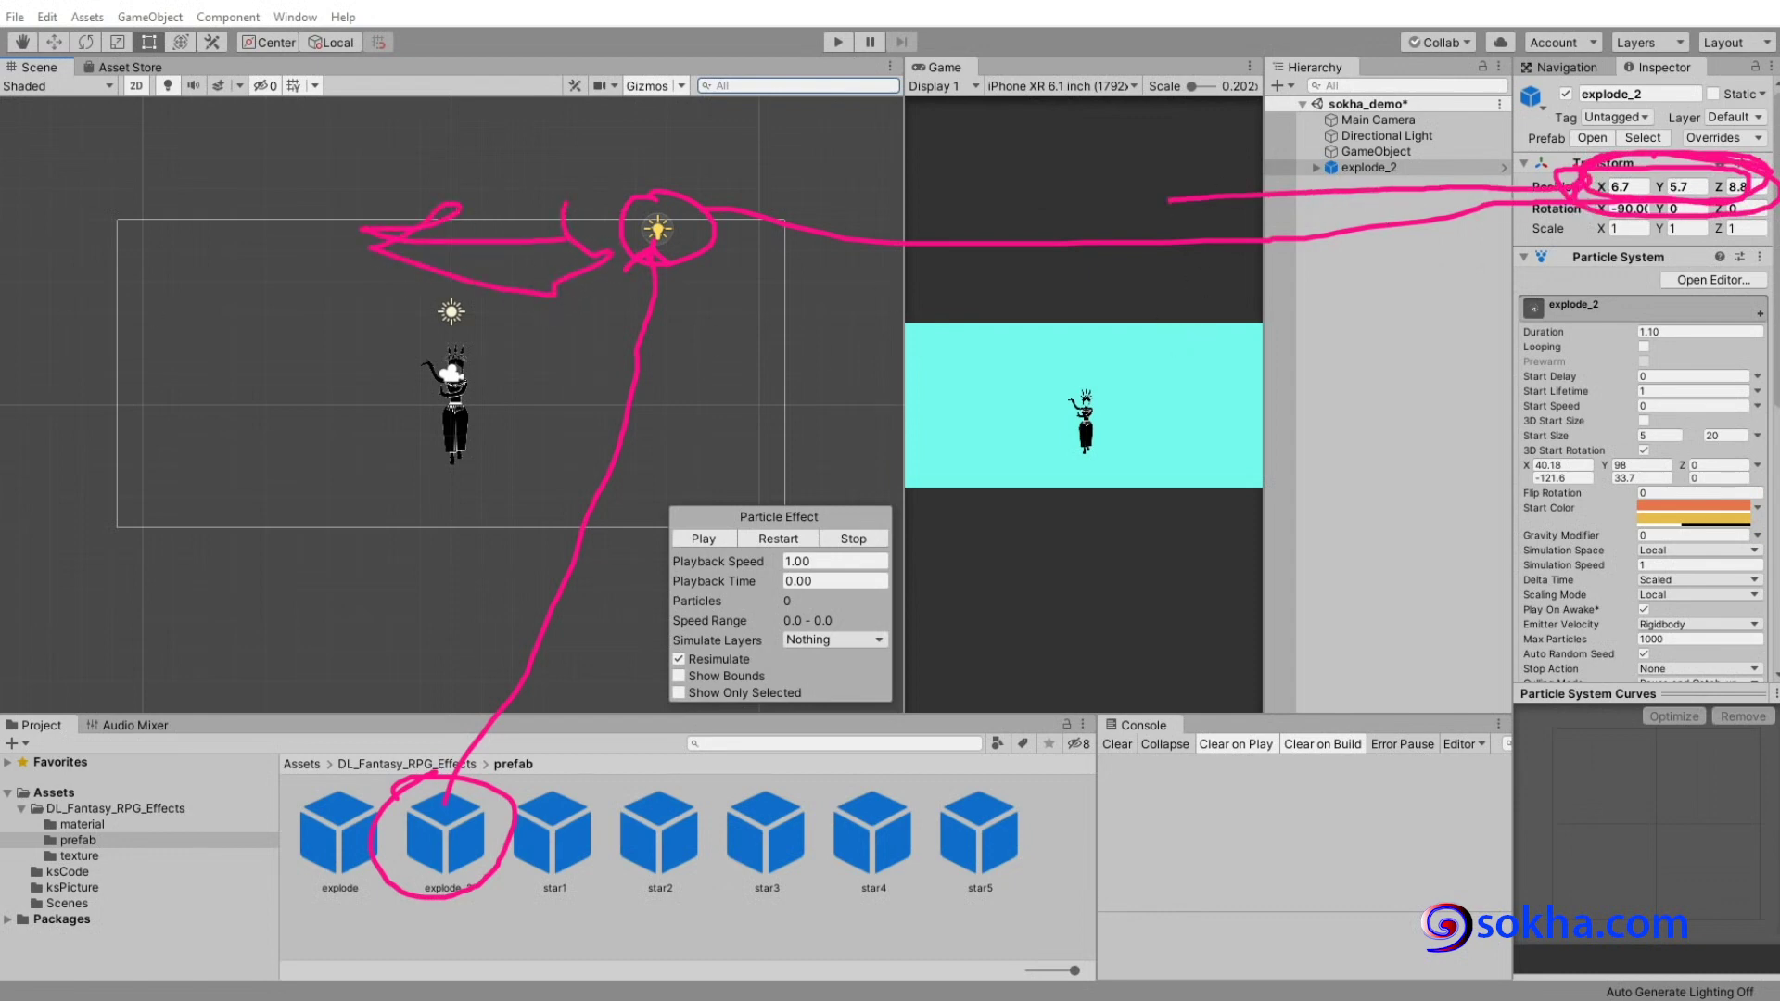
key("Escape")
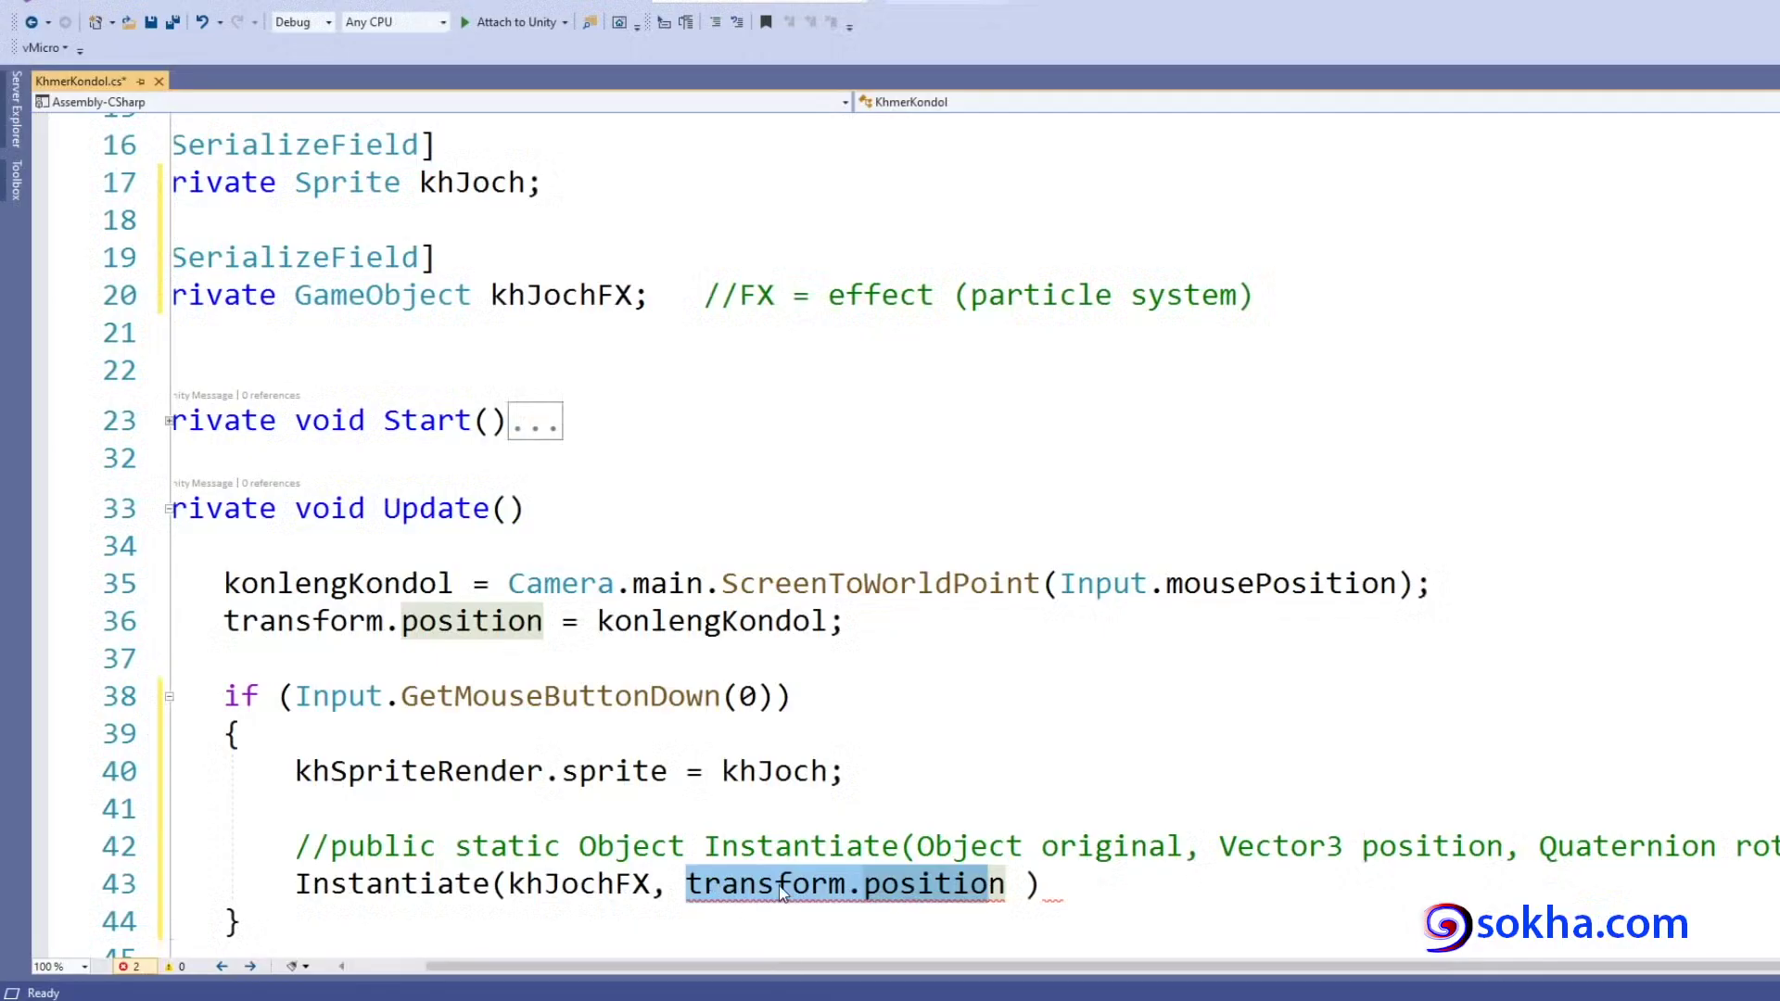
Add a comma after transform.position in the line 43 Instantiate call.
left_click(1008, 882)
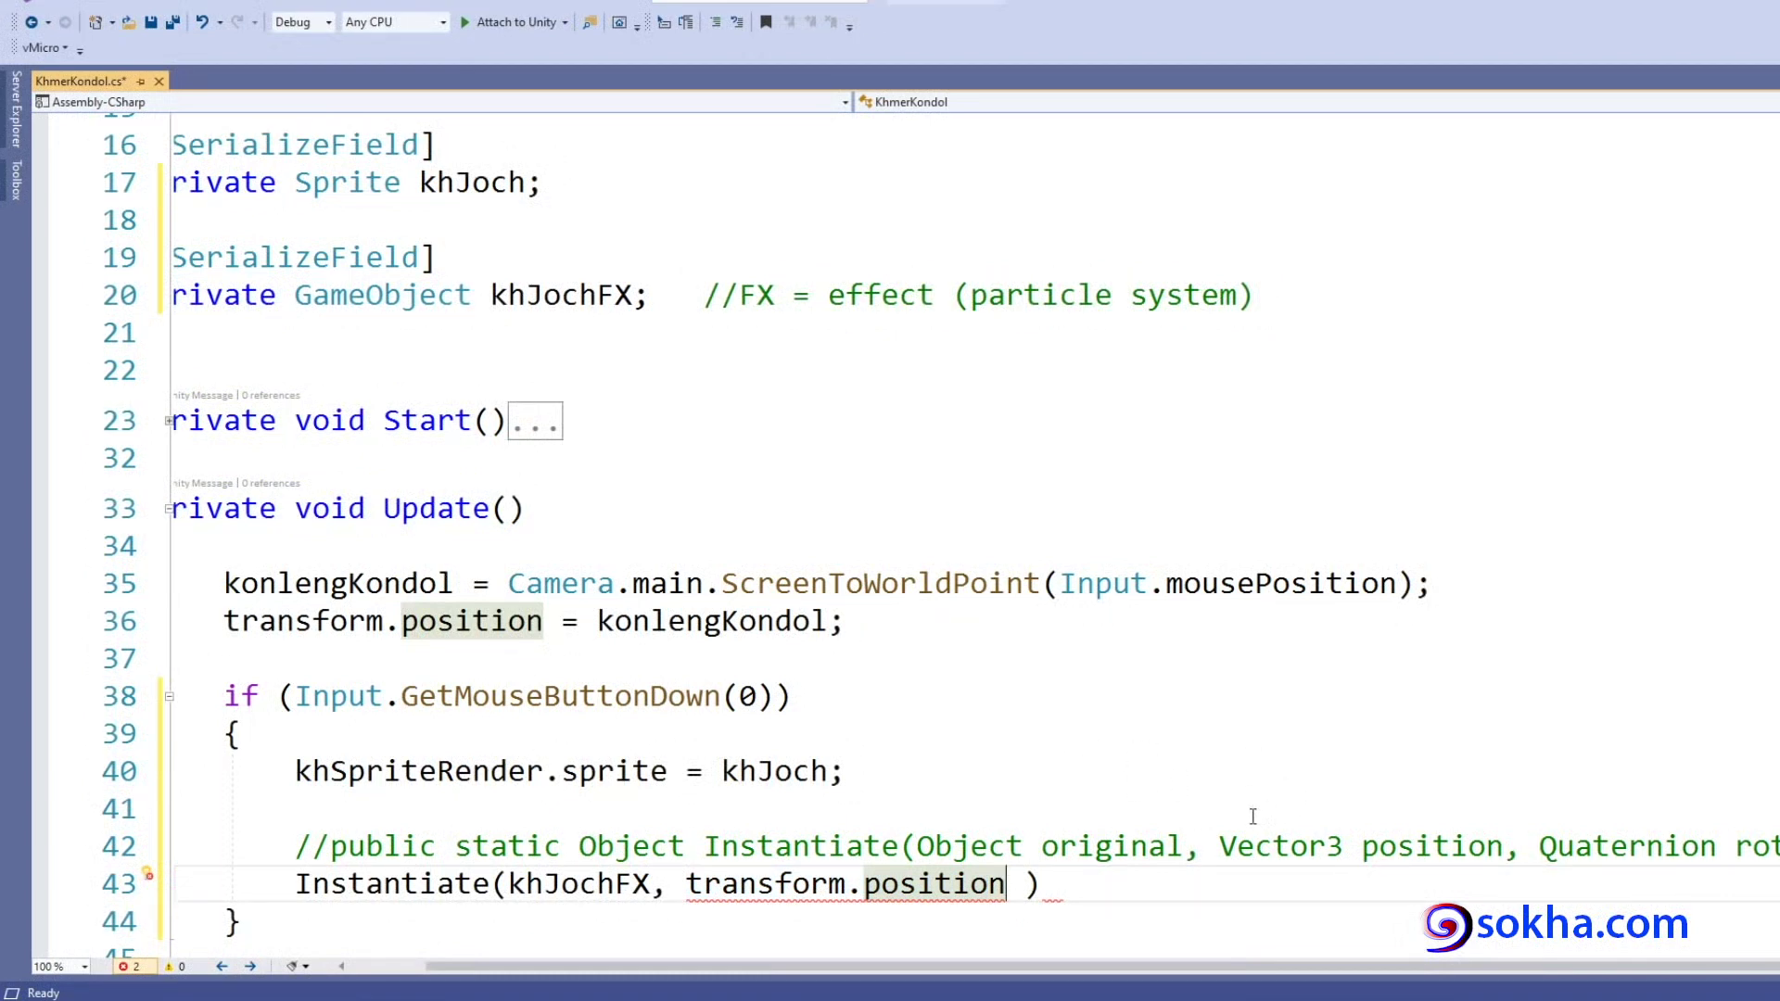
left_click_drag(1218, 845, 1502, 845)
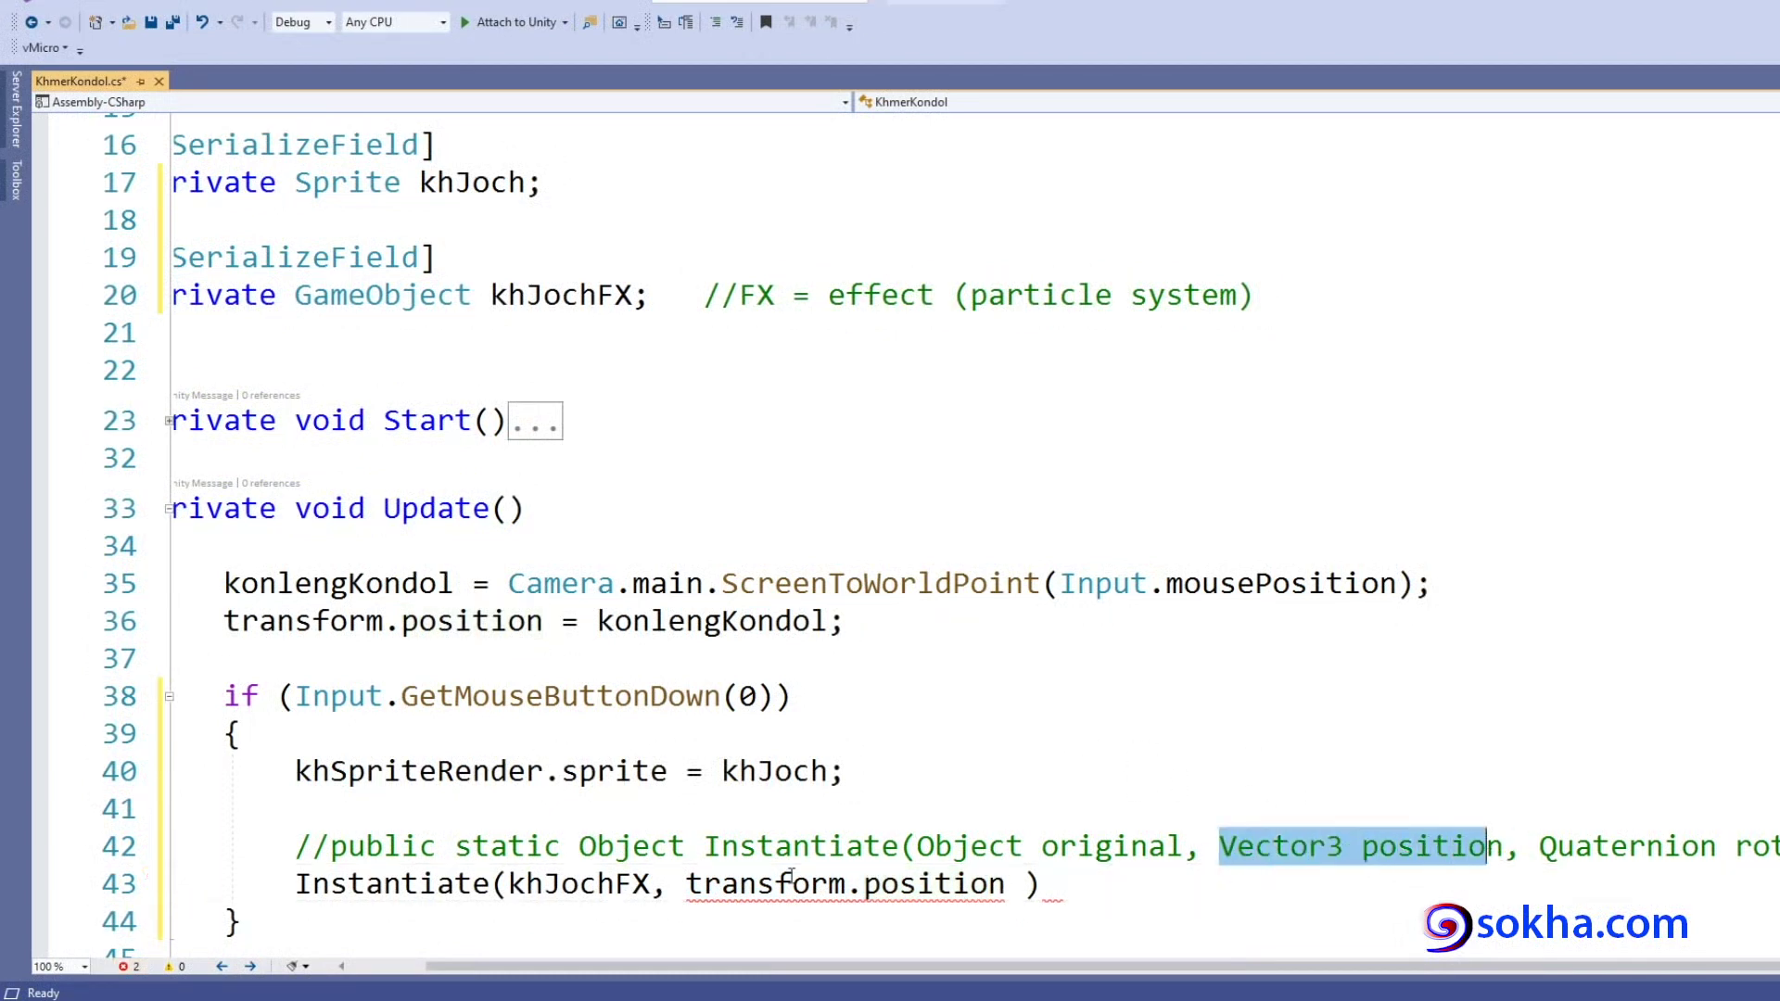
left_click_drag(687, 883, 1009, 885)
left_click(1012, 891)
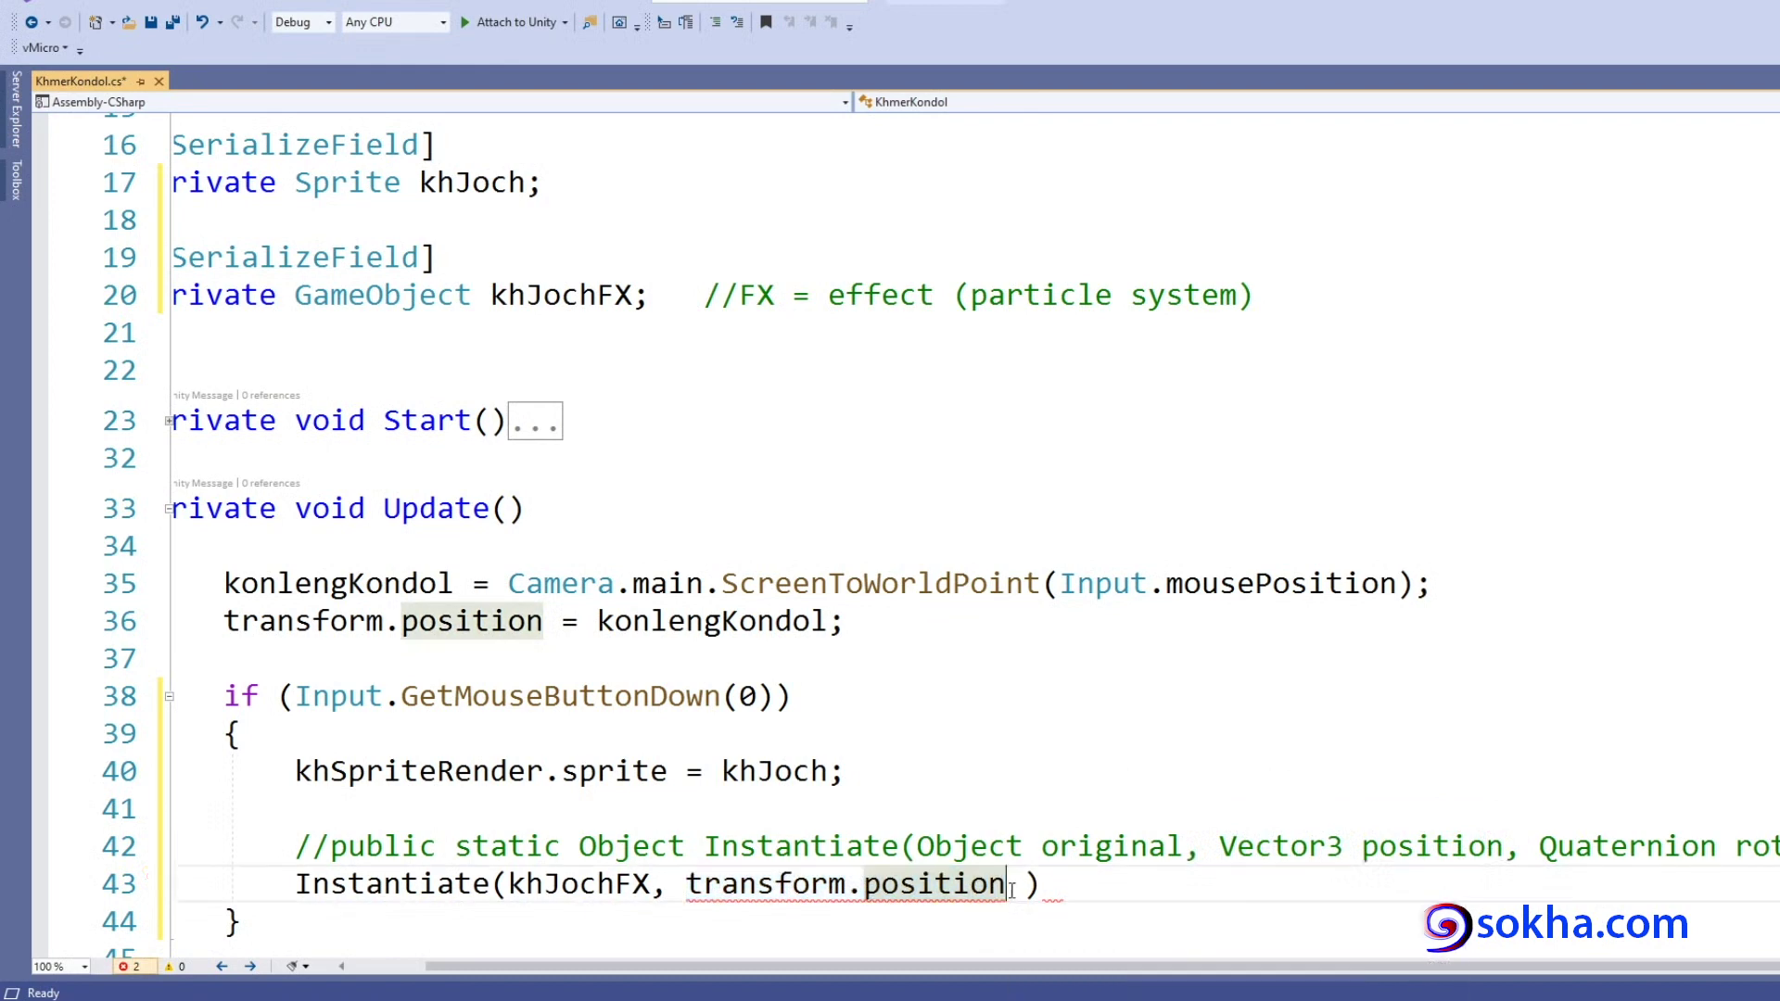
type(",")
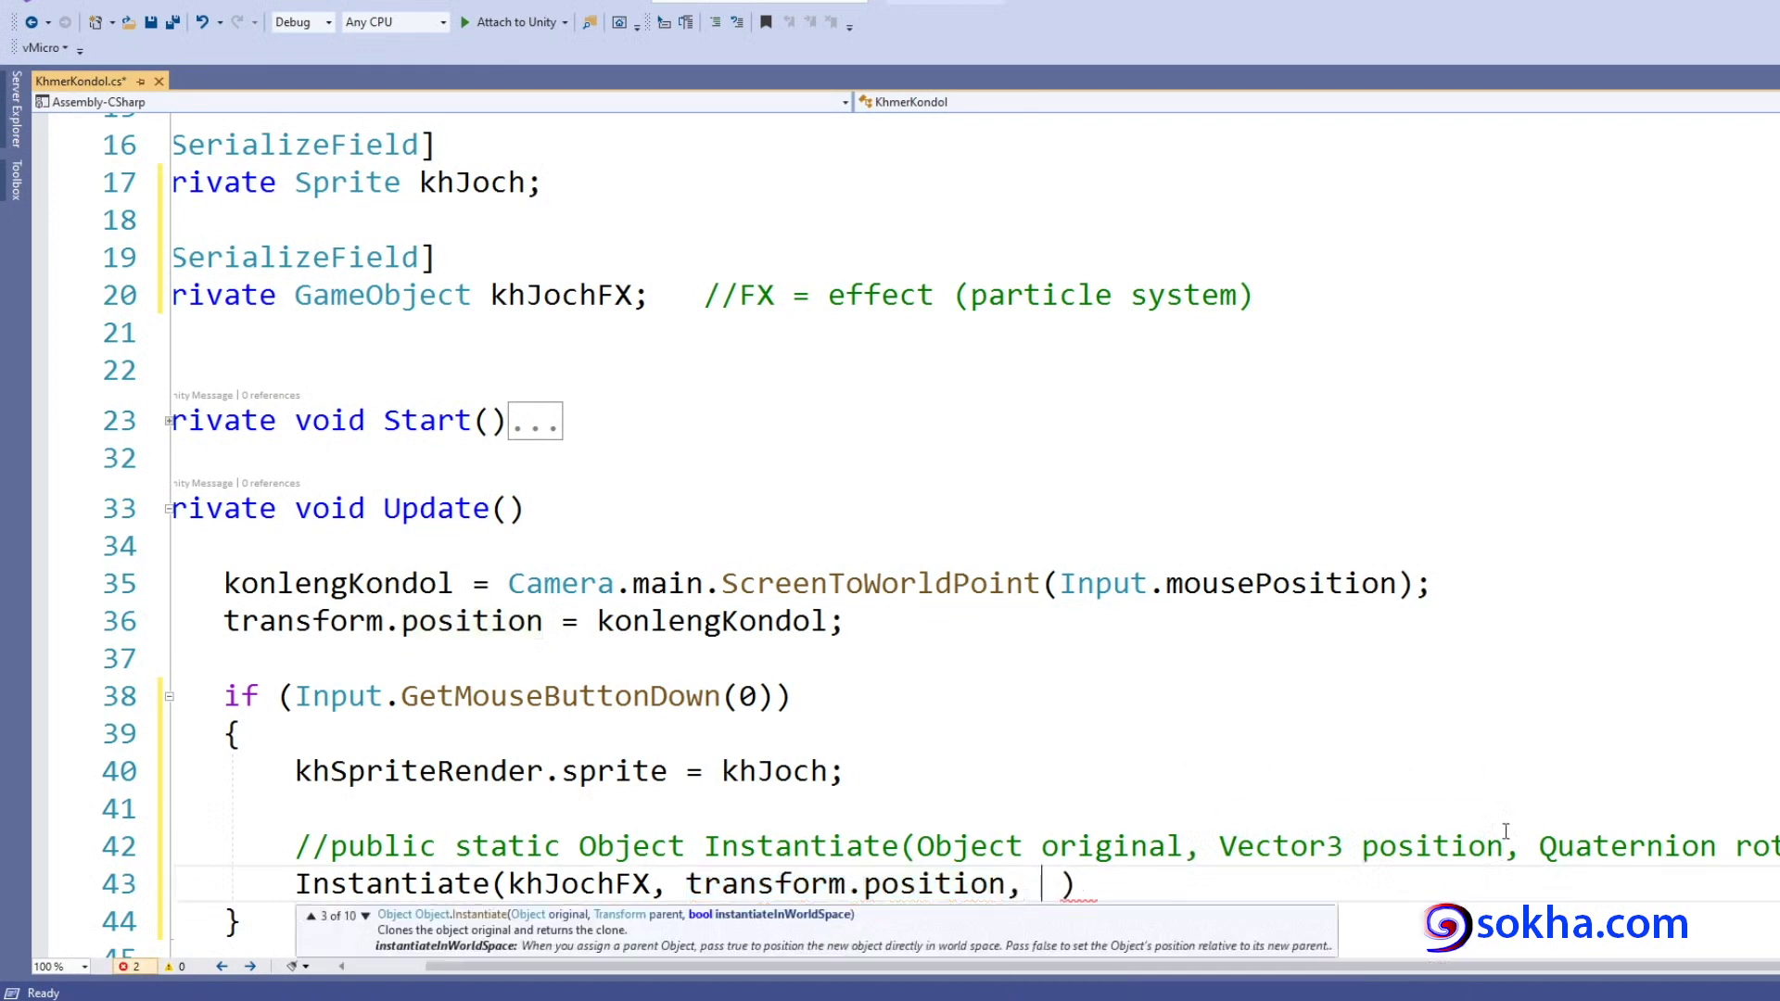
left_click_drag(1419, 970, 1344, 970)
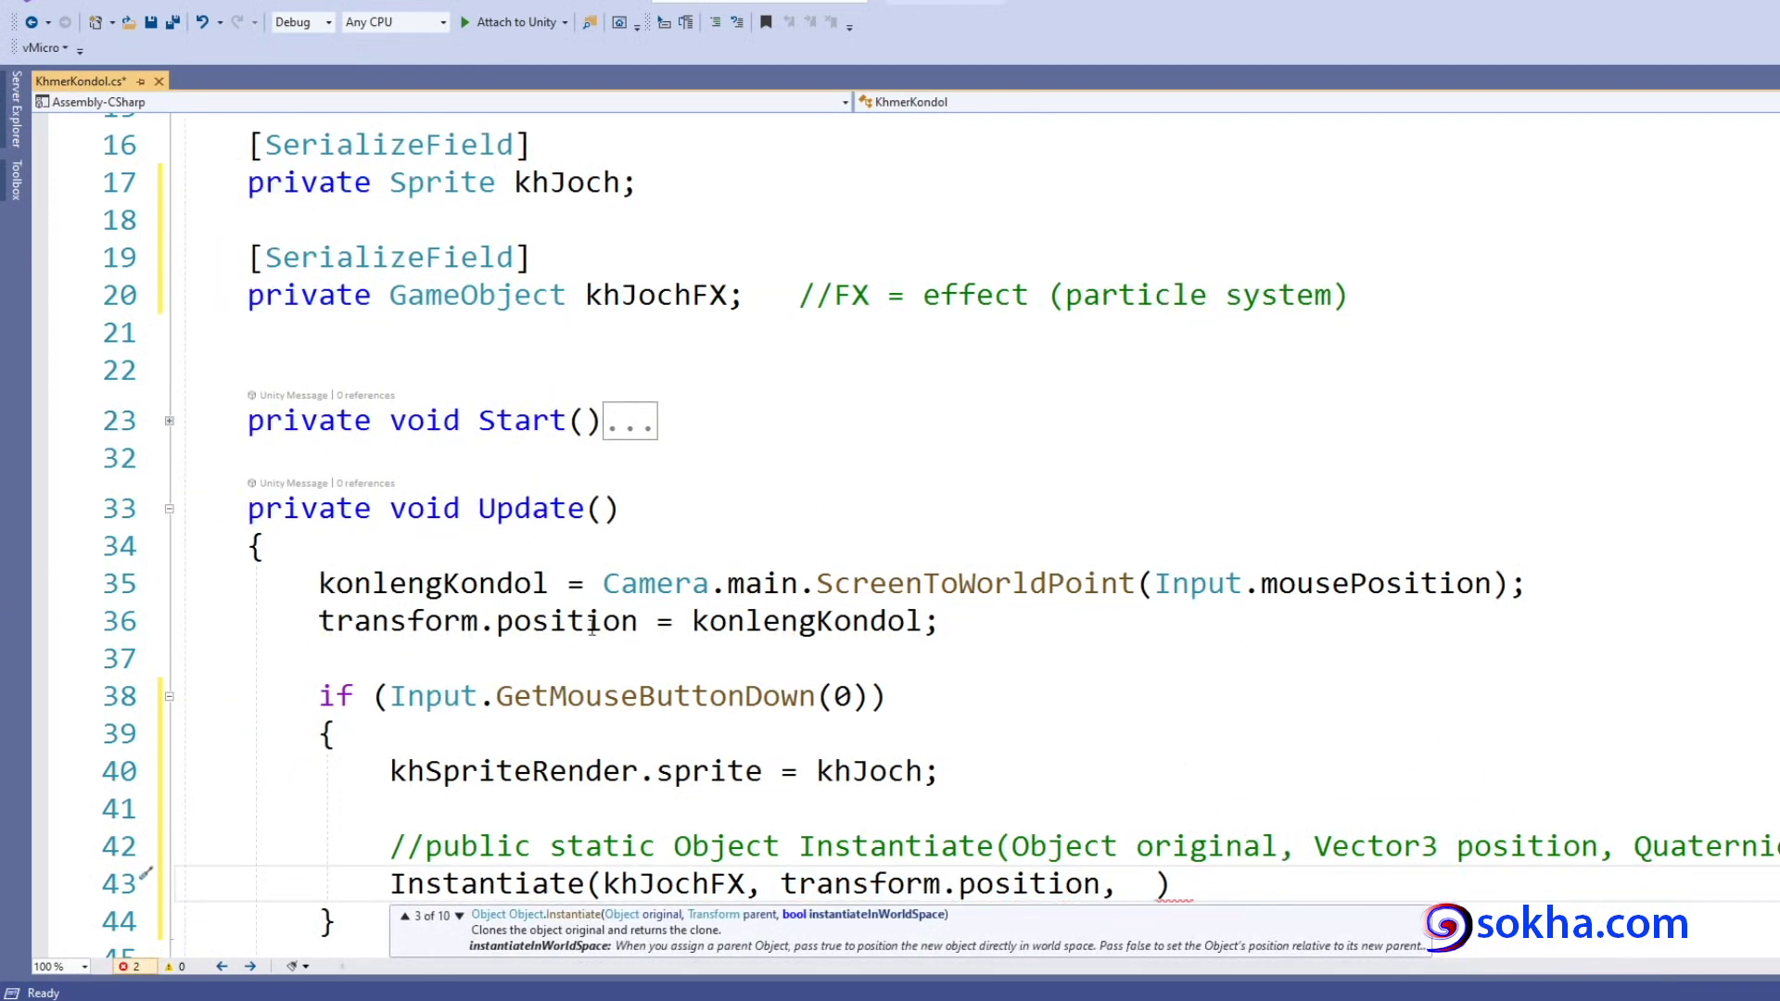
Complete the last argument as Quaternion.identity, remove the stray space, and end the statement with ';'.
left_click_drag(1633, 846, 1730, 850)
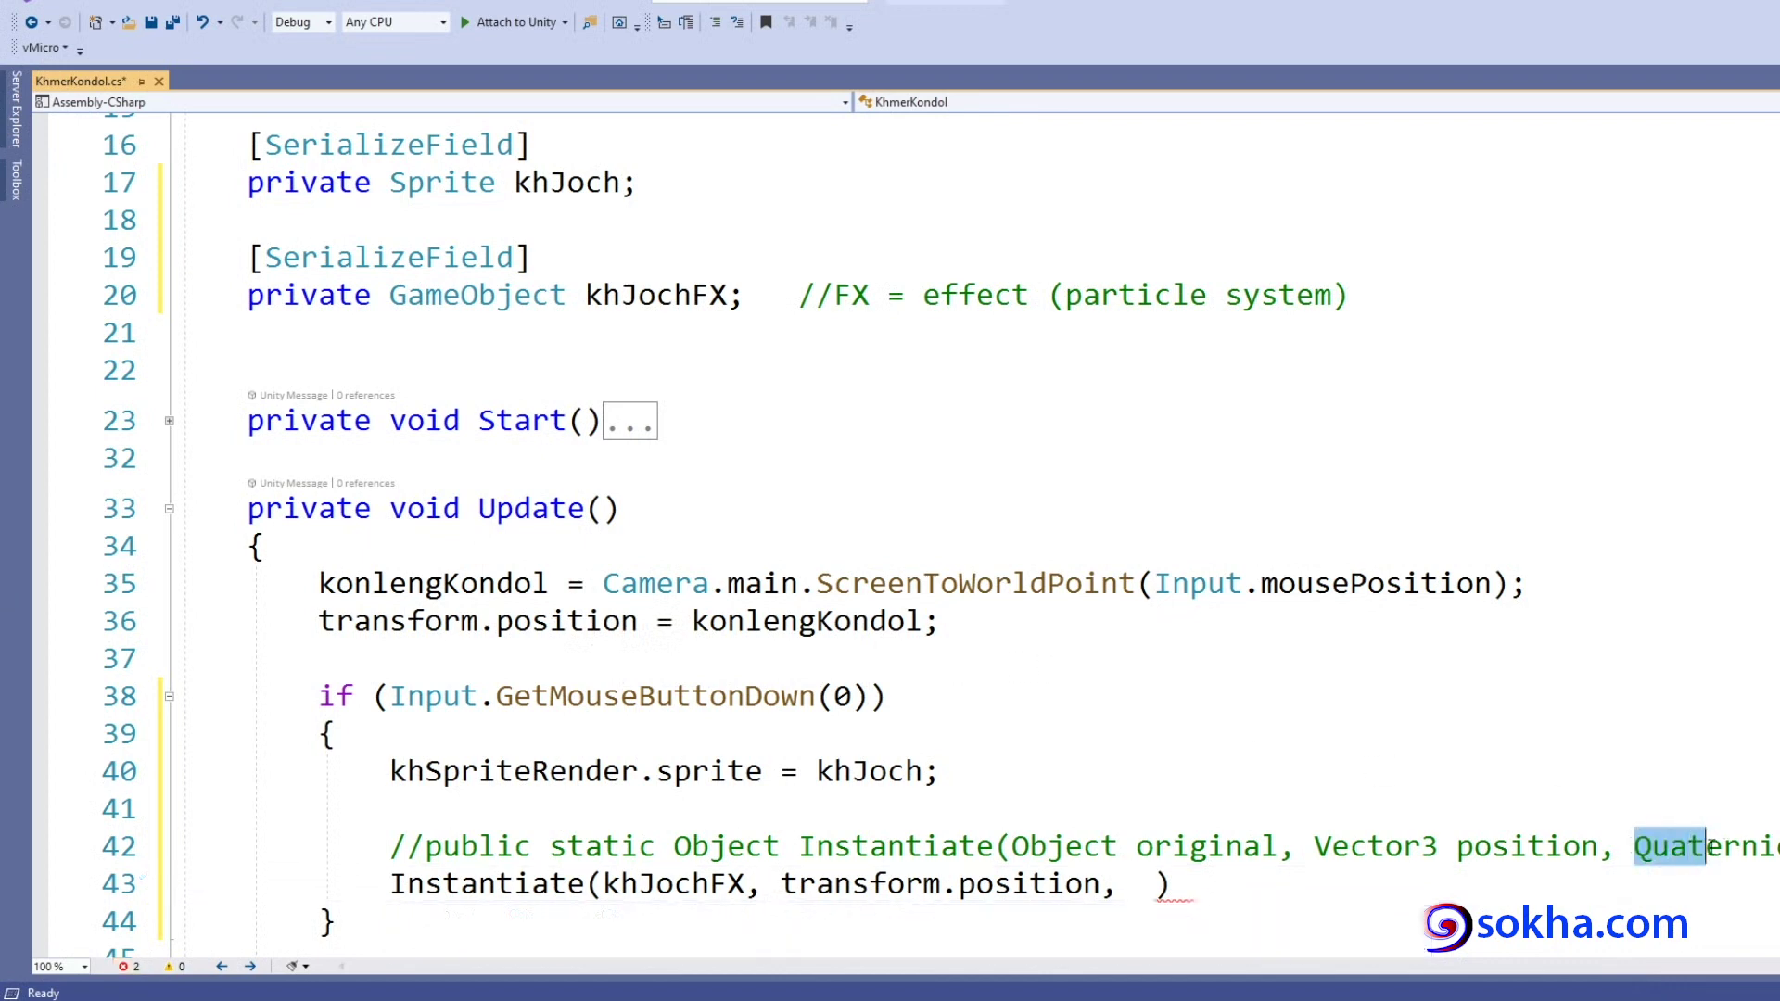
left_click(1135, 884)
type("q")
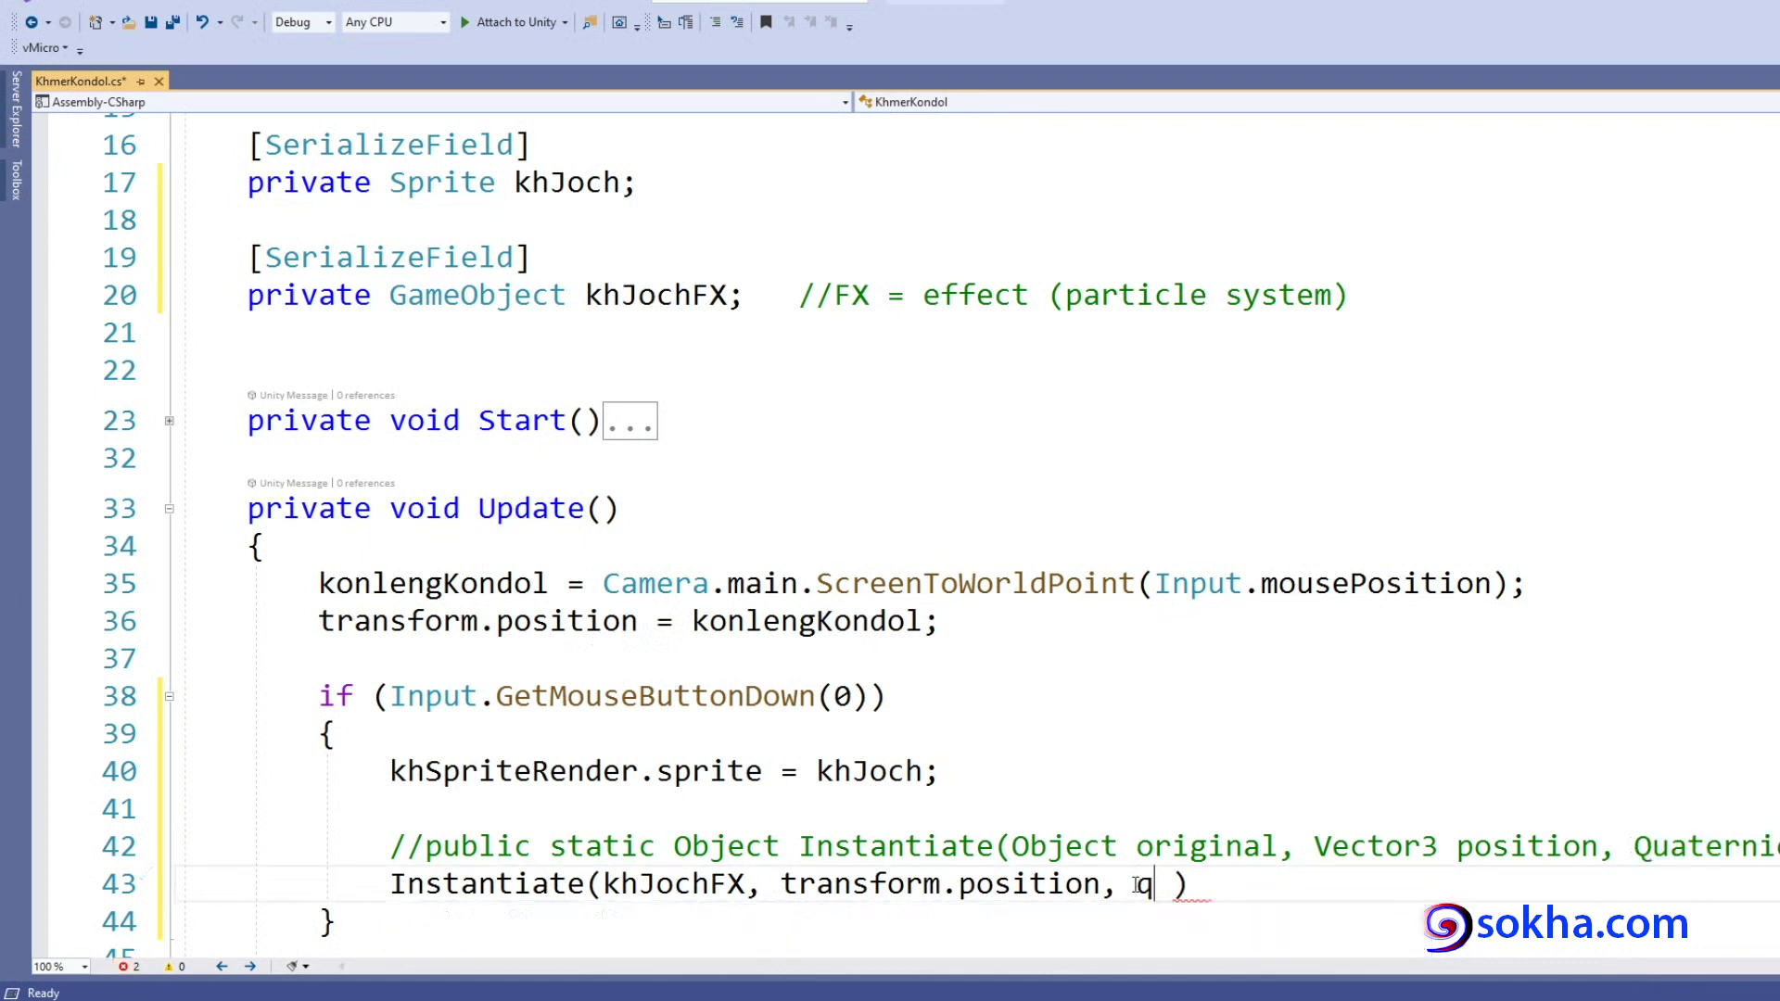
type("uat")
double_click(1143, 883)
type("q")
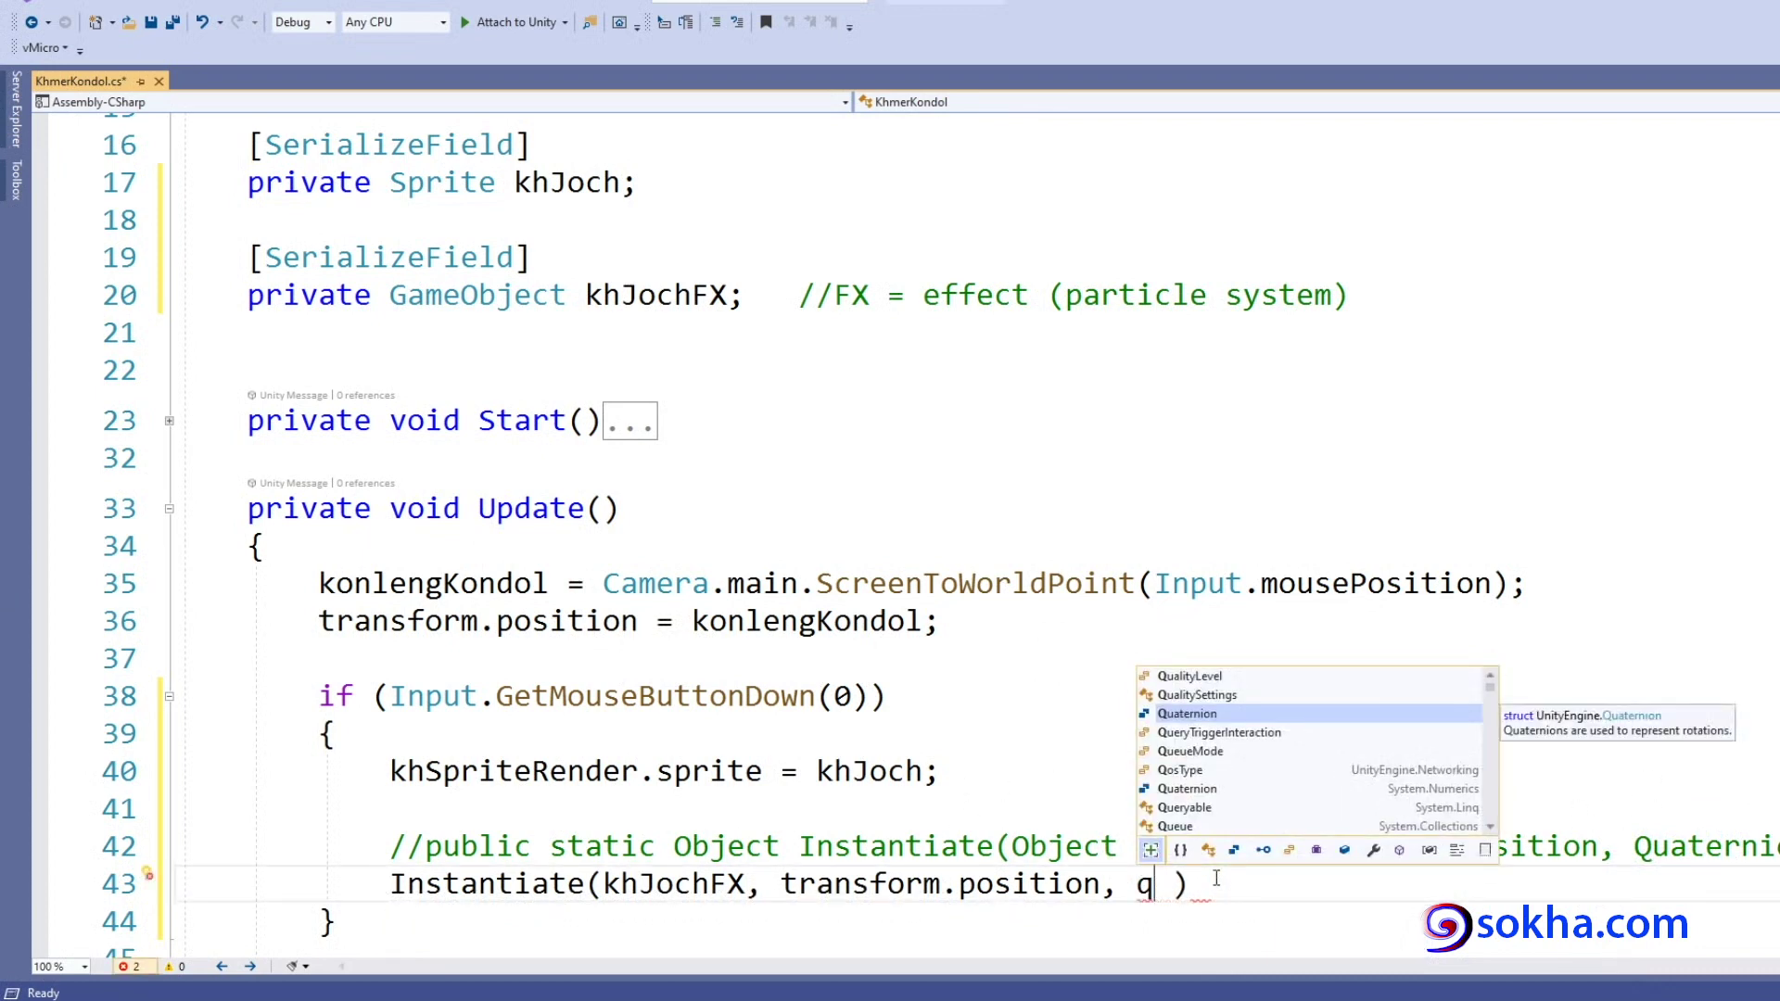
key("Tab")
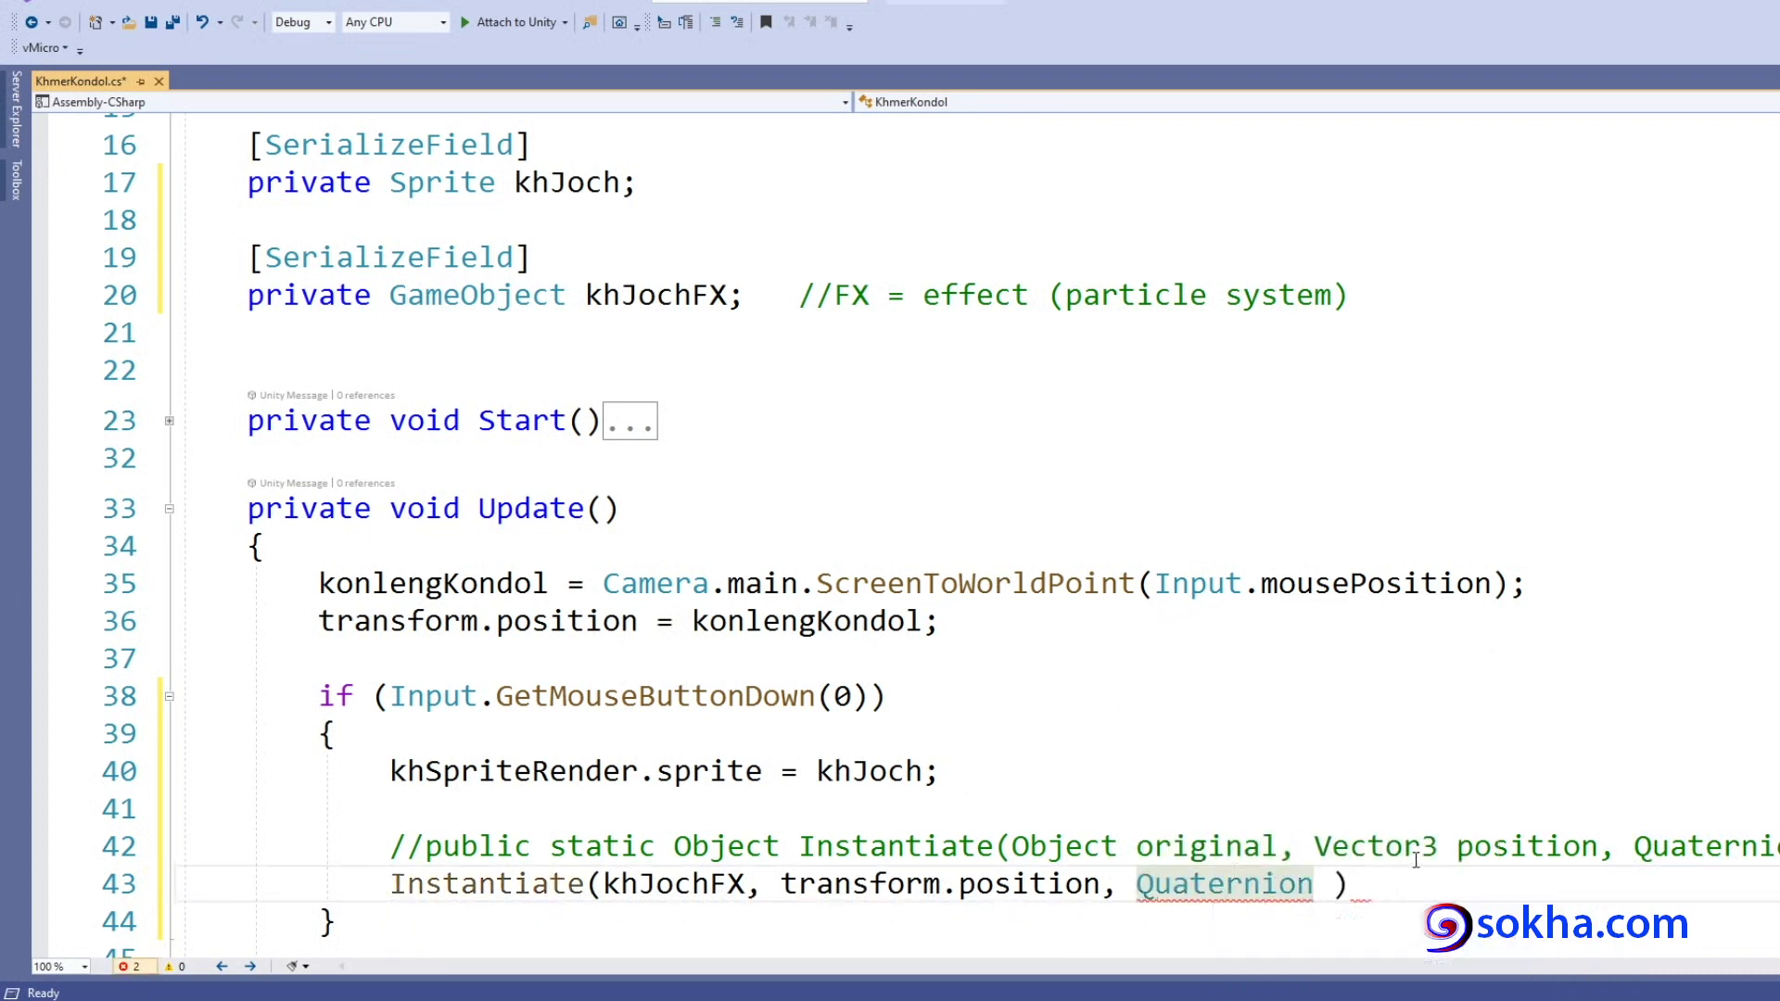
type(".")
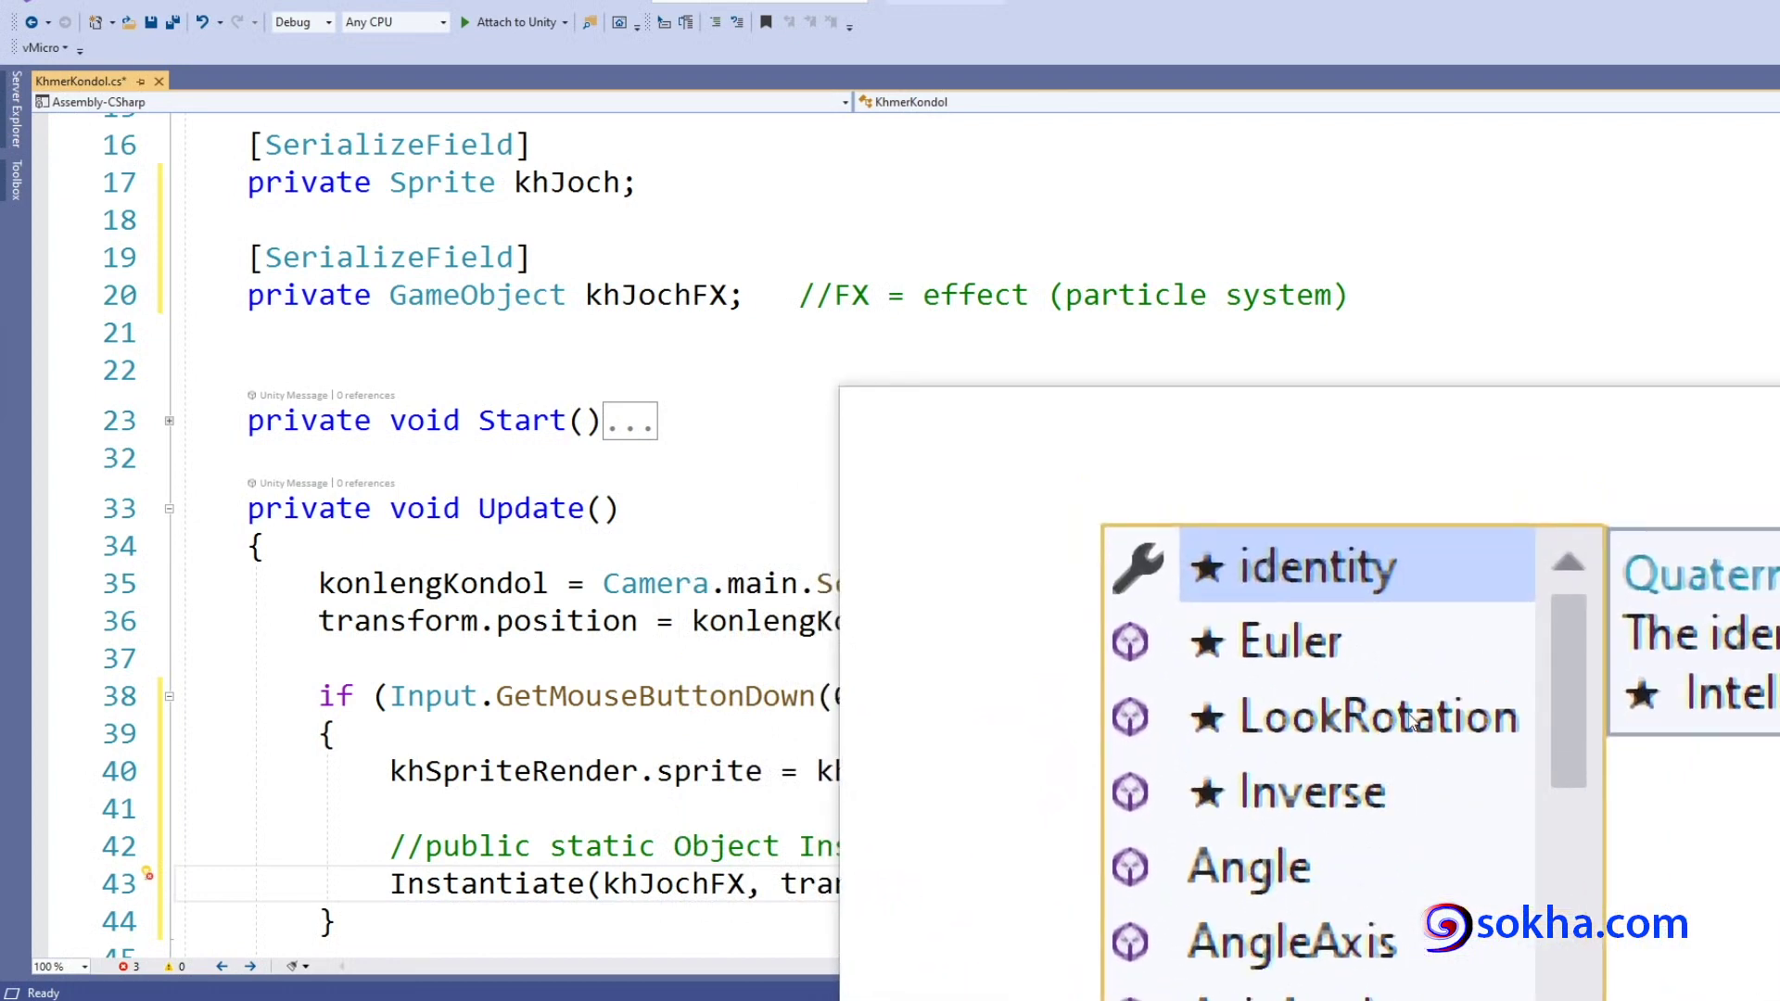
type("ition, Quaternion.i")
key("Tab")
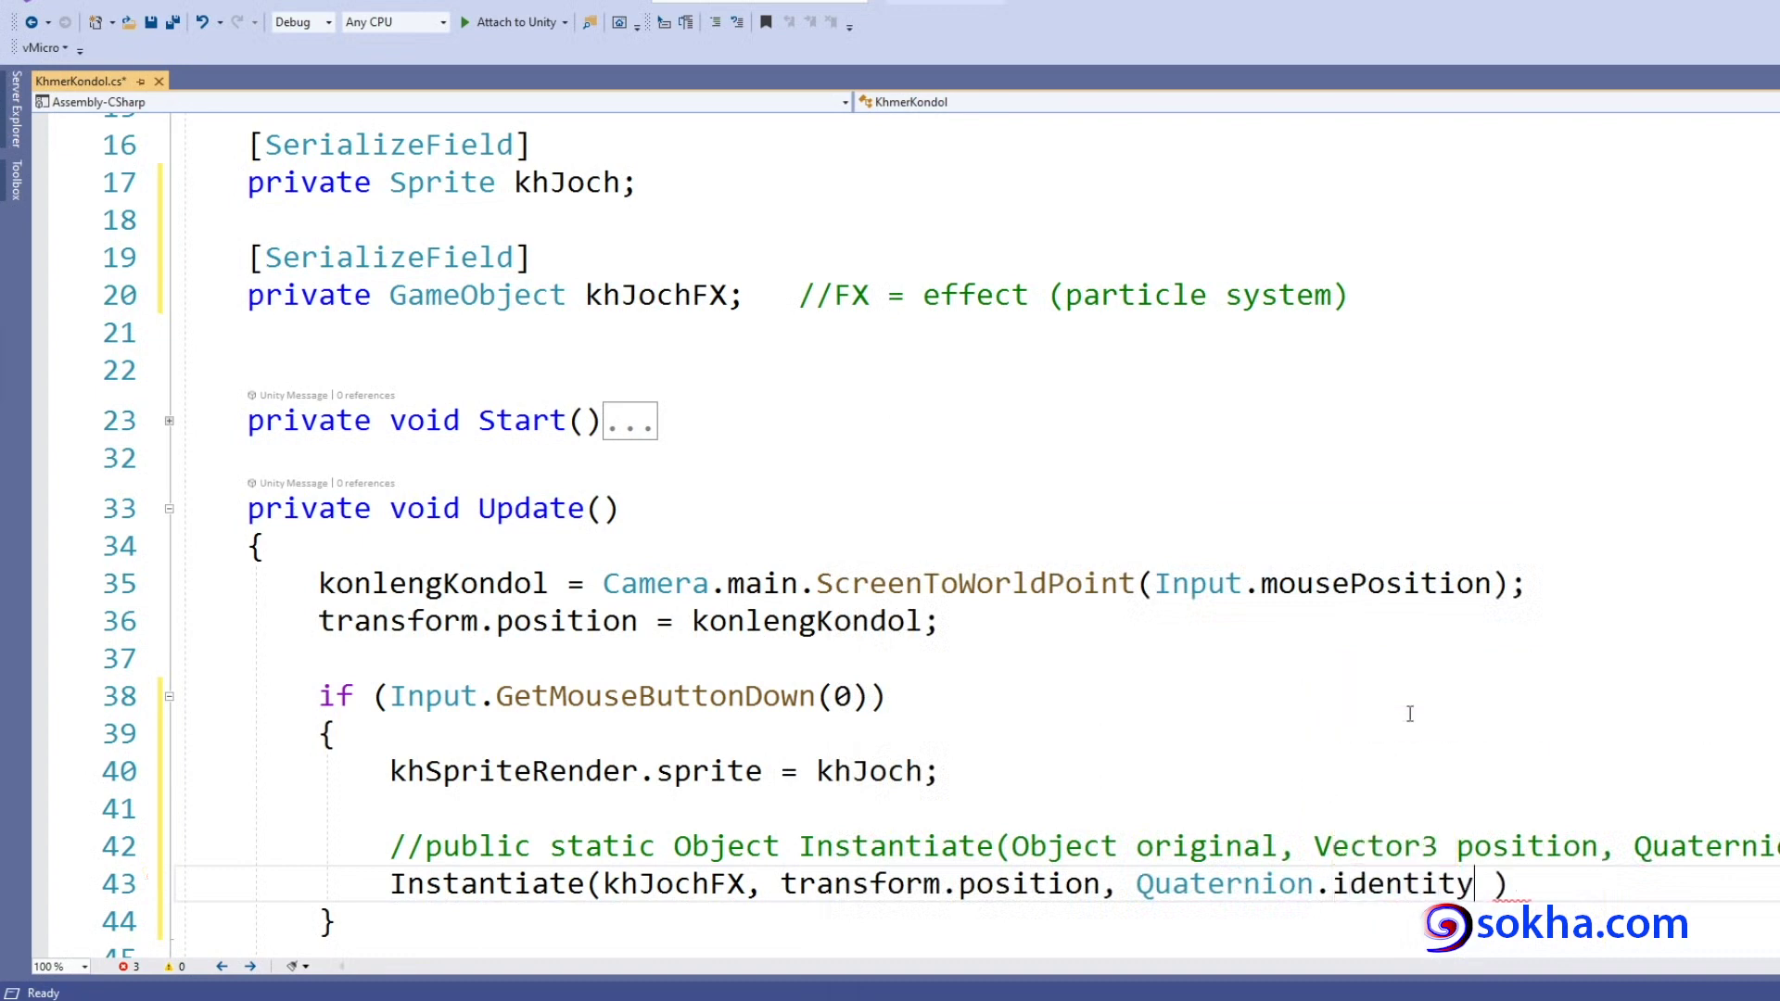
key("Delete")
key("End")
type(";")
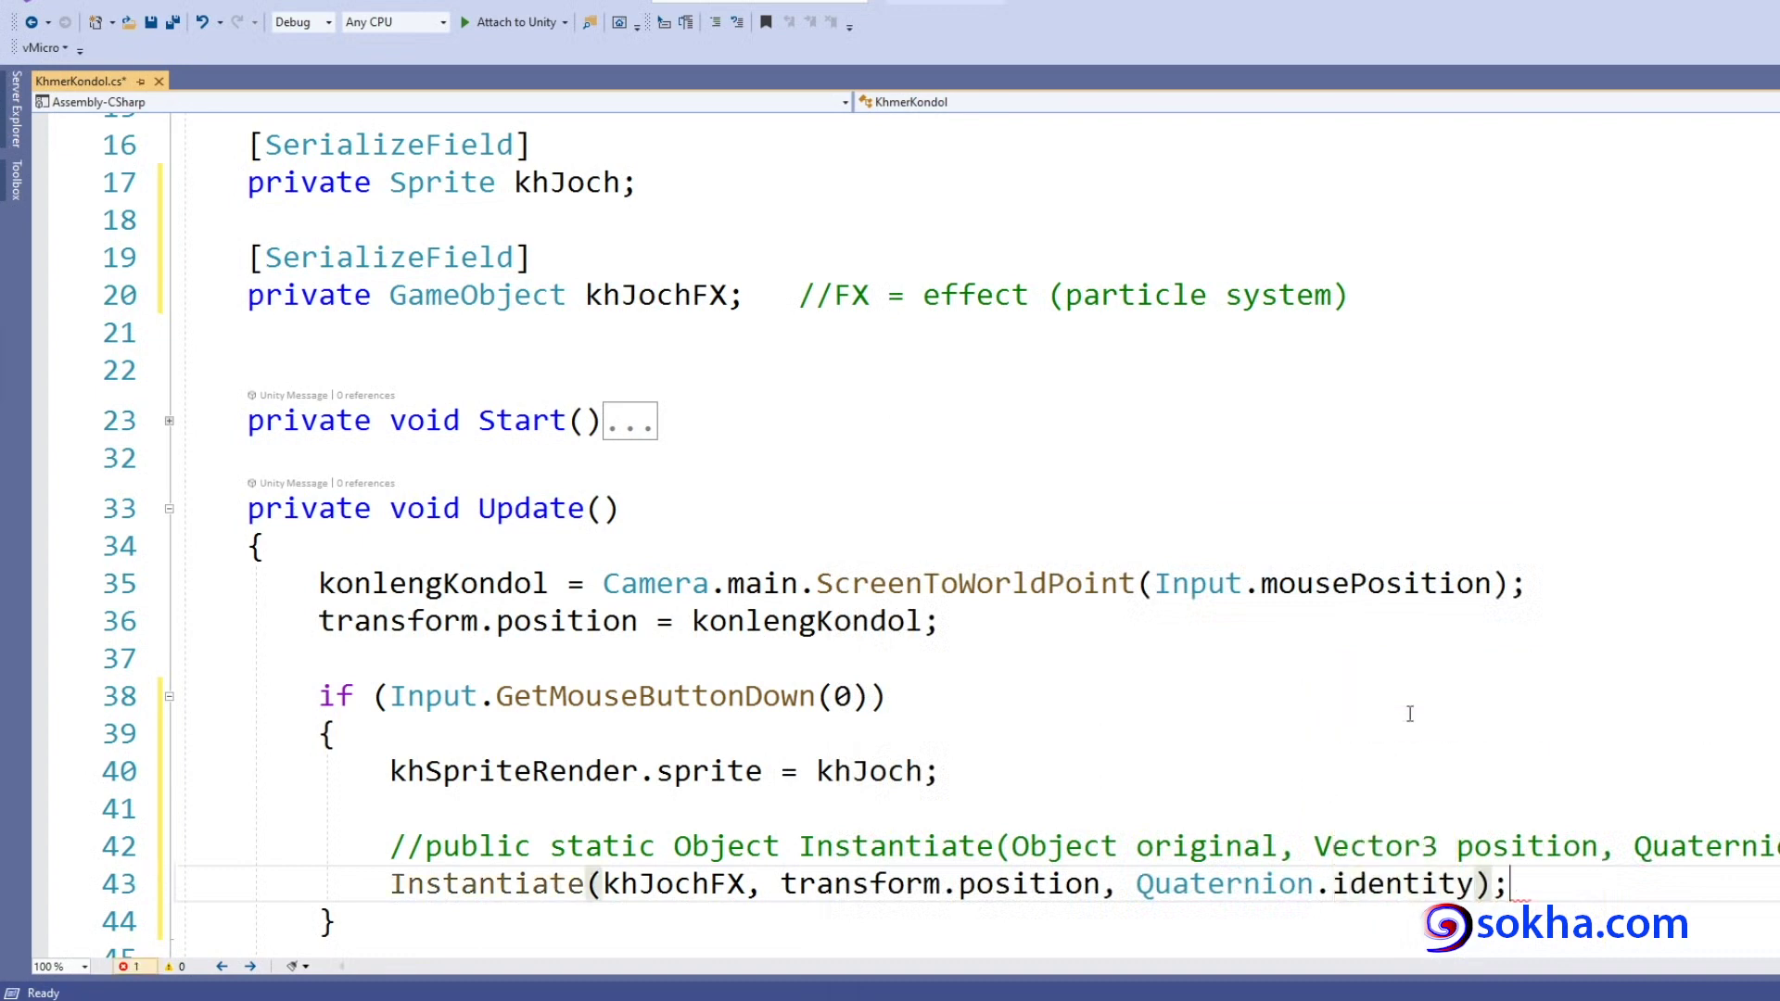
Break the line 42 comment after 'Instantiate' so its parameter list moves onto line 43.
left_click_drag(1573, 876, 619, 883)
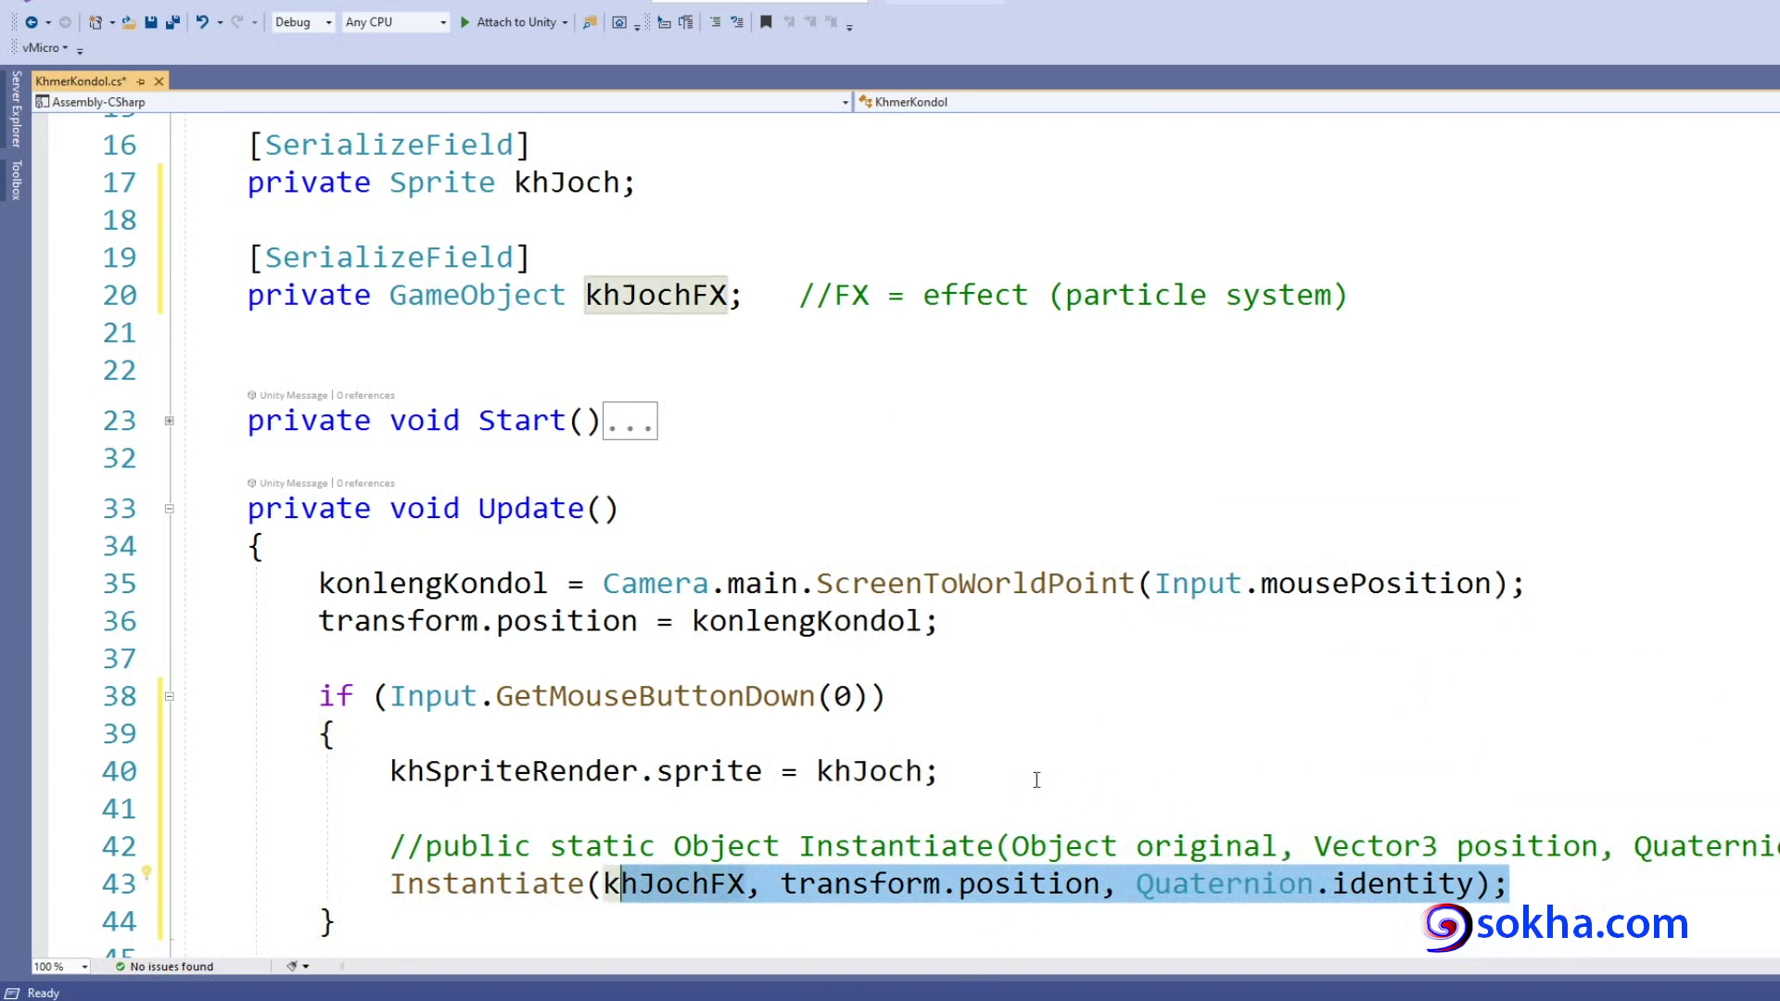
left_click(997, 846)
key("Return")
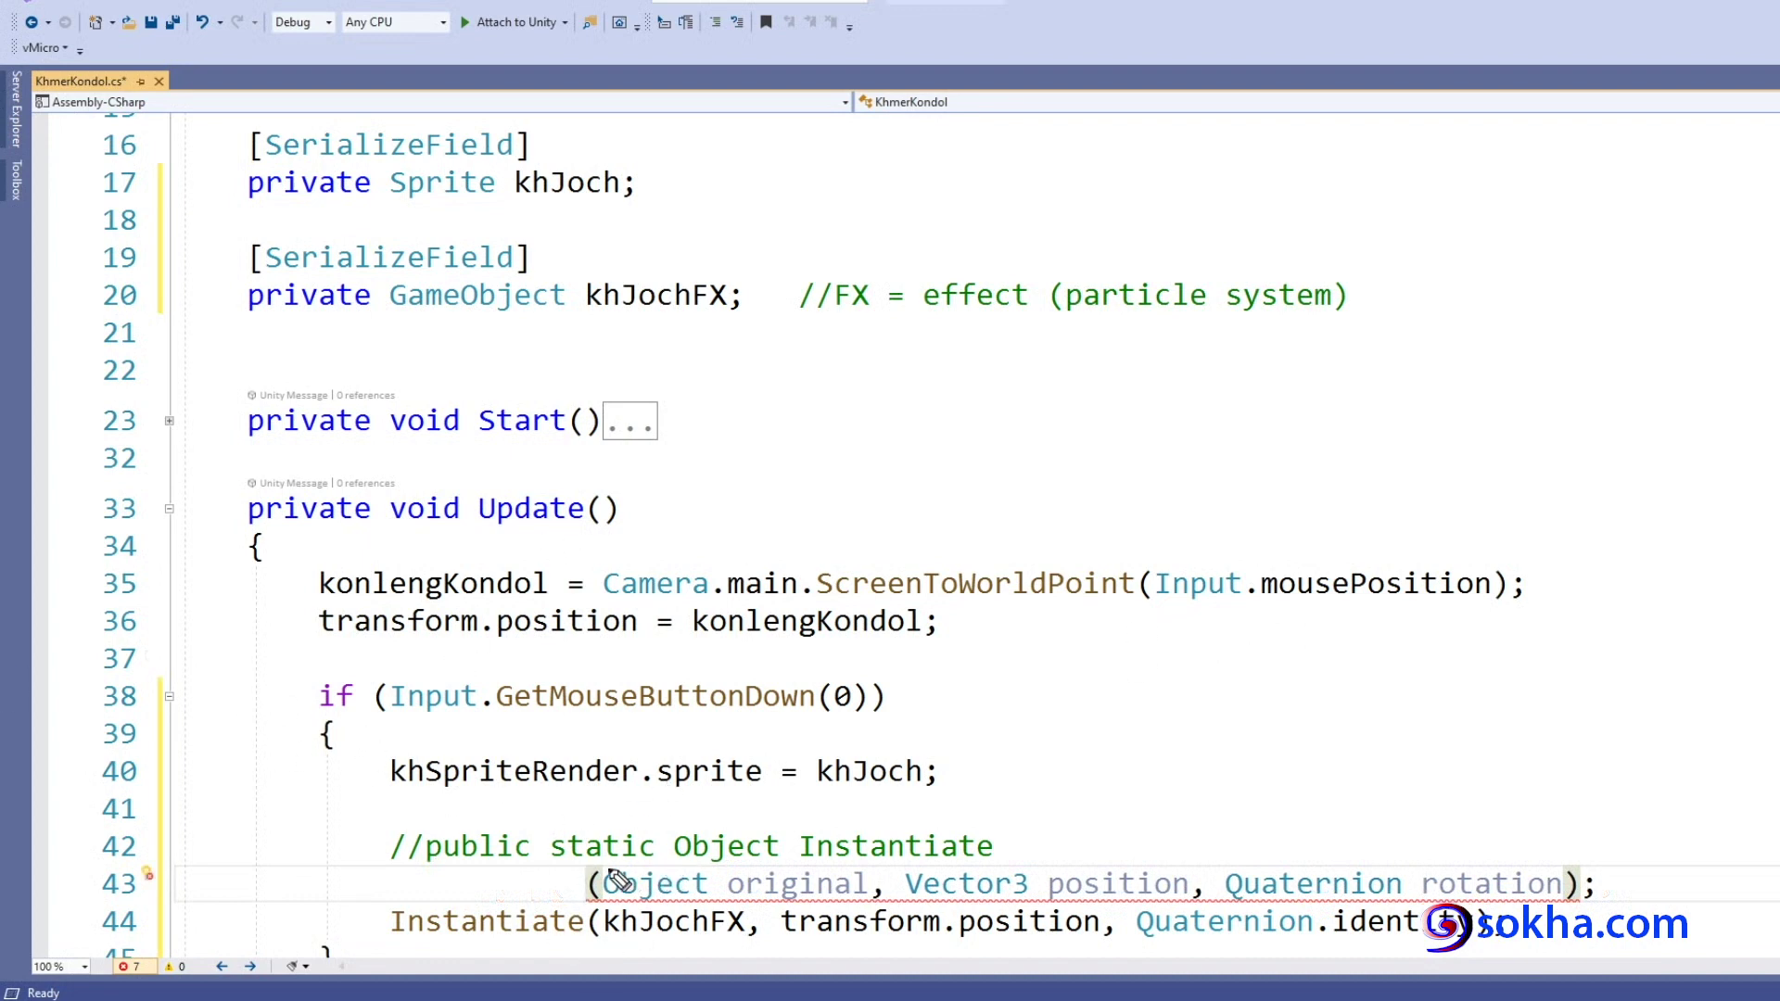
Mark khJochFX, transform.position and Quaternion.identity against the signature's parameters, then switch to Unity.
left_click_drag(590, 869, 706, 876)
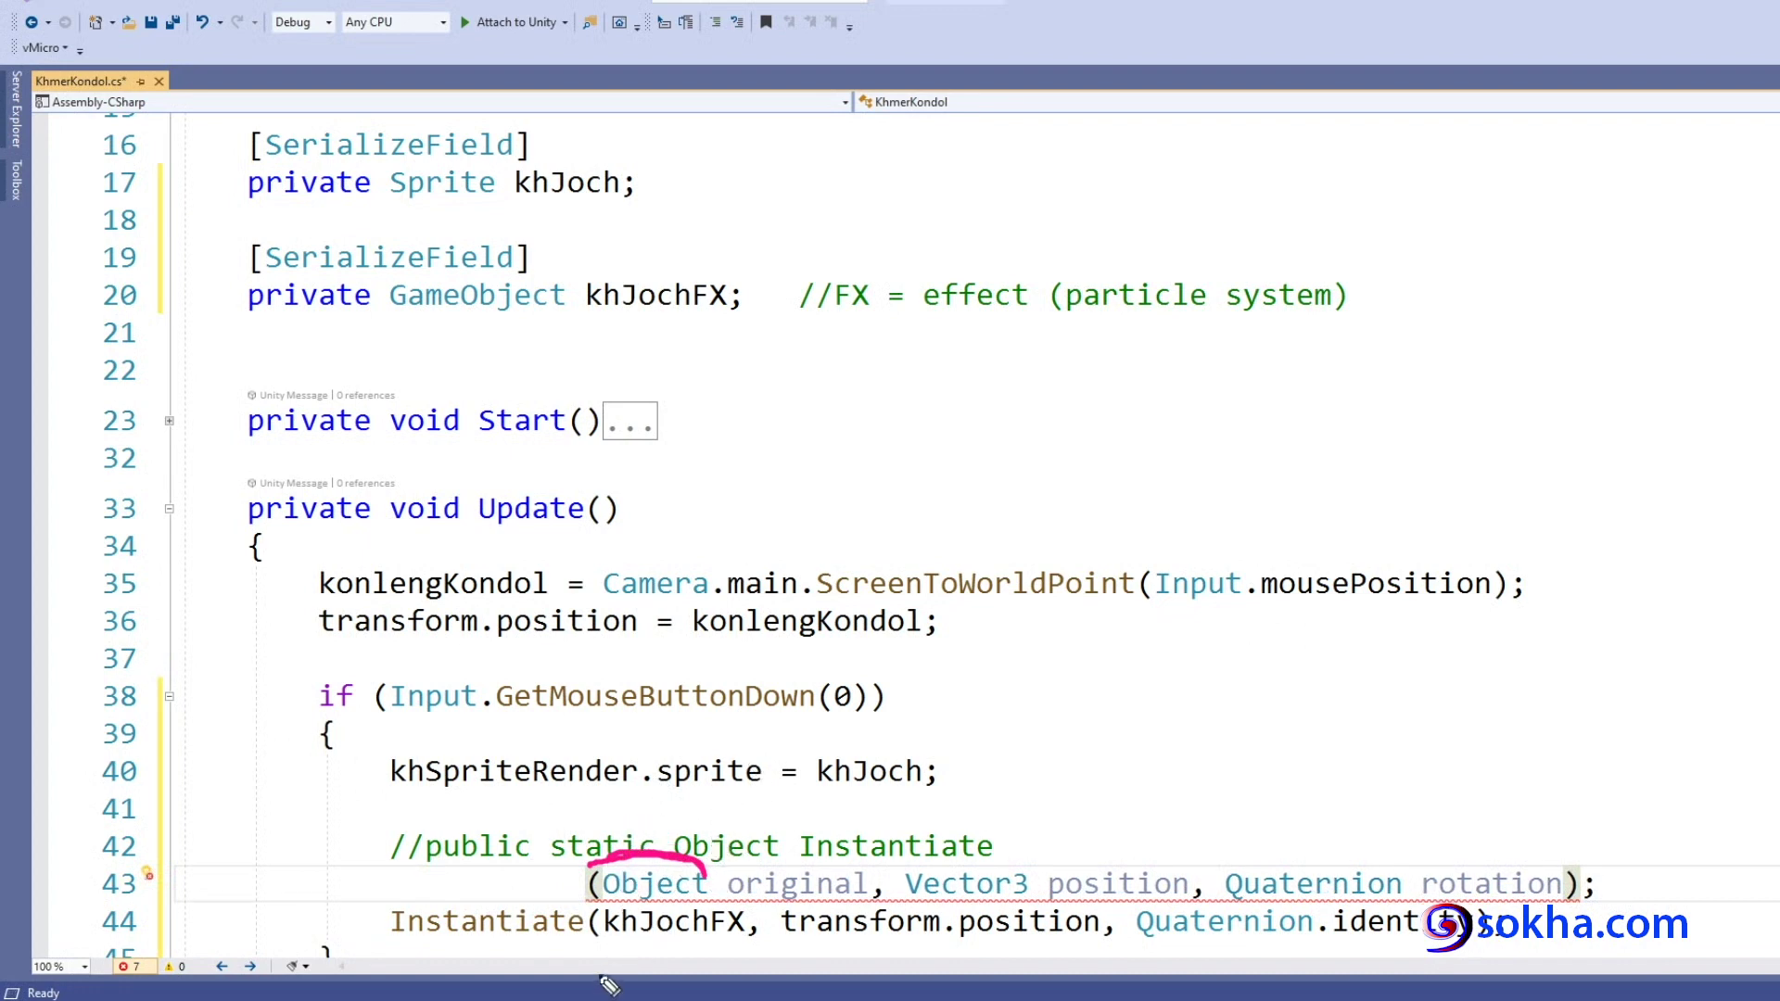
left_click(605, 935)
left_click_drag(604, 935, 741, 939)
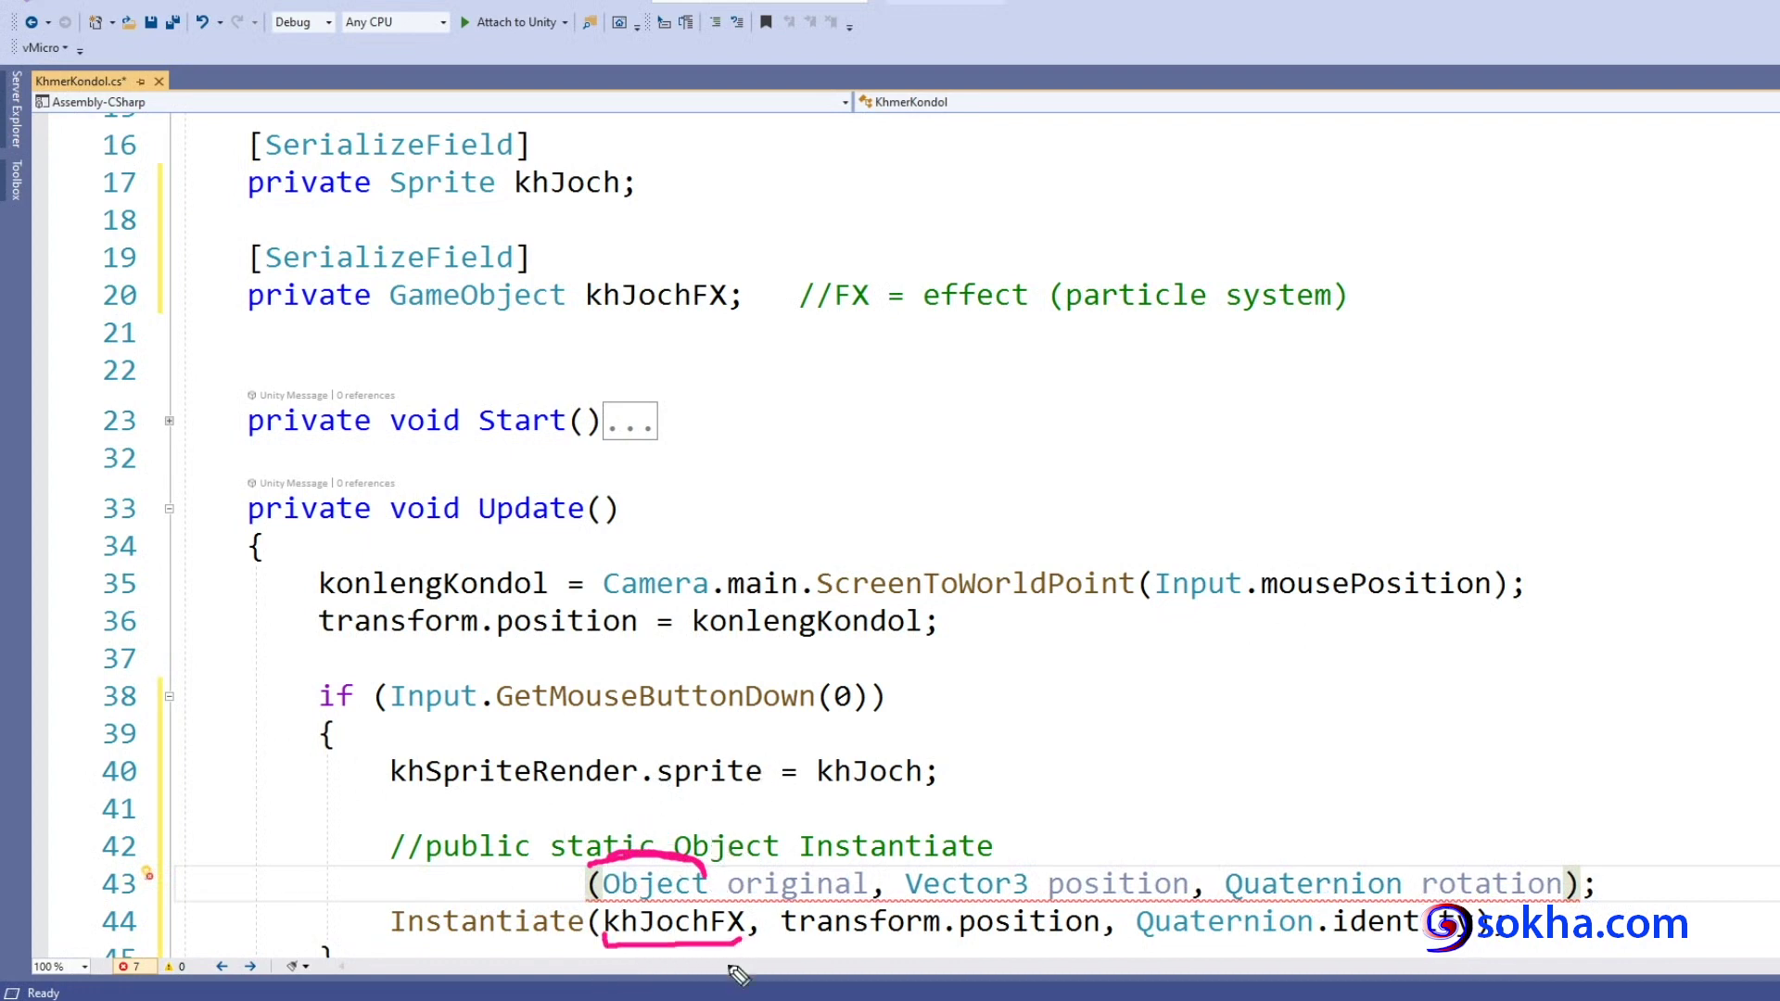
mouse_move(631, 947)
left_mouse_down()
mouse_move(617, 324)
mouse_move(567, 275)
left_mouse_up()
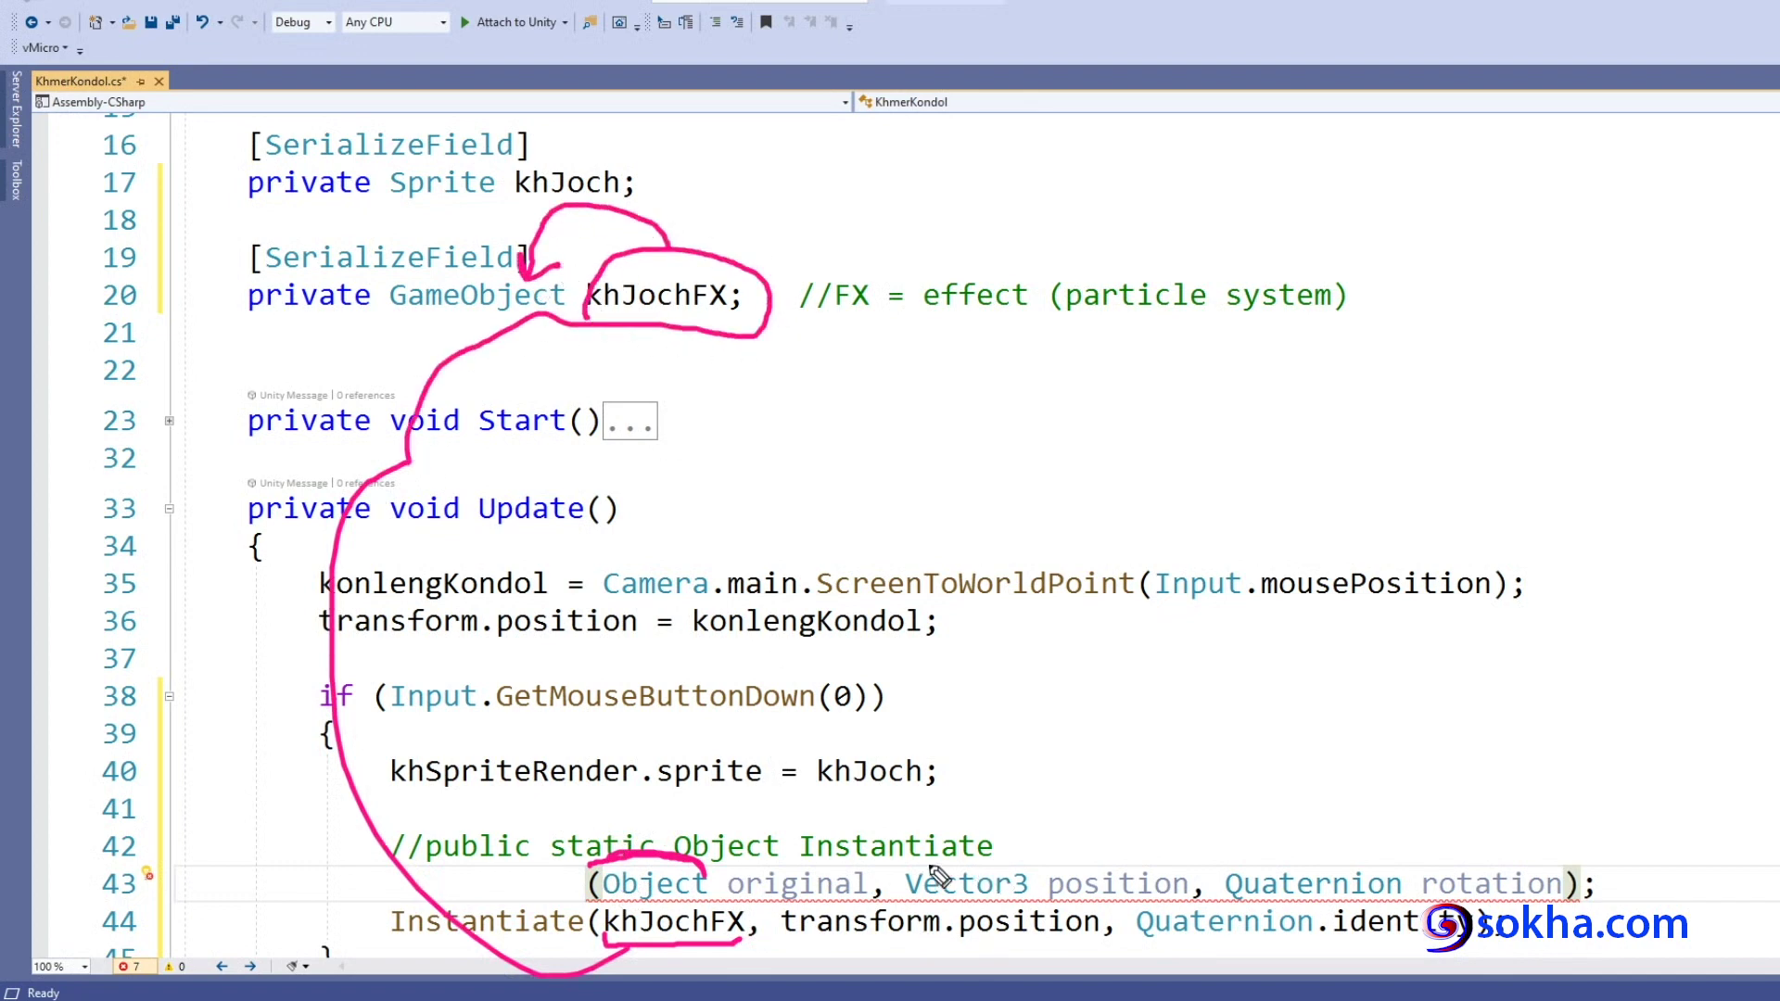
left_click_drag(911, 864, 1144, 866)
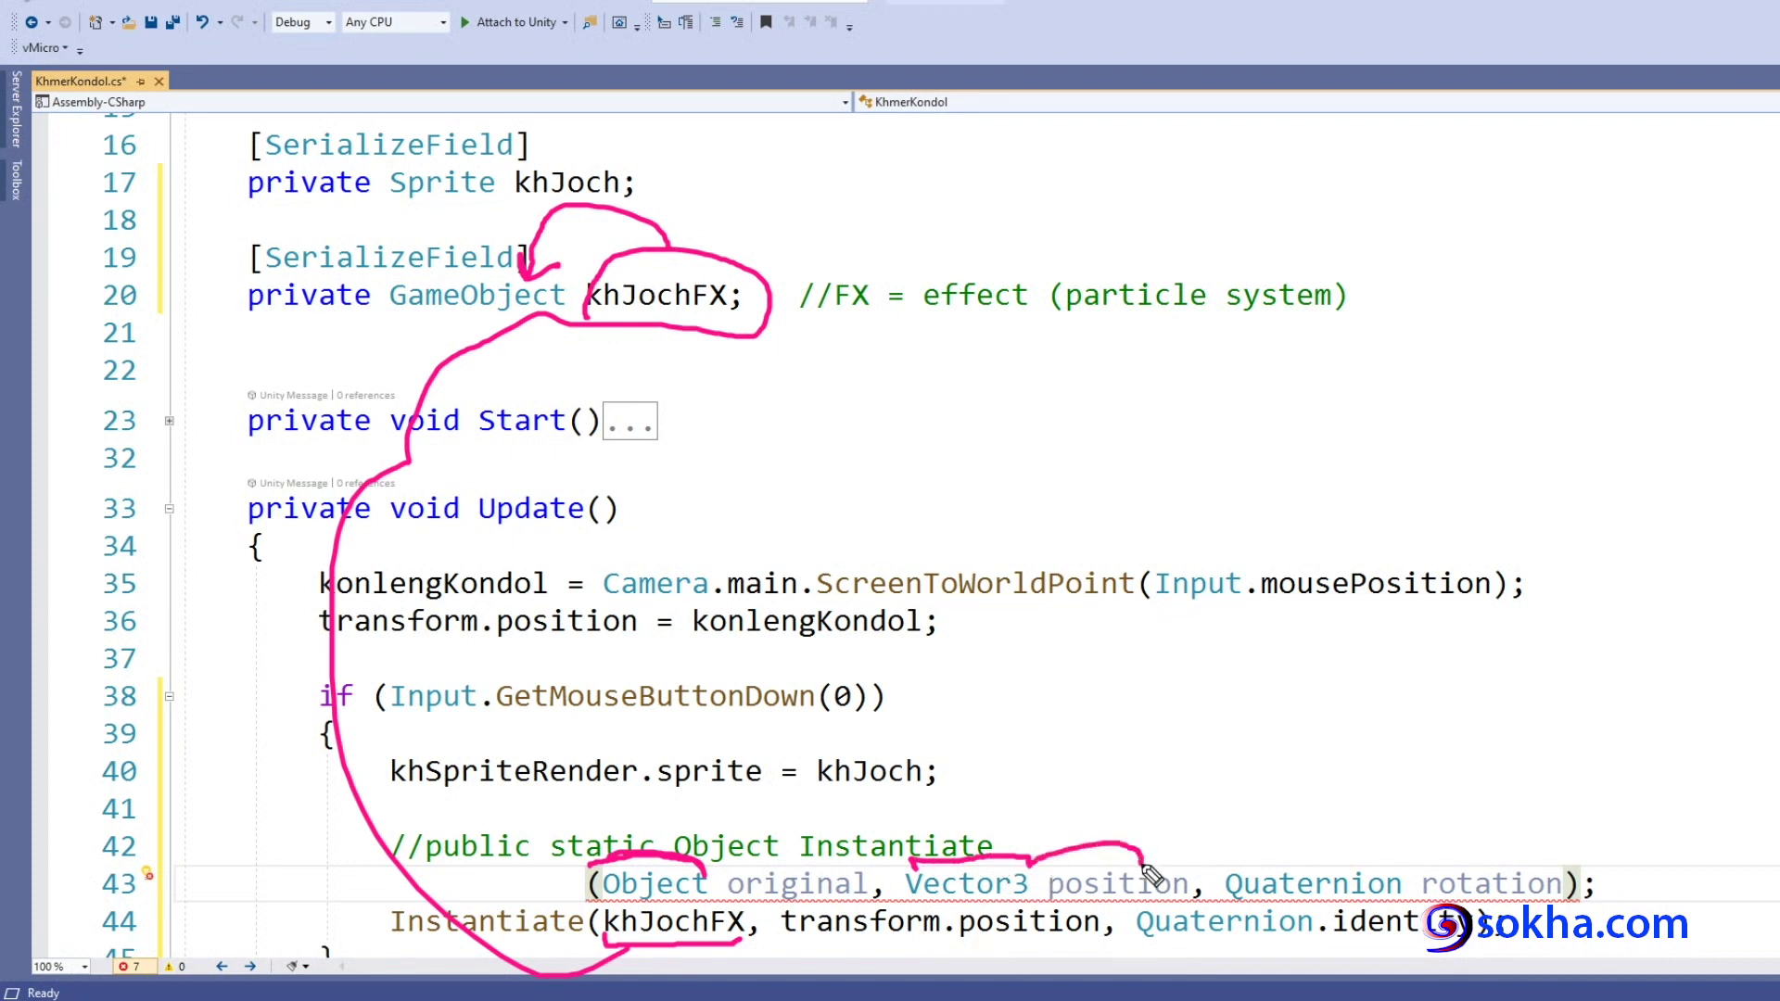
left_click_drag(796, 947, 1217, 938)
mouse_move(1230, 868)
left_mouse_down()
mouse_move(1394, 843)
mouse_move(1418, 862)
left_mouse_up()
left_click_drag(1217, 939, 1443, 938)
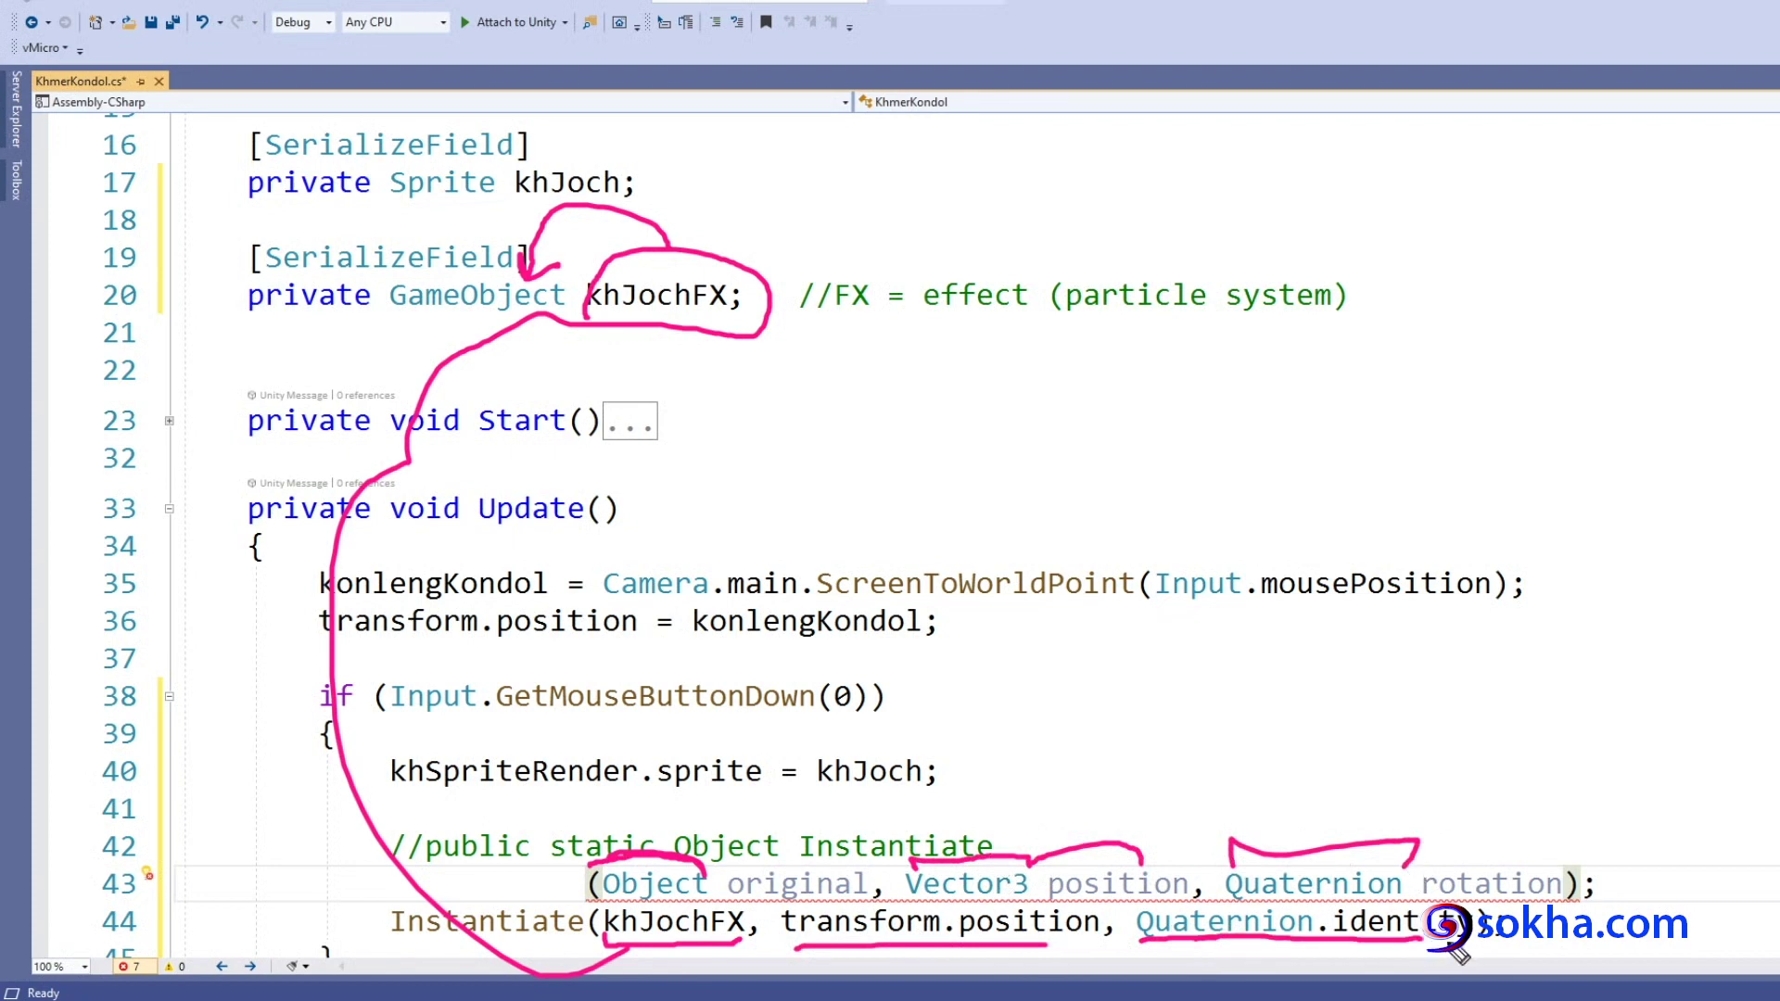
left_click_drag(1335, 945, 1474, 948)
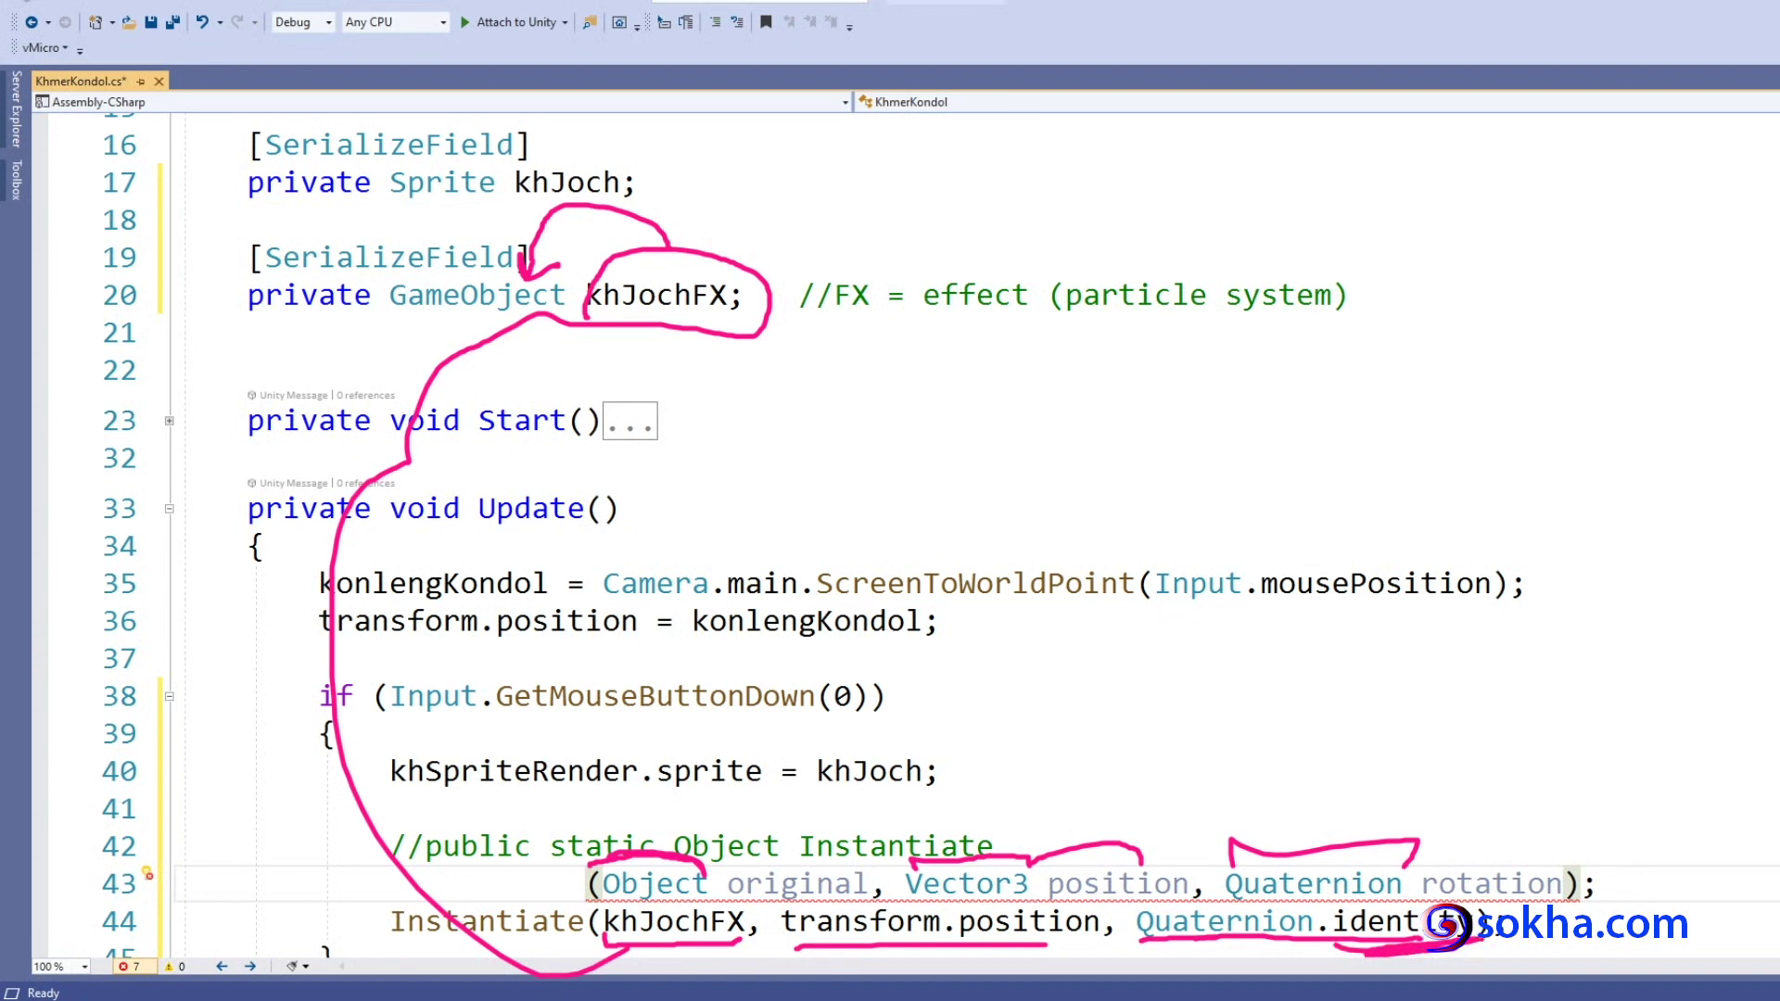
key("Escape")
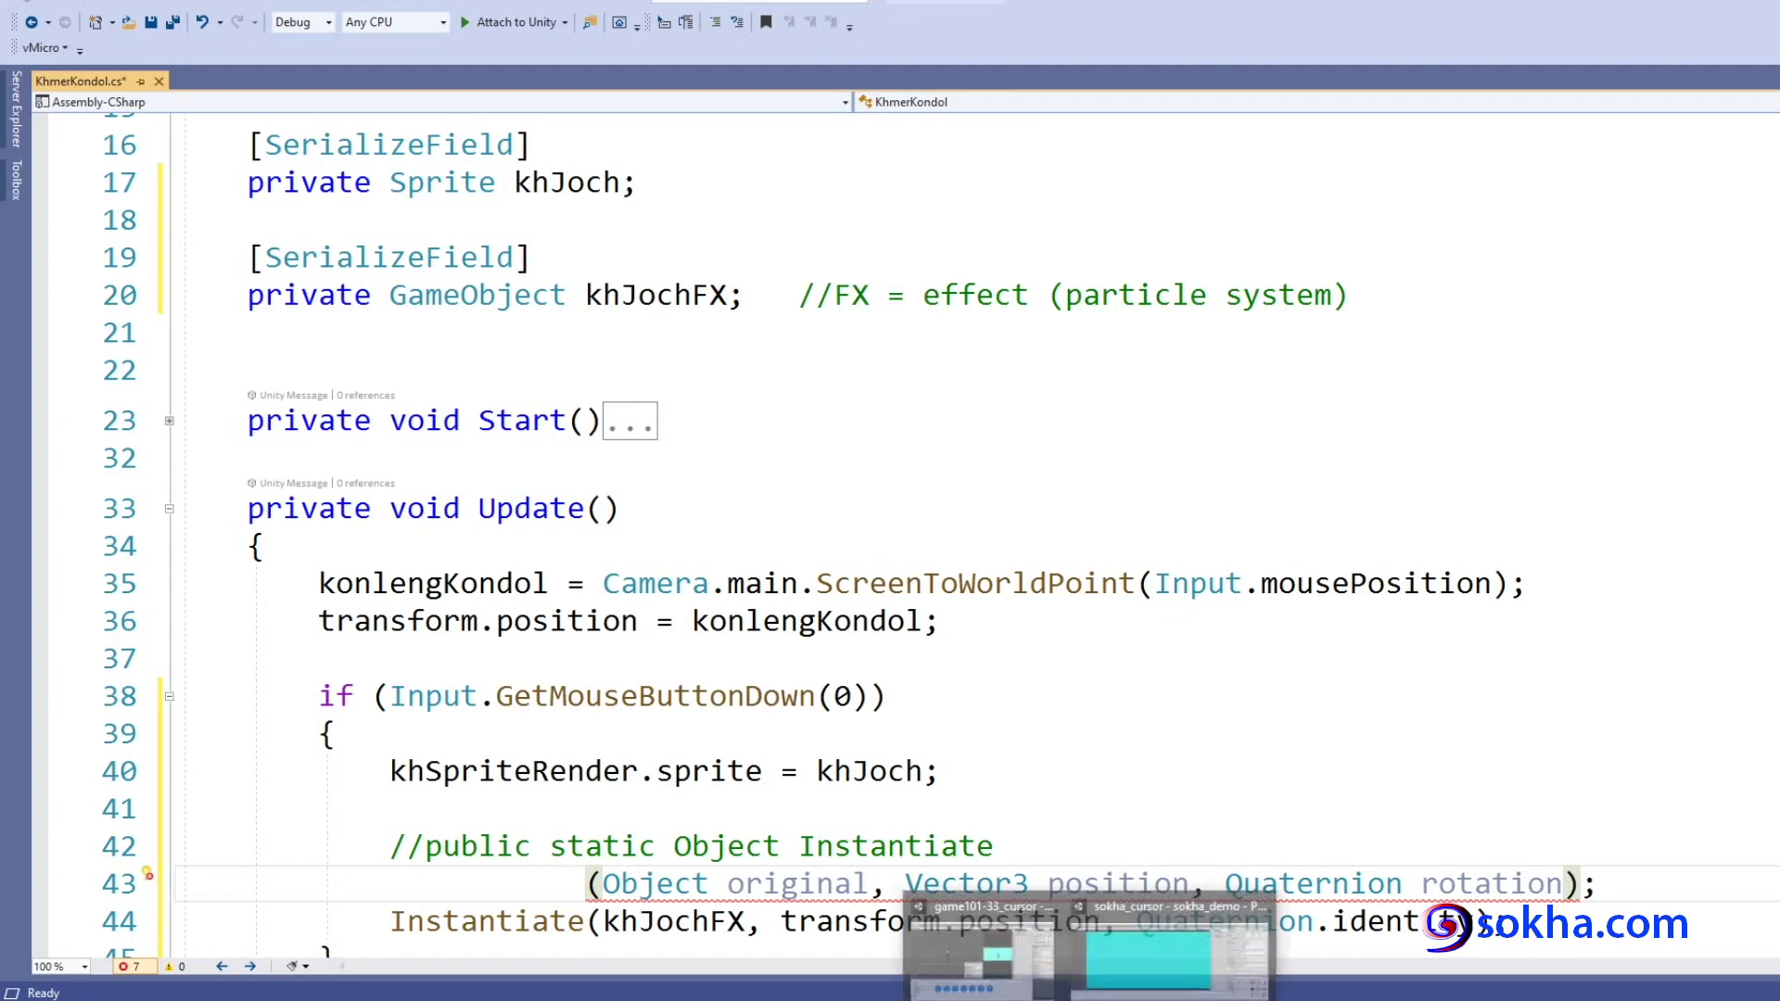
left_click(1095, 998)
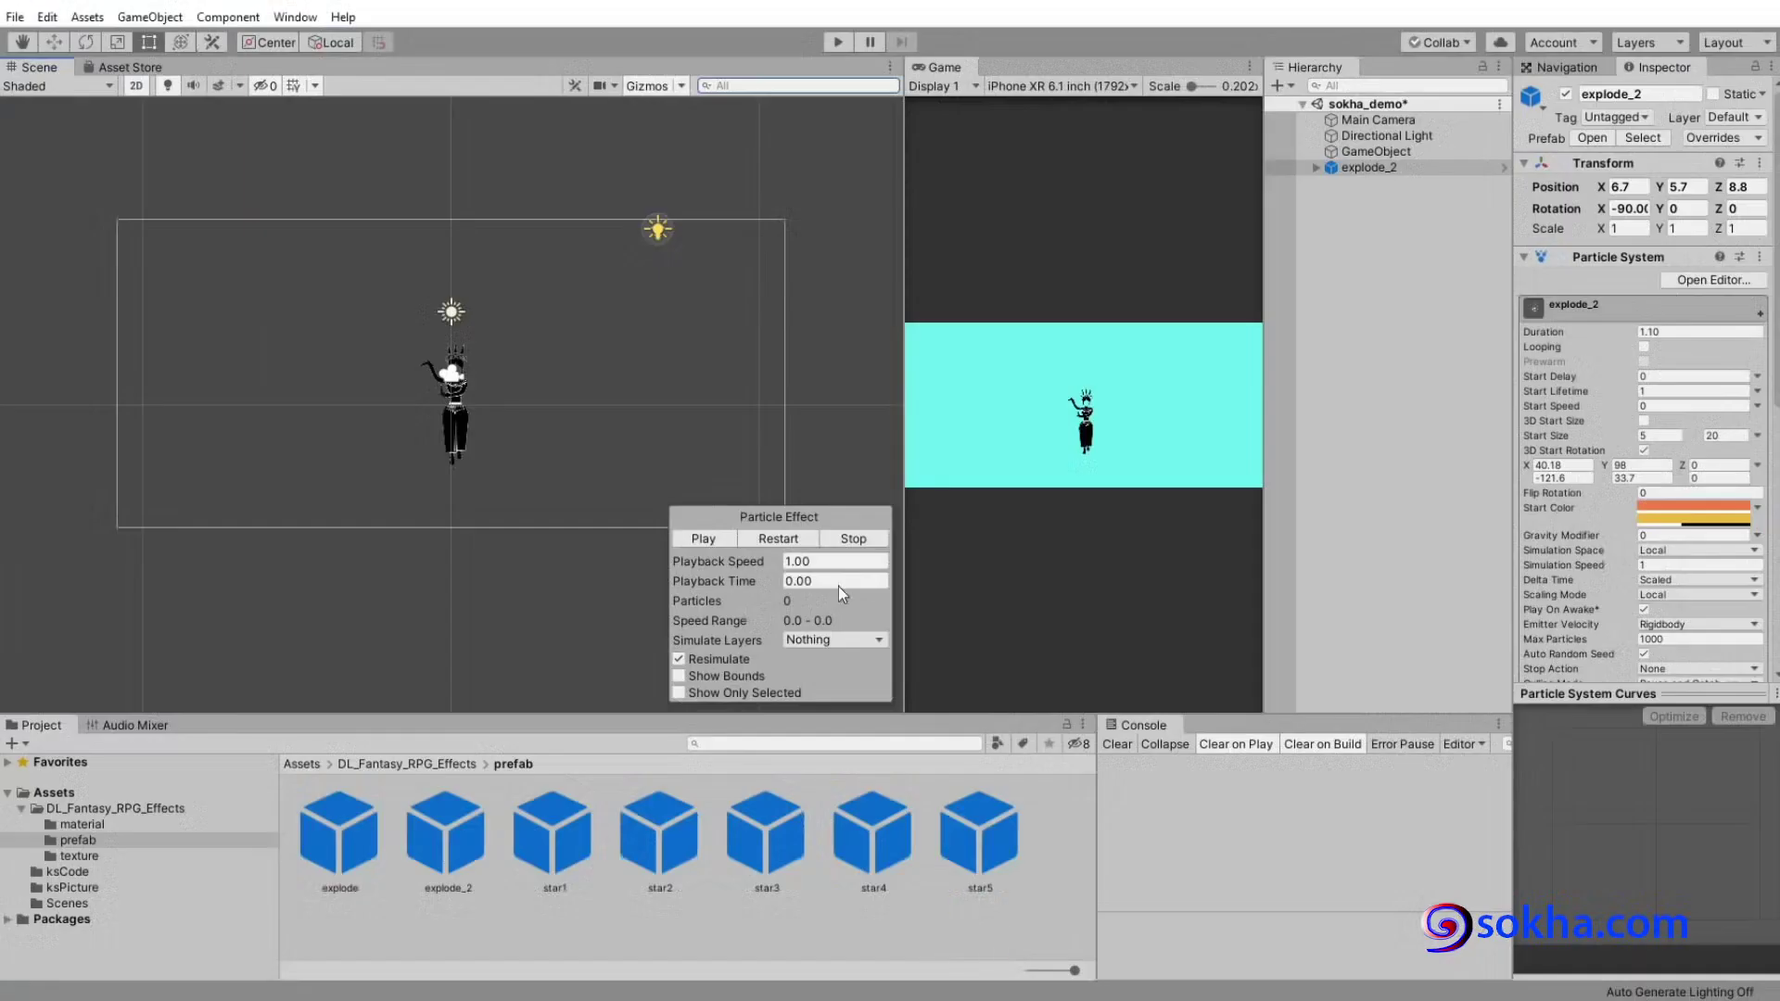
Play the explode_2 preview twice, mark it and the character in the scene, then return to Visual Studio.
left_click(701, 540)
left_click(699, 545)
mouse_move(654, 220)
left_mouse_down()
mouse_move(741, 223)
mouse_move(727, 219)
left_mouse_up()
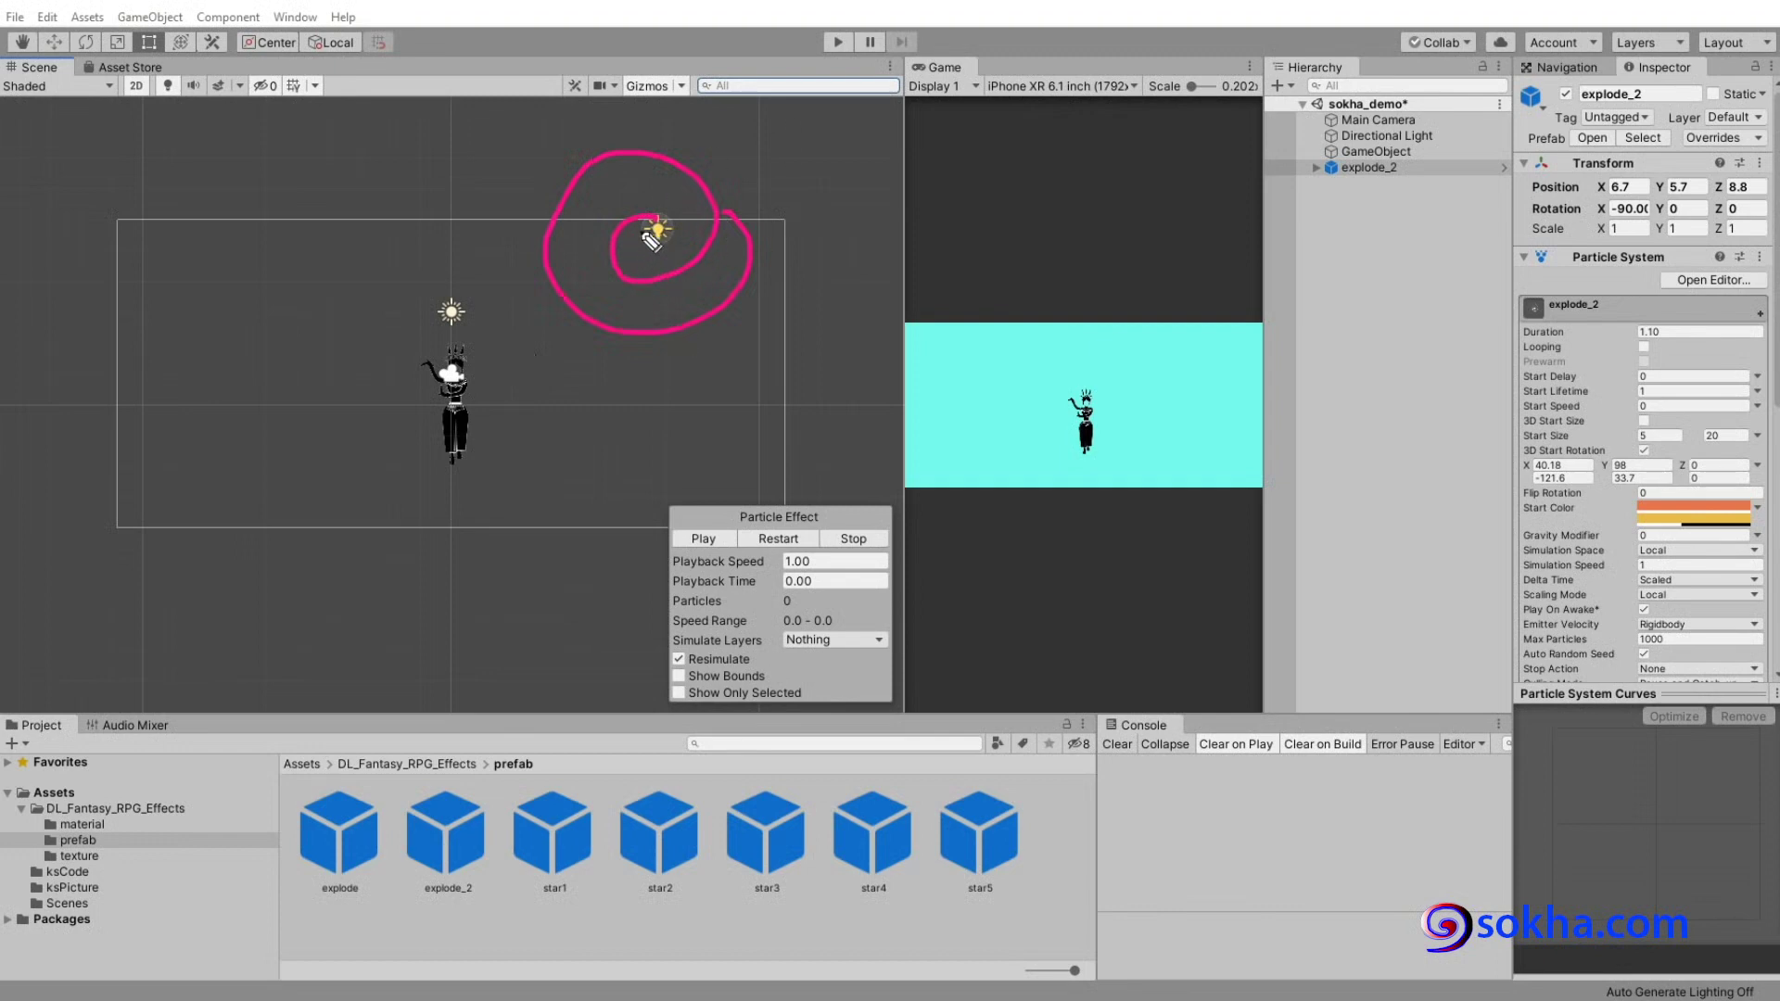
mouse_move(303, 274)
left_mouse_down()
mouse_move(278, 252)
mouse_move(294, 392)
left_mouse_up()
left_click_drag(344, 467, 491, 456)
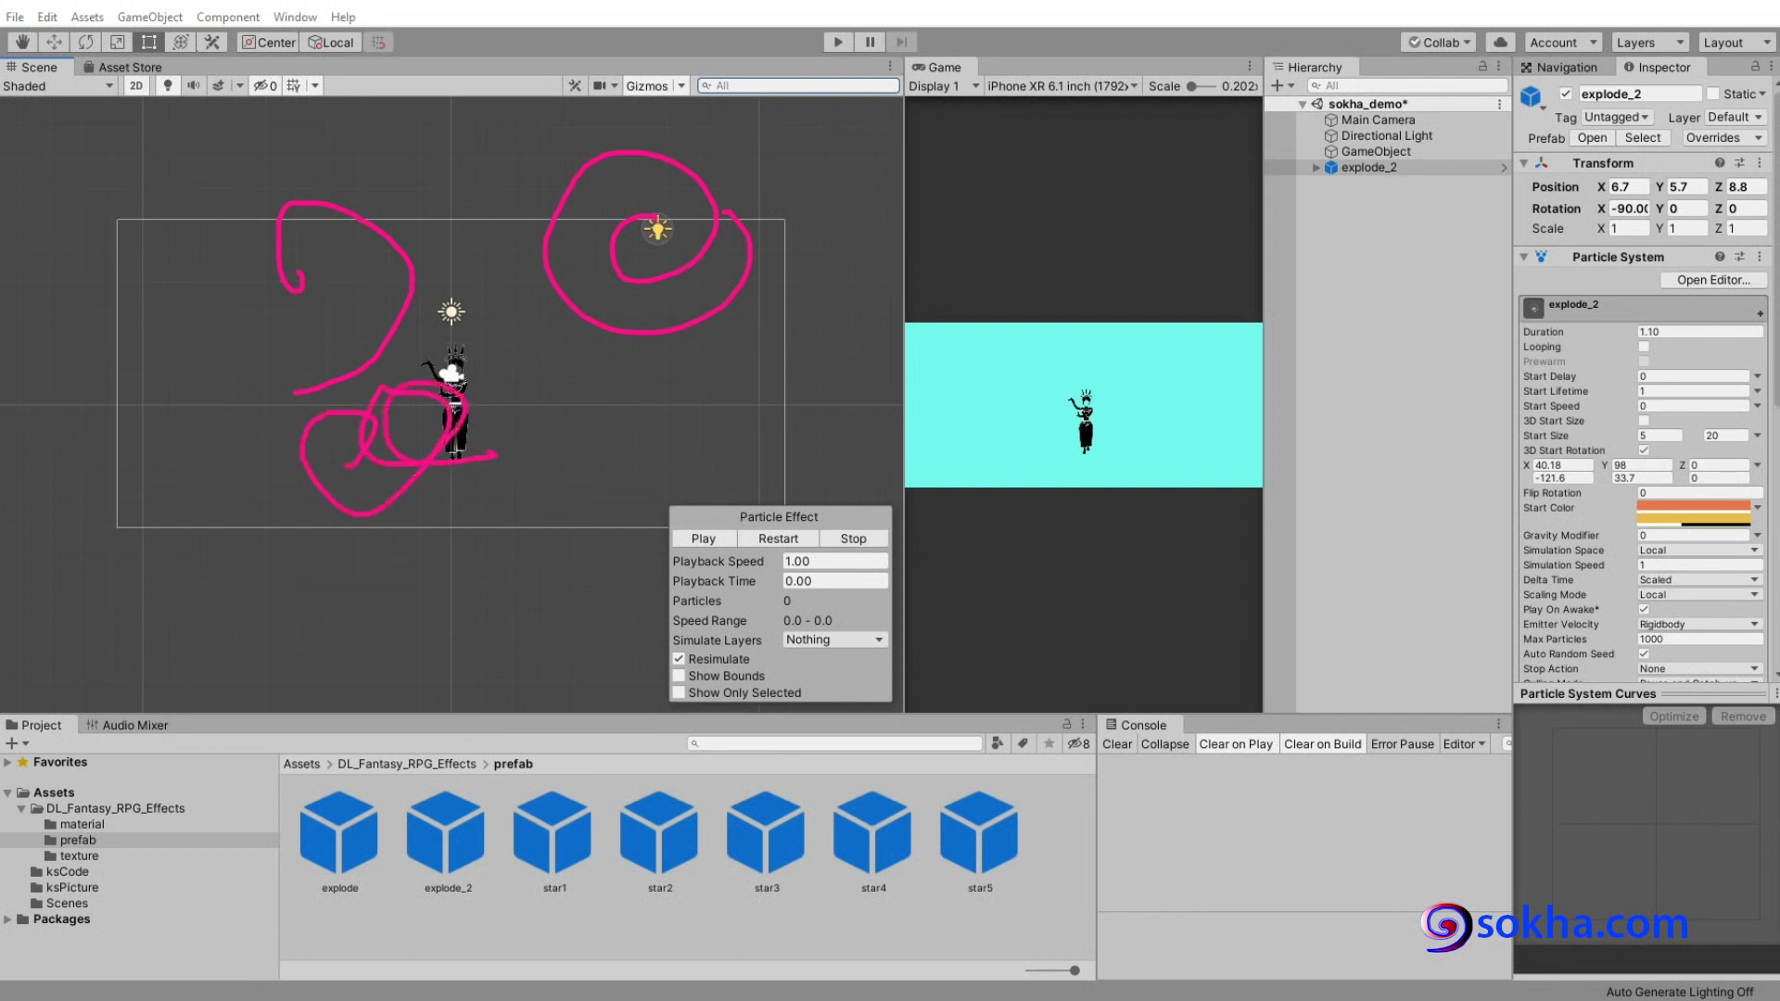
key("Escape")
key("alt+Tab")
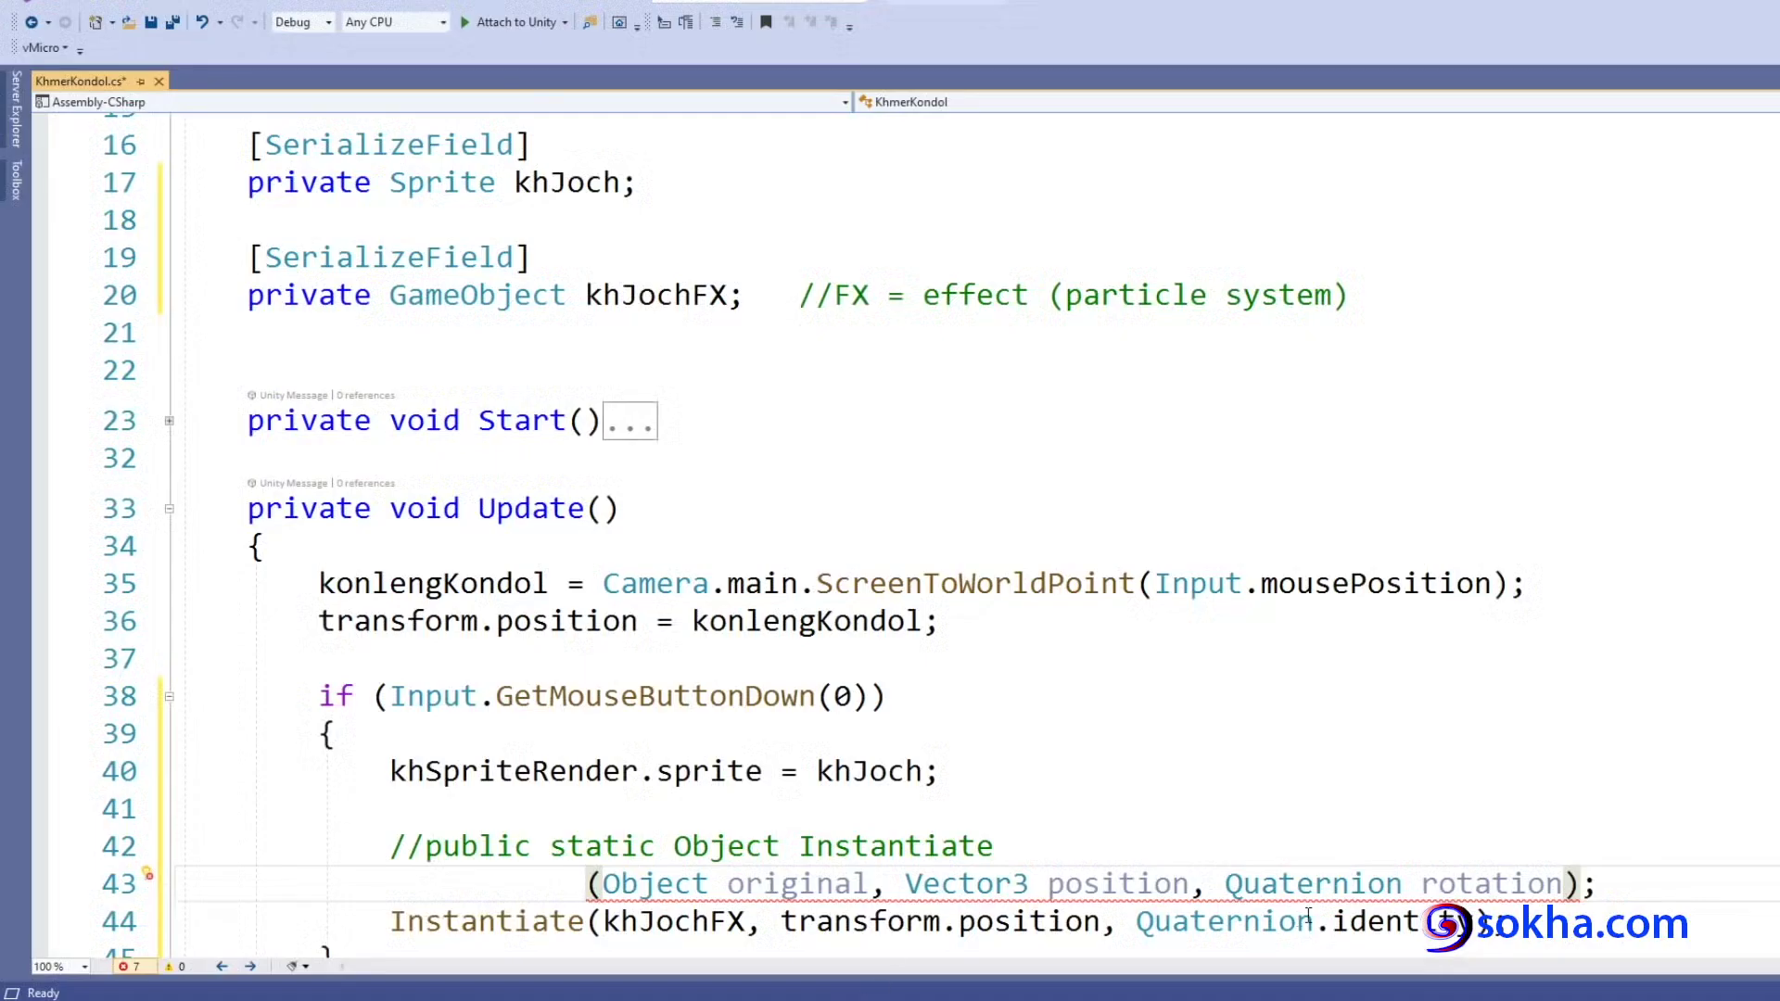
Rejoin the wrapped parameter list onto the line 42 comment, then switch to the Object.Instantiate docs.
left_click_drag(1138, 921, 1492, 921)
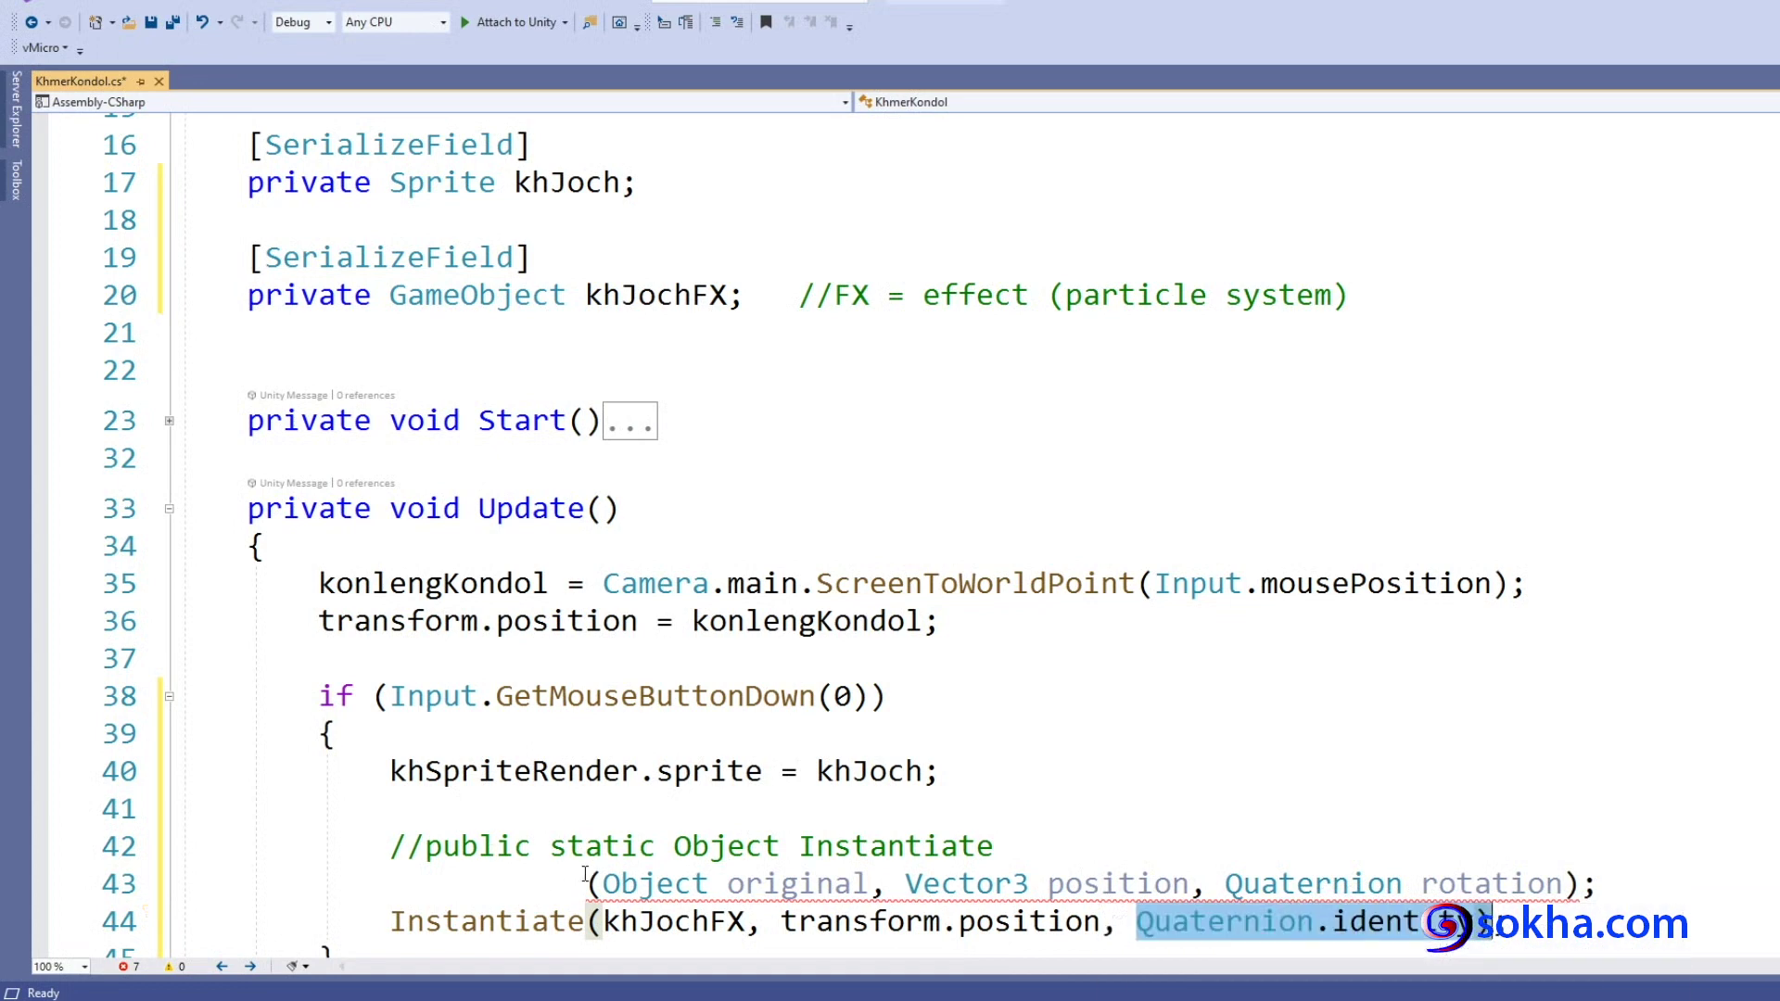
left_click_drag(586, 883, 176, 883)
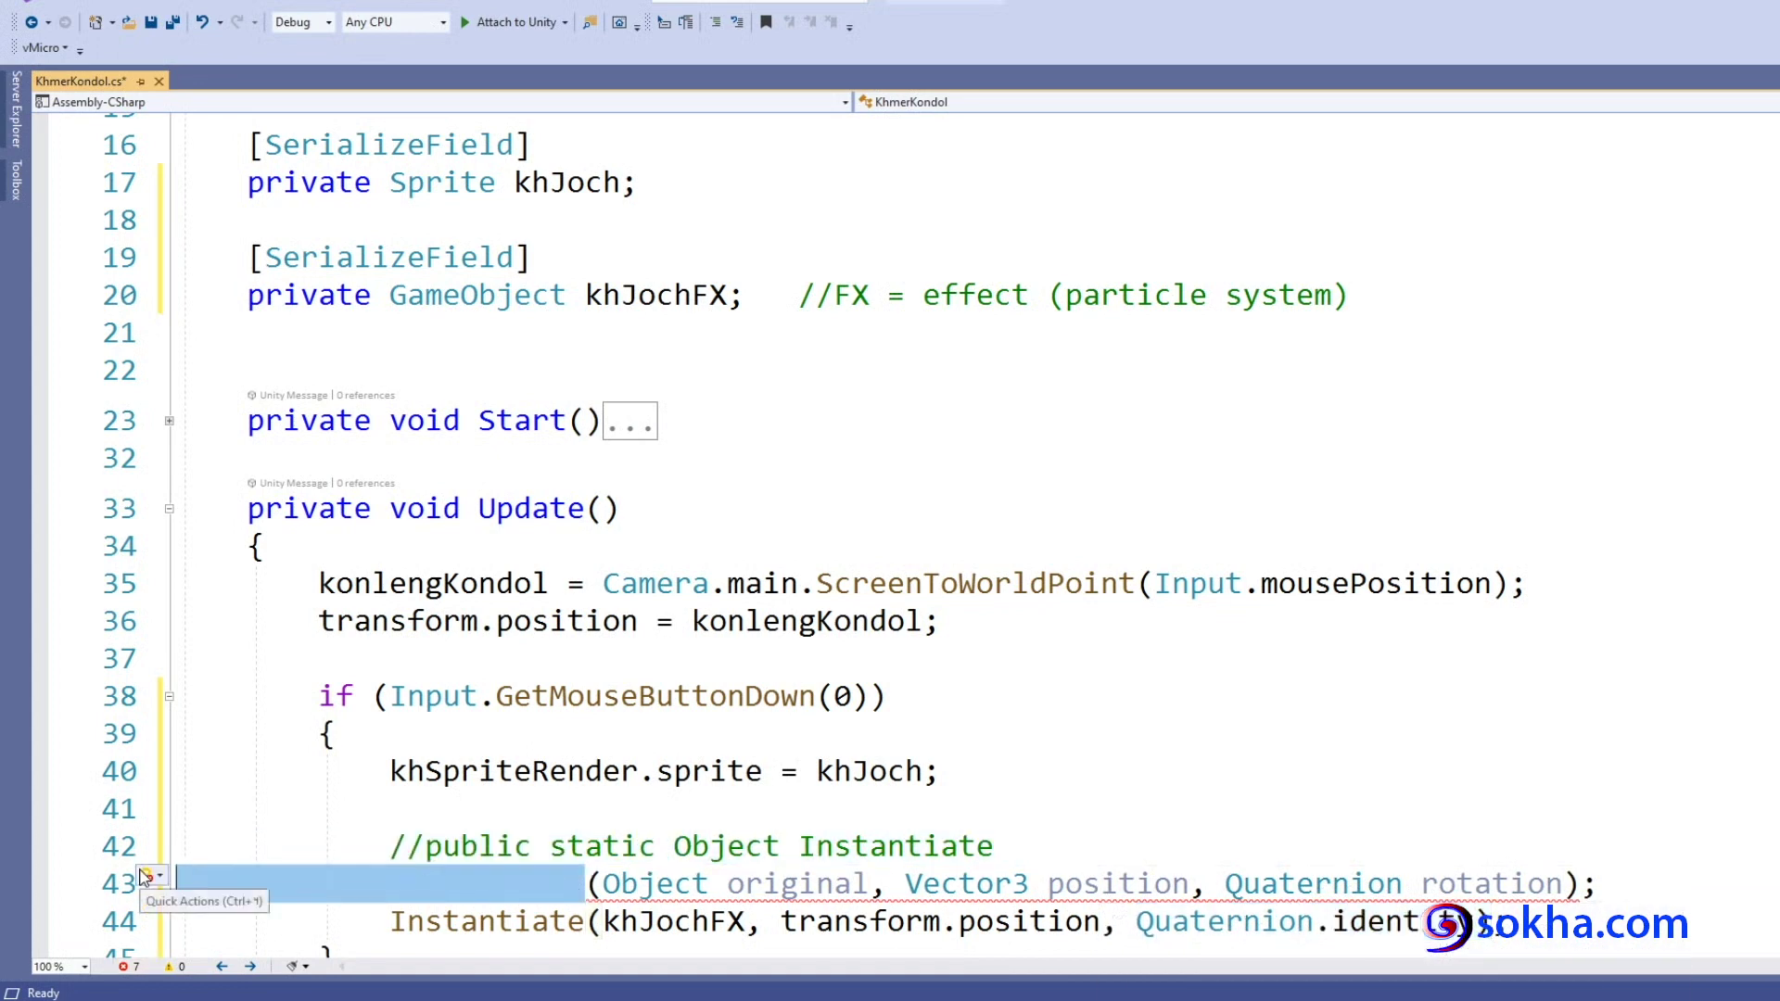
key("BackSpace")
key("BackSpace")
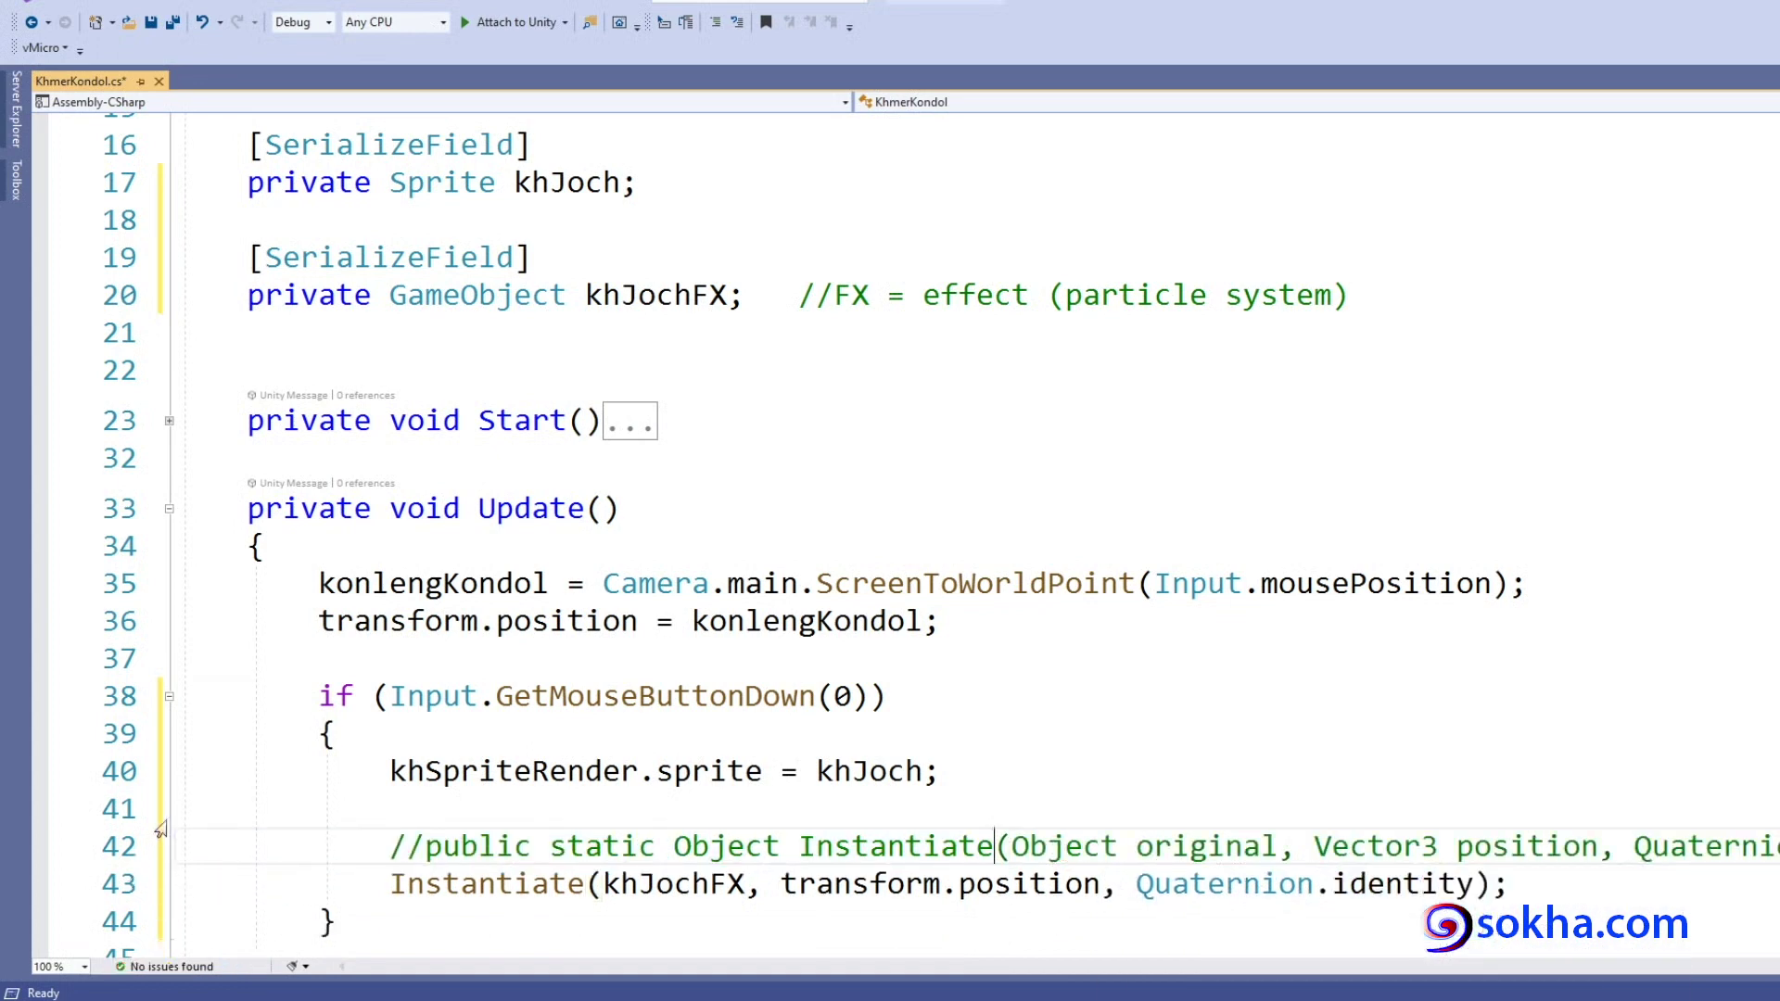
scroll(584, 656, "down", 1)
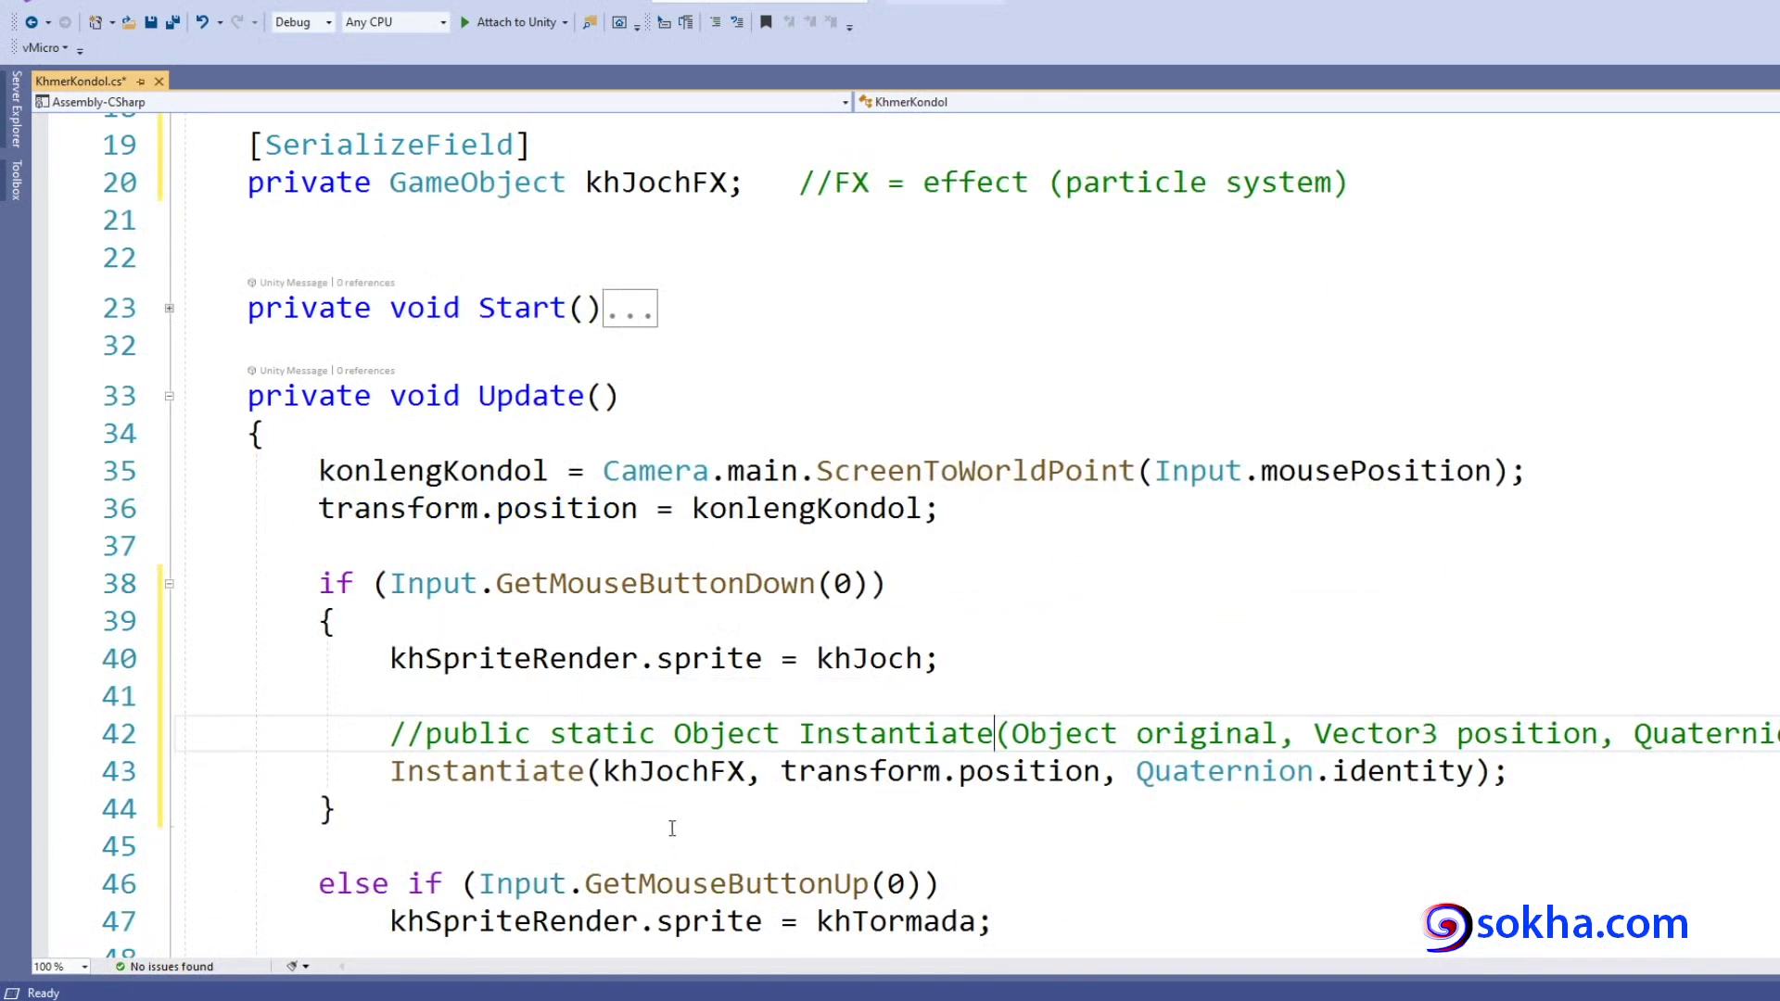
key("alt+Tab")
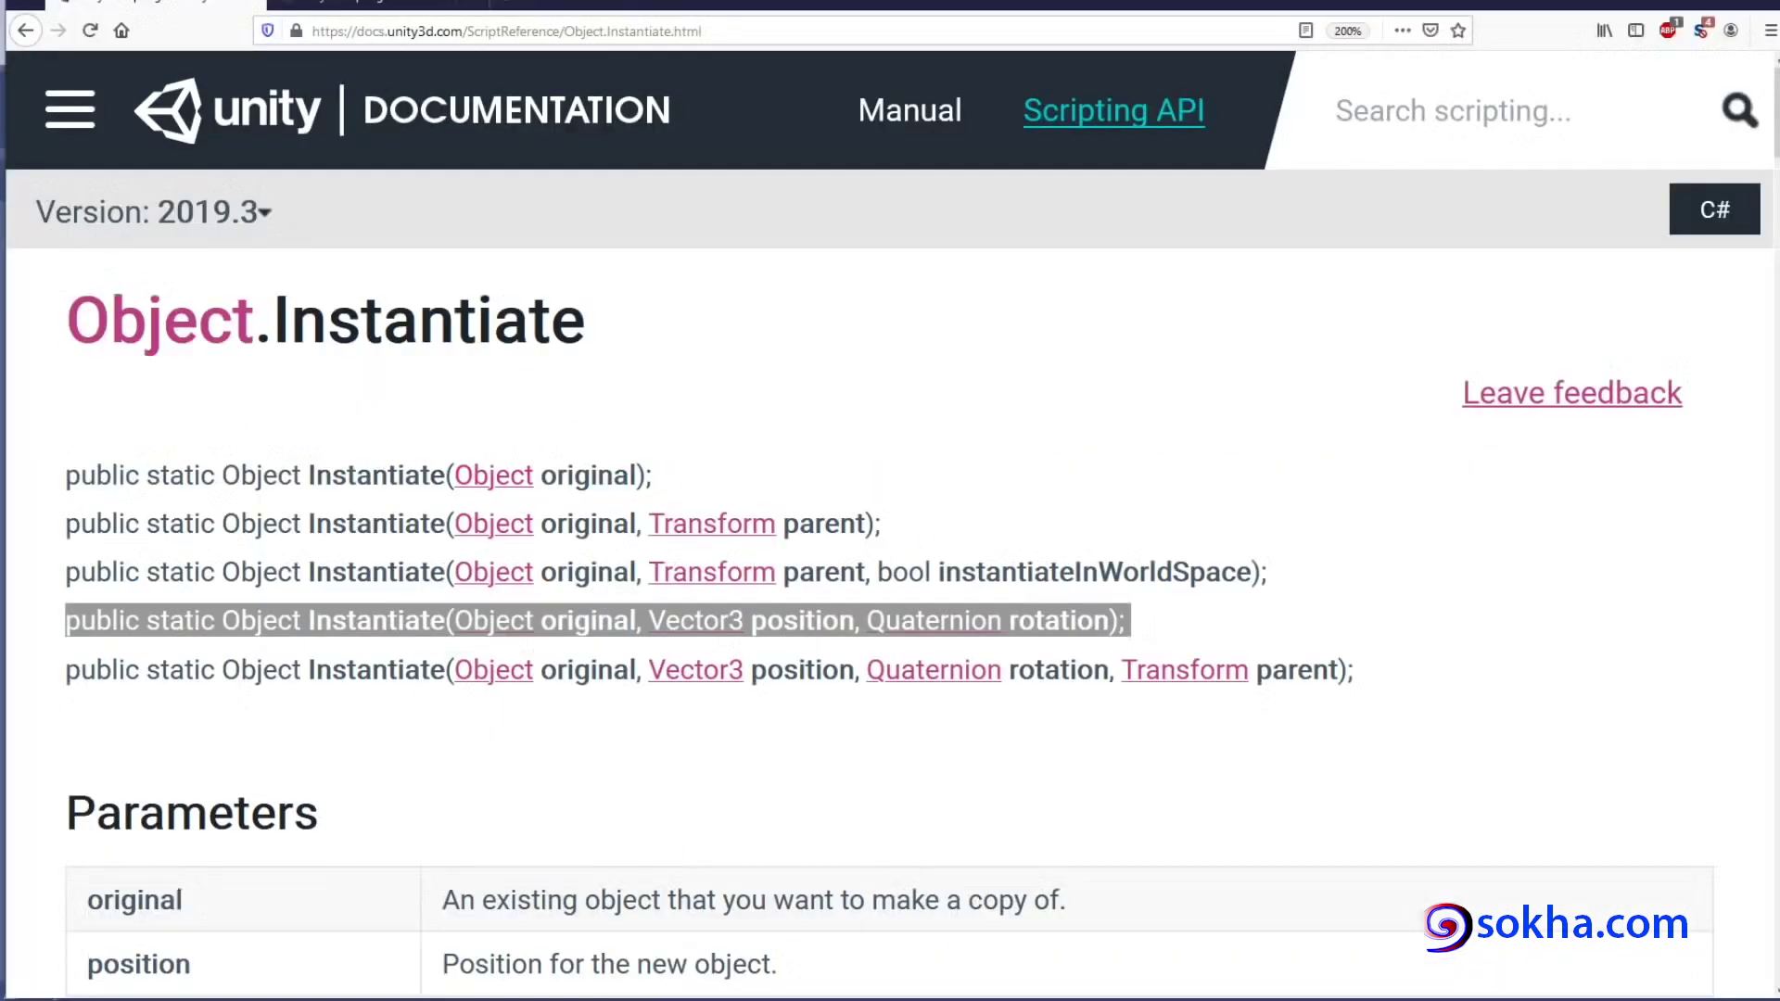
left_click_drag(134, 366, 587, 376)
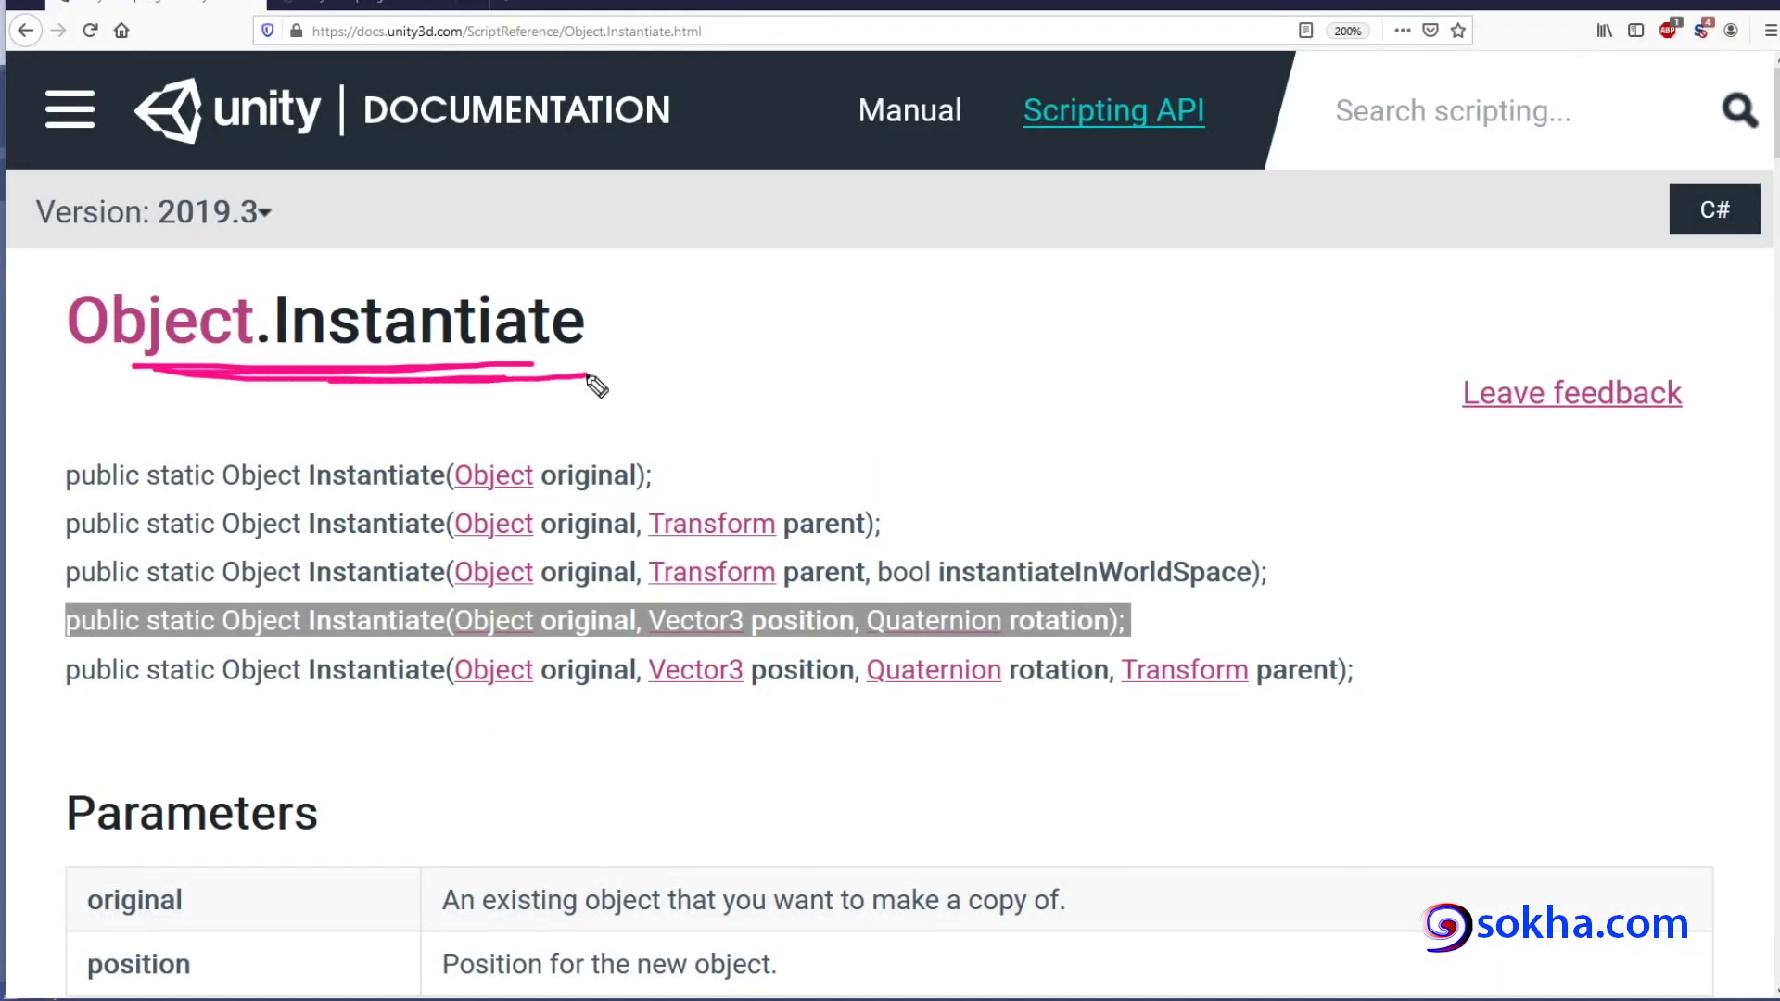
left_click_drag(260, 186, 300, 172)
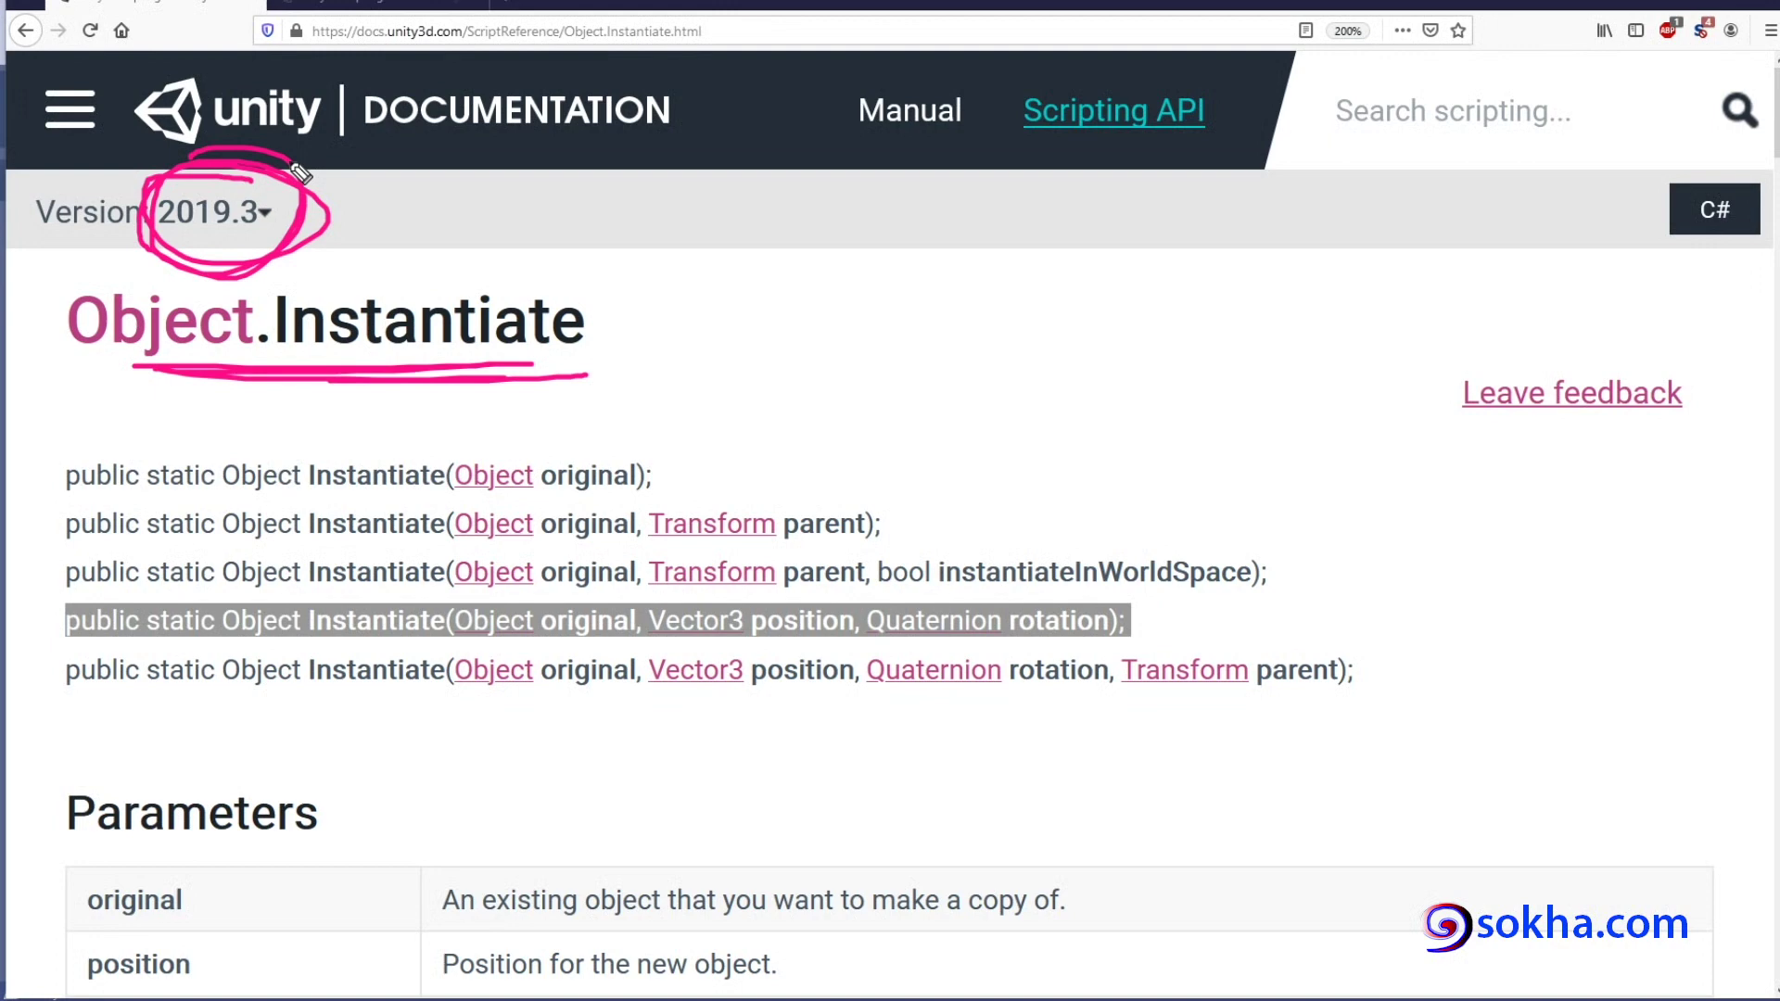
Highlight the Instantiate(khJochFX, transform.position, Quaternion.identity) call on line 43 of KhmerKondol.cs.
mouse_move(283, 232)
left_mouse_down()
mouse_move(232, 253)
mouse_move(256, 275)
left_mouse_up()
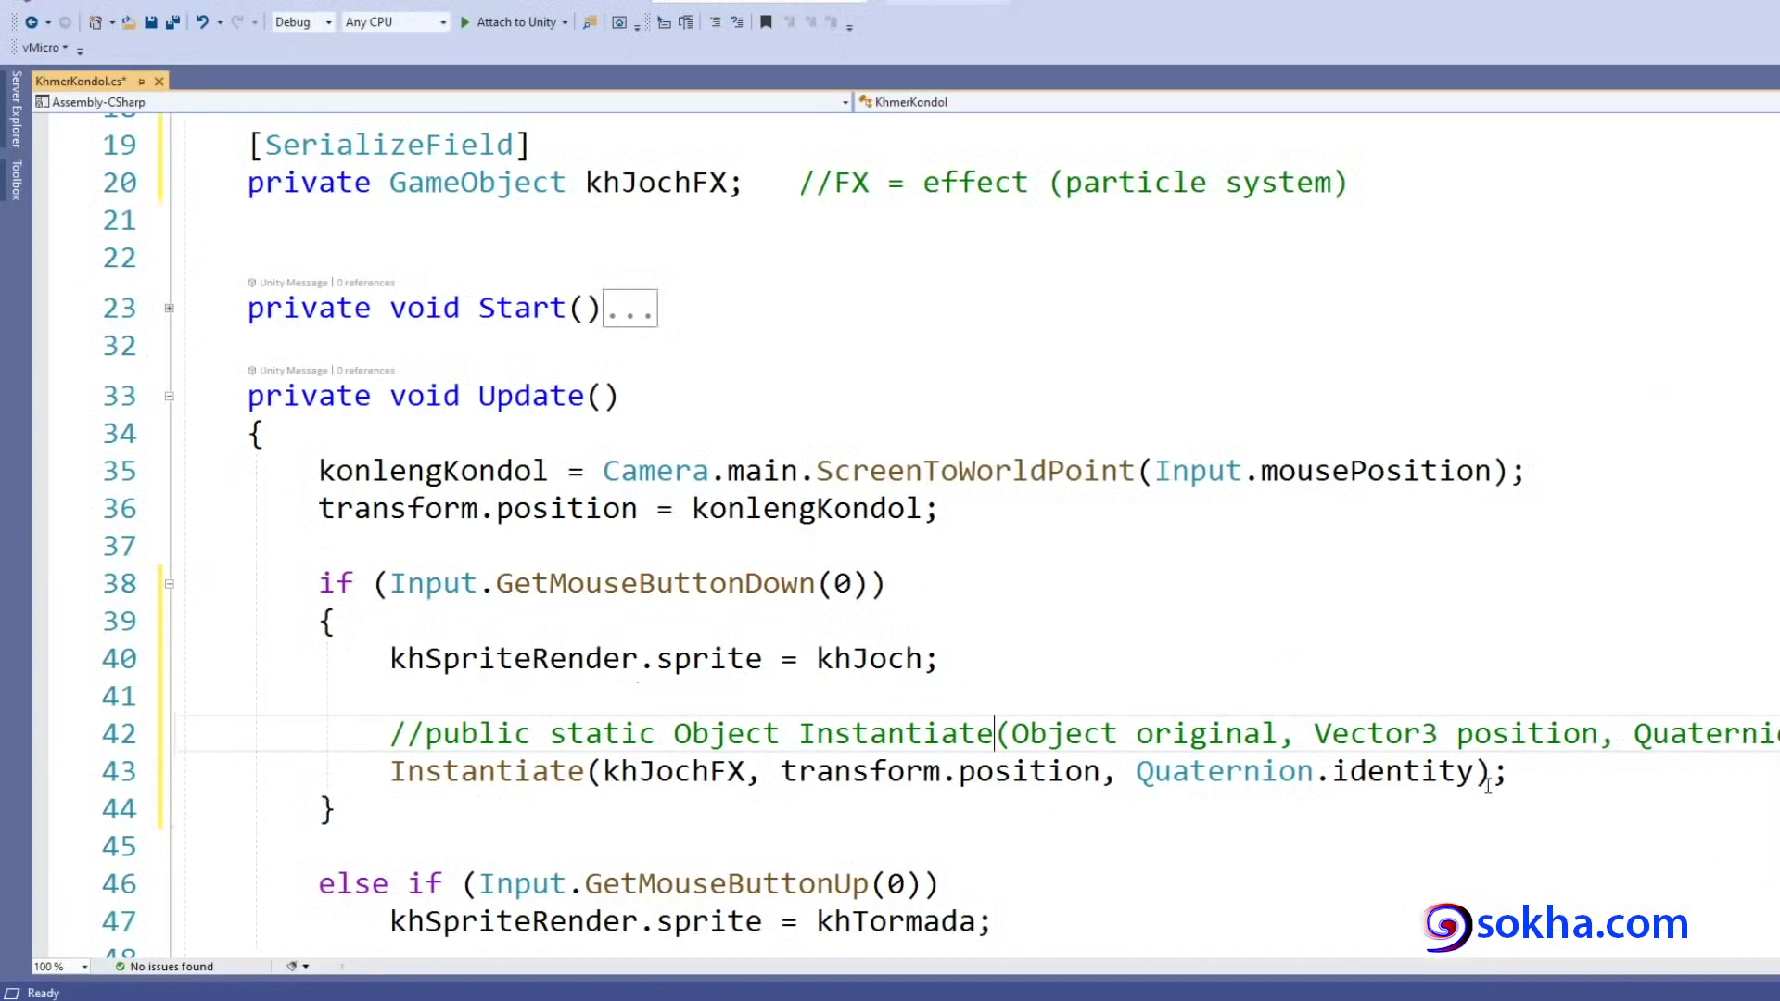
left_click_drag(1509, 773, 374, 755)
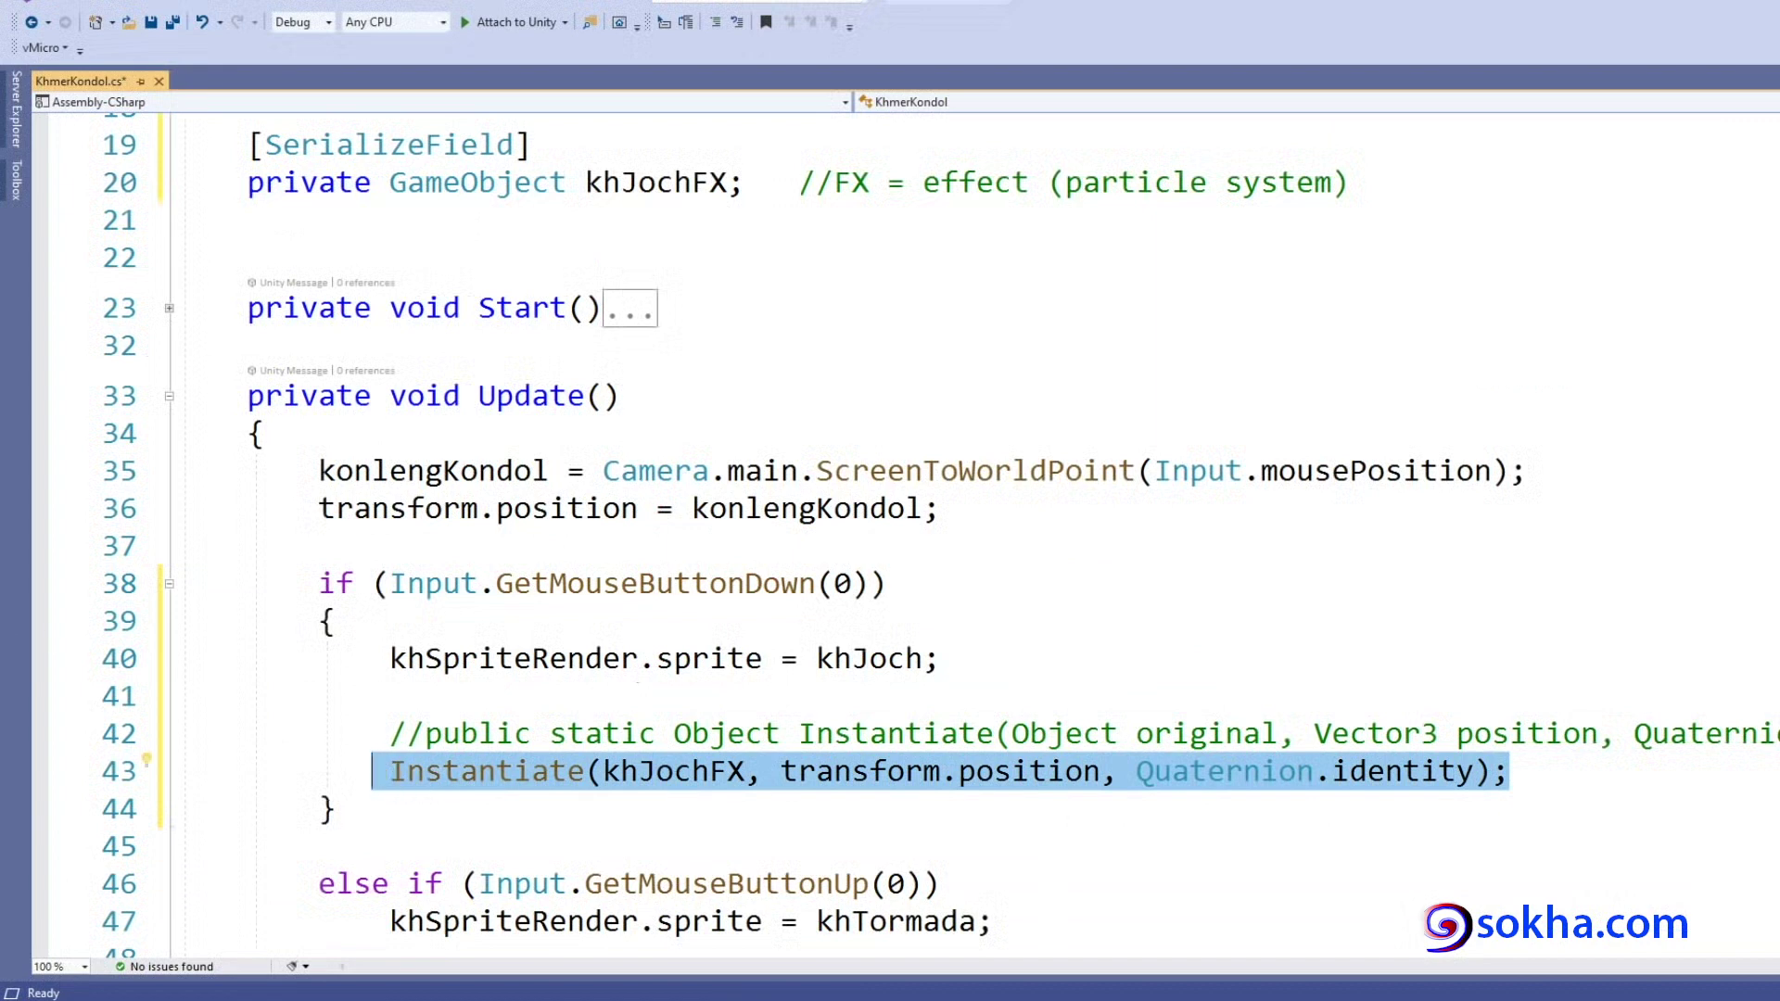
left_click_drag(188, 754, 366, 769)
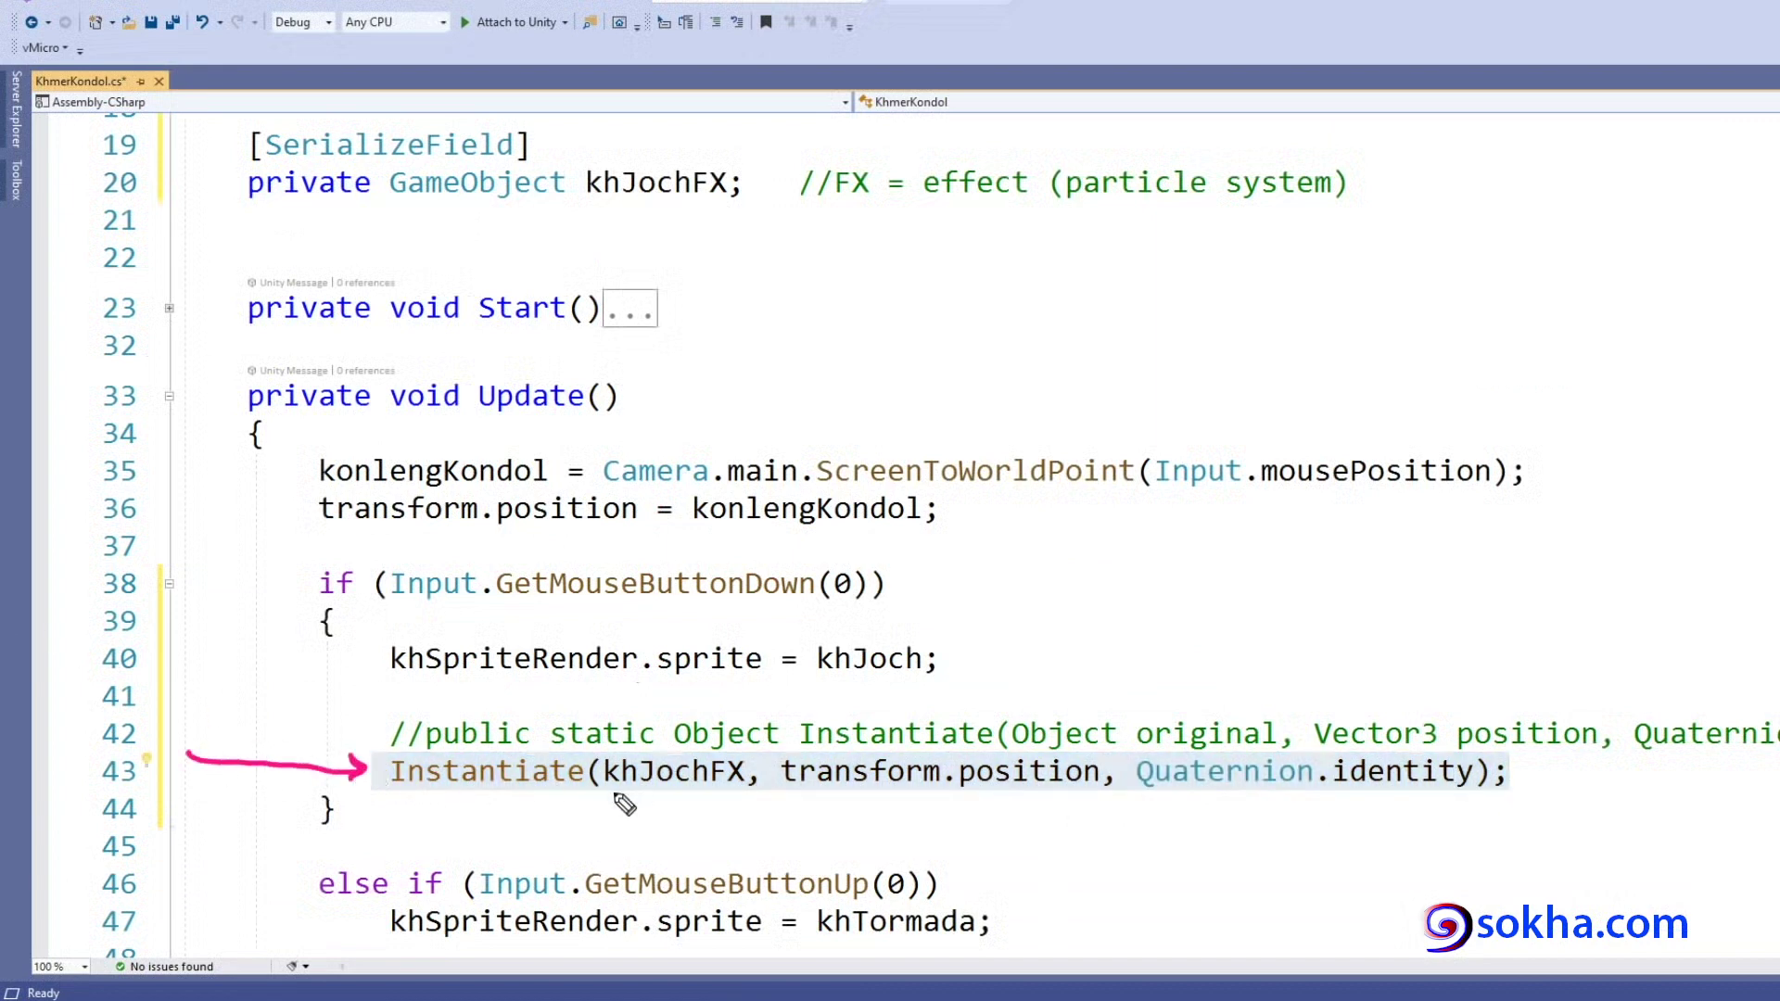
left_click_drag(604, 784, 752, 797)
left_click_drag(505, 567, 818, 568)
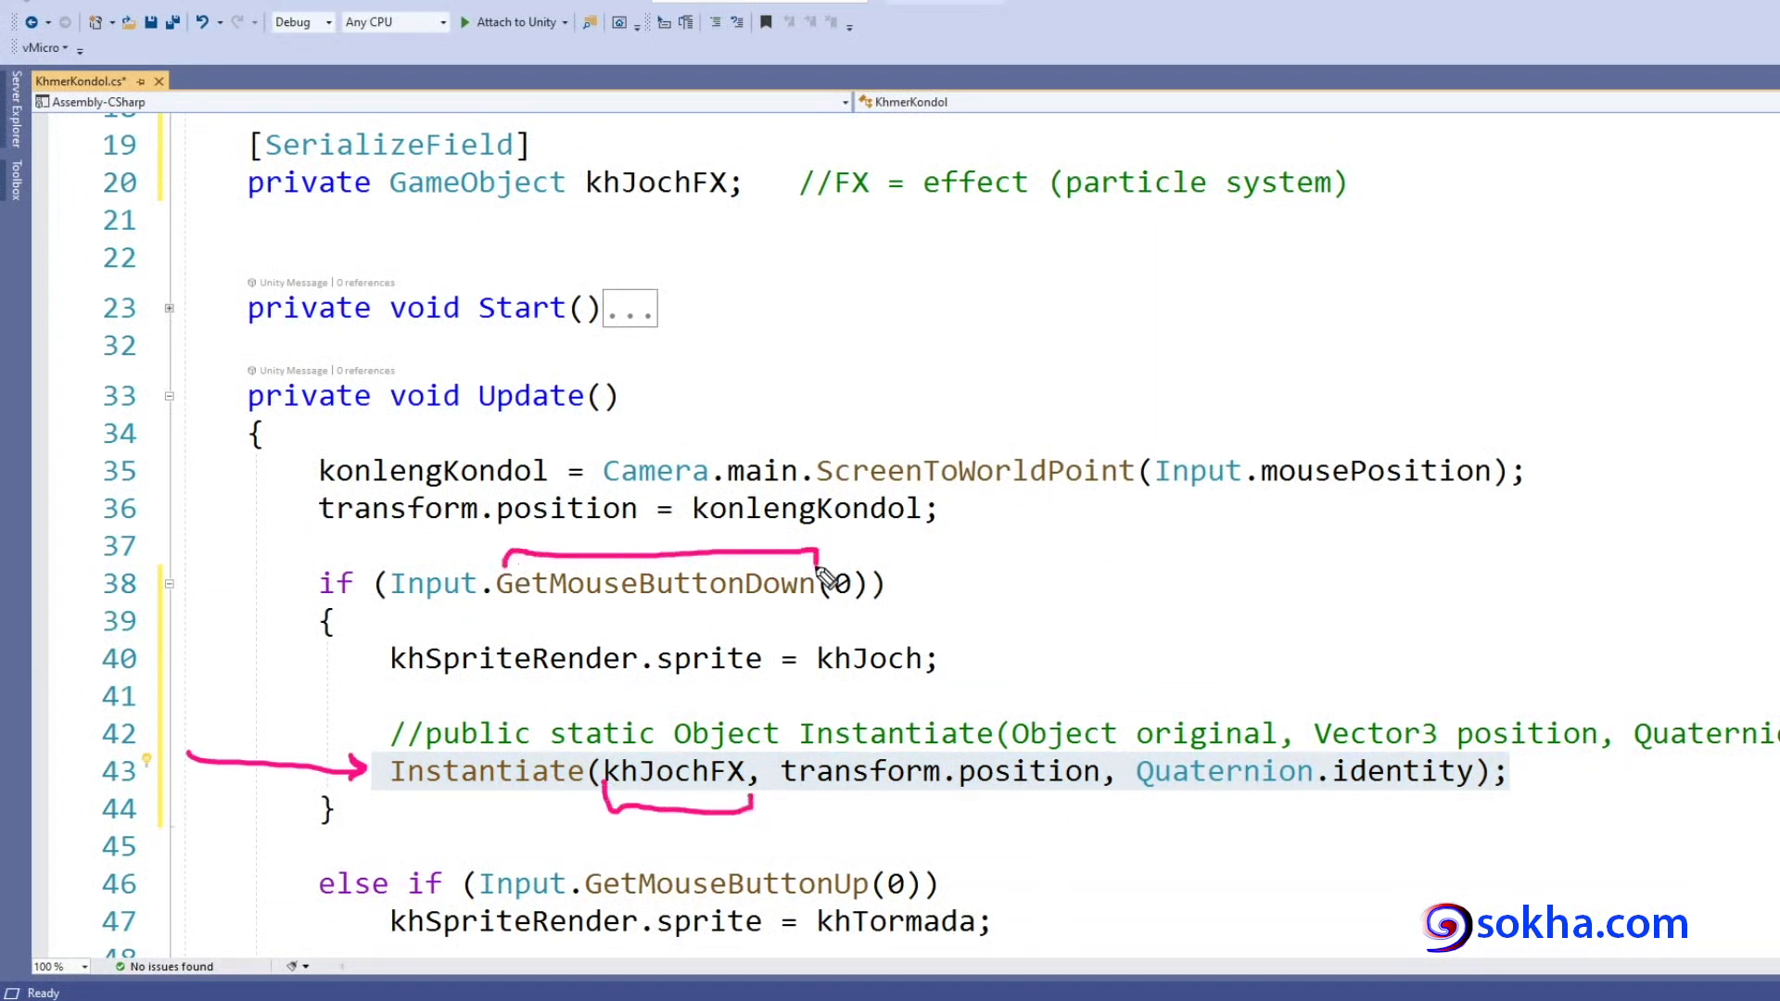
left_click_drag(395, 803, 567, 794)
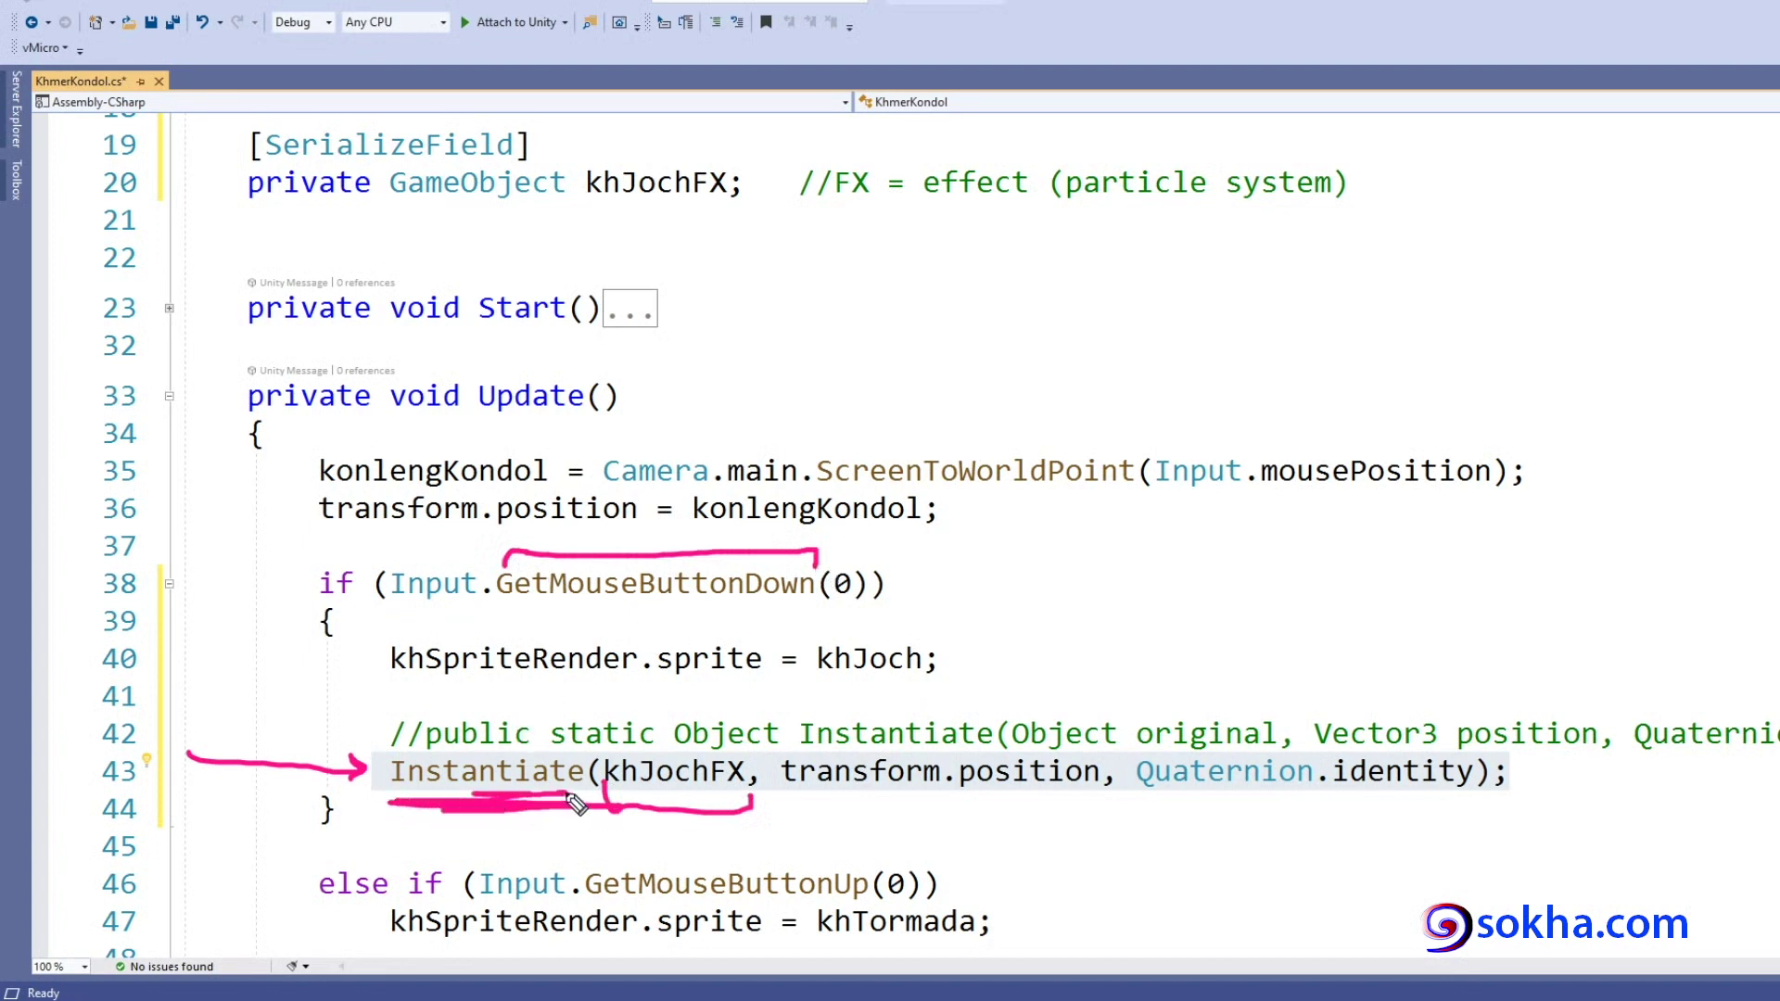
left_click_drag(734, 747, 782, 786)
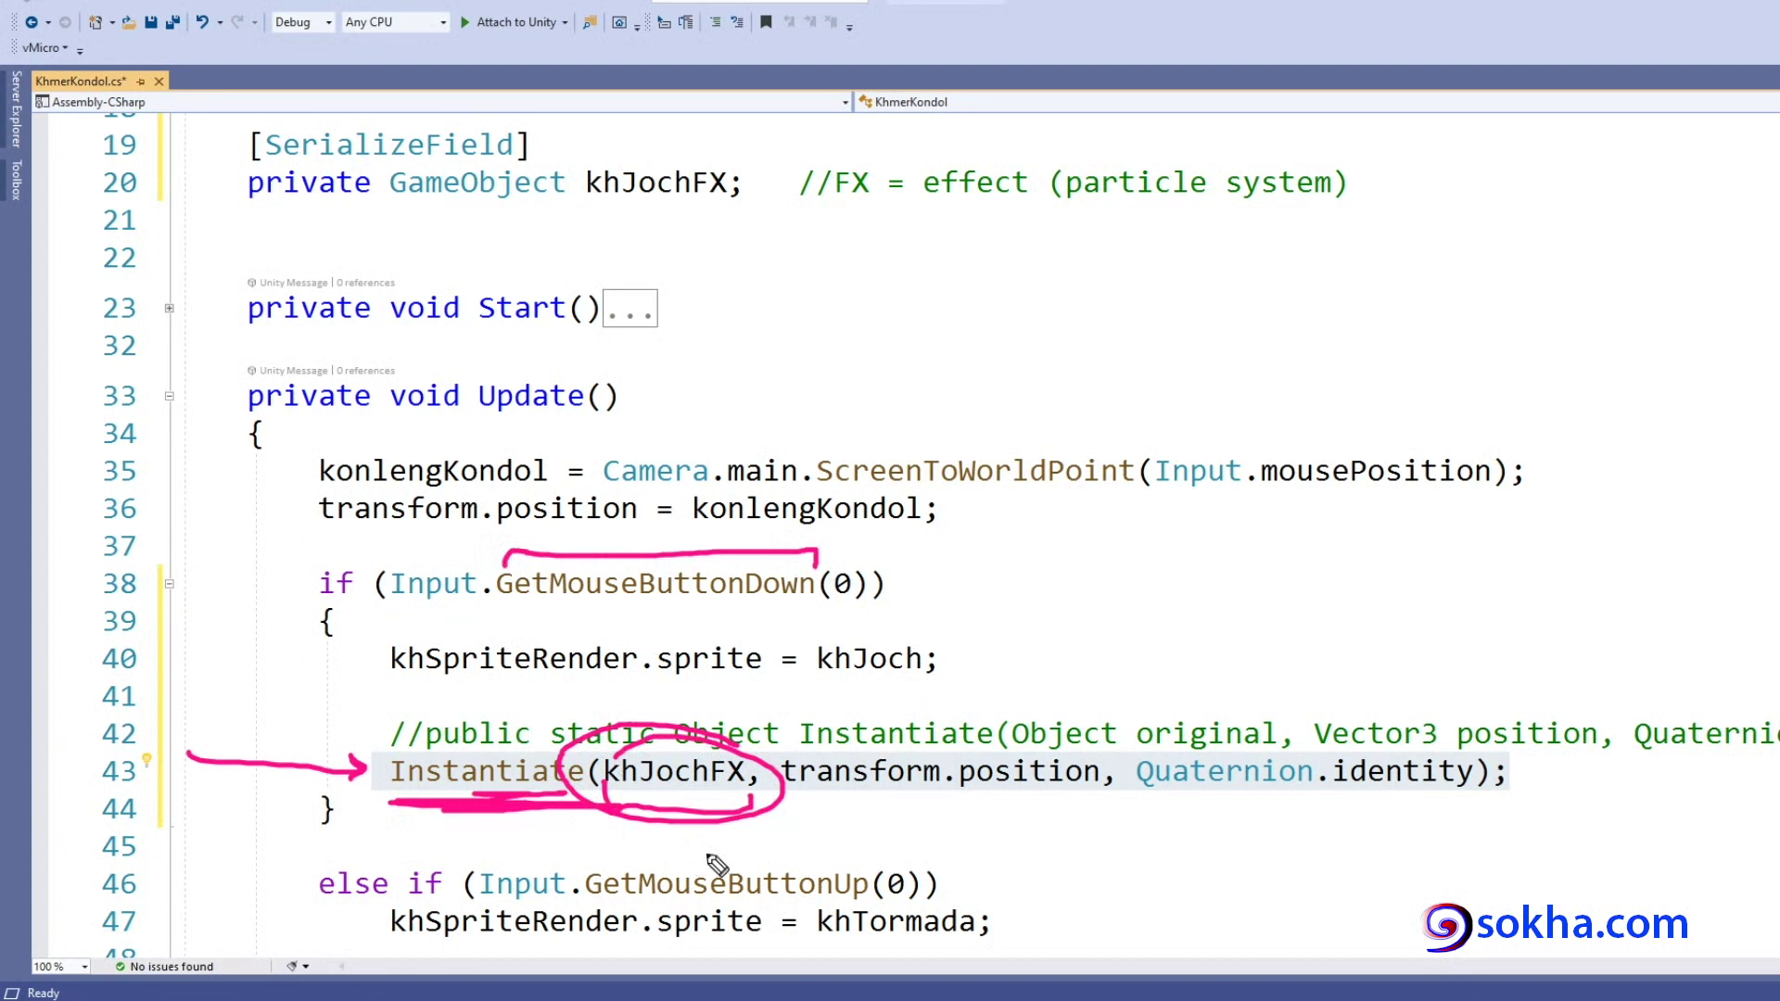
left_click_drag(820, 687, 808, 681)
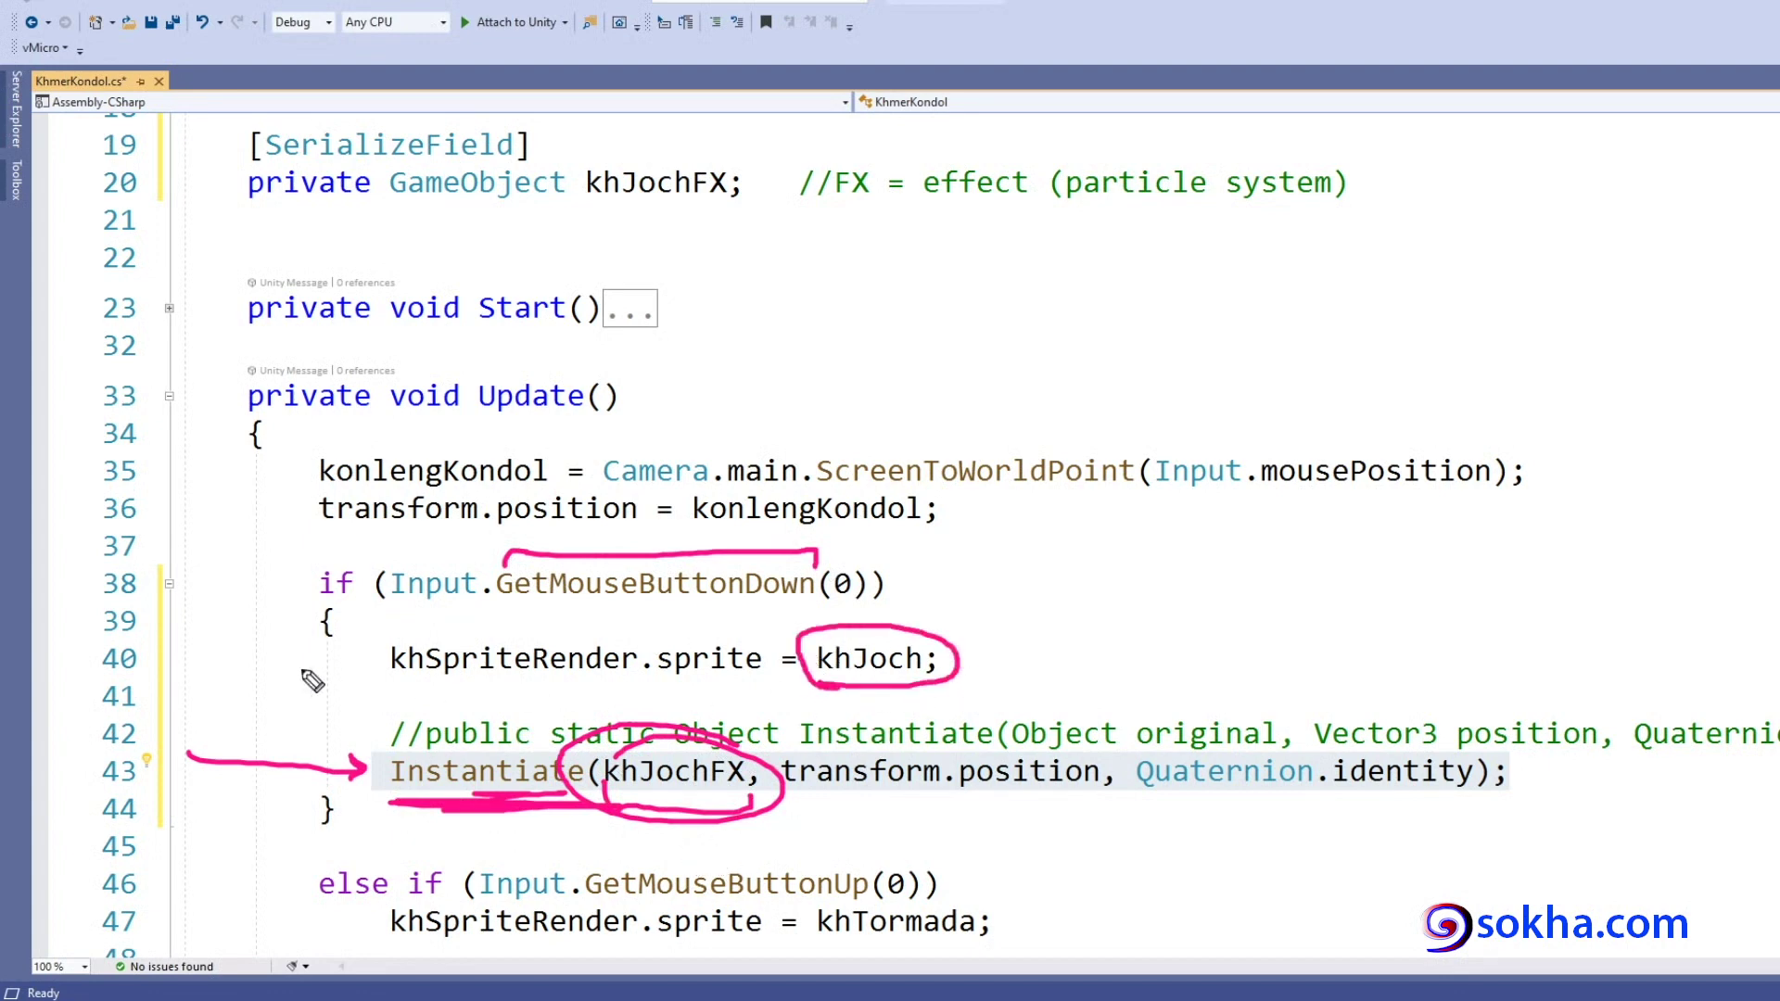
Save KhmerKondol.cs with Ctrl+S and return to the Unity editor.
key("Escape")
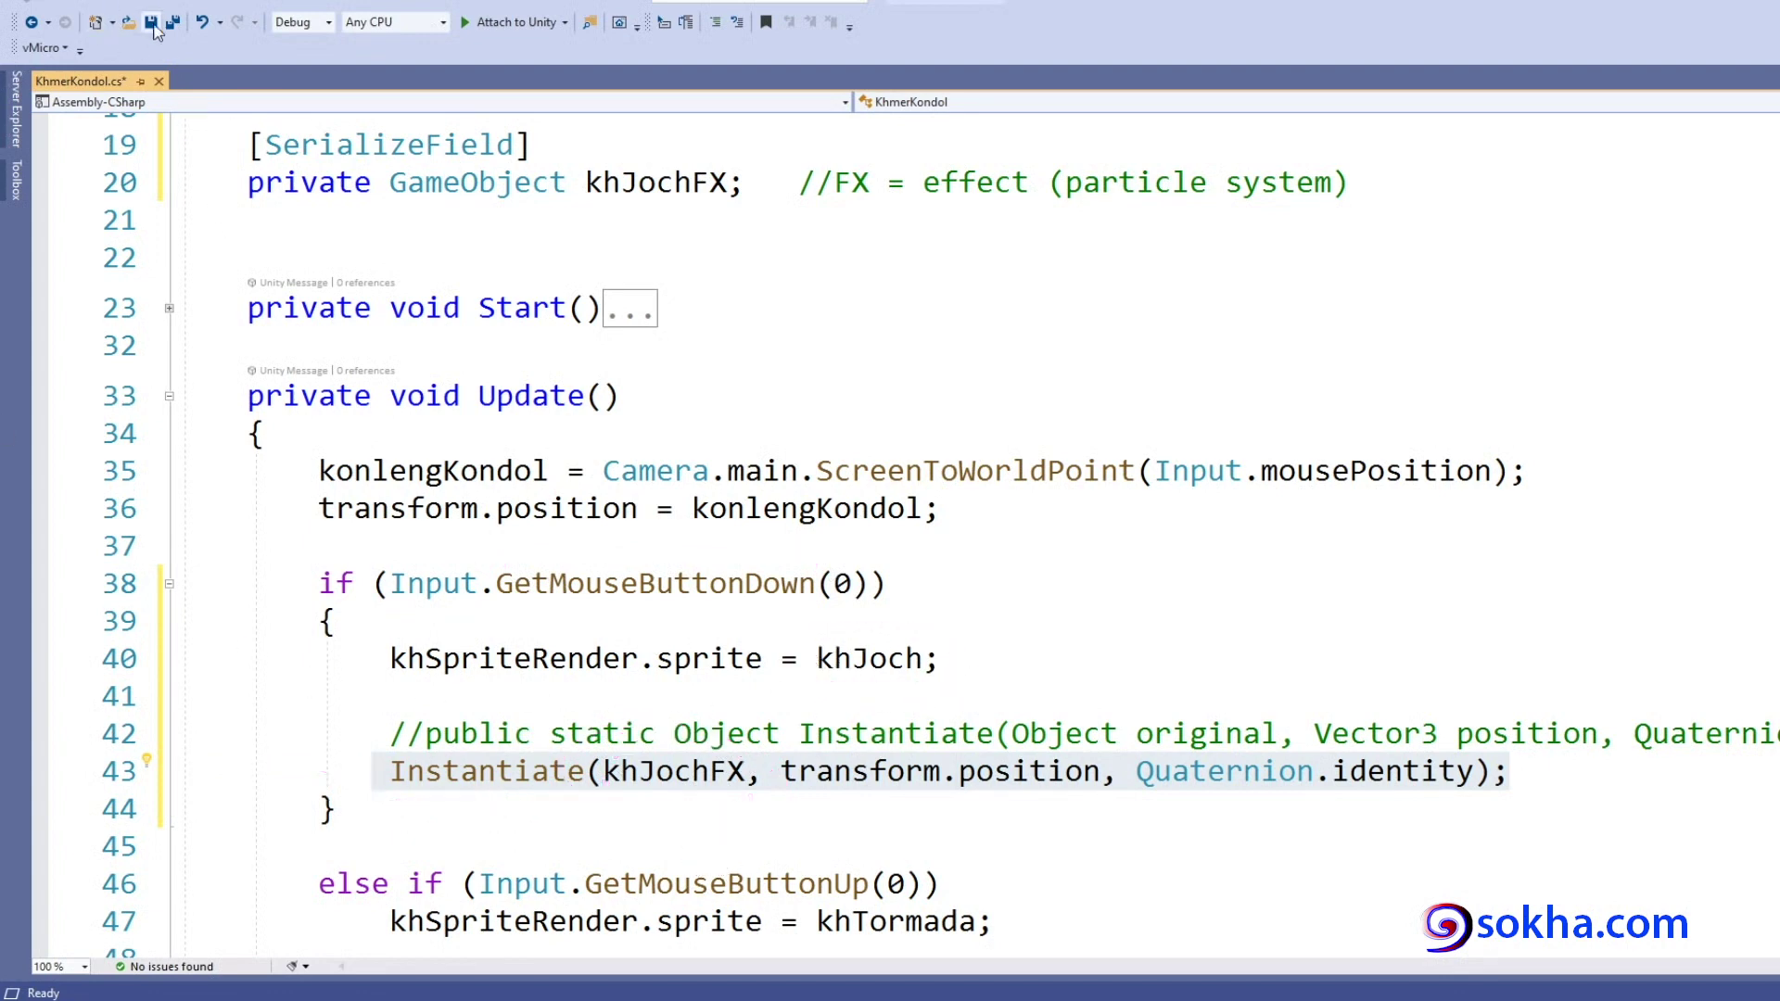
key("ctrl+s")
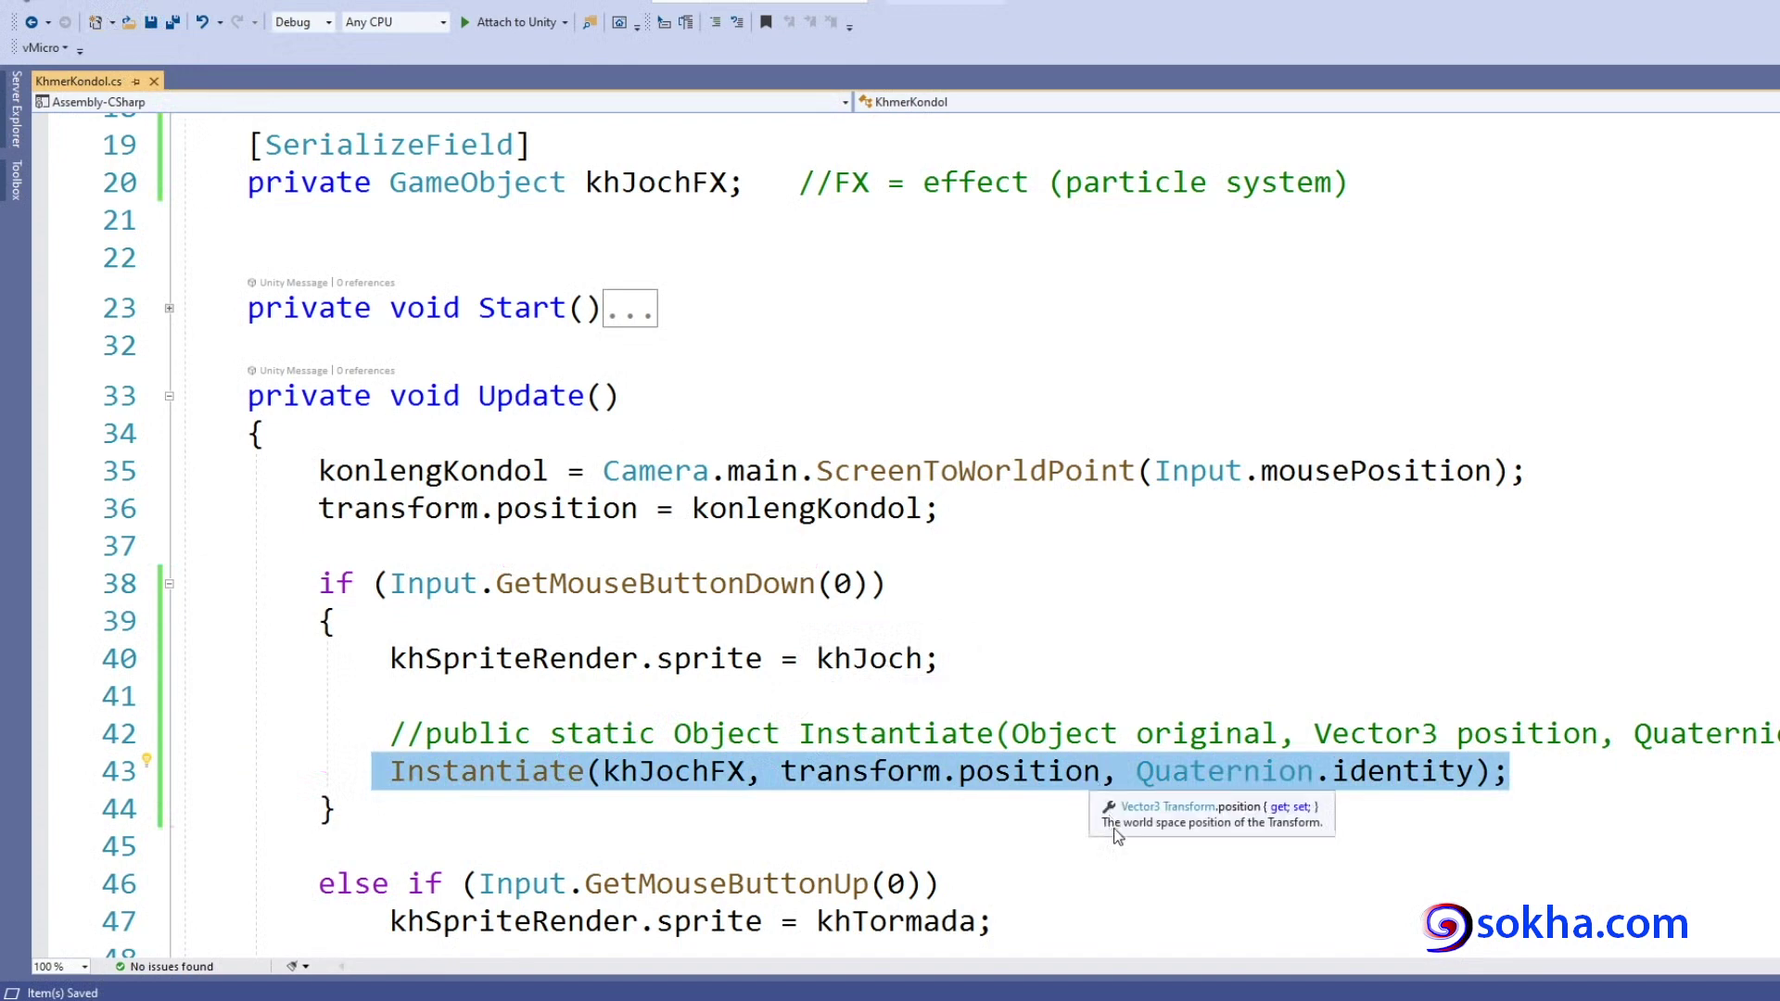
left_click(973, 941)
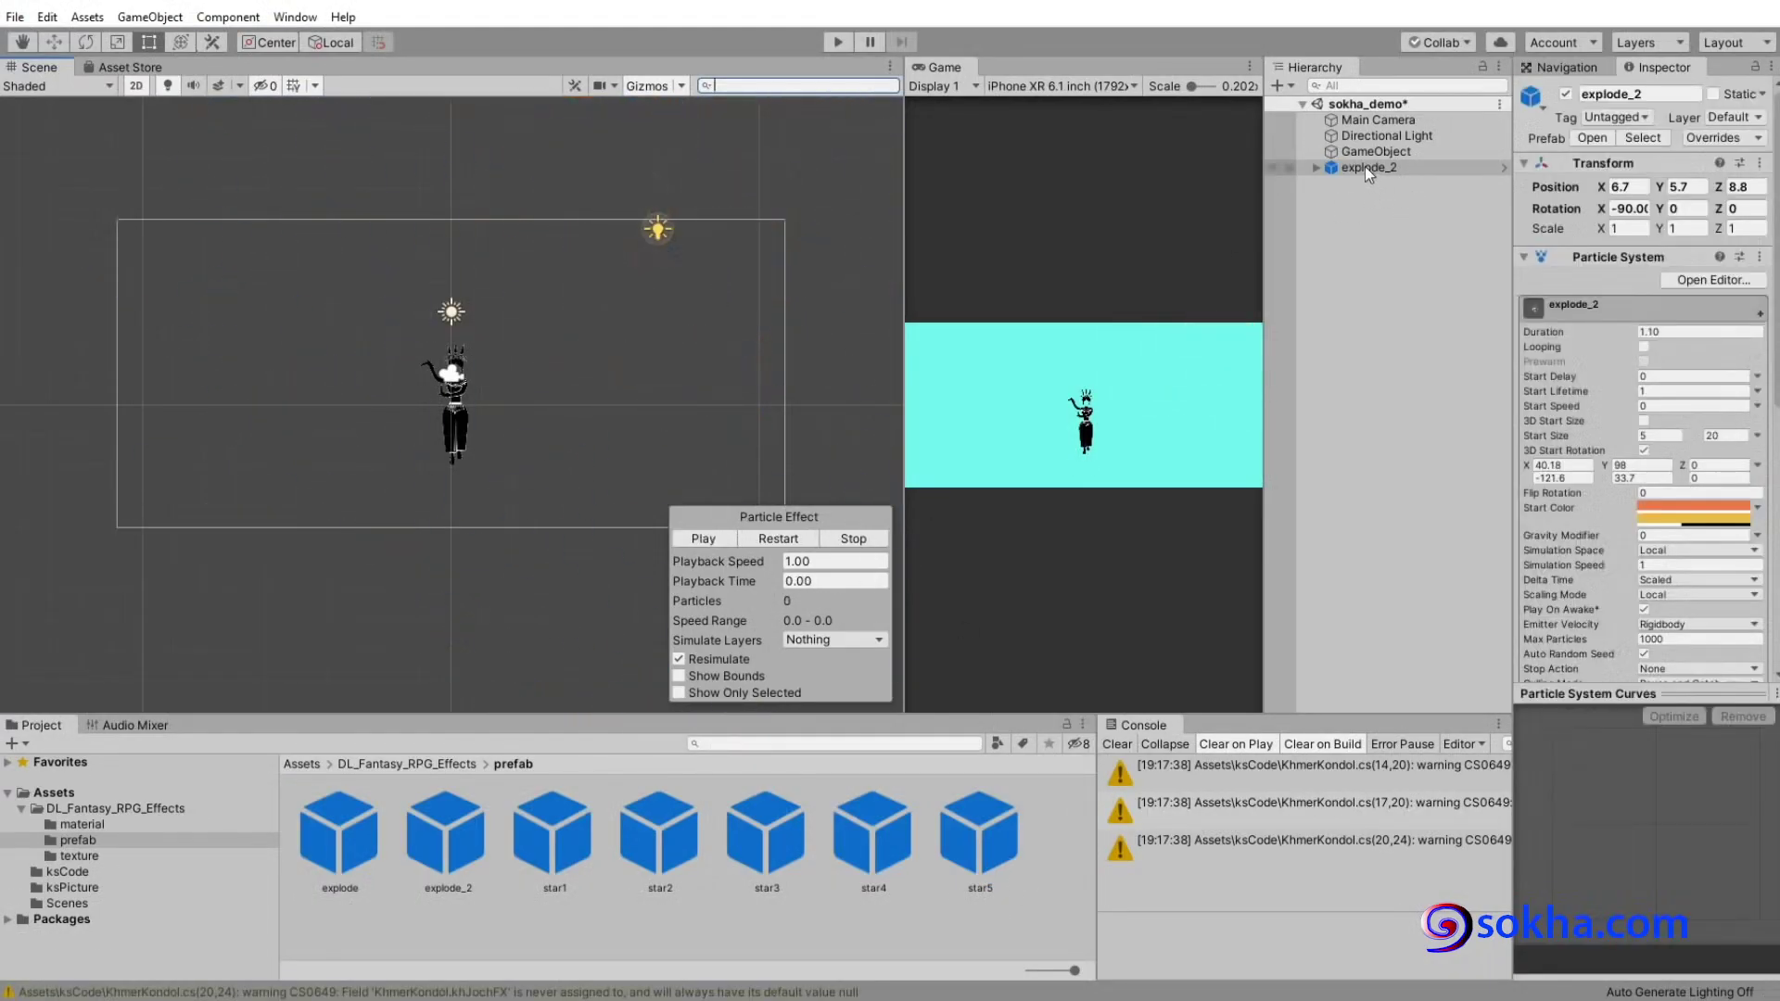
Delete the explode_2 object from the Hierarchy and select GameObject.
right_click(1364, 166)
left_click(1422, 274)
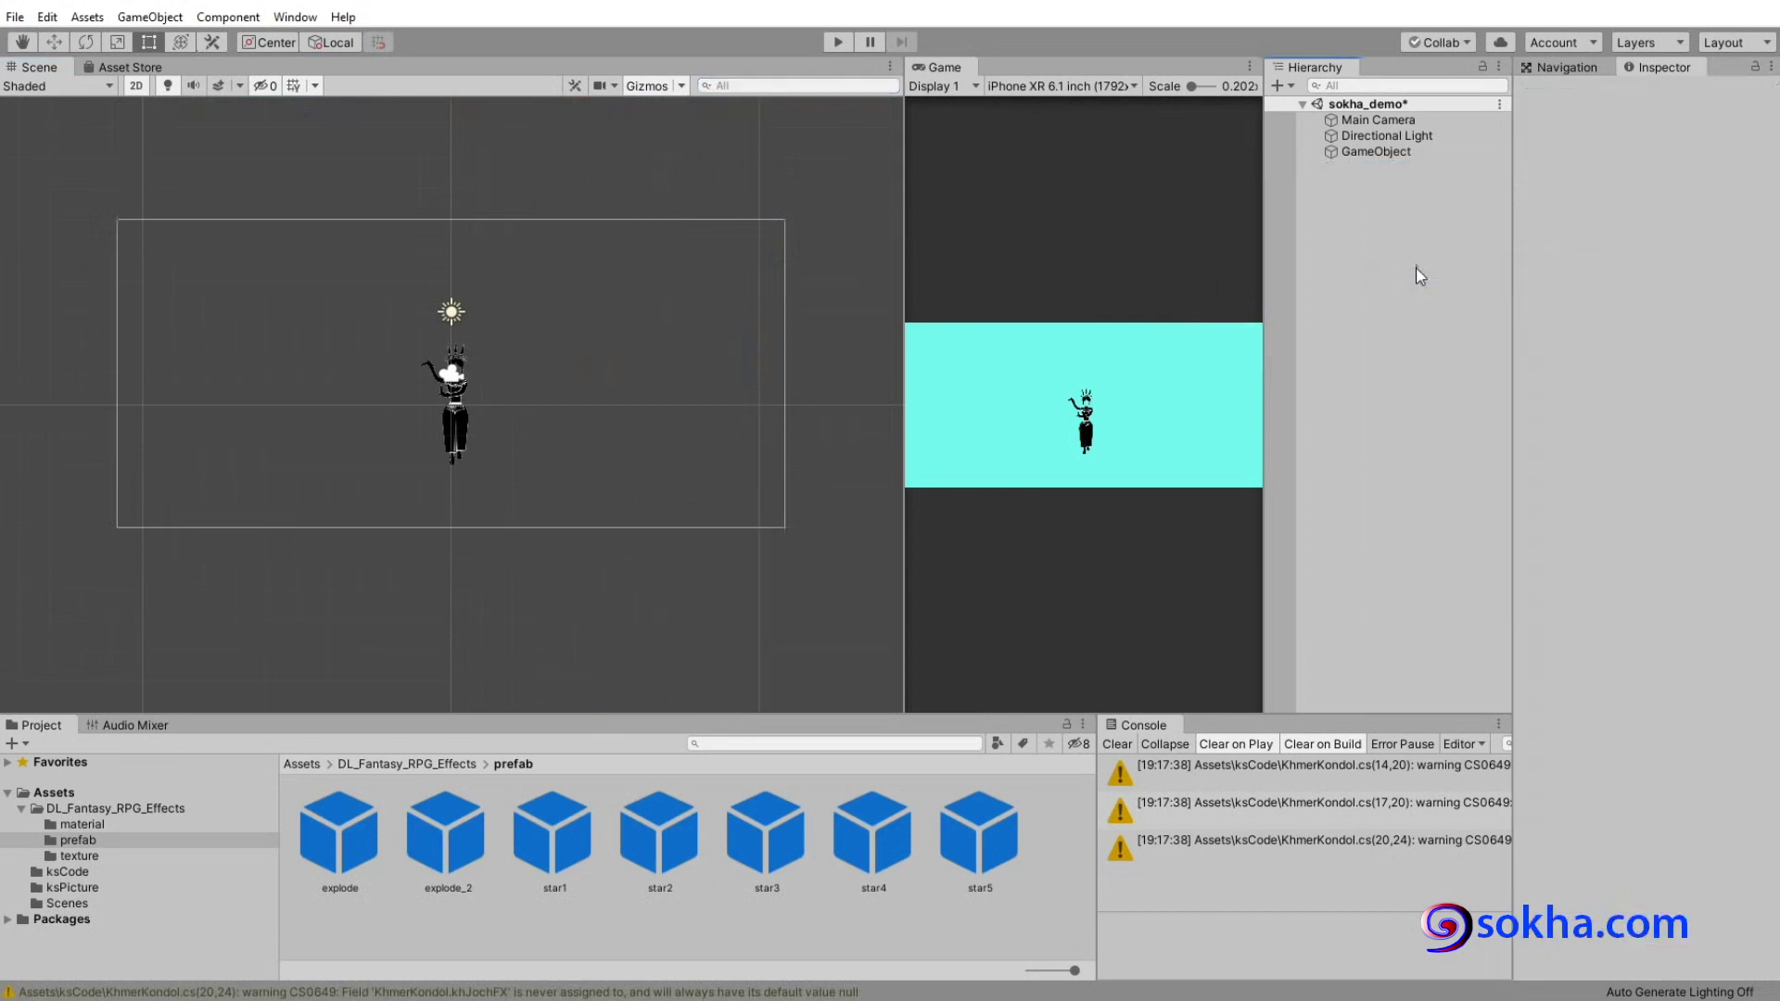
left_click(1382, 151)
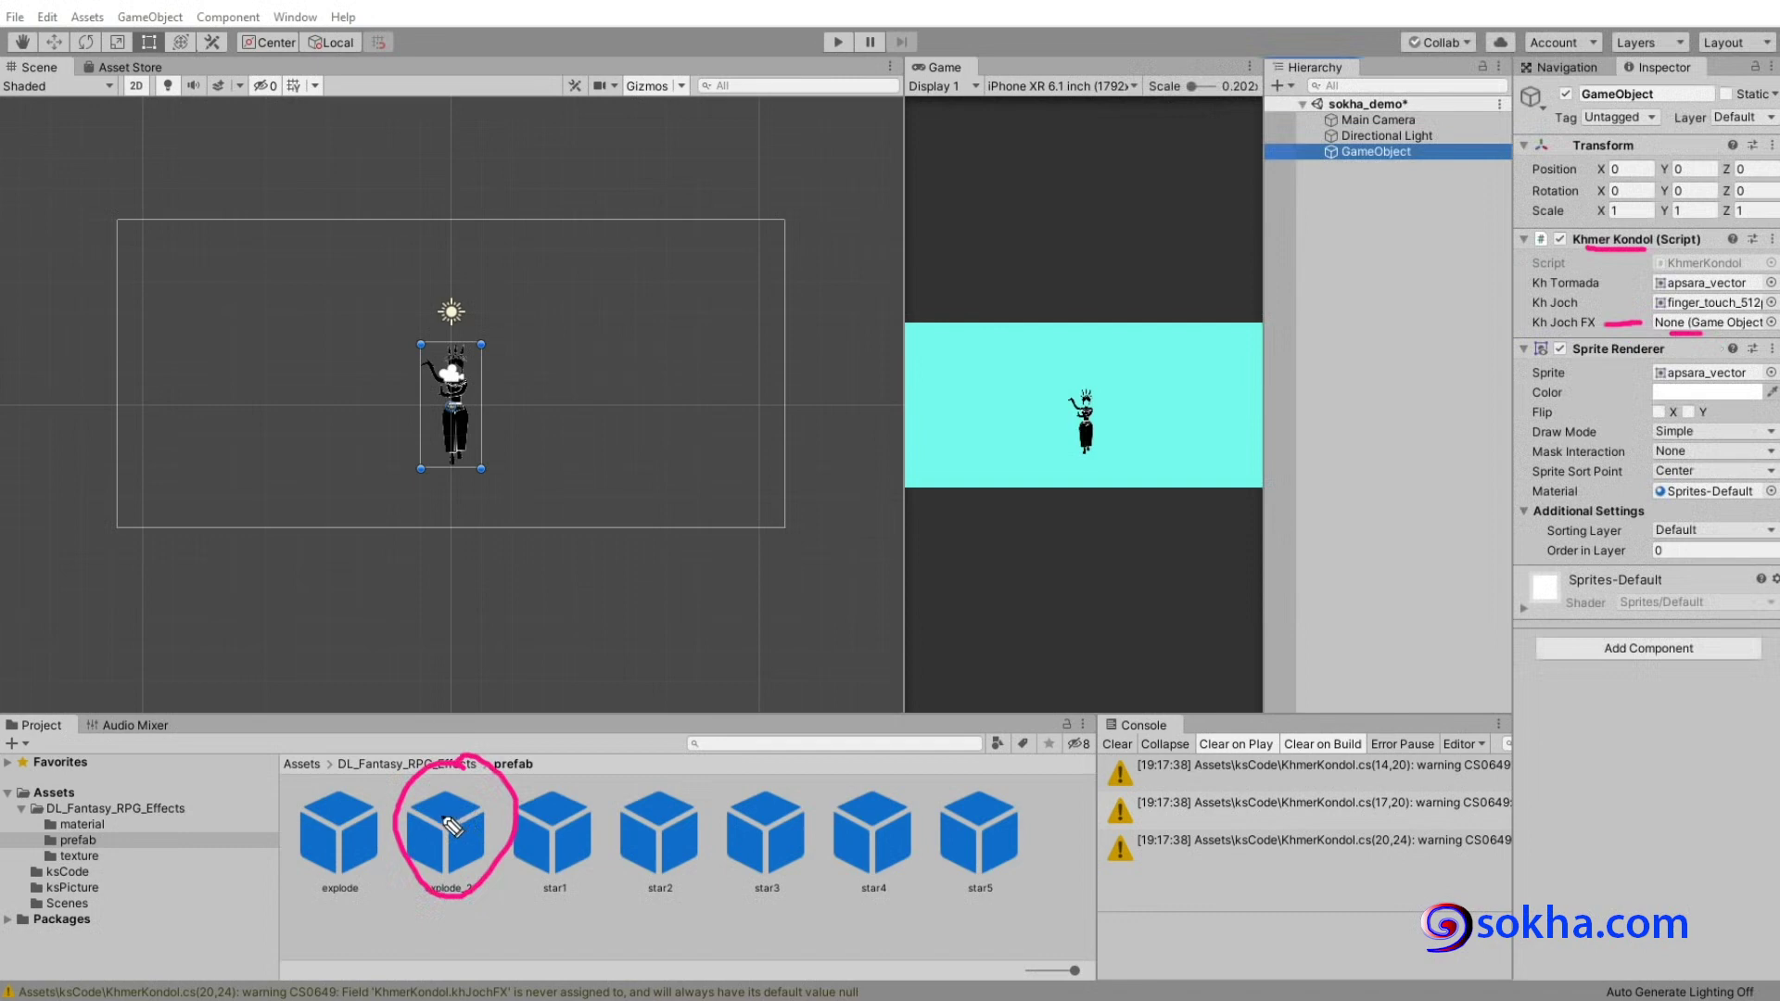
Assign the explode_2 prefab to the Kh Joch FX field and save the scene.
left_click_drag(452, 825, 1660, 343)
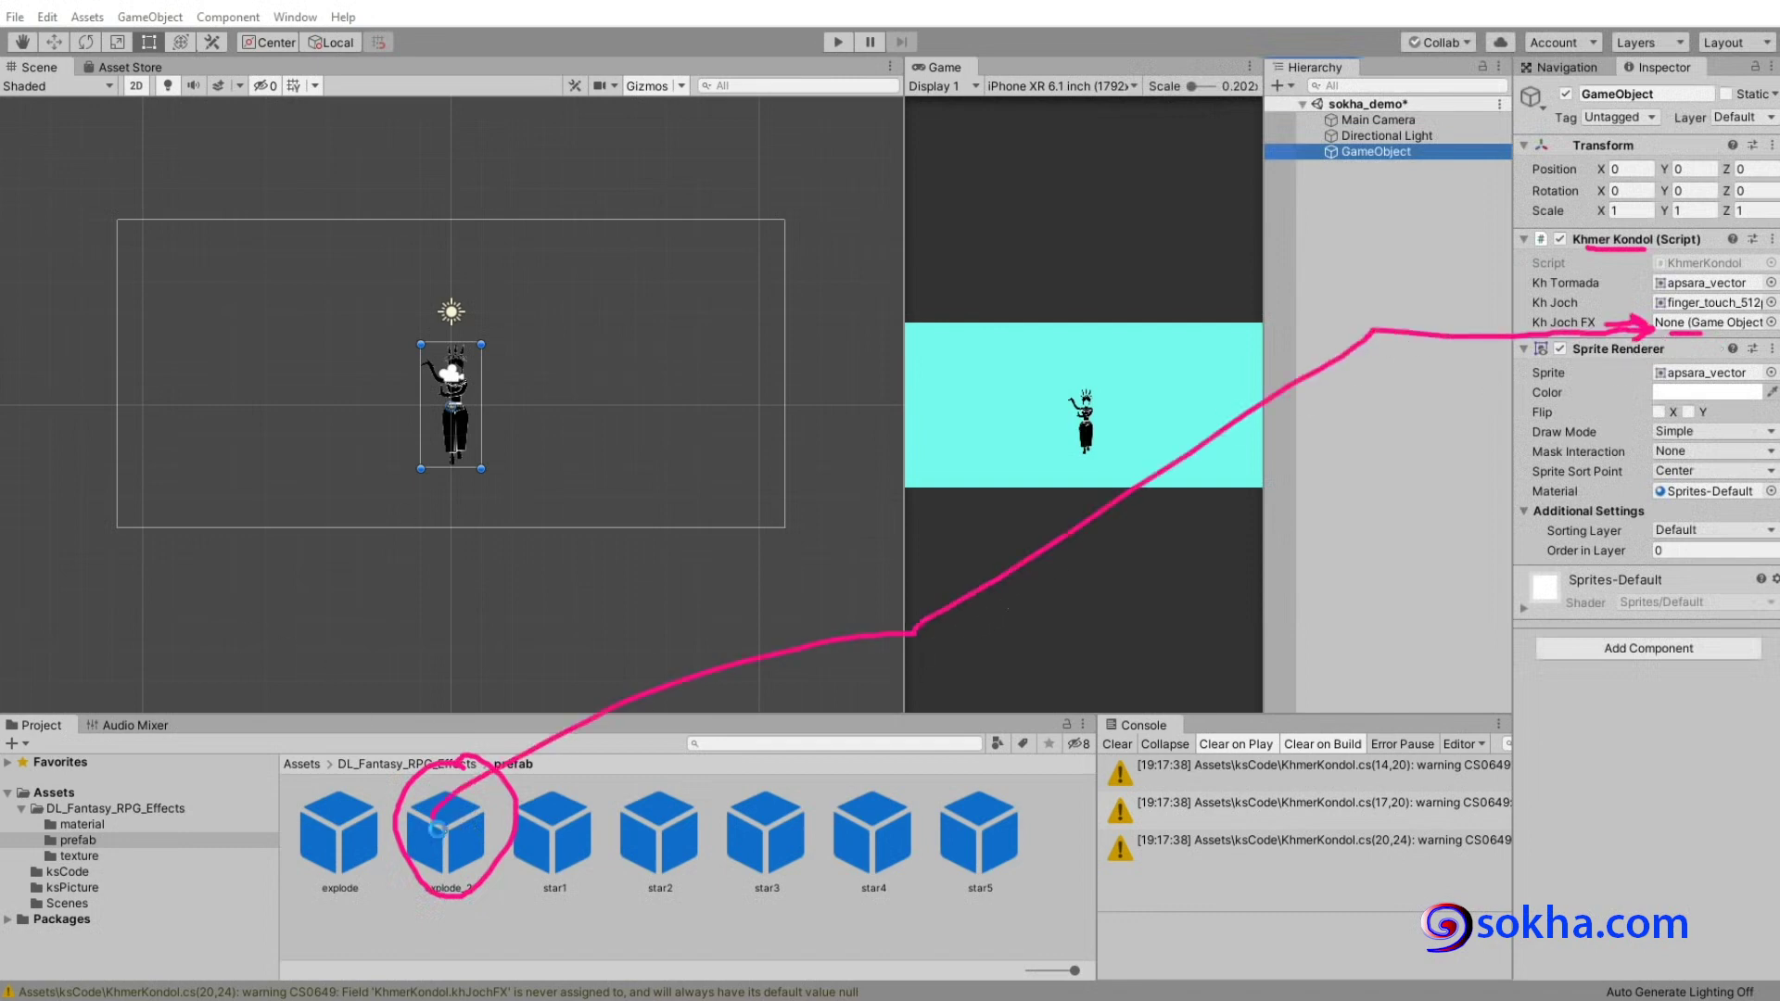
left_click_drag(437, 828, 1706, 329)
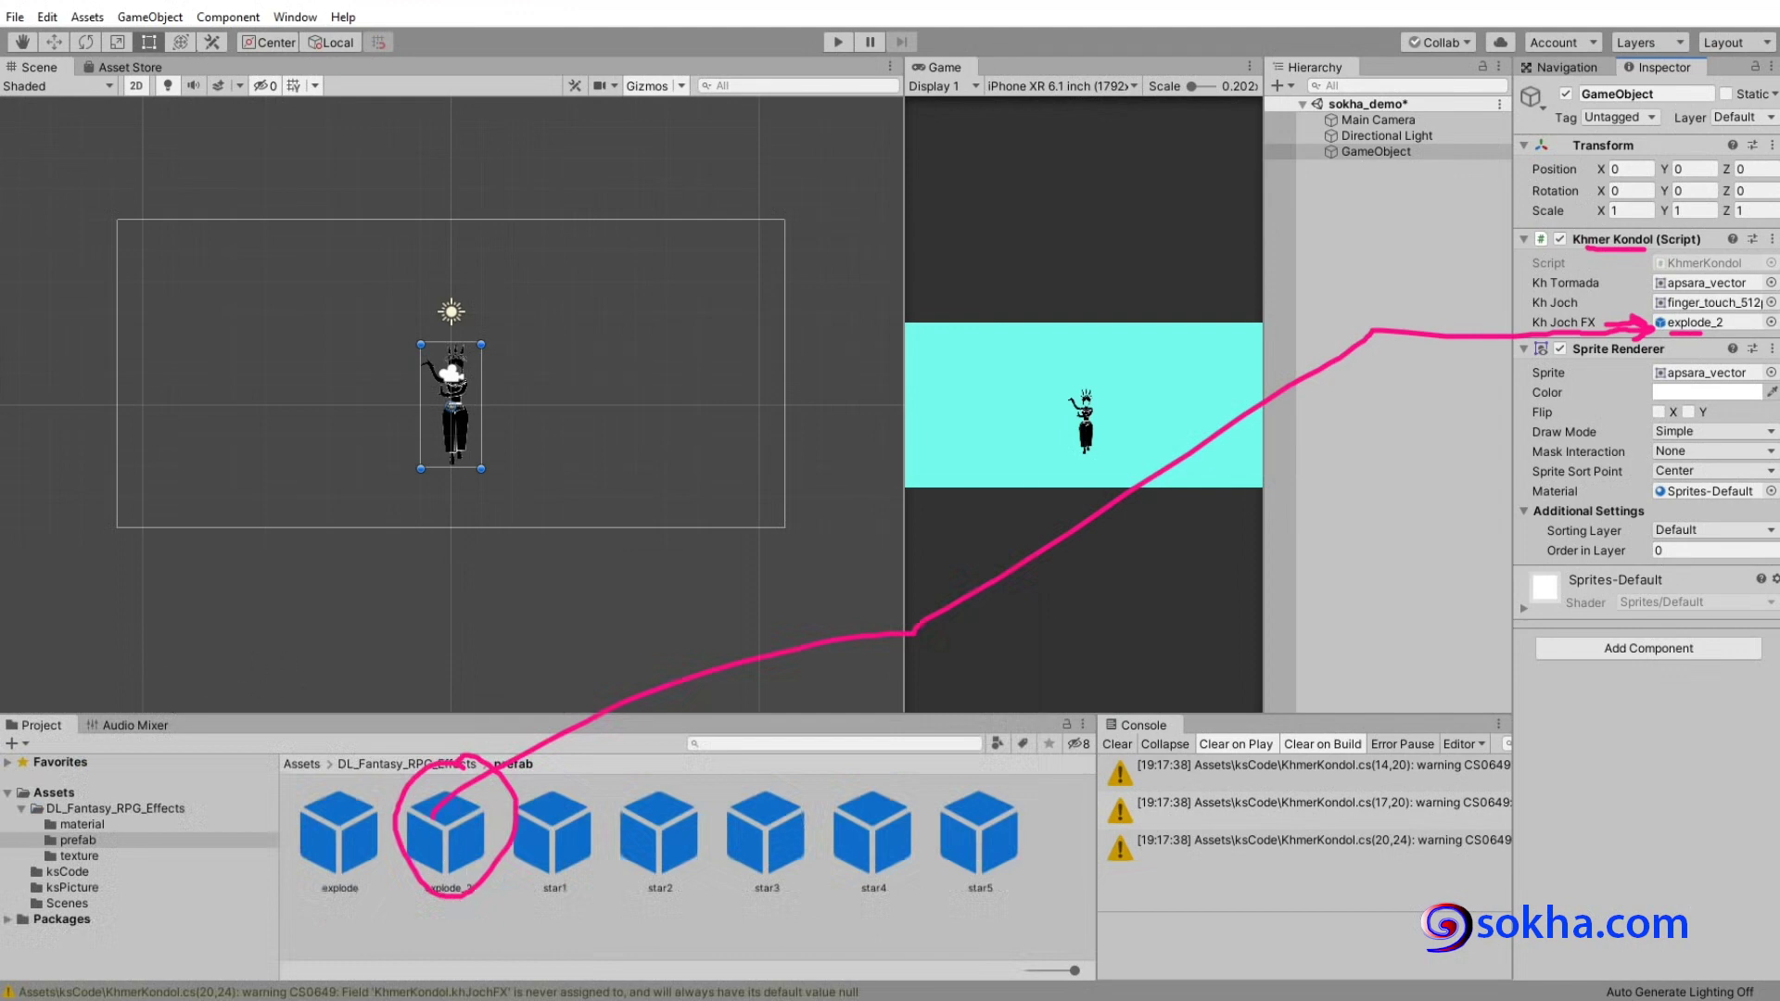
left_click(17, 17)
left_click(42, 87)
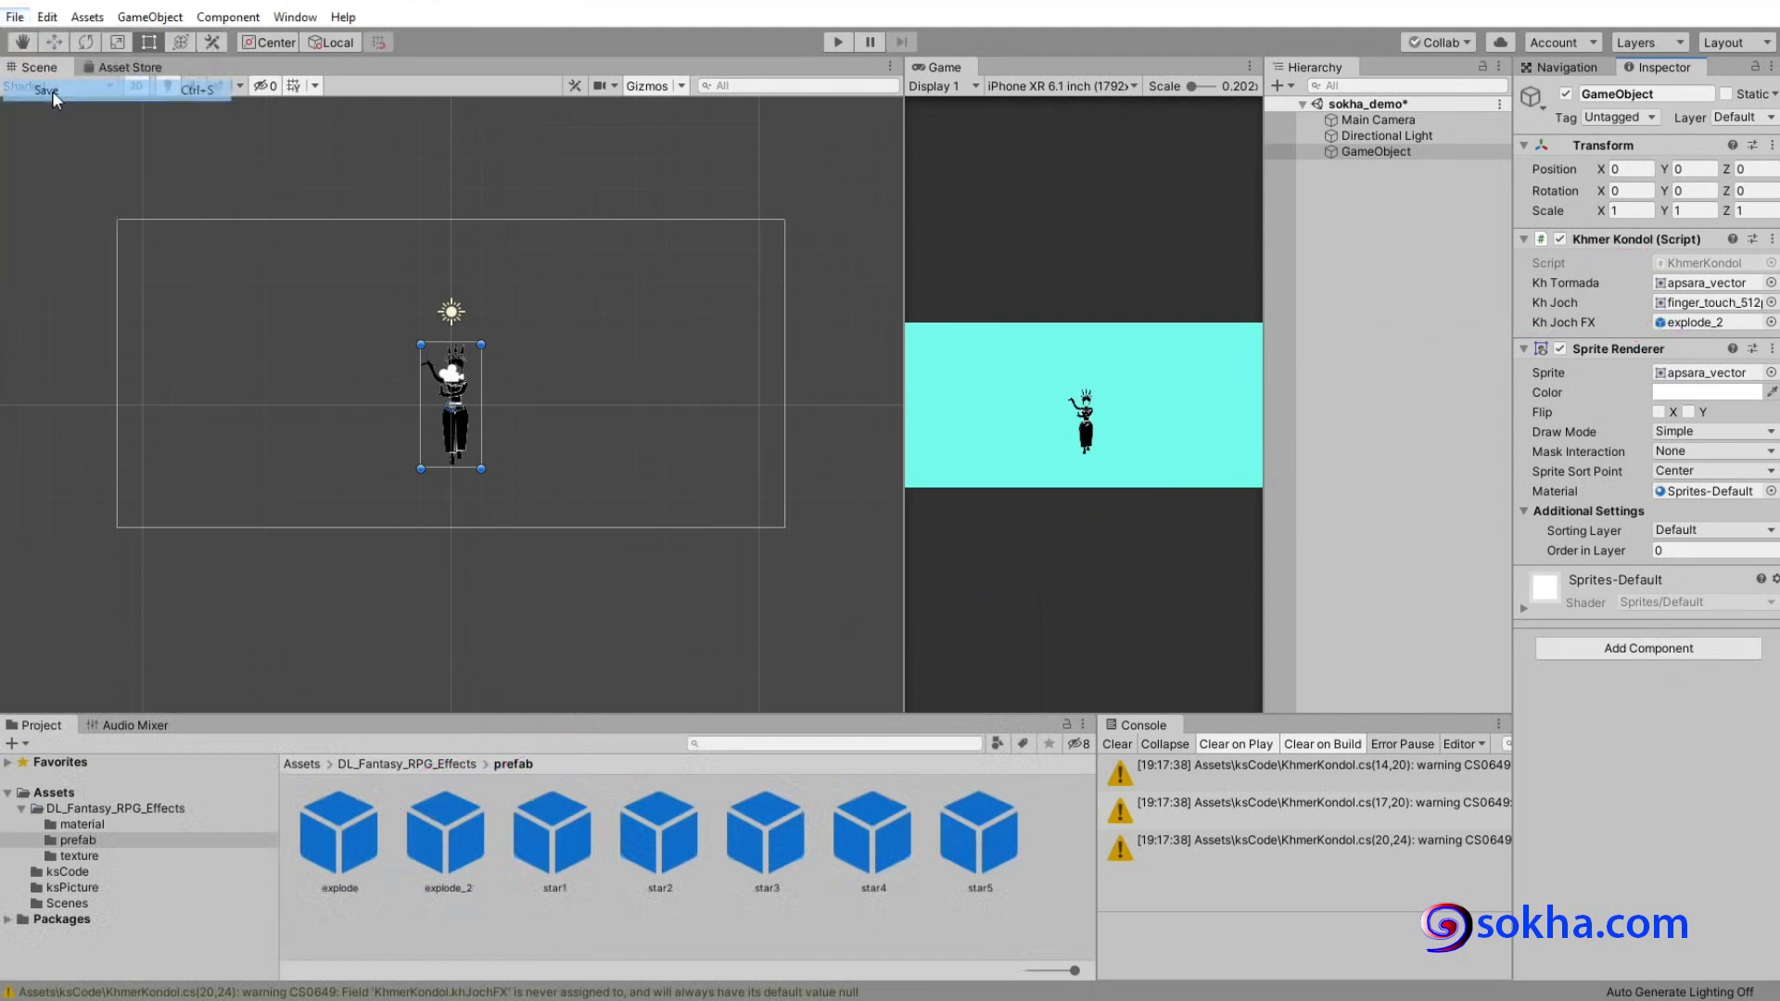
Widen the Game view, then run, stop and rerun the scene to spawn explode_2 clones.
left_click_drag(907, 150, 226, 209)
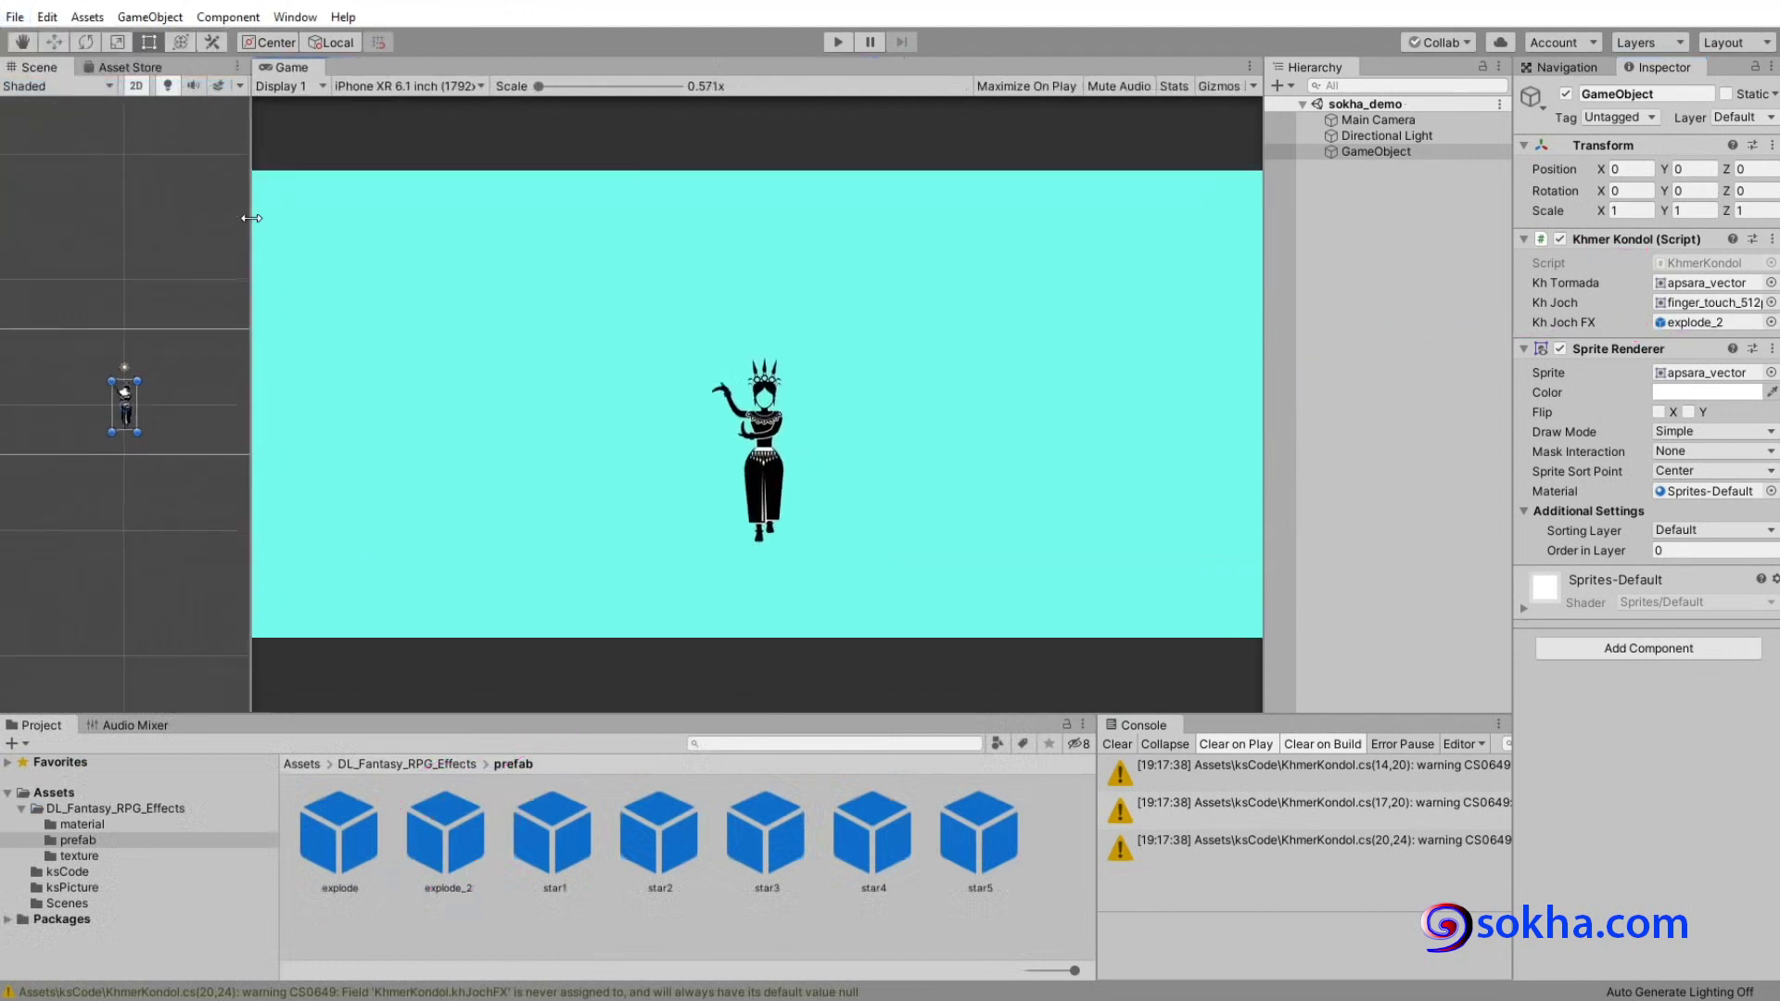
left_click(838, 43)
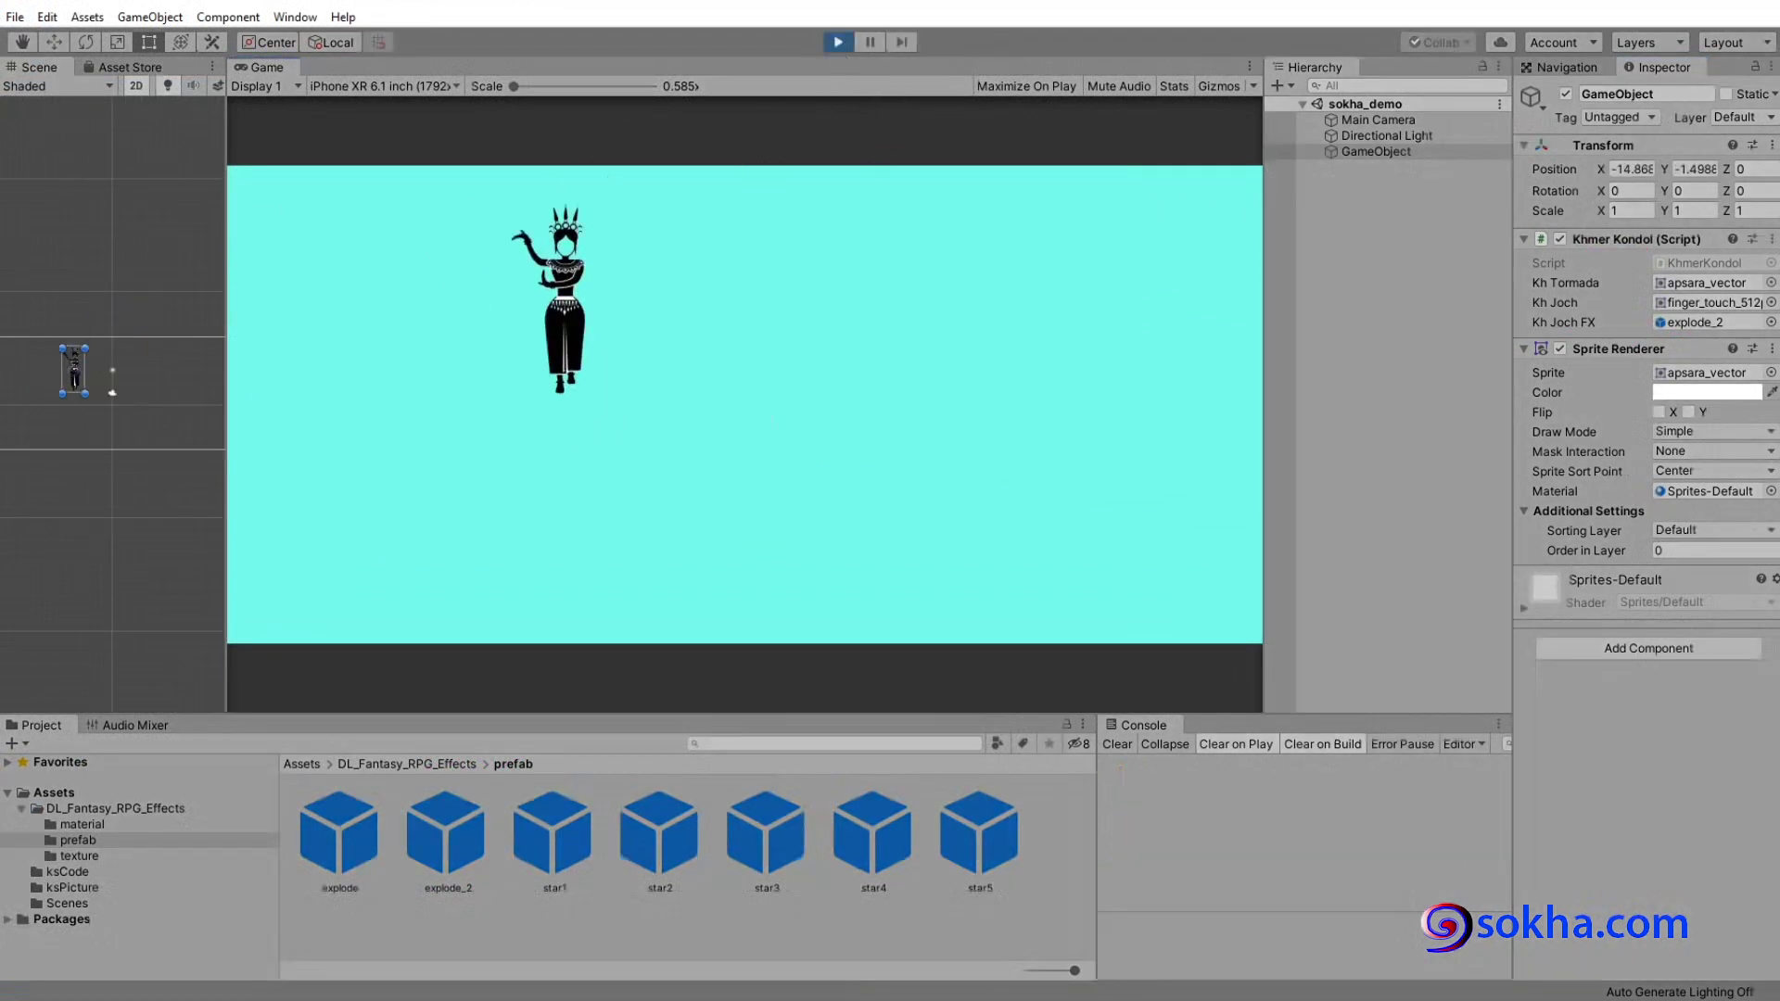
left_click(839, 42)
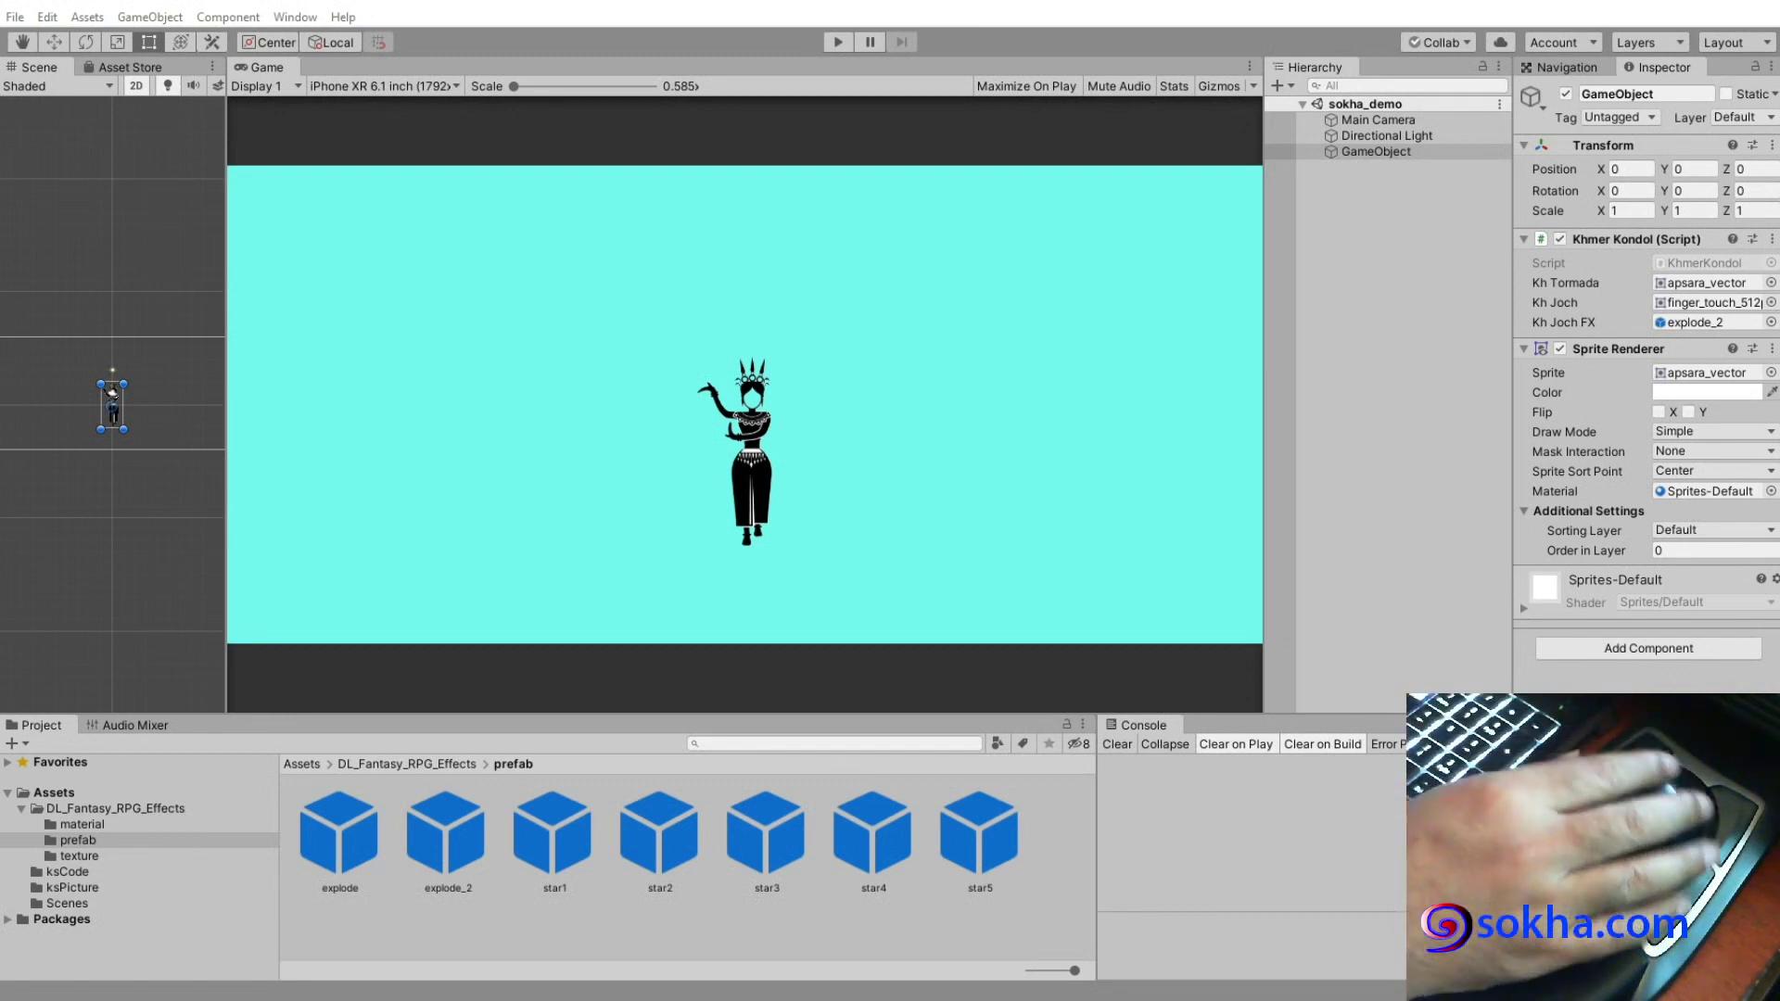
left_click(837, 42)
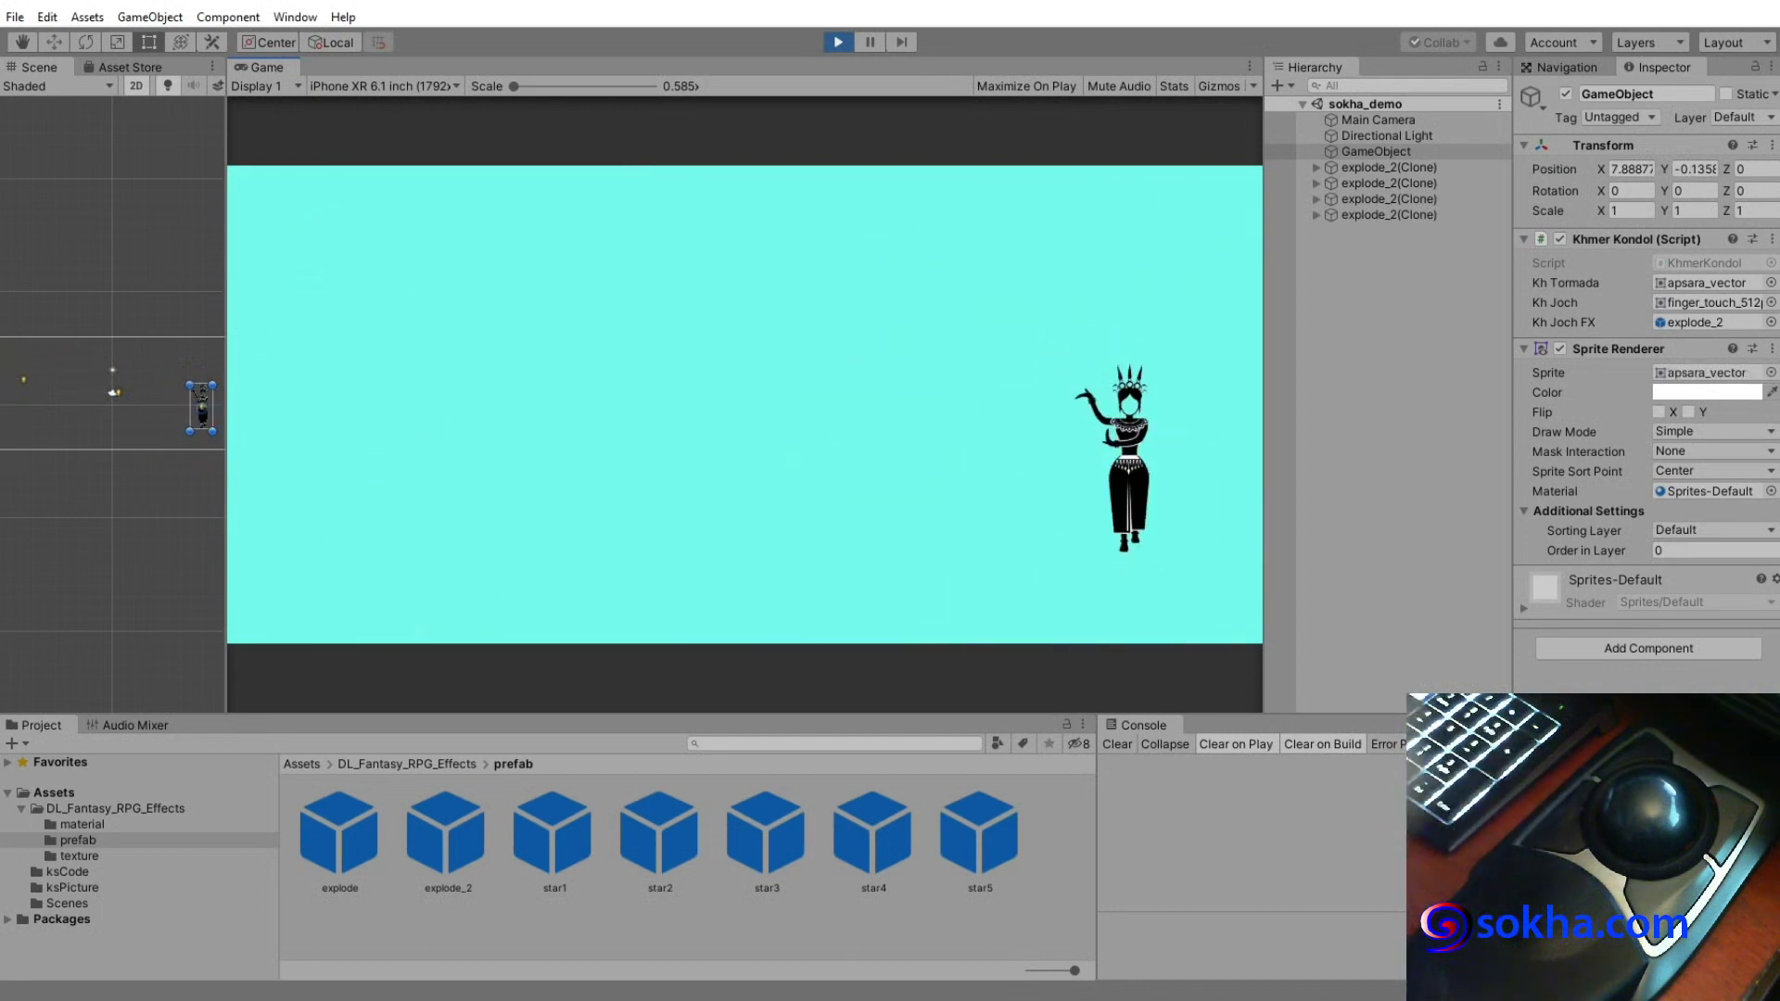
Stop play mode and highlight the mouse-button check on line 38 of the script.
left_click(839, 41)
key("alt+Tab")
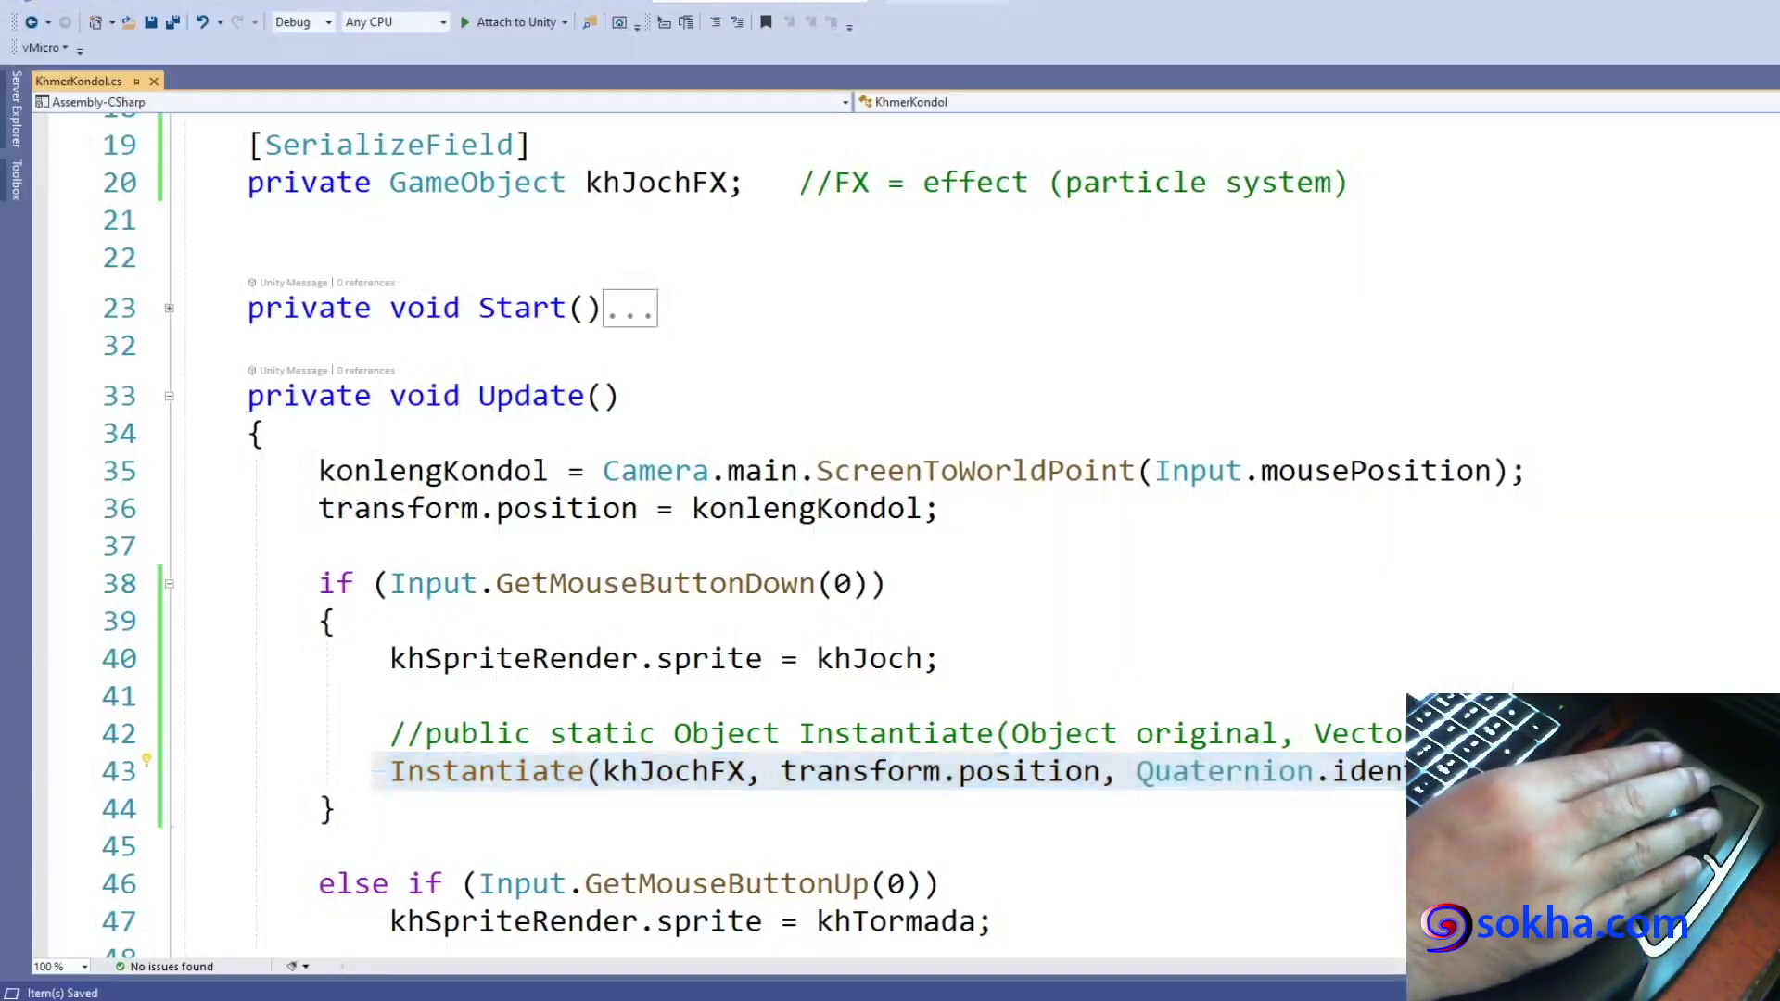
left_click_drag(513, 583, 869, 586)
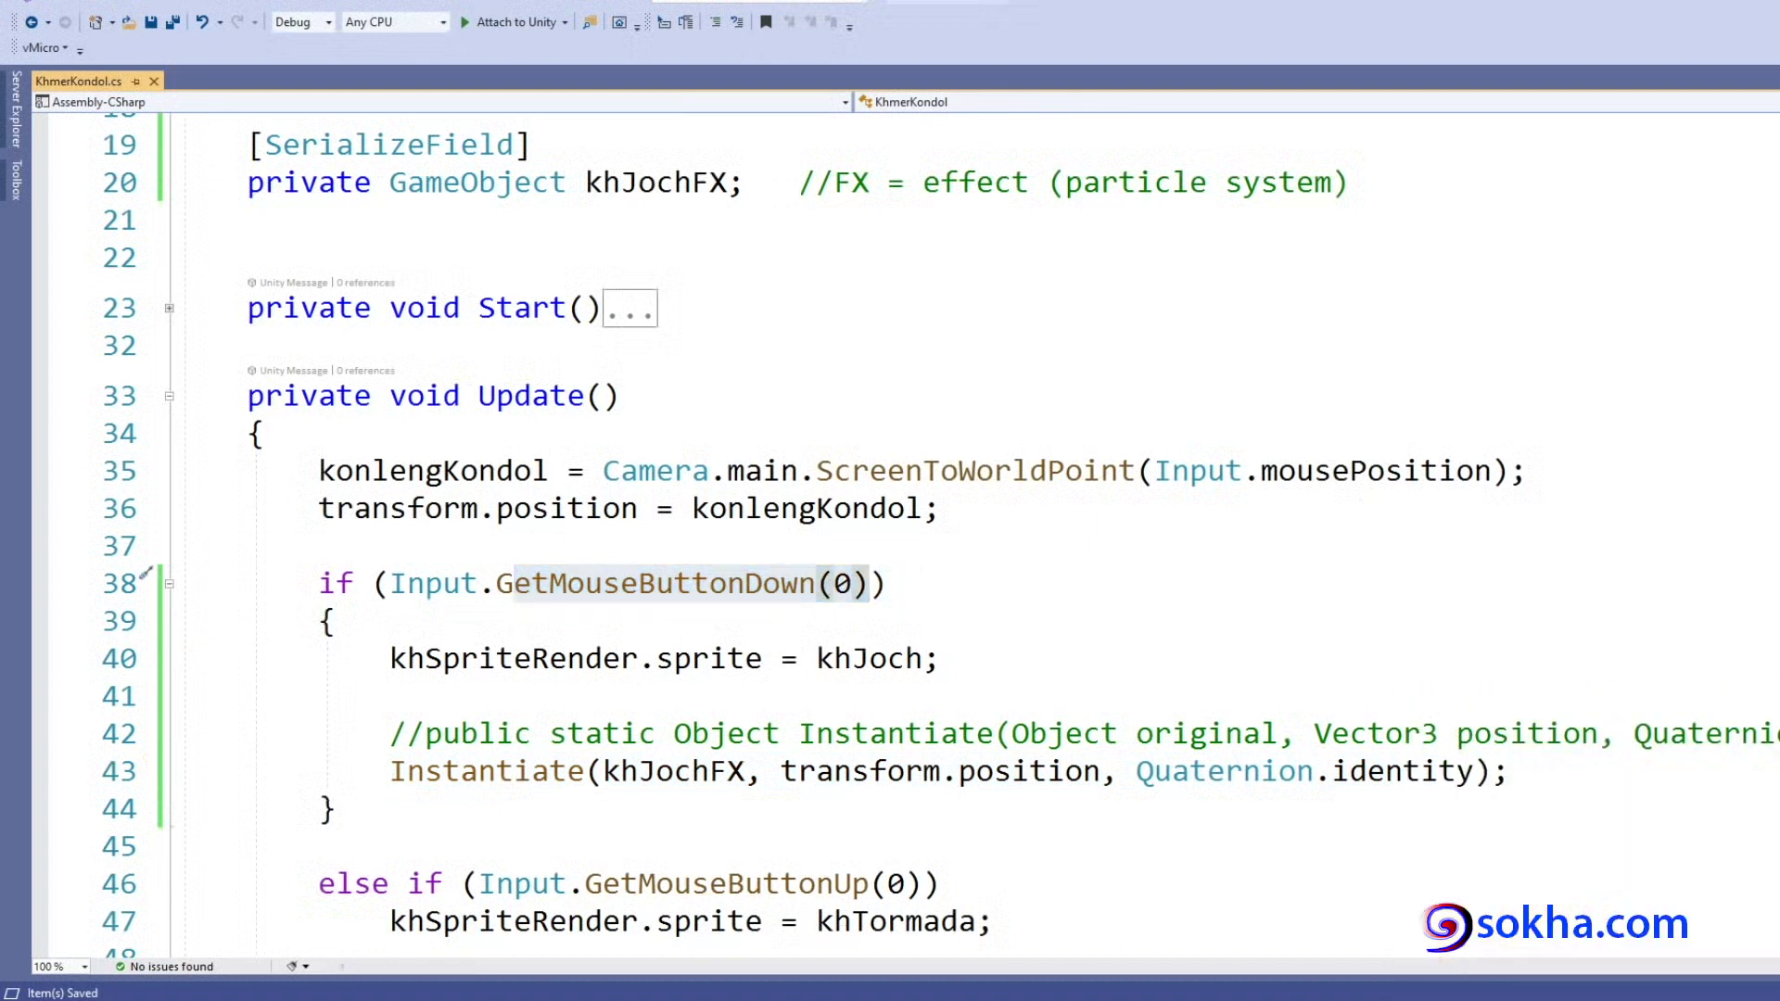
left_click_drag(505, 566, 802, 577)
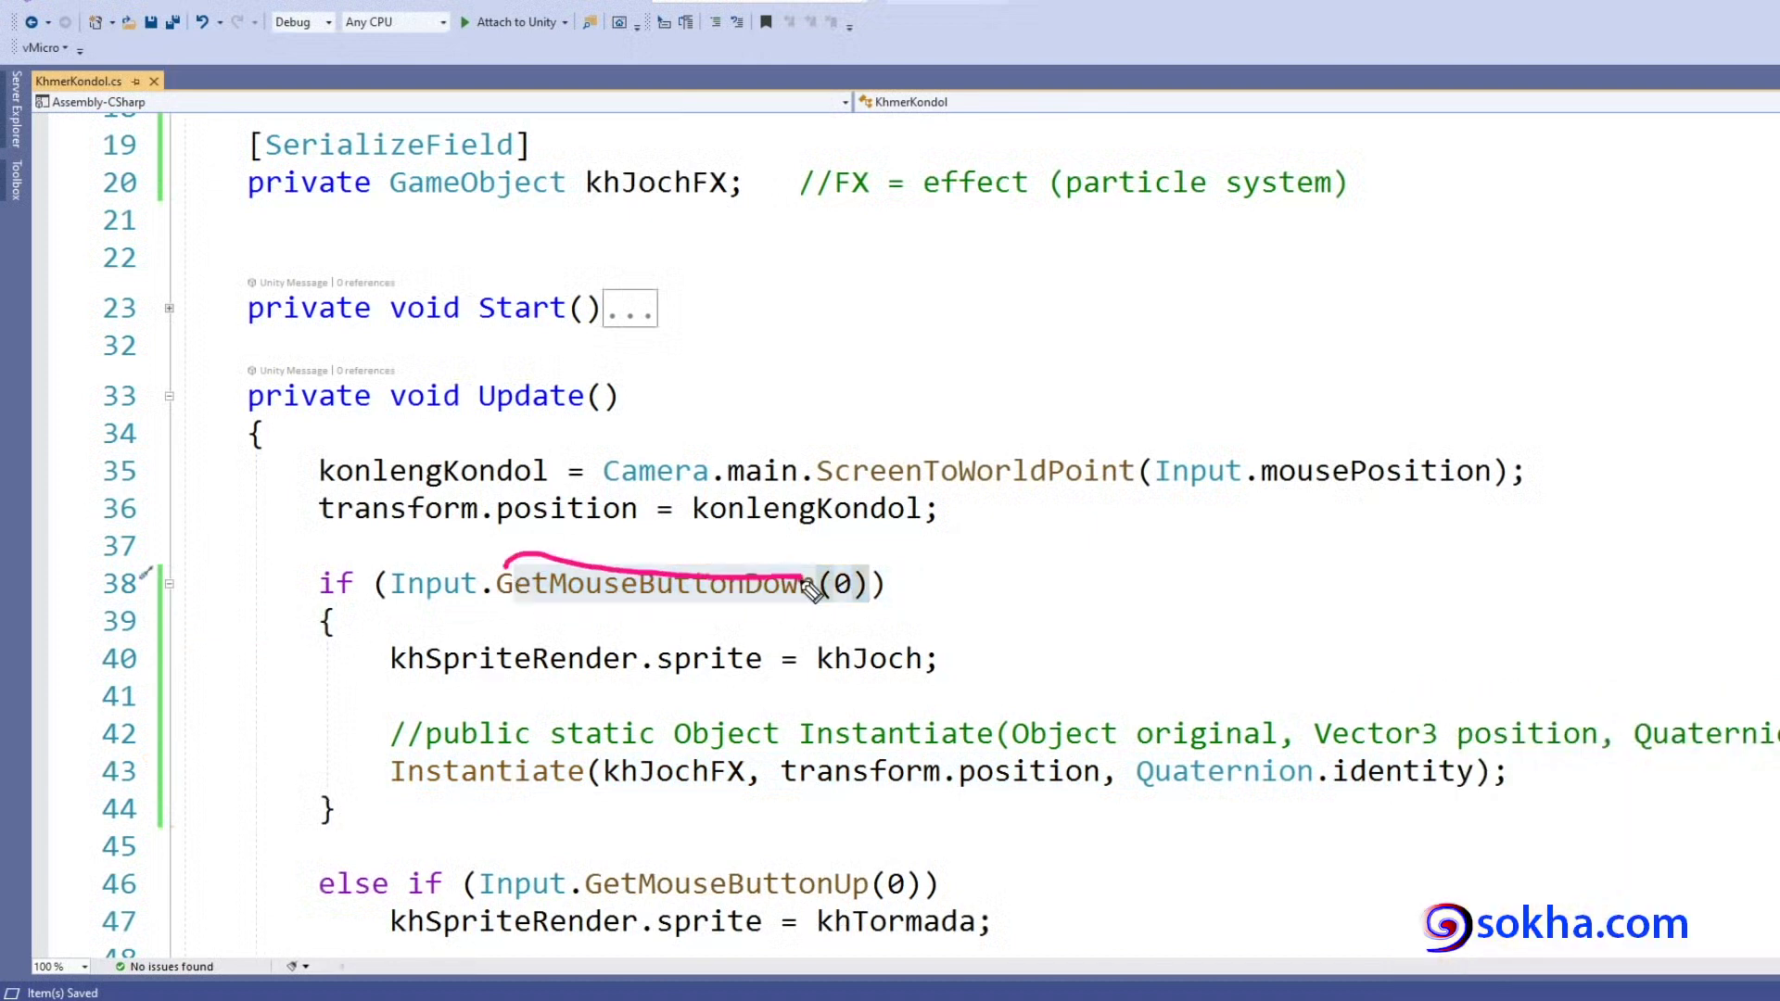
left_click_drag(936, 640, 935, 633)
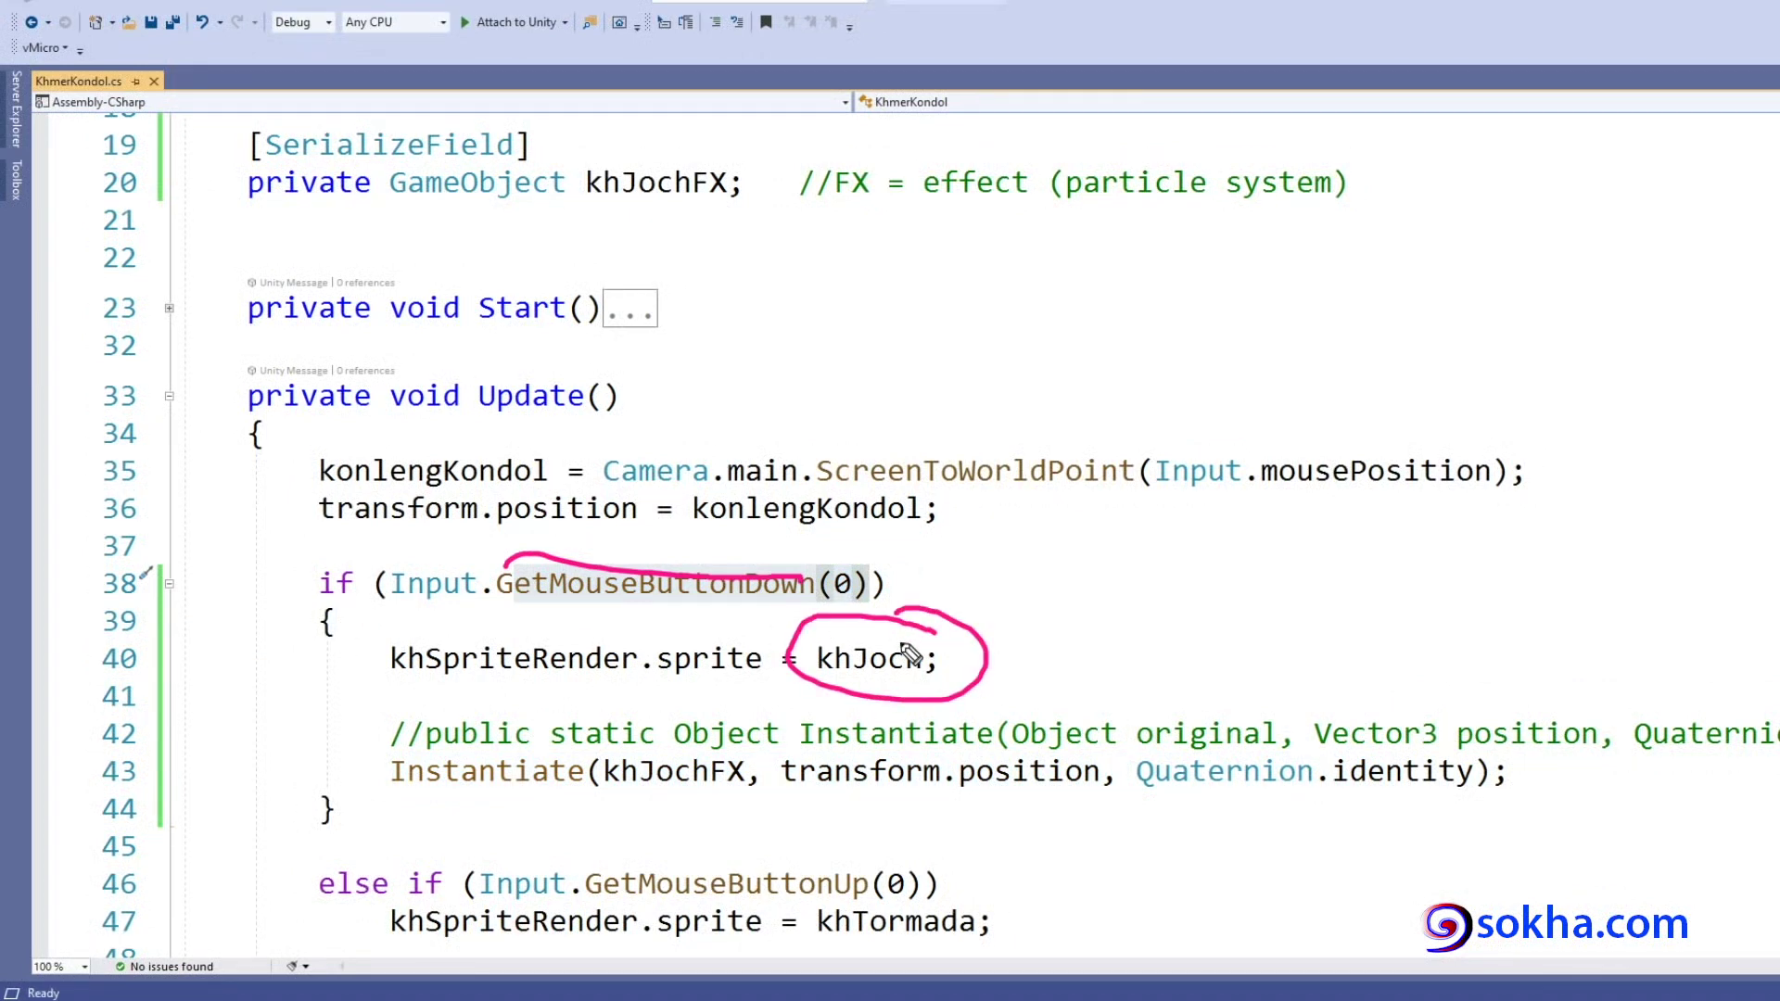
left_click_drag(393, 790, 730, 796)
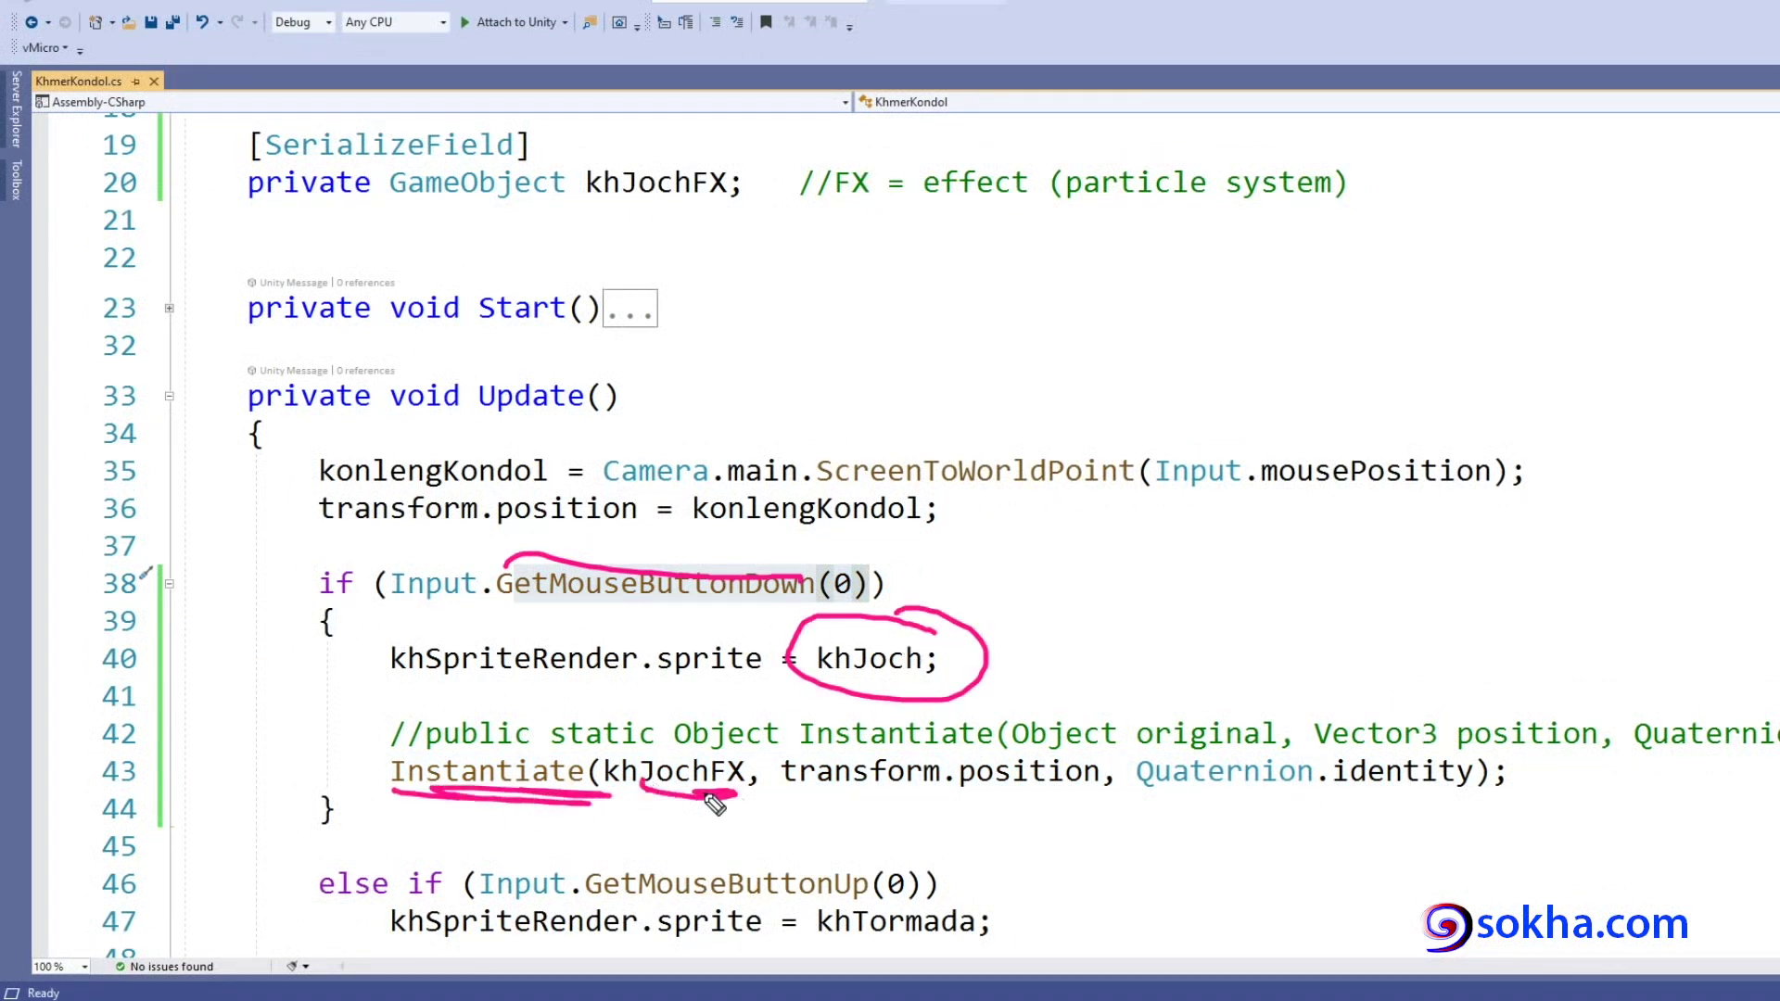
left_click_drag(779, 788, 1029, 804)
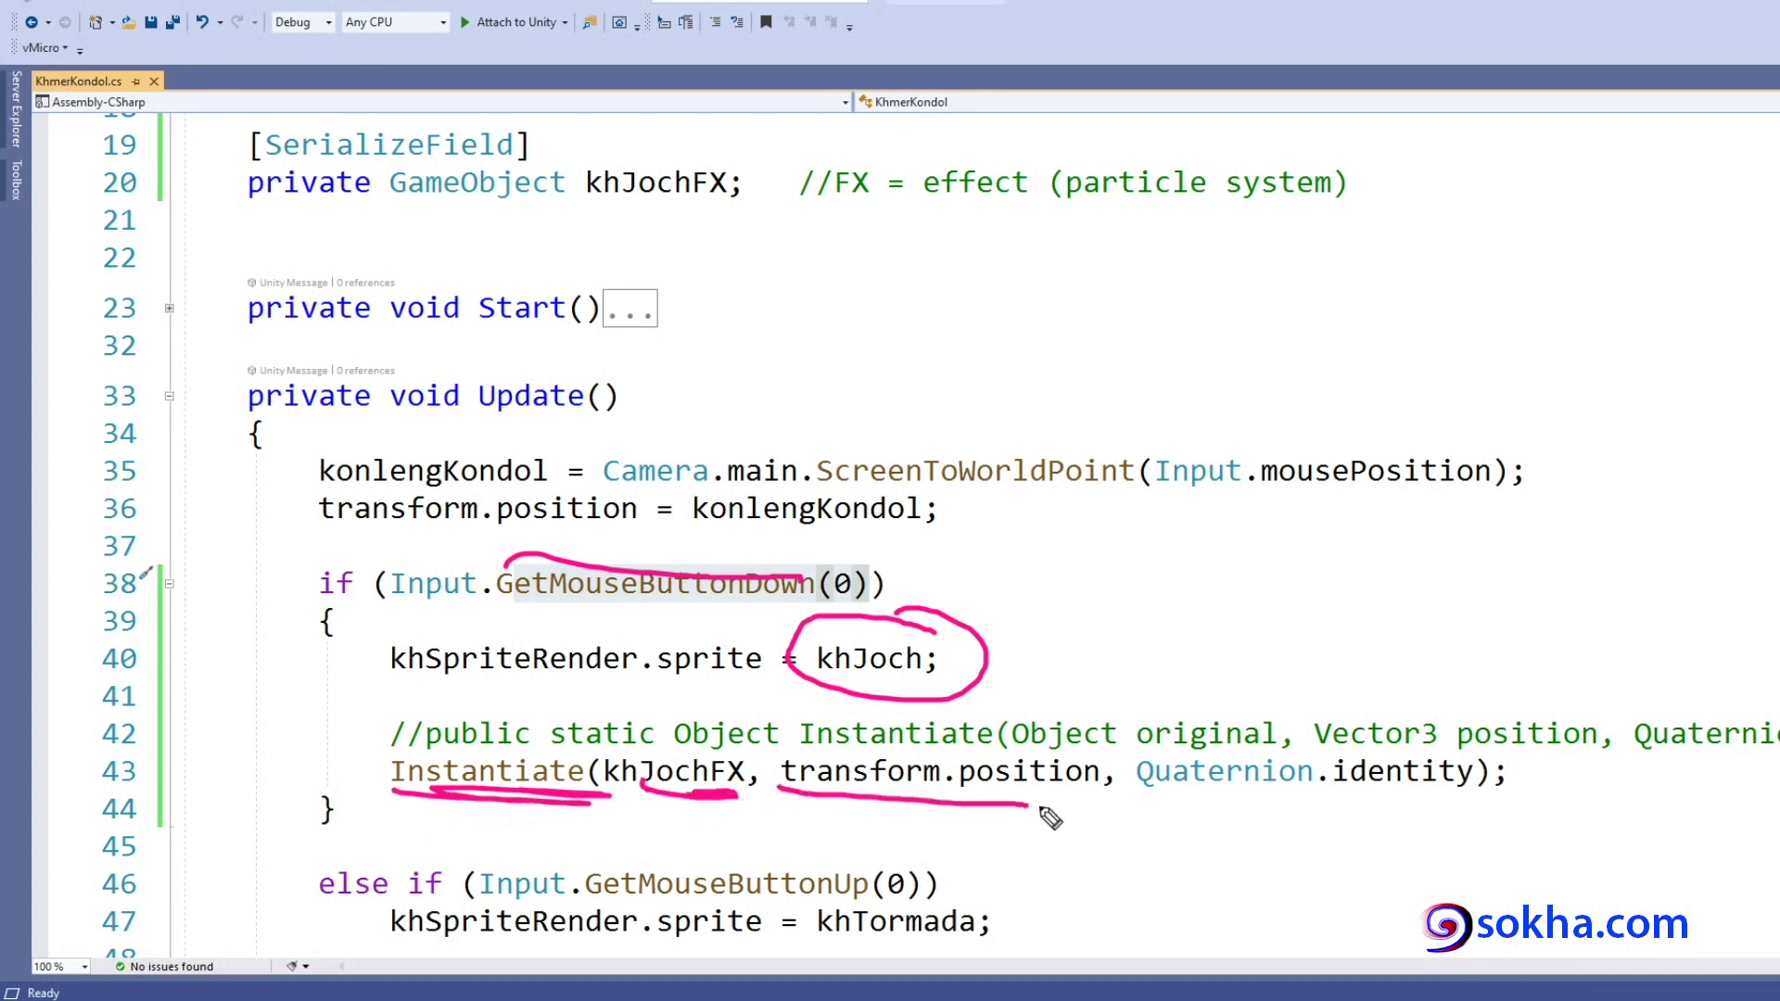
Underline the Instantiate call's transform.position and Quaternion.identity arguments, then return to Unity.
mouse_move(244, 197)
left_mouse_down()
mouse_move(496, 198)
mouse_move(579, 227)
left_mouse_up()
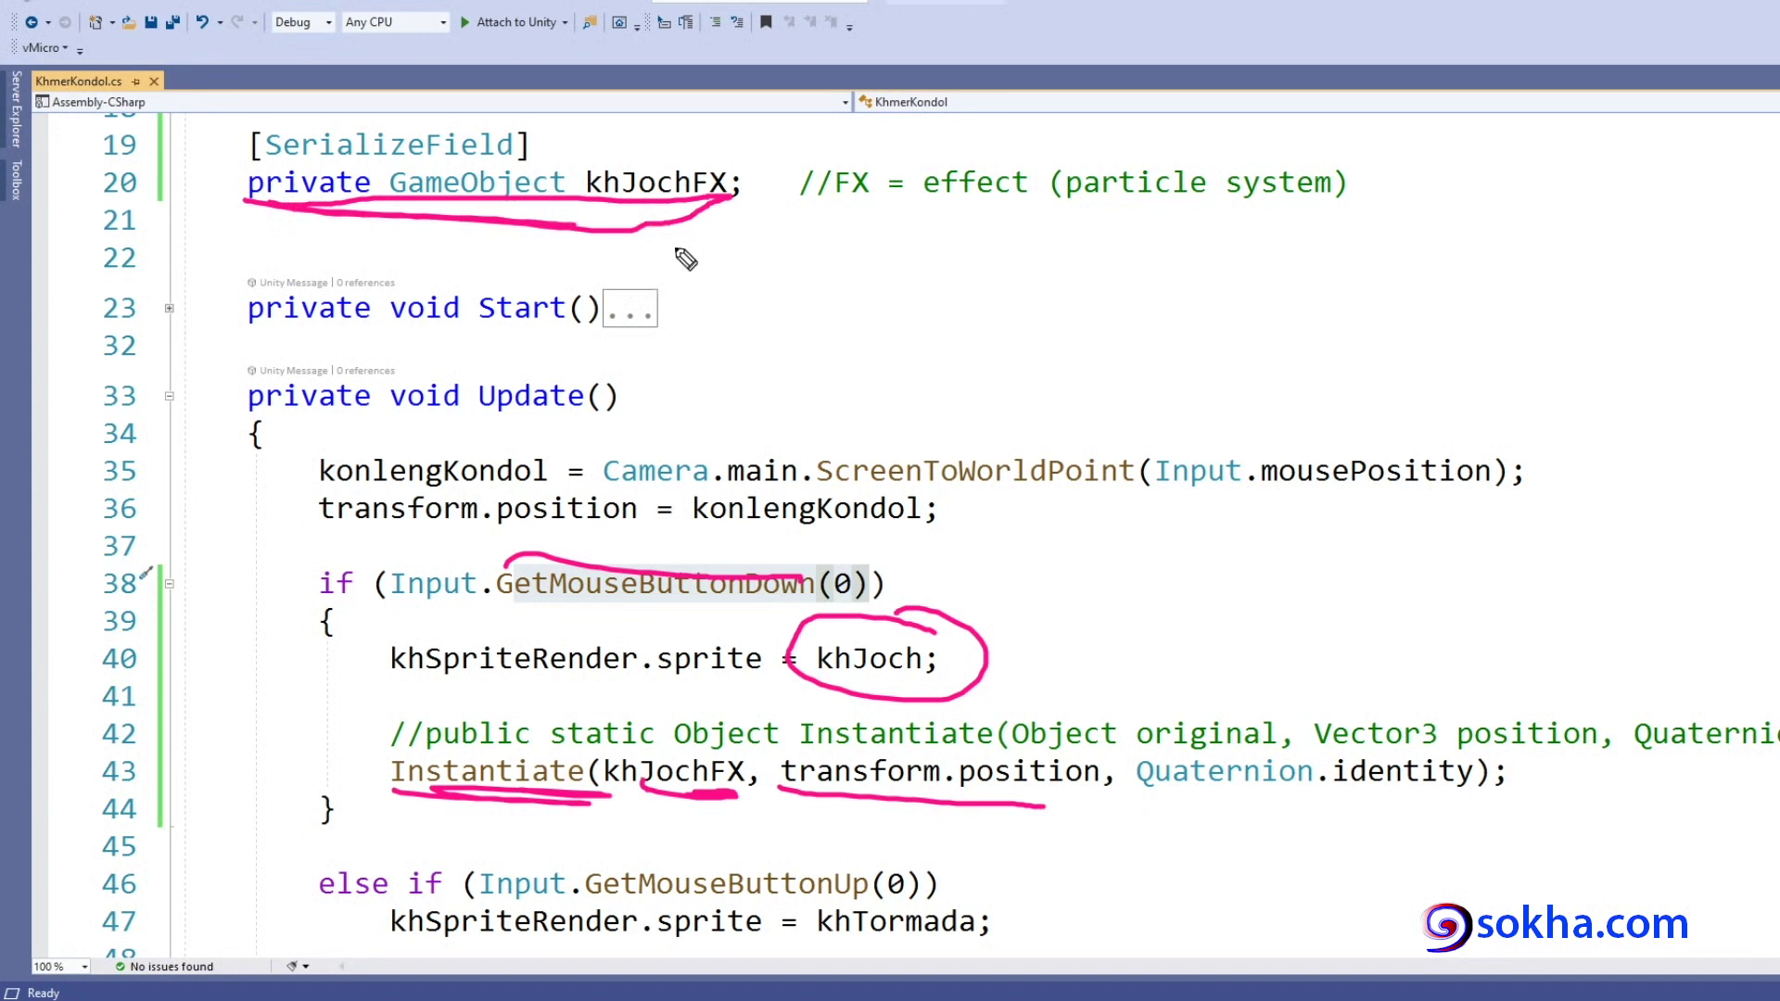
mouse_move(253, 676)
left_mouse_down()
mouse_move(375, 774)
mouse_move(344, 799)
left_mouse_up()
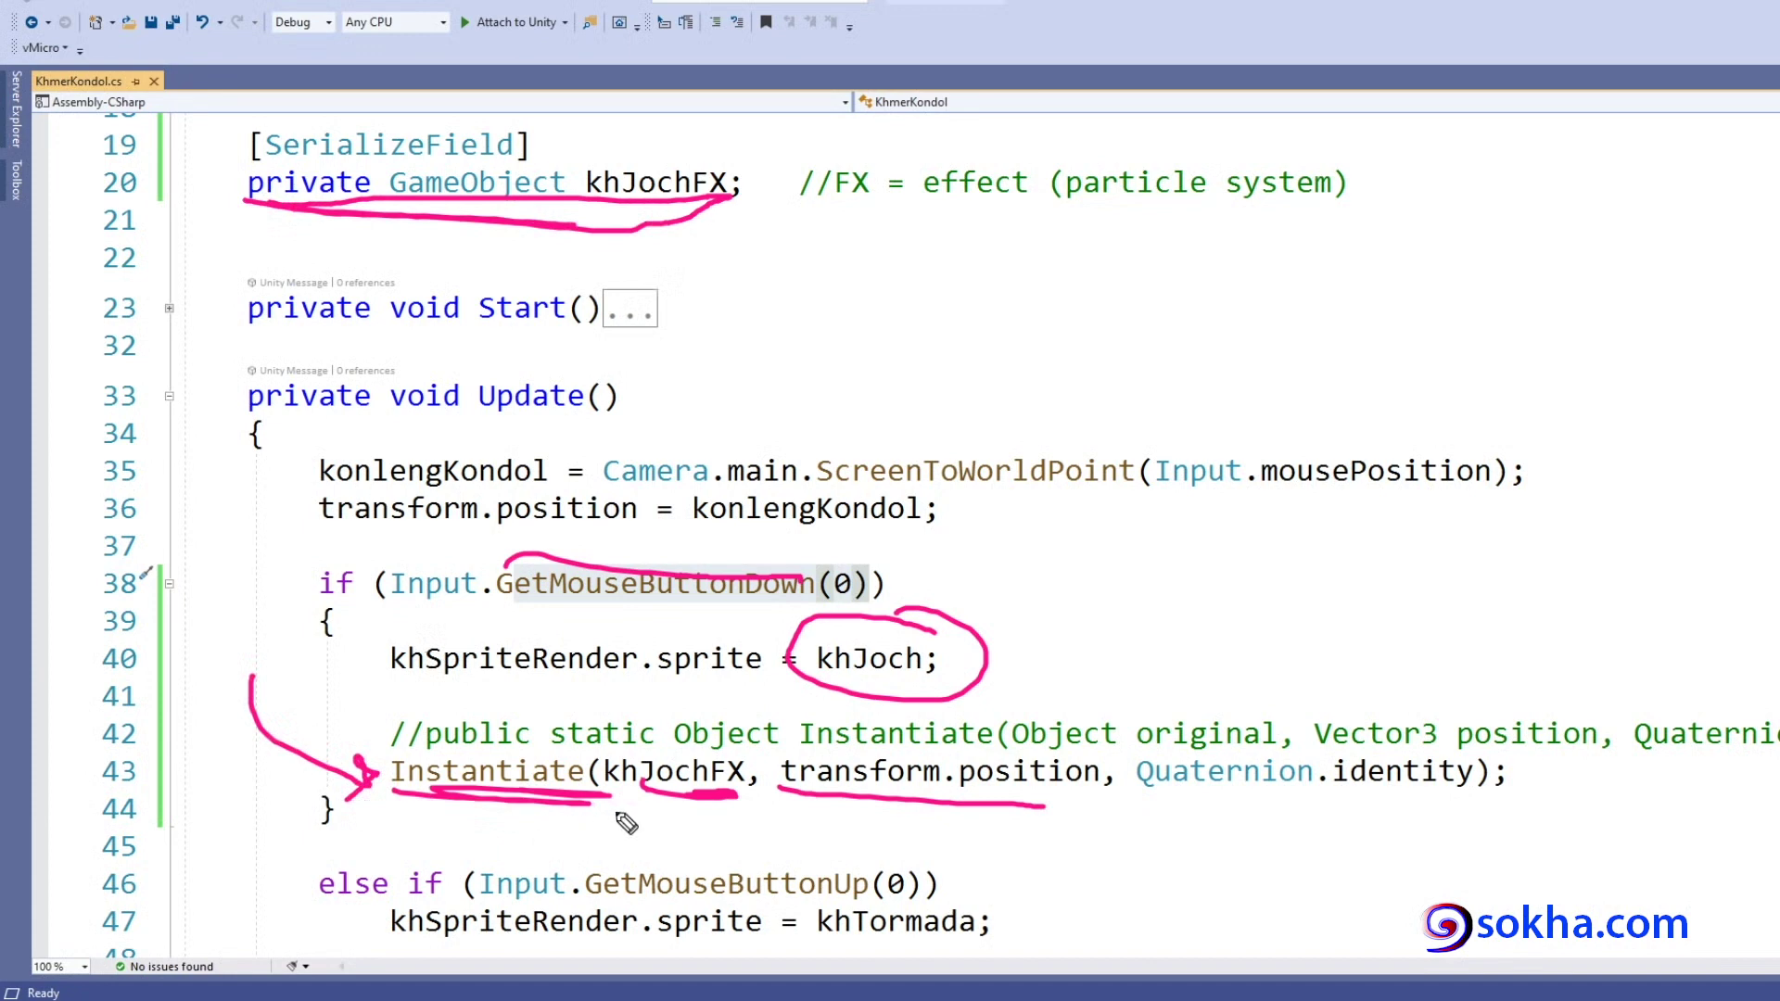
left_click_drag(672, 740, 737, 742)
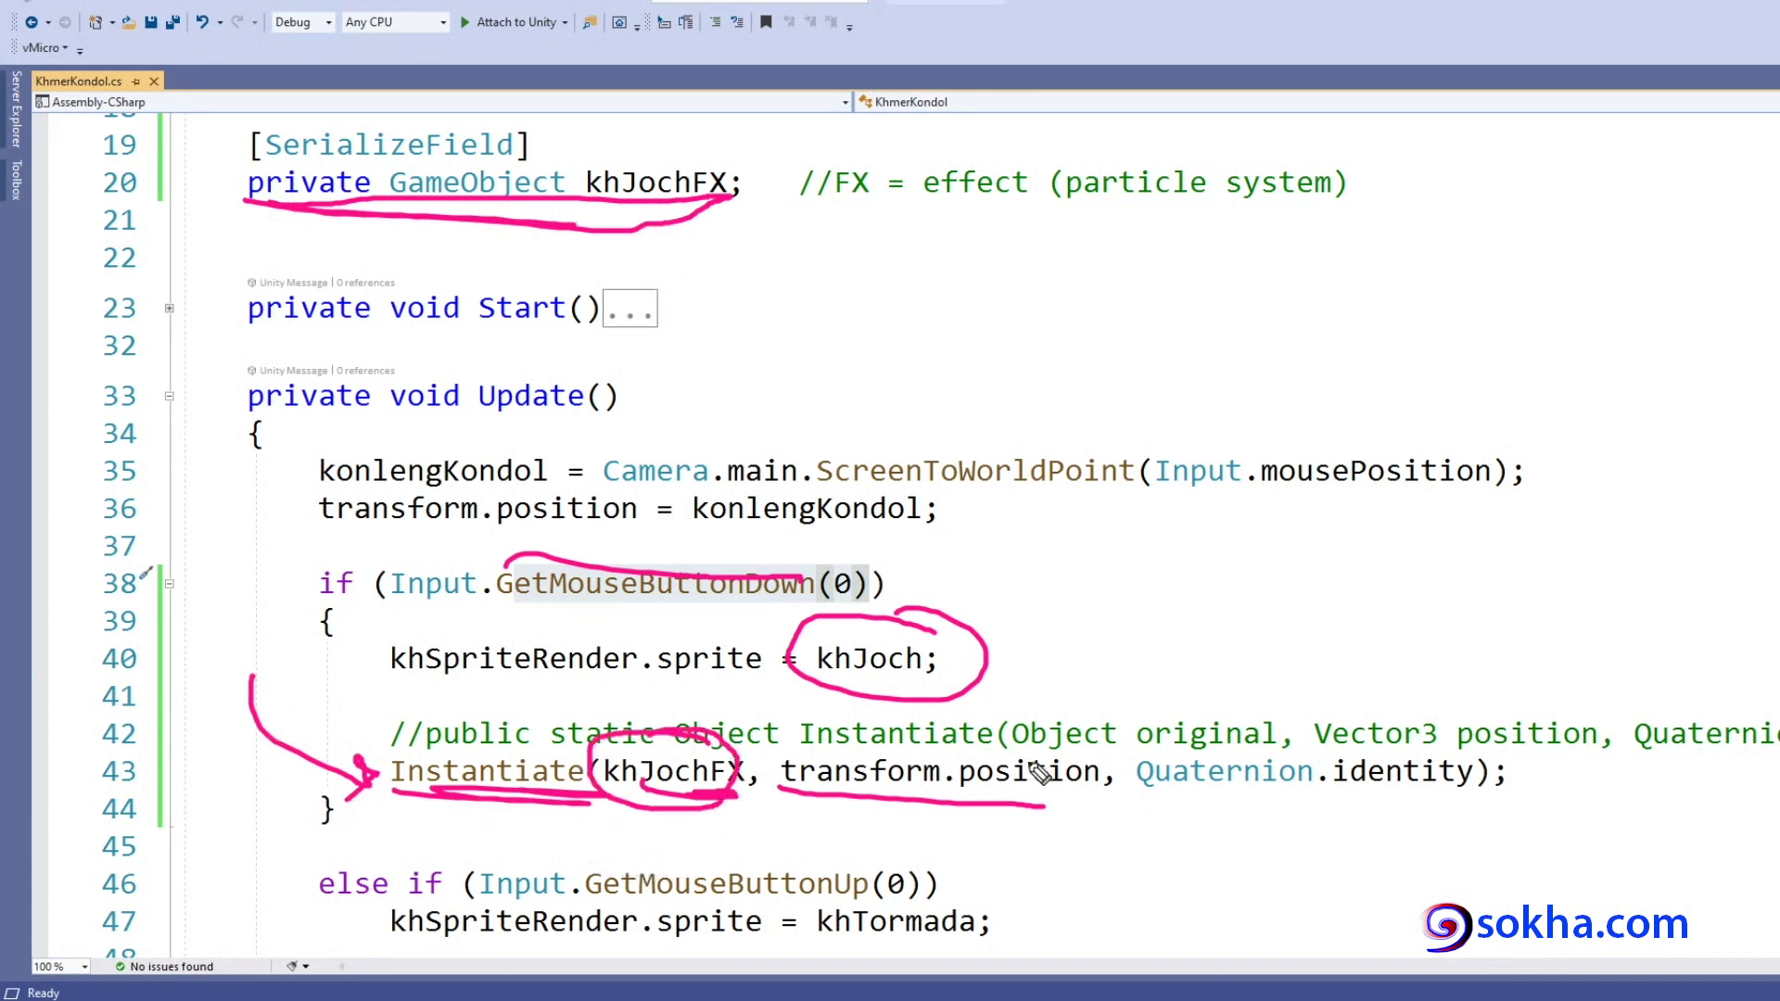
left_click_drag(1028, 772, 927, 796)
left_click_drag(1360, 739, 1321, 706)
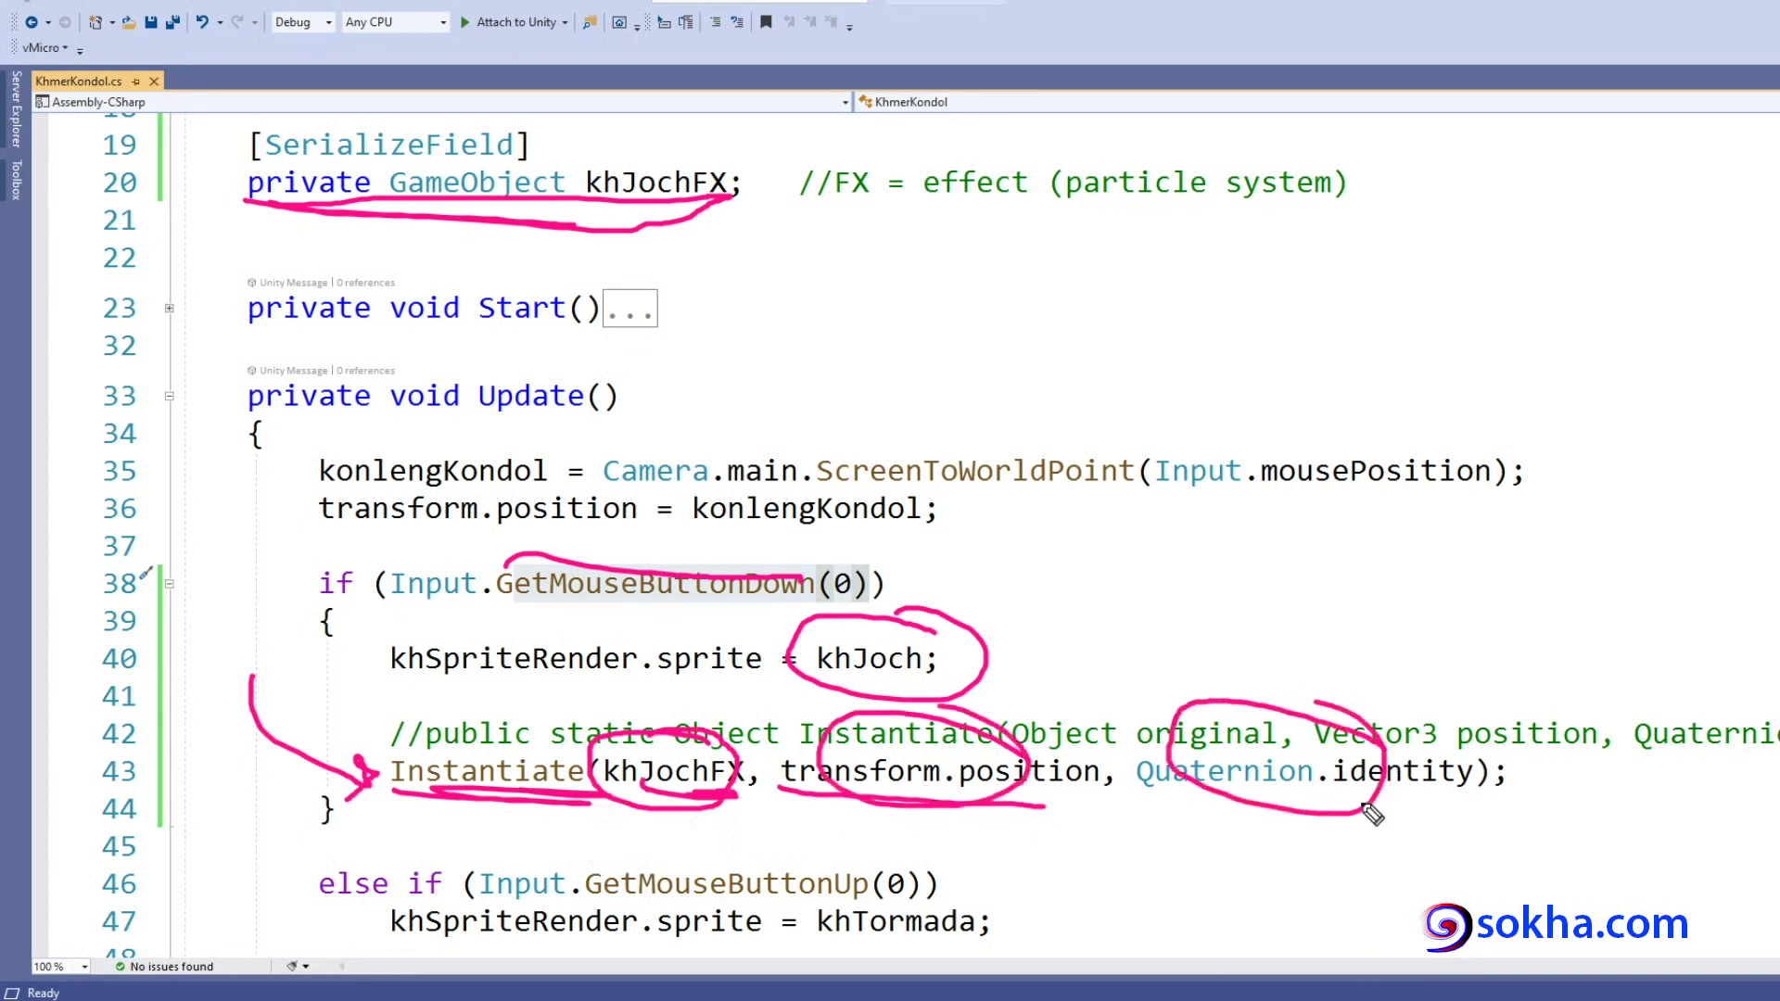
left_click_drag(1346, 797, 1467, 804)
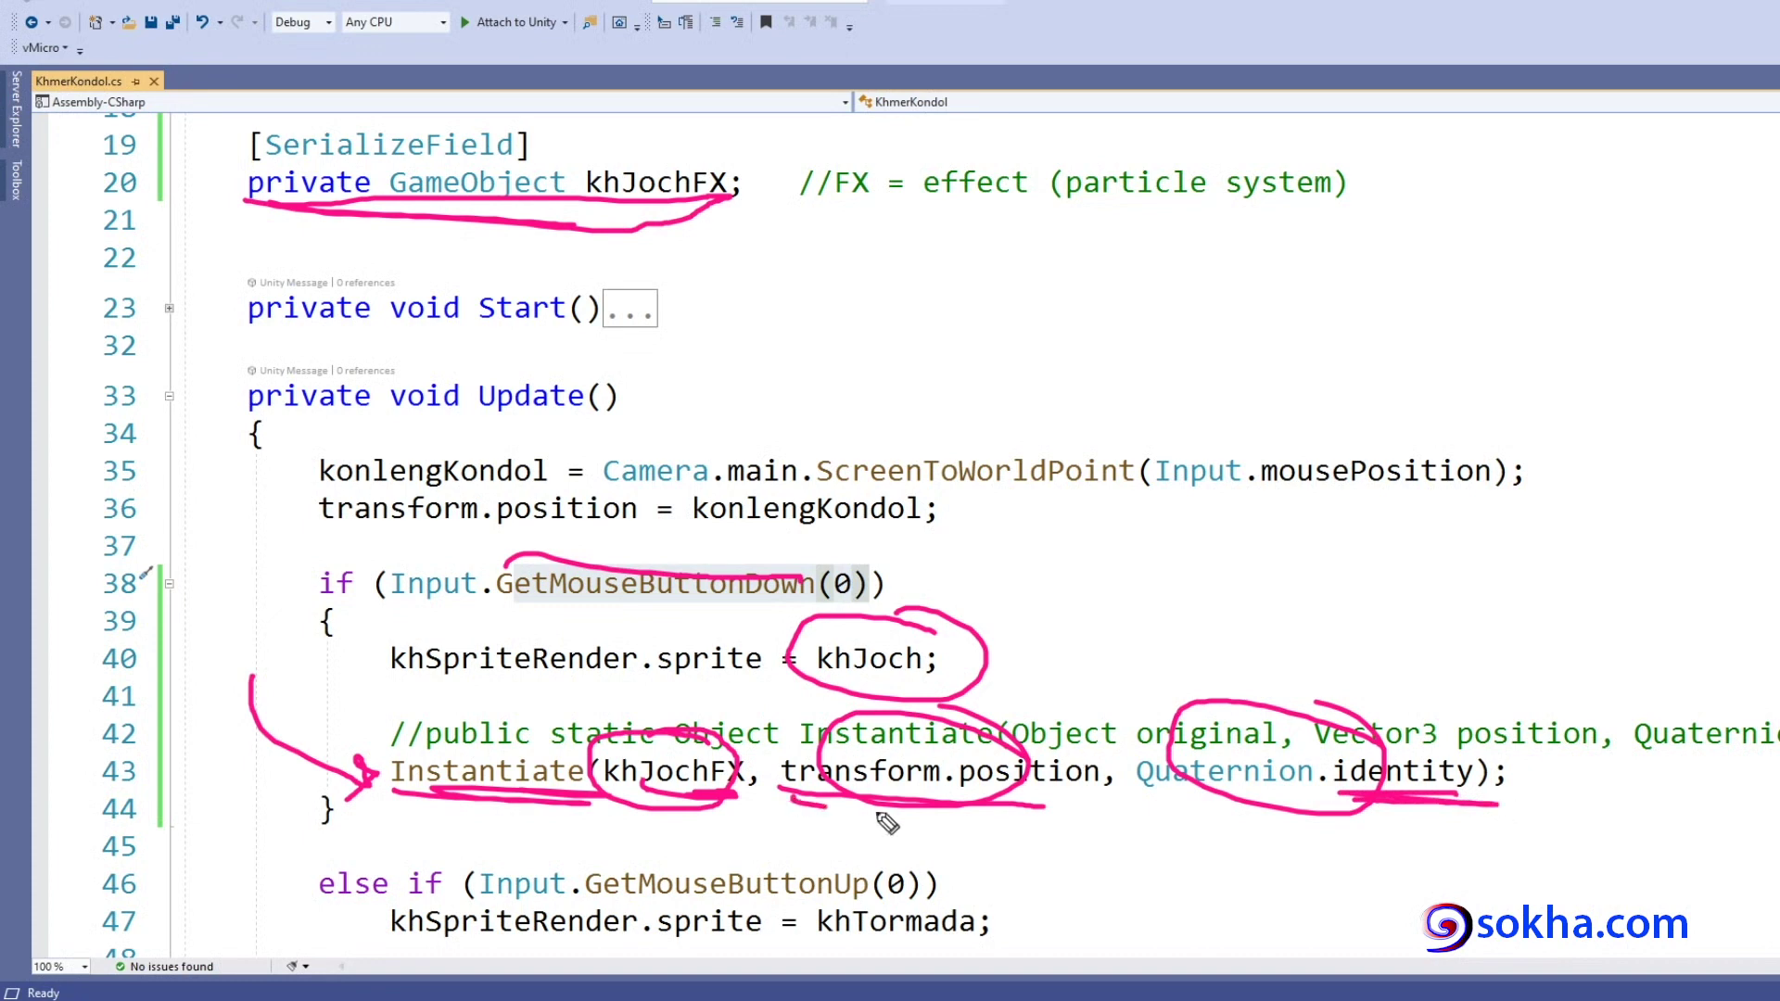
left_click_drag(790, 803, 1031, 801)
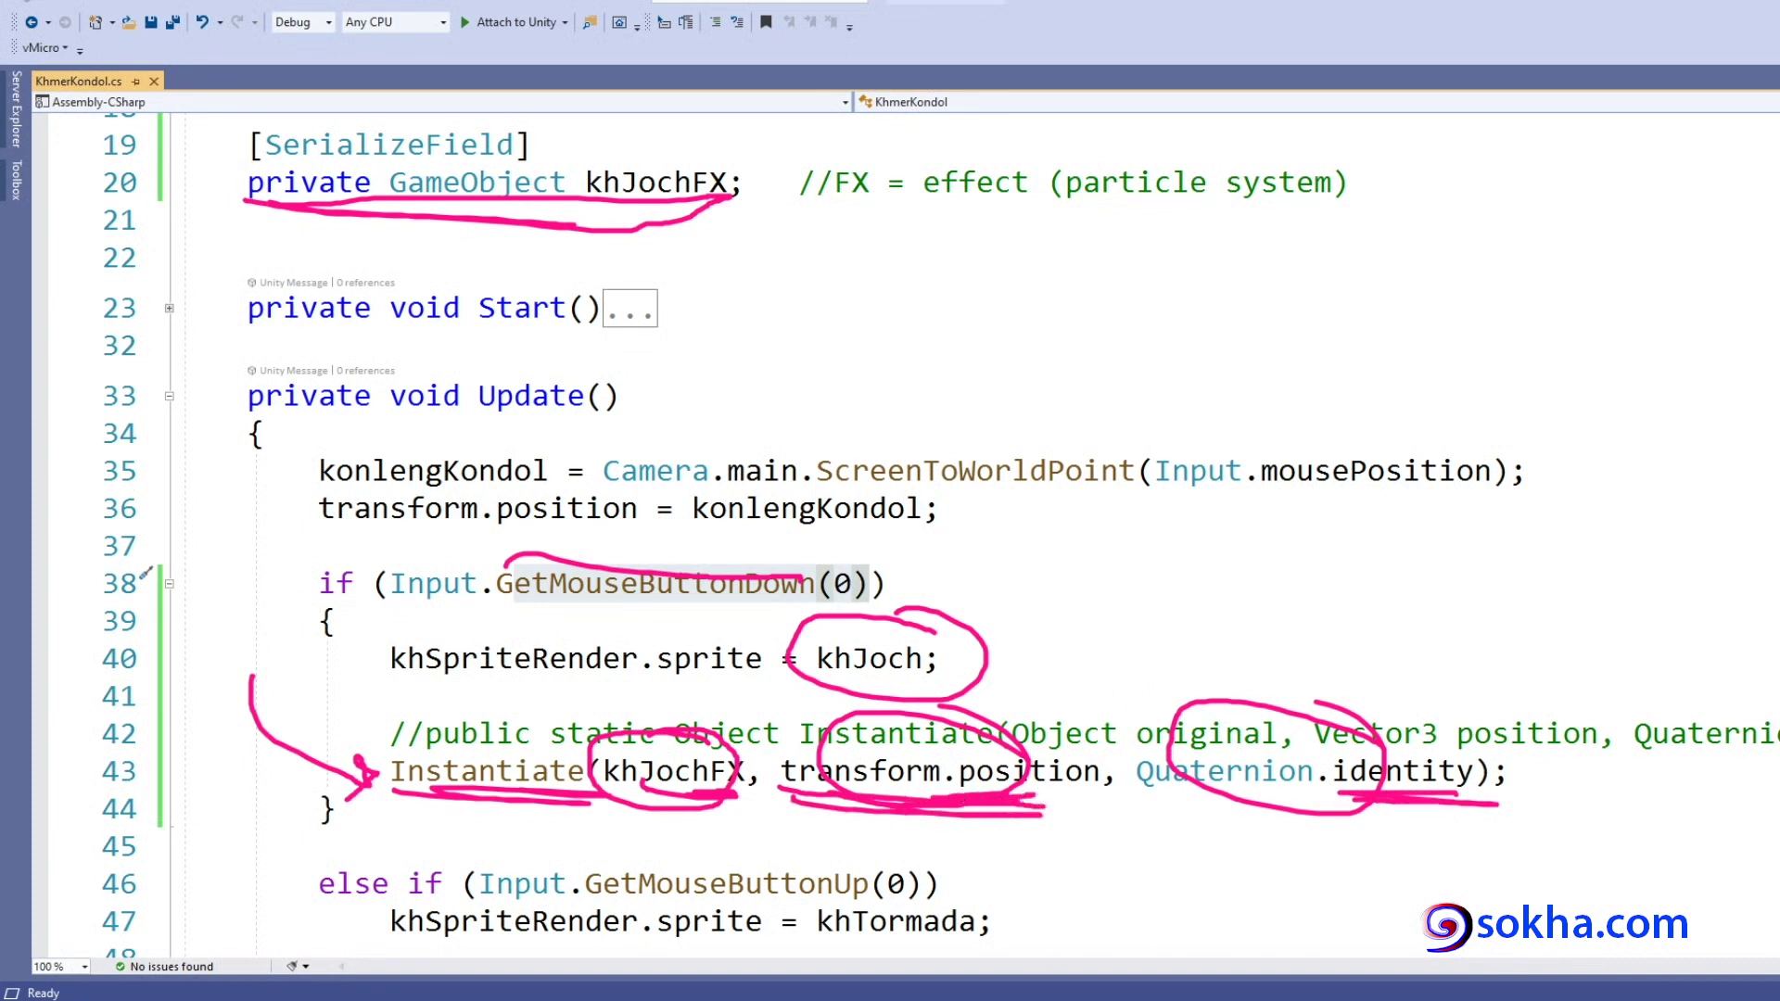
key("Escape")
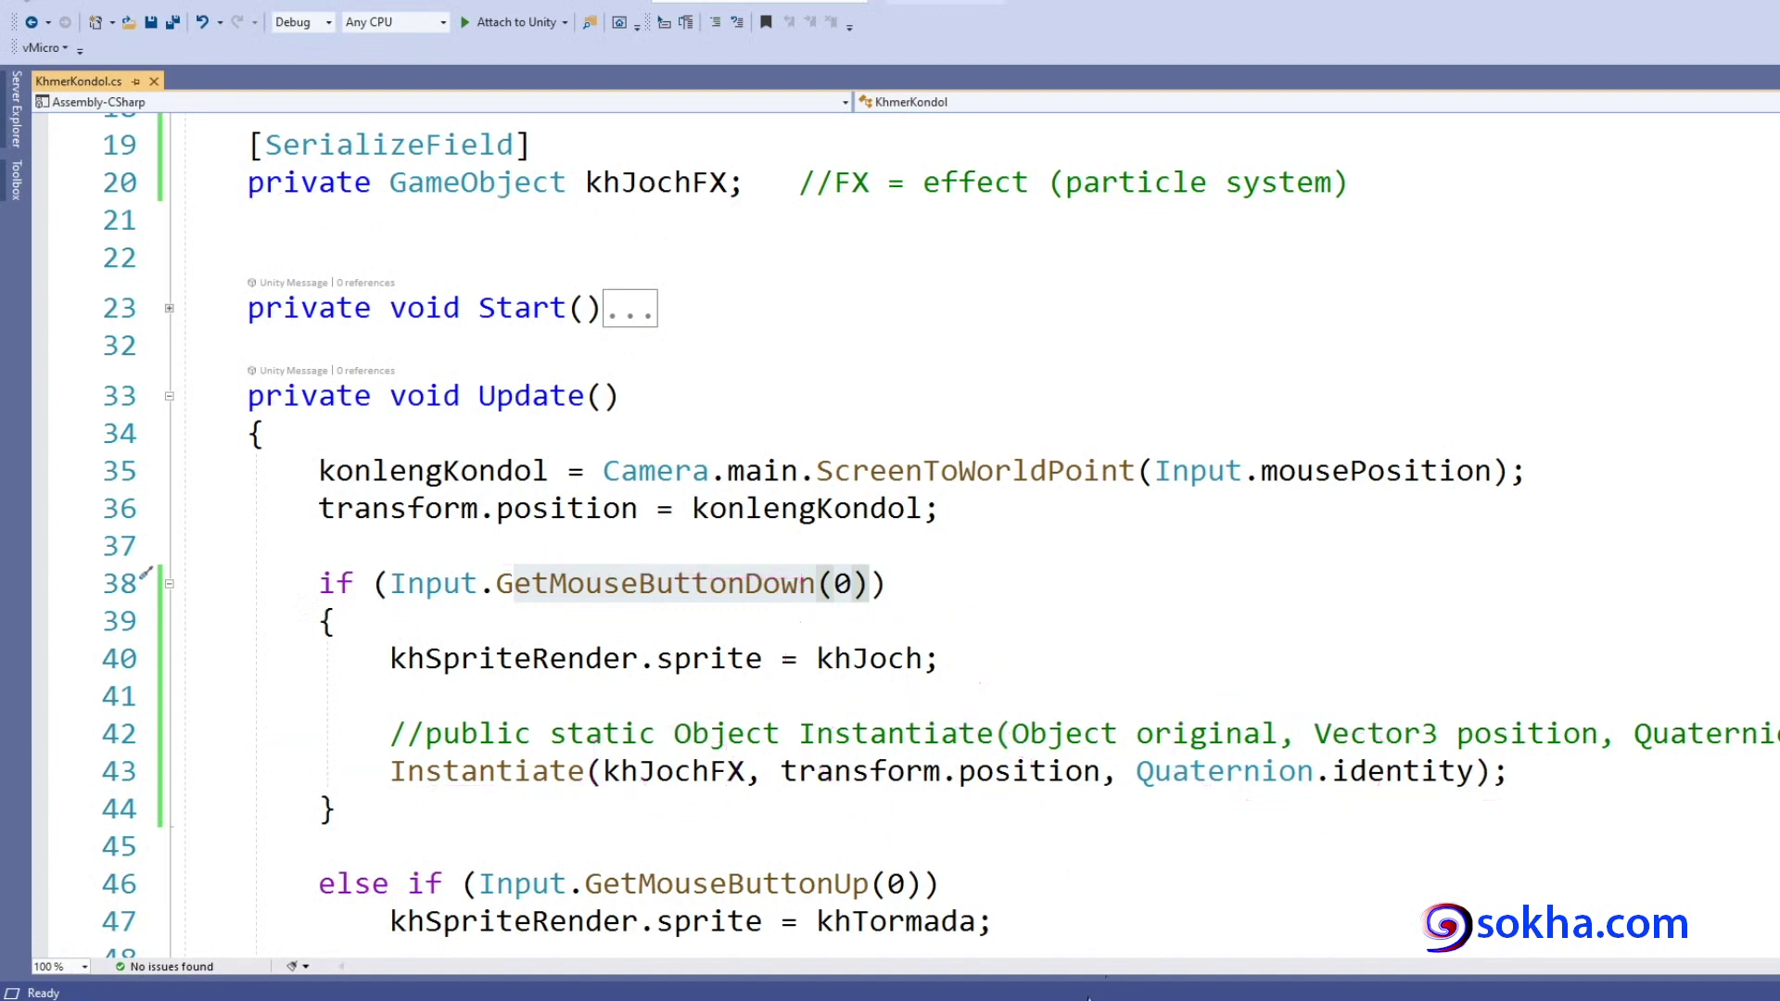
left_click(1232, 957)
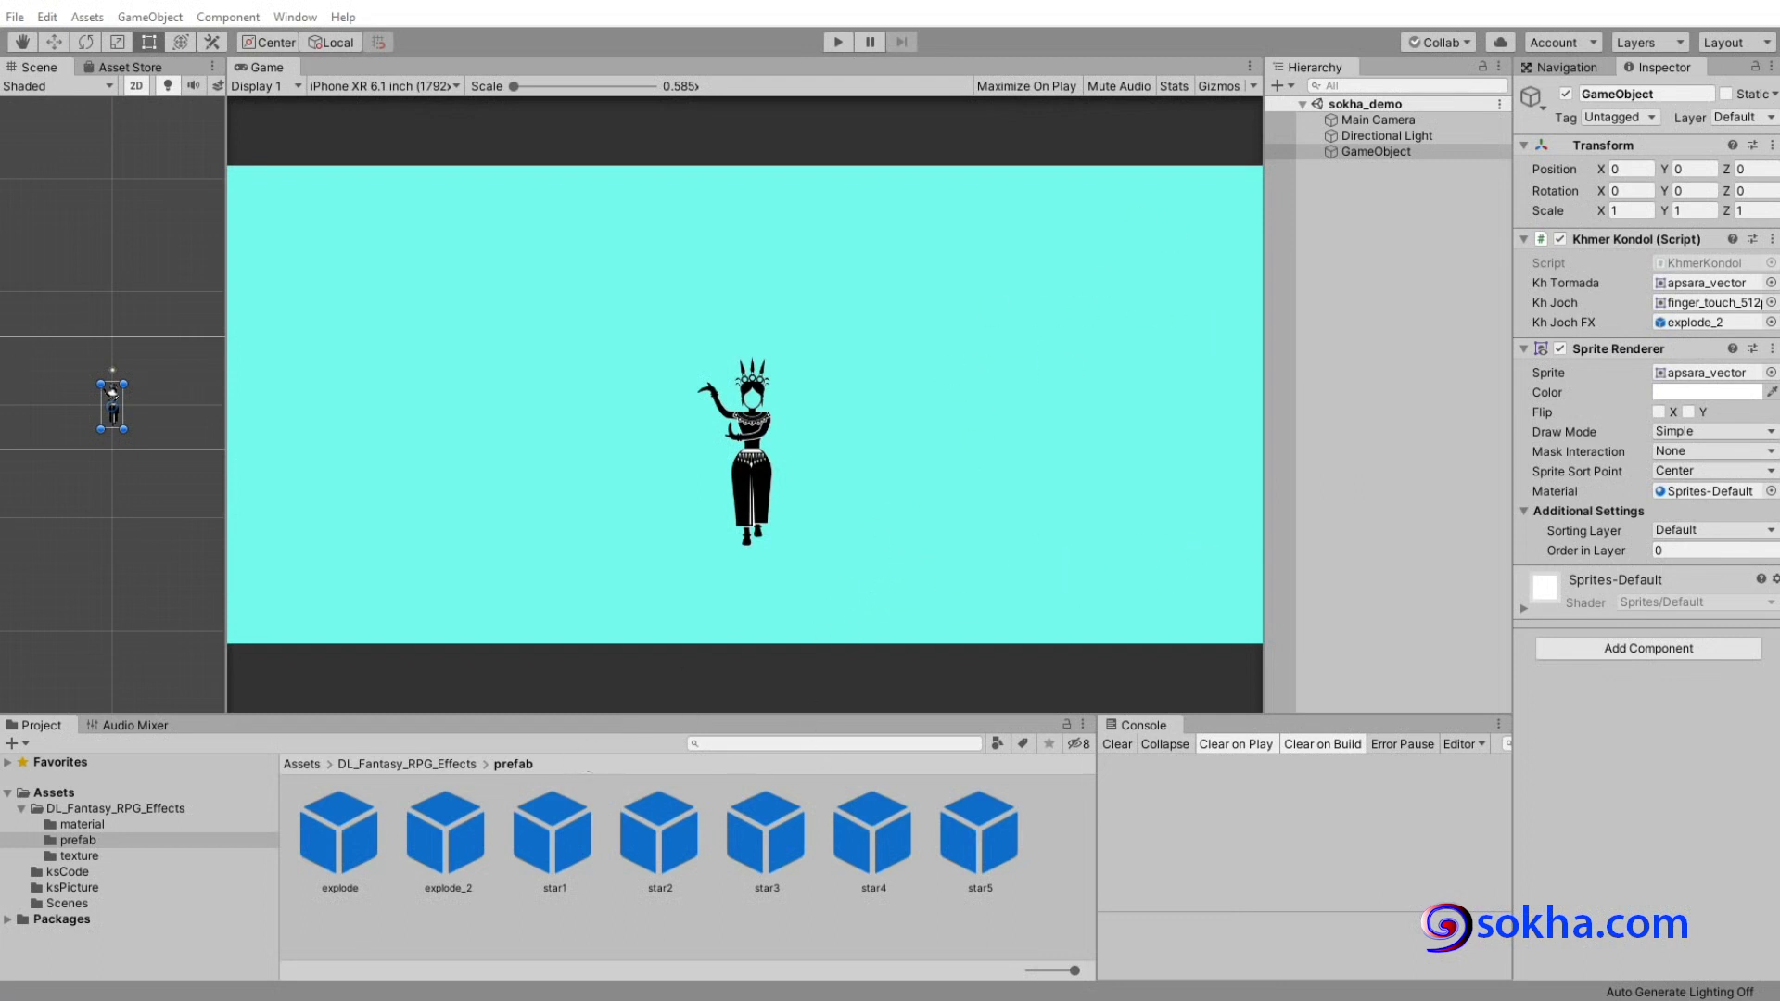
Select the explode_2 prefab and mark its Transform position, rotation and scale values.
left_click(440, 860)
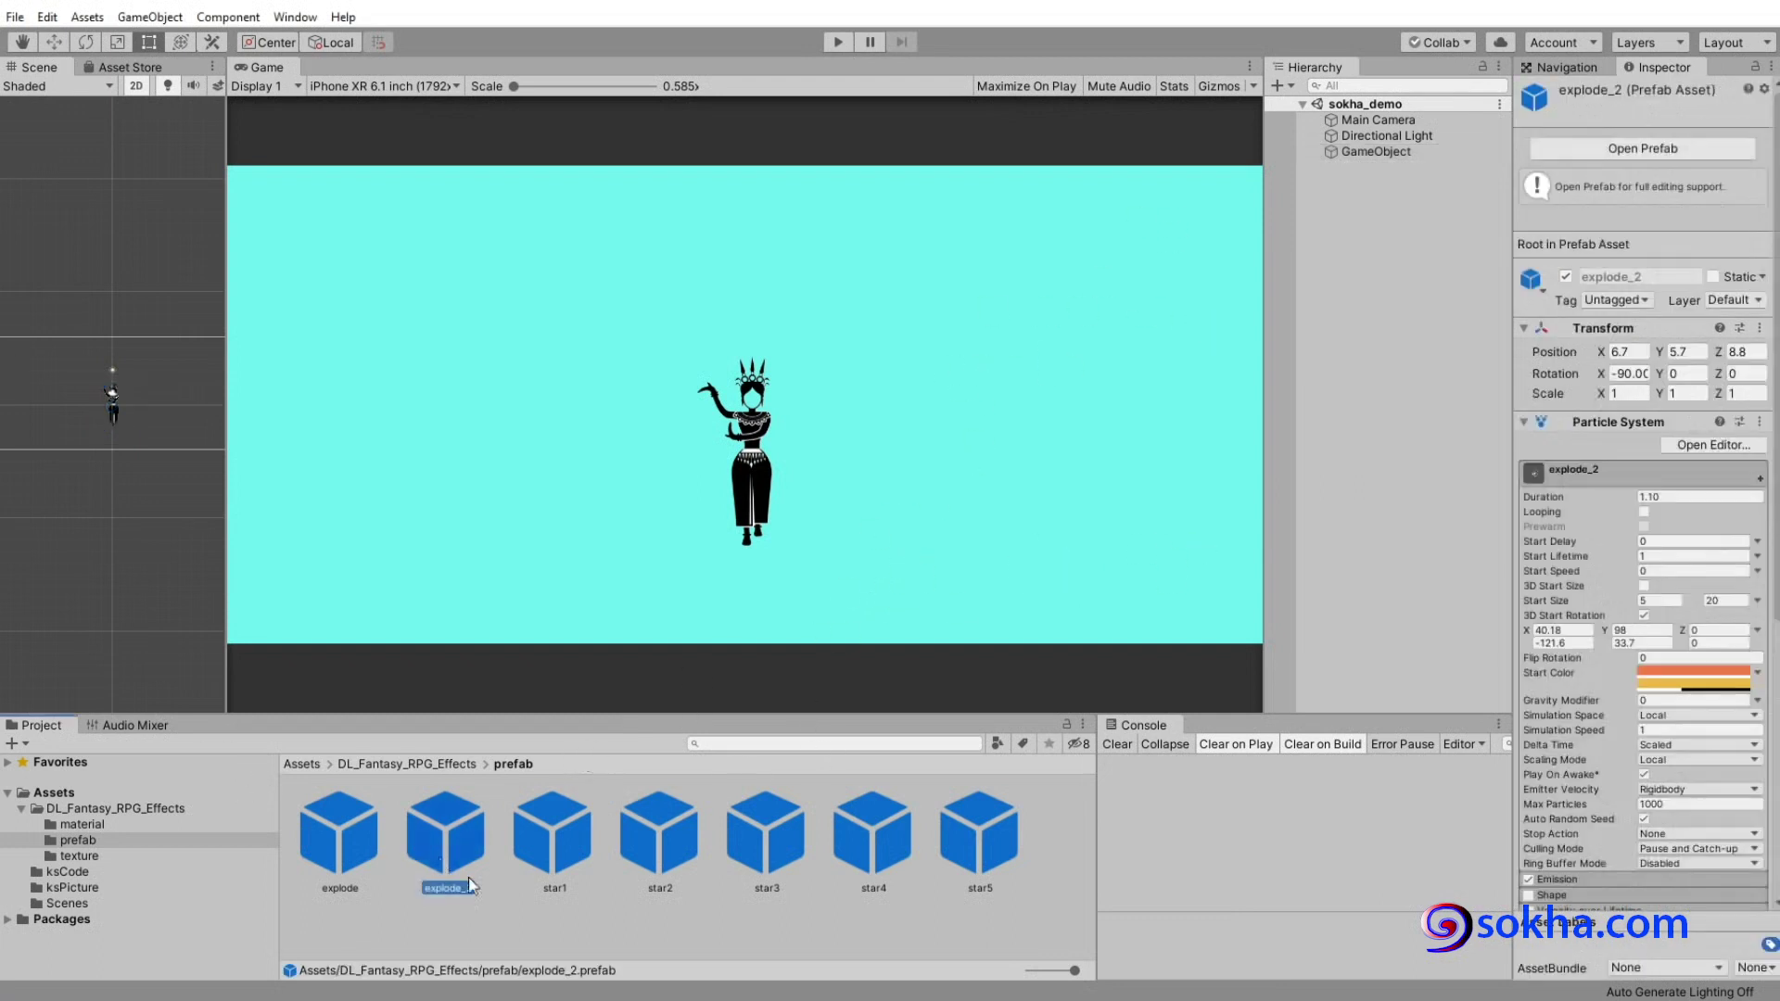
mouse_move(456, 771)
left_mouse_down()
mouse_move(466, 923)
mouse_move(419, 780)
left_mouse_up()
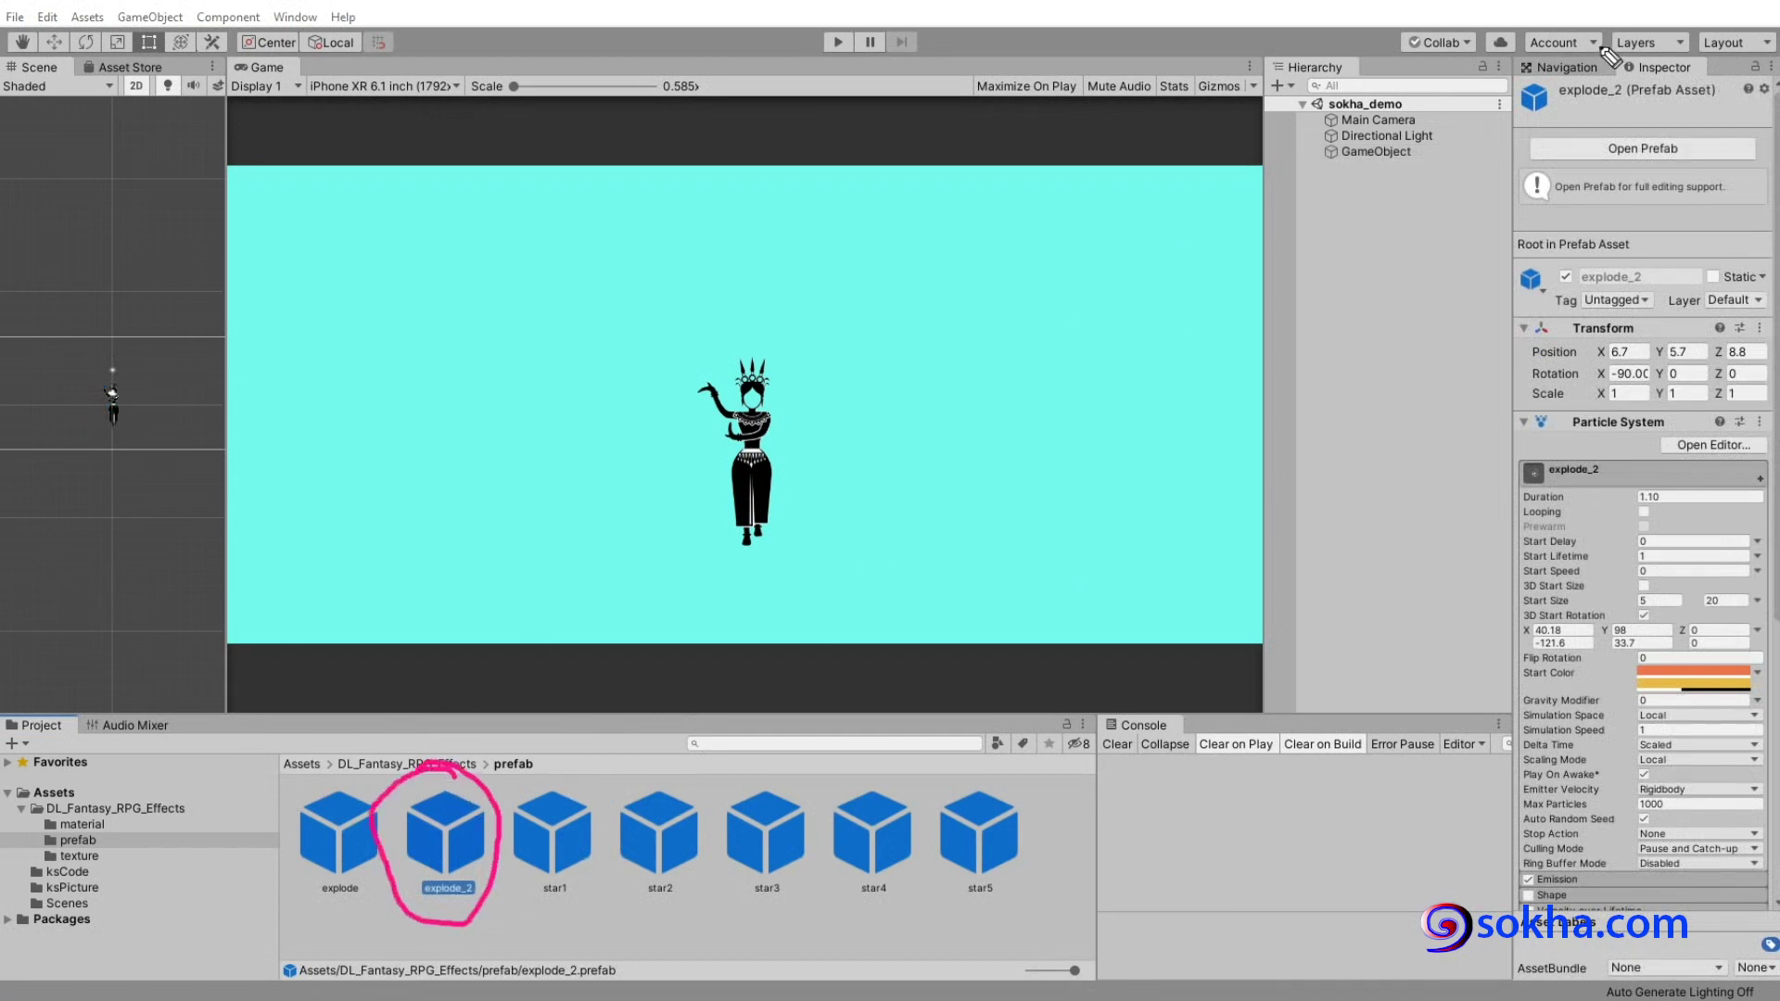
left_click_drag(1641, 121, 1682, 345)
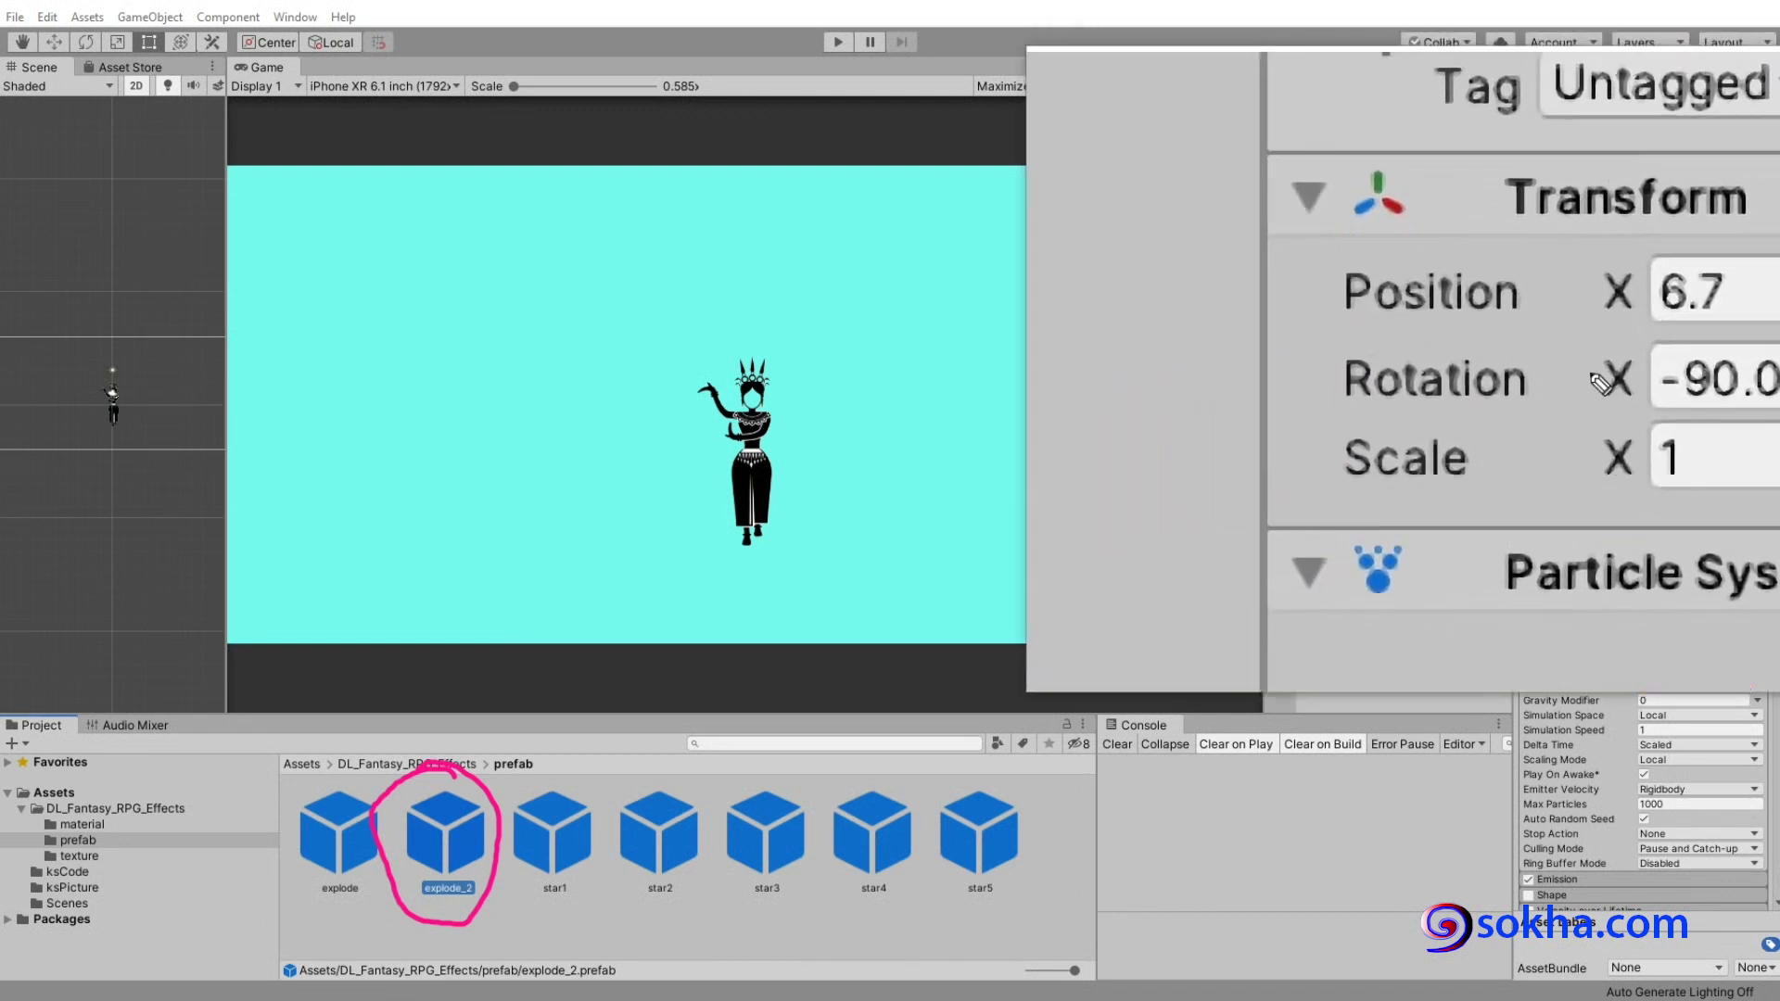
left_click_drag(1506, 373, 1603, 368)
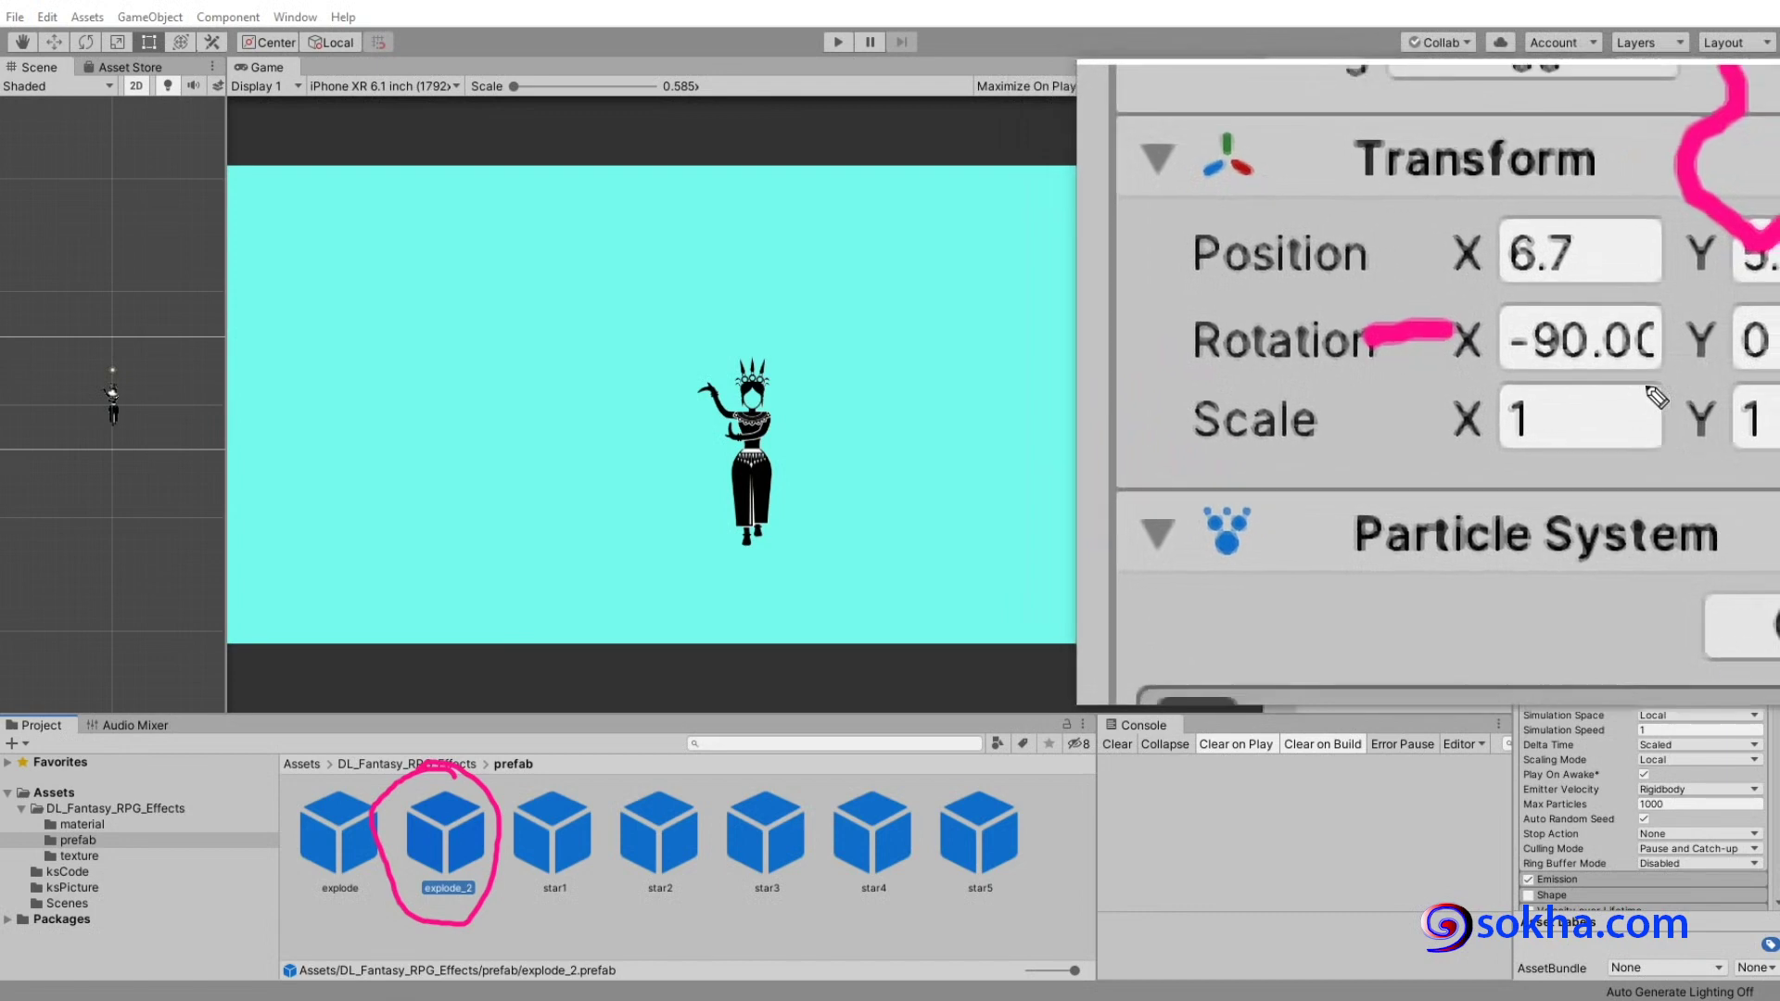
left_click_drag(1438, 394, 1500, 390)
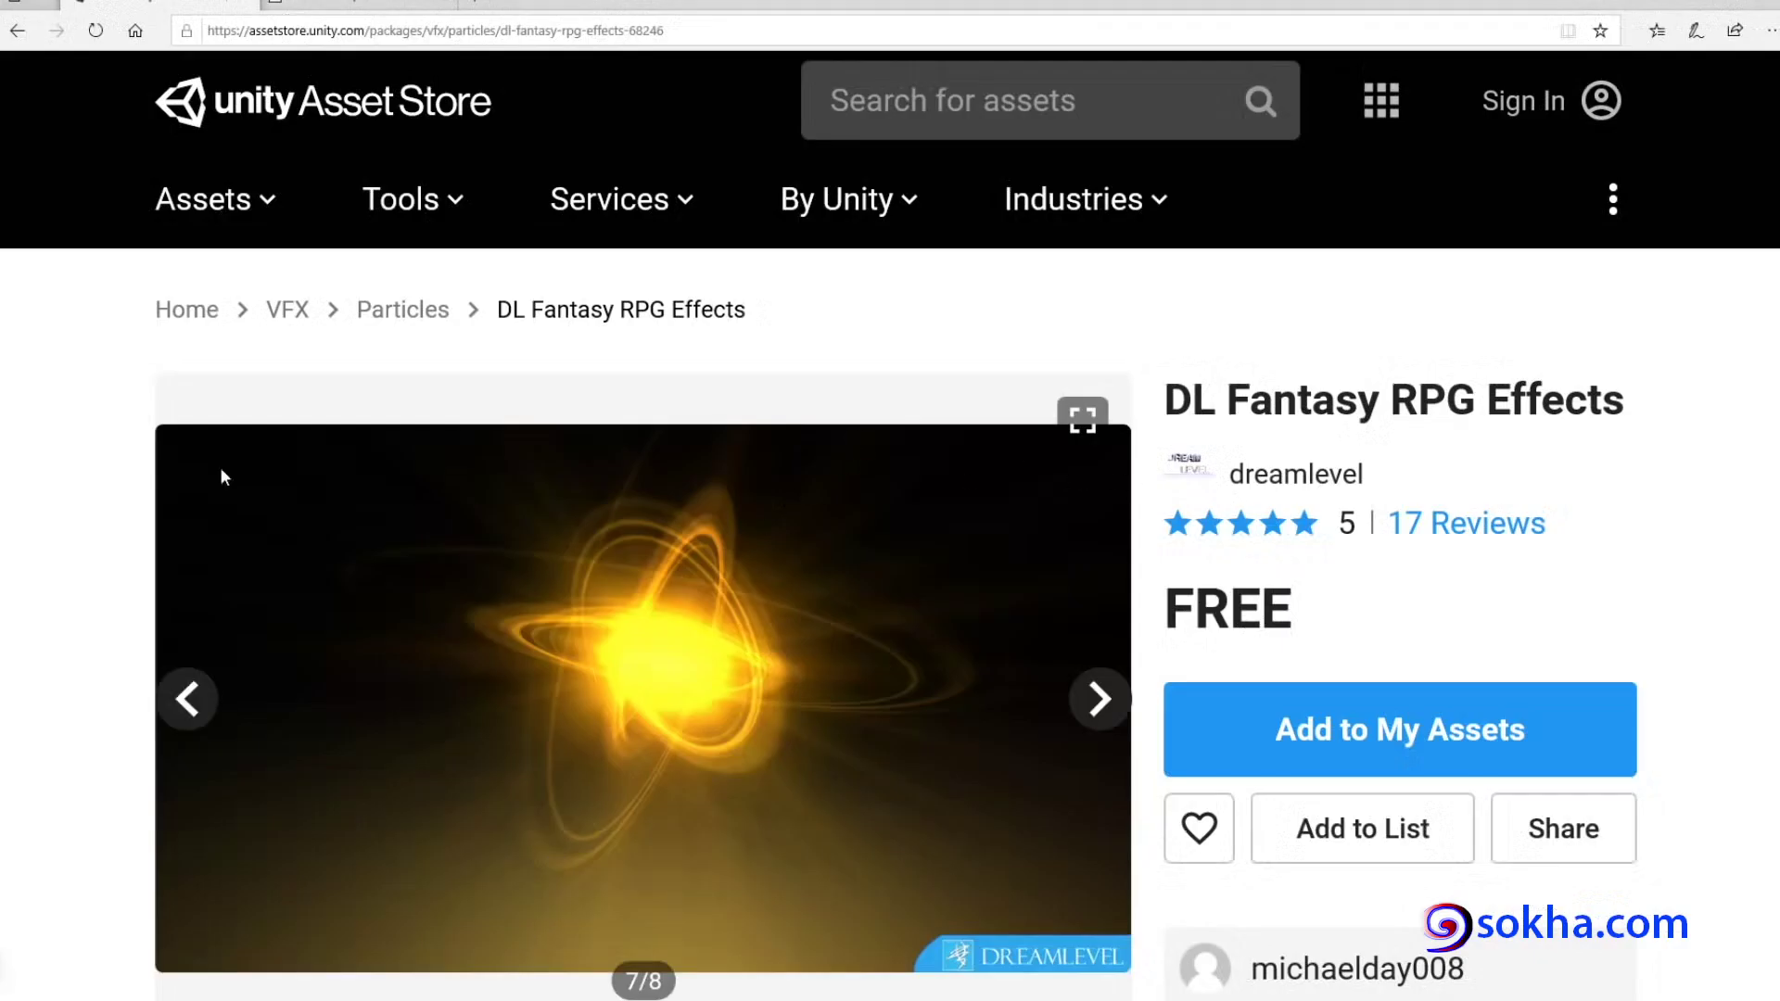
Mark the DL Fantasy RPG Effects title on the Asset Store page, then clear the marks.
left_click_drag(1257, 429, 1522, 447)
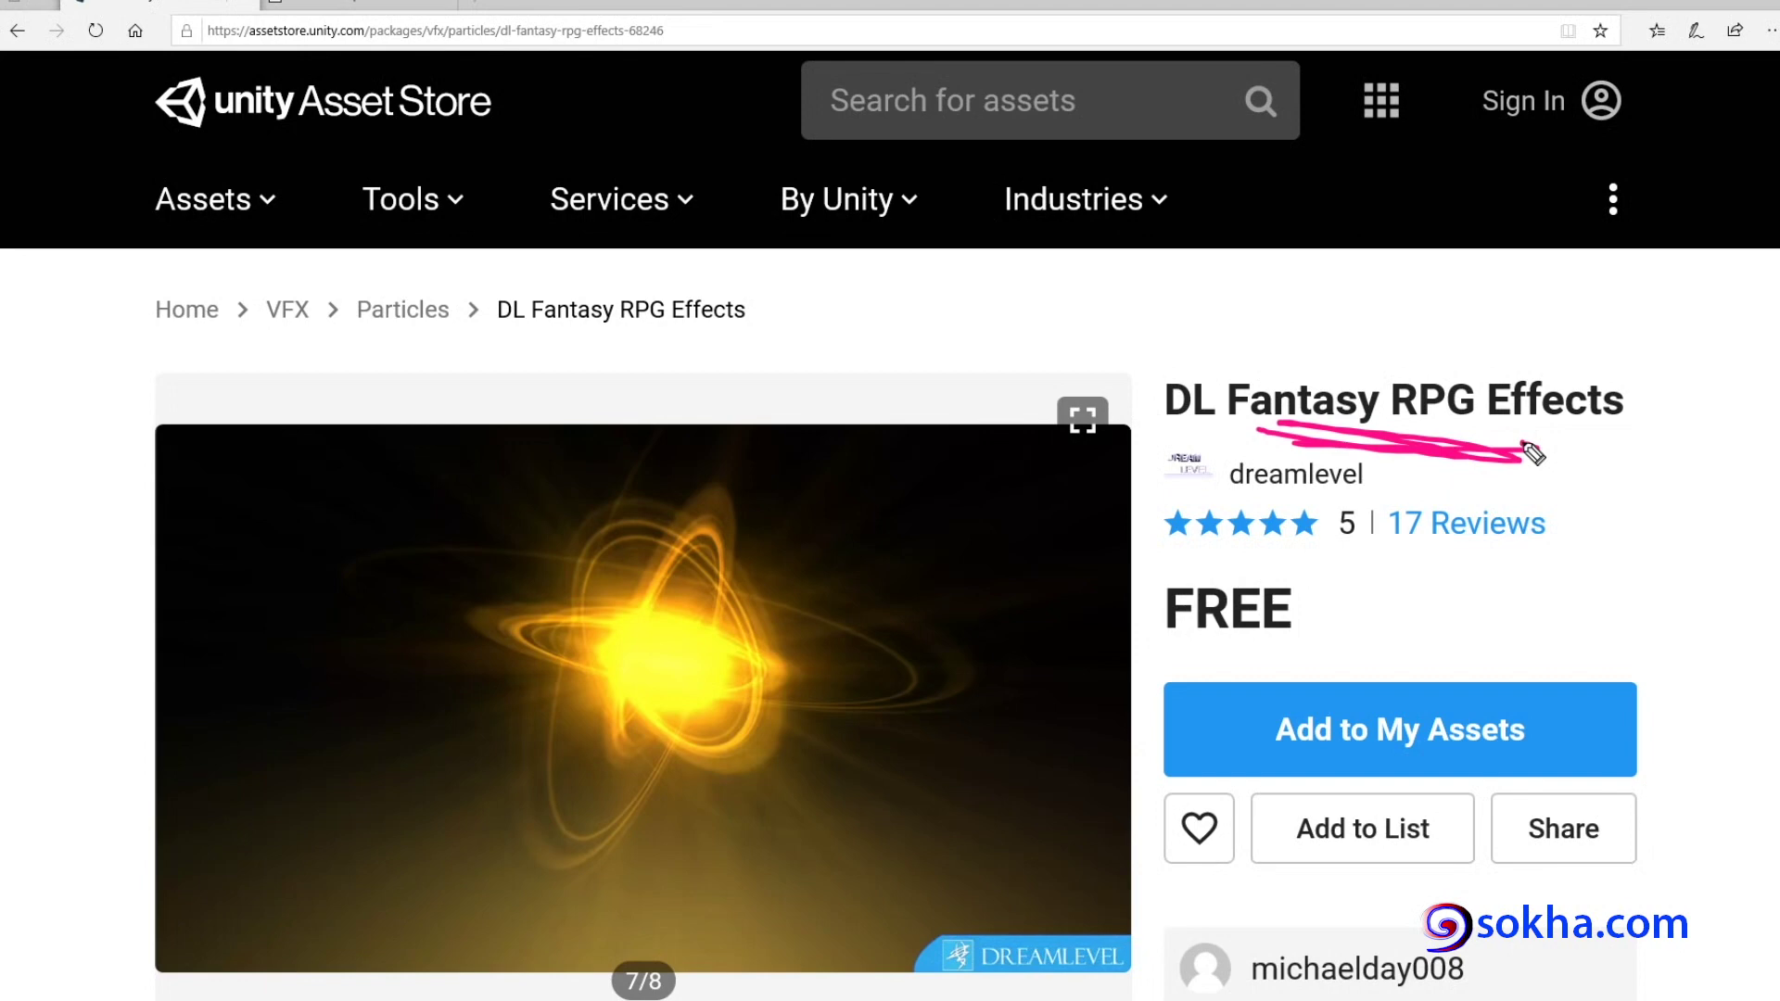
mouse_move(1214, 368)
left_mouse_down()
mouse_move(1657, 369)
mouse_move(1362, 437)
mouse_move(1214, 348)
left_mouse_up()
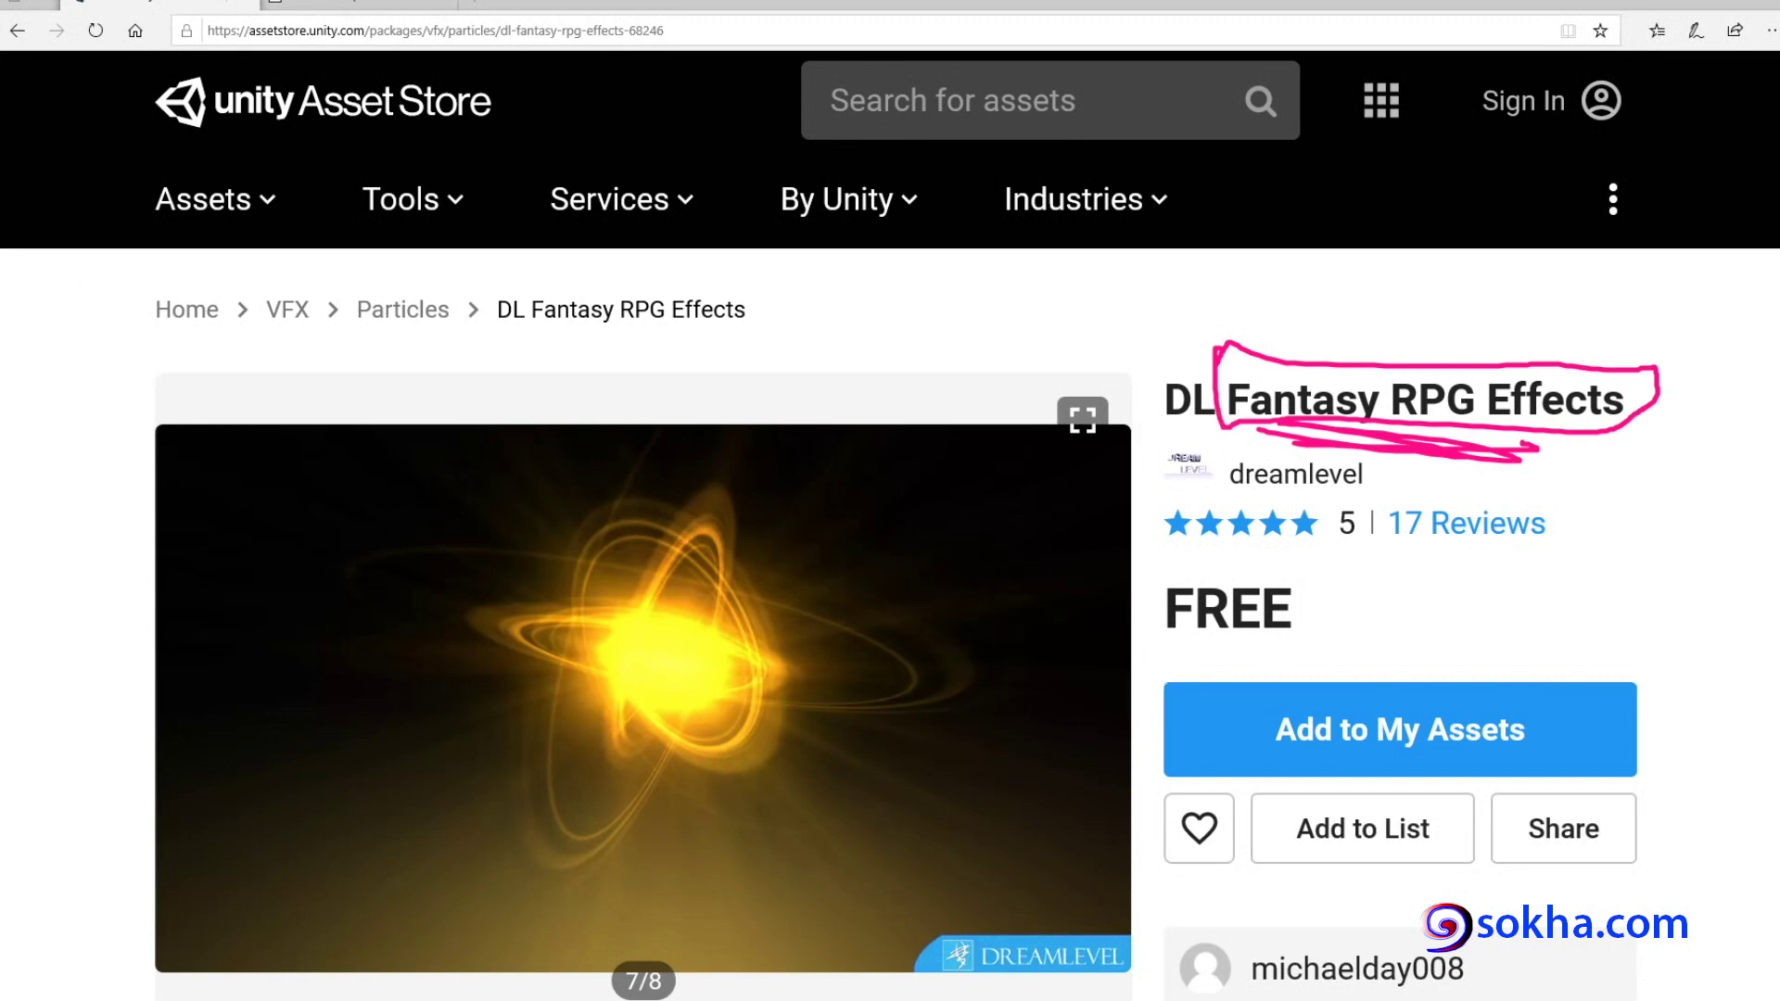
key("Escape")
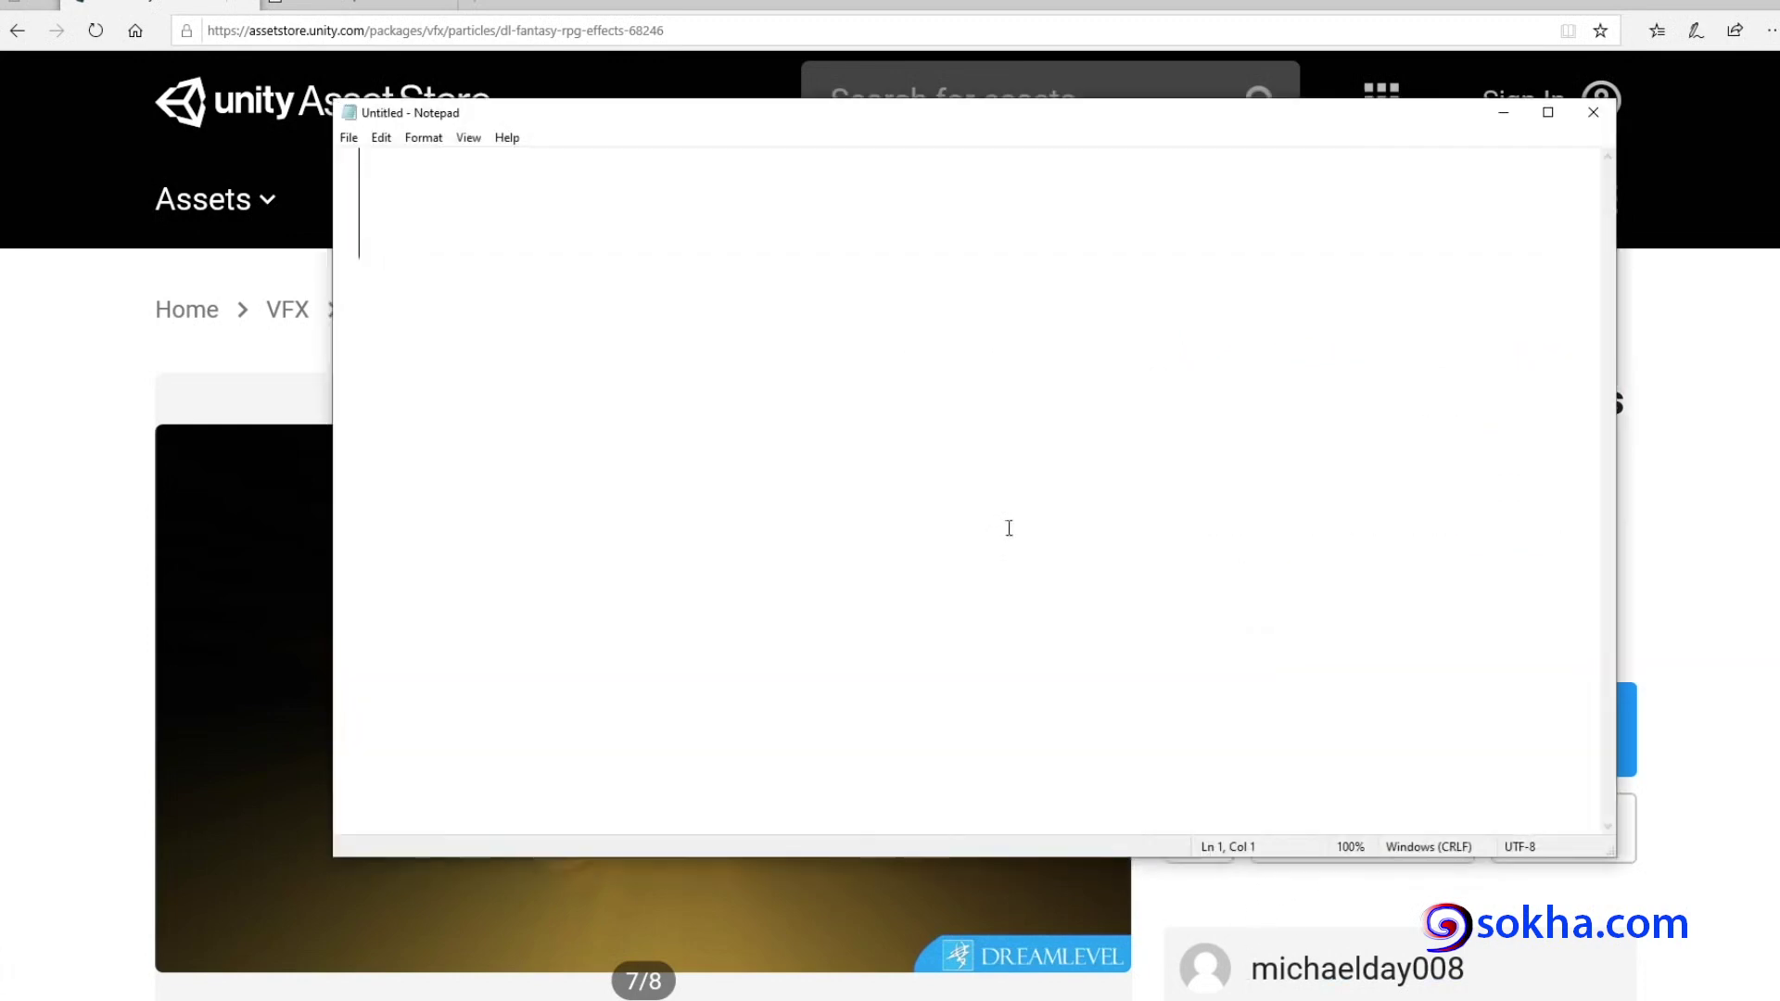
Type 'particle system' in Notepad and select the phrase.
type("particle system")
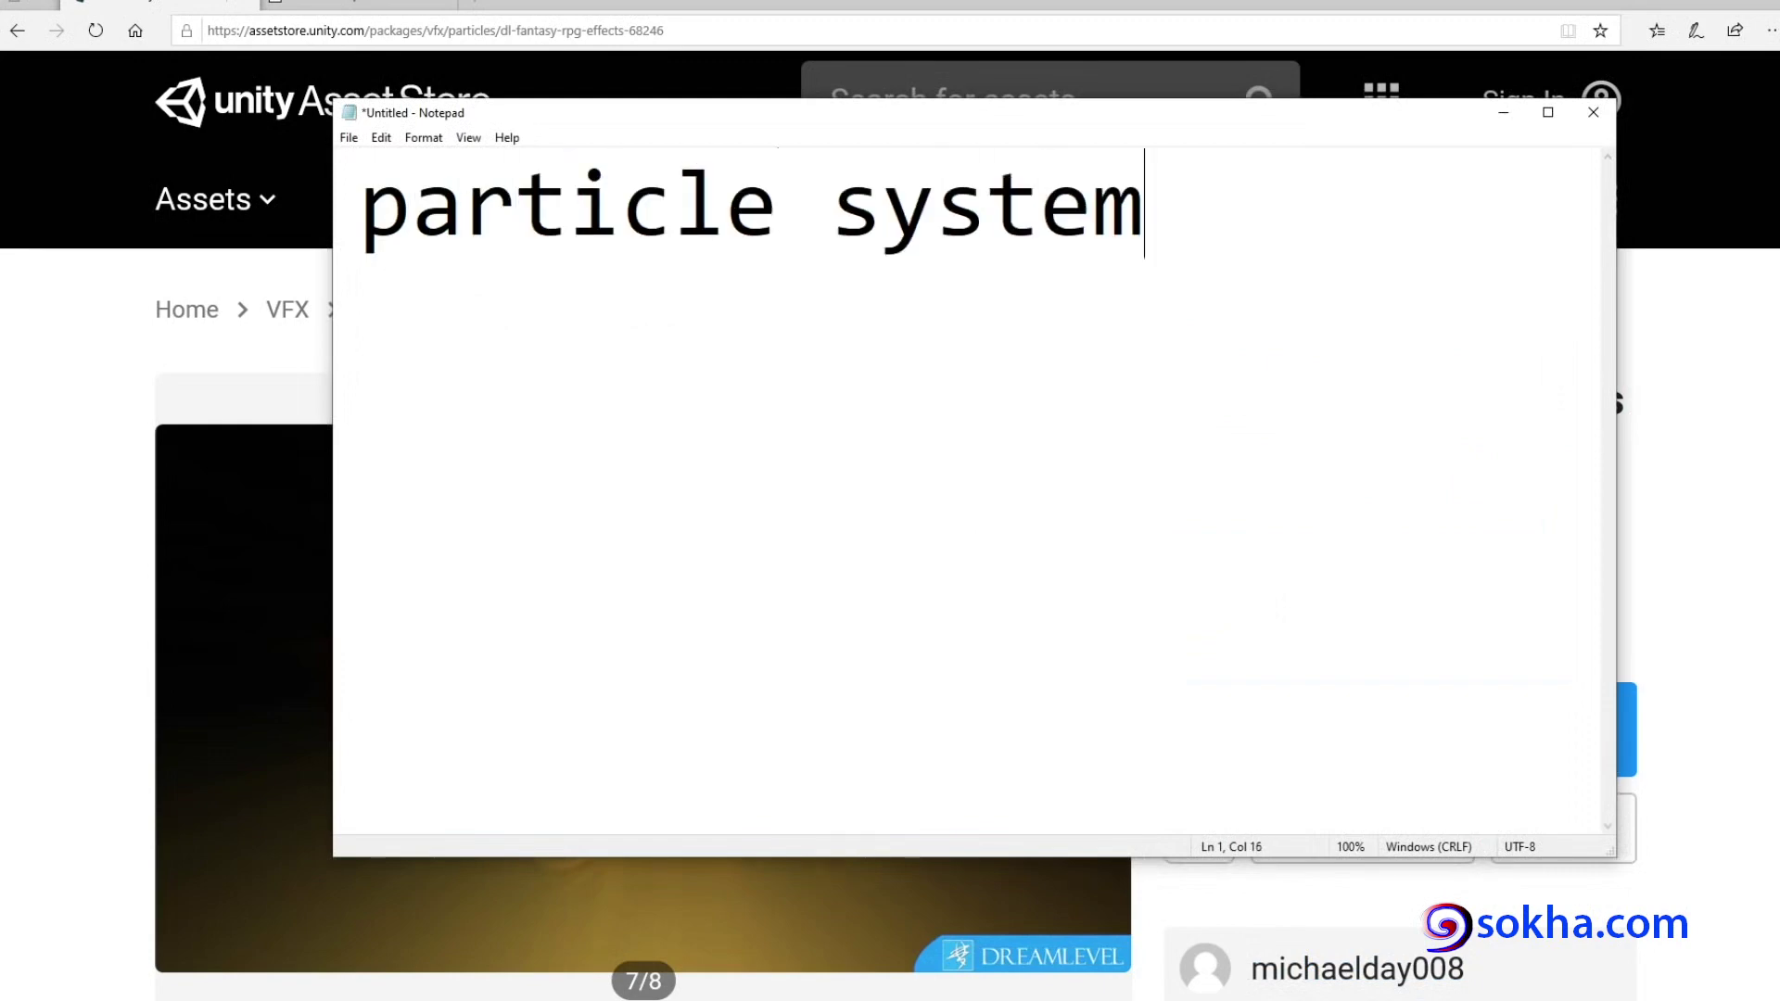
left_click_drag(1187, 222, 363, 139)
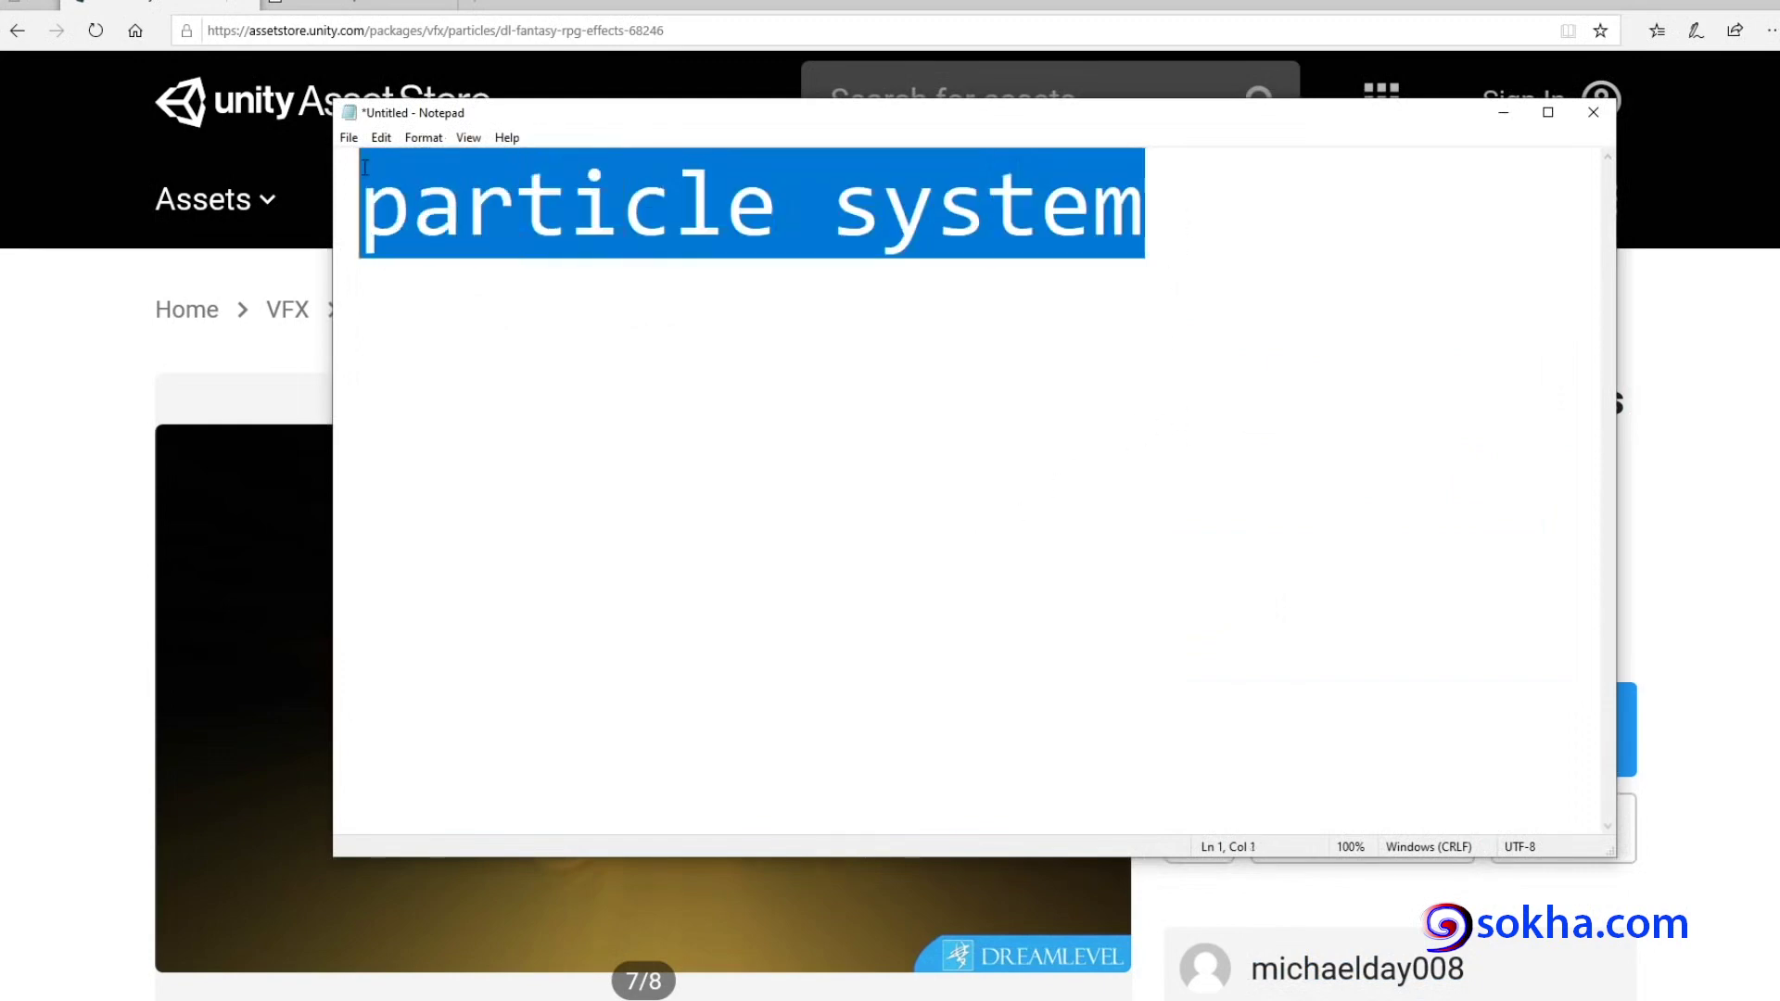
left_click(567, 204)
left_click_drag(1146, 204, 352, 139)
left_click(883, 232)
left_click_drag(1224, 227, 364, 190)
left_click(882, 203)
key("ctrl+a")
Move the Notepad window, reselect its text, and minimize it.
left_click_drag(641, 113, 607, 149)
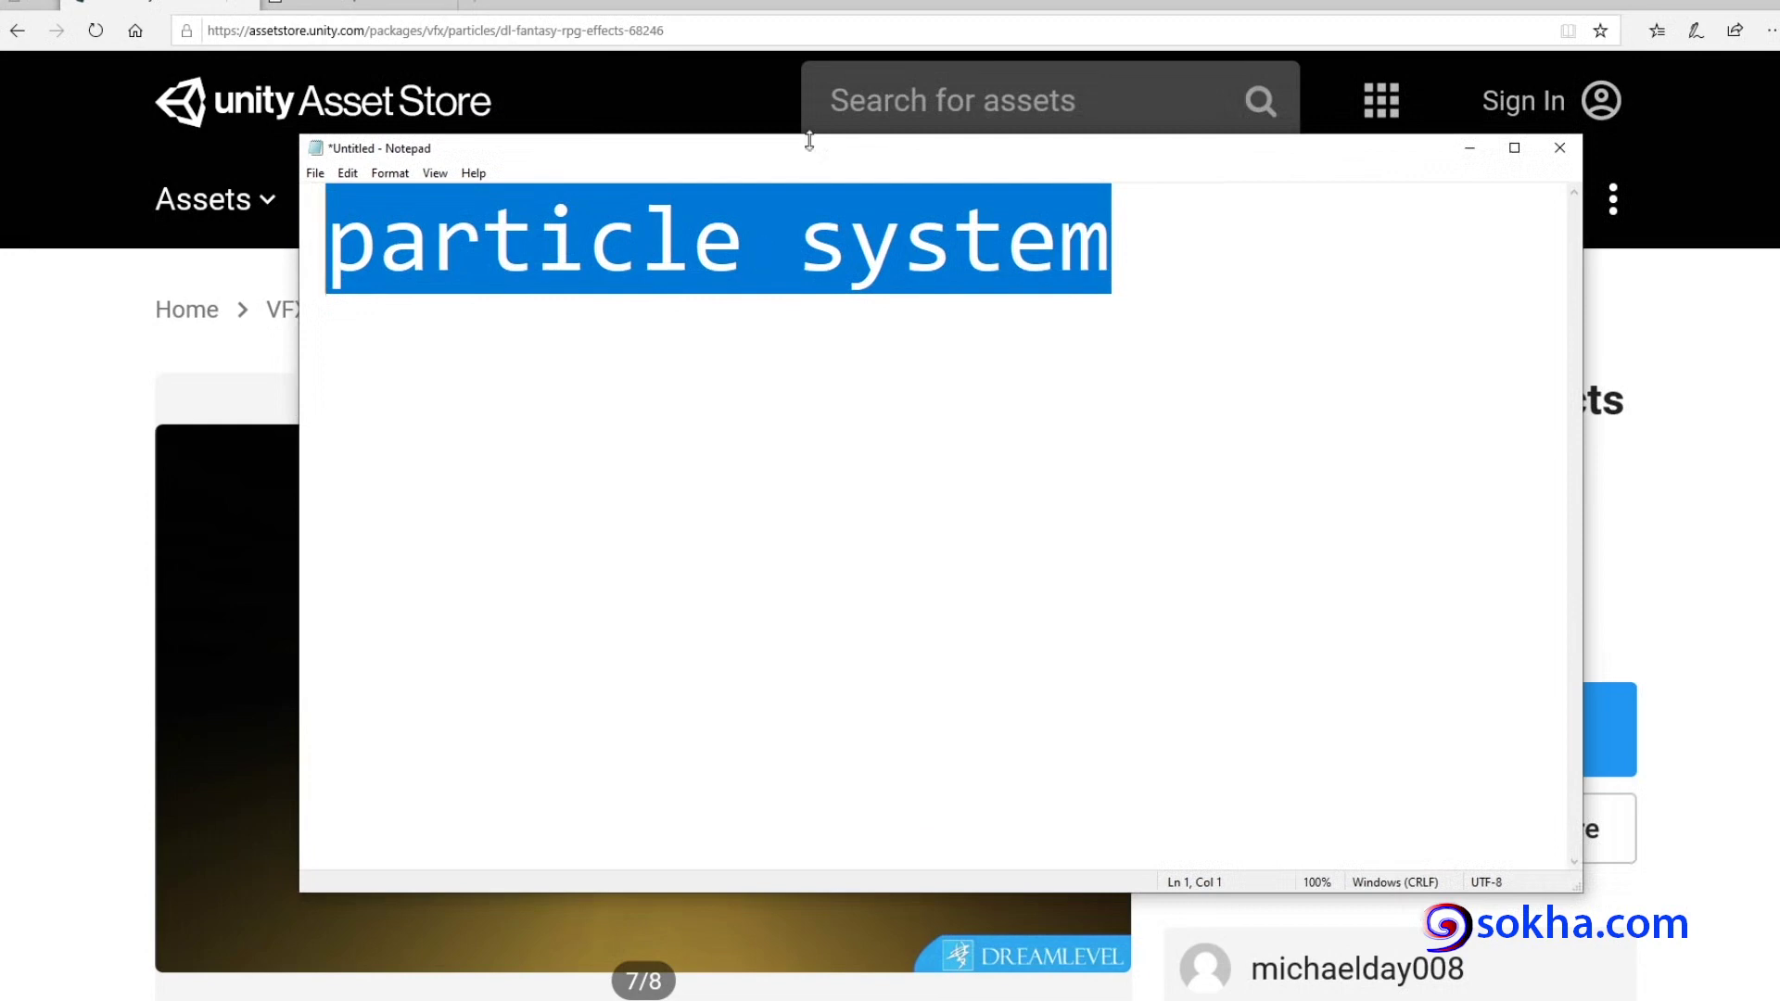
left_click(846, 213)
left_click_drag(1005, 241, 1110, 241)
key("ctrl+a")
left_click(1471, 156)
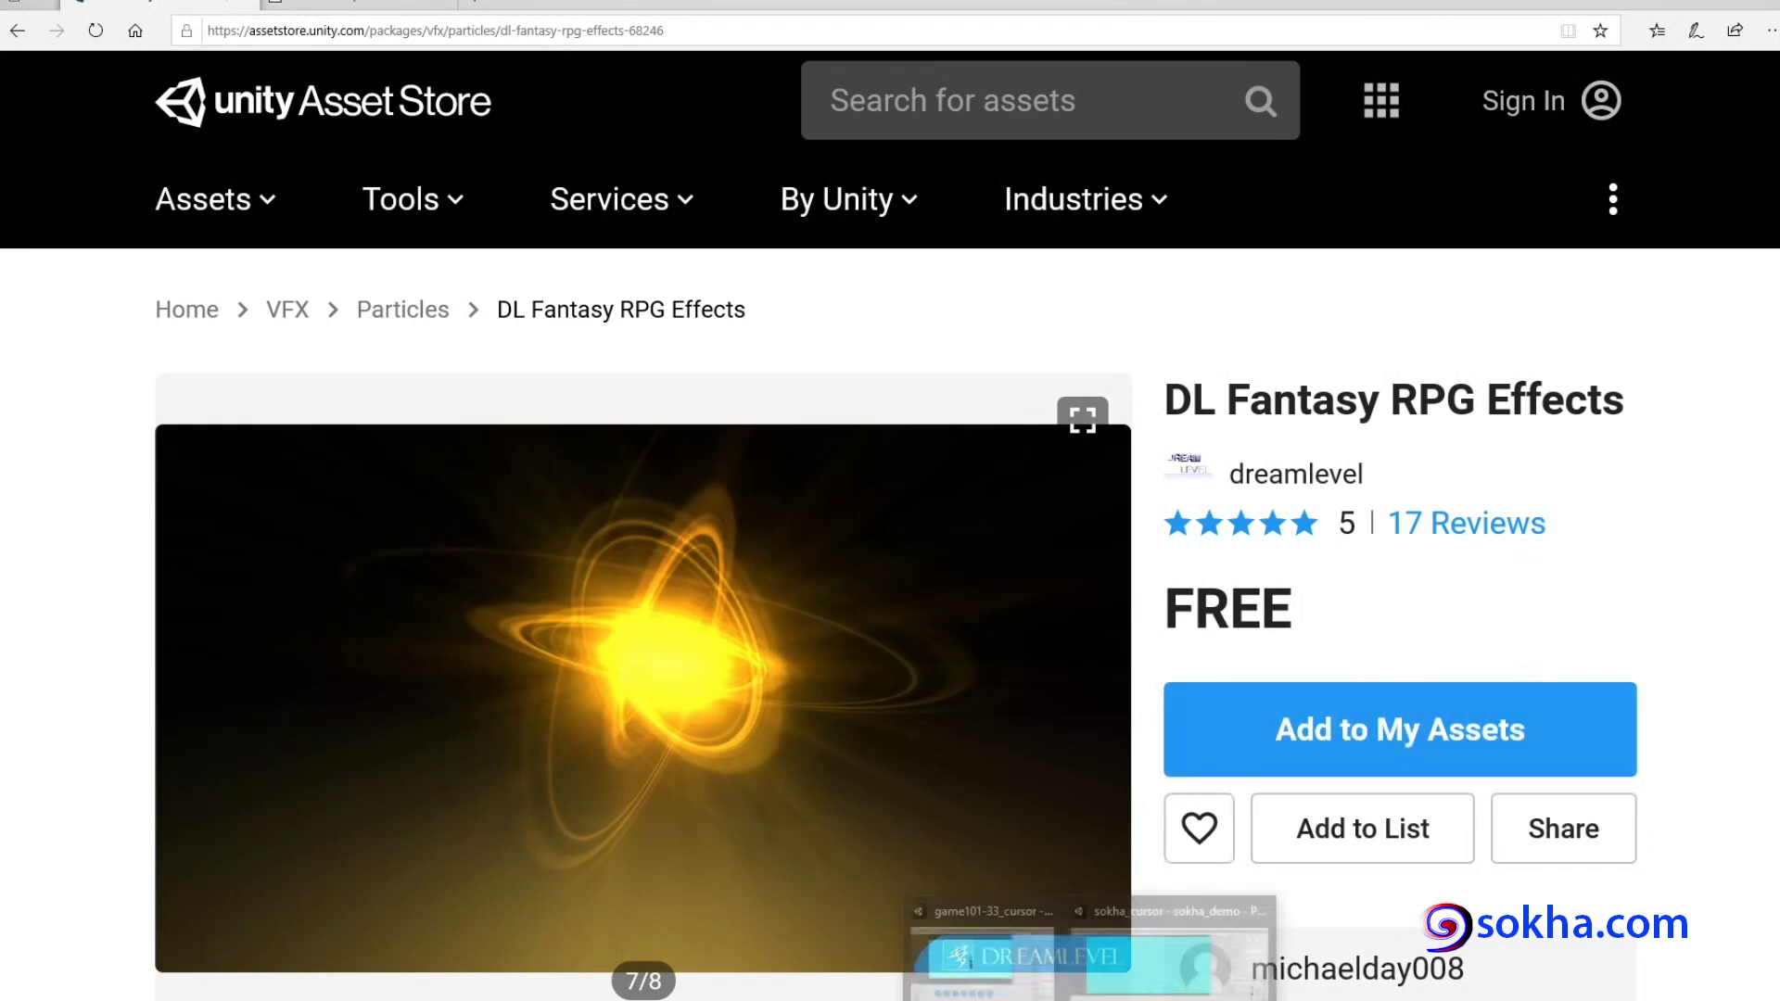
Switch back to the Unity Editor showing the explode_2 prefab's Particle System settings.
left_click(979, 936)
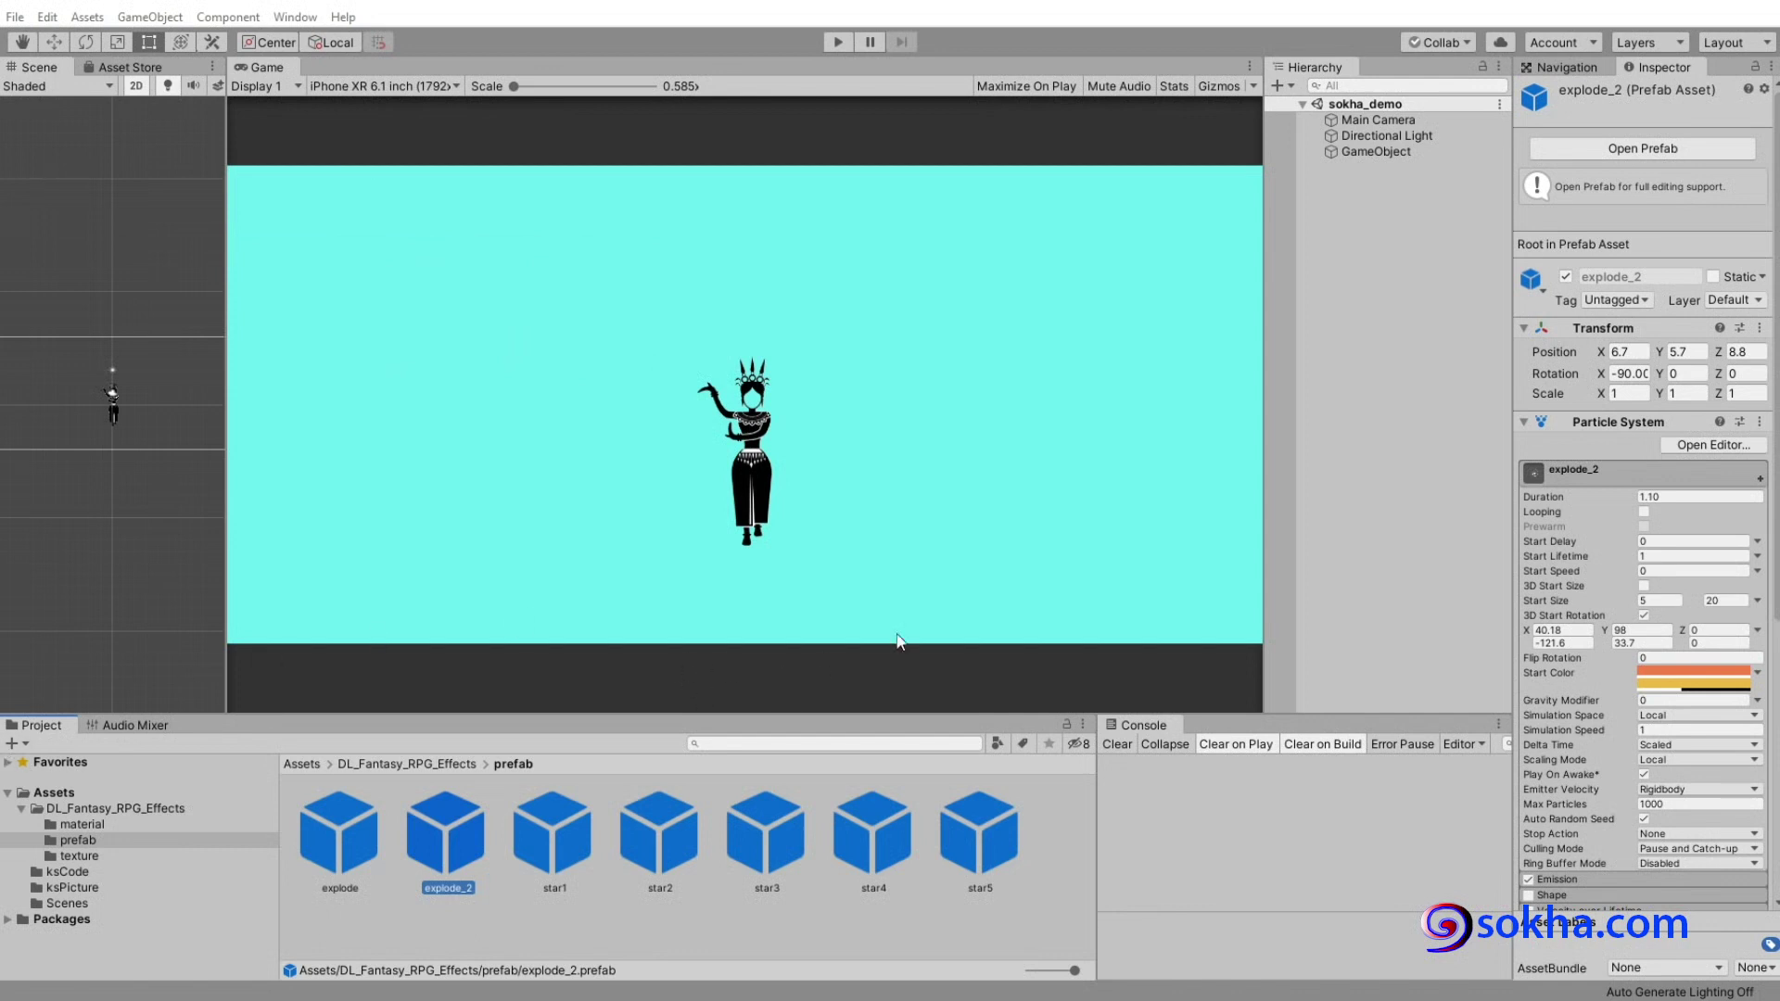
Enter play mode and click near the dancer to spawn an explode_2(Clone).
left_click(839, 41)
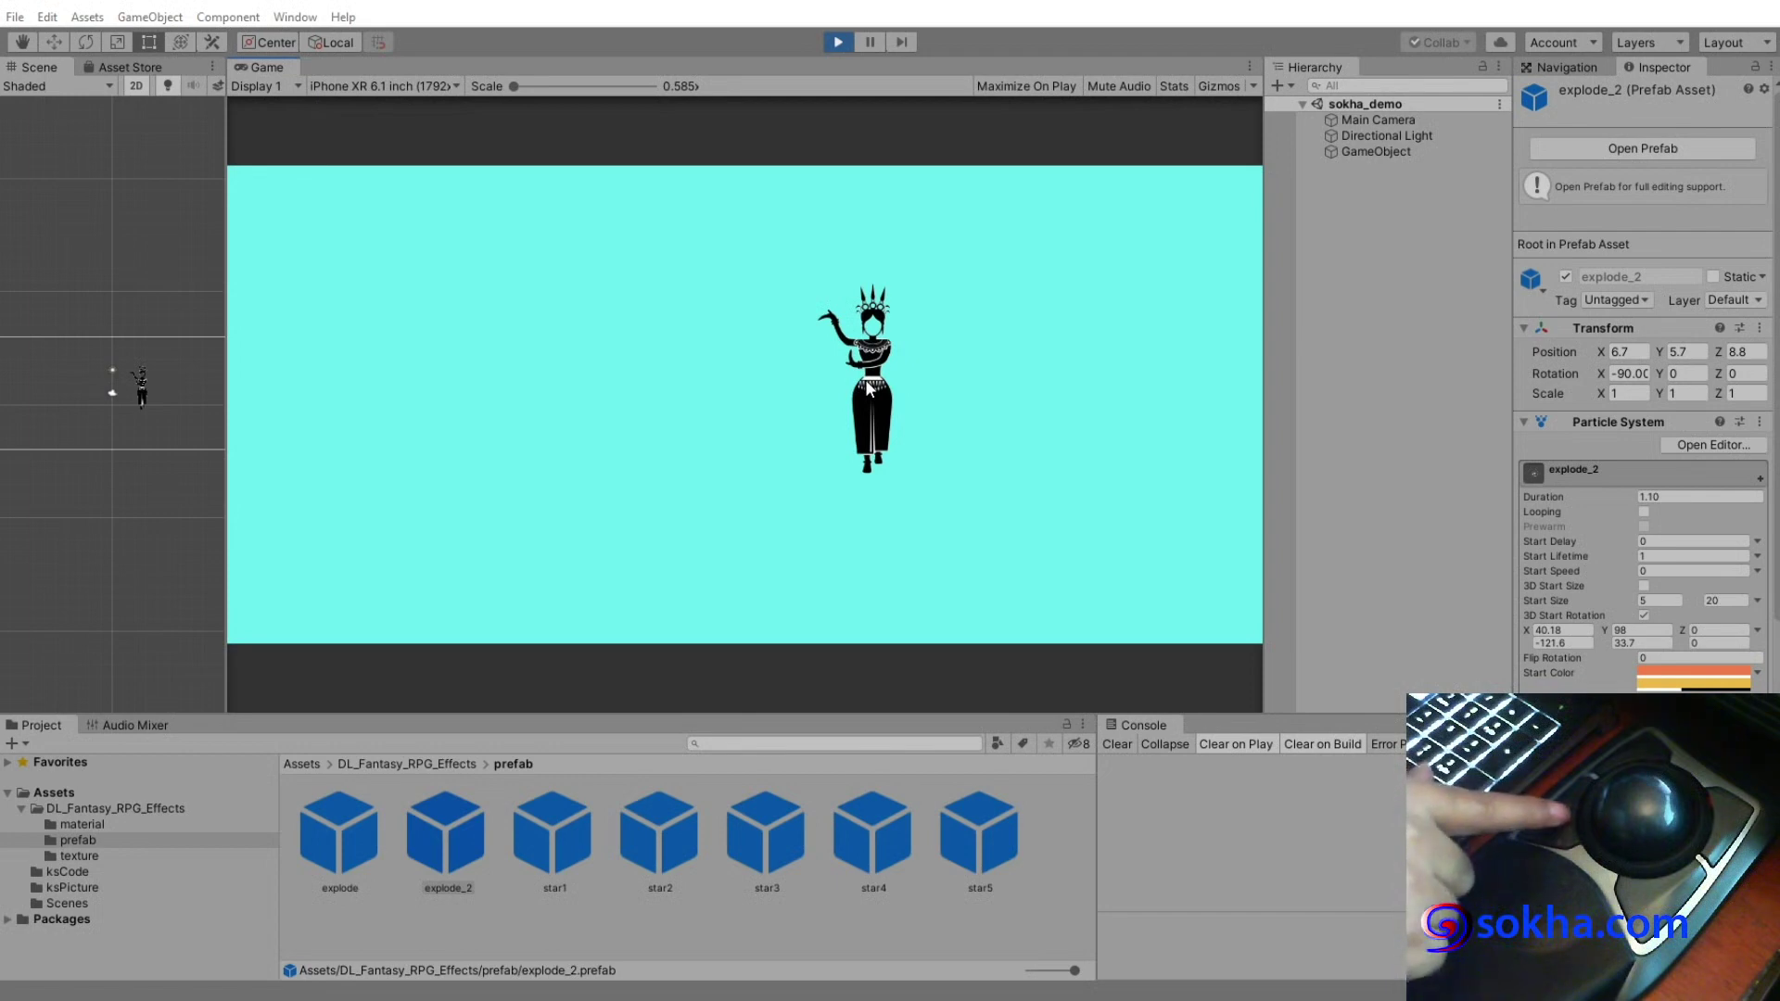
left_click(869, 387)
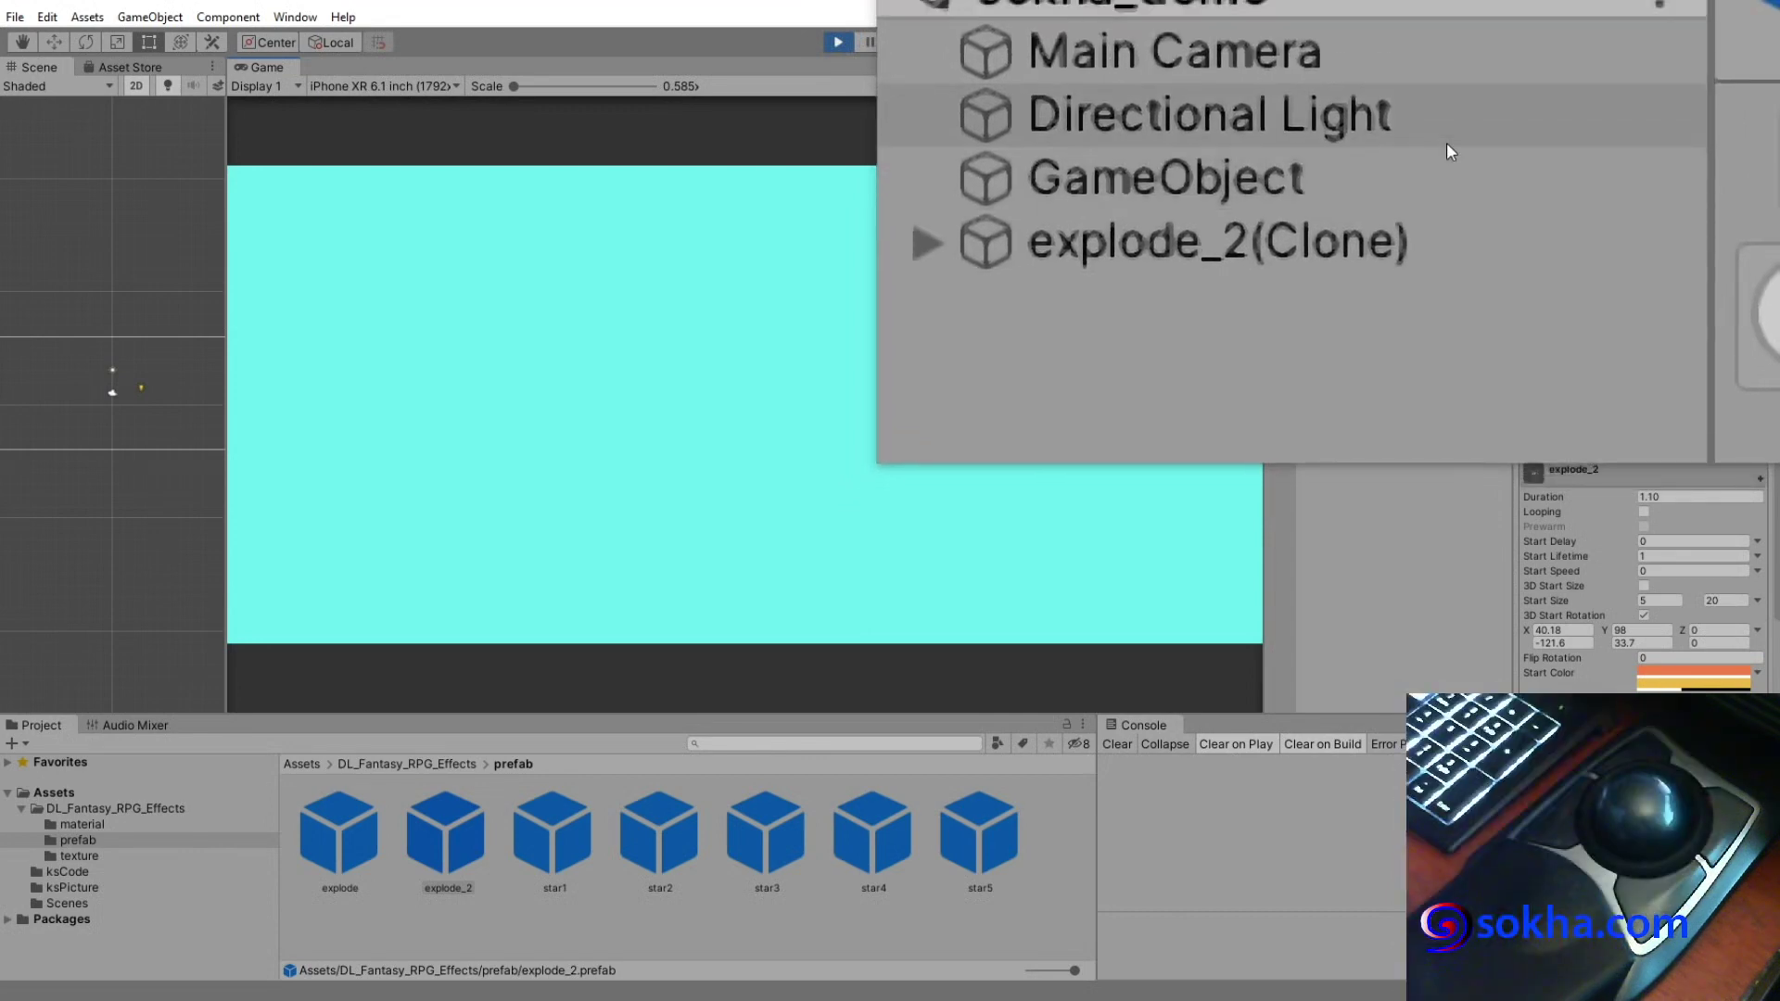
left_click(953, 376)
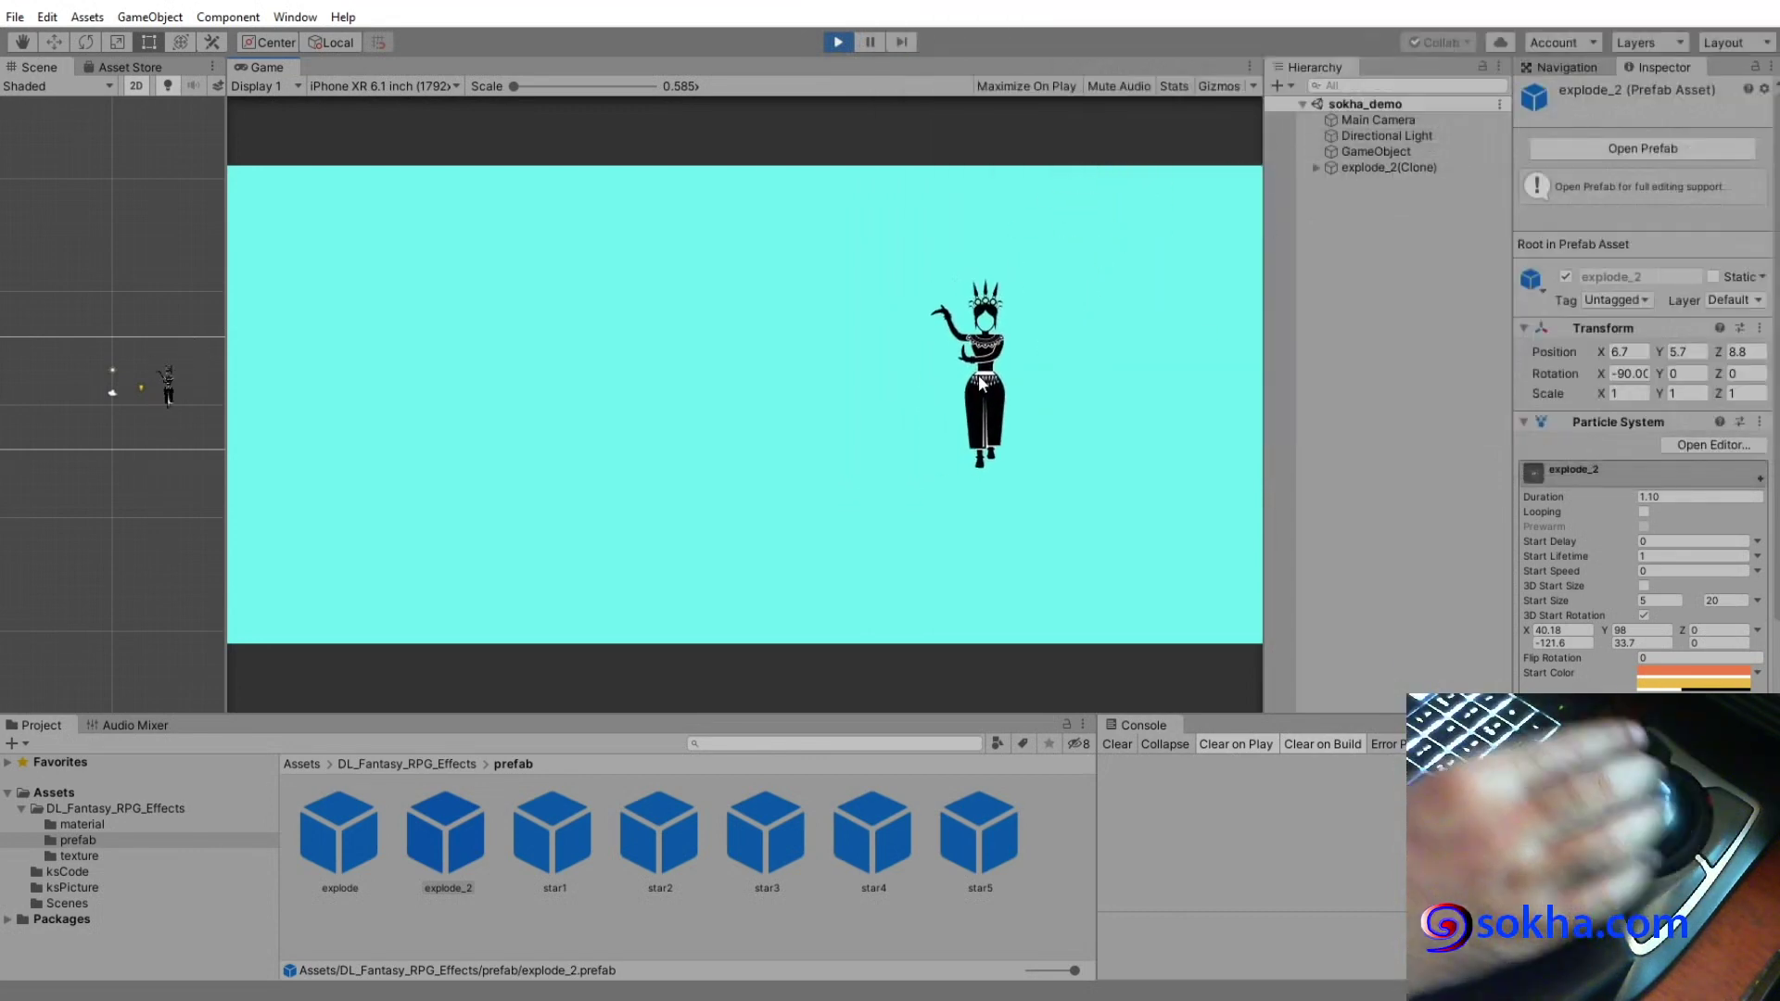
Click nineteen spots across the running Game view, filling the scene with about twenty explode_2 clones.
left_click(978, 376)
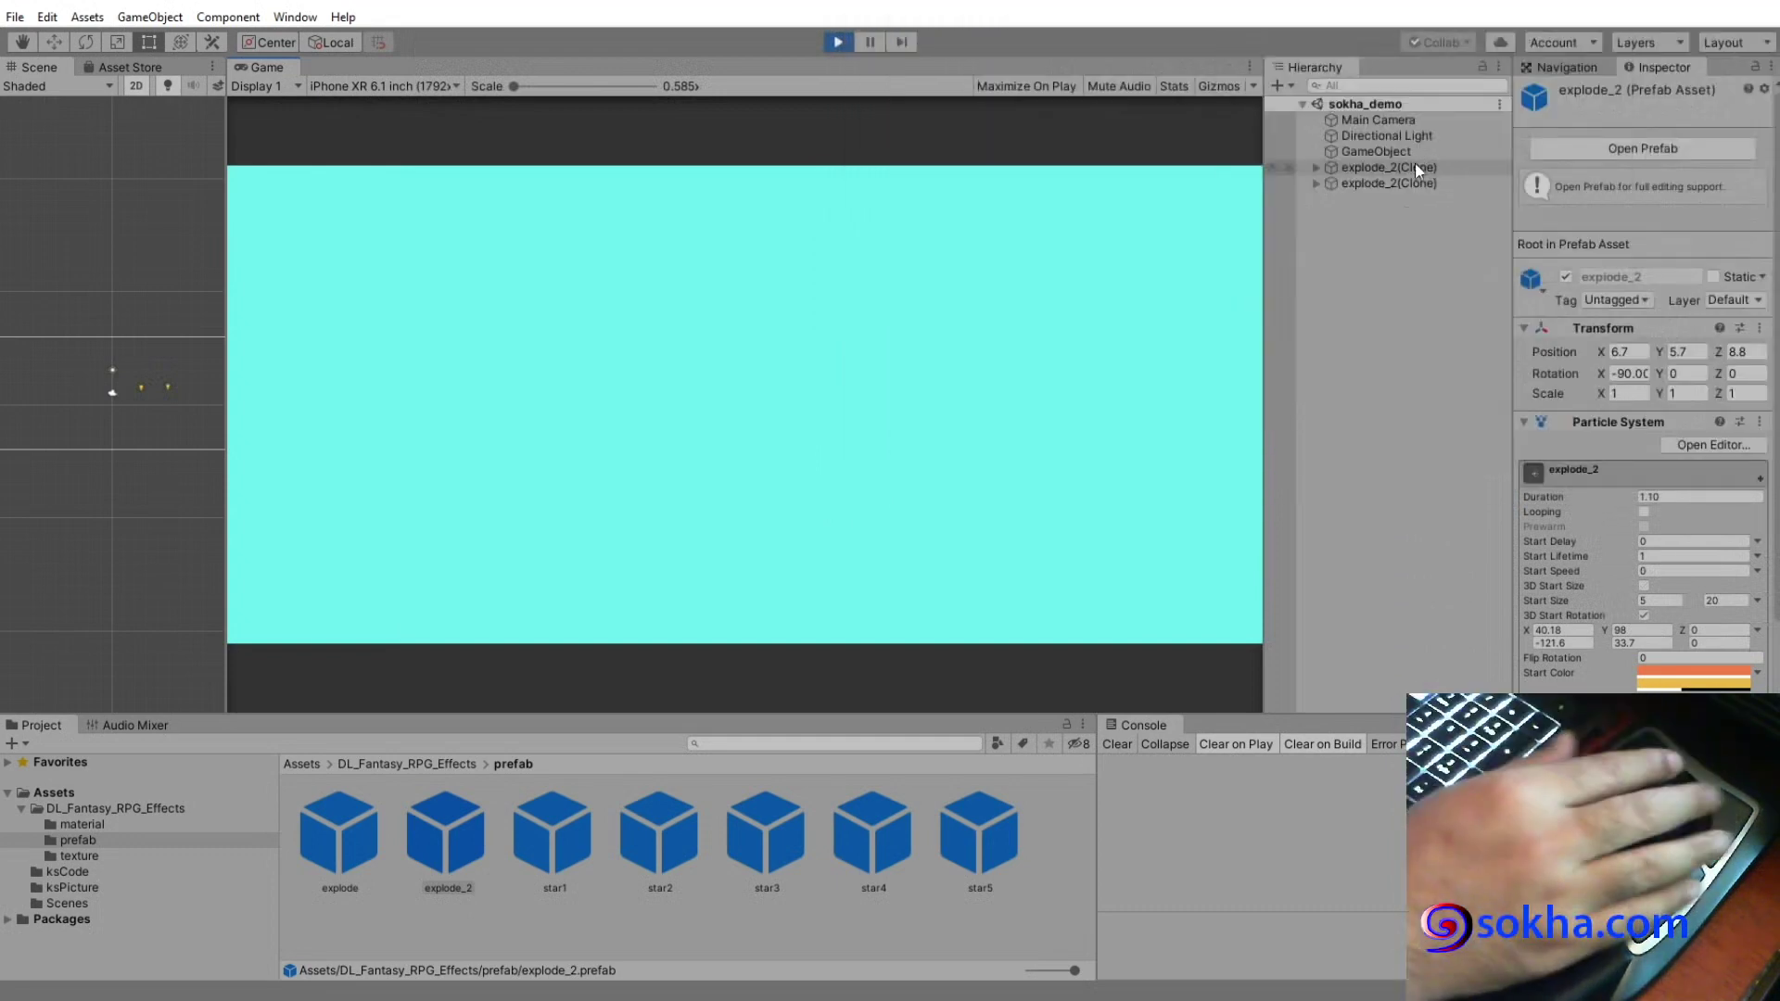
left_click(516, 333)
left_click(575, 435)
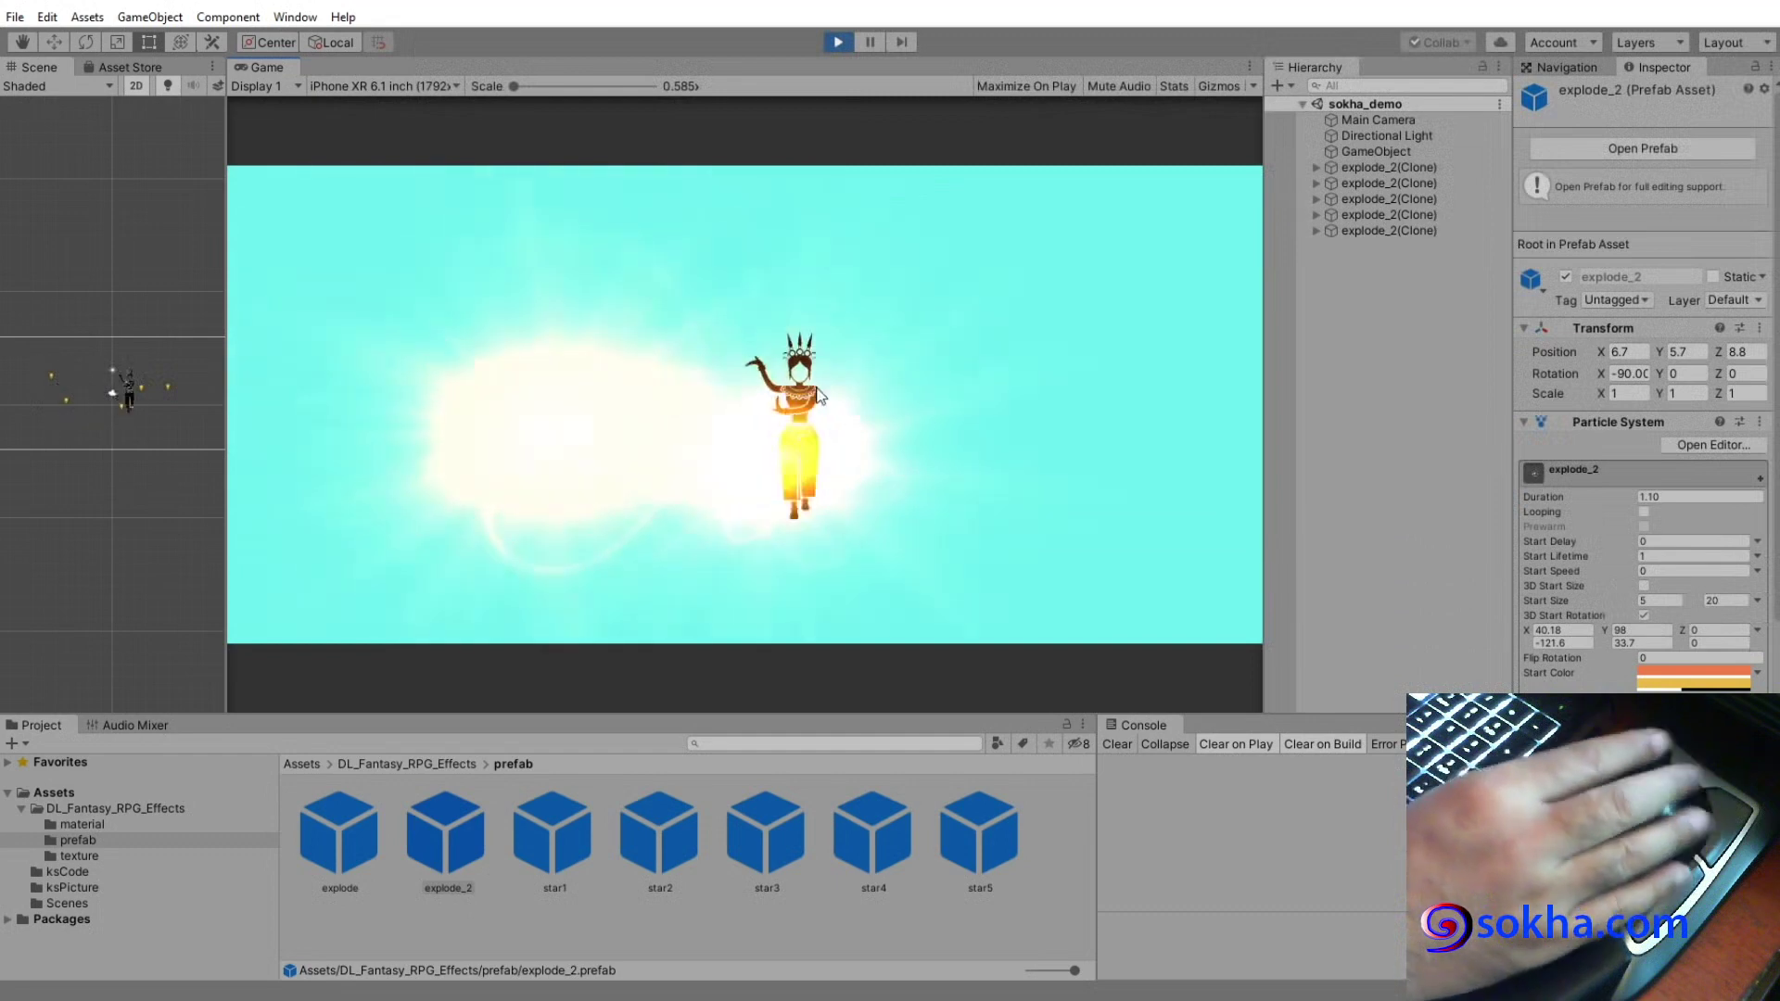
left_click(778, 455)
left_click(909, 269)
left_click(1066, 349)
left_click(755, 377)
left_click(457, 337)
left_click(517, 278)
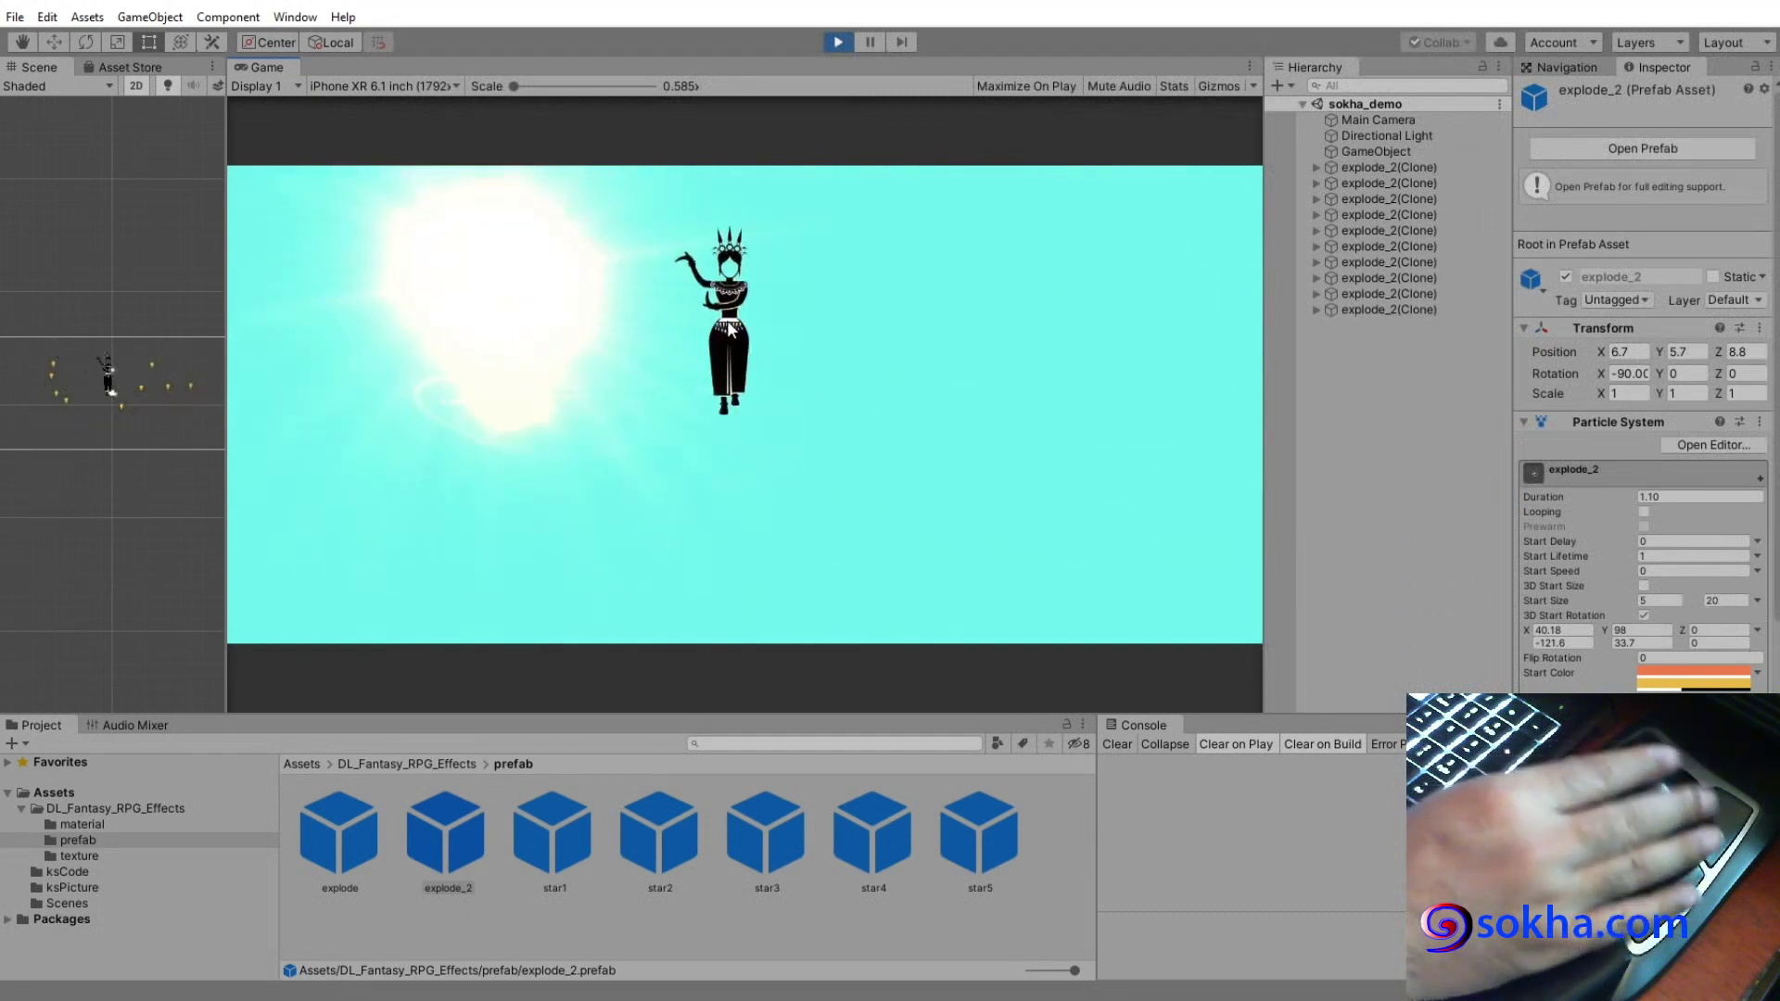
left_click(727, 352)
left_click(760, 467)
left_click(741, 529)
left_click(491, 389)
left_click(779, 306)
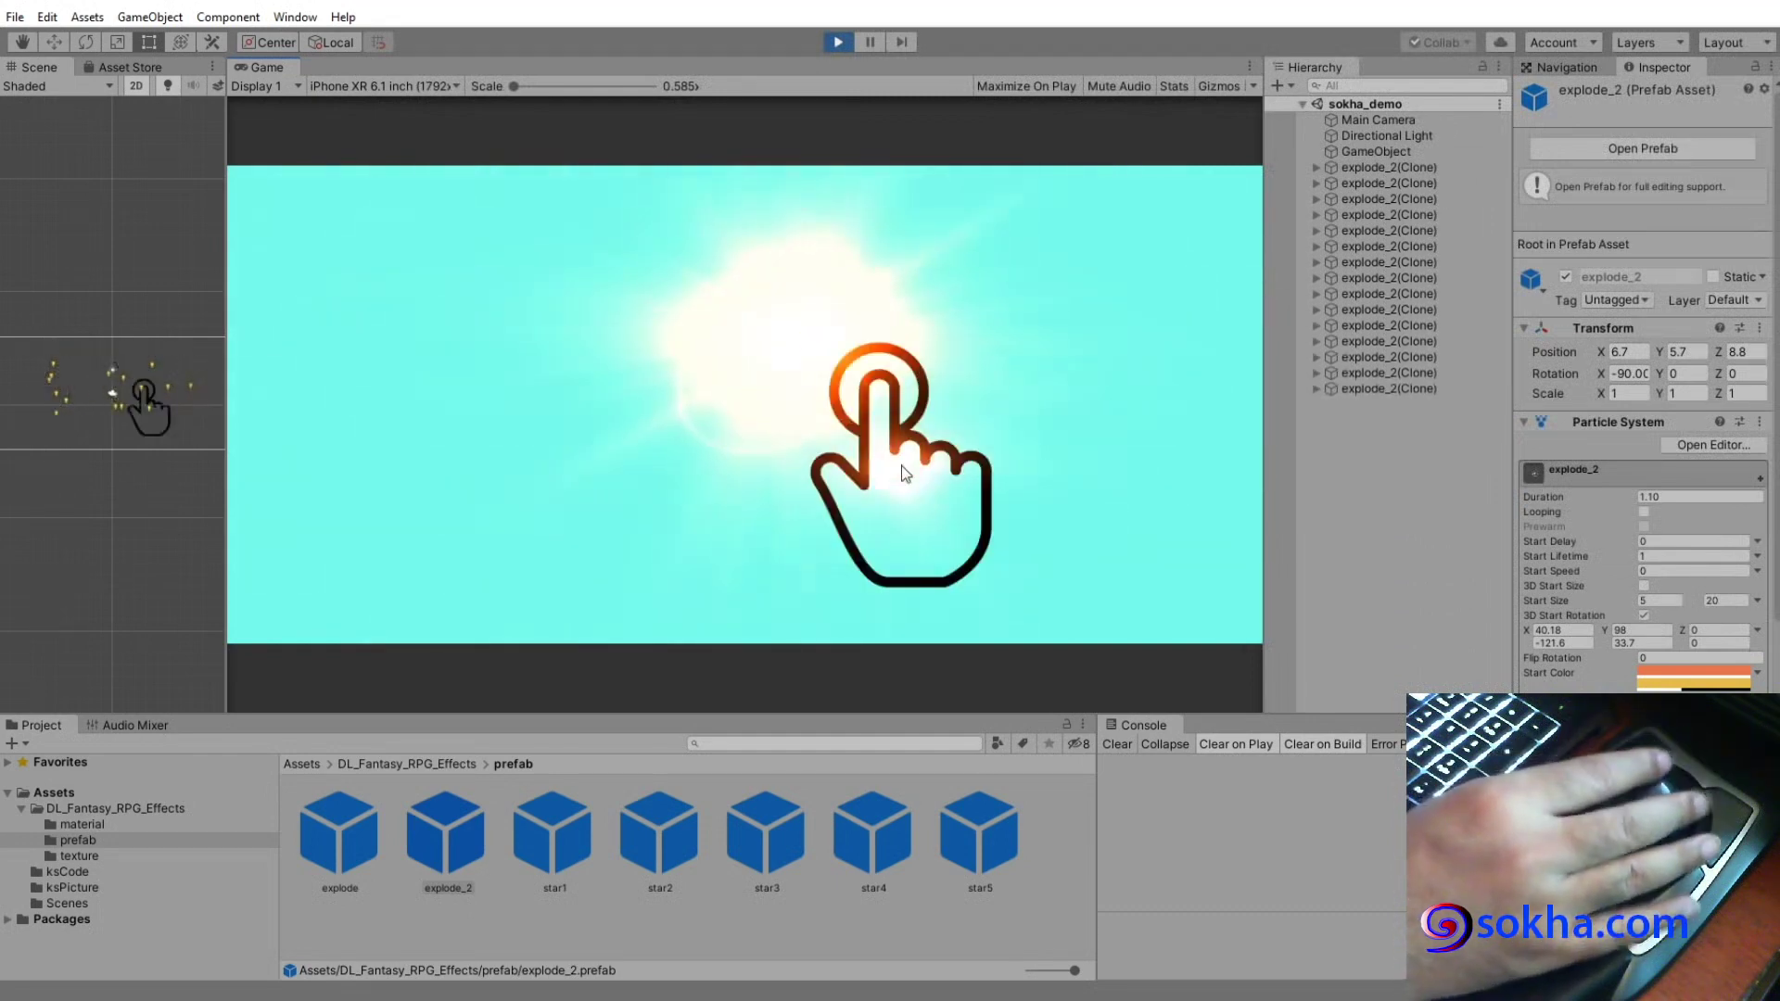
left_click(889, 445)
left_click(1030, 382)
left_click(918, 343)
left_click(760, 241)
left_click(570, 364)
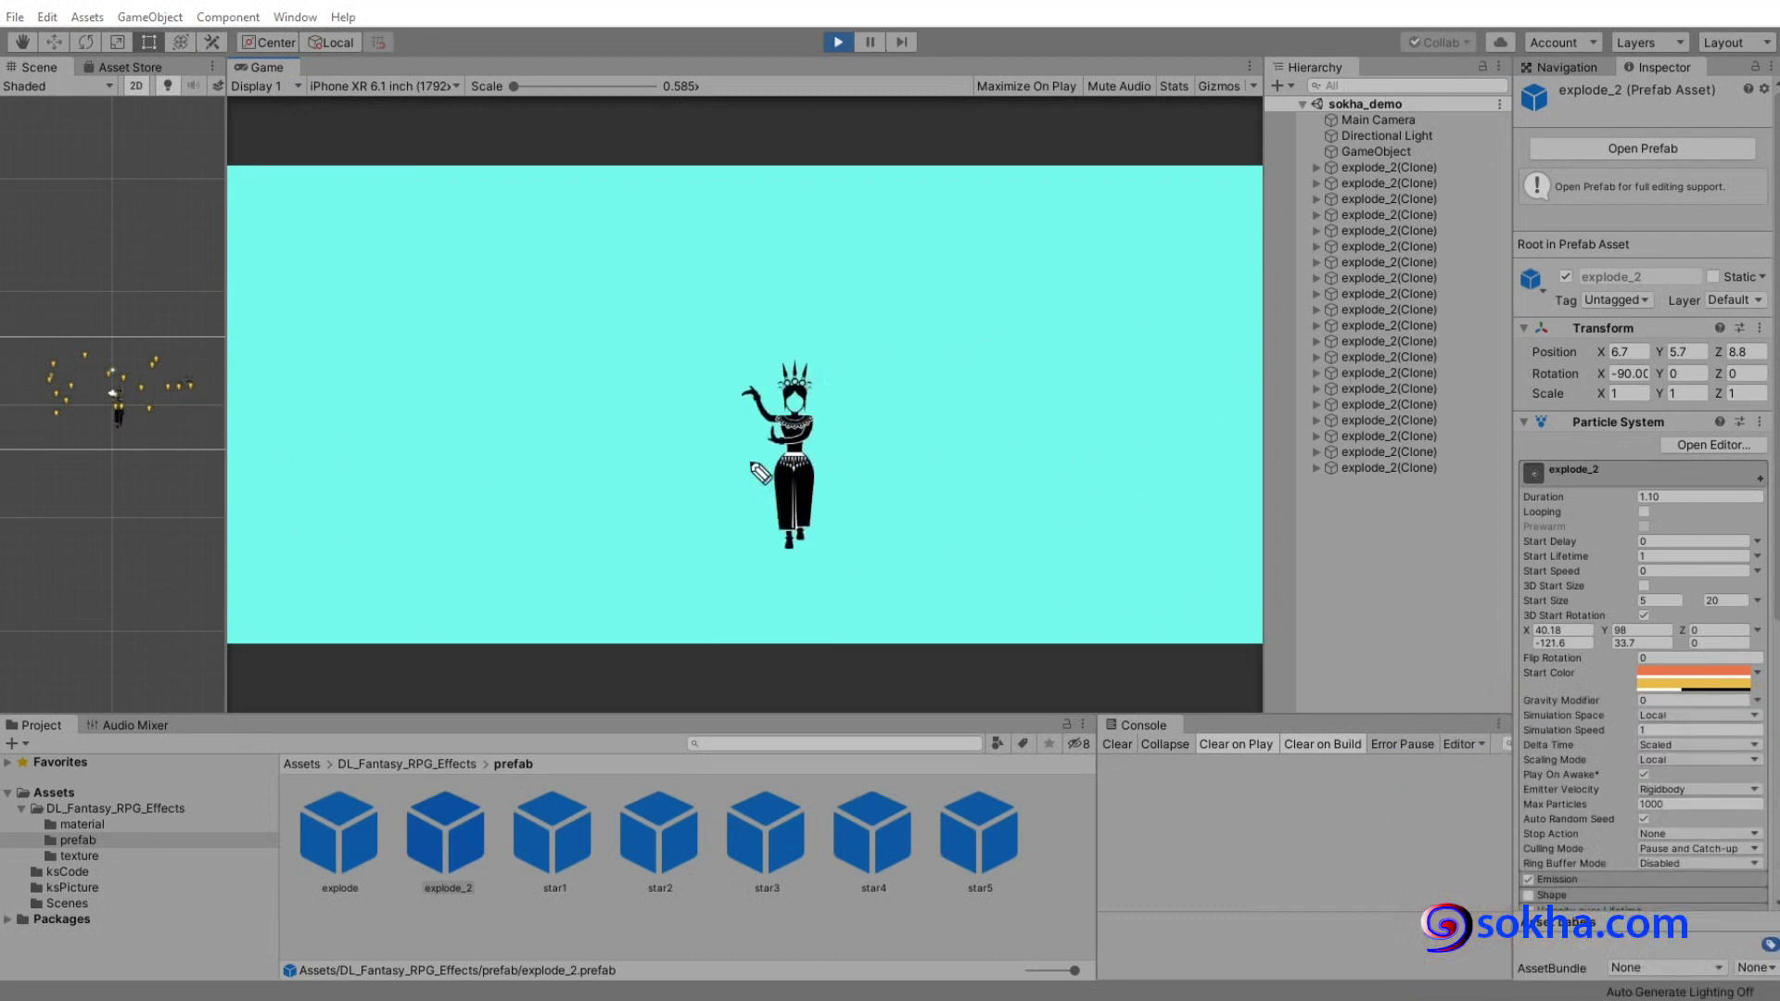
Highlight the spawned explode_2 clones in the hierarchy and scene, then widen the Scene view to show them all.
mouse_move(1442, 160)
left_mouse_down()
mouse_move(1467, 371)
mouse_move(1445, 485)
left_mouse_up()
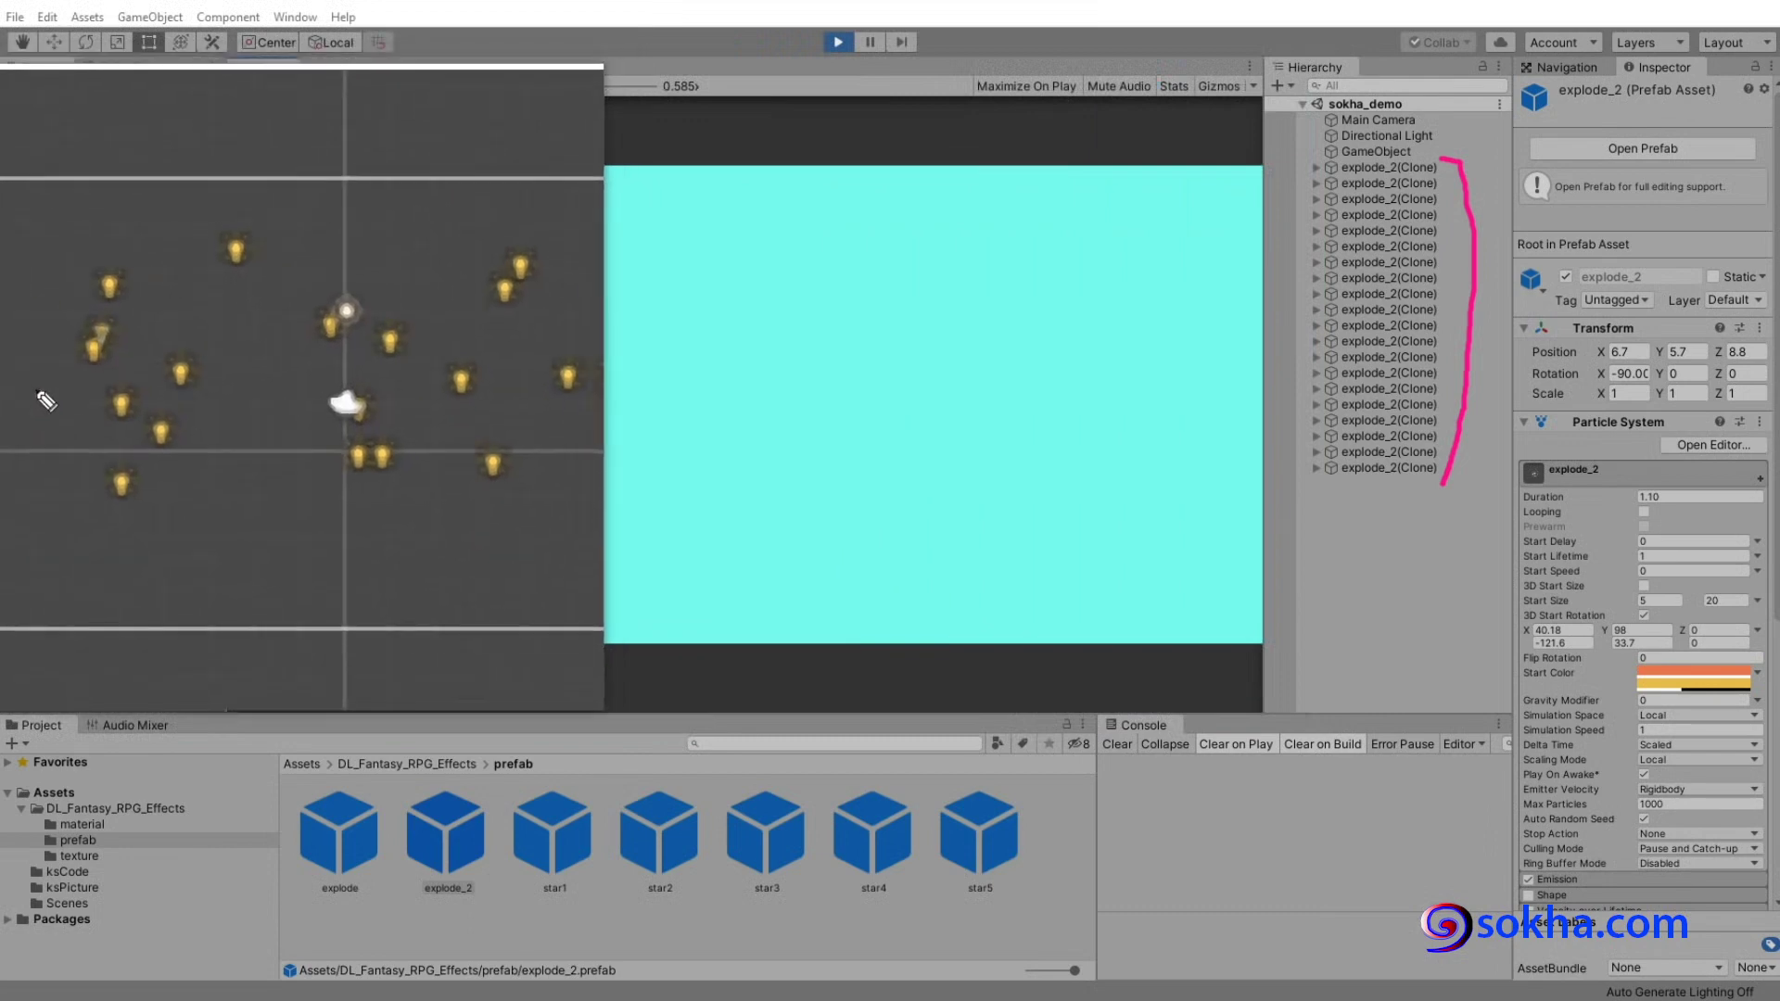
mouse_move(123, 316)
left_mouse_down()
mouse_move(162, 298)
mouse_move(114, 294)
left_mouse_up()
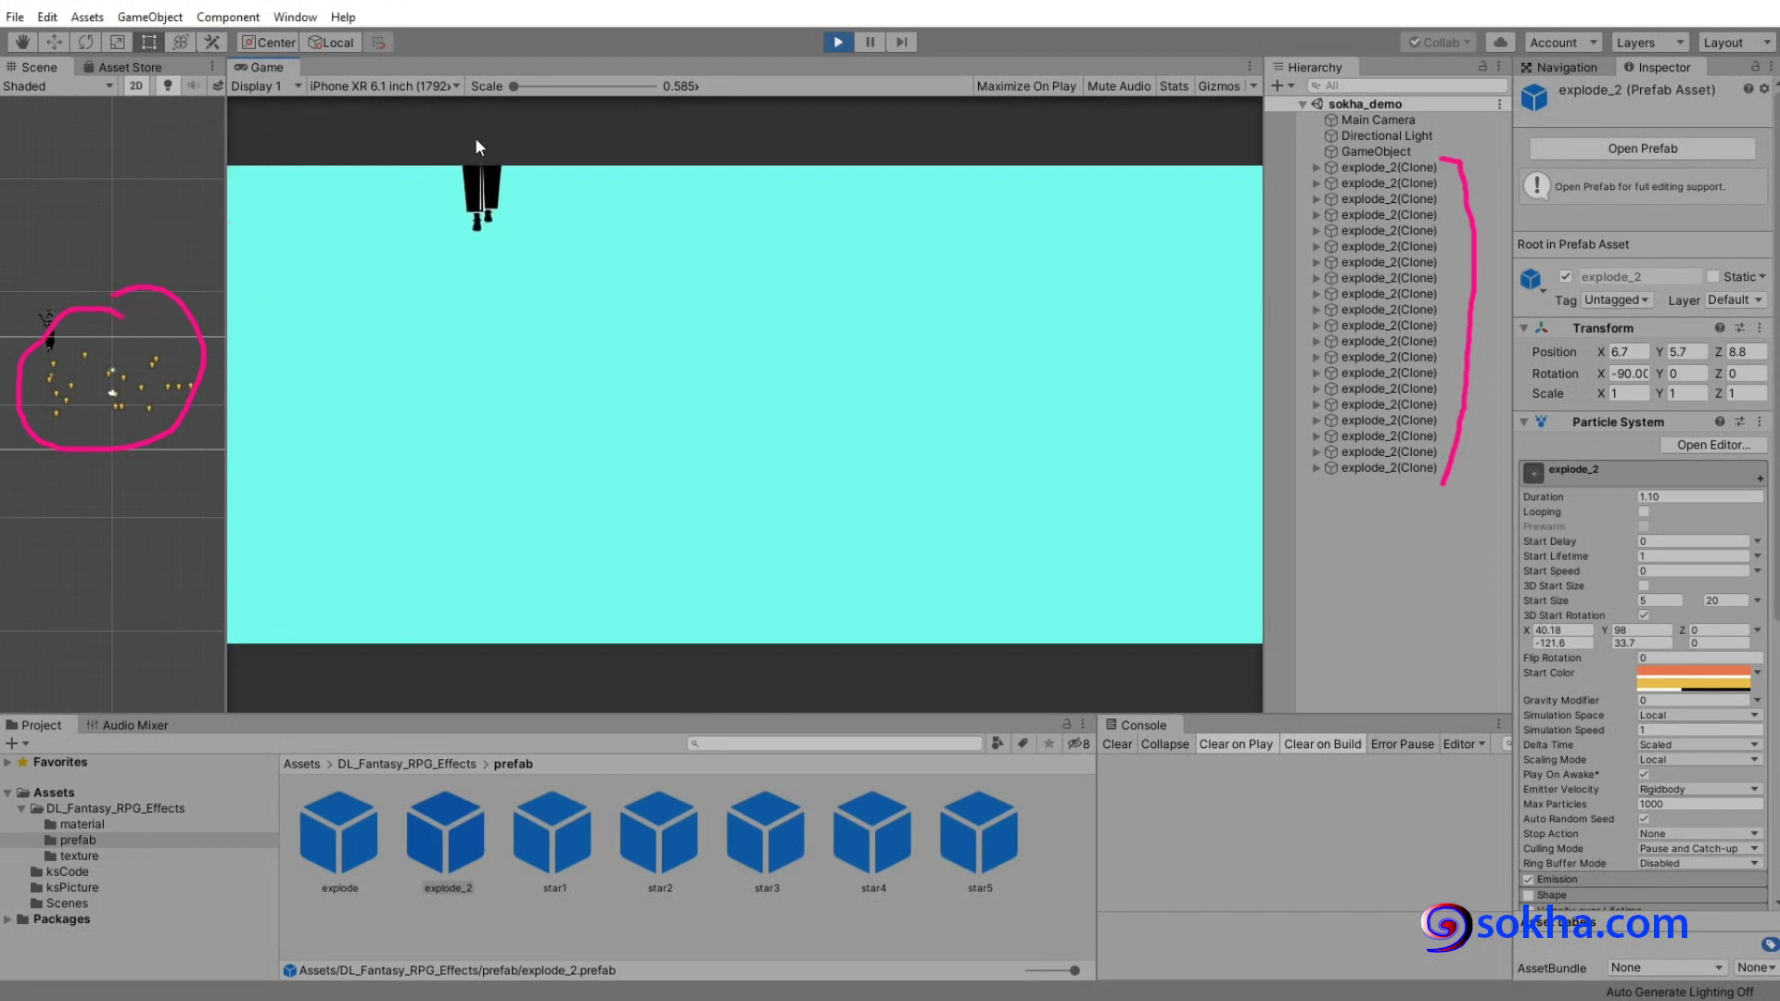
left_click_drag(226, 186, 755, 204)
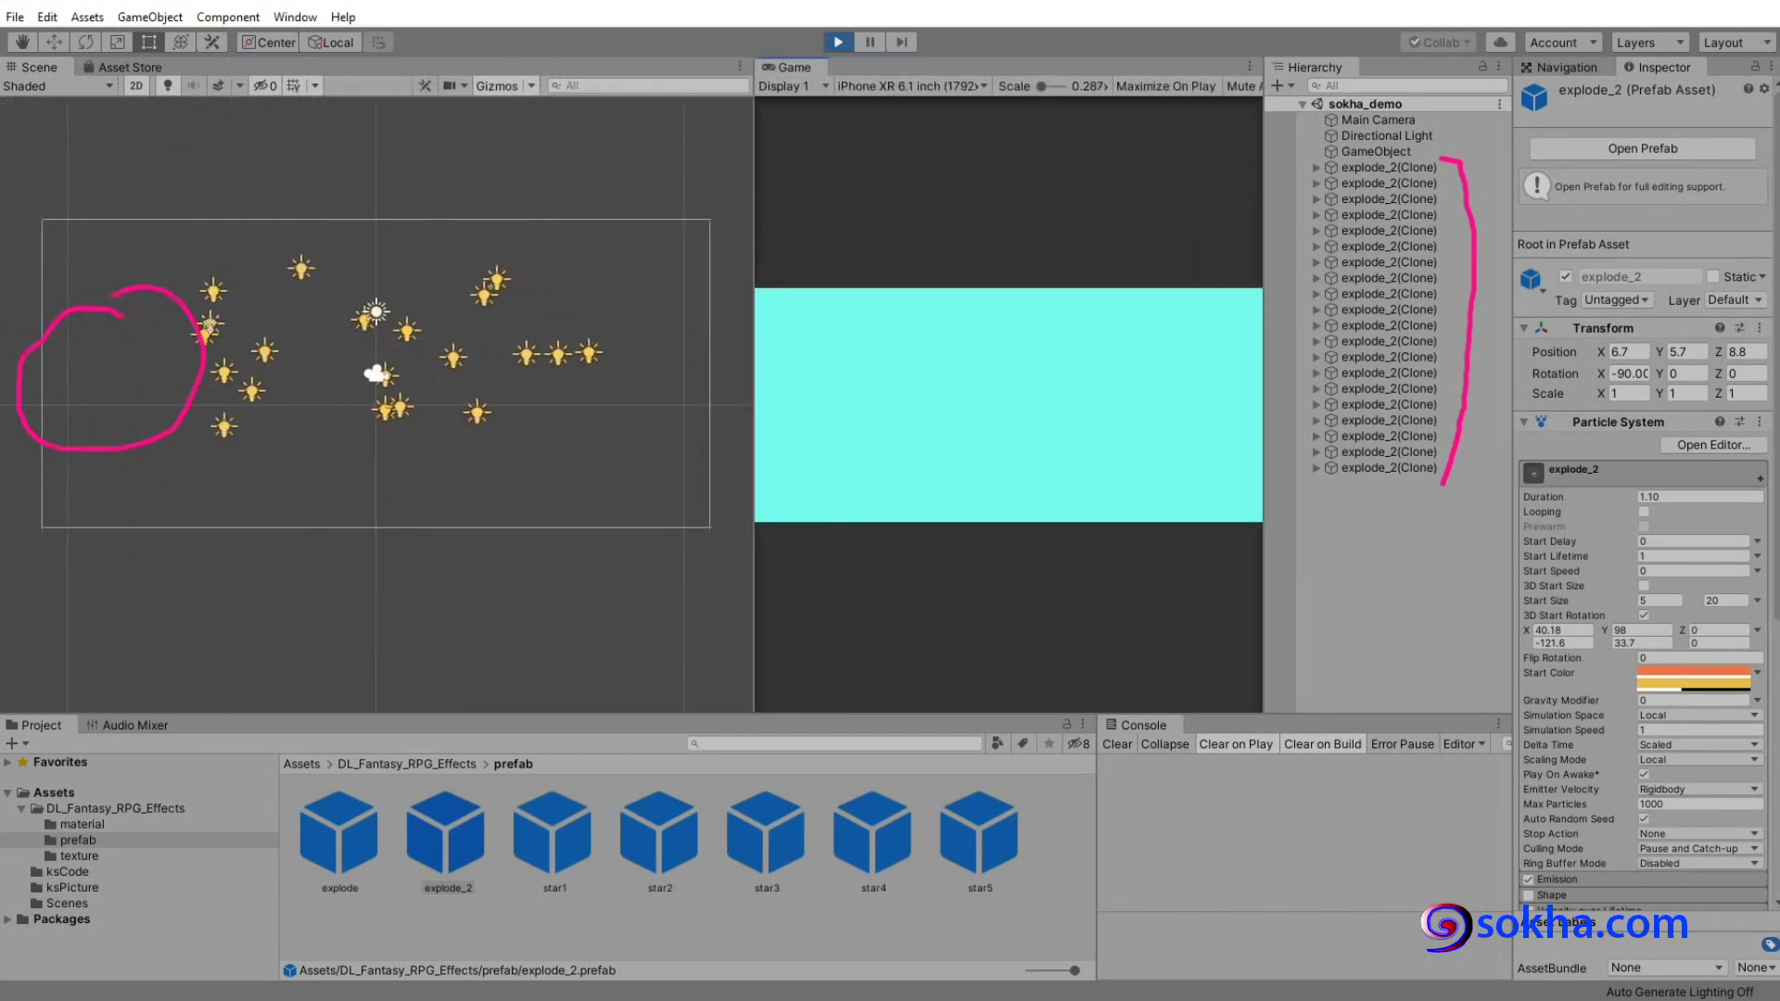
mouse_move(281, 220)
left_mouse_down()
mouse_move(511, 430)
mouse_move(225, 223)
left_mouse_up()
left_click_drag(1442, 160, 1444, 486)
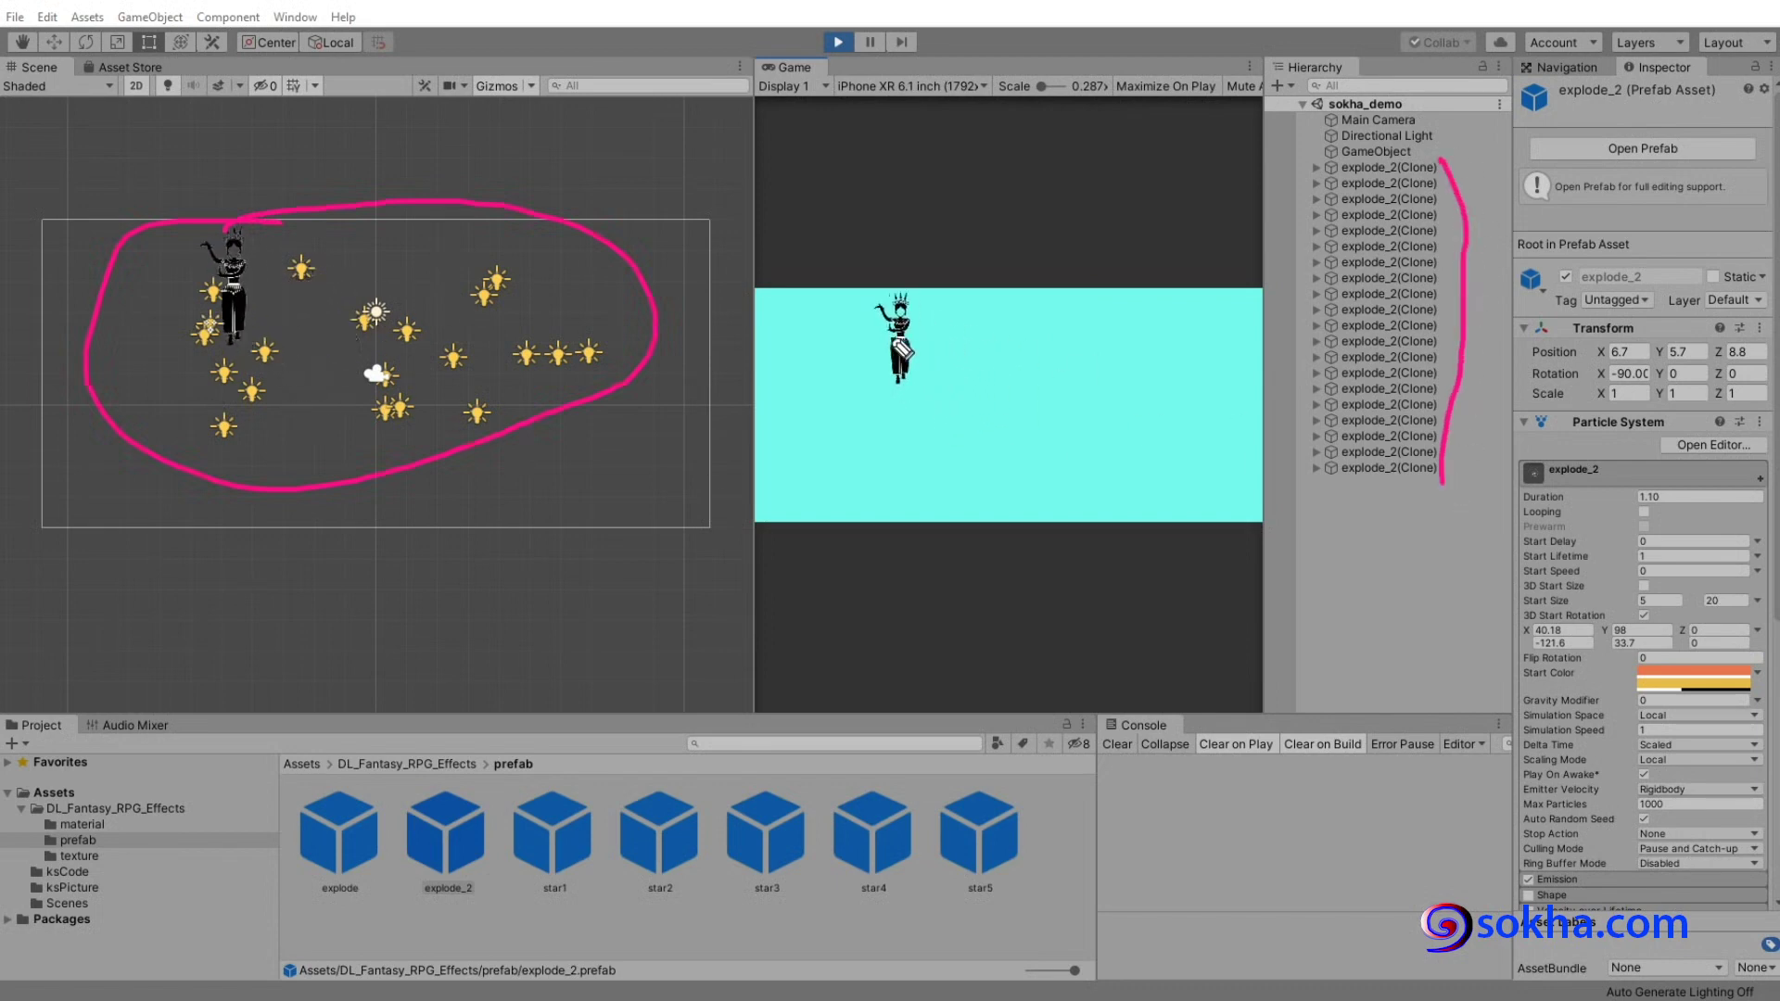
left_click_drag(908, 336, 1019, 336)
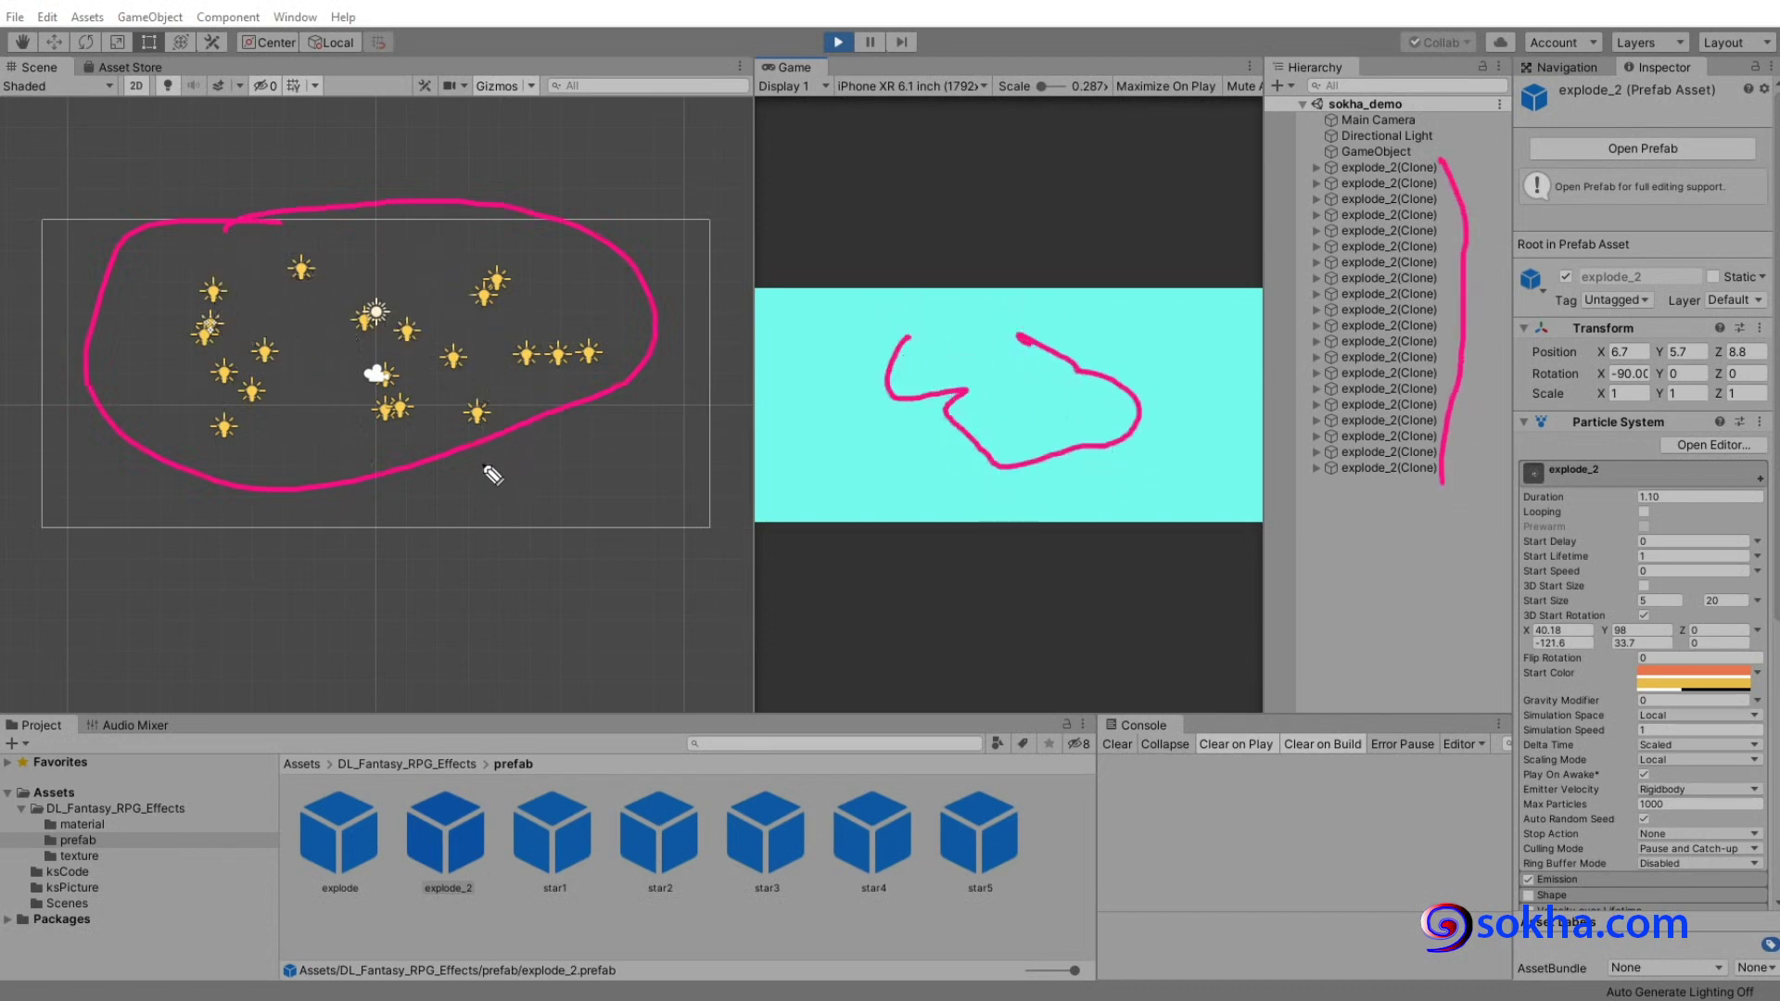
left_click_drag(489, 477, 482, 456)
left_click_drag(441, 524, 482, 458)
left_click_drag(483, 464, 533, 485)
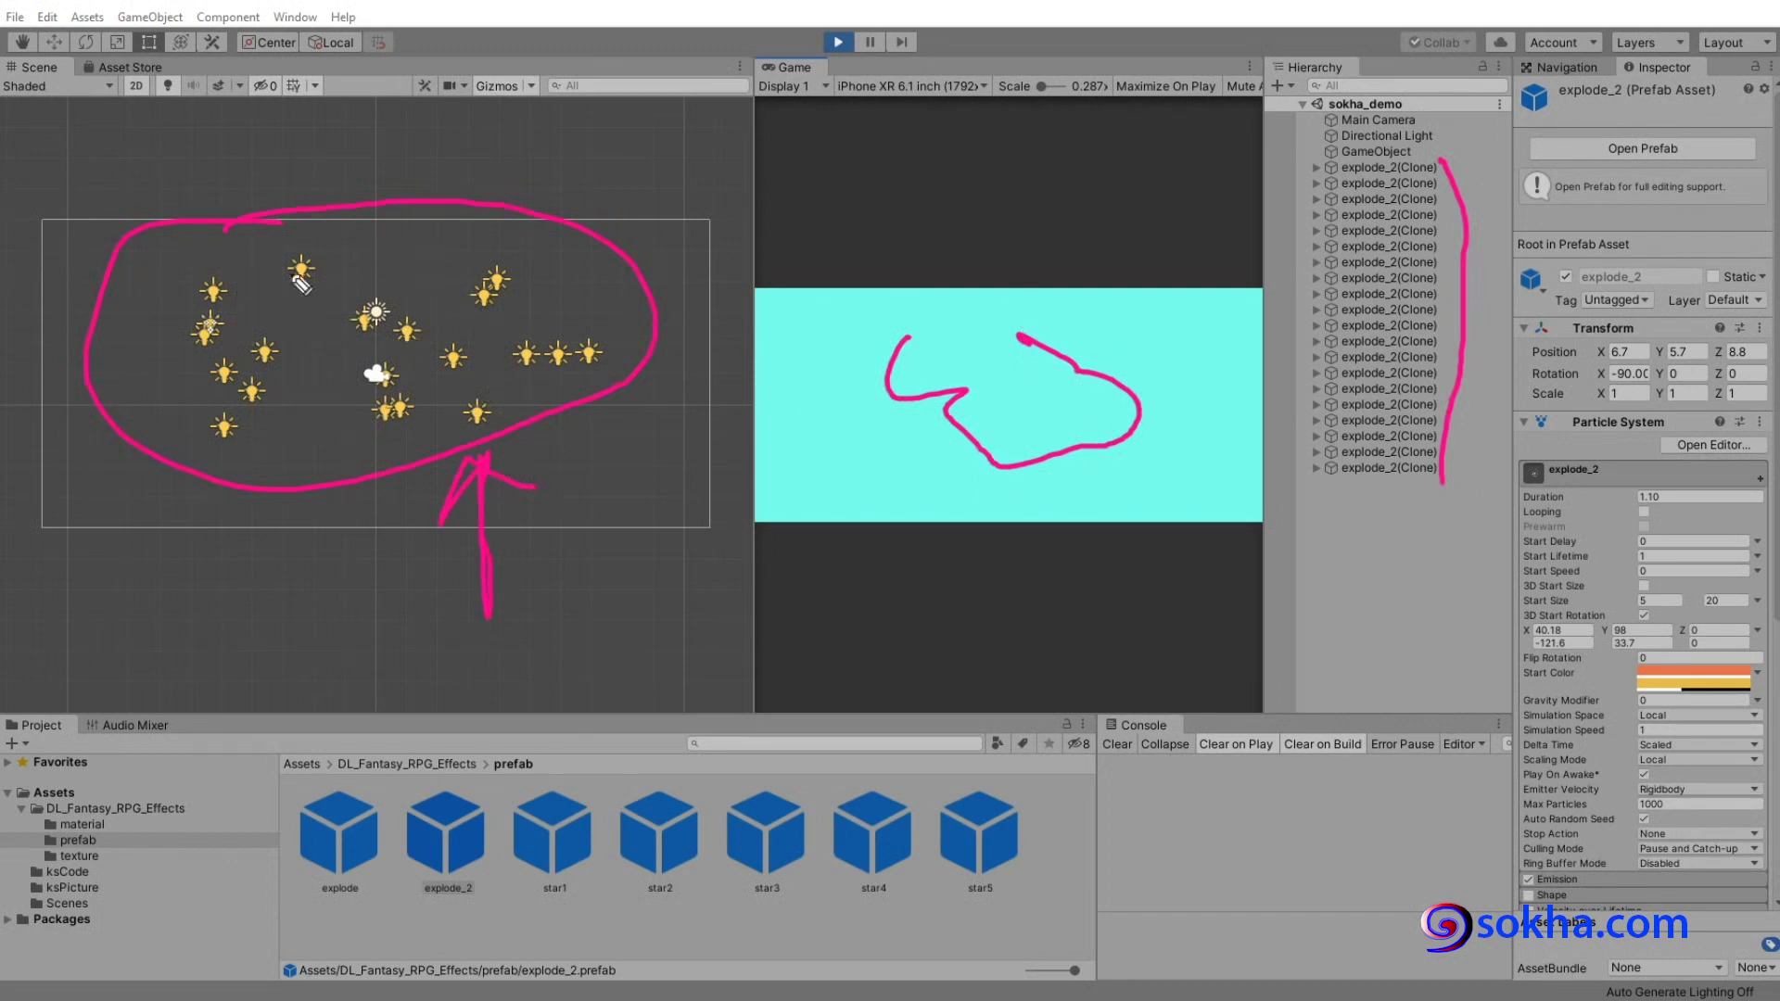
mouse_move(1313, 161)
left_mouse_down()
mouse_move(1277, 278)
mouse_move(1451, 484)
left_mouse_up()
left_click_drag(1316, 158, 1455, 167)
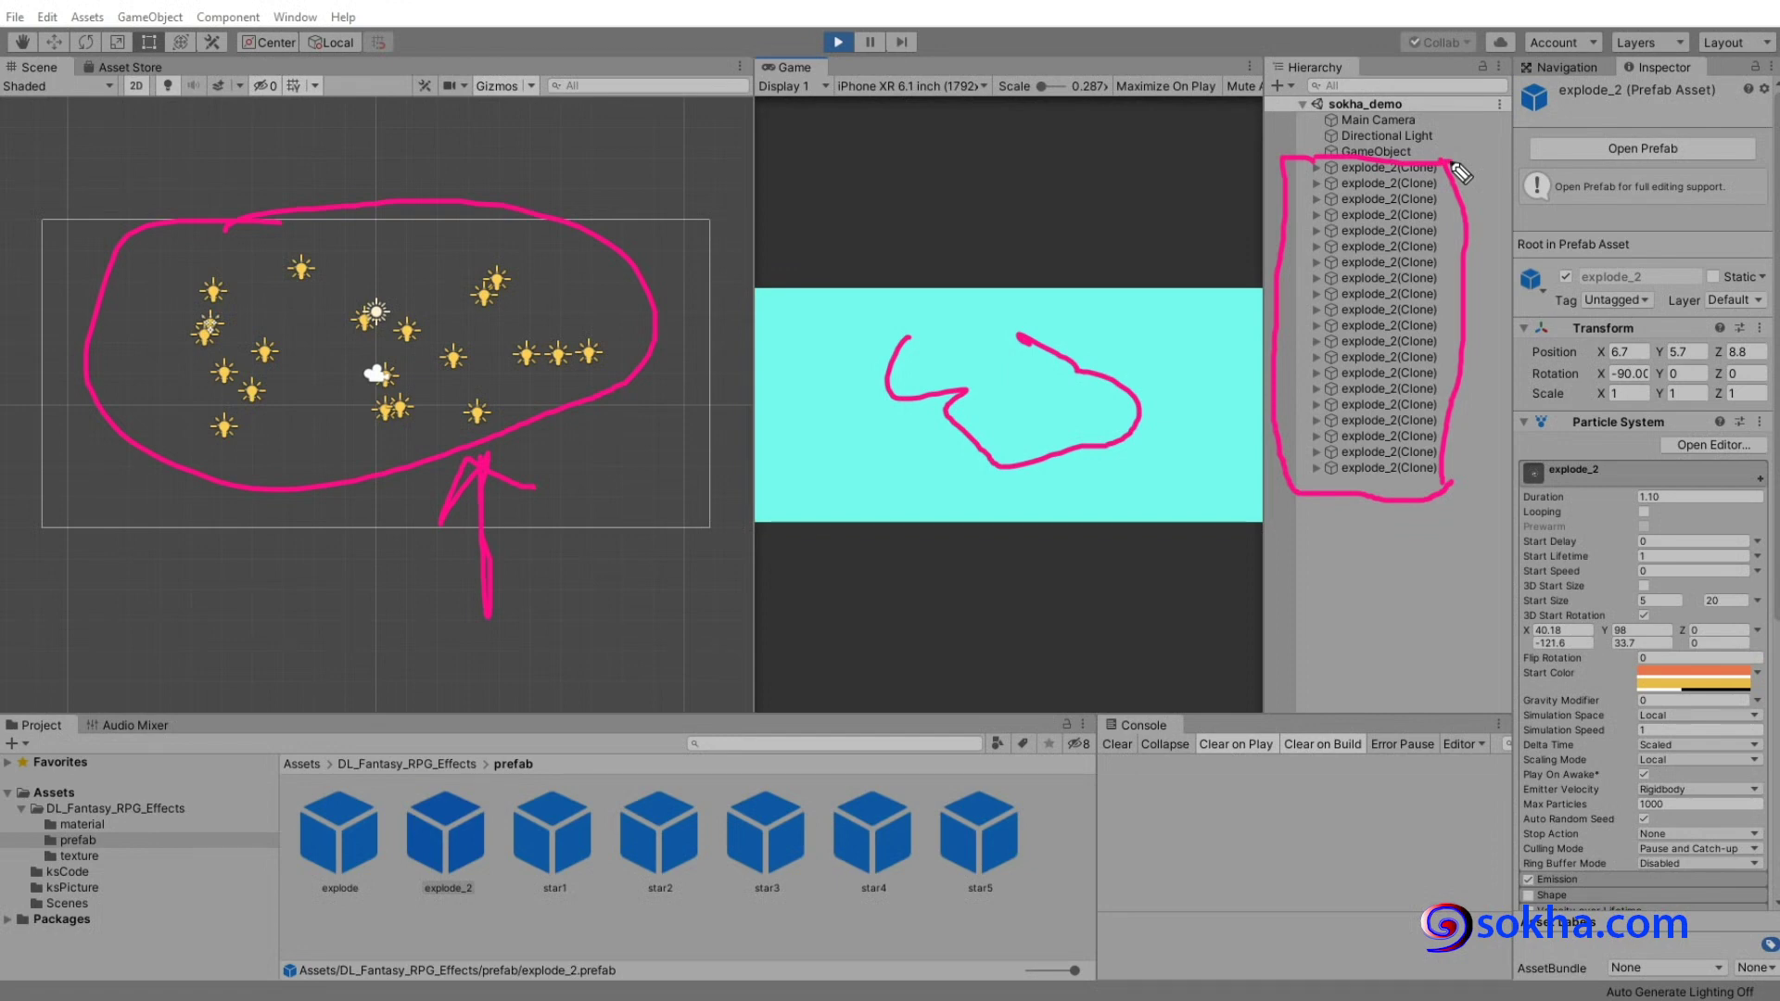
mouse_move(1451, 167)
left_mouse_down()
mouse_move(1496, 137)
mouse_move(1486, 173)
left_mouse_up()
left_click_drag(512, 262, 496, 280)
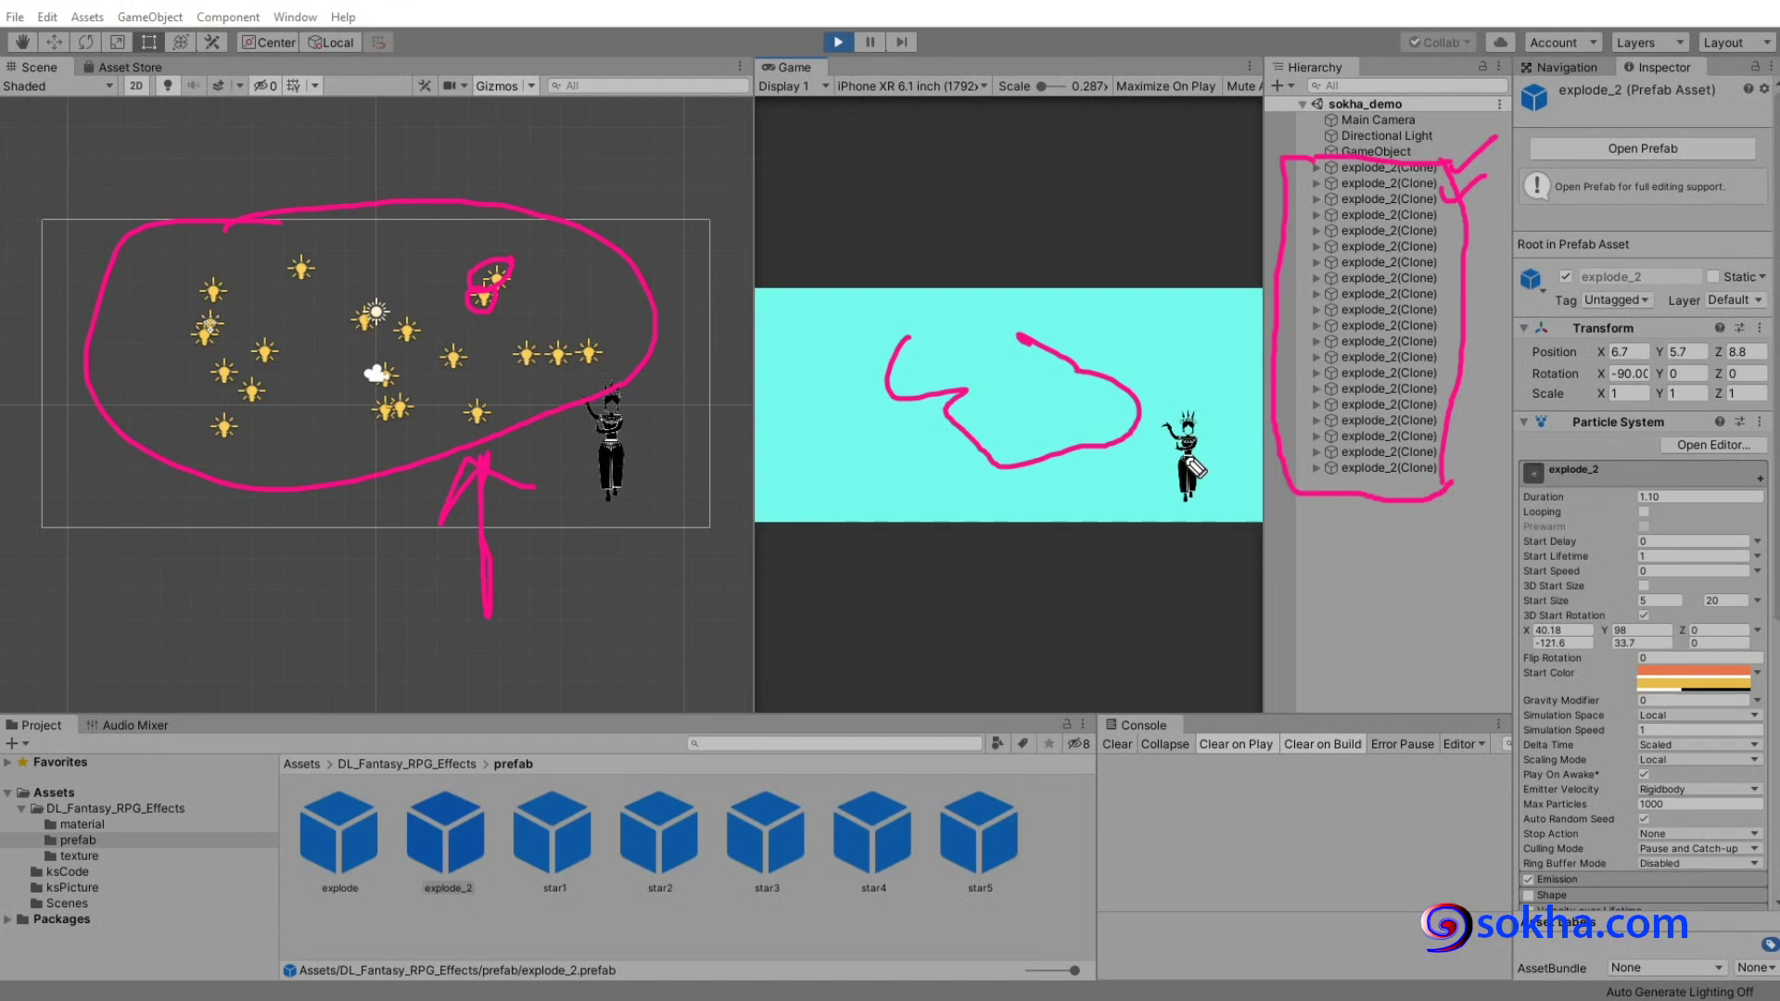
left_click_drag(1371, 189, 1389, 556)
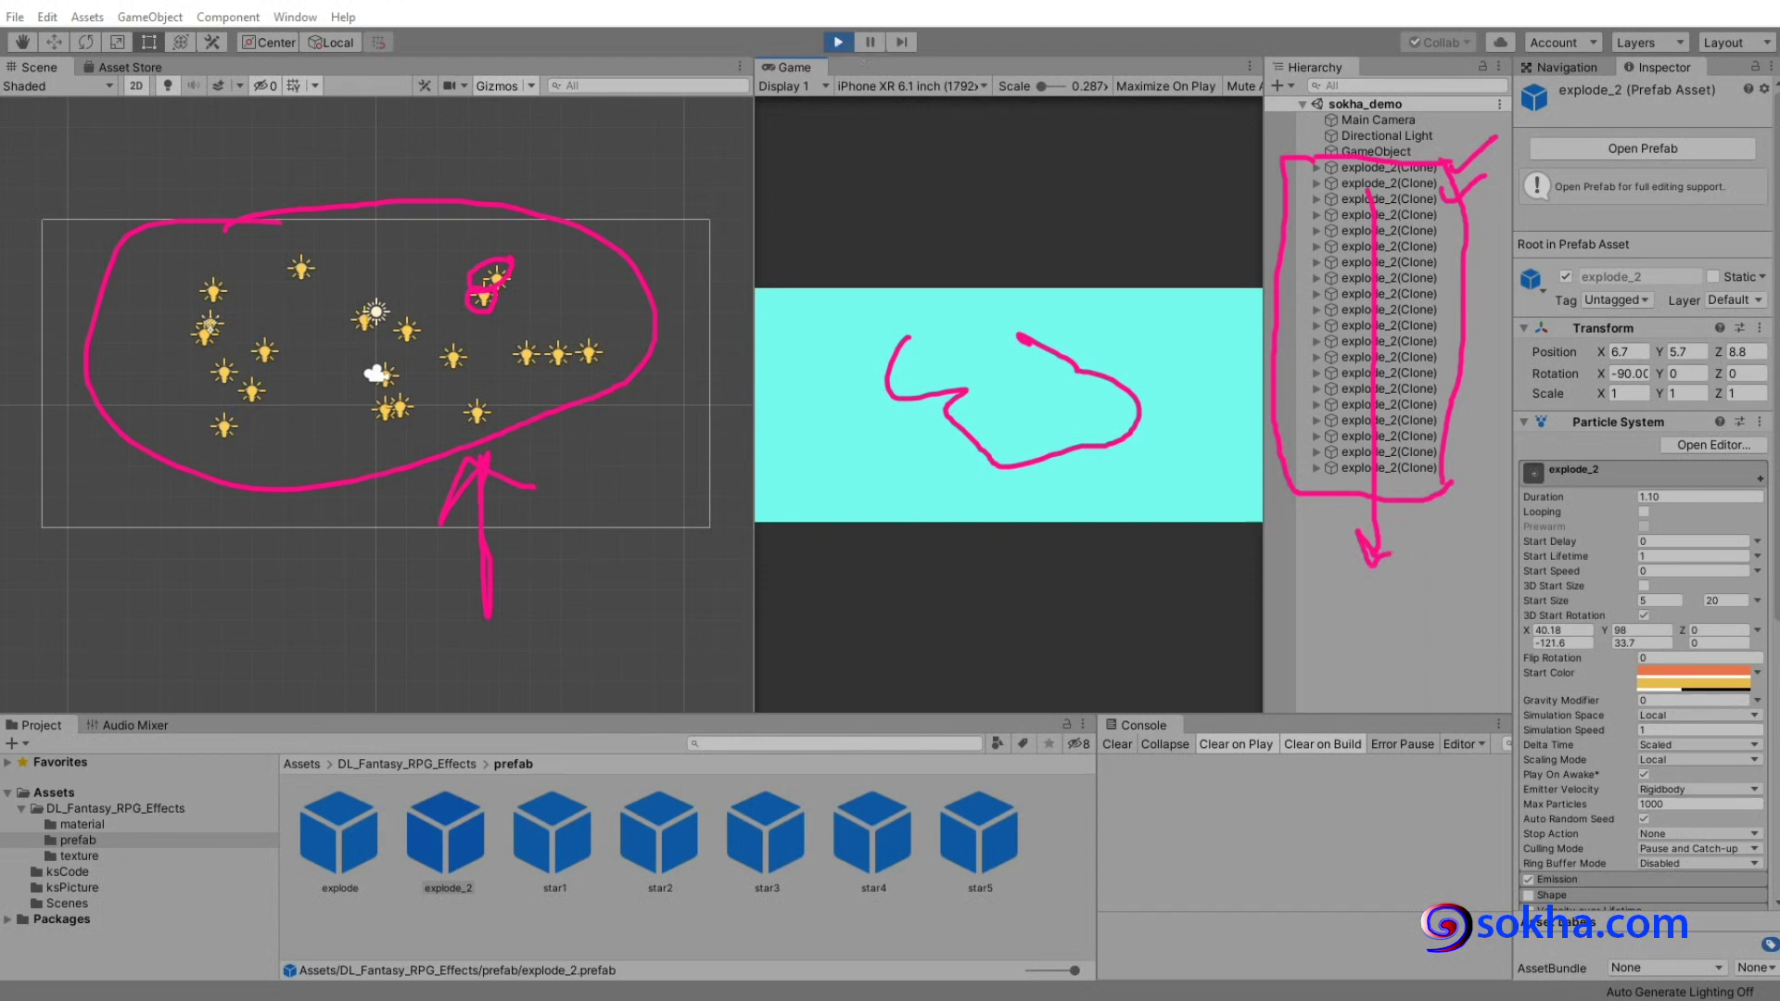
Exit play mode, point out the hierarchy now free of explode_2 clones, and widen the Game view.
left_click(831, 42)
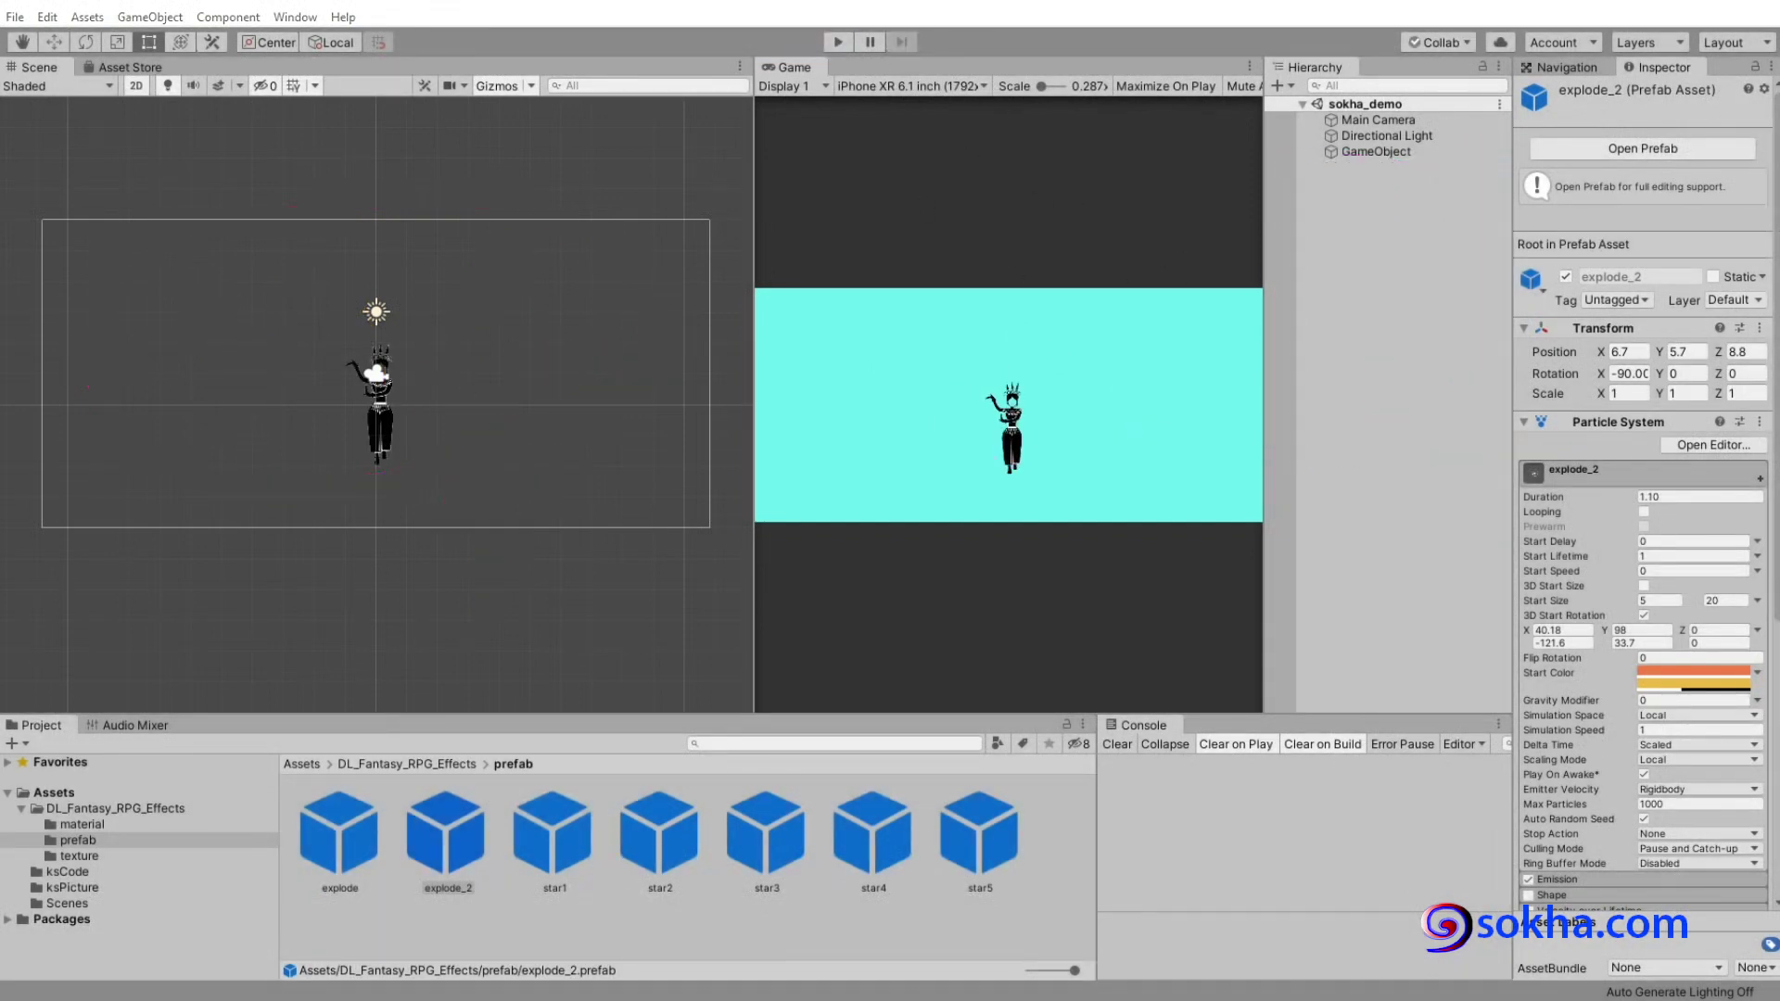
mouse_move(393, 241)
left_mouse_down()
mouse_move(387, 179)
mouse_move(337, 309)
left_mouse_up()
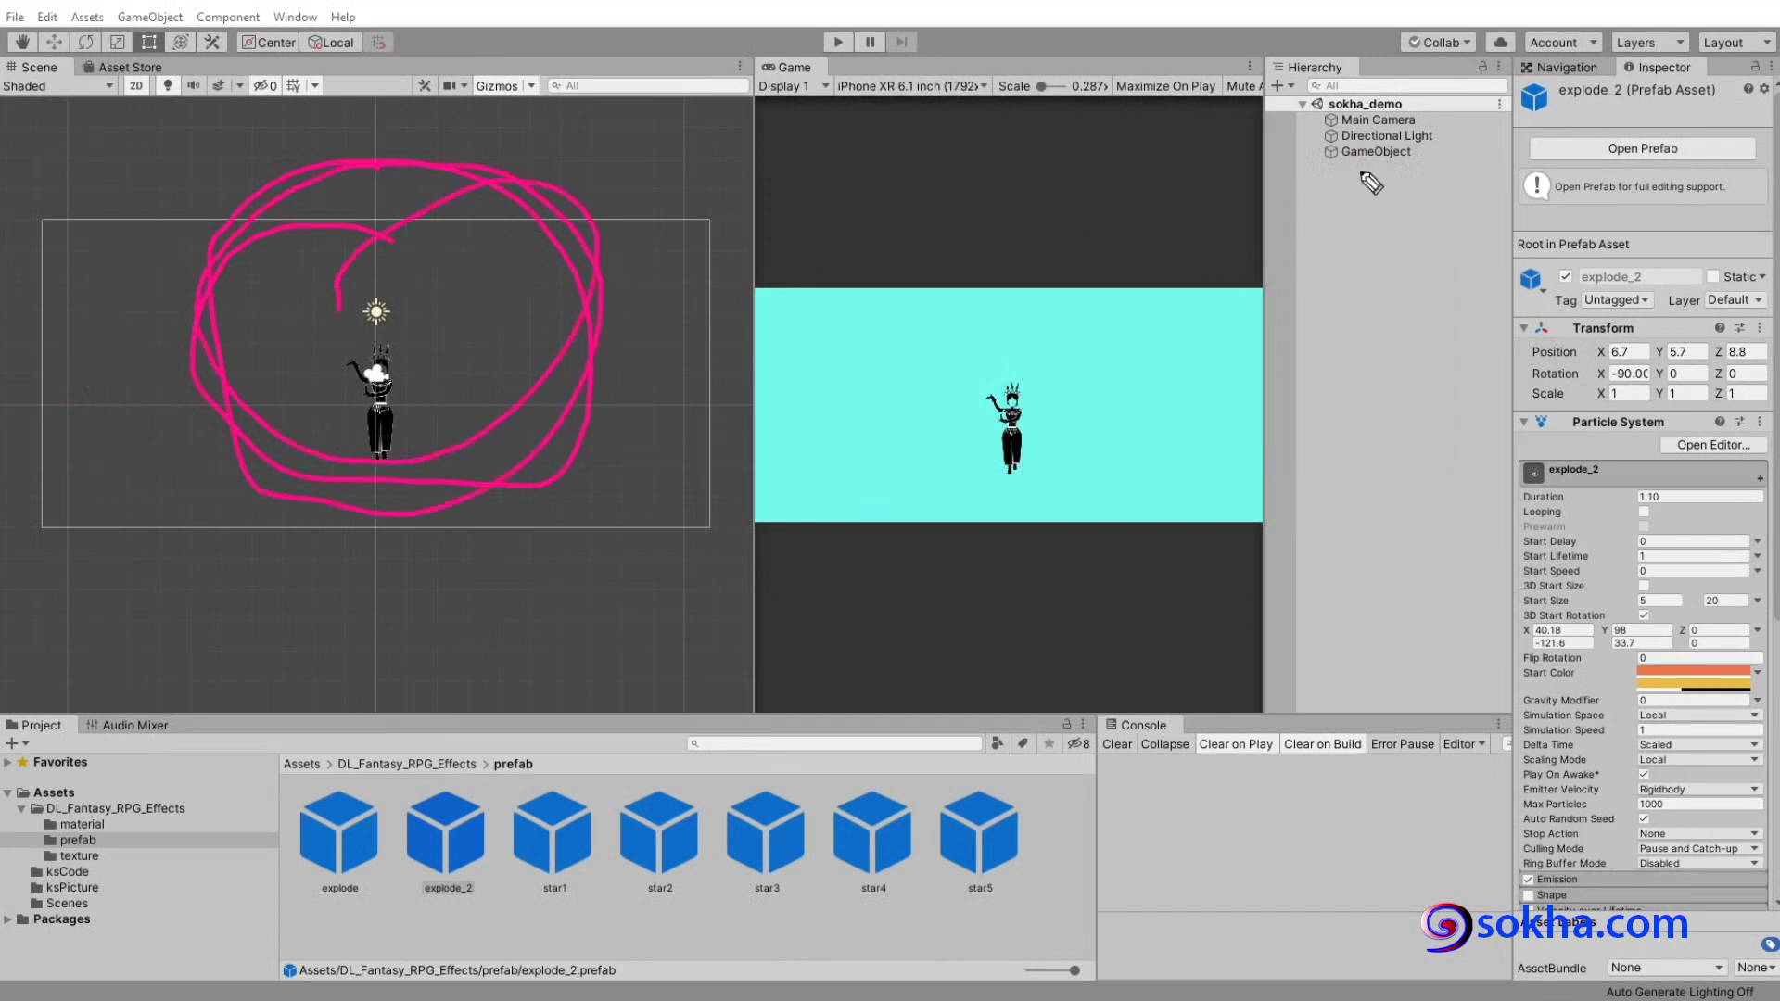
mouse_move(1362, 175)
left_mouse_down()
mouse_move(1351, 278)
mouse_move(1373, 441)
left_mouse_up()
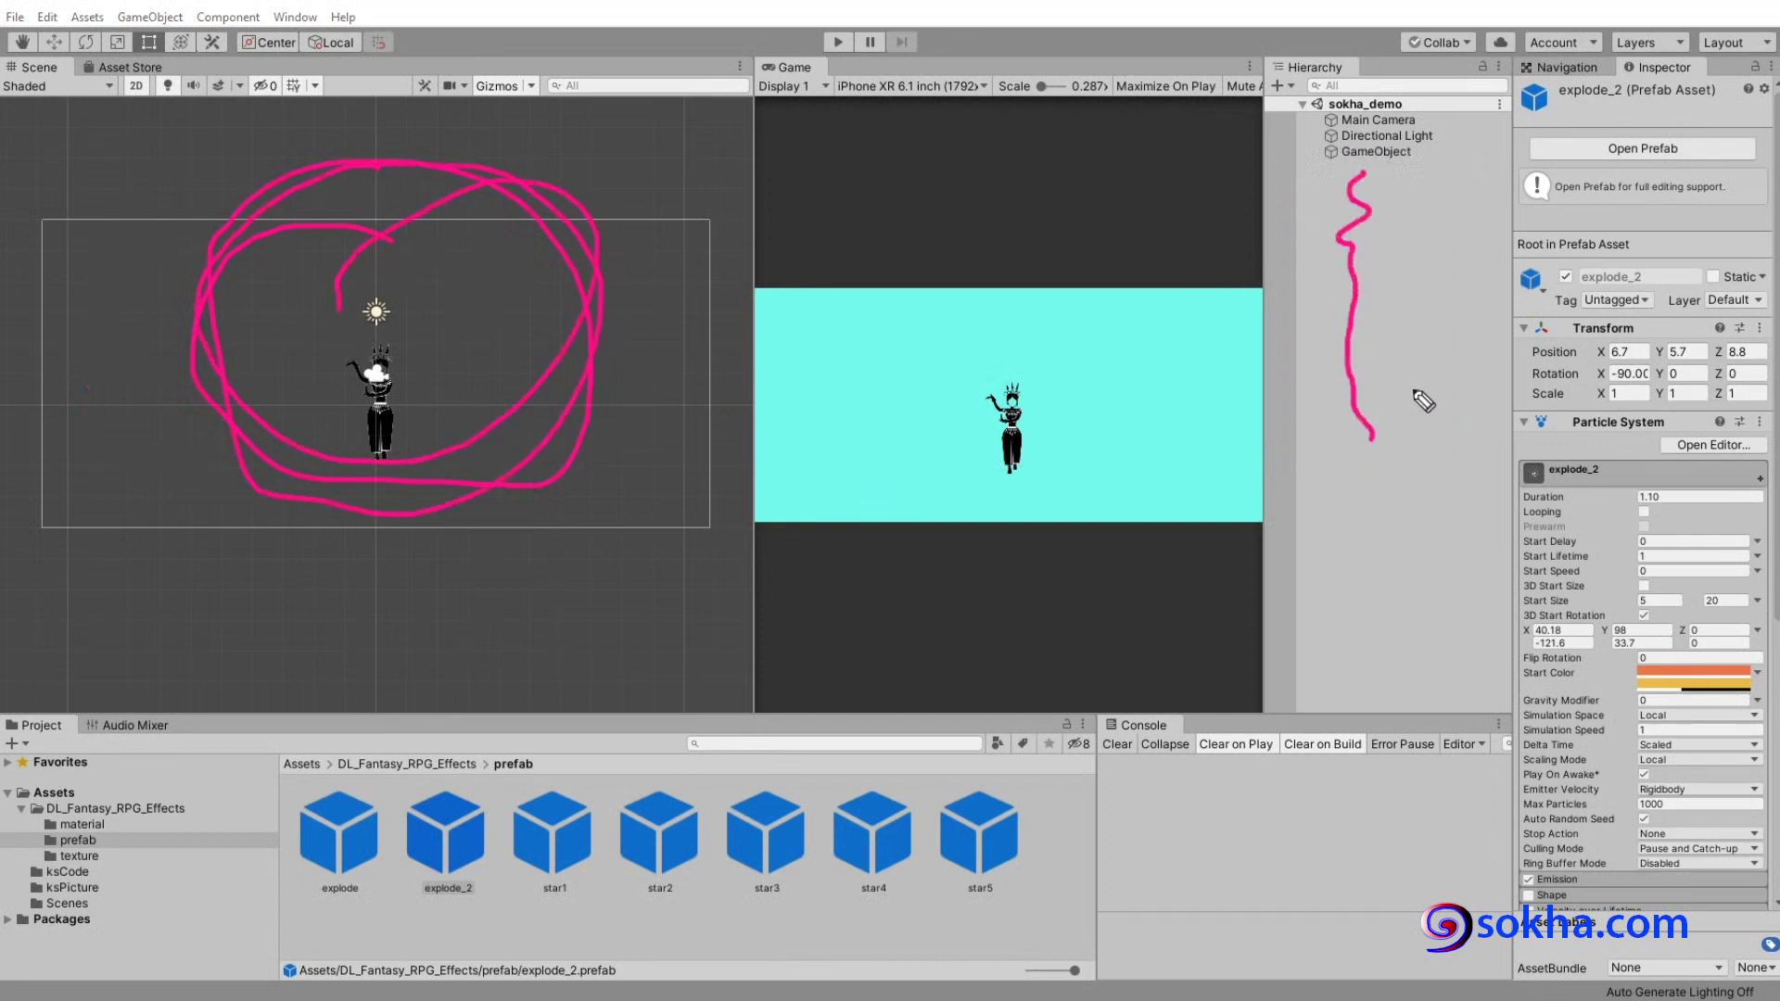
left_click_drag(1398, 182, 1390, 490)
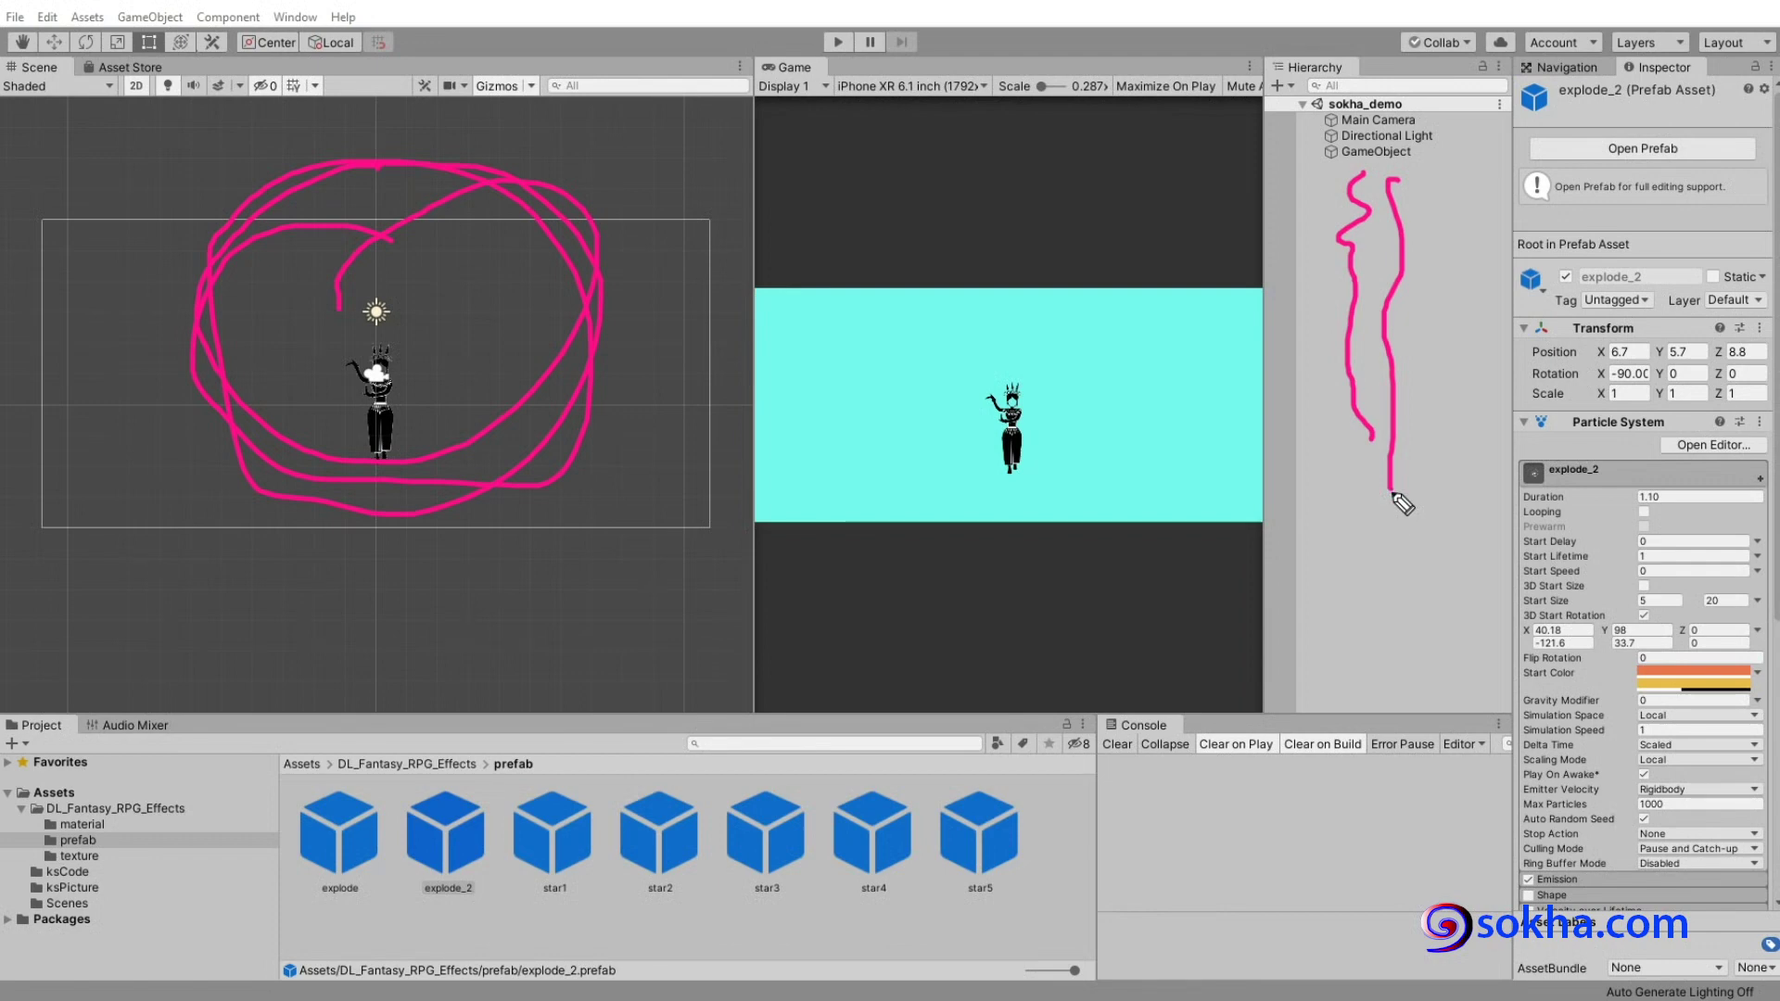
left_click_drag(1319, 171, 1350, 532)
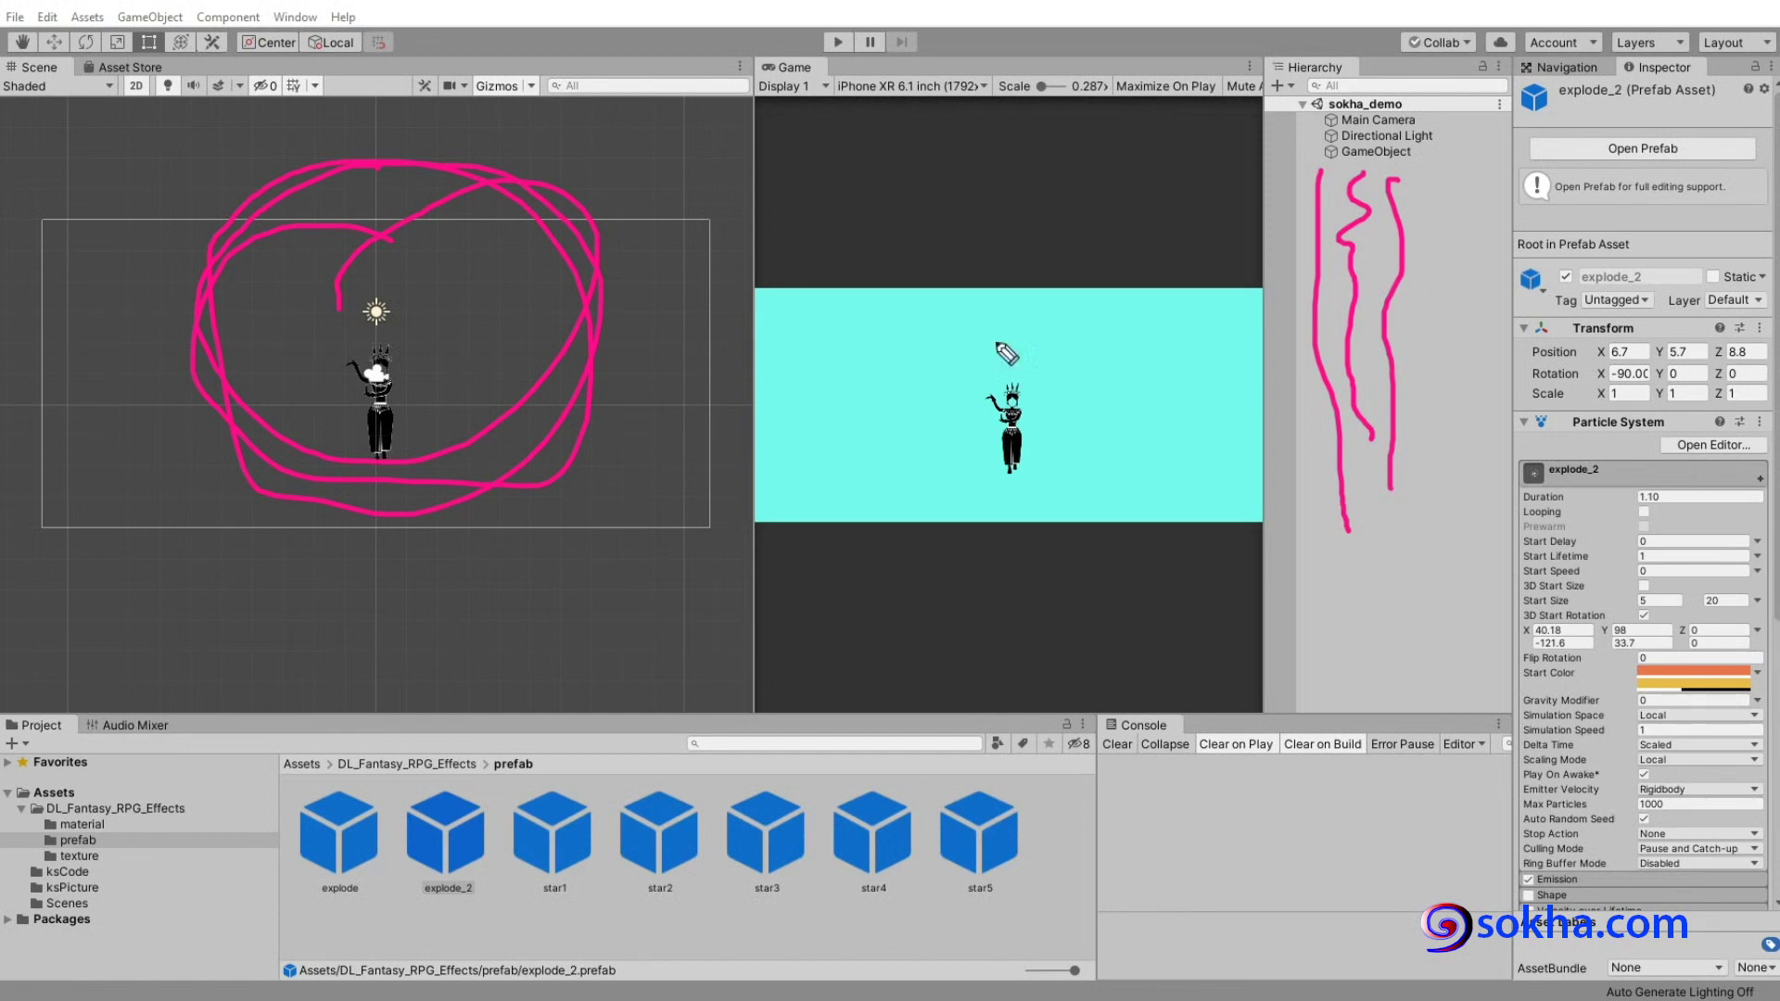
key("Escape")
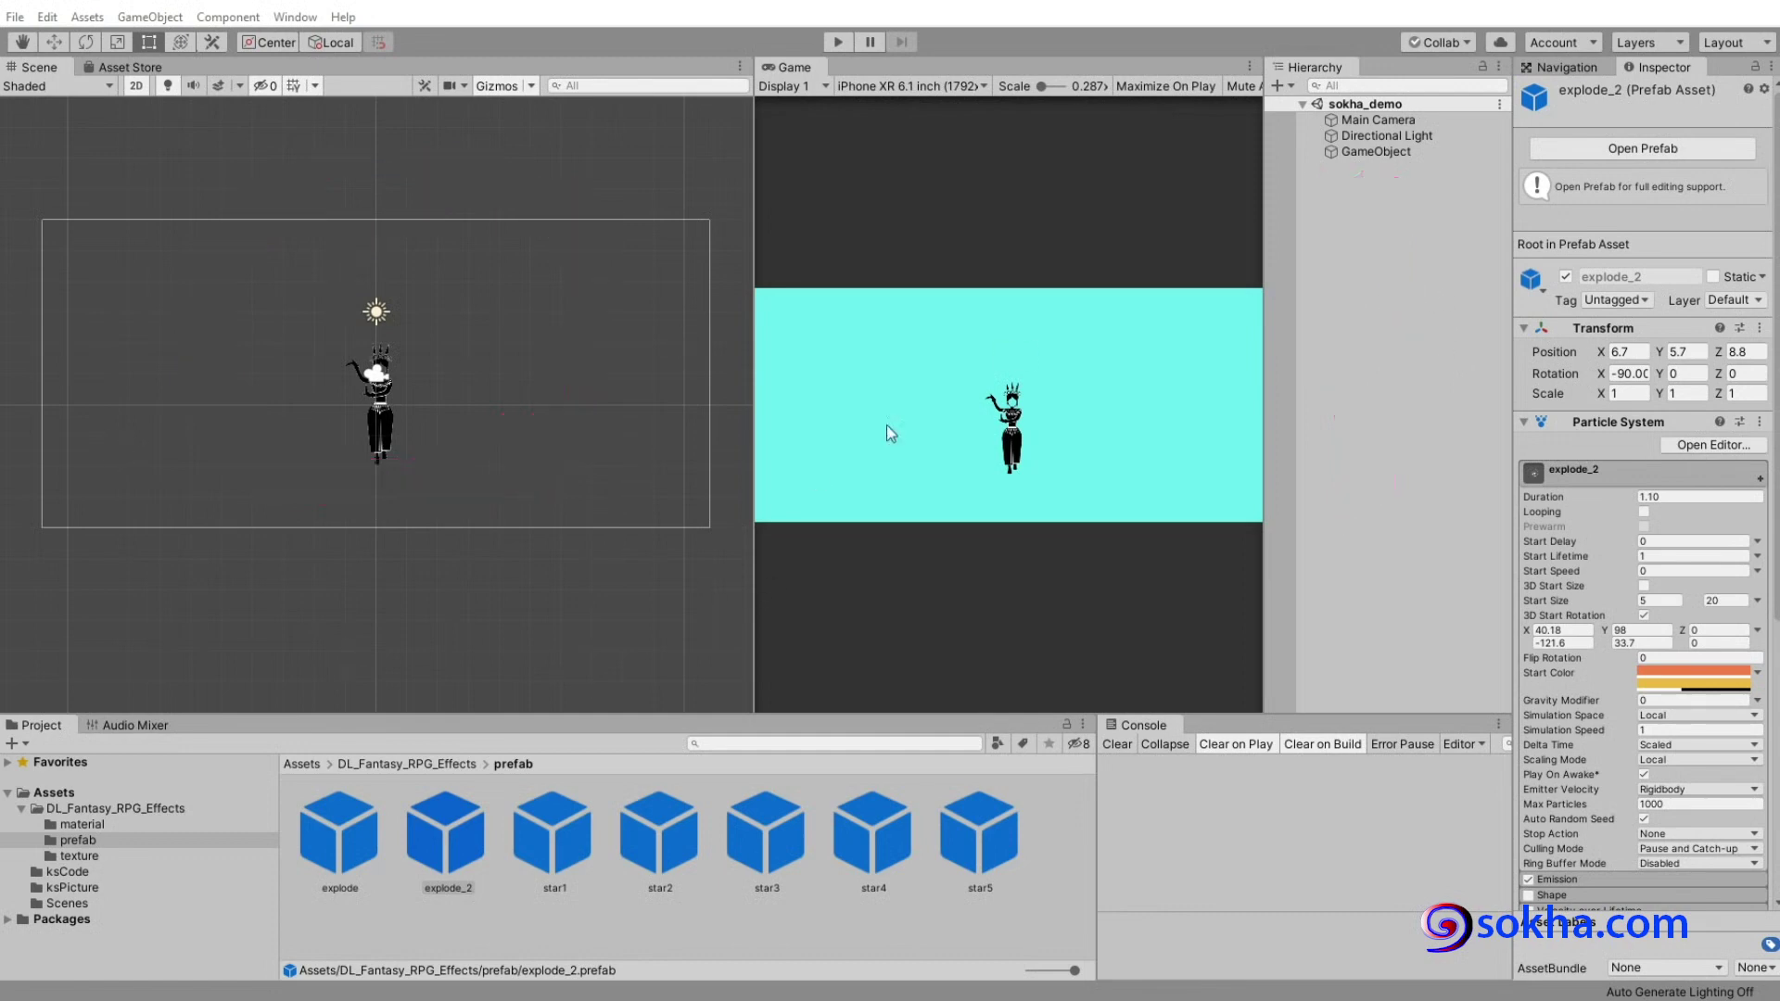
left_click_drag(753, 174, 367, 175)
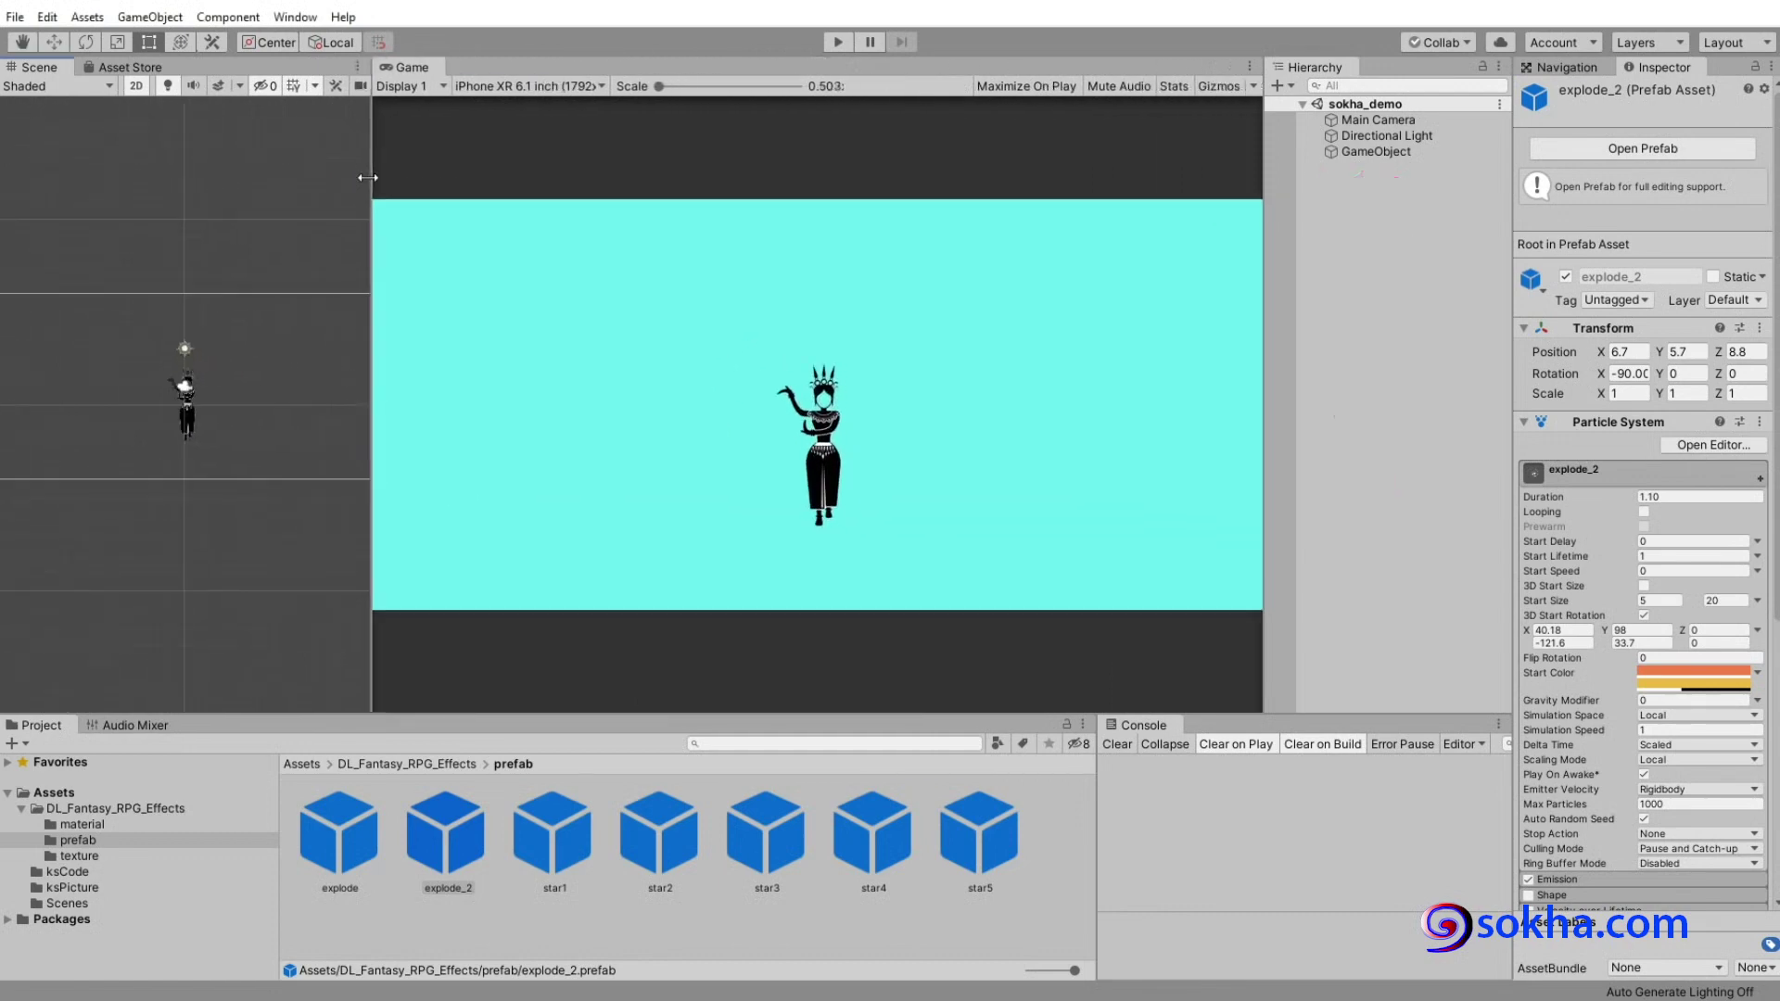
Switch to the sokha_demo project window, play it to spawn star1 sparkle clones, then stop.
mouse_move(1099, 997)
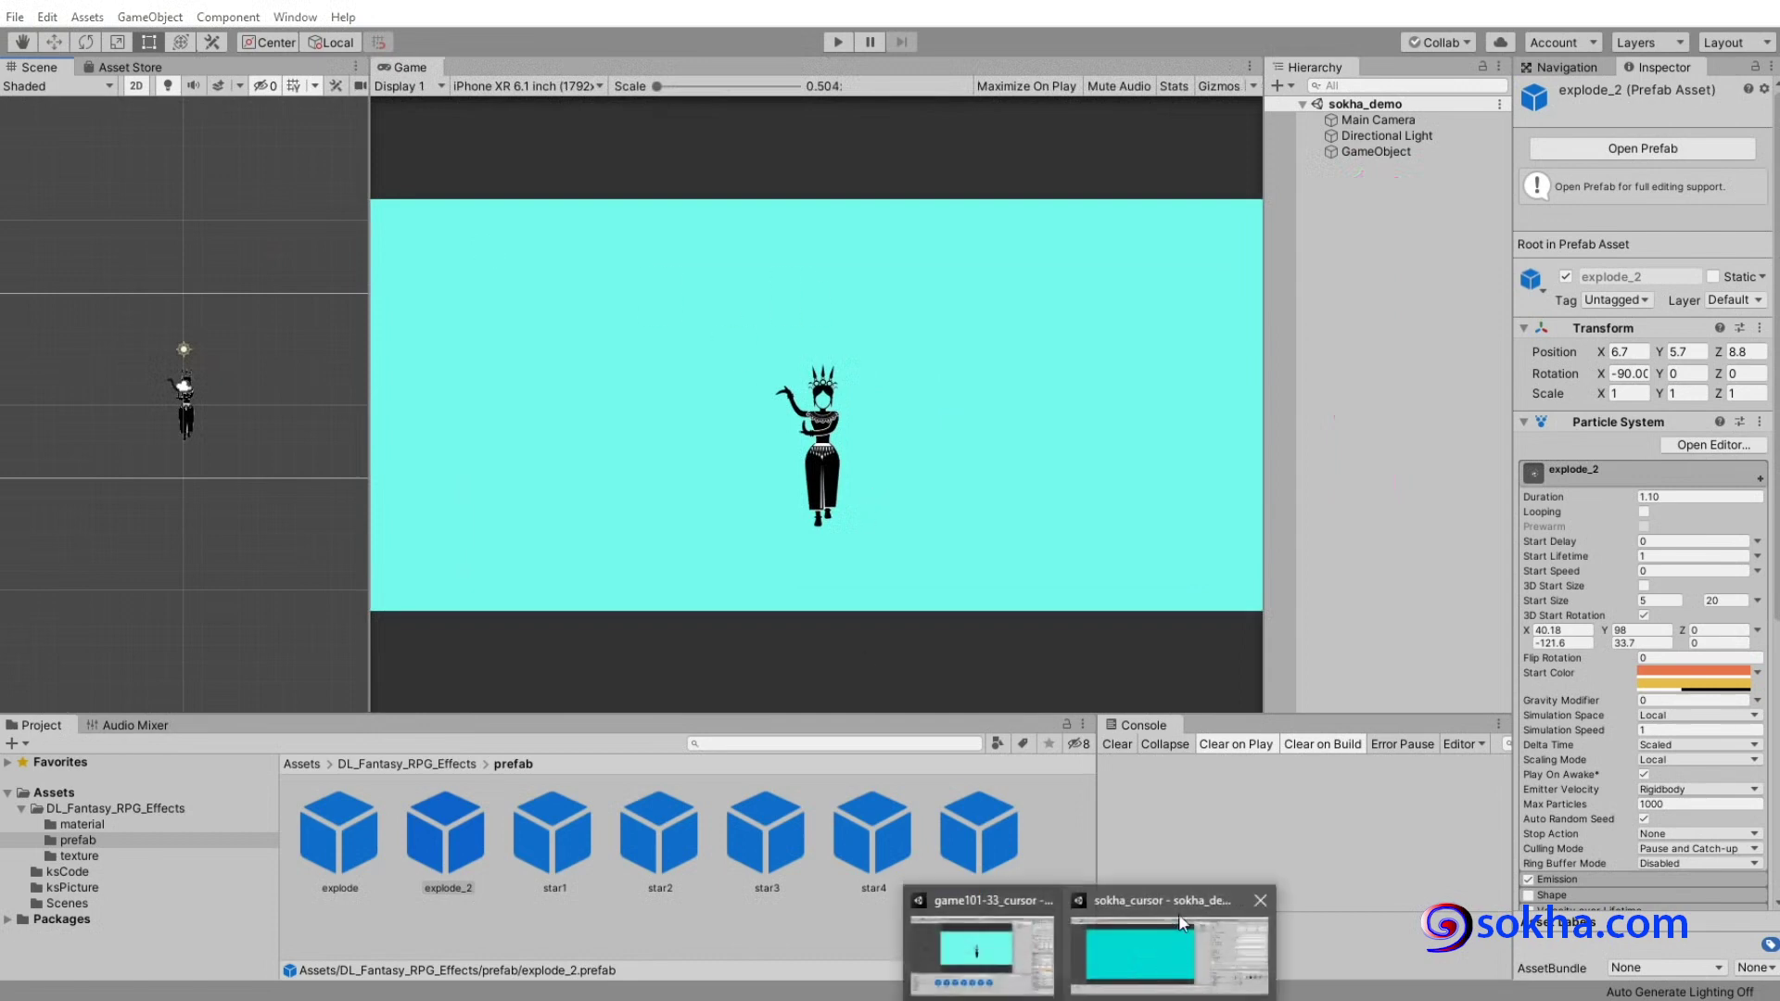
left_click(1186, 839)
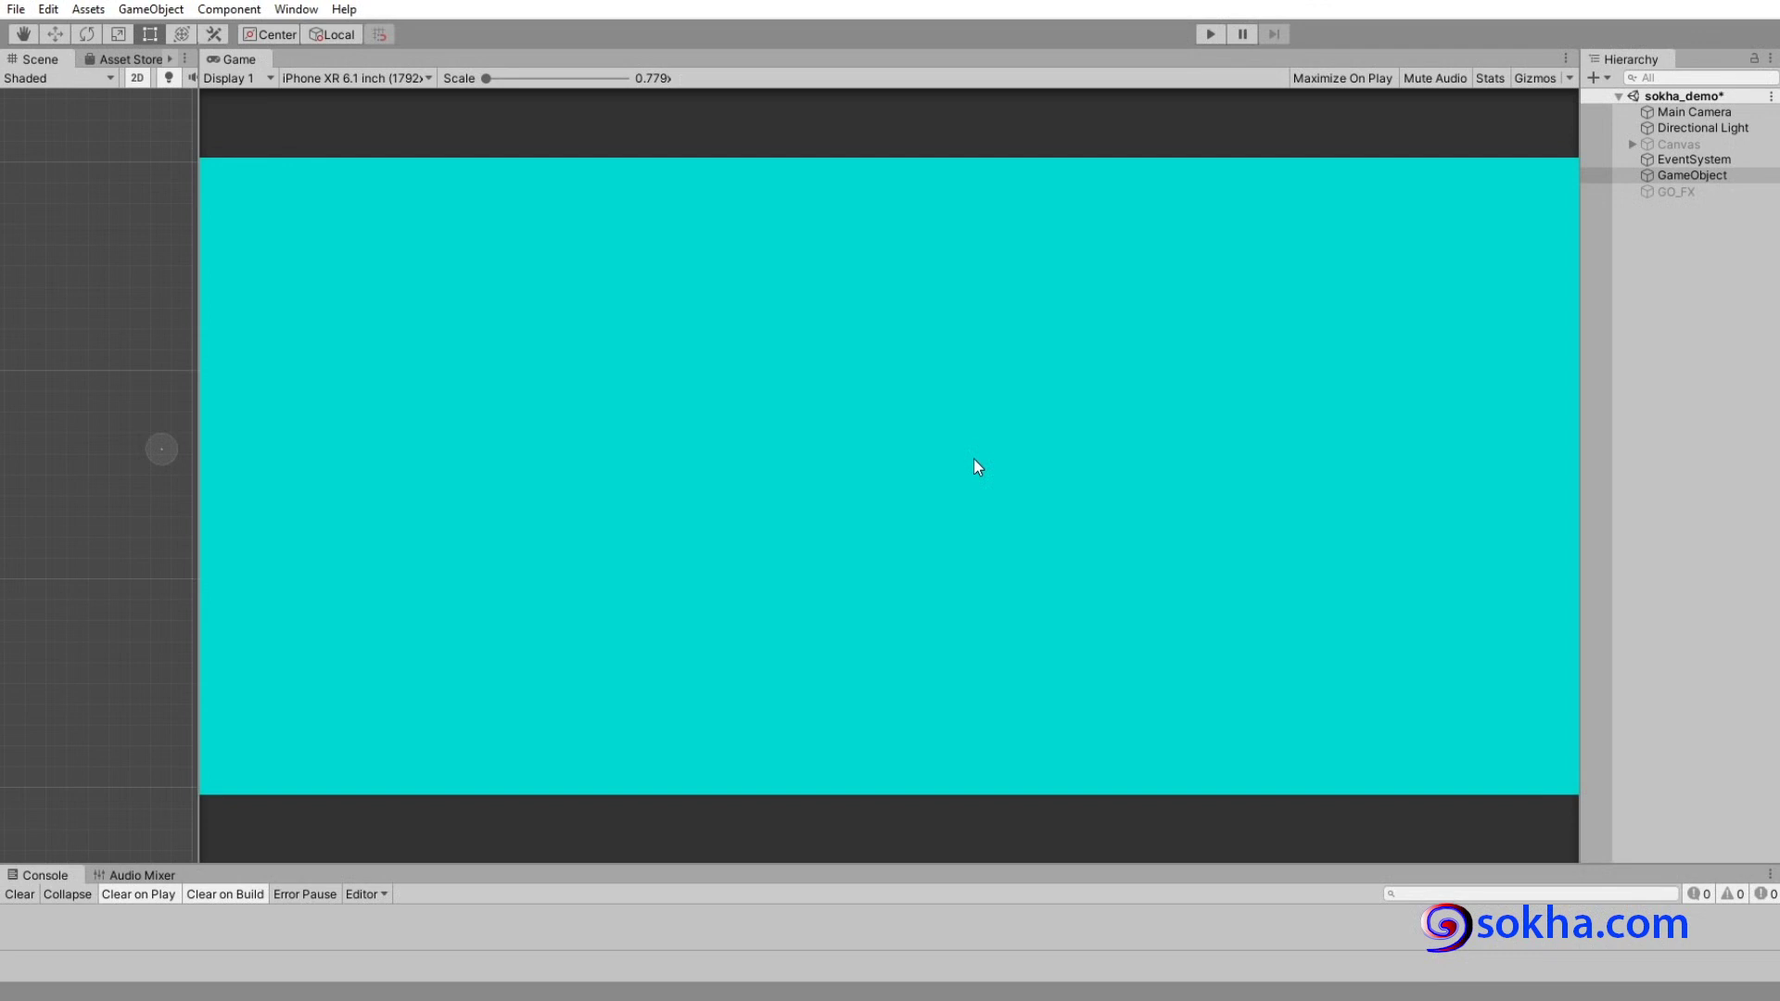
left_click(1205, 35)
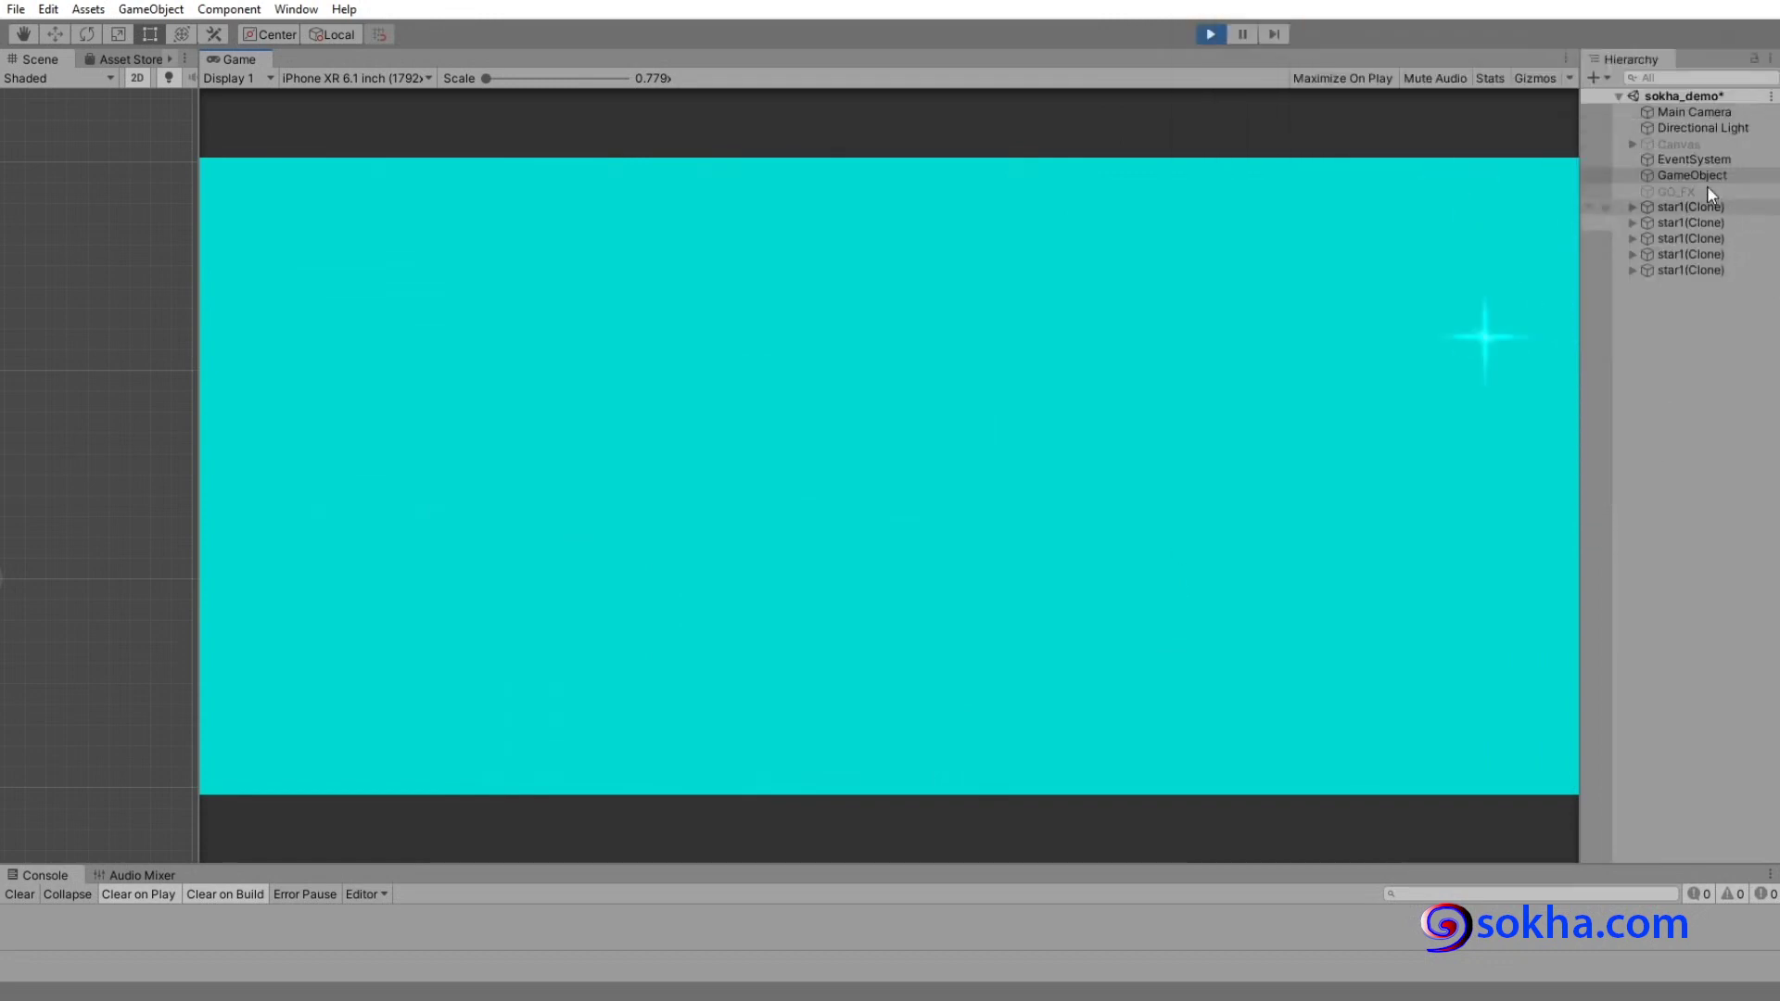
left_click(1212, 32)
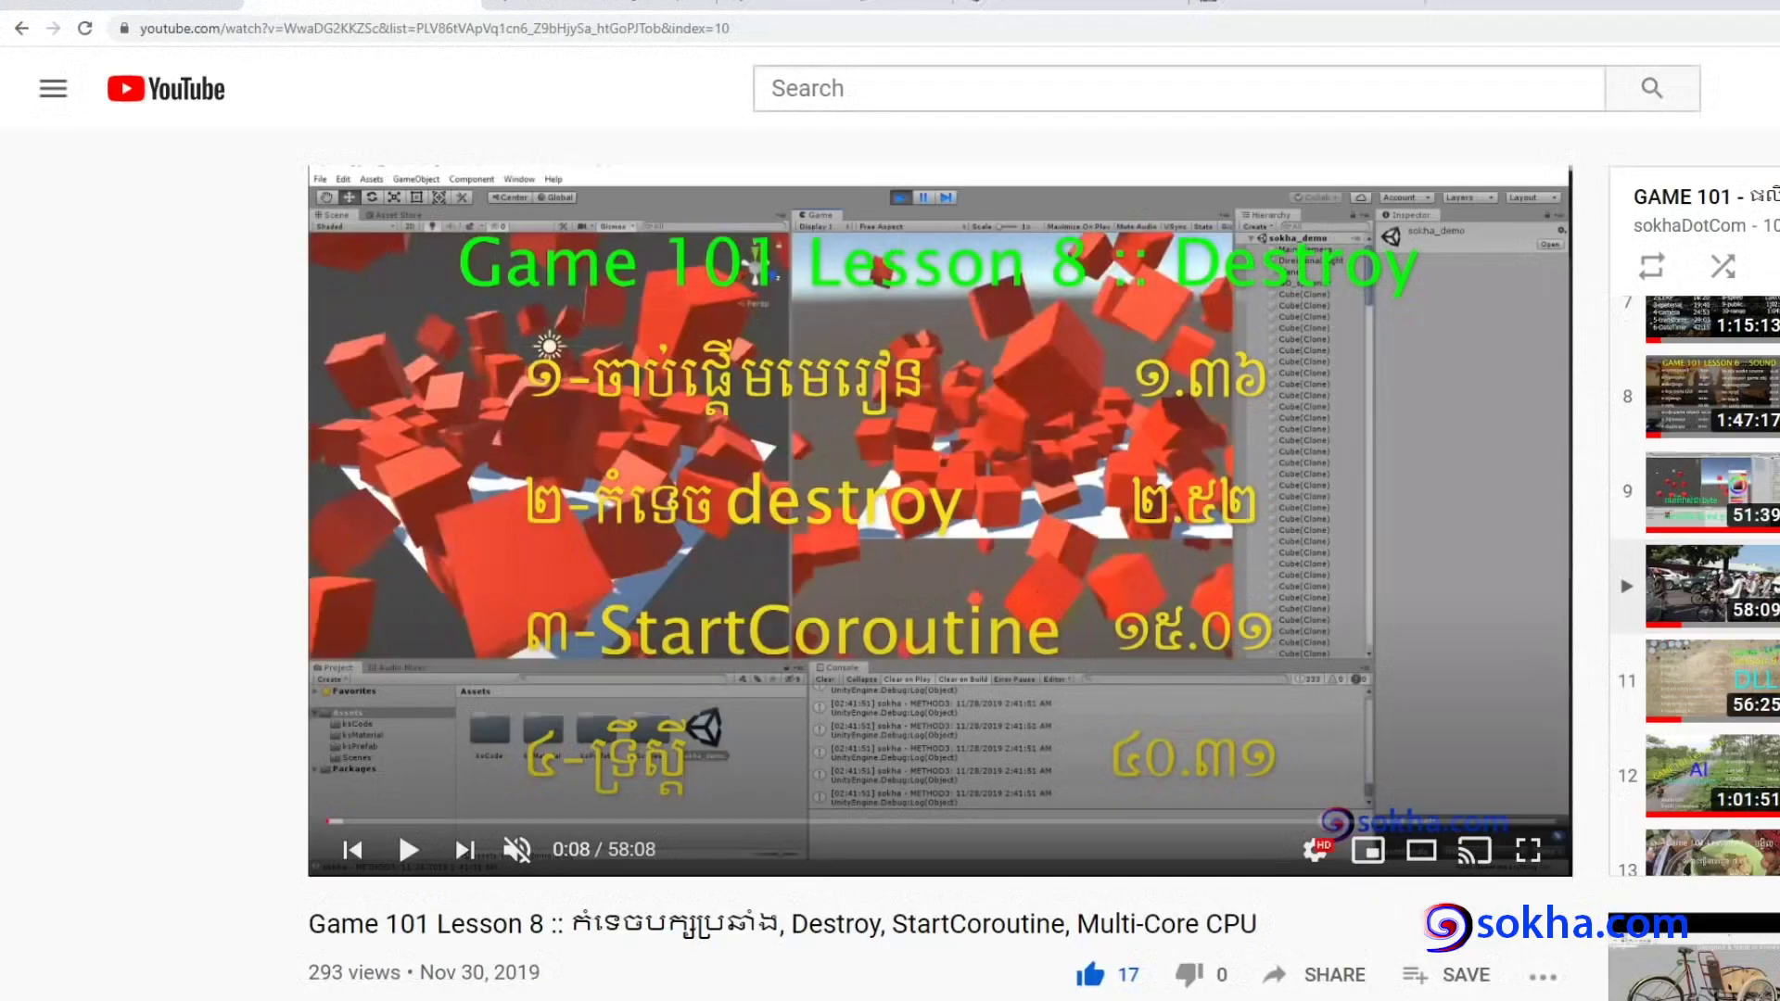
left_click_drag(386, 898, 331, 893)
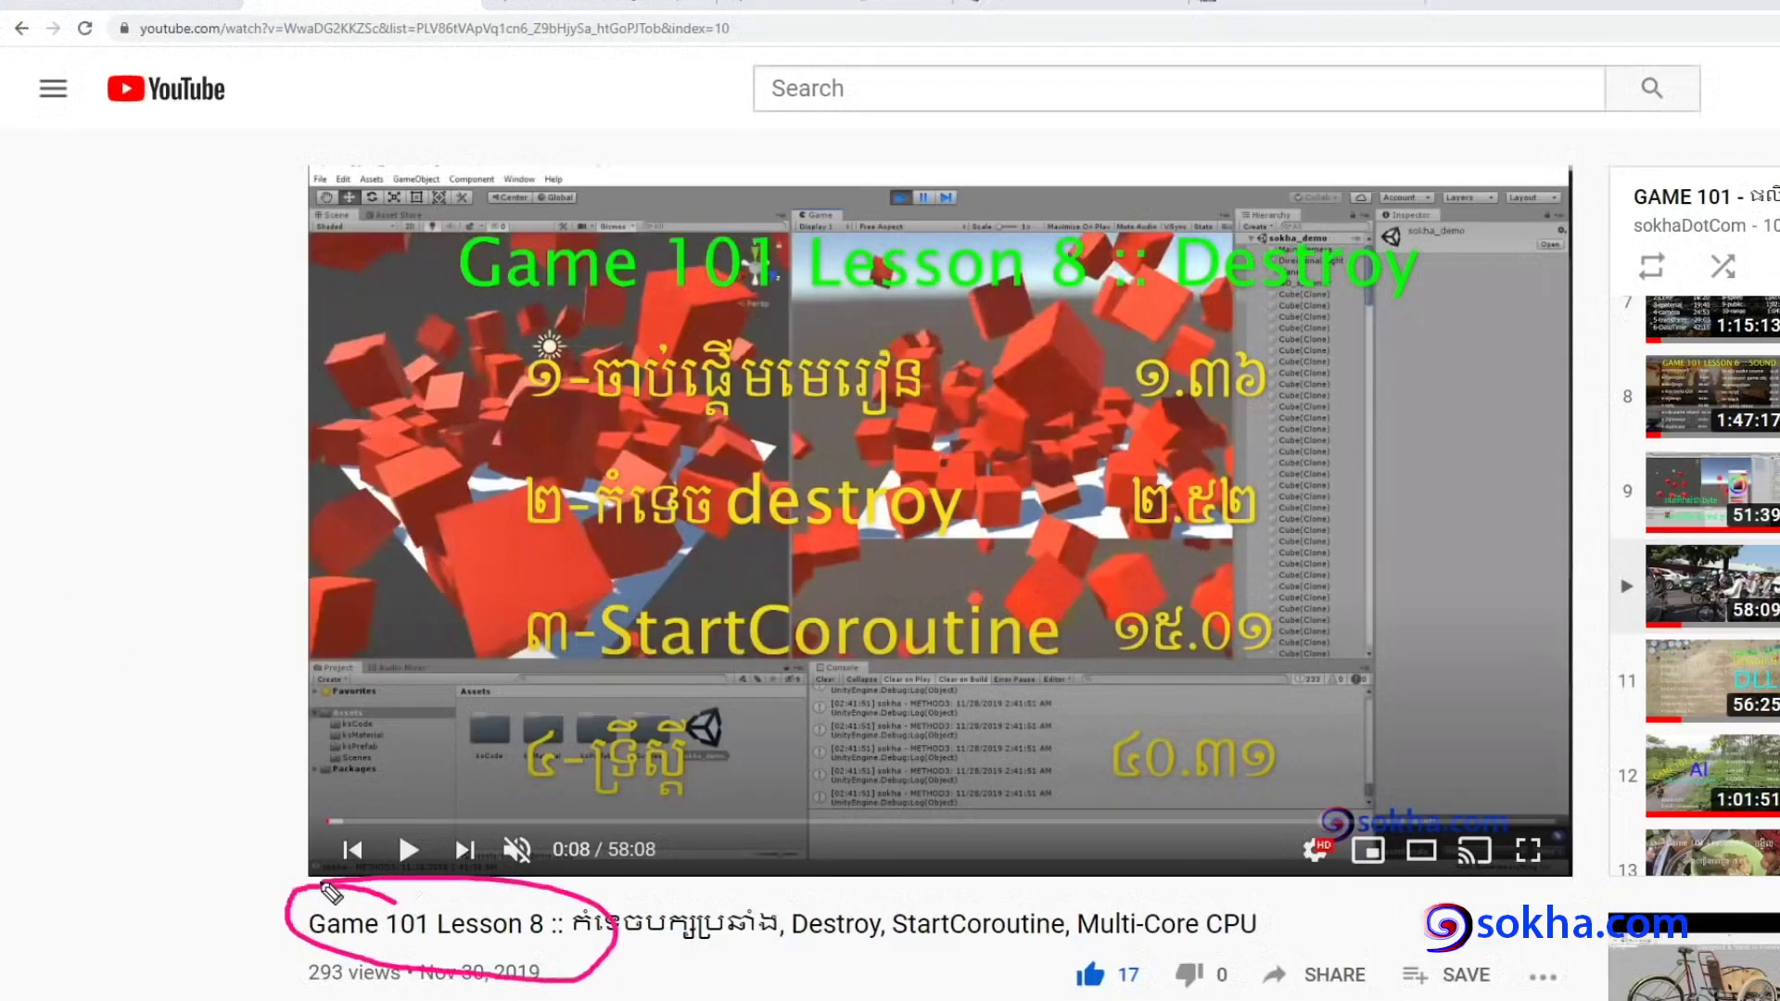
left_click_drag(163, 684, 343, 892)
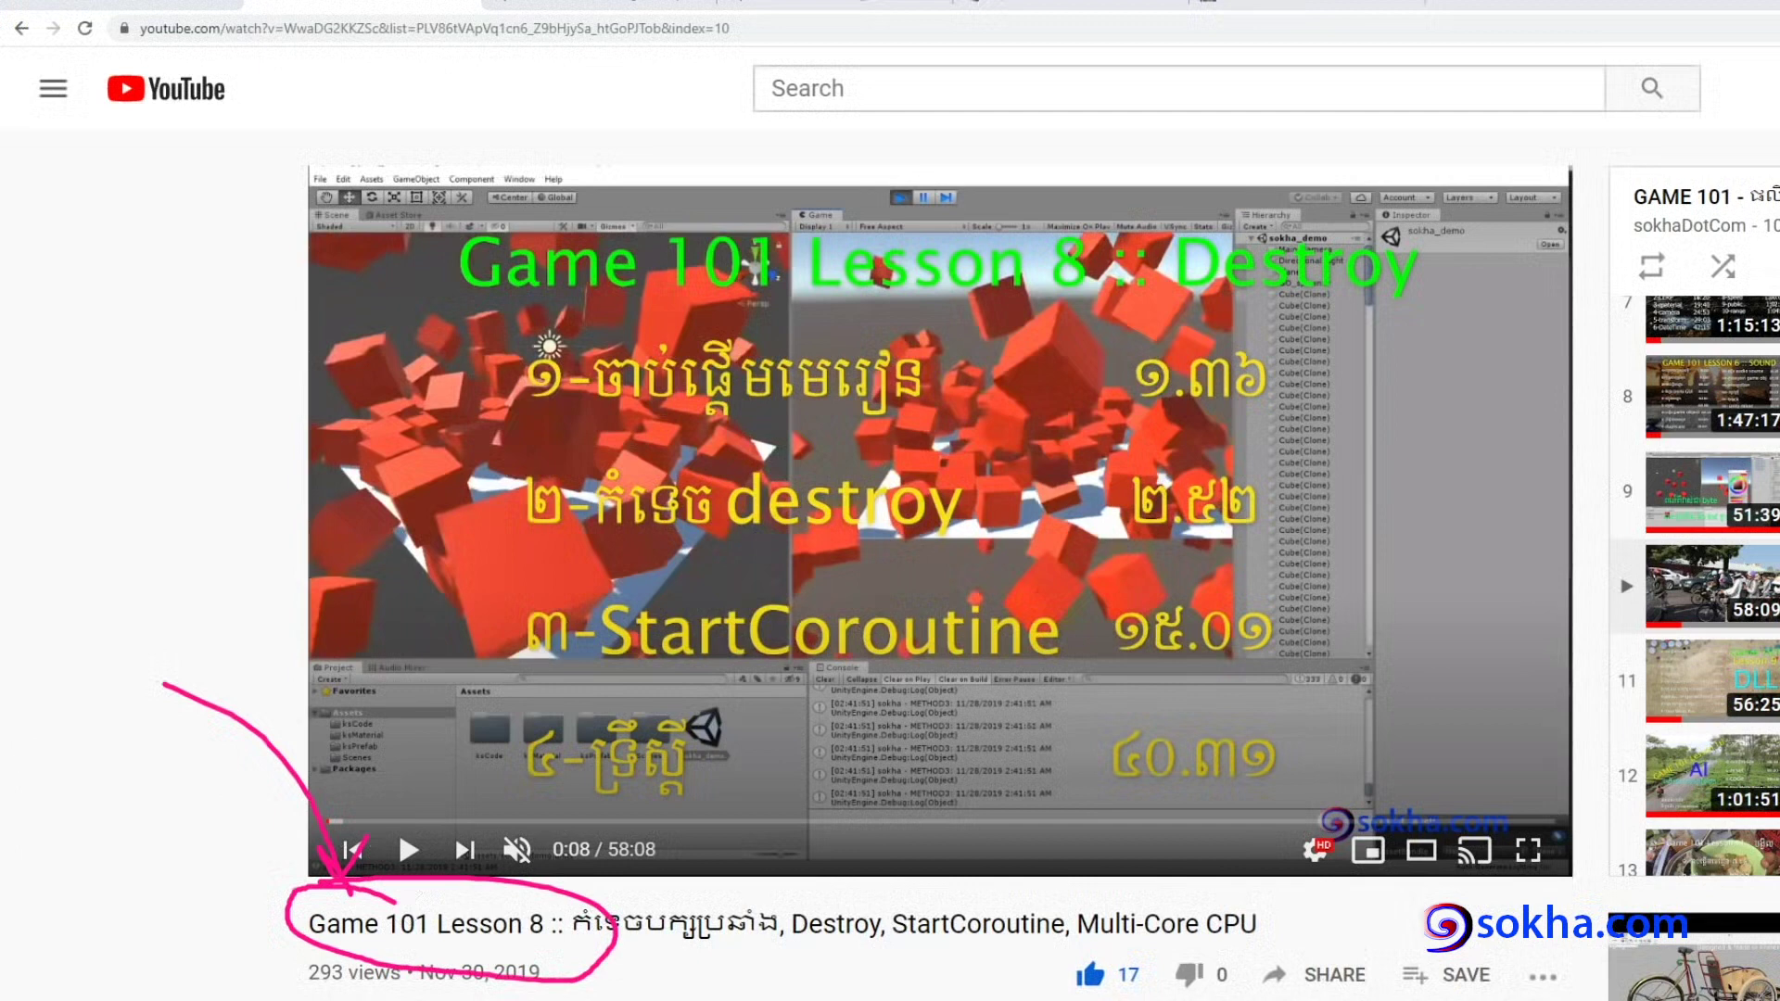
key("e")
mouse_move(790, 966)
left_mouse_down()
mouse_move(549, 969)
mouse_move(603, 980)
left_mouse_up()
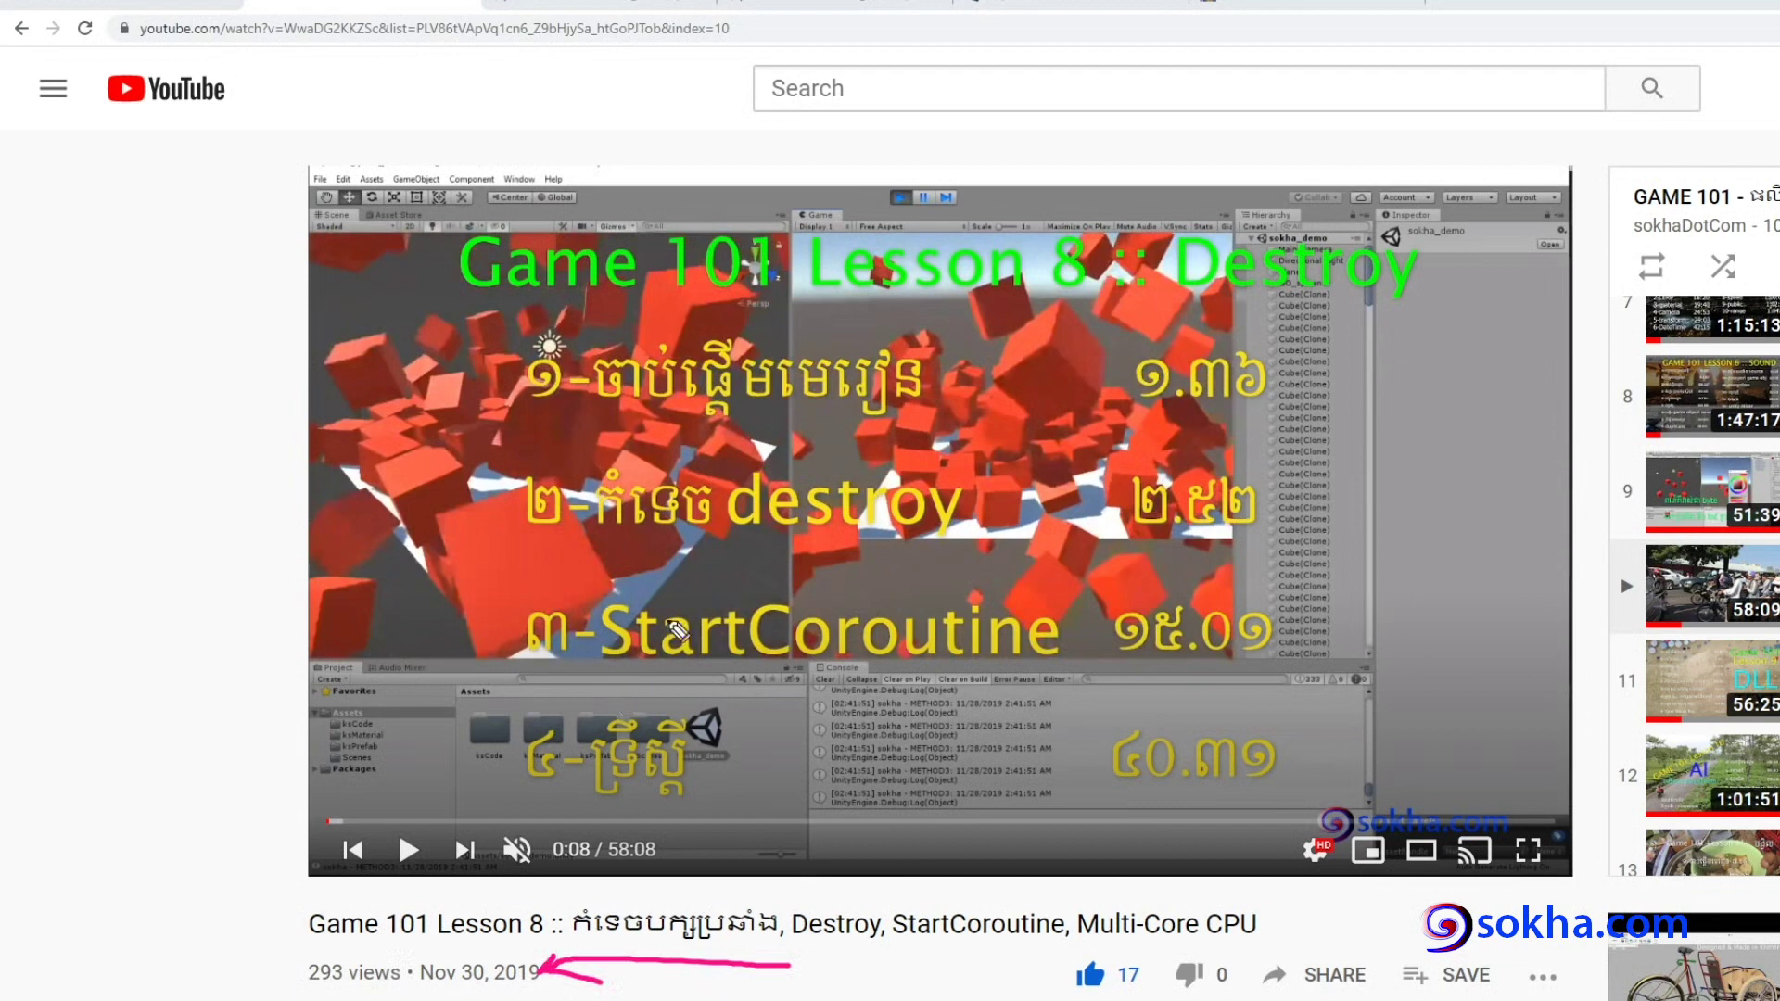
mouse_move(549, 554)
left_mouse_down()
mouse_move(987, 540)
mouse_move(642, 582)
mouse_move(922, 580)
left_mouse_up()
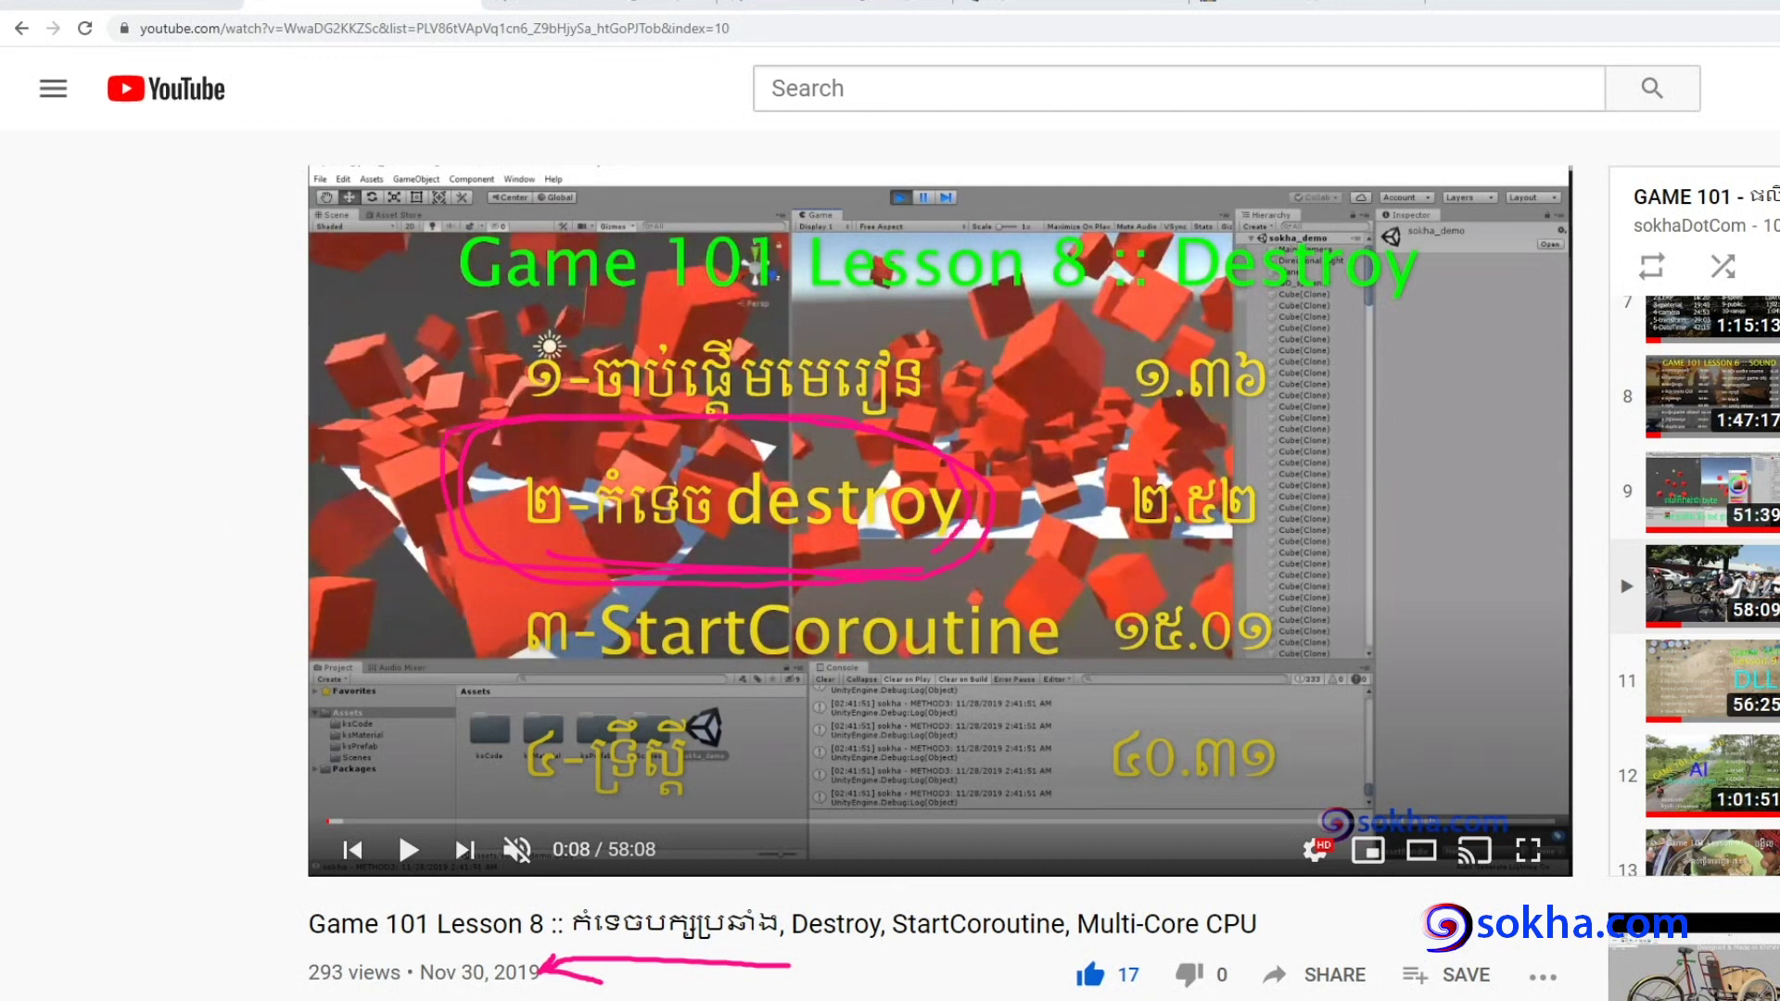
key("e")
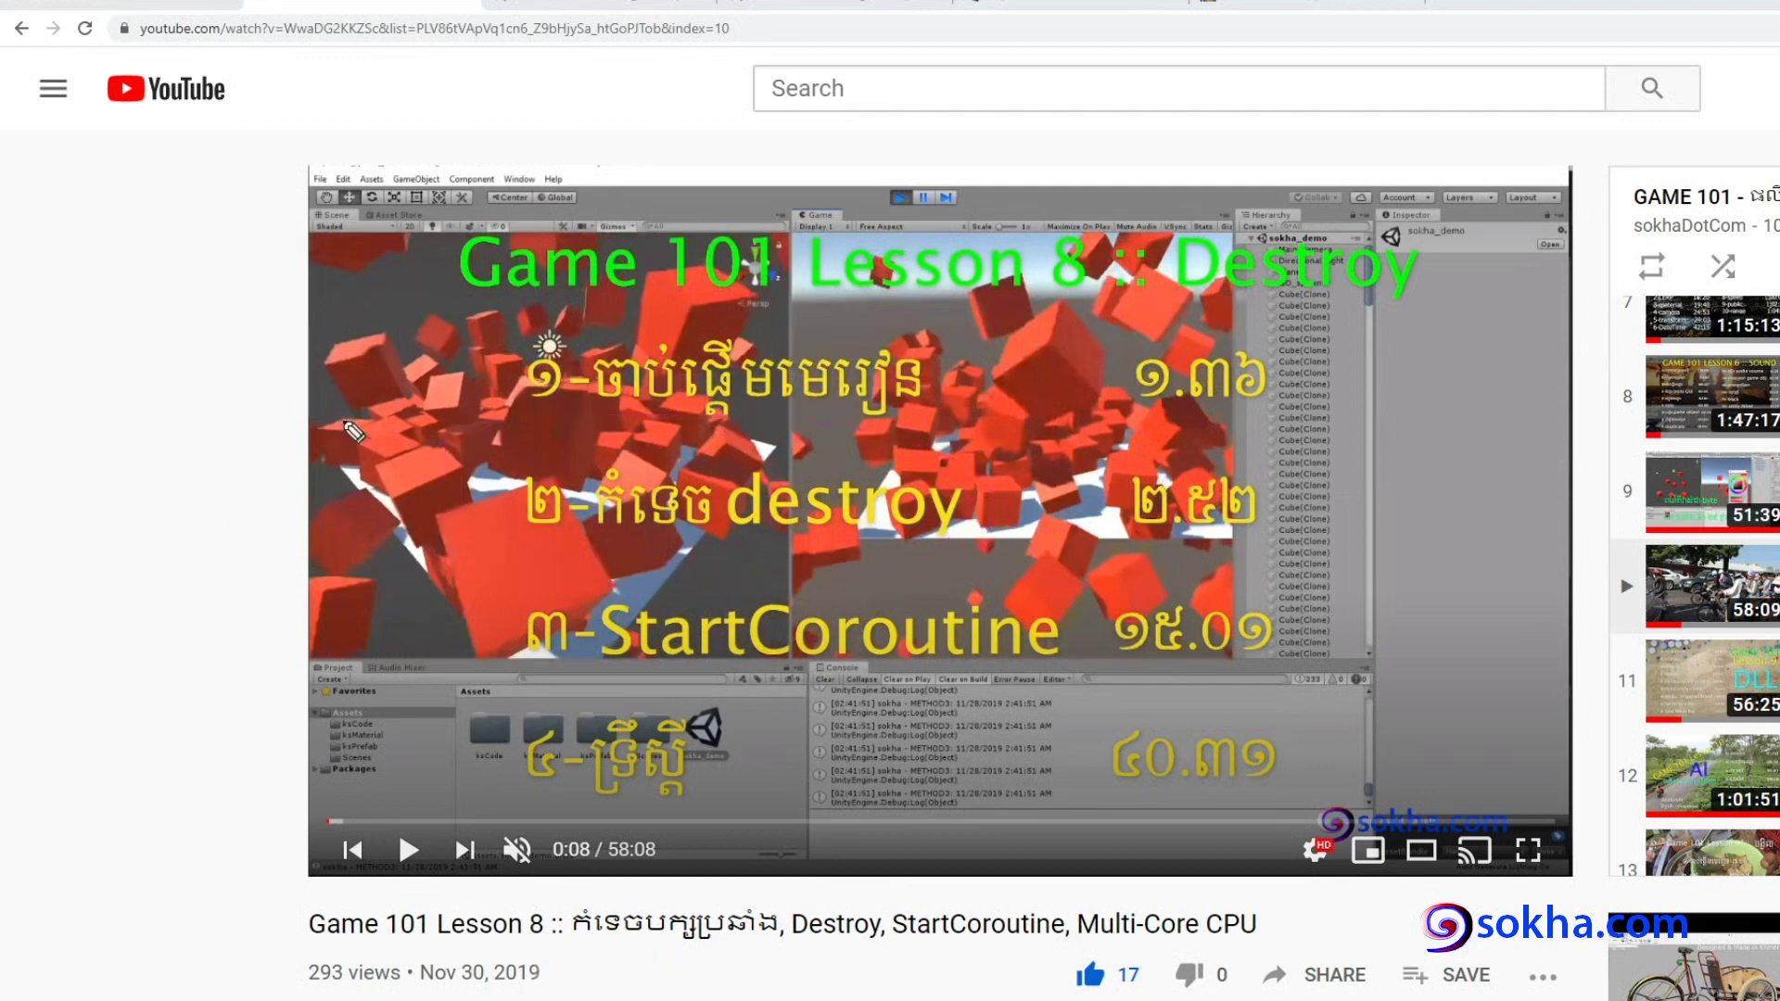
left_click_drag(162, 360, 410, 350)
left_click_drag(1024, 299, 941, 471)
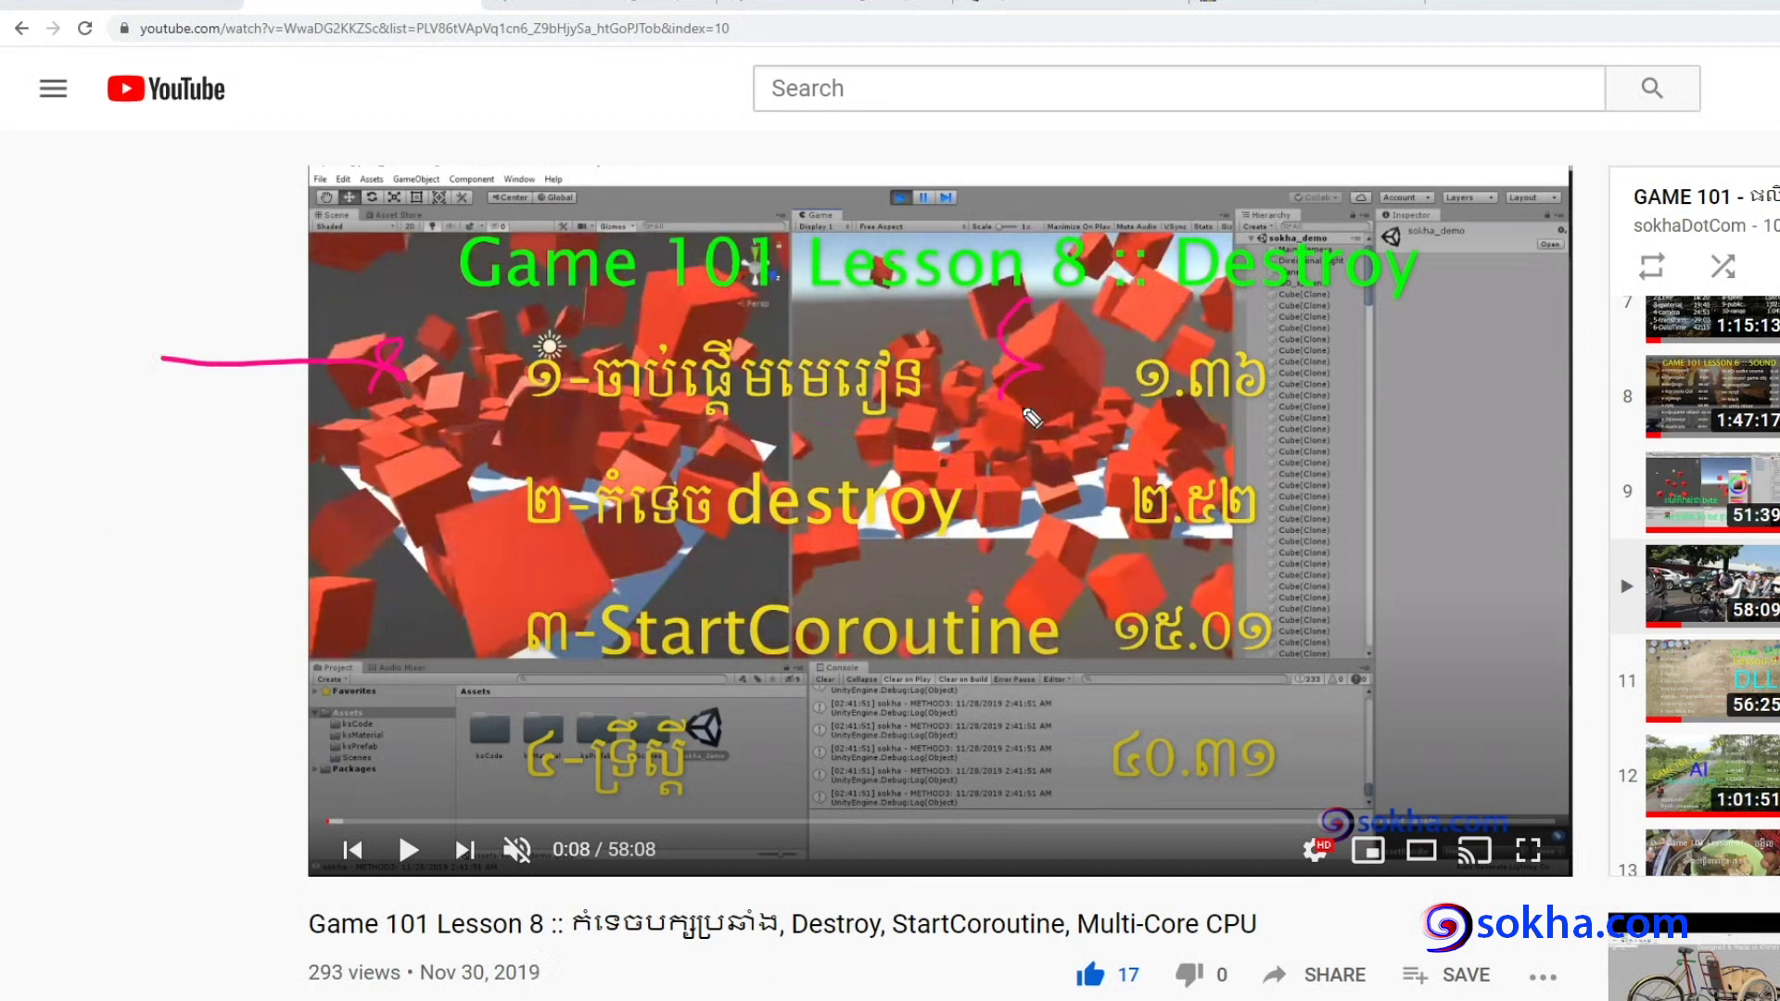
mouse_move(1362, 296)
left_mouse_down()
mouse_move(1340, 635)
mouse_move(1342, 394)
left_mouse_up()
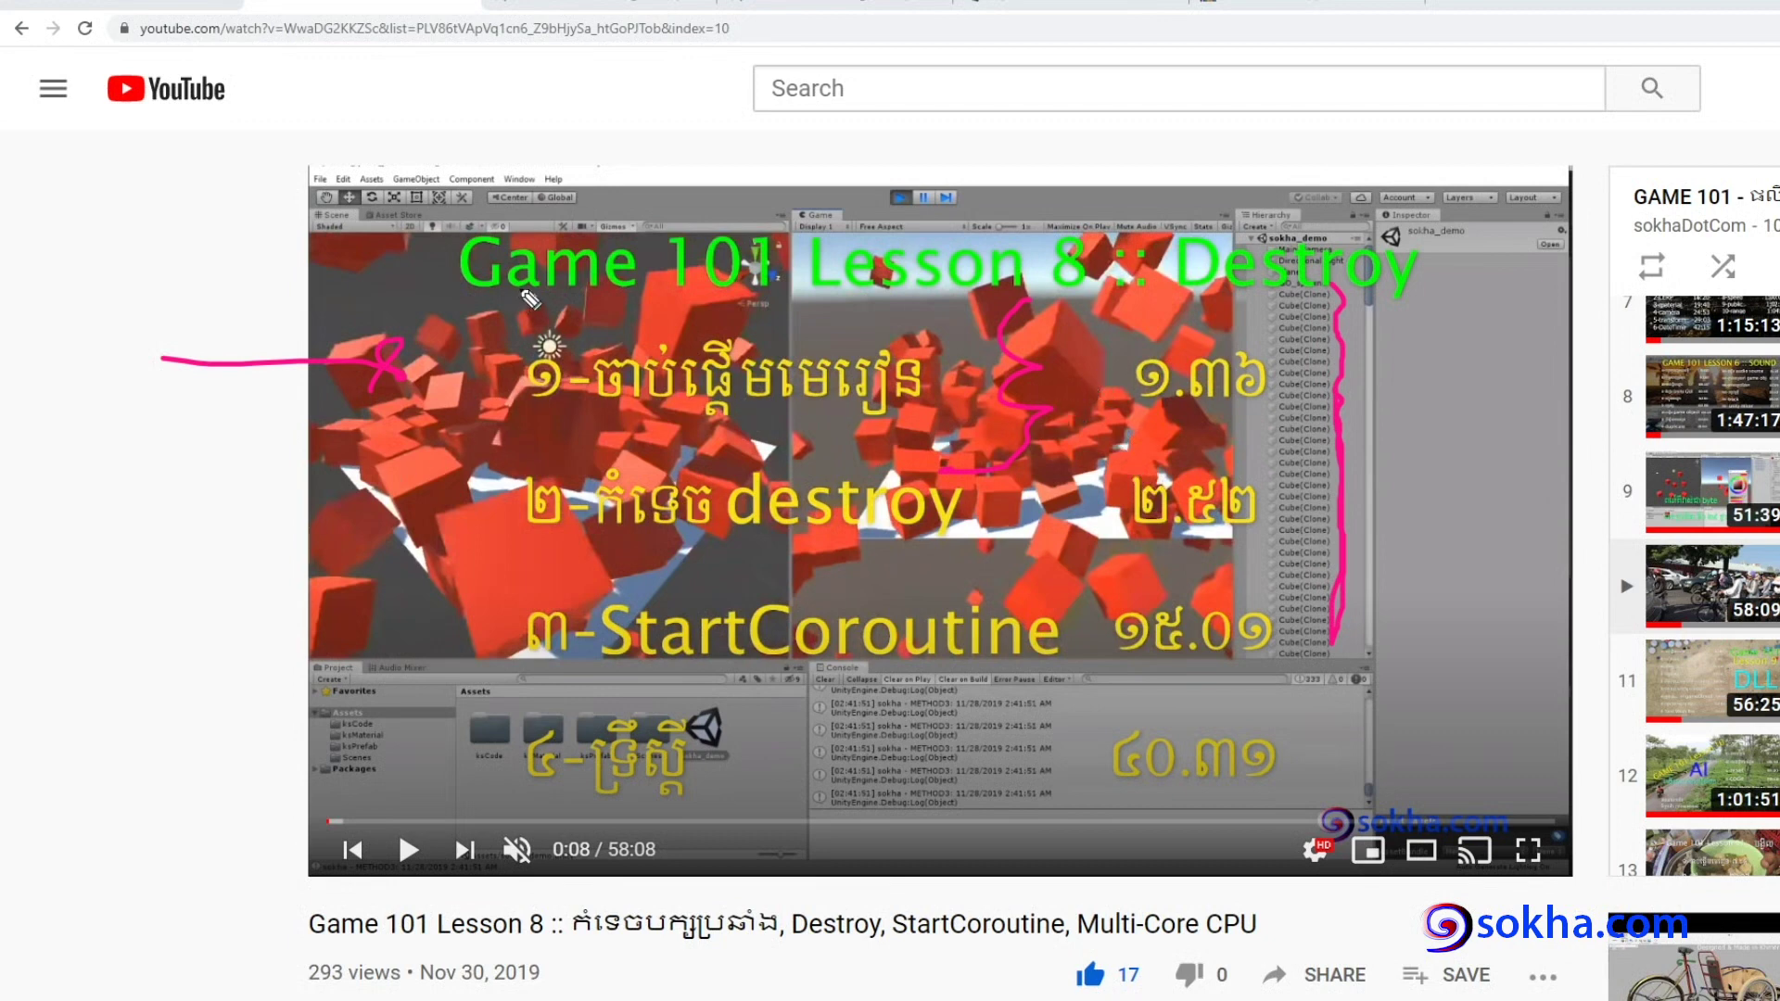
left_click_drag(515, 280, 466, 788)
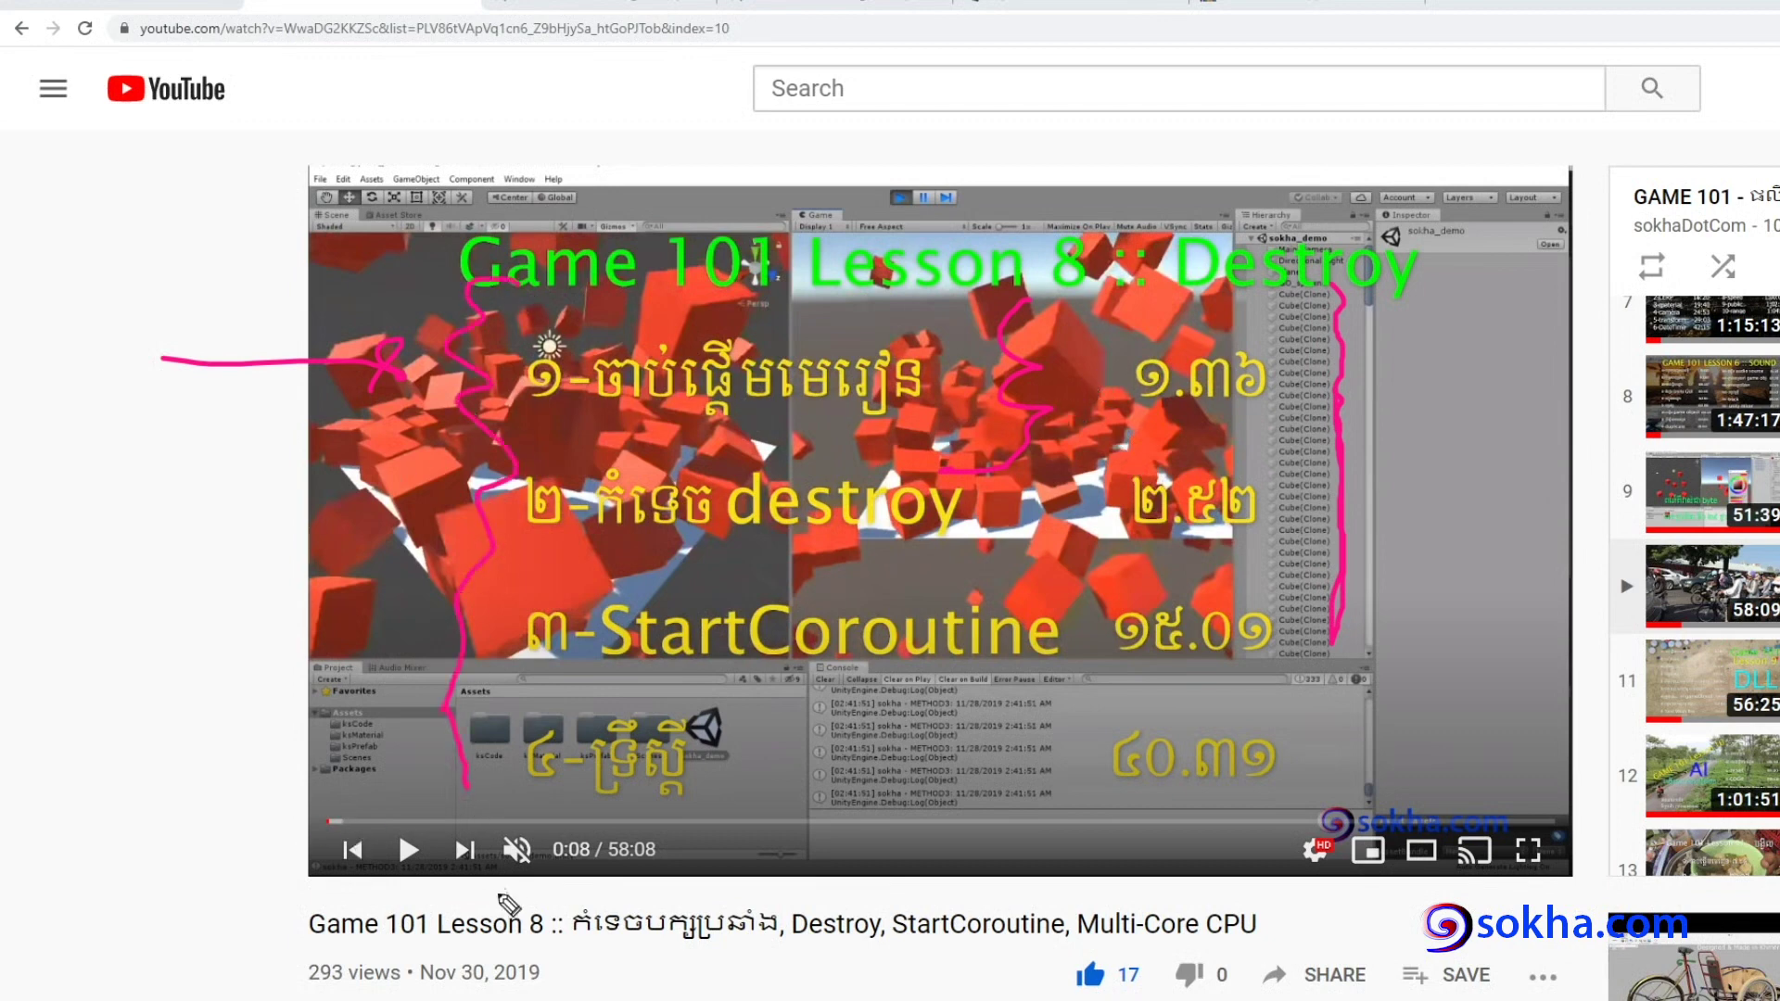
mouse_move(568, 895)
left_mouse_down()
mouse_move(331, 882)
mouse_move(561, 898)
left_mouse_up()
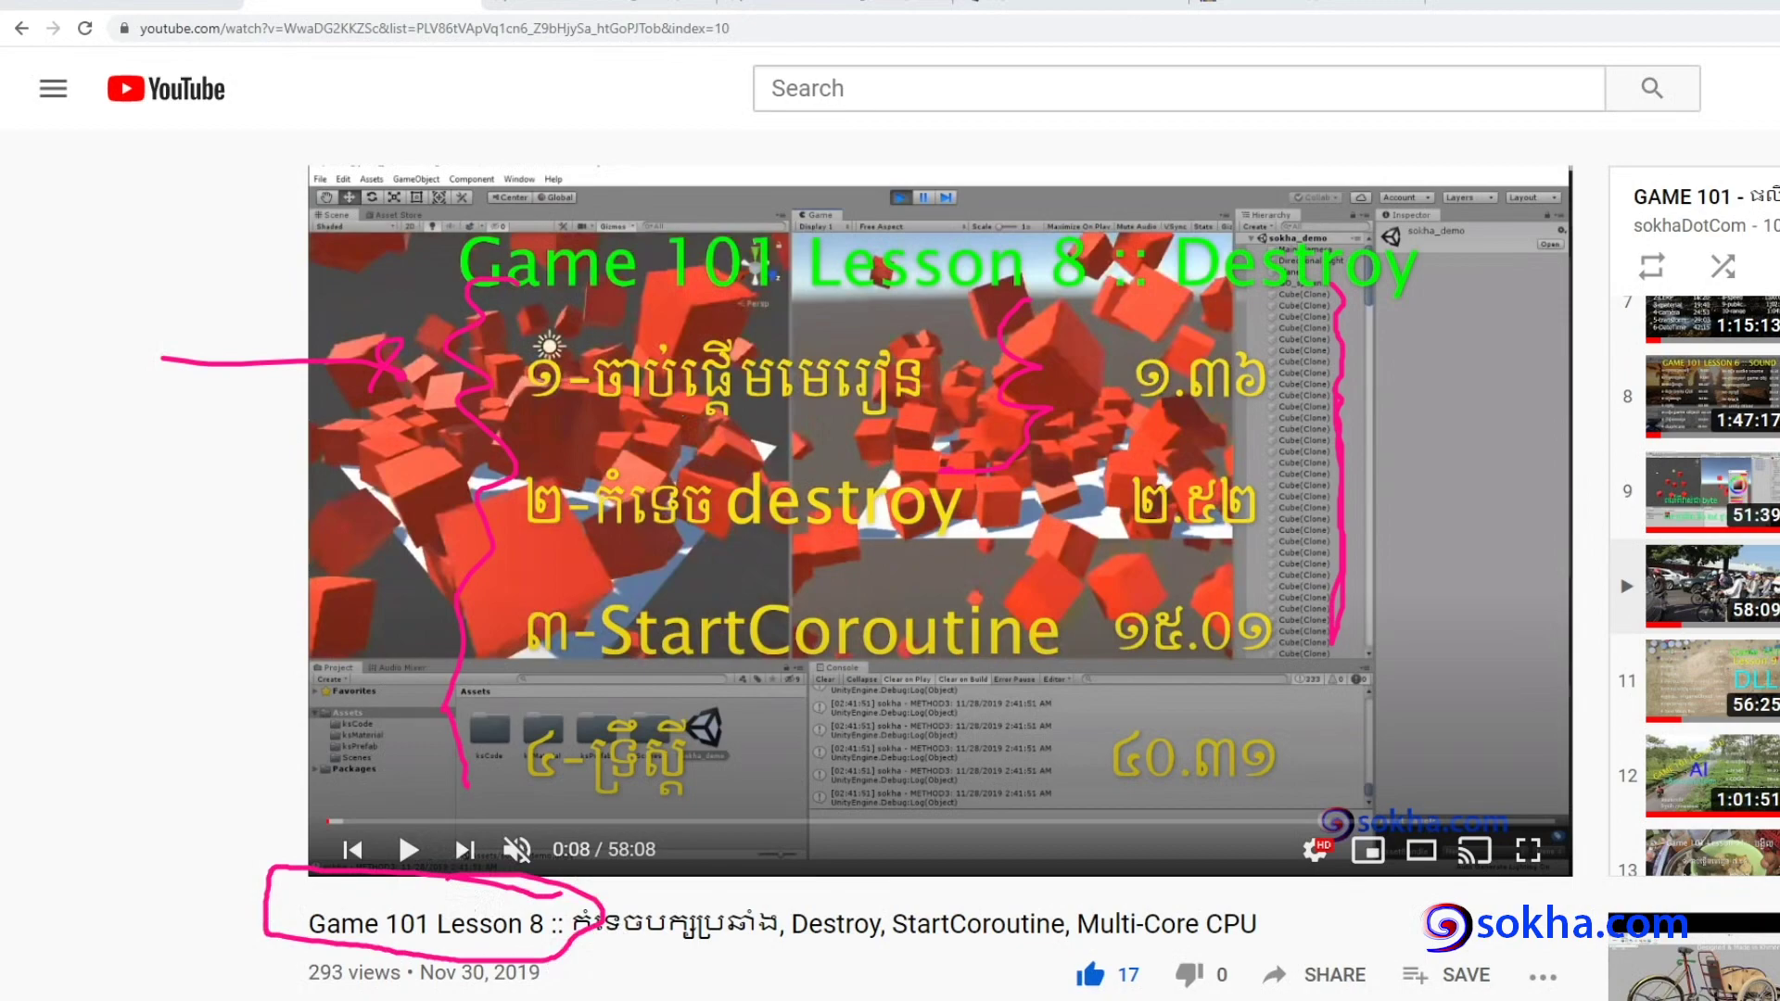
key("Escape")
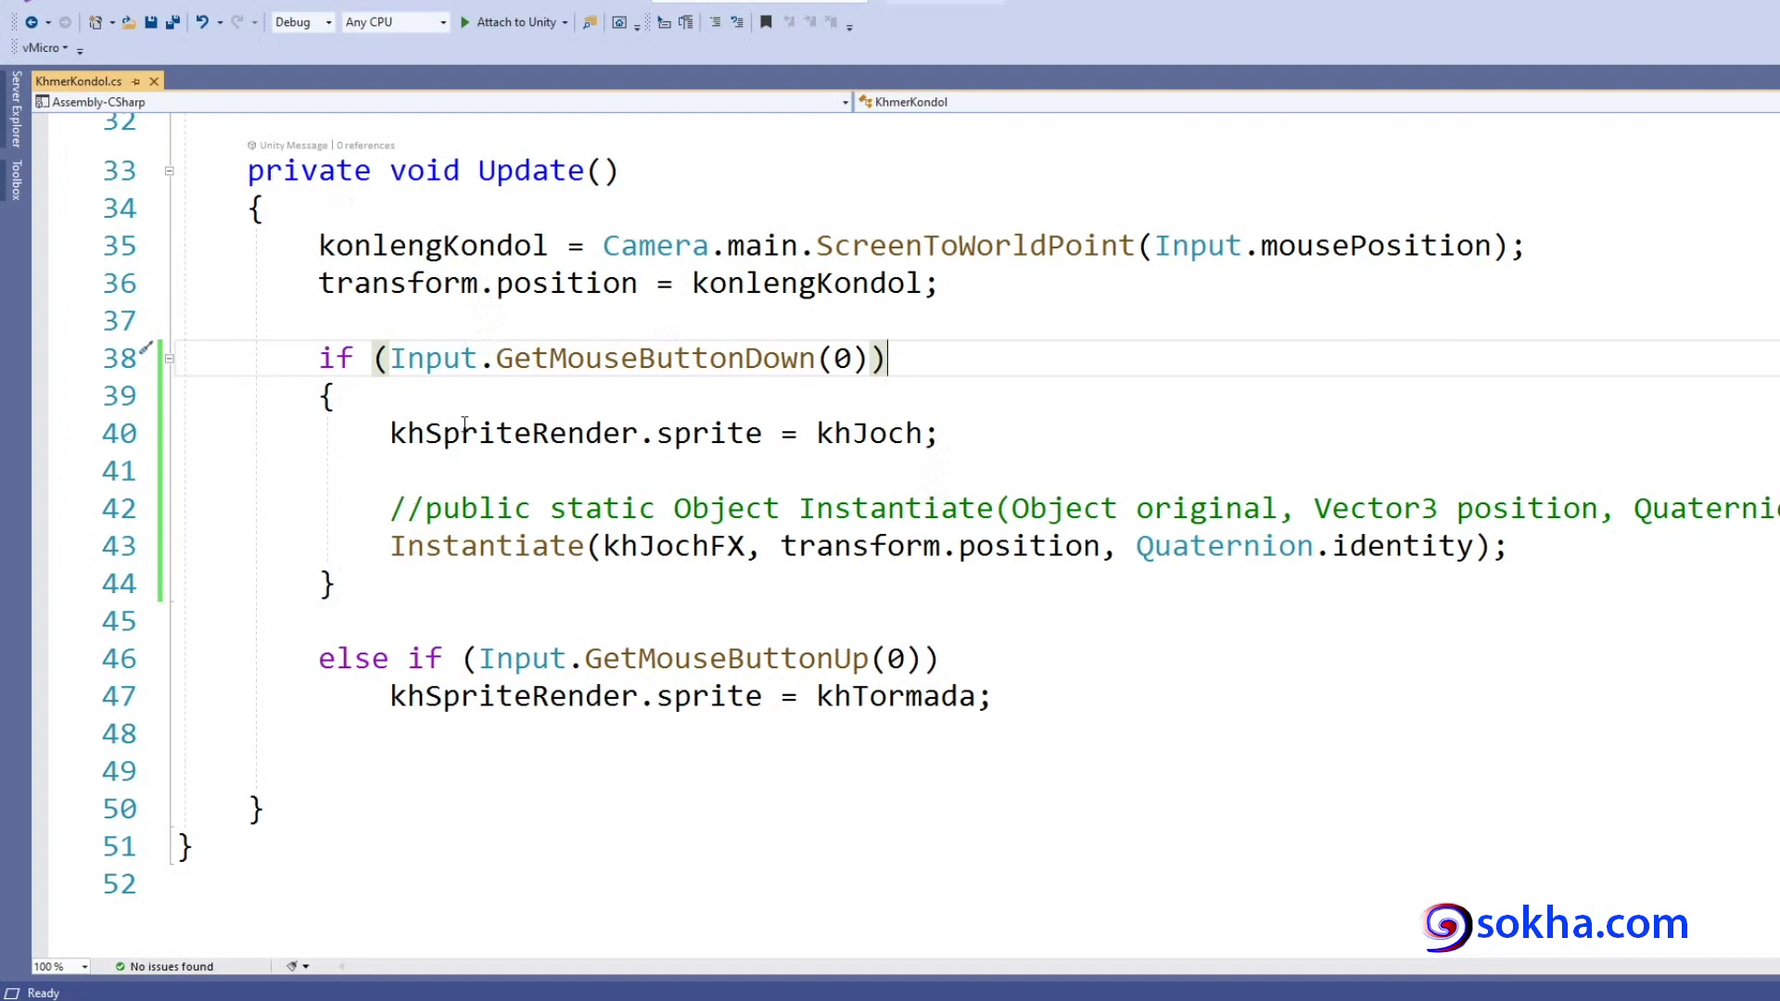
Scroll up in KhmerKondol.cs to show the [SerializeField] sprite and khJochFX declarations.
scroll(464, 424, "up", 4)
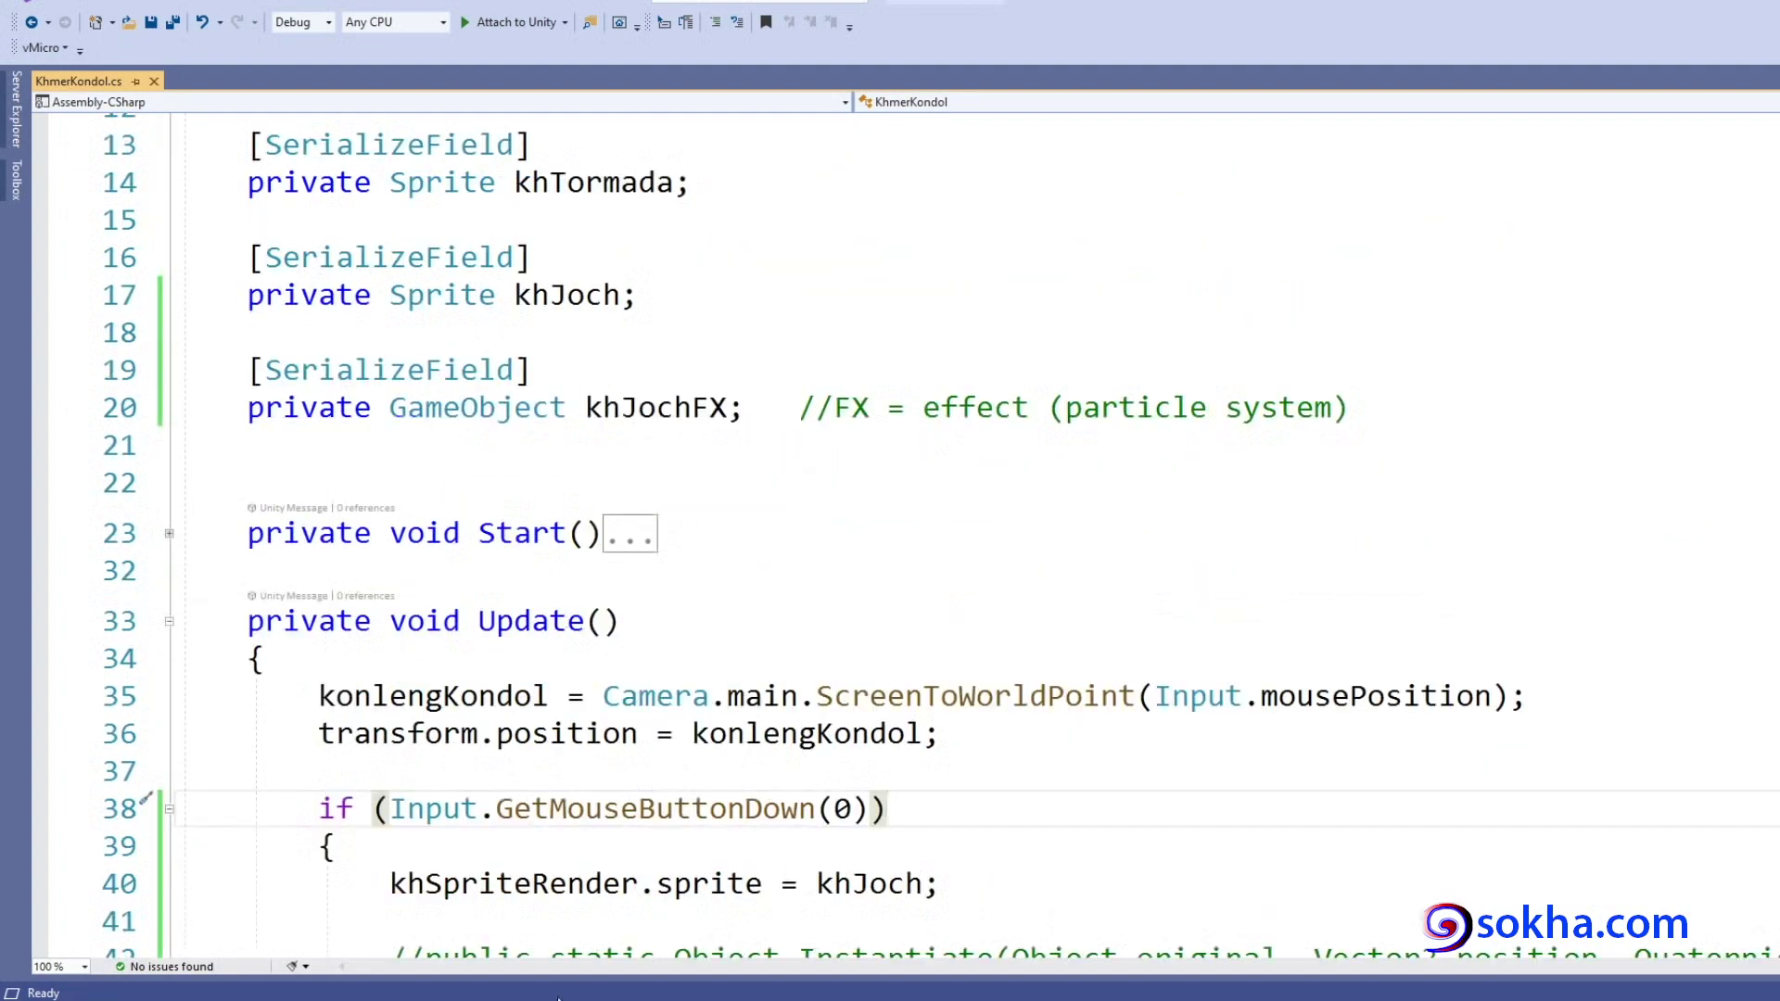